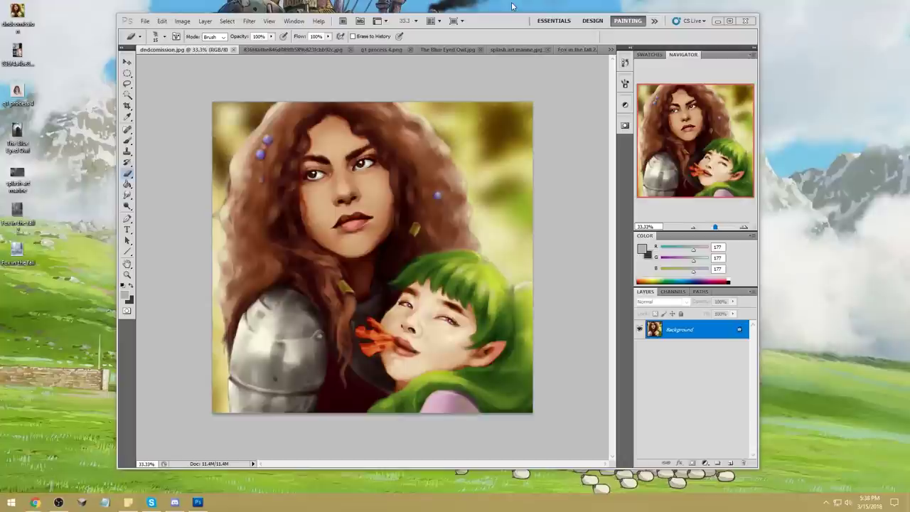
Close the reference collage with the grey bust and portrait photo, and bring up q1 process 4.png.
{"action": "left_click", "coordinate": [296, 51]}
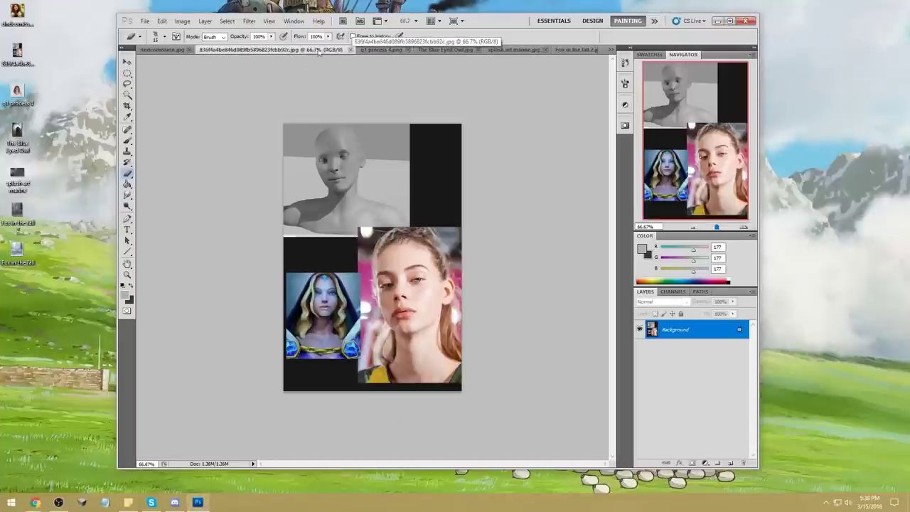
{"action": "left_click", "coordinate": [351, 50]}
{"action": "left_click", "coordinate": [278, 51]}
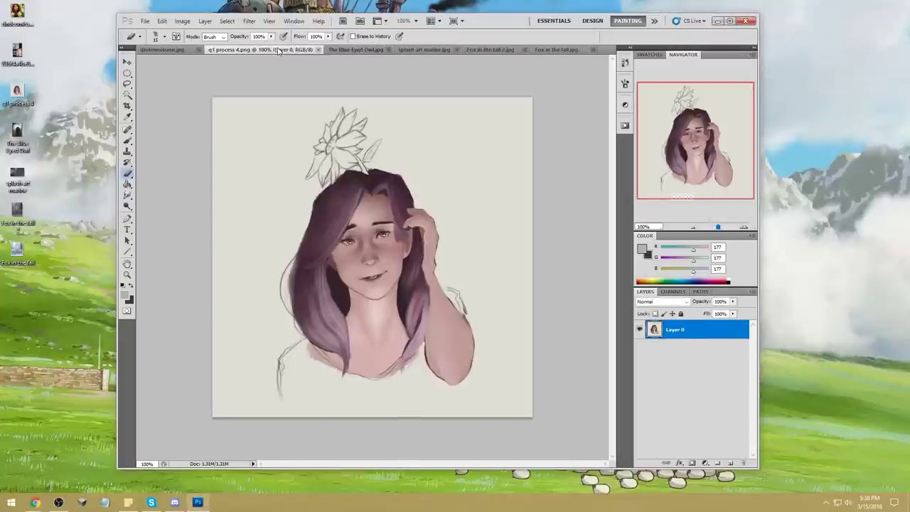
Look through the artworks The Blue Eyed Owl, splash art marine and both Fox in the fall images.
{"action": "left_click", "coordinate": [342, 52]}
{"action": "left_click", "coordinate": [441, 50]}
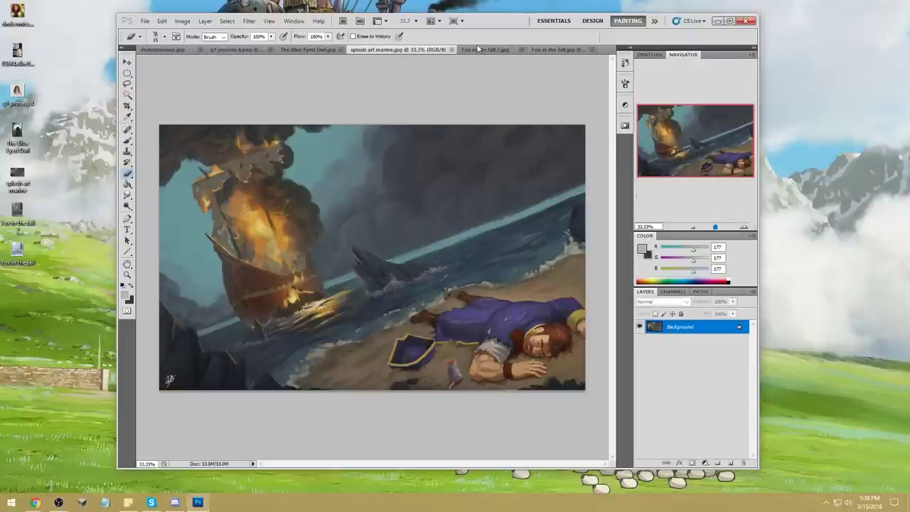
{"action": "left_click", "coordinate": [485, 50]}
{"action": "left_click", "coordinate": [549, 50]}
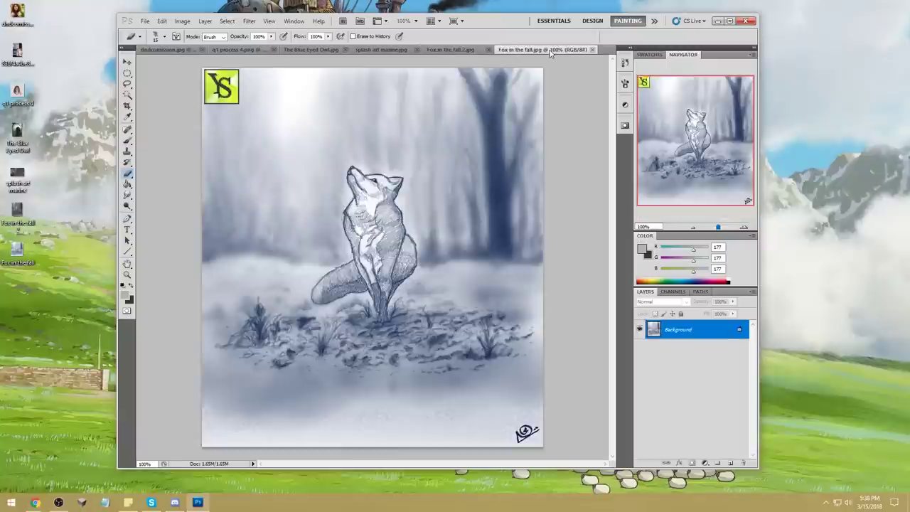
{"action": "left_click", "coordinate": [452, 51]}
{"action": "left_click", "coordinate": [545, 51]}
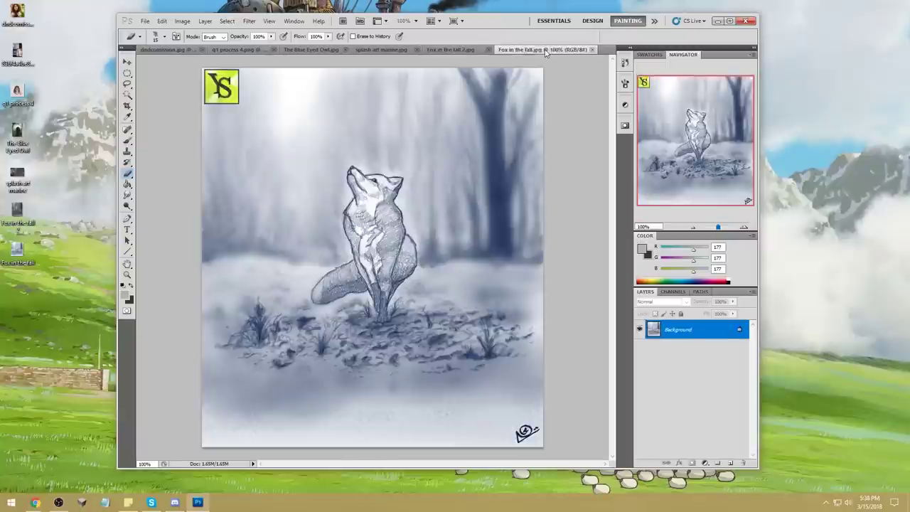
Compare the two fox images in a maximized window and close Fox in the fall.jpg.
{"action": "double_click", "coordinate": [497, 26]}
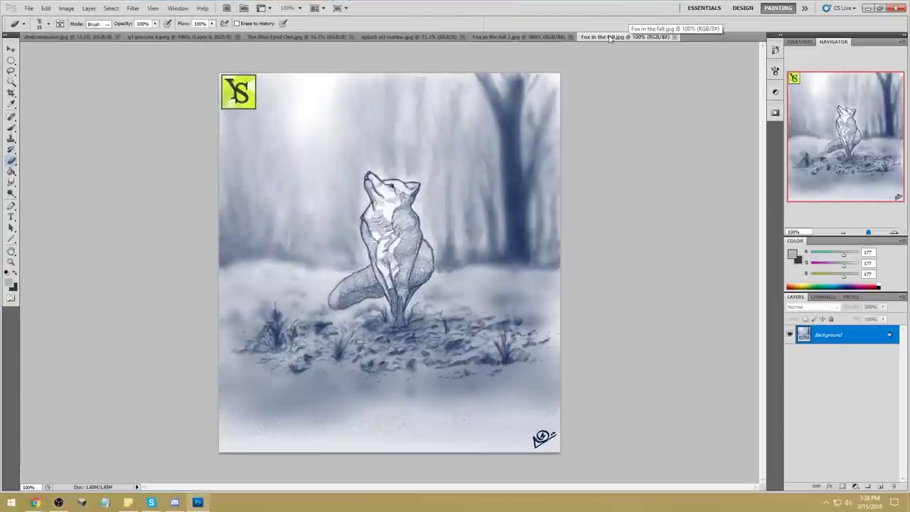
{"action": "left_click", "coordinate": [546, 37]}
{"action": "left_click", "coordinate": [610, 36]}
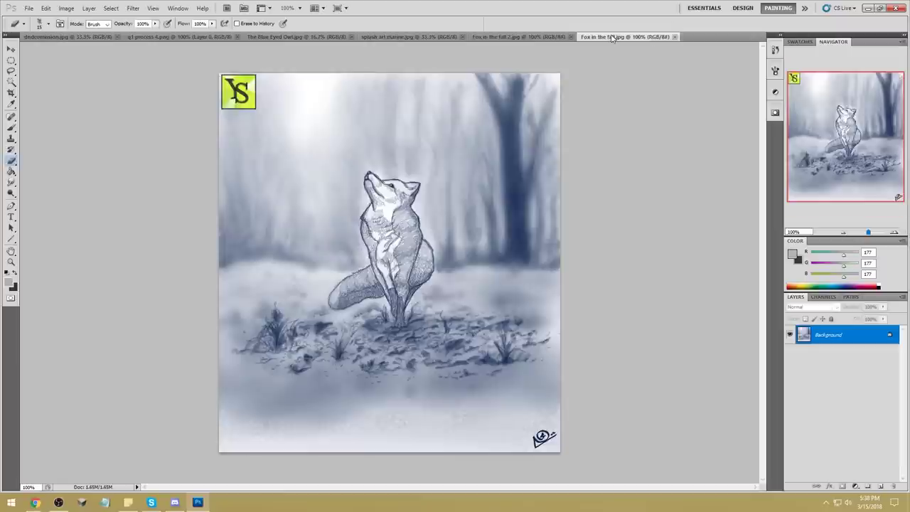
{"action": "left_click", "coordinate": [546, 37]}
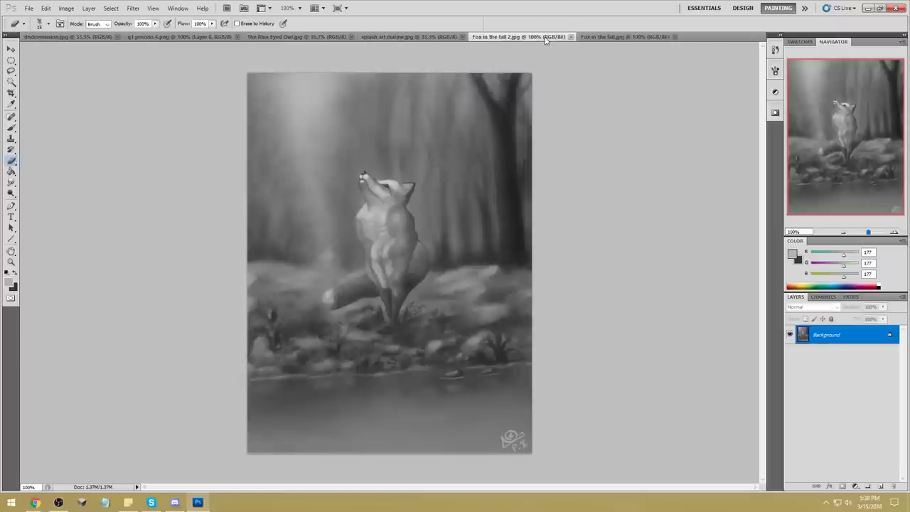
{"action": "left_click", "coordinate": [630, 37]}
{"action": "left_click", "coordinate": [521, 39]}
{"action": "left_click", "coordinate": [625, 39]}
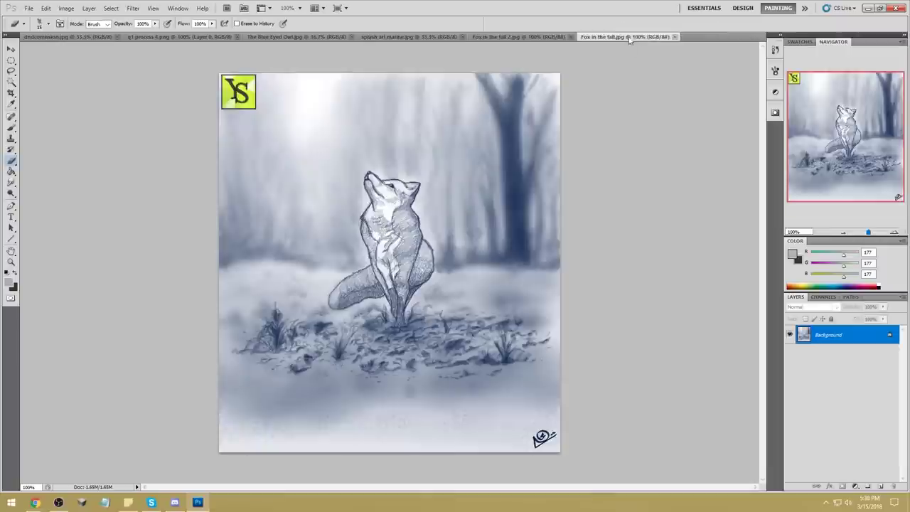
{"action": "left_click", "coordinate": [673, 37]}
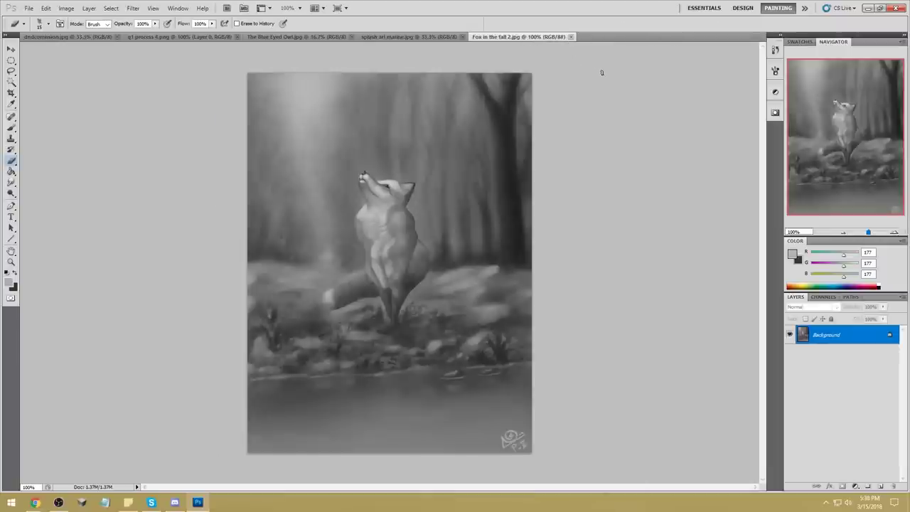
Activate the Brush tool with the 30 px brush preset for Fox in the fall 2.jpg.
{"action": "key", "text": "b"}
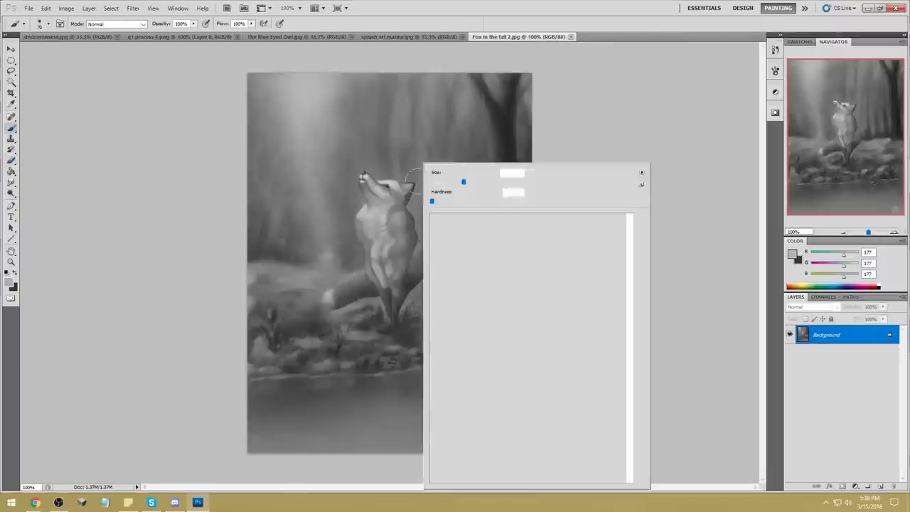
{"action": "right_click", "coordinate": [419, 176]}
{"action": "left_click", "coordinate": [469, 327]}
{"action": "left_click", "coordinate": [708, 262]}
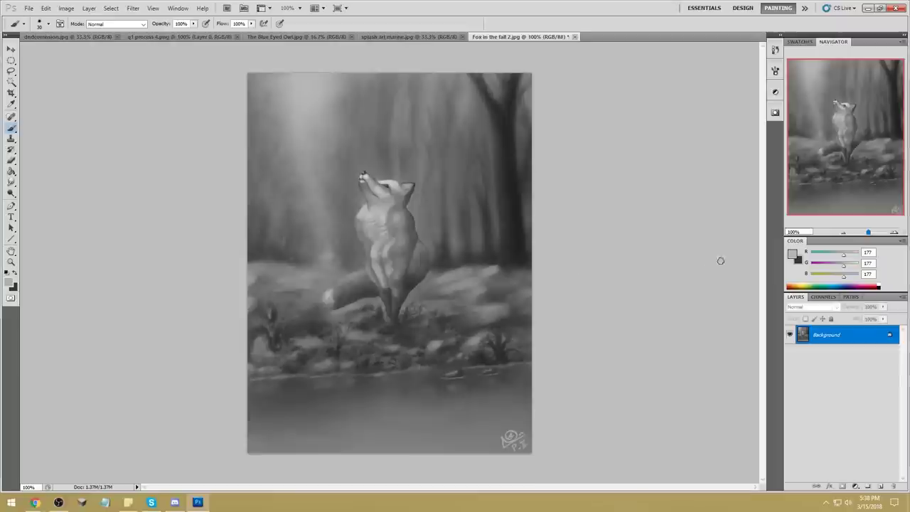
{"action": "right_click", "coordinate": [439, 176]}
{"action": "left_click", "coordinate": [500, 325]}
{"action": "left_click", "coordinate": [481, 329]}
Set the foreground colour to black (000000) and reduce the brush size for thin sketch lines.
{"action": "left_click", "coordinate": [793, 254]}
{"action": "left_click_drag", "start_coordinate": [669, 216], "coordinate": [578, 254]}
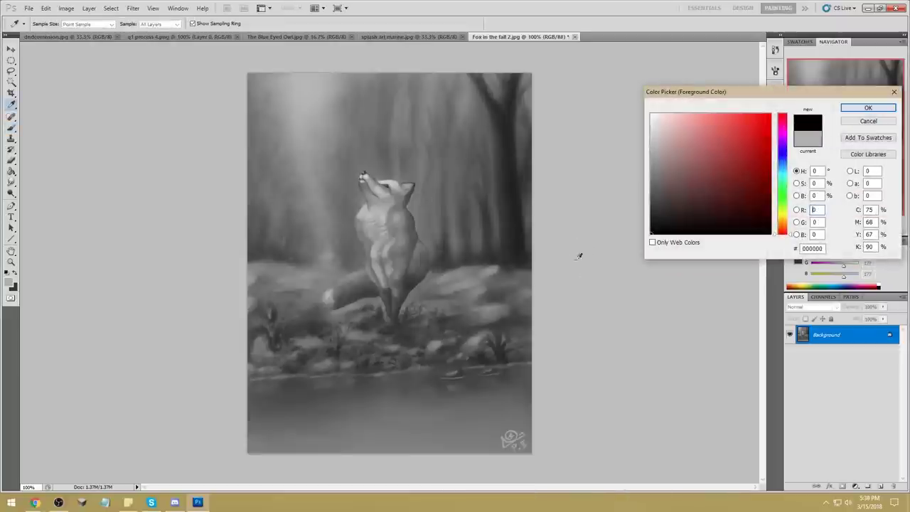
{"action": "left_click", "coordinate": [868, 110]}
{"action": "key", "text": "bracketleft"}
{"action": "key", "text": "bracketleft"}
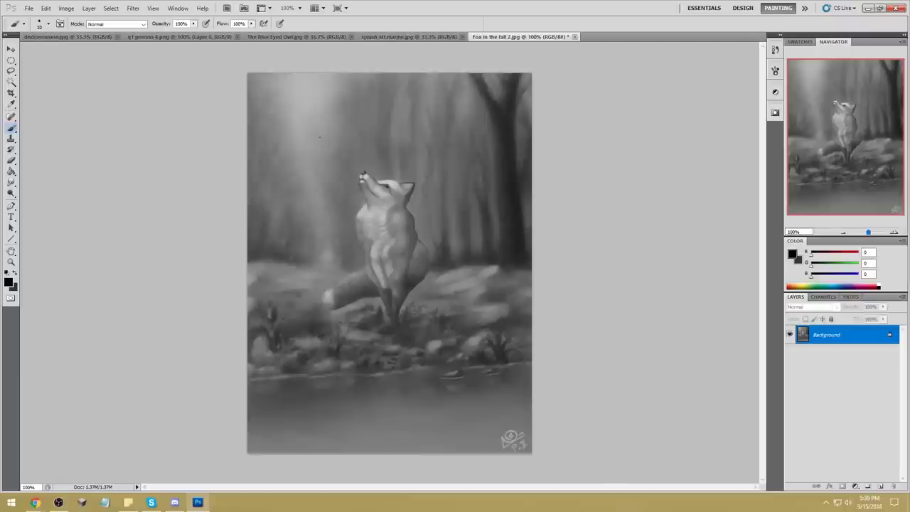
Sketch a butterfly outline in thin black strokes just above the fox's nose.
{"action": "mouse_move", "coordinate": [336, 132]}
{"action": "left_mouse_down"}
{"action": "mouse_move", "coordinate": [333, 156]}
{"action": "mouse_move", "coordinate": [354, 133]}
{"action": "left_mouse_up"}
{"action": "mouse_move", "coordinate": [335, 123]}
{"action": "left_mouse_down"}
{"action": "mouse_move", "coordinate": [358, 133]}
{"action": "mouse_move", "coordinate": [307, 158]}
{"action": "left_mouse_up"}
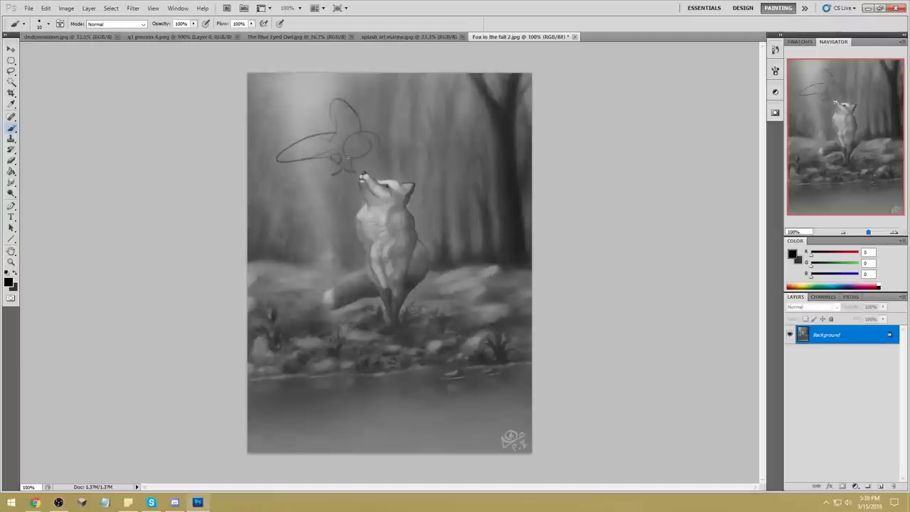
{"action": "left_click_drag", "start_coordinate": [346, 85], "coordinate": [338, 158]}
{"action": "left_click_drag", "start_coordinate": [342, 105], "coordinate": [345, 169]}
Undo the butterfly sketch strokes above the fox's nose.
{"action": "key", "text": "ctrl+alt+z"}
{"action": "key", "text": "ctrl+alt+z"}
{"action": "key", "text": "ctrl+alt+z"}
{"action": "key", "text": "ctrl+alt+z"}
{"action": "key", "text": "ctrl+alt+z"}
{"action": "key", "text": "ctrl+alt+z"}
{"action": "key", "text": "ctrl+alt+z"}
{"action": "key", "text": "ctrl+alt+z"}
{"action": "key", "text": "ctrl+alt+z"}
{"action": "key", "text": "ctrl+alt+z"}
{"action": "key", "text": "ctrl+alt+z"}
{"action": "key", "text": "ctrl+alt+z"}
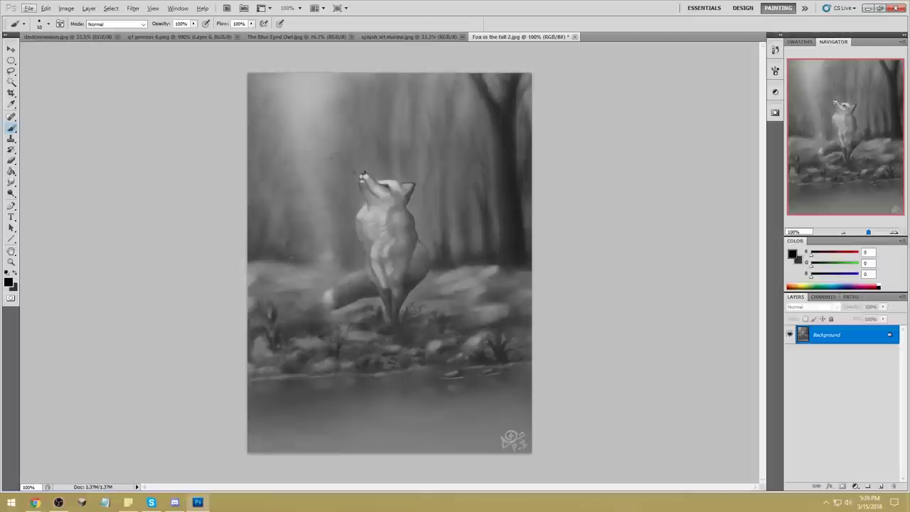
{"action": "key", "text": "l"}
{"action": "left_click", "coordinate": [372, 261]}
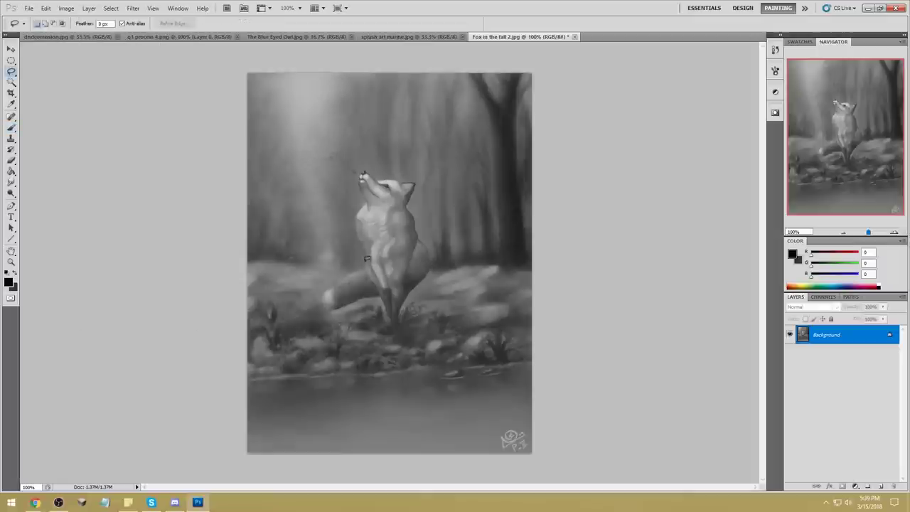
{"action": "mouse_move", "coordinate": [373, 281]}
{"action": "left_mouse_down"}
{"action": "mouse_move", "coordinate": [381, 295]}
{"action": "mouse_move", "coordinate": [326, 314]}
{"action": "mouse_move", "coordinate": [366, 254]}
{"action": "mouse_move", "coordinate": [373, 280]}
{"action": "left_mouse_up"}
{"action": "key", "text": "ctrl+d"}
Paint out the fox's tail with an 80 px textured brush, using grey tones sampled from the surrounding ground.
{"action": "key", "text": "b"}
{"action": "right_click", "coordinate": [351, 260]}
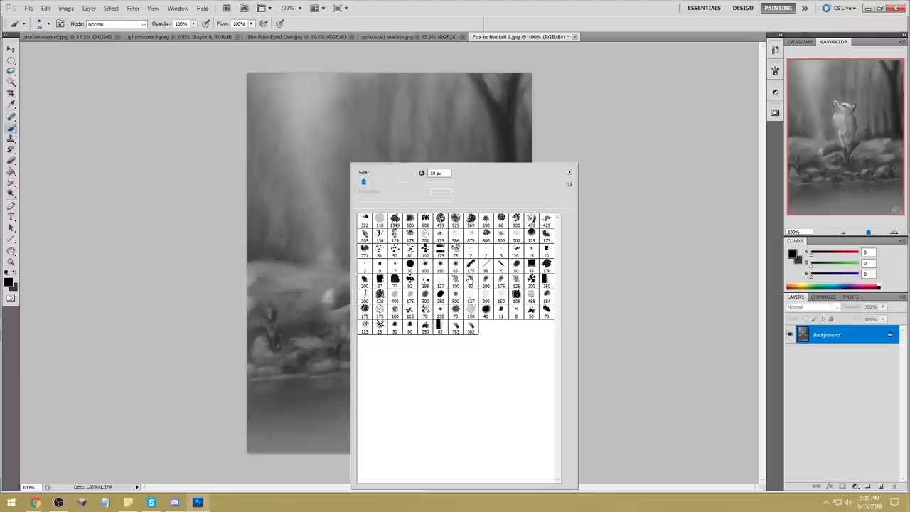
{"action": "left_click", "coordinate": [471, 280]}
{"action": "left_click", "coordinate": [635, 228]}
{"action": "left_click", "coordinate": [323, 278], "text": "alt"}
{"action": "mouse_move", "coordinate": [328, 295]}
{"action": "left_mouse_down"}
{"action": "mouse_move", "coordinate": [354, 312]}
{"action": "mouse_move", "coordinate": [357, 287]}
{"action": "left_mouse_up"}
{"action": "left_click", "coordinate": [311, 315], "text": "alt"}
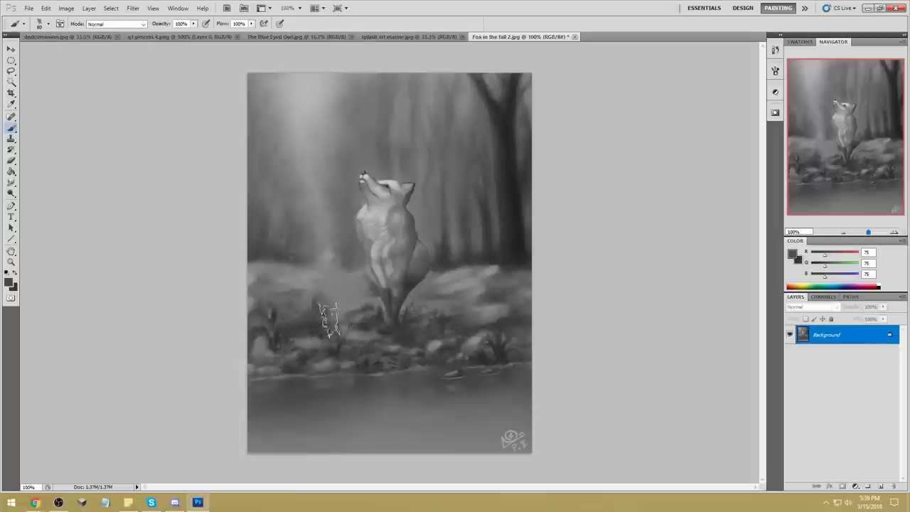
{"action": "left_click", "coordinate": [338, 301], "text": "alt"}
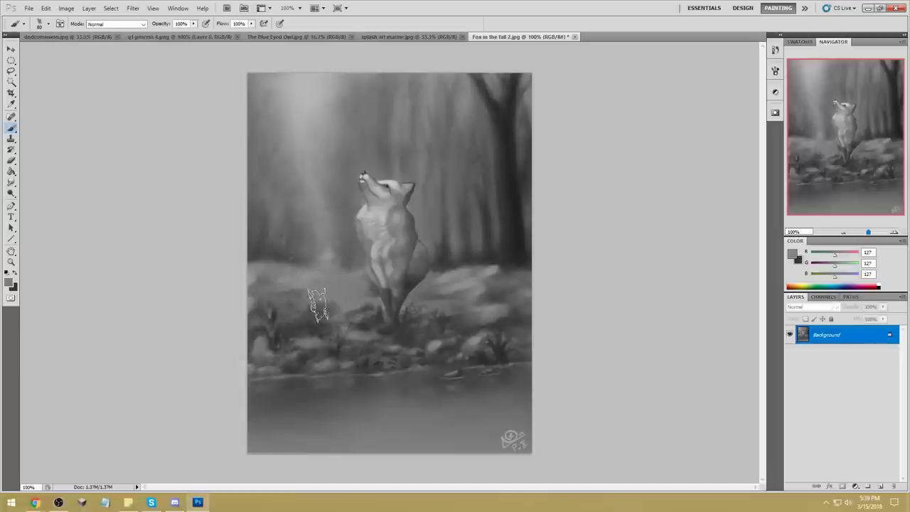
Paint out the fox's hindquarters with sampled background greys, reducing the textured brush to about 20 px for the edges.
{"action": "left_click", "coordinate": [423, 263], "text": "alt"}
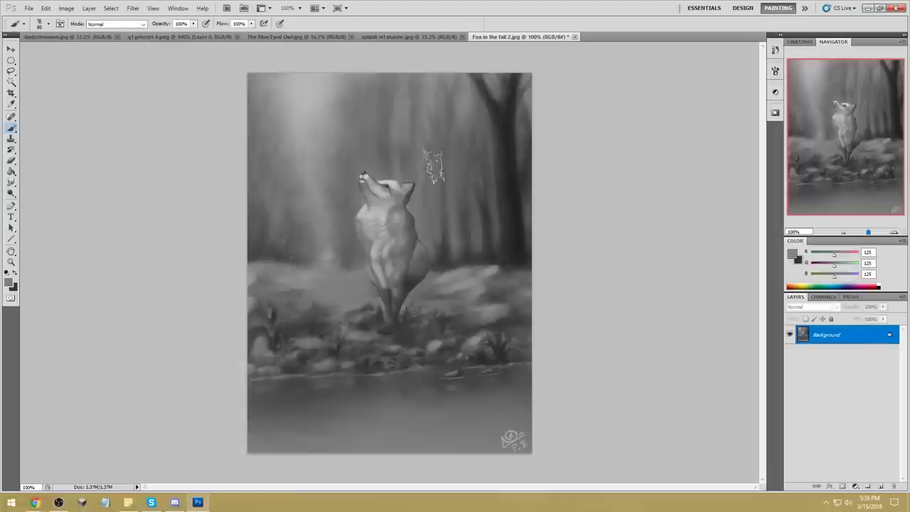
{"action": "right_click", "coordinate": [437, 221]}
{"action": "left_click", "coordinate": [463, 213]}
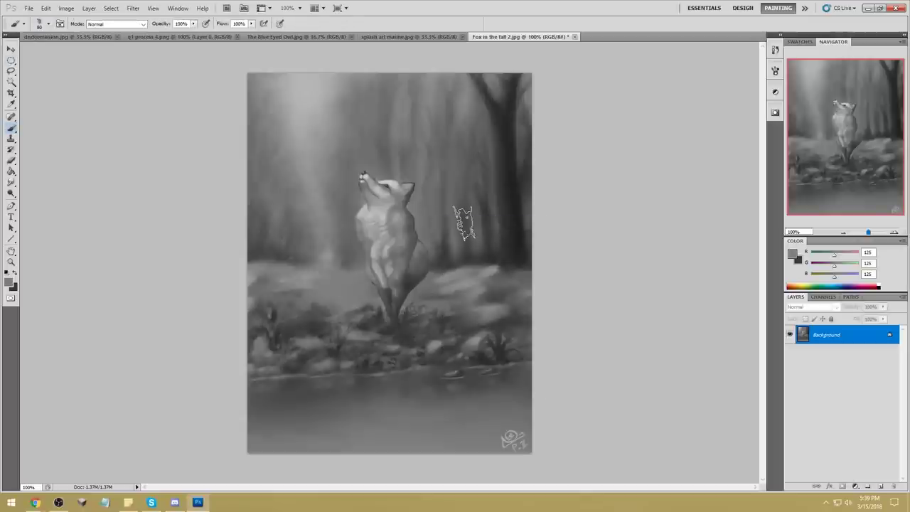
{"action": "left_click", "coordinate": [416, 279], "text": "alt"}
{"action": "key", "text": "bracketleft"}
{"action": "key", "text": "bracketleft"}
{"action": "key", "text": "bracketleft"}
{"action": "key", "text": "bracketleft"}
{"action": "key", "text": "bracketleft"}
{"action": "key", "text": "bracketleft"}
{"action": "key", "text": "bracketleft"}
{"action": "key", "text": "bracketleft"}
{"action": "key", "text": "bracketleft"}
{"action": "key", "text": "bracketleft"}
{"action": "key", "text": "bracketleft"}
{"action": "key", "text": "bracketleft"}
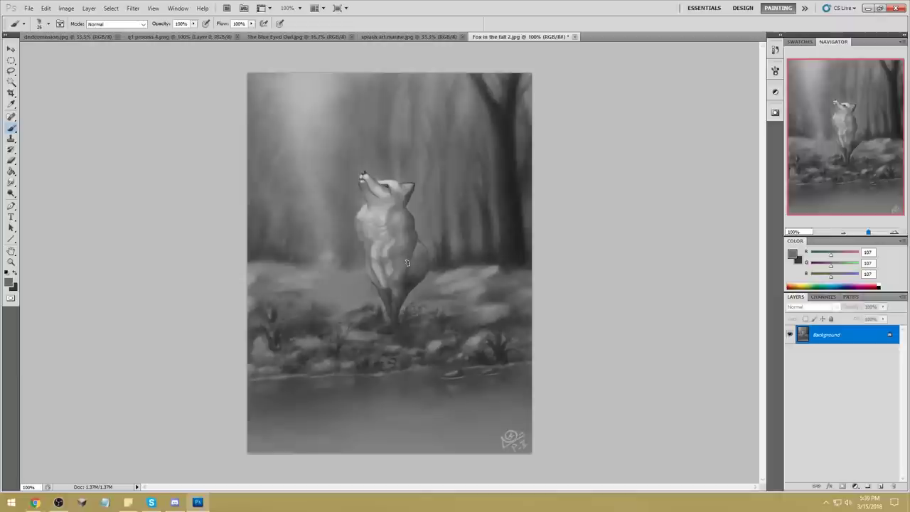
{"action": "left_click", "coordinate": [405, 294], "text": "alt"}
{"action": "mouse_move", "coordinate": [421, 280]}
{"action": "left_mouse_down"}
{"action": "mouse_move", "coordinate": [399, 311]}
{"action": "mouse_move", "coordinate": [411, 276]}
{"action": "left_mouse_up"}
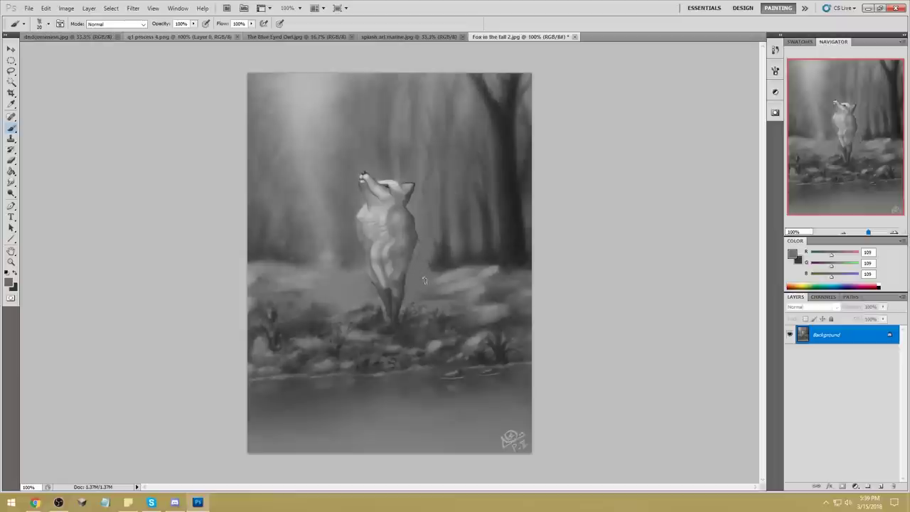
{"action": "left_click", "coordinate": [435, 261], "text": "alt"}
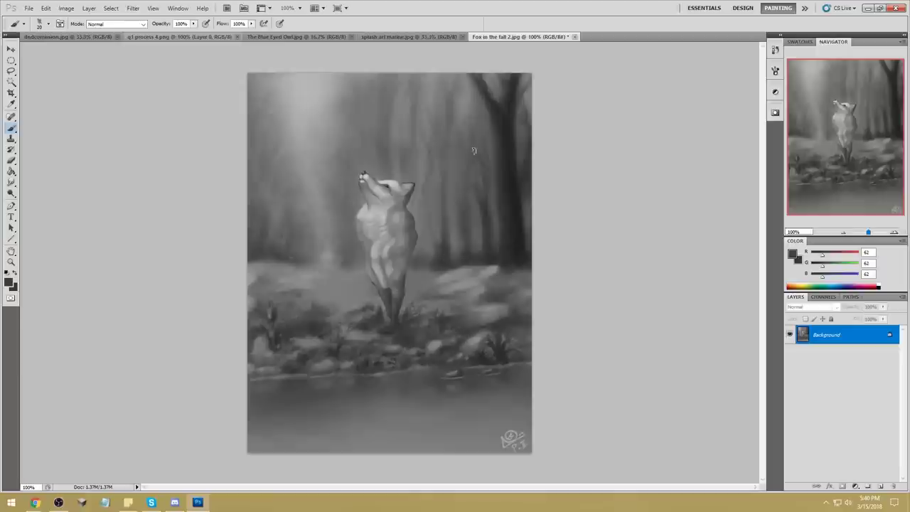
Lasso a rounded outline for a new body and rump extending behind the fox's chest.
{"action": "key", "text": "l"}
{"action": "left_click", "coordinate": [411, 264]}
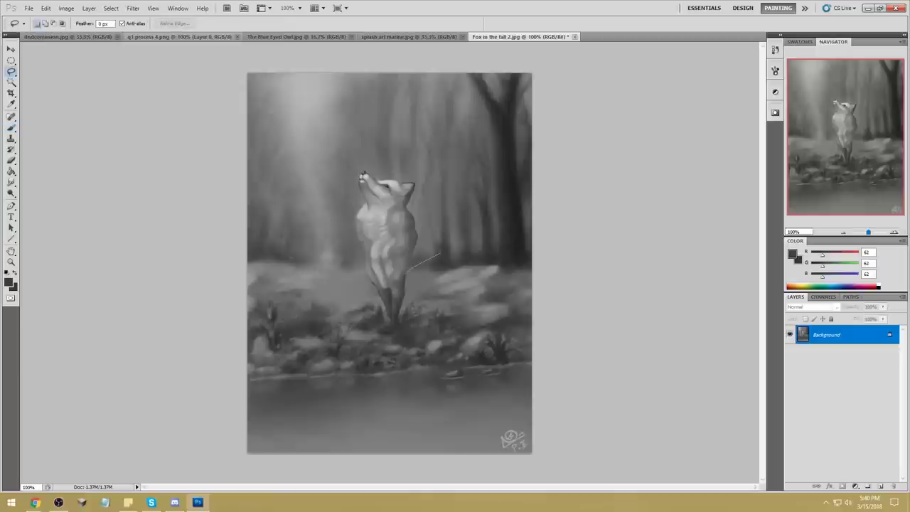
{"action": "left_click_drag", "start_coordinate": [449, 231], "coordinate": [408, 219]}
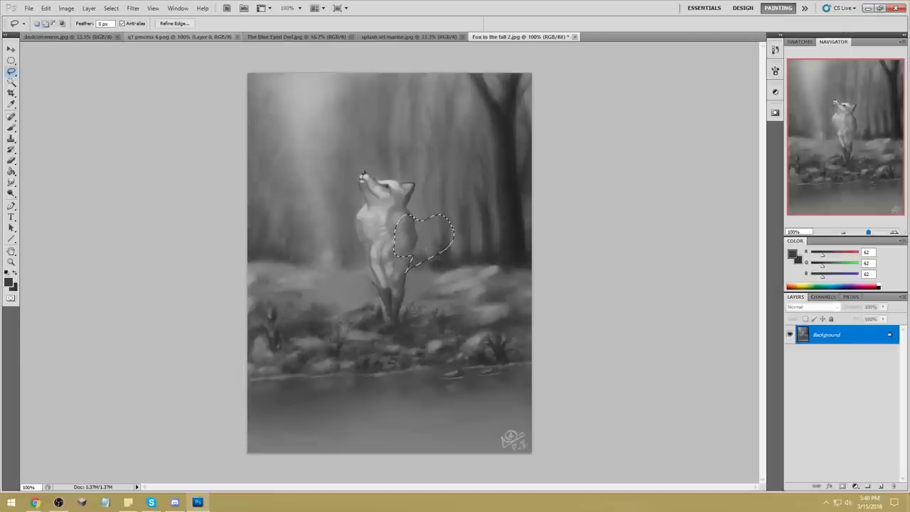
Add two hind legs and a raised, curved bushy tail to the lasso selection of the fox's body.
{"action": "left_click_drag", "start_coordinate": [445, 273], "coordinate": [441, 308]}
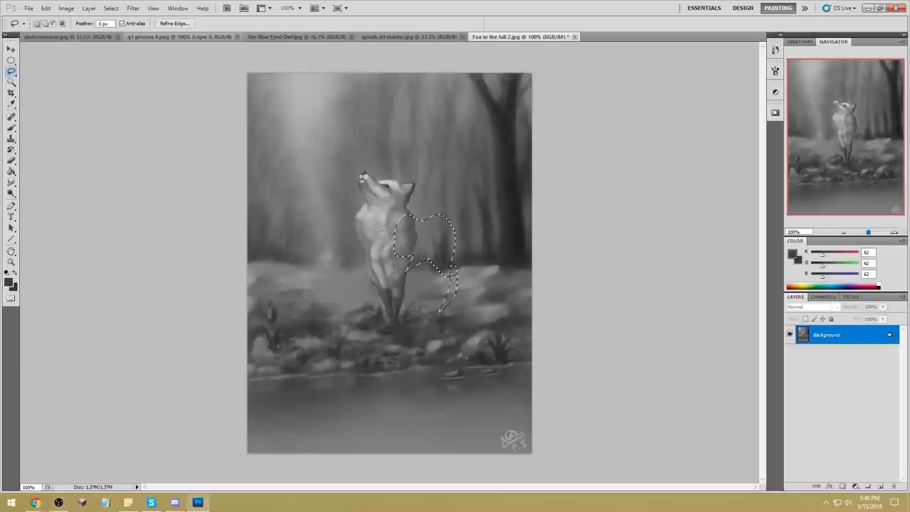
{"action": "left_click_drag", "start_coordinate": [453, 276], "coordinate": [446, 274]}
{"action": "mouse_move", "coordinate": [412, 261]}
{"action": "left_mouse_down"}
{"action": "mouse_move", "coordinate": [420, 281]}
{"action": "mouse_move", "coordinate": [427, 262]}
{"action": "mouse_move", "coordinate": [407, 272]}
{"action": "mouse_move", "coordinate": [418, 274]}
{"action": "left_mouse_up"}
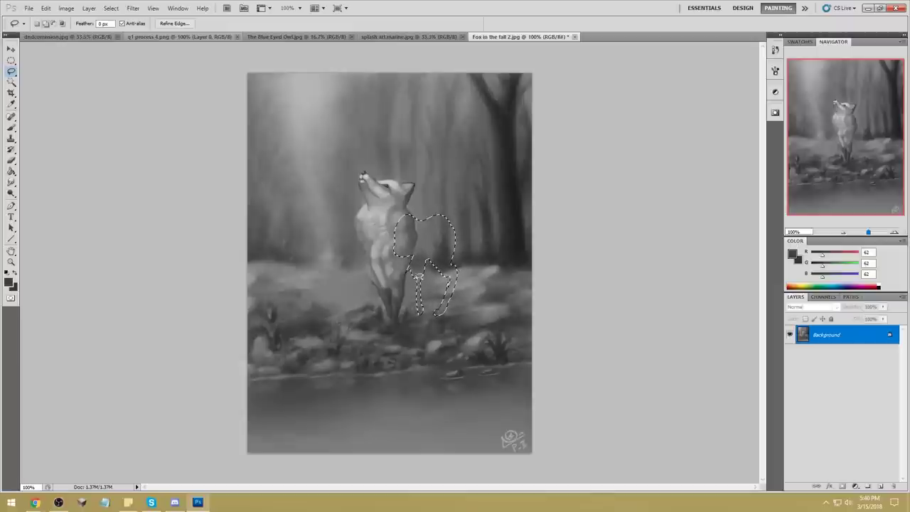
{"action": "mouse_move", "coordinate": [424, 306]}
{"action": "left_mouse_down", "text": "shift"}
{"action": "mouse_move", "coordinate": [418, 294]}
{"action": "mouse_move", "coordinate": [424, 307]}
{"action": "left_mouse_up", "text": "shift"}
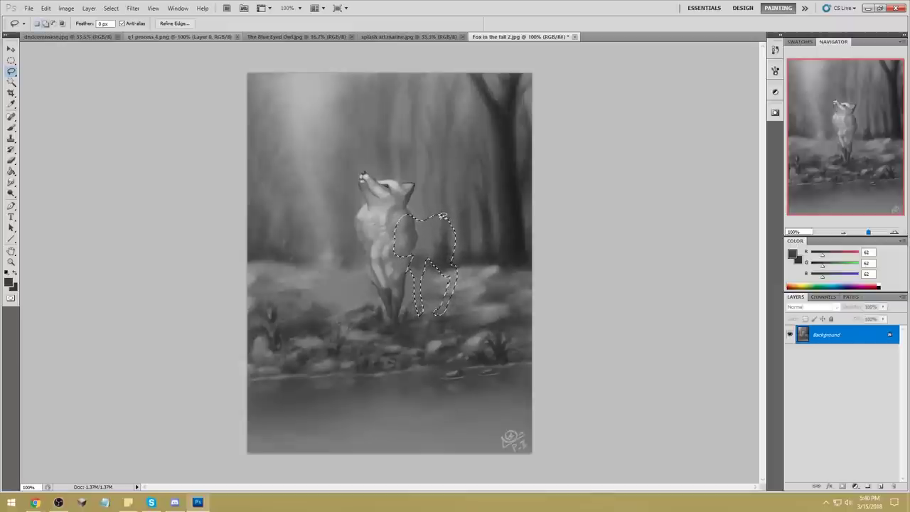
{"action": "left_click_drag", "start_coordinate": [488, 187], "coordinate": [525, 225]}
{"action": "left_click_drag", "start_coordinate": [468, 230], "coordinate": [459, 232]}
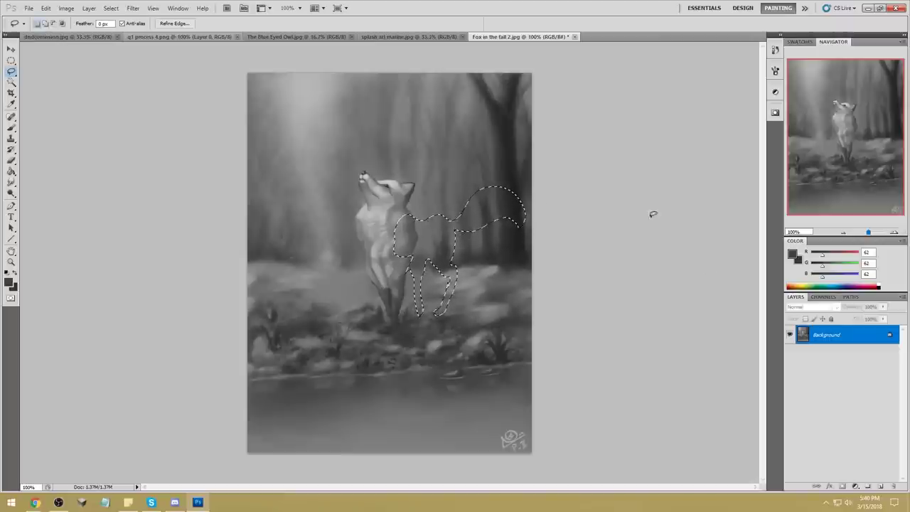
Fill the body selection with dark grey (RGB 83, 83, 83) on a new layer, and deselect it.
{"action": "left_click", "coordinate": [881, 486]}
{"action": "key", "text": "g"}
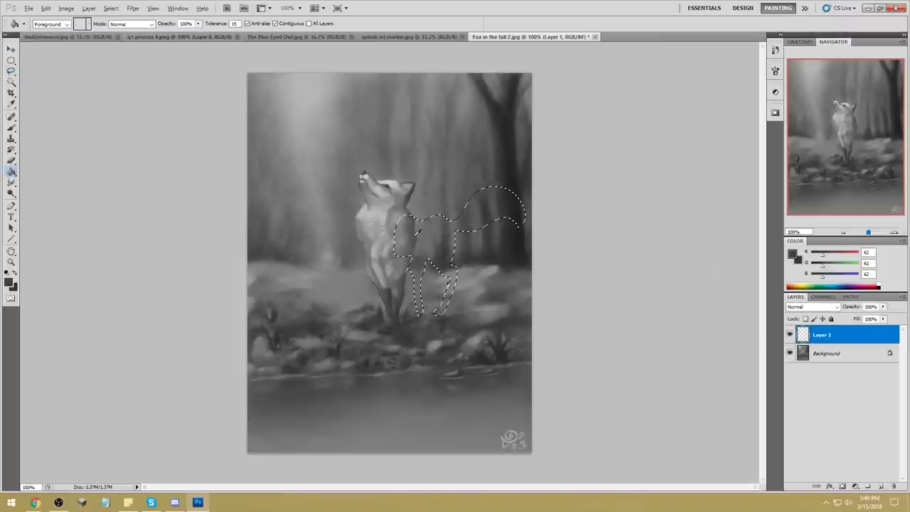
{"action": "left_click", "coordinate": [427, 242]}
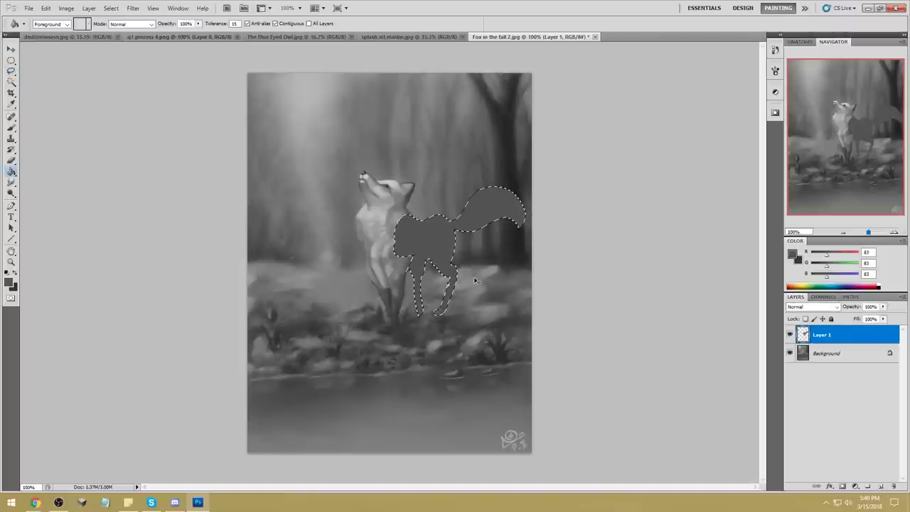
{"action": "key", "text": "ctrl+d"}
{"action": "key", "text": "ctrl+u"}
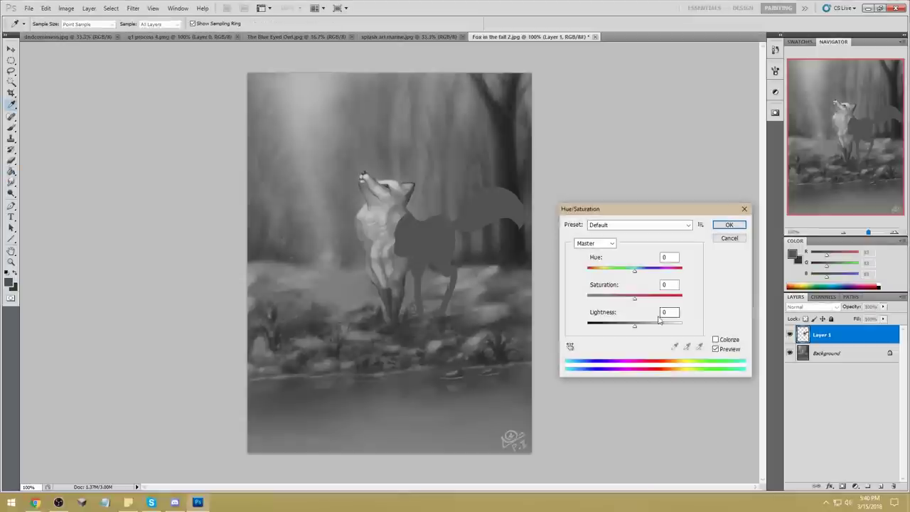
{"action": "left_click_drag", "start_coordinate": [634, 325], "coordinate": [616, 328]}
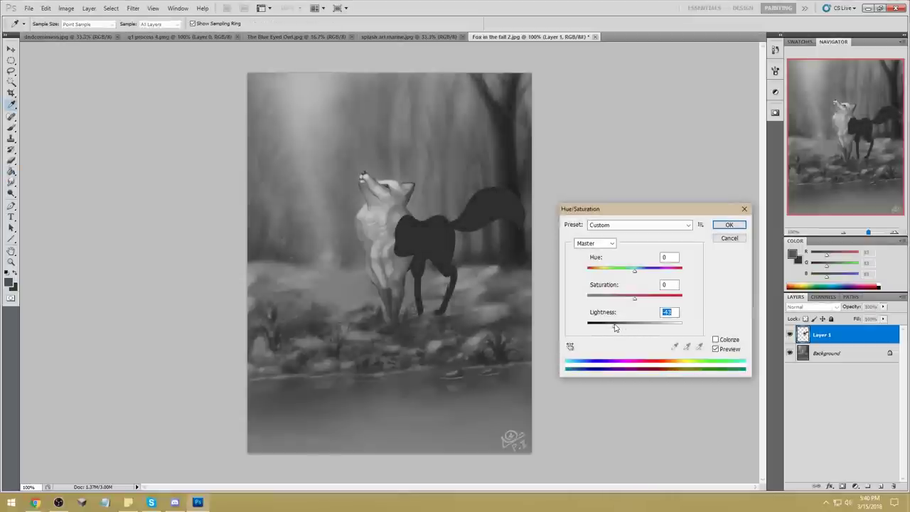
{"action": "left_click", "coordinate": [742, 241]}
Touch up the rear hind leg of the body shape with a small brush in the sampled dark grey (RGB 83, 83, 83).
{"action": "key", "text": "b"}
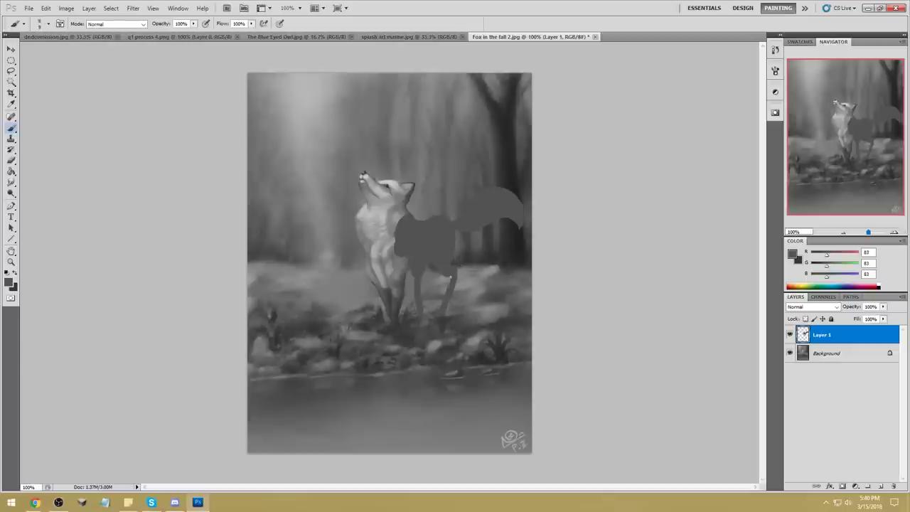
{"action": "key", "text": "m"}
{"action": "right_click", "coordinate": [420, 246]}
{"action": "left_click", "coordinate": [439, 252]}
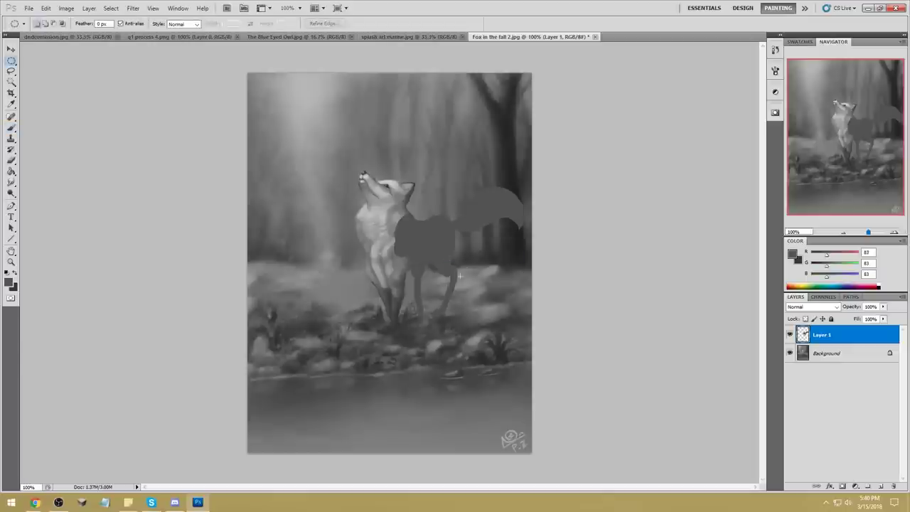
{"action": "key", "text": "b"}
{"action": "key", "text": "alt"}
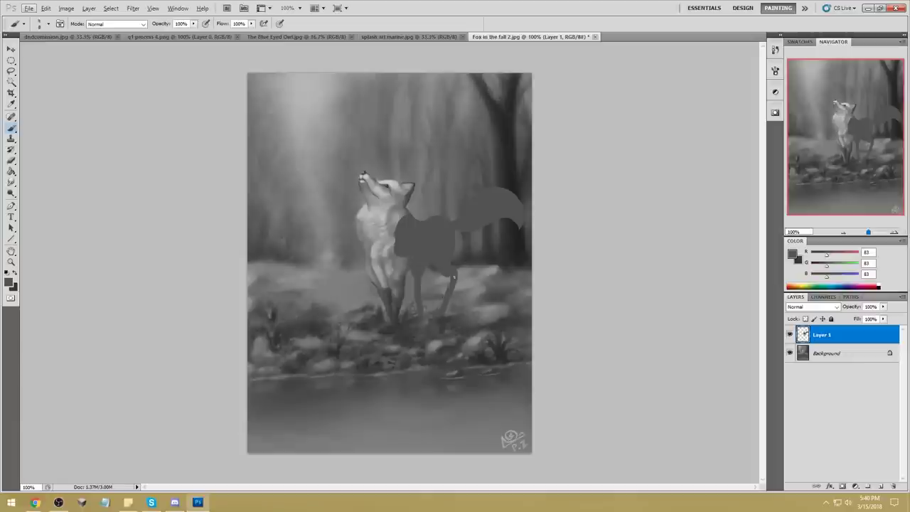
{"action": "key", "text": "alt"}
{"action": "left_click", "coordinate": [452, 280]}
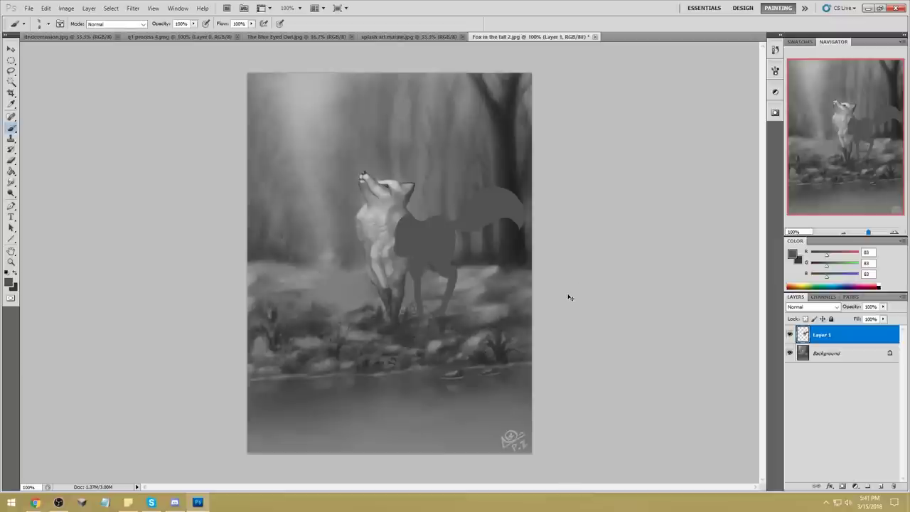
Darken the new body layer with Hue/Saturation, lowering its lightness to about -20.
{"action": "key", "text": "ctrl+u"}
{"action": "left_click_drag", "start_coordinate": [635, 324], "coordinate": [626, 328]}
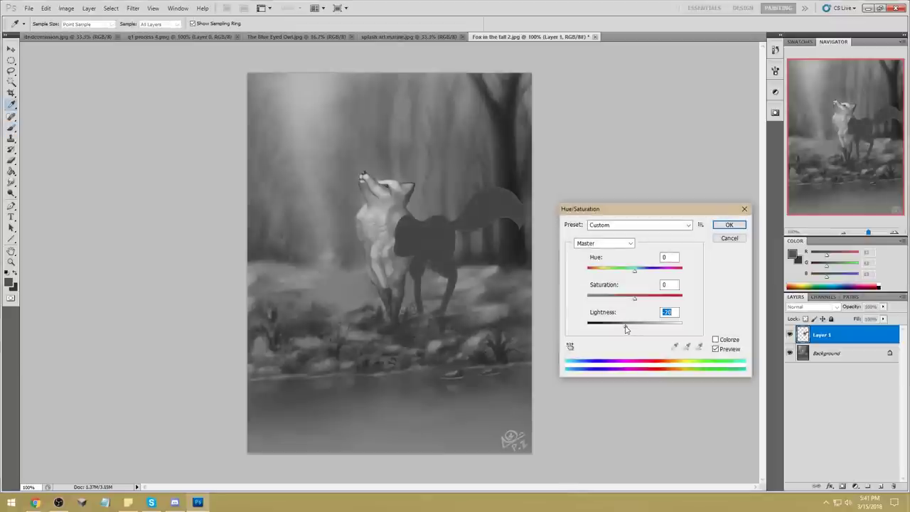
{"action": "left_click", "coordinate": [729, 224]}
{"action": "key", "text": "m"}
{"action": "right_click", "coordinate": [419, 243]}
{"action": "key", "text": "Escape"}
Blend the front edge of the new body into the fox's chest using the Smudge tool at 22% strength with an enlarged brush of about 25 px.
{"action": "left_click_drag", "start_coordinate": [11, 184], "coordinate": [41, 201]}
{"action": "left_click", "coordinate": [45, 199]}
{"action": "key", "text": "bracketright"}
{"action": "key", "text": "bracketright"}
{"action": "key", "text": "bracketright"}
{"action": "key", "text": "bracketright"}
{"action": "mouse_move", "coordinate": [397, 225]}
{"action": "left_mouse_down"}
{"action": "mouse_move", "coordinate": [396, 260]}
{"action": "mouse_move", "coordinate": [396, 215]}
{"action": "mouse_move", "coordinate": [405, 218]}
{"action": "mouse_move", "coordinate": [400, 259]}
{"action": "mouse_move", "coordinate": [406, 232]}
{"action": "left_mouse_up"}
{"action": "left_click_drag", "start_coordinate": [404, 250], "coordinate": [405, 228]}
{"action": "mouse_move", "coordinate": [405, 262]}
{"action": "left_mouse_down"}
{"action": "mouse_move", "coordinate": [402, 222]}
{"action": "mouse_move", "coordinate": [403, 246]}
{"action": "left_mouse_up"}
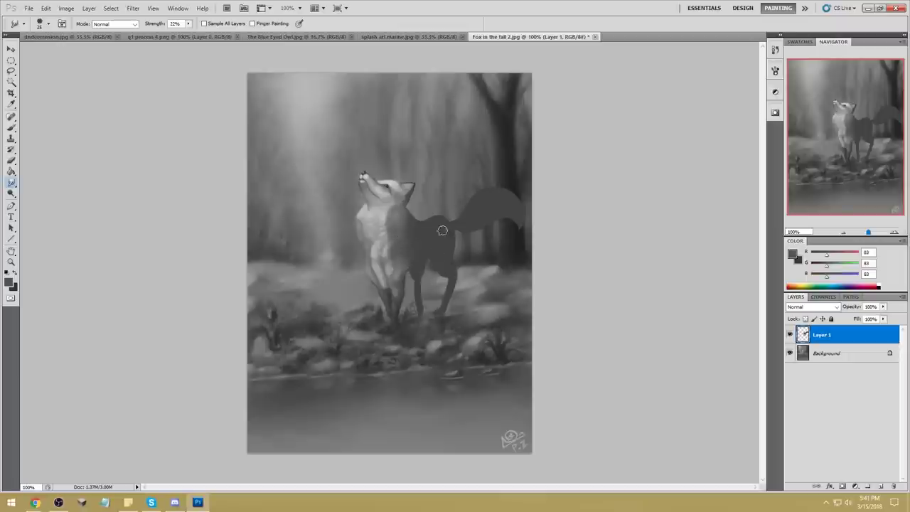
Lasso a bent shape for the nearer hind leg and paint it in the sampled body grey (RGB 67, 67, 67).
{"action": "key", "text": "l"}
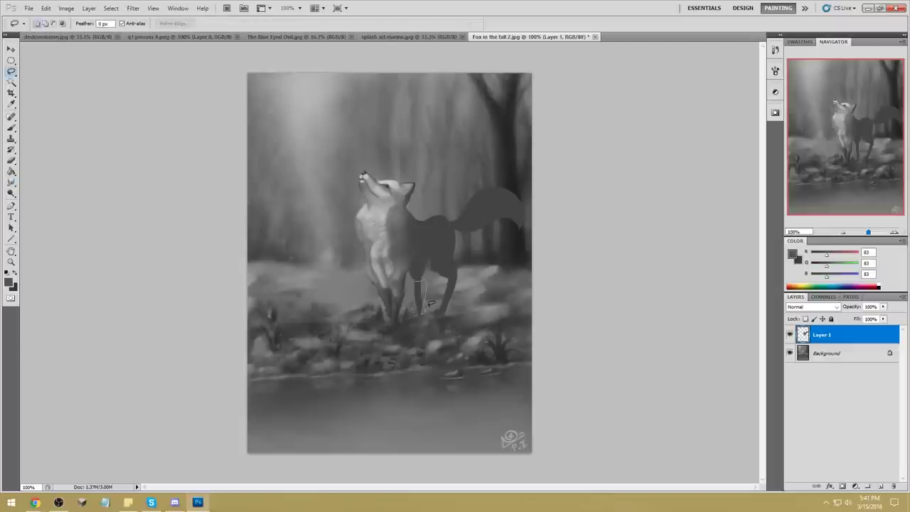
{"action": "mouse_move", "coordinate": [433, 273]}
{"action": "left_mouse_down"}
{"action": "mouse_move", "coordinate": [420, 265]}
{"action": "mouse_move", "coordinate": [425, 312]}
{"action": "left_mouse_up"}
{"action": "key", "text": "b"}
{"action": "left_click", "coordinate": [420, 270], "text": "alt"}
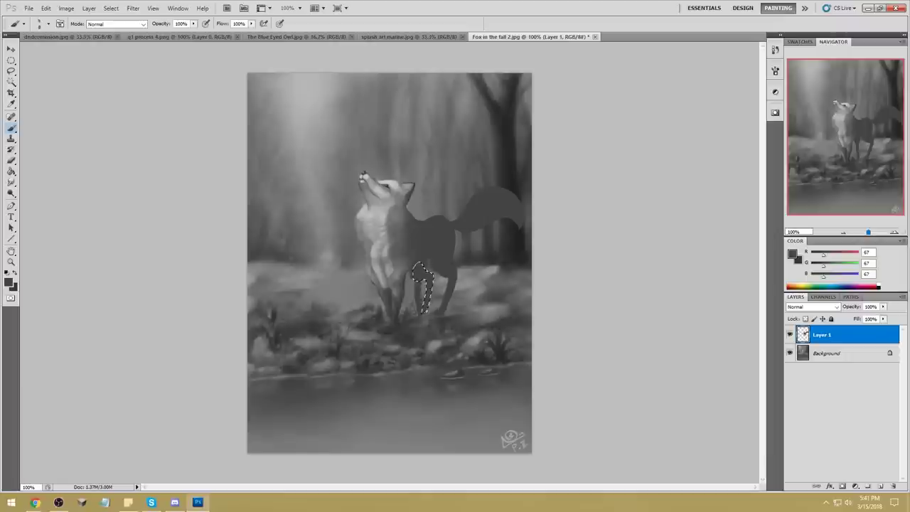
Erase the old straight hind leg in front of the new one and clear the selection.
{"action": "key", "text": "e"}
{"action": "right_click", "coordinate": [431, 261]}
{"action": "left_click", "coordinate": [448, 269]}
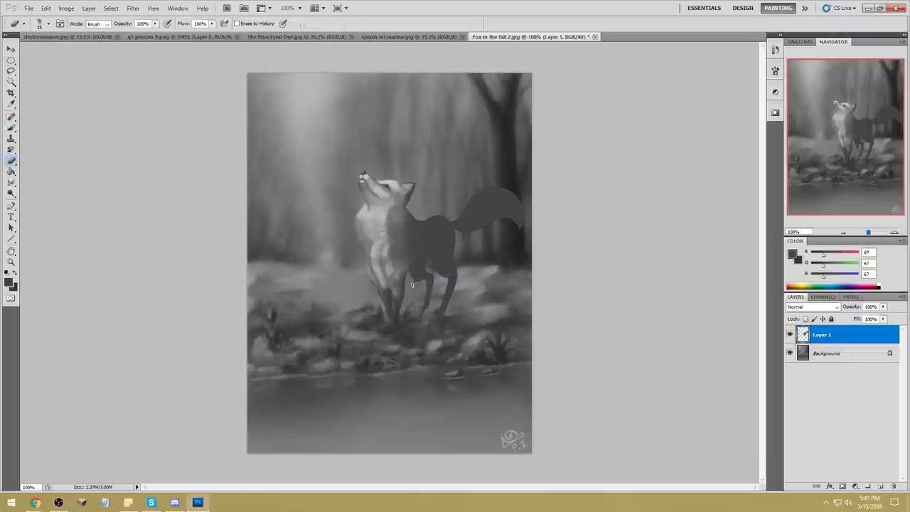
Refine the front edge of the nearer hind leg with the brush in sampled dark grey (RGB 67, 67, 67), undoing the last stroke.
{"action": "key", "text": "b"}
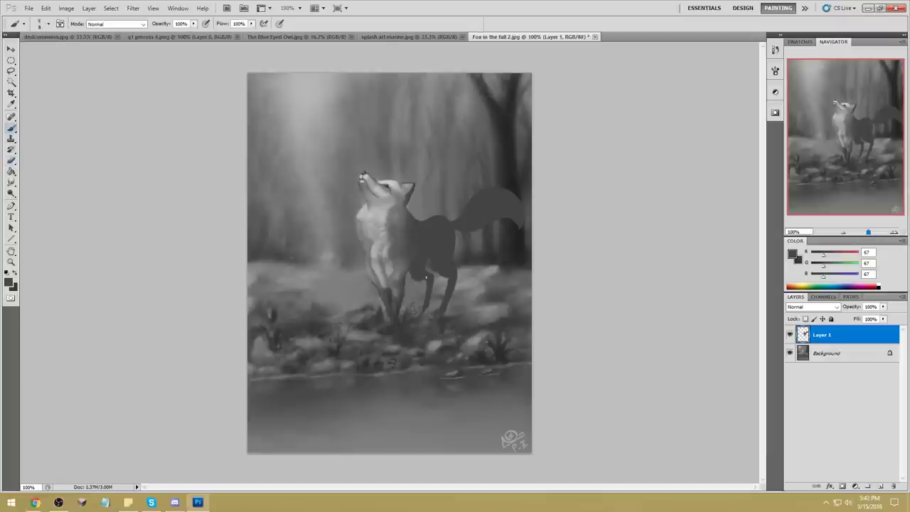
{"action": "left_click", "coordinate": [428, 278], "text": "alt"}
{"action": "left_click", "coordinate": [427, 281], "text": "alt"}
{"action": "left_click_drag", "start_coordinate": [425, 276], "coordinate": [423, 304]}
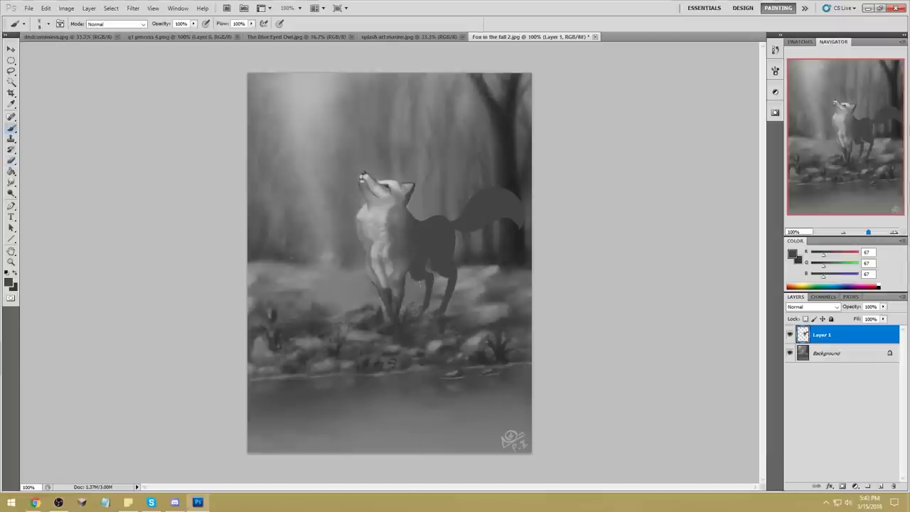
{"action": "left_click_drag", "start_coordinate": [425, 282], "coordinate": [423, 305]}
{"action": "key", "text": "ctrl+alt+z"}
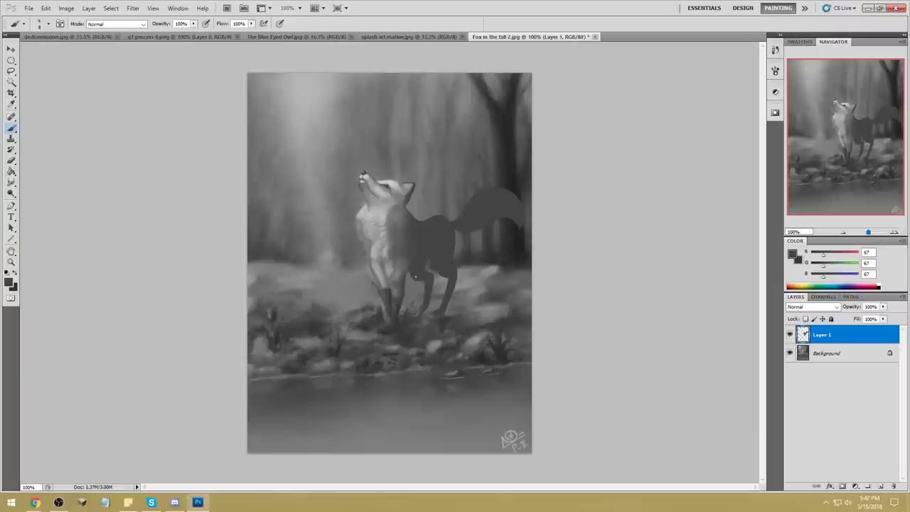
Scale the new body layer up slightly and reposition it so its feet sit lower and the tail reaches the canvas edge.
{"action": "key", "text": "v"}
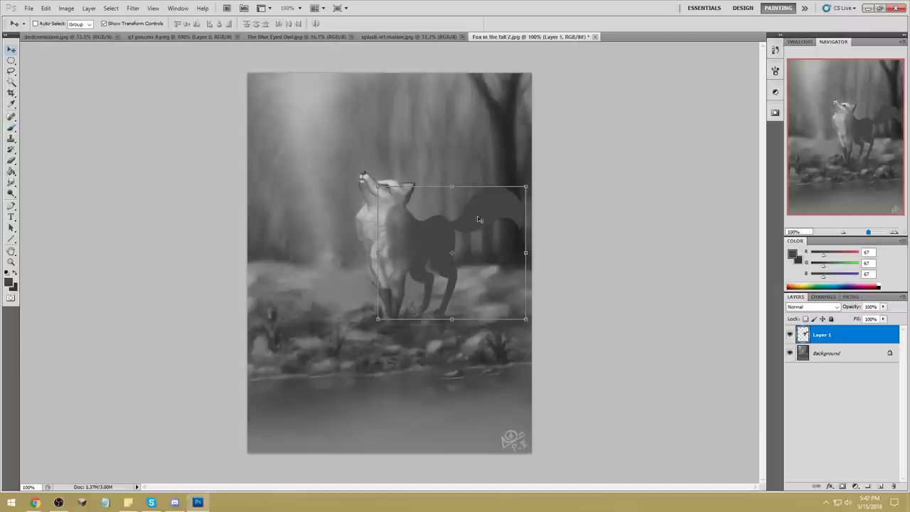
{"action": "left_click_drag", "start_coordinate": [525, 187], "coordinate": [534, 180]}
{"action": "left_click_drag", "start_coordinate": [443, 229], "coordinate": [448, 240]}
{"action": "left_click", "coordinate": [475, 24]}
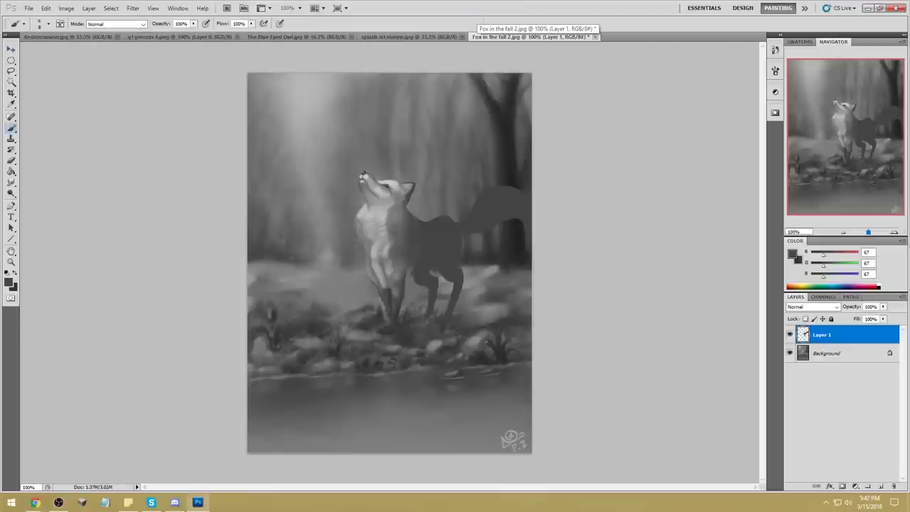
Enlarge the textured brush to about 35 px.
{"action": "key", "text": "]"}
{"action": "key", "text": "]"}
{"action": "key", "text": "]"}
{"action": "key", "text": "]"}
{"action": "key", "text": "]"}
{"action": "key", "text": "]"}
{"action": "key", "text": "e"}
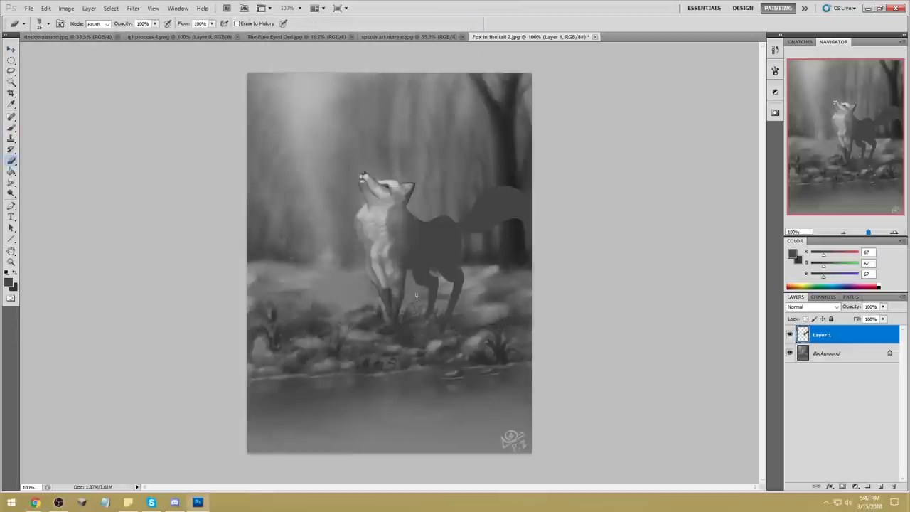
{"action": "key", "text": "b"}
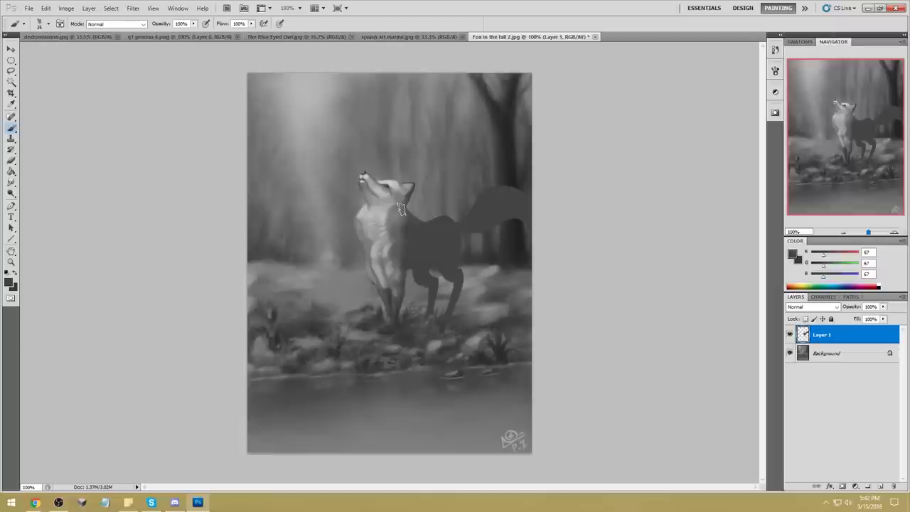
Try merging the body layer into the background and selecting the backdrop around the fox with the Magic Wand at tolerance 14.
{"action": "right_click", "coordinate": [833, 335]}
{"action": "left_click", "coordinate": [844, 353]}
{"action": "left_click", "coordinate": [12, 82]}
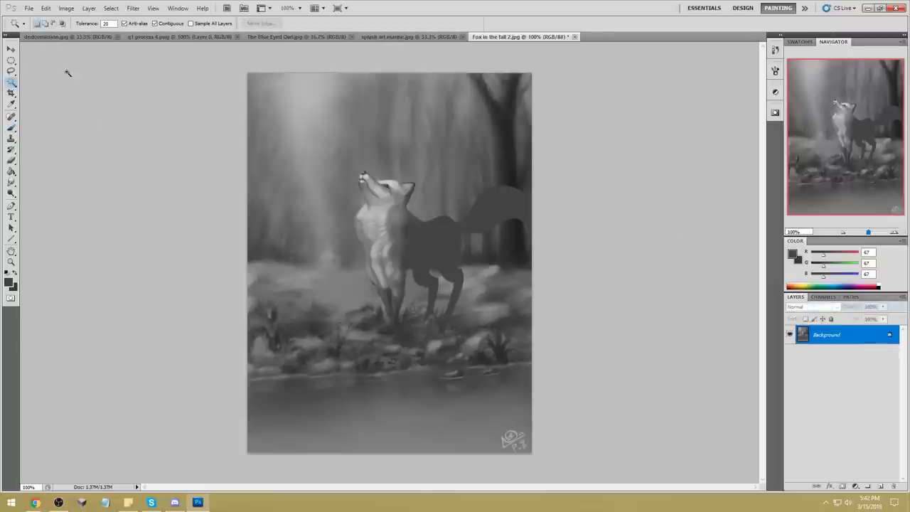
{"action": "left_click", "coordinate": [343, 205]}
{"action": "key", "text": "Return"}
{"action": "type", "text": "14"}
{"action": "key", "text": "ctrl+d"}
{"action": "left_click", "coordinate": [348, 202]}
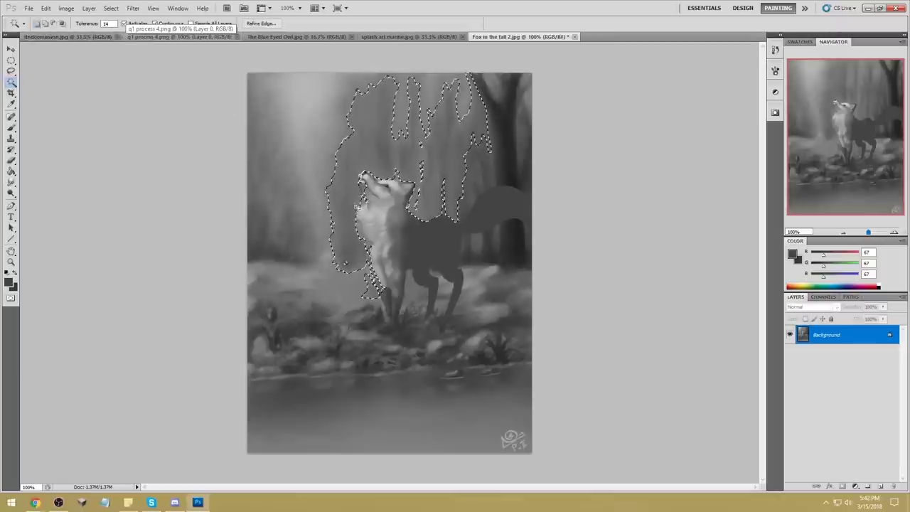
{"action": "key", "text": "ctrl+d"}
{"action": "key", "text": "l"}
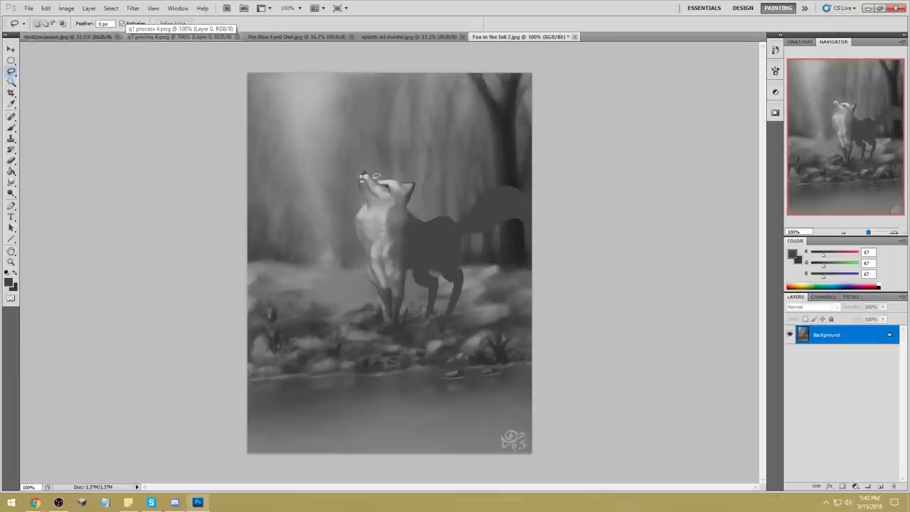
Undo back past the layer merge to restore the separate body layer.
{"action": "key", "text": "ctrl+alt+z"}
{"action": "key", "text": "ctrl+alt+z"}
{"action": "key", "text": "ctrl+alt+z"}
{"action": "key", "text": "ctrl+alt+z"}
{"action": "key", "text": "ctrl+alt+z"}
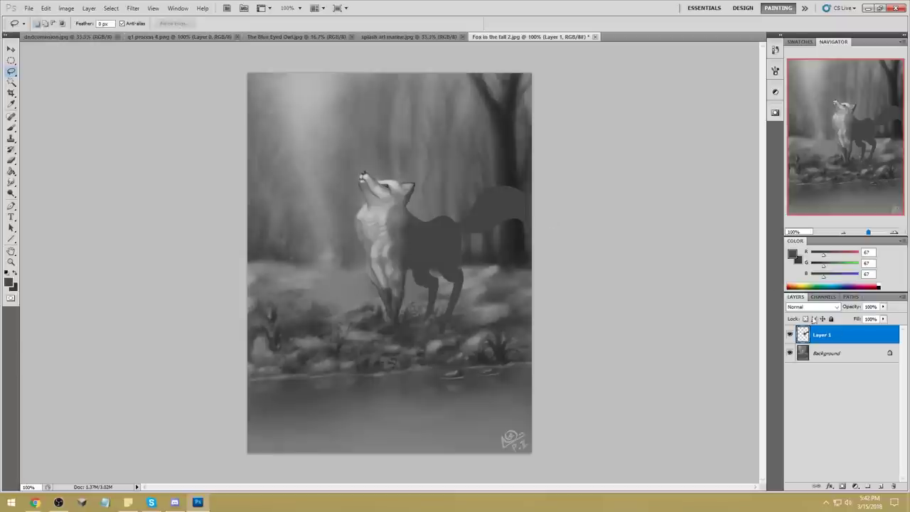
Select the outline of everything painted on the new body layer.
{"action": "key", "text": "ctrl+a"}
{"action": "key", "text": "v"}
{"action": "key", "text": "ctrl+z"}
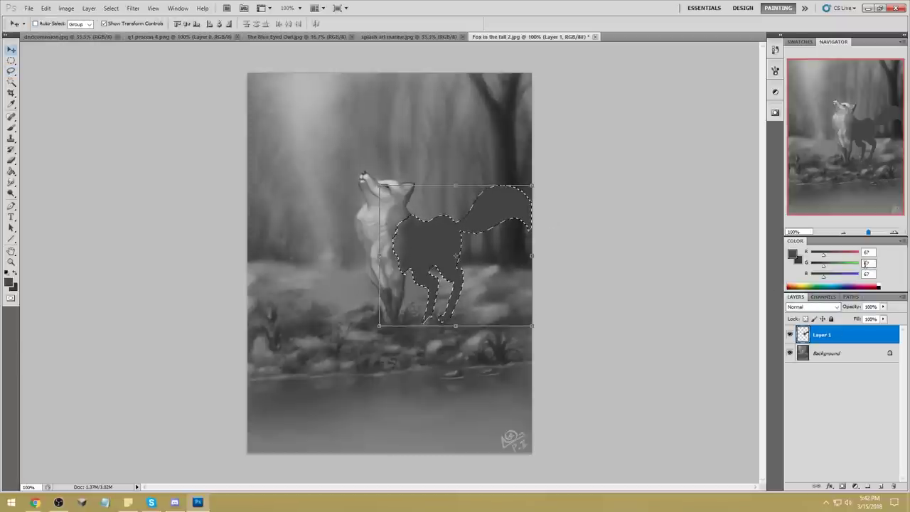
Extend the selection with the lasso around the fox's head, chest and front legs, trimming it along the chest and front leg.
{"action": "key", "text": "l"}
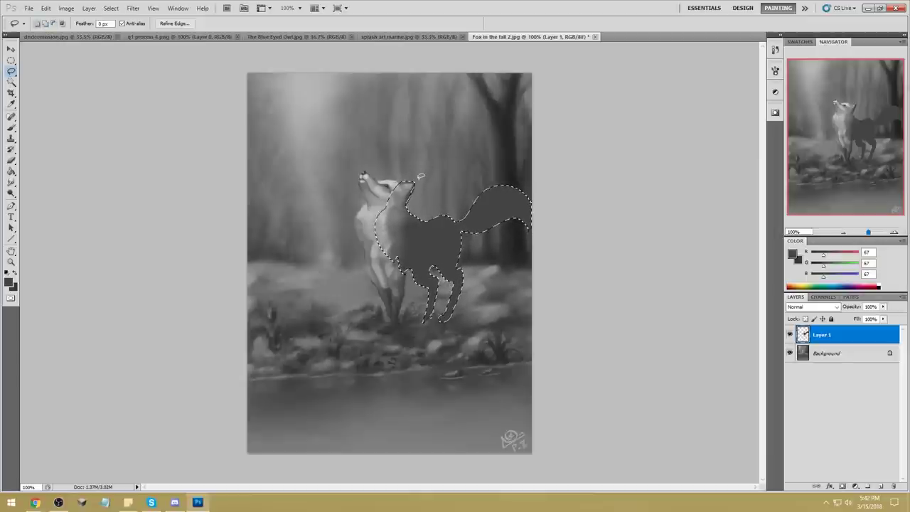
{"action": "key", "text": "alt"}
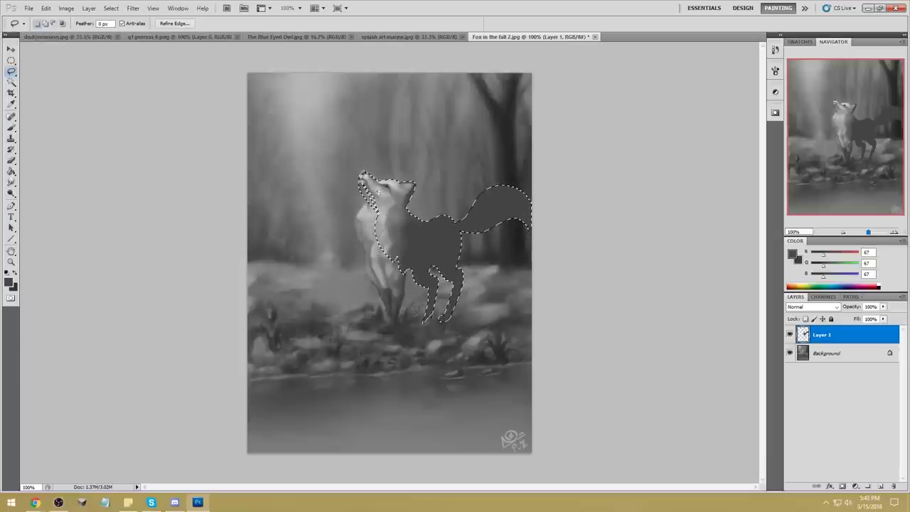
{"action": "left_click_drag", "start_coordinate": [369, 162], "coordinate": [368, 199]}
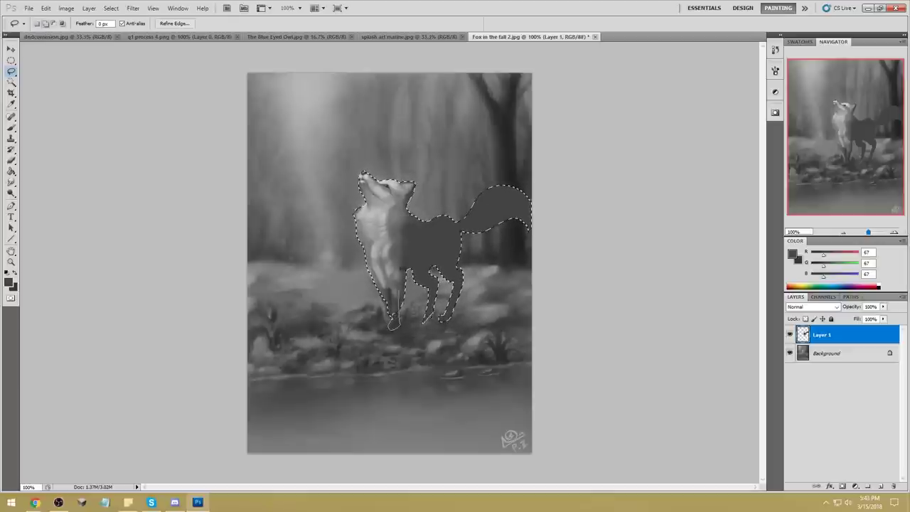
{"action": "key", "text": "alt"}
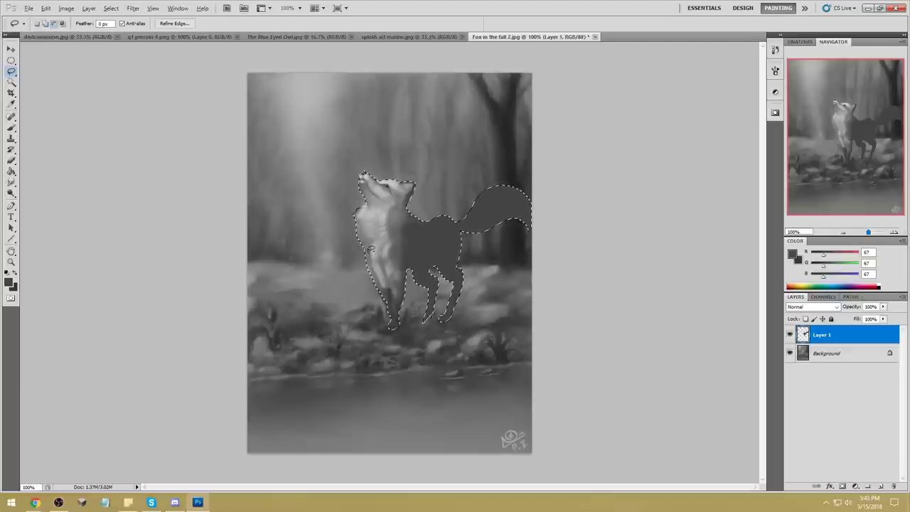
{"action": "left_click_drag", "start_coordinate": [368, 295], "coordinate": [360, 247]}
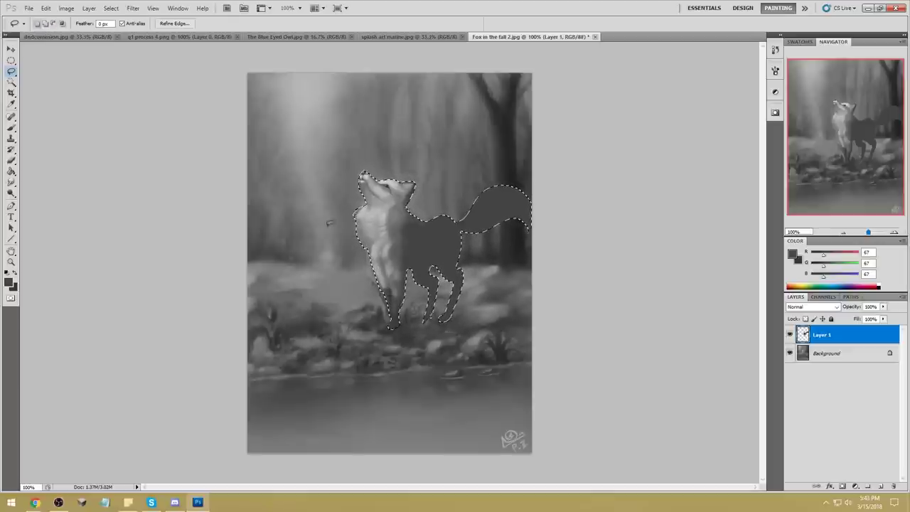
{"action": "key", "text": "alt"}
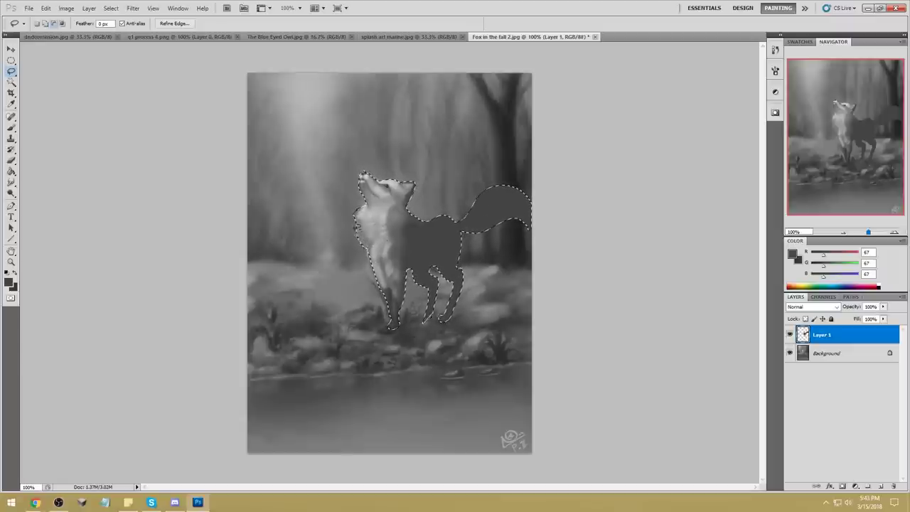
{"action": "key", "text": "alt"}
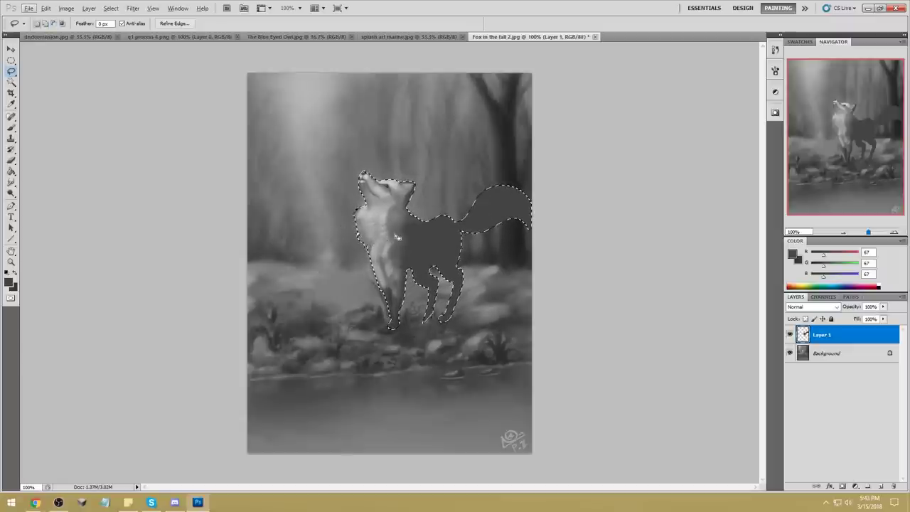
Invert the fox selection to cover its surroundings and make the Background layer active.
{"action": "key", "text": "m"}
{"action": "right_click", "coordinate": [425, 260]}
{"action": "left_click", "coordinate": [453, 278]}
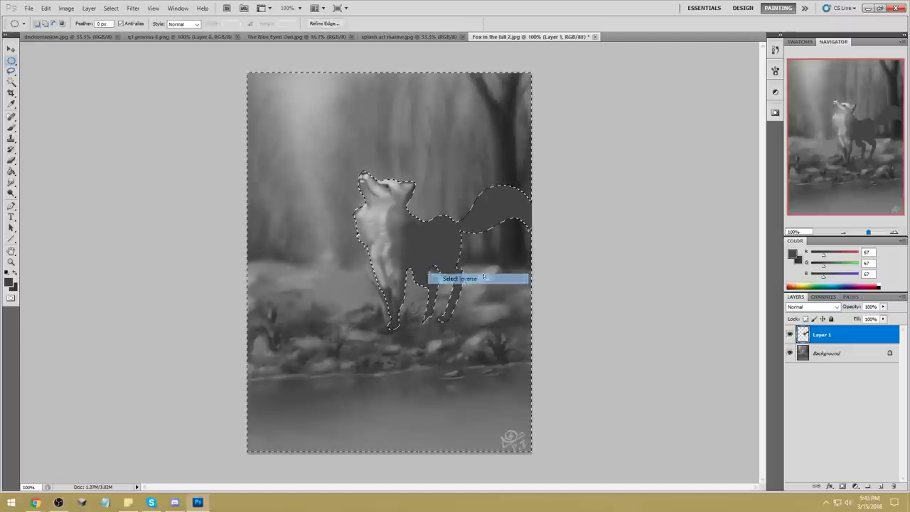
{"action": "left_click", "coordinate": [839, 354]}
Clean up the background around the front legs with the brush in sampled greys (RGB 121 and 98).
{"action": "key", "text": "l"}
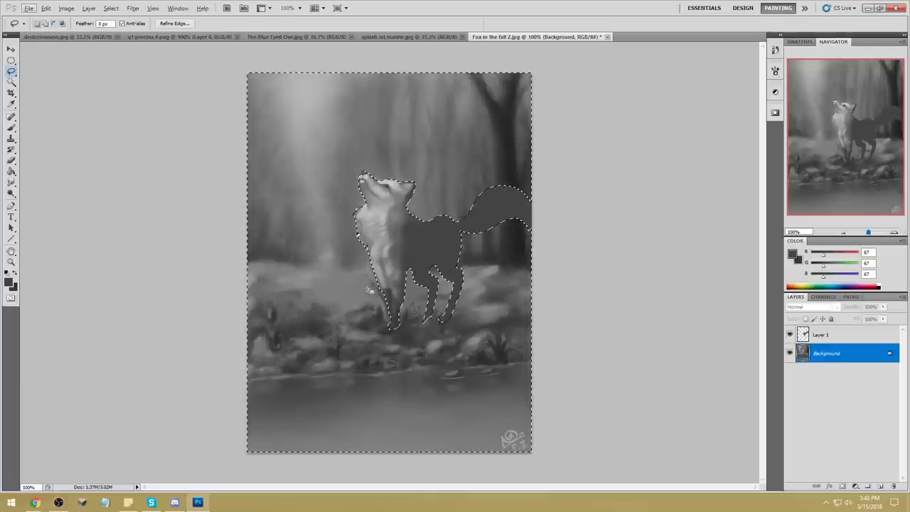
{"action": "key", "text": "b"}
{"action": "left_click", "coordinate": [376, 297], "text": "alt"}
{"action": "key", "text": "ctrl+z"}
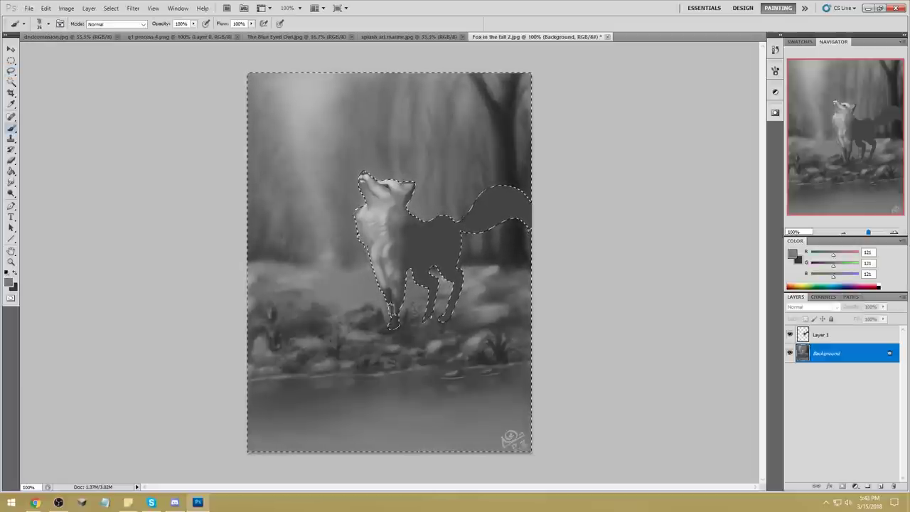
{"action": "left_click", "coordinate": [416, 291], "text": "alt"}
Merge the body layer down into the Background layer and invert the selection back onto the fox.
{"action": "right_click", "coordinate": [841, 334]}
{"action": "left_click", "coordinate": [853, 303]}
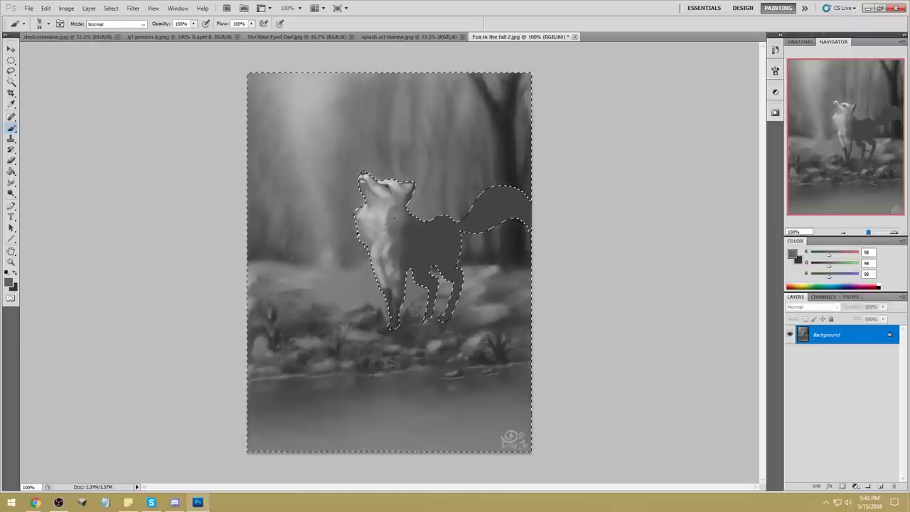
{"action": "key", "text": "l"}
{"action": "right_click", "coordinate": [438, 264]}
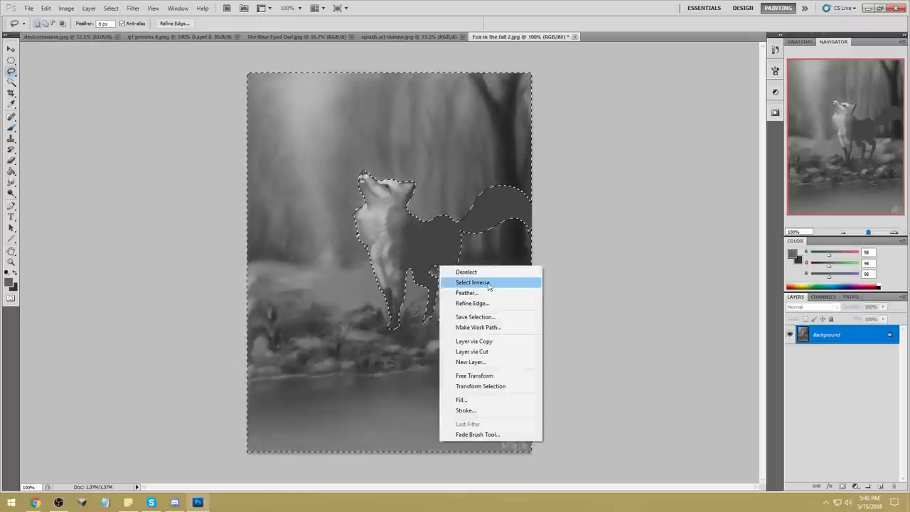
{"action": "left_click", "coordinate": [488, 281]}
Darken the selected fox with Levels, setting the black input level to 28.
{"action": "key", "text": "ctrl+l"}
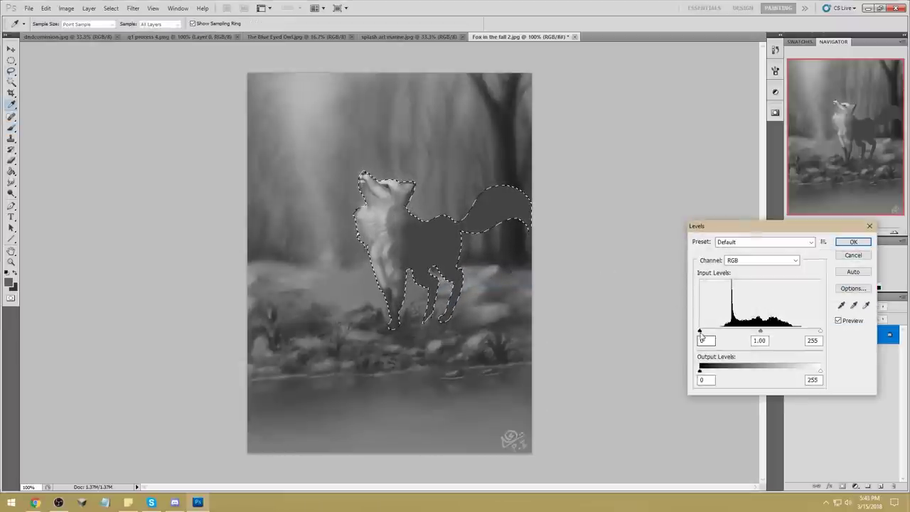
{"action": "left_click_drag", "start_coordinate": [700, 332], "coordinate": [712, 334]}
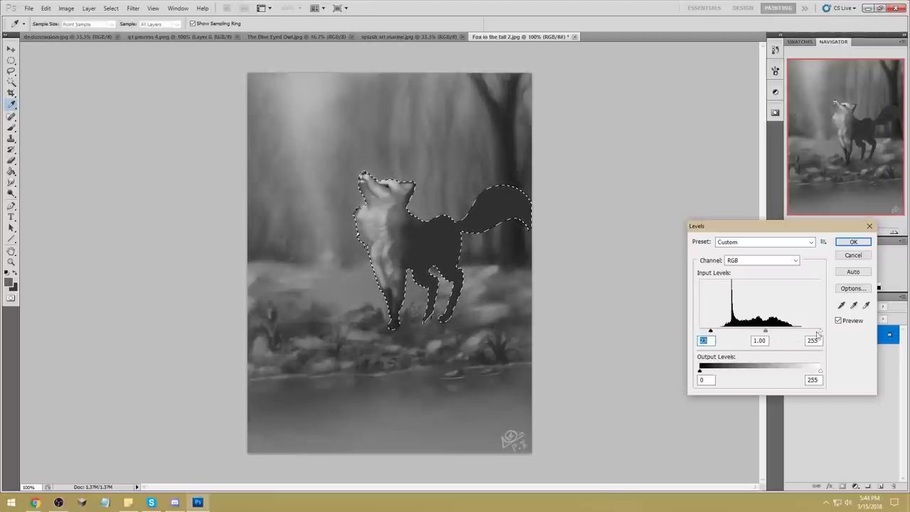
{"action": "left_click_drag", "start_coordinate": [710, 331], "coordinate": [712, 333]}
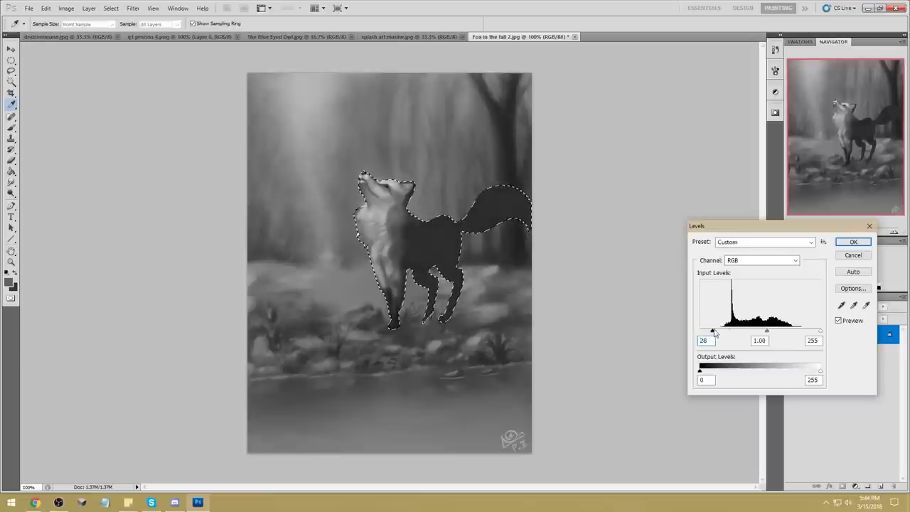
{"action": "left_click_drag", "start_coordinate": [767, 332], "coordinate": [764, 332]}
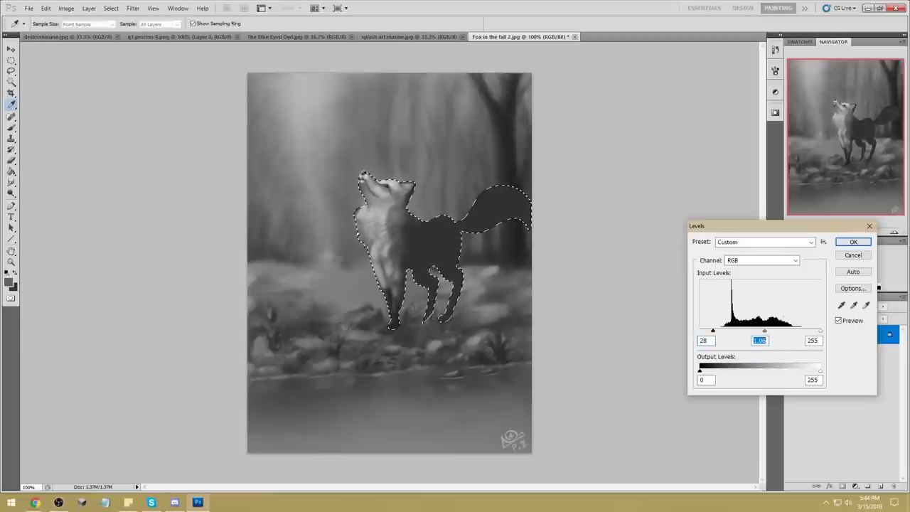
{"action": "left_click", "coordinate": [854, 242]}
Invert the selection onto the fox's surroundings and lighten them slightly with Hue/Saturation.
{"action": "key", "text": "l"}
{"action": "key", "text": "m"}
{"action": "right_click", "coordinate": [476, 267]}
{"action": "left_click", "coordinate": [486, 267]}
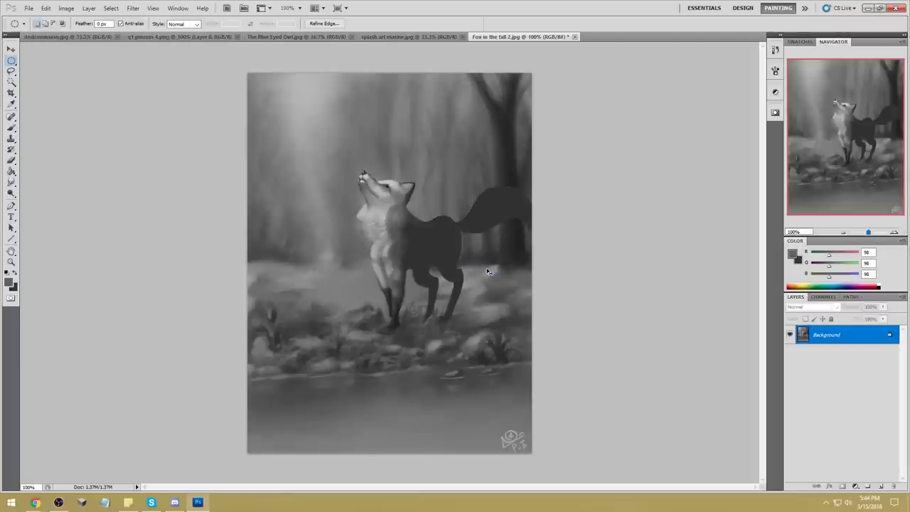
{"action": "key", "text": "ctrl+u"}
{"action": "left_click_drag", "start_coordinate": [635, 326], "coordinate": [642, 328]}
{"action": "left_click", "coordinate": [729, 239]}
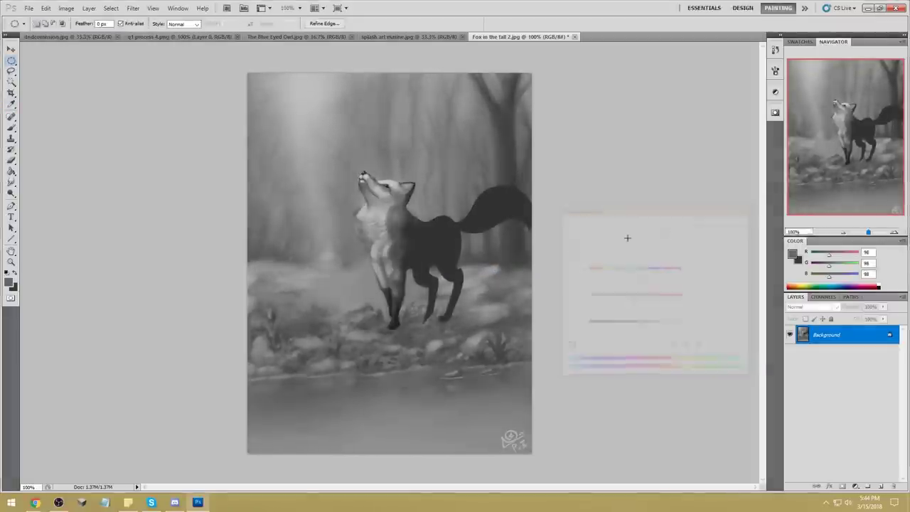
Invert the selection back to the fox and deselect it.
{"action": "key", "text": "l"}
{"action": "right_click", "coordinate": [427, 237]}
{"action": "left_click", "coordinate": [468, 246]}
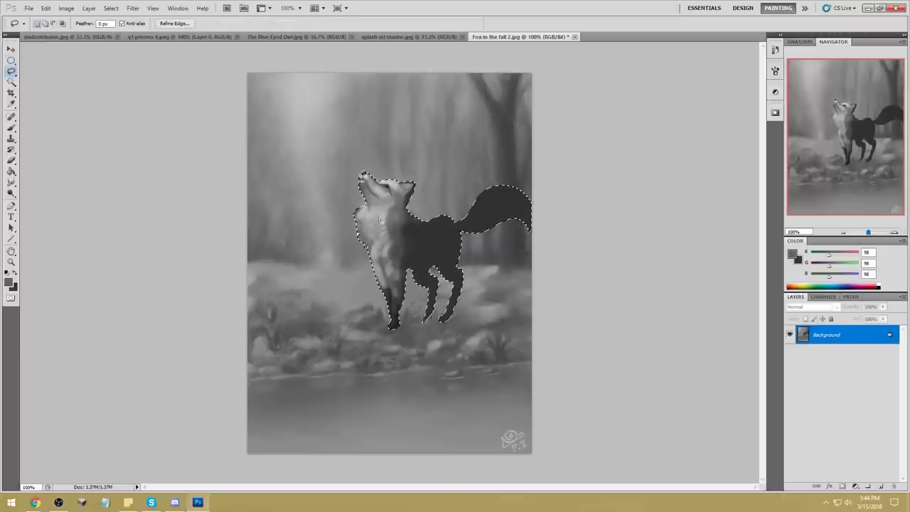
{"action": "right_click", "coordinate": [439, 264]}
{"action": "left_click", "coordinate": [458, 267]}
{"action": "key", "text": "m"}
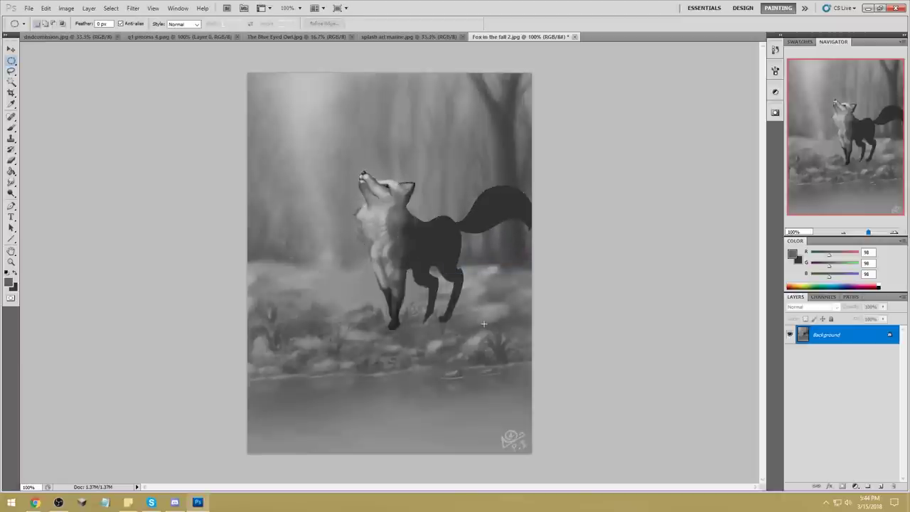
Copy the whole reworked canvas, restore the opening history snapshot, and paste the copy as a layer above the original, comparing both.
{"action": "key", "text": "ctrl+a"}
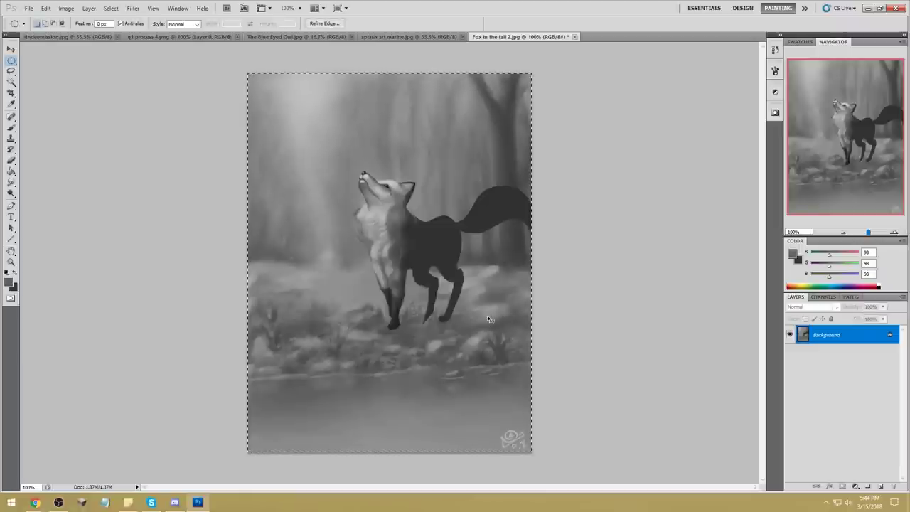
{"action": "left_click", "coordinate": [775, 51]}
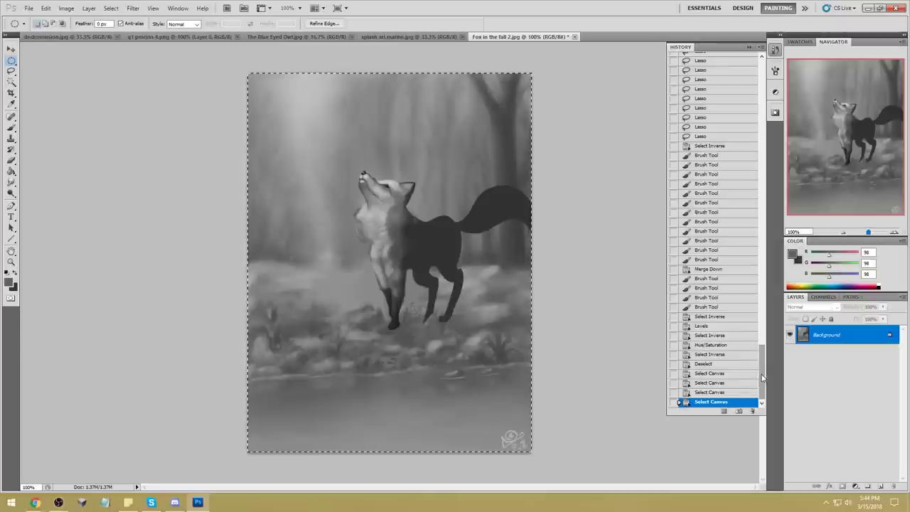
{"action": "left_click_drag", "start_coordinate": [762, 377], "coordinate": [762, 67]}
{"action": "left_click", "coordinate": [711, 60]}
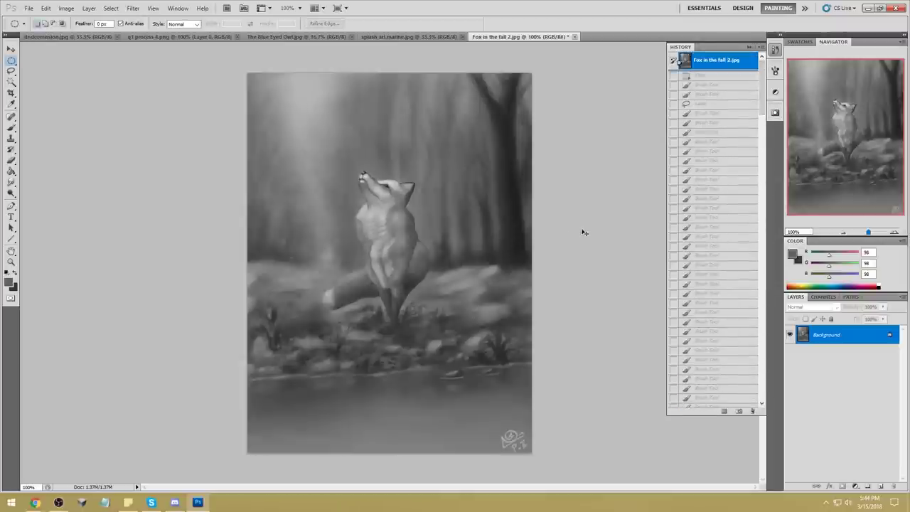
{"action": "key", "text": "ctrl+v"}
{"action": "left_click", "coordinate": [750, 47]}
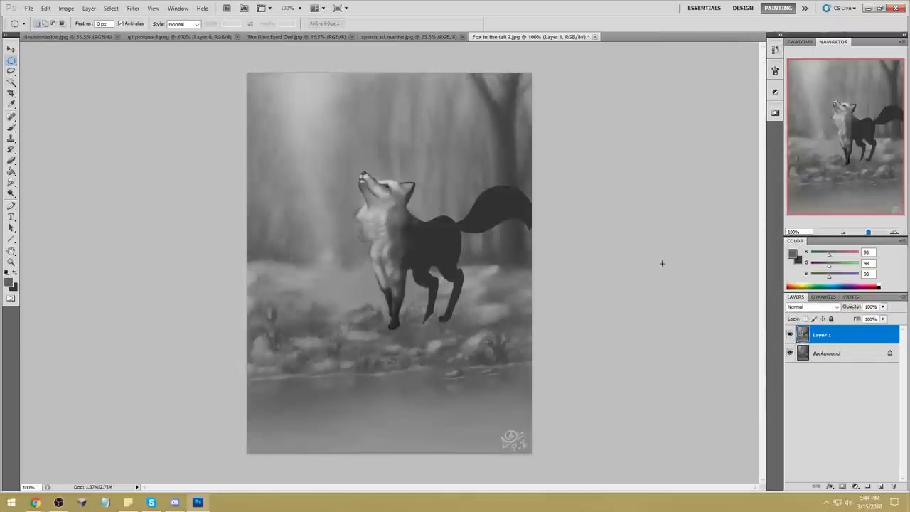
{"action": "left_click", "coordinate": [790, 335]}
{"action": "left_click", "coordinate": [789, 335]}
Erase the pasted layer over the tree trunk and the bank's plants with a size 50 eraser to reveal the original's darker tones.
{"action": "key", "text": "e"}
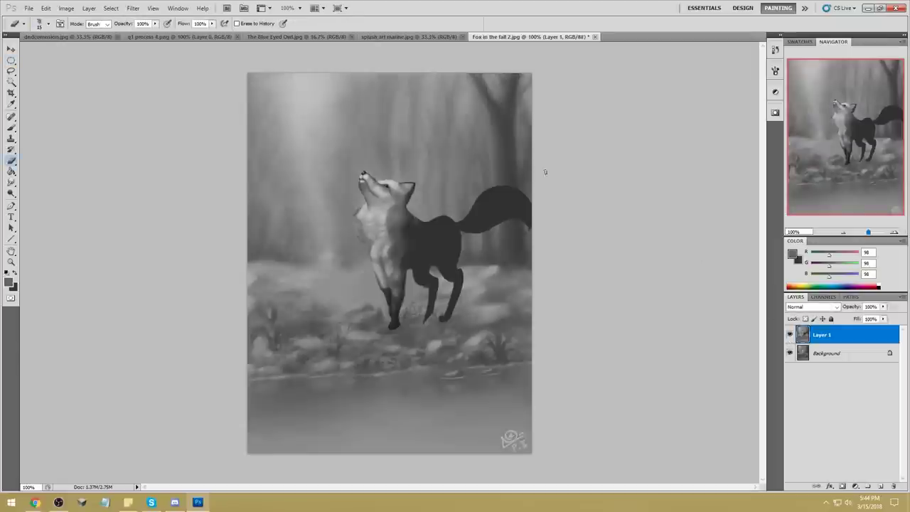
{"action": "key", "text": "bracketright"}
{"action": "key", "text": "bracketright"}
{"action": "key", "text": "bracketright"}
{"action": "left_click_drag", "start_coordinate": [511, 253], "coordinate": [506, 136]}
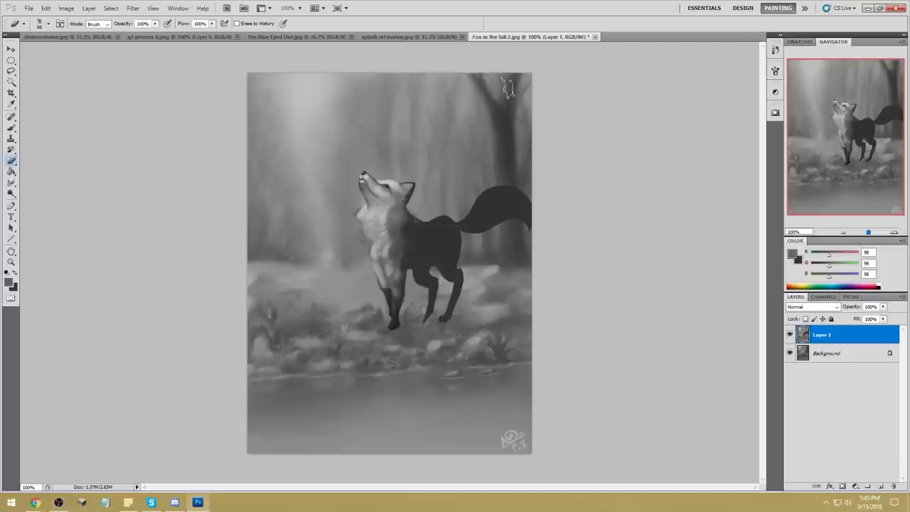
{"action": "mouse_move", "coordinate": [513, 239]}
{"action": "left_mouse_down"}
{"action": "mouse_move", "coordinate": [510, 276]}
{"action": "mouse_move", "coordinate": [509, 230]}
{"action": "left_mouse_up"}
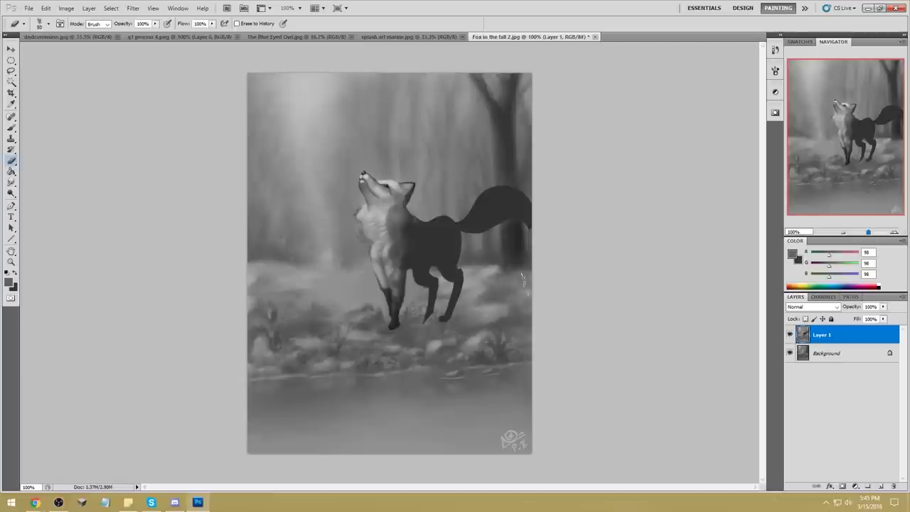
{"action": "mouse_move", "coordinate": [524, 309]}
{"action": "left_mouse_down"}
{"action": "mouse_move", "coordinate": [486, 344]}
{"action": "mouse_move", "coordinate": [497, 351]}
{"action": "mouse_move", "coordinate": [517, 334]}
{"action": "mouse_move", "coordinate": [455, 347]}
{"action": "left_mouse_up"}
{"action": "mouse_move", "coordinate": [348, 356]}
{"action": "left_mouse_down"}
{"action": "mouse_move", "coordinate": [370, 340]}
{"action": "mouse_move", "coordinate": [279, 345]}
{"action": "mouse_move", "coordinate": [281, 310]}
{"action": "left_mouse_up"}
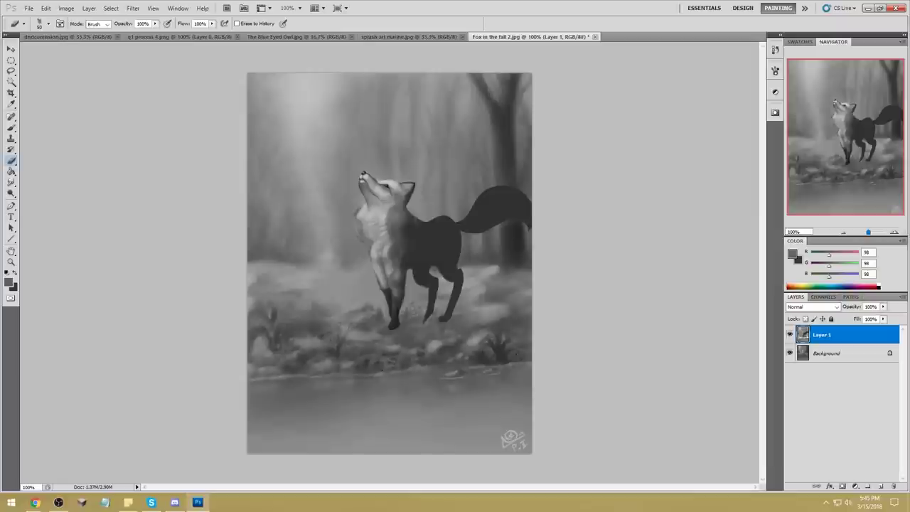
{"action": "left_click", "coordinate": [397, 250]}
Build a Magic Wand selection of the fox's body and chest at tolerance 14, undoing any spill into the background.
{"action": "key", "text": "l"}
{"action": "left_click", "coordinate": [11, 83]}
{"action": "left_click", "coordinate": [400, 233]}
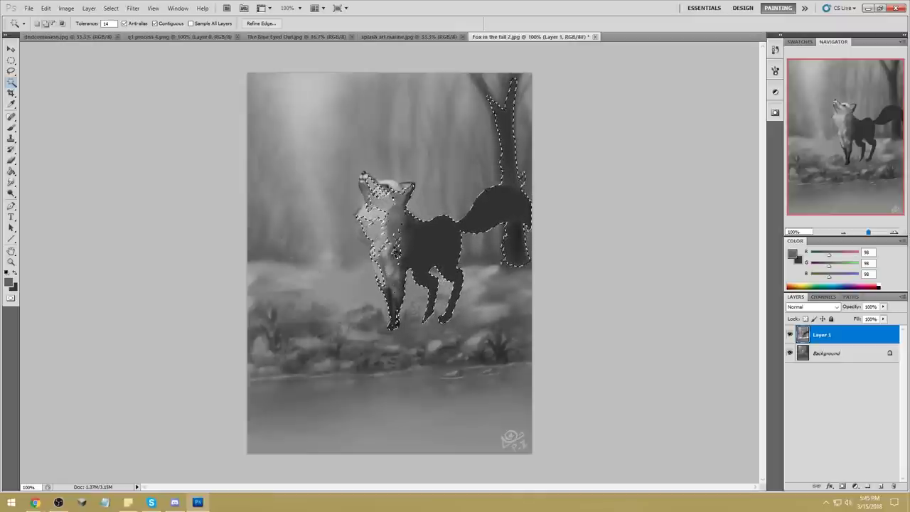
{"action": "left_click", "coordinate": [384, 246], "text": "shift"}
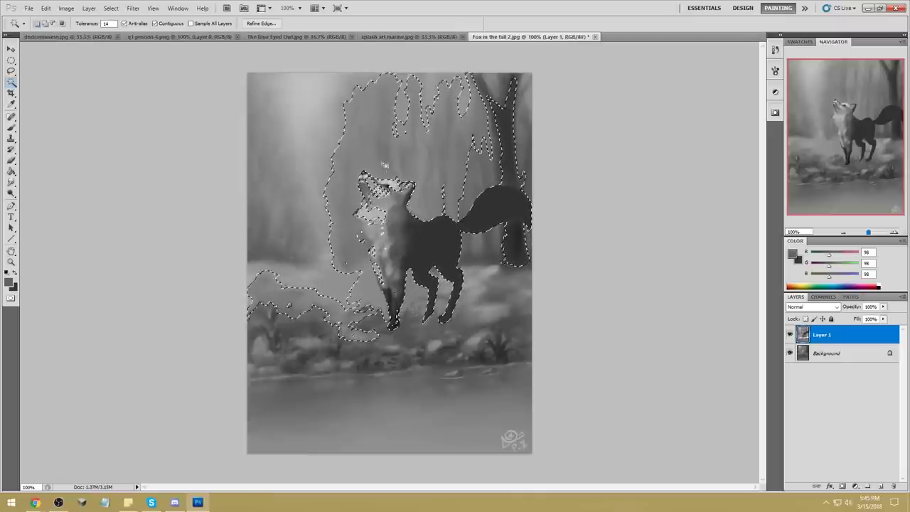
{"action": "key", "text": "ctrl+z"}
Complete the fox selection around the head and ear with the lasso and remove the tree trunk areas around the tail from it.
{"action": "left_click", "coordinate": [11, 71]}
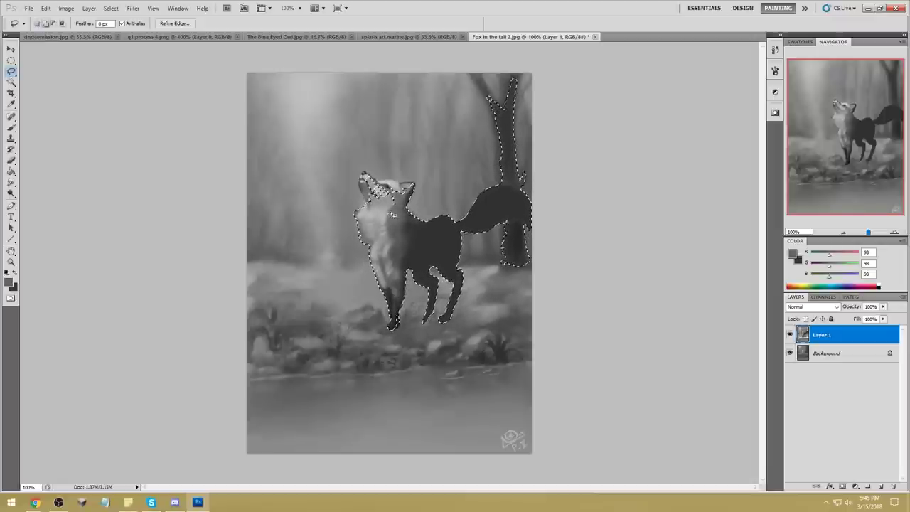
{"action": "left_click_drag", "start_coordinate": [415, 182], "coordinate": [404, 213]}
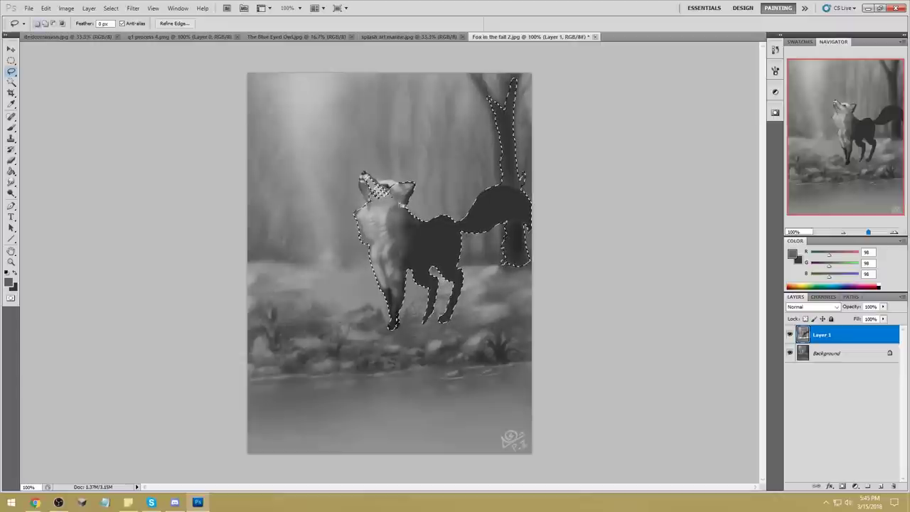
{"action": "mouse_move", "coordinate": [391, 183]}
{"action": "left_mouse_down"}
{"action": "mouse_move", "coordinate": [409, 165]}
{"action": "mouse_move", "coordinate": [362, 169]}
{"action": "mouse_move", "coordinate": [366, 196]}
{"action": "left_mouse_up"}
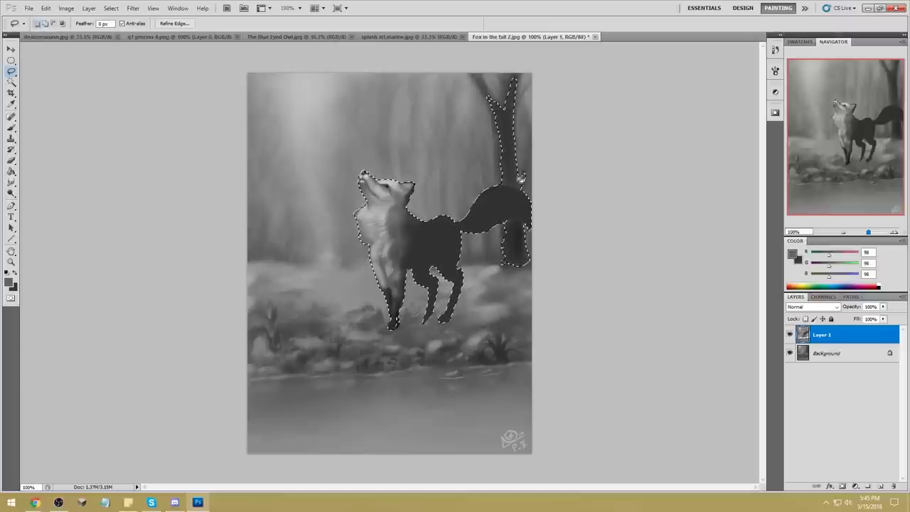
{"action": "mouse_move", "coordinate": [528, 193]}
{"action": "left_mouse_down"}
{"action": "mouse_move", "coordinate": [449, 106]}
{"action": "mouse_move", "coordinate": [557, 178]}
{"action": "left_mouse_up"}
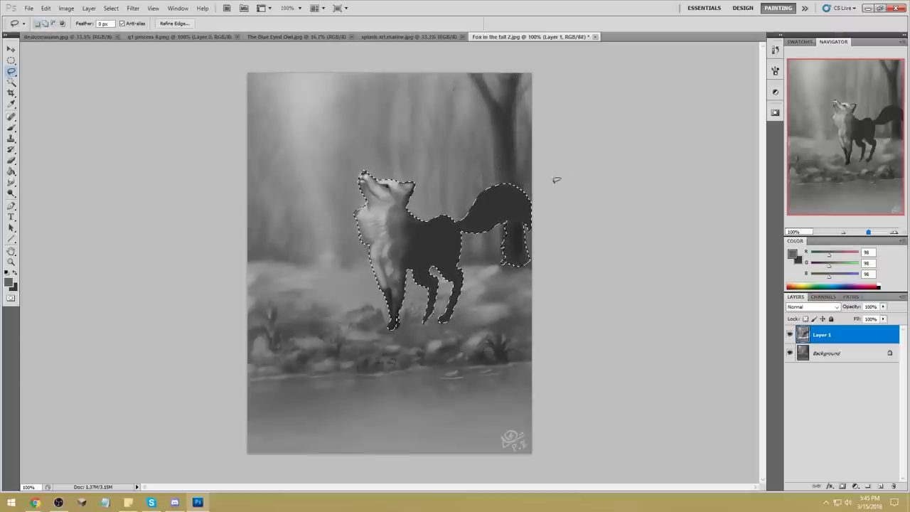
{"action": "mouse_move", "coordinate": [531, 226]}
{"action": "left_mouse_down"}
{"action": "mouse_move", "coordinate": [530, 299]}
{"action": "mouse_move", "coordinate": [544, 252]}
{"action": "left_mouse_up"}
Copy the selected fox onto a new layer and start a free transform on the copy.
{"action": "key", "text": "ctrl+j"}
{"action": "key", "text": "ctrl+t"}
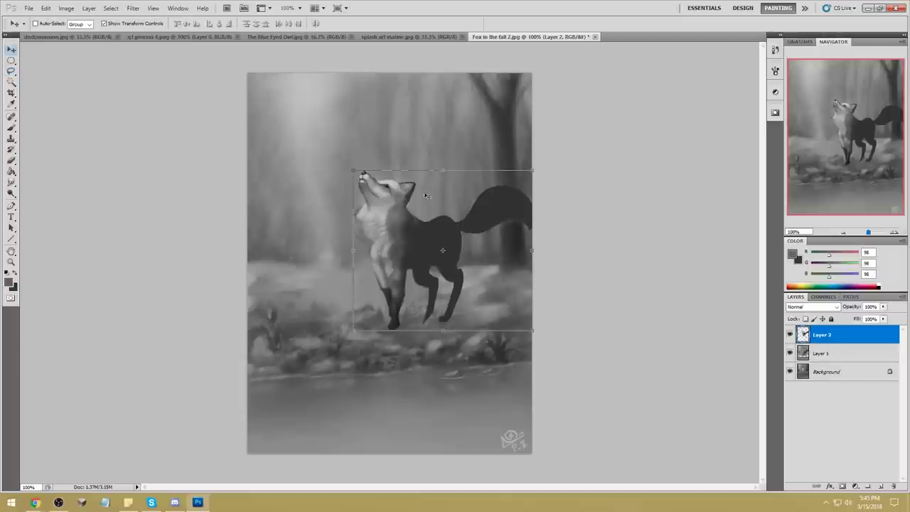
{"action": "right_click", "coordinate": [438, 229]}
{"action": "left_click", "coordinate": [489, 359]}
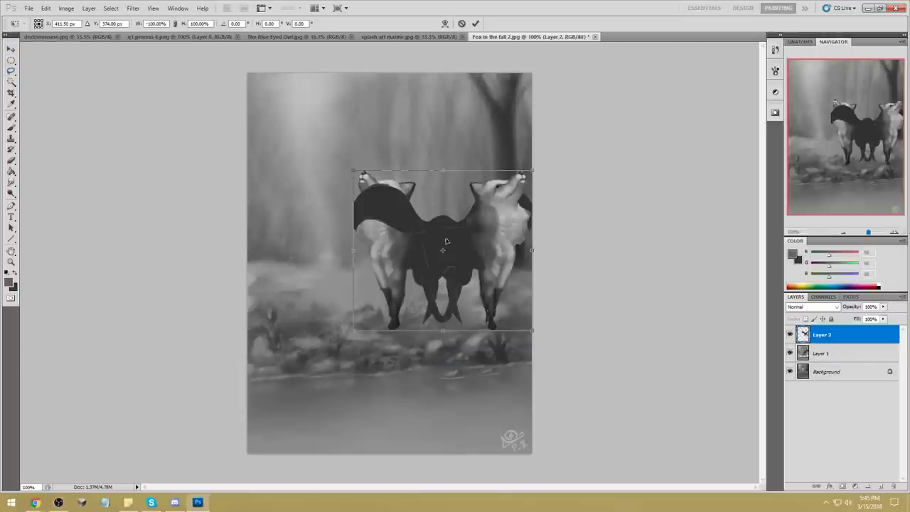
{"action": "key", "text": "ctrl+z"}
Flip the fox copy vertically, move it onto the water beneath the fox, and squash it to about 66% height as a reflection.
{"action": "right_click", "coordinate": [436, 183]}
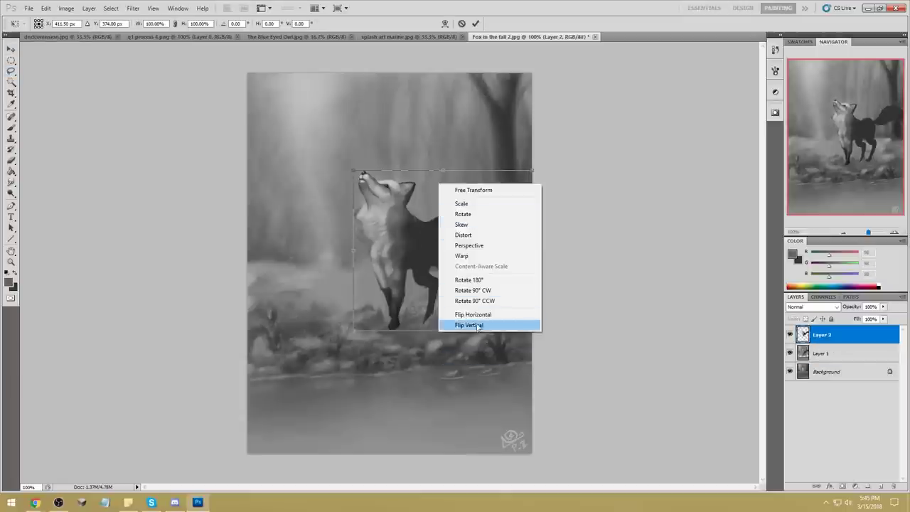
{"action": "left_click", "coordinate": [489, 377]}
{"action": "left_click_drag", "start_coordinate": [440, 245], "coordinate": [435, 402]}
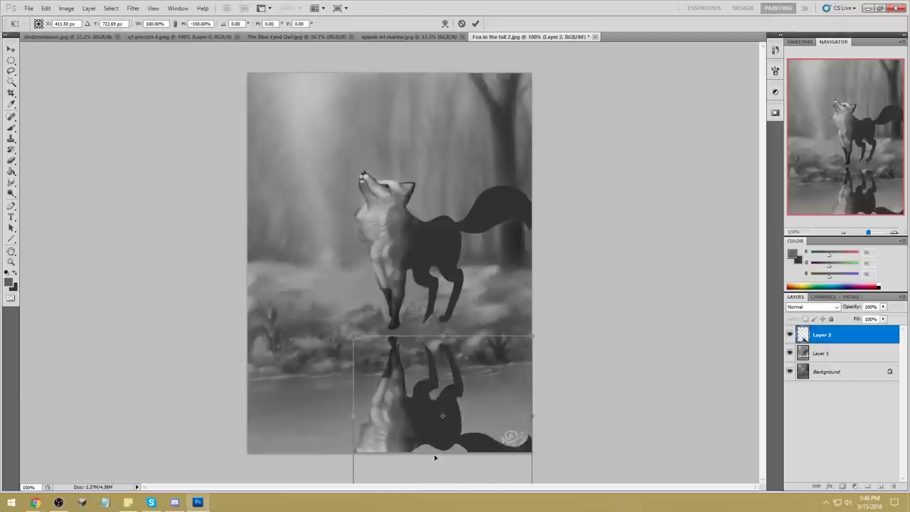
{"action": "left_click_drag", "start_coordinate": [442, 336], "coordinate": [456, 374]}
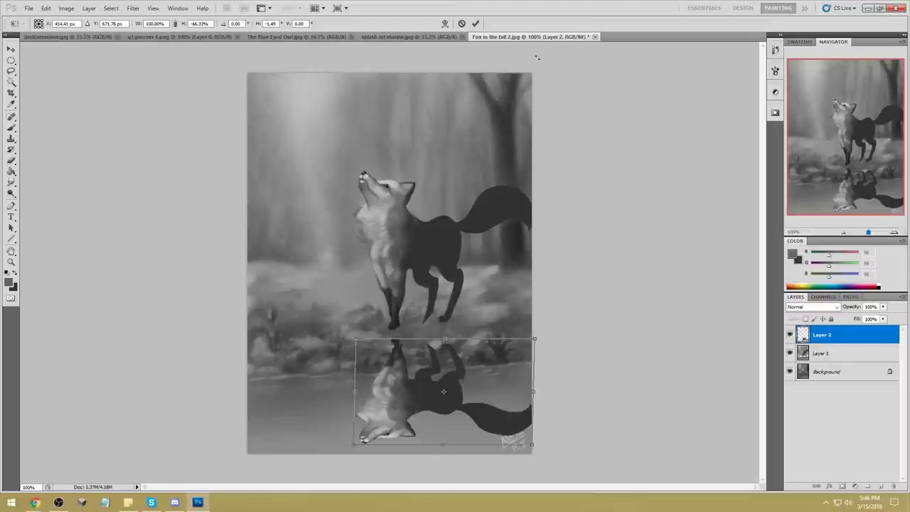
{"action": "left_click", "coordinate": [475, 23]}
Lower the reflection layer's fill to 45%, then skew it sideways by about 8° and reduce its height to about 87%.
{"action": "left_click_drag", "start_coordinate": [883, 326], "coordinate": [857, 332]}
{"action": "left_click_drag", "start_coordinate": [445, 447], "coordinate": [459, 434]}
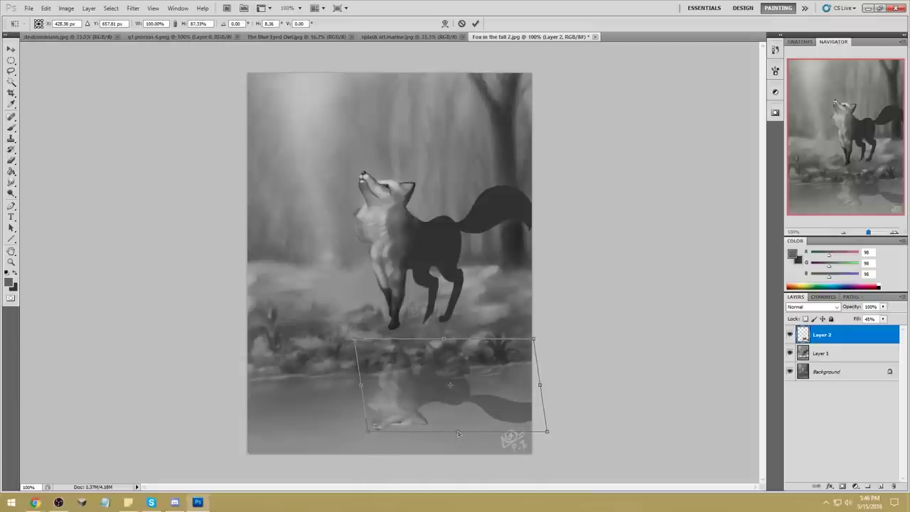
{"action": "left_click", "coordinate": [476, 24]}
Erase the reflection where it overlaps the bank and break up its head, back and tail edges with a smaller eraser.
{"action": "key", "text": "e"}
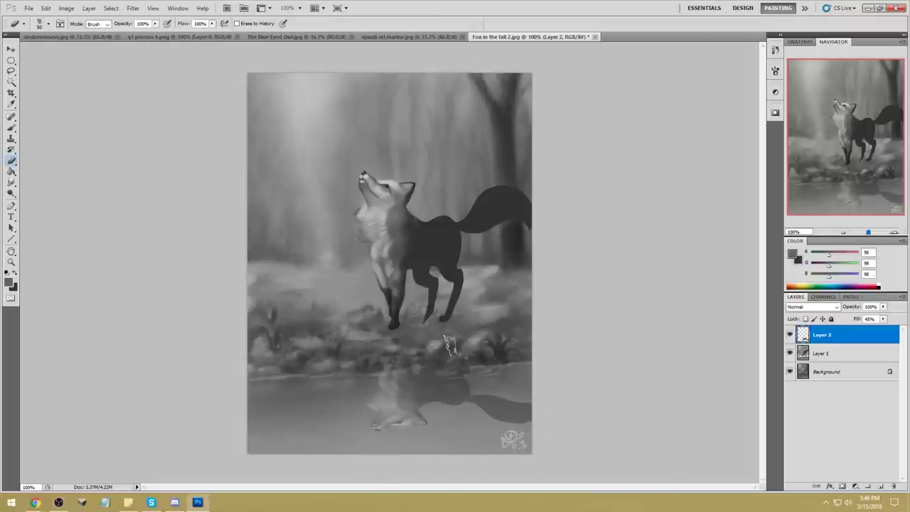
{"action": "key", "text": "["}
{"action": "key", "text": "["}
{"action": "key", "text": "["}
{"action": "key", "text": "bracketleft"}
{"action": "key", "text": "bracketleft"}
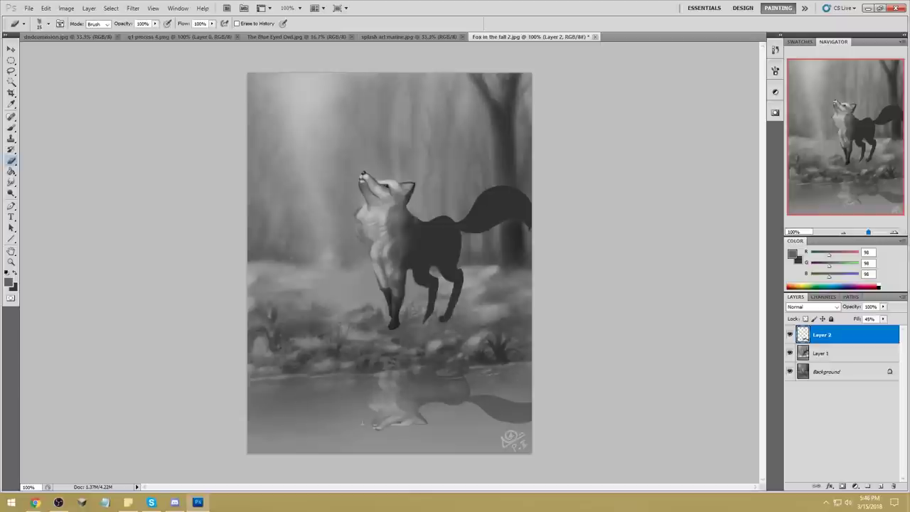
{"action": "left_click_drag", "start_coordinate": [476, 406], "coordinate": [527, 398]}
{"action": "key", "text": "bracketright"}
{"action": "key", "text": "bracketright"}
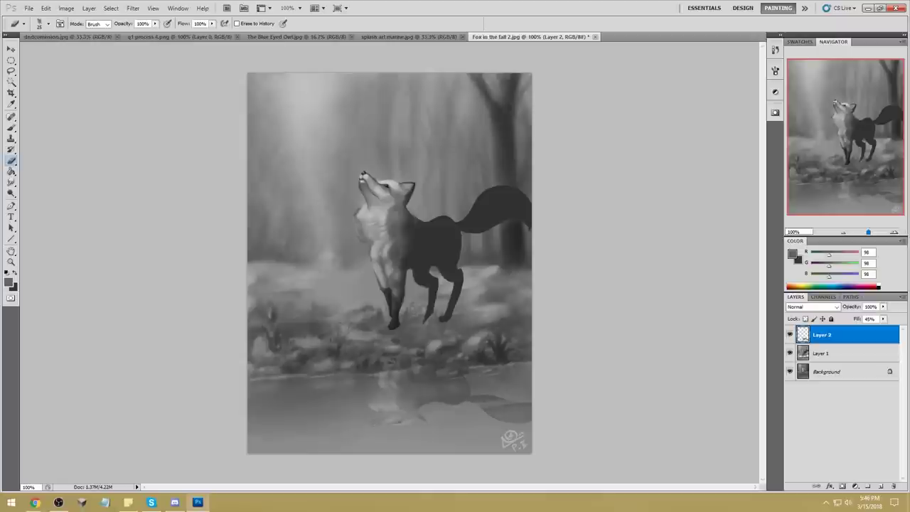
Raise the reflection layer's fill to 56% and smudge the reflection's edges softly into the water at 22% strength.
{"action": "left_click_drag", "start_coordinate": [882, 320], "coordinate": [878, 329]}
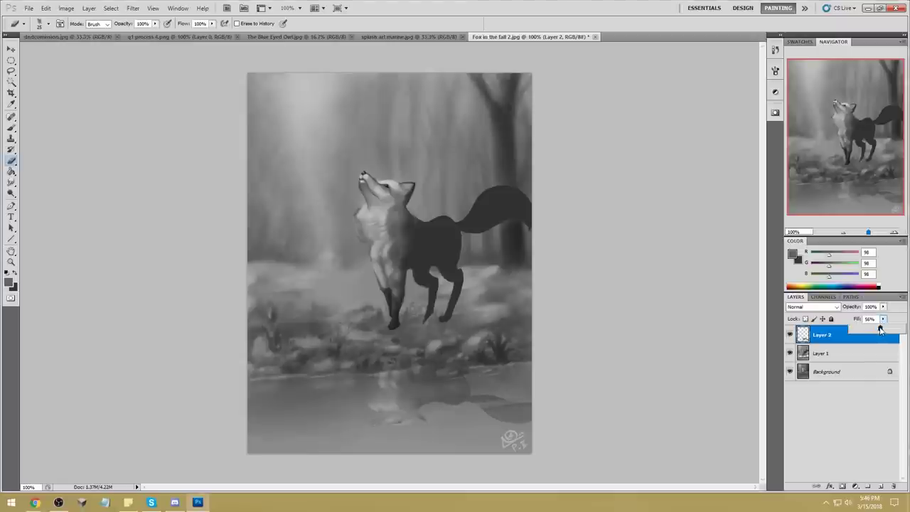
{"action": "left_click", "coordinate": [12, 182]}
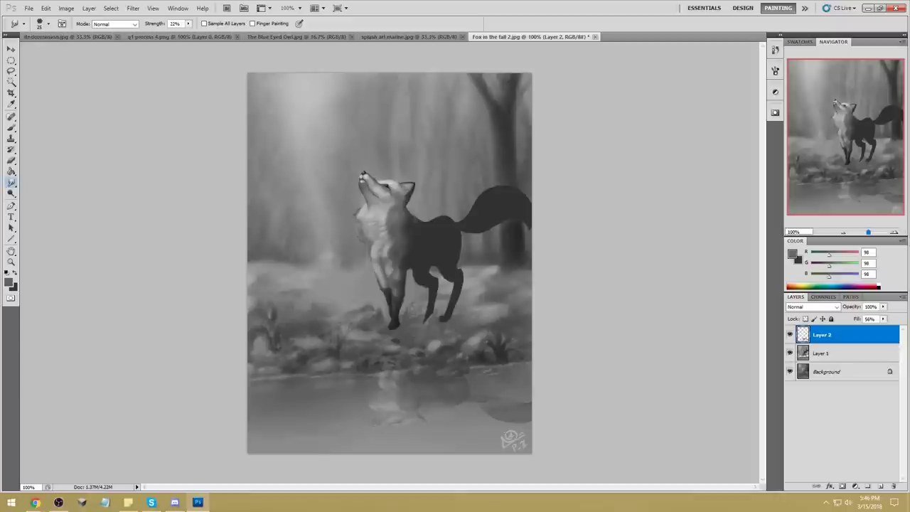
{"action": "mouse_move", "coordinate": [554, 375]}
{"action": "left_mouse_down"}
{"action": "mouse_move", "coordinate": [459, 365]}
{"action": "mouse_move", "coordinate": [373, 370]}
{"action": "left_mouse_up"}
{"action": "left_click_drag", "start_coordinate": [504, 369], "coordinate": [364, 375]}
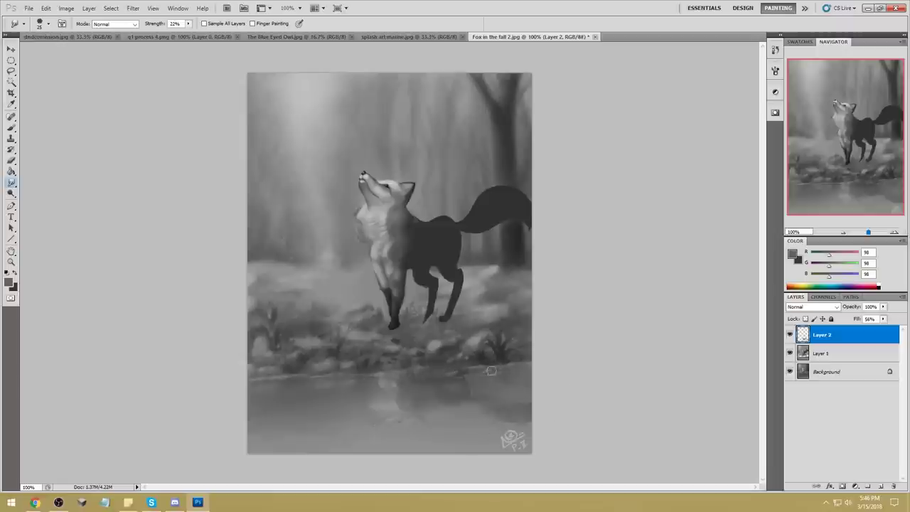
{"action": "mouse_move", "coordinate": [476, 381]}
{"action": "left_mouse_down"}
{"action": "mouse_move", "coordinate": [468, 389]}
{"action": "mouse_move", "coordinate": [458, 374]}
{"action": "mouse_move", "coordinate": [449, 409]}
{"action": "left_mouse_up"}
{"action": "left_click_drag", "start_coordinate": [389, 420], "coordinate": [350, 429]}
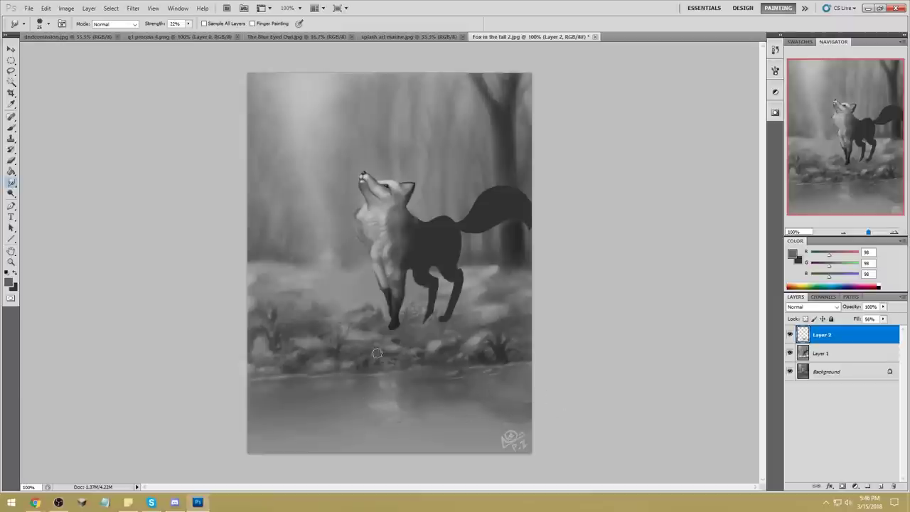
Raise the reflection layer's fill to 76% and merge it down into Layer 1.
{"action": "left_click_drag", "start_coordinate": [883, 319], "coordinate": [887, 331]}
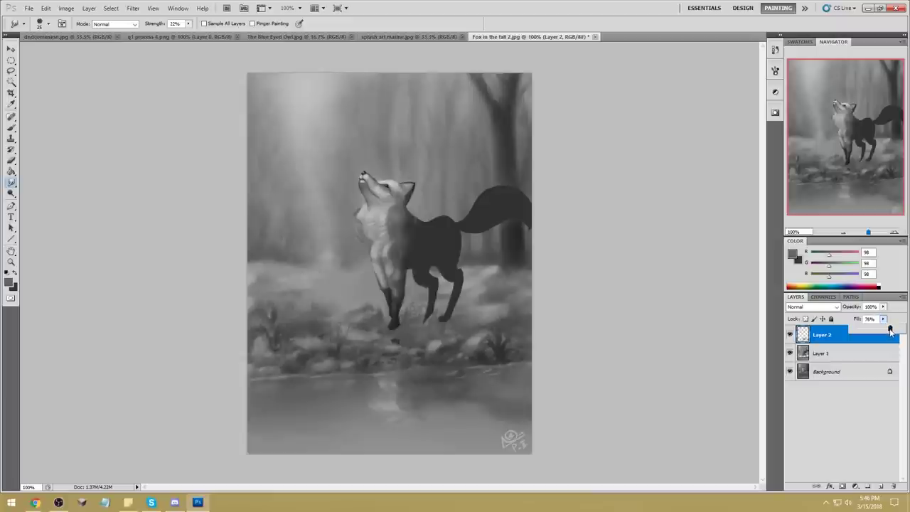
{"action": "right_click", "coordinate": [853, 338]}
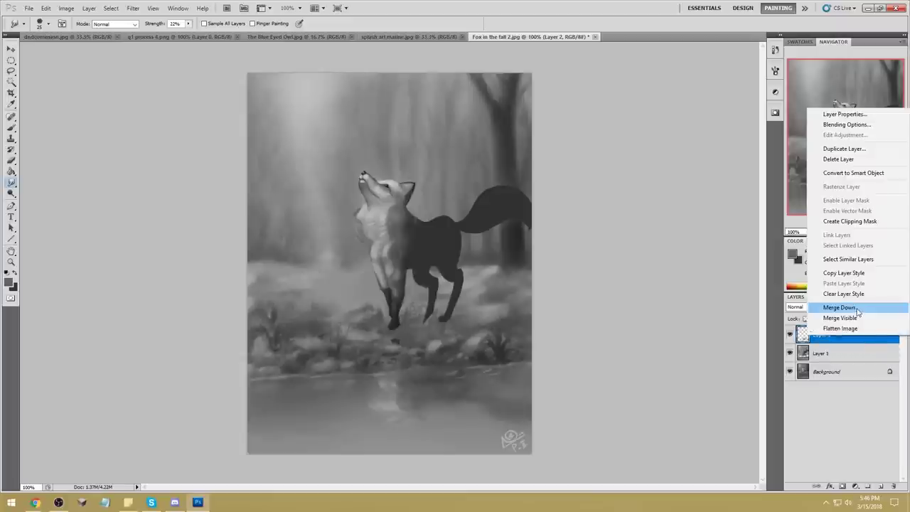
{"action": "left_click", "coordinate": [839, 303]}
{"action": "left_click", "coordinate": [11, 183]}
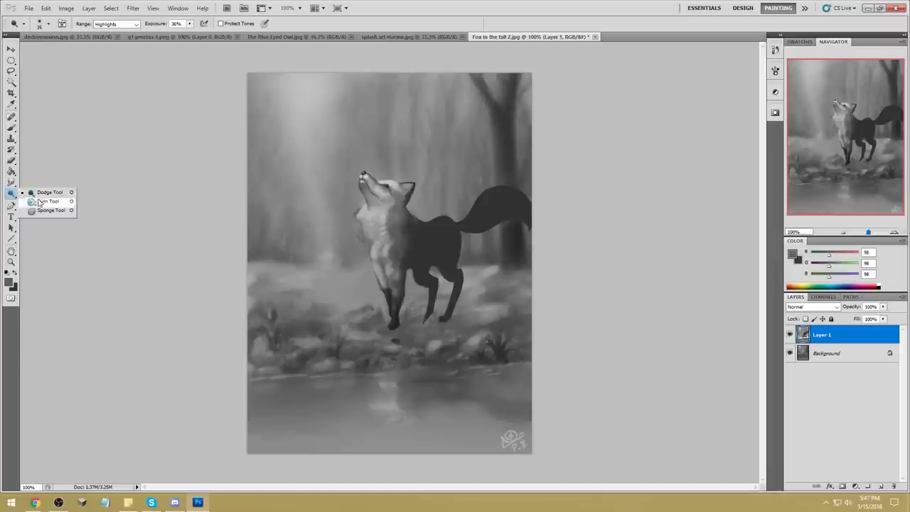
{"action": "left_click", "coordinate": [13, 130]}
{"action": "right_click", "coordinate": [15, 132]}
{"action": "left_click", "coordinate": [12, 83]}
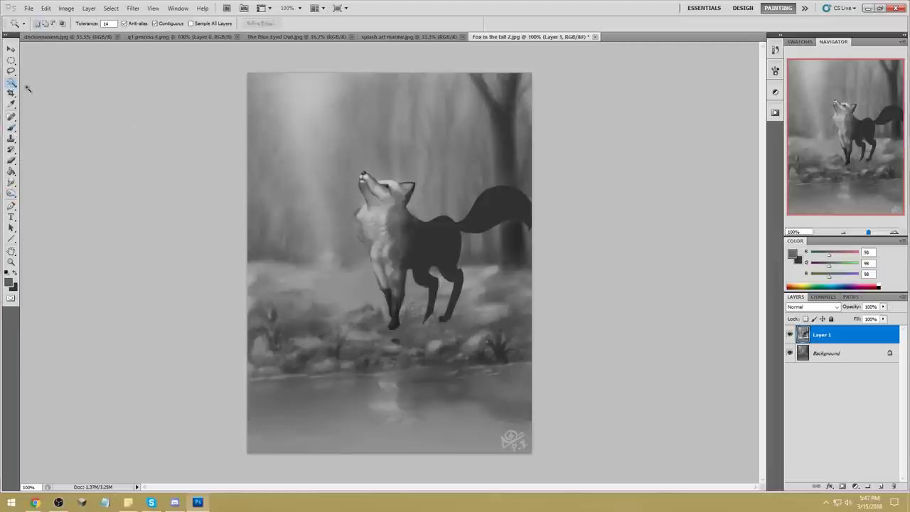
{"action": "left_click", "coordinate": [396, 187]}
{"action": "left_click", "coordinate": [398, 190], "text": "shift"}
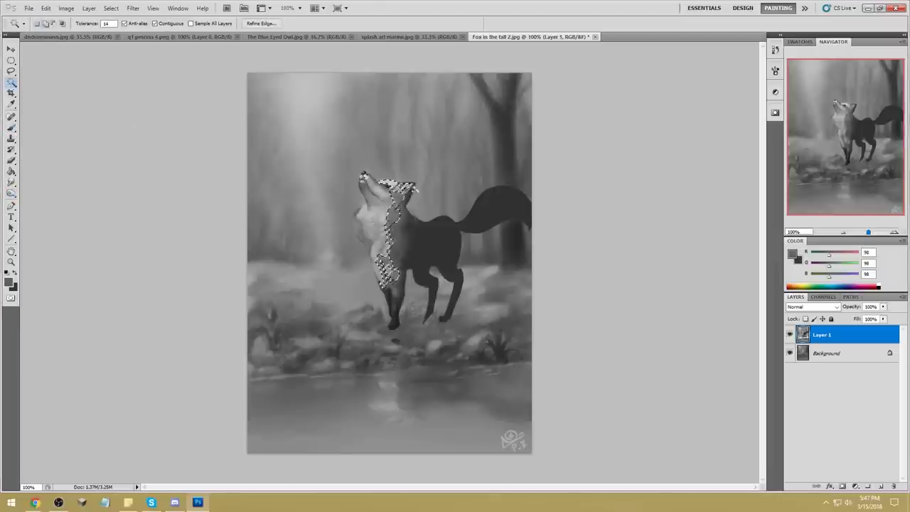
{"action": "key", "text": "ctrl+z"}
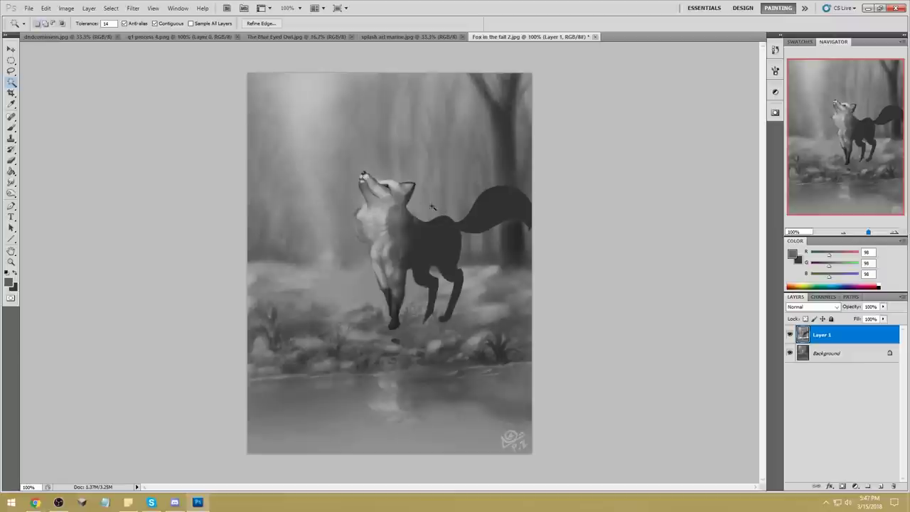
{"action": "key", "text": "ctrl+d"}
Sample the fox's forehead, lighten the colour to near-white grey (RGB 236), and paint a brow highlight with an enlarged brush.
{"action": "key", "text": "b"}
{"action": "left_click", "coordinate": [390, 182], "text": "alt"}
{"action": "left_click", "coordinate": [793, 254]}
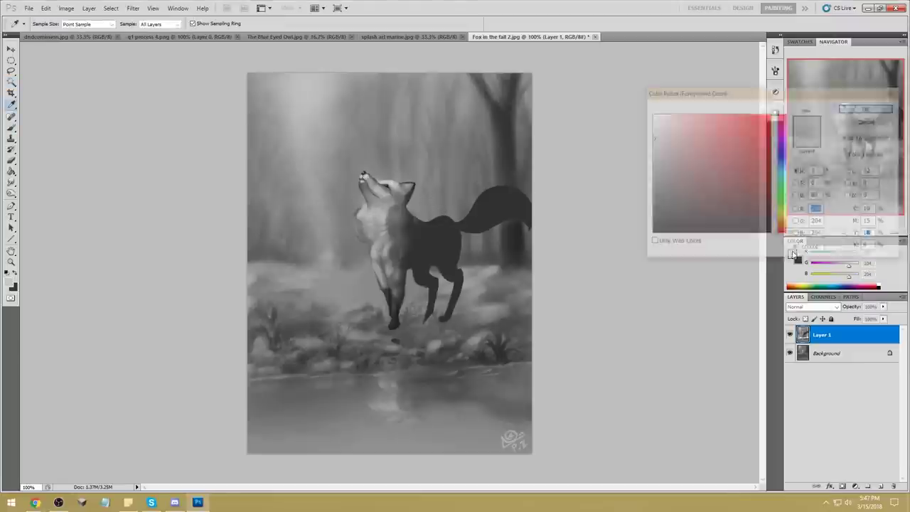
{"action": "left_click", "coordinate": [651, 122]}
{"action": "left_click", "coordinate": [857, 109]}
{"action": "key", "text": "b"}
{"action": "key", "text": "]"}
{"action": "key", "text": "]"}
{"action": "key", "text": "]"}
{"action": "key", "text": "]"}
{"action": "key", "text": "]"}
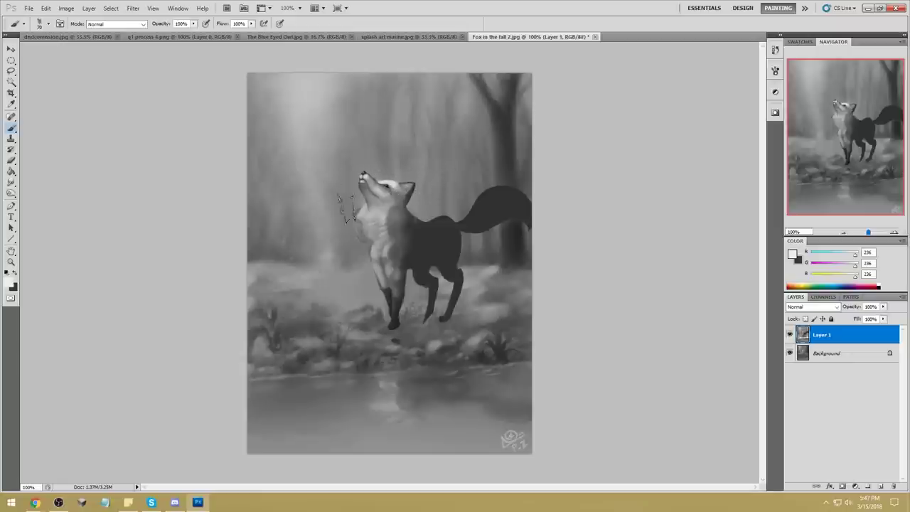
{"action": "key", "text": "ctrl+s"}
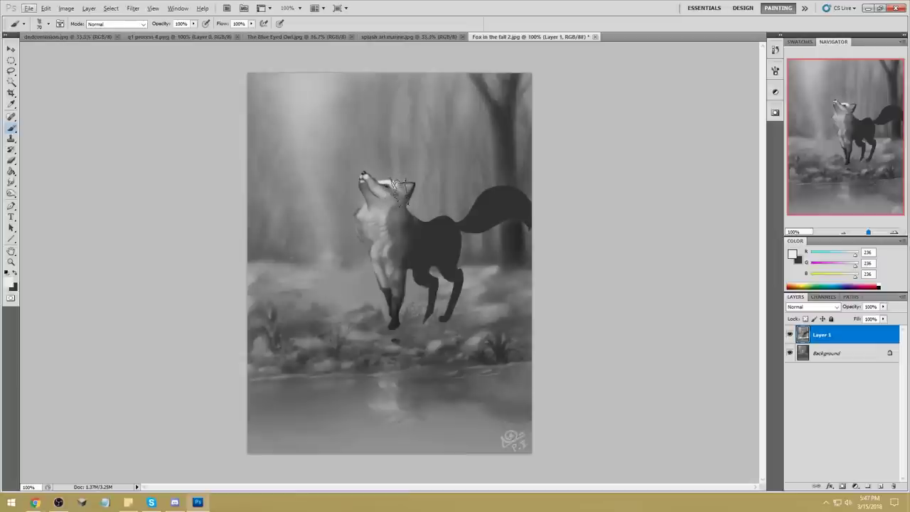
Brighten the fox's cheek and upper chest fur with a smaller brush in a sampled light grey (RGB 218).
{"action": "key", "text": "m"}
{"action": "right_click", "coordinate": [388, 189]}
{"action": "left_click", "coordinate": [406, 197]}
{"action": "key", "text": "b"}
{"action": "left_click", "coordinate": [393, 176], "text": "alt"}
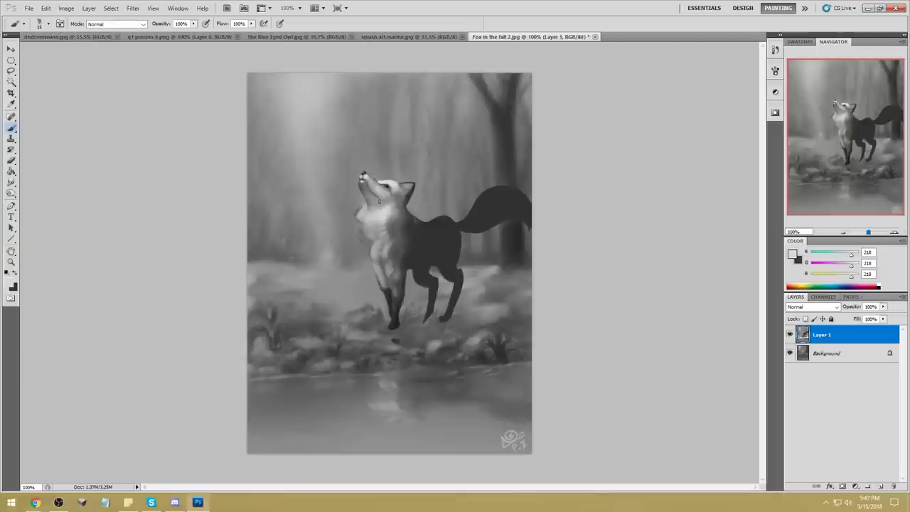
Set the brush to Darken mode and refine the fox's muzzle and jaw shading with sampled mid greys around RGB 98 to 126.
{"action": "left_click", "coordinate": [364, 182], "text": "alt"}
{"action": "left_click", "coordinate": [116, 24]}
{"action": "left_click", "coordinate": [114, 68]}
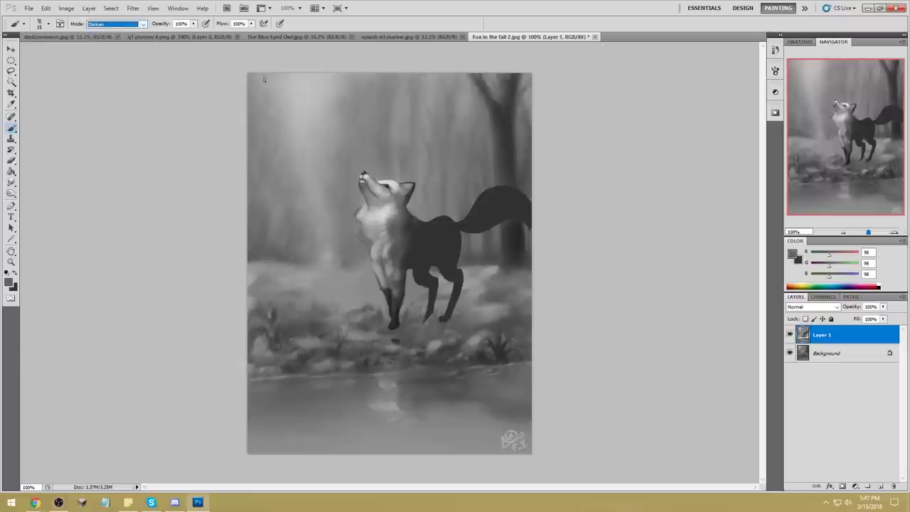
{"action": "left_click", "coordinate": [364, 182], "text": "alt"}
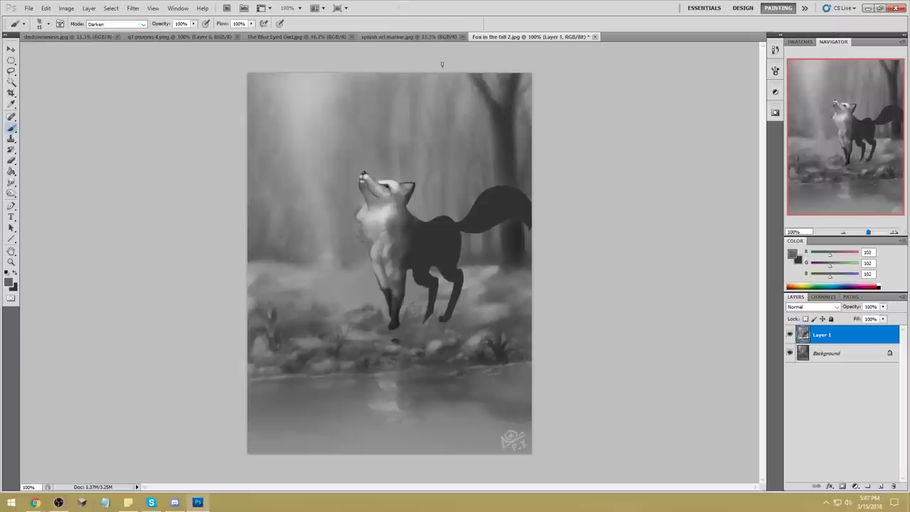
{"action": "left_click", "coordinate": [370, 202], "text": "alt"}
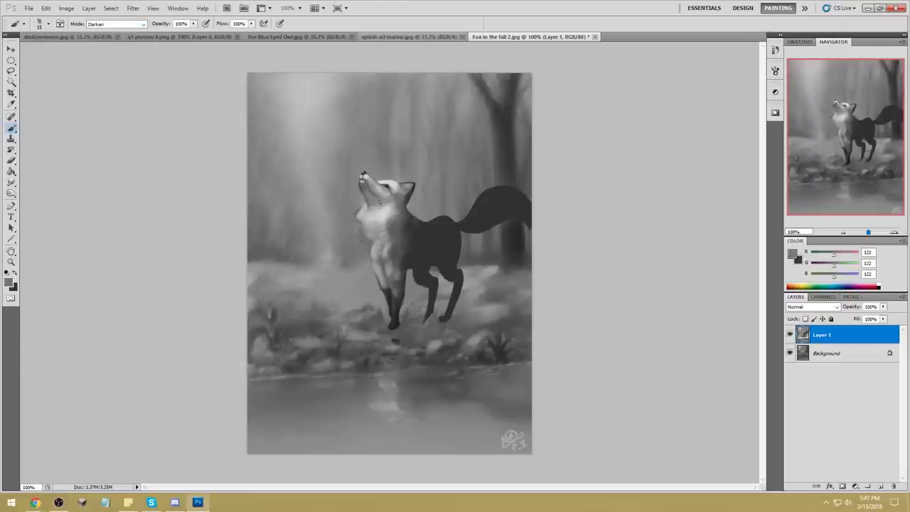
{"action": "left_click", "coordinate": [361, 179], "text": "alt"}
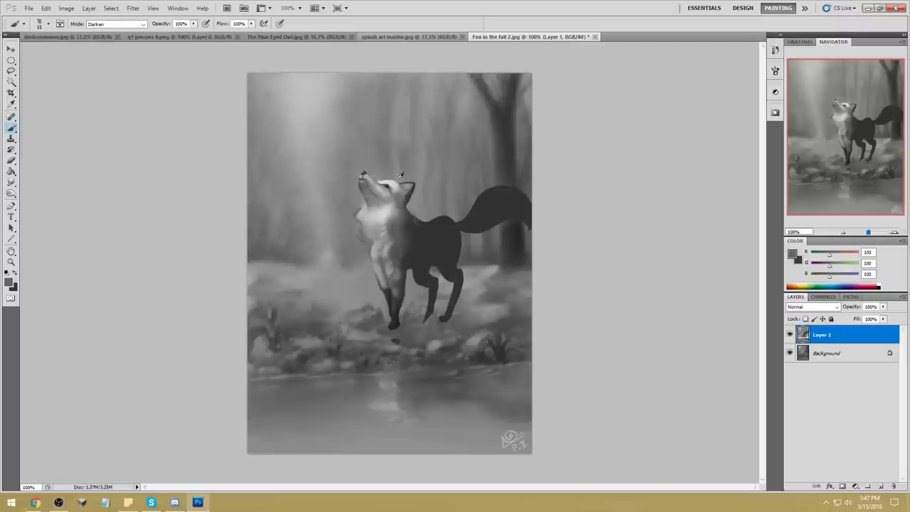
{"action": "left_click", "coordinate": [353, 195], "text": "alt"}
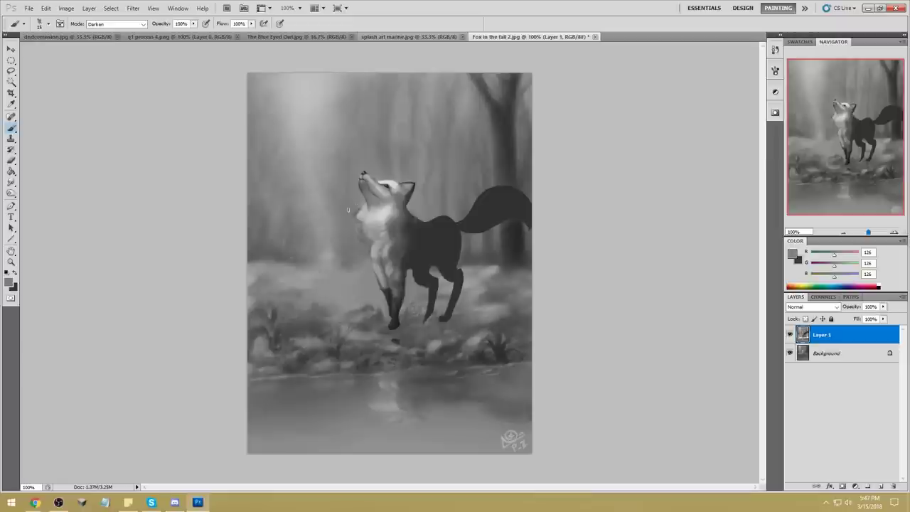
Return the brush to Normal mode and touch up the front of the chest ruff in light grey (RGB 214).
{"action": "left_click", "coordinate": [116, 24]}
{"action": "left_click", "coordinate": [107, 26]}
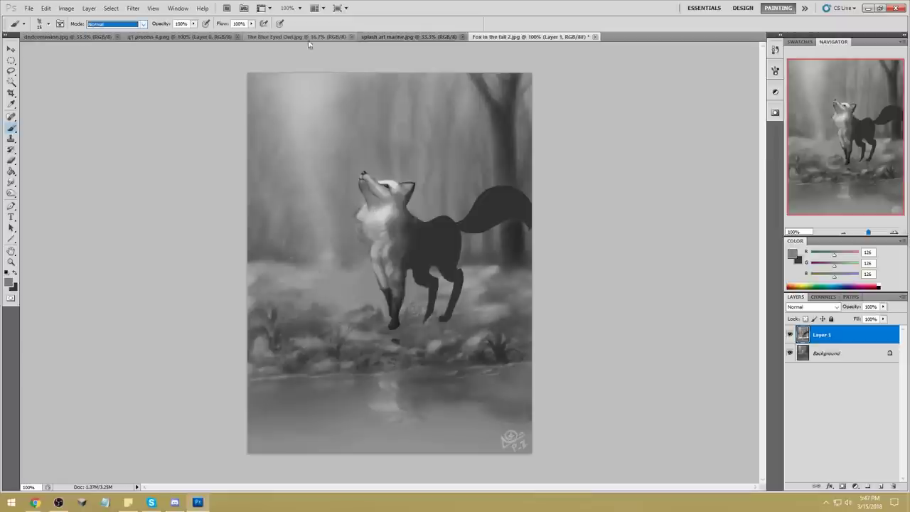
{"action": "left_click", "coordinate": [373, 192], "text": "alt"}
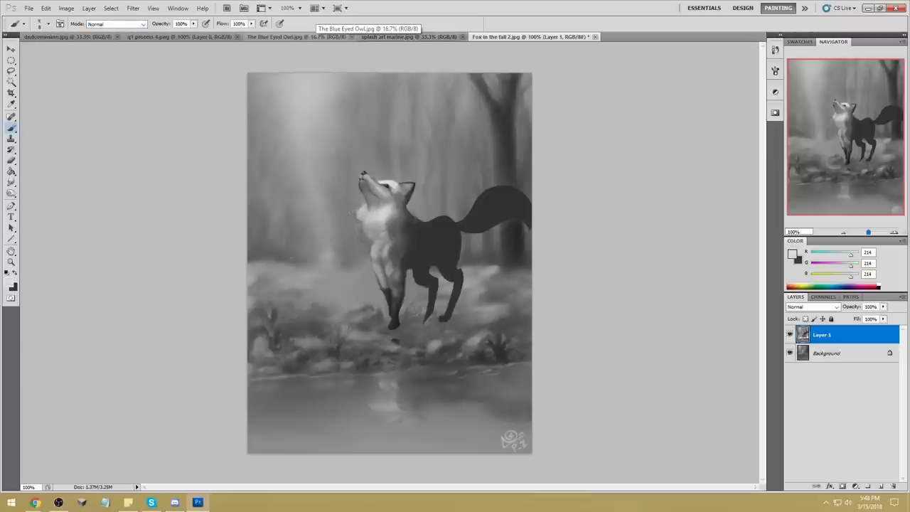
{"action": "left_click", "coordinate": [116, 24]}
{"action": "left_click", "coordinate": [107, 26]}
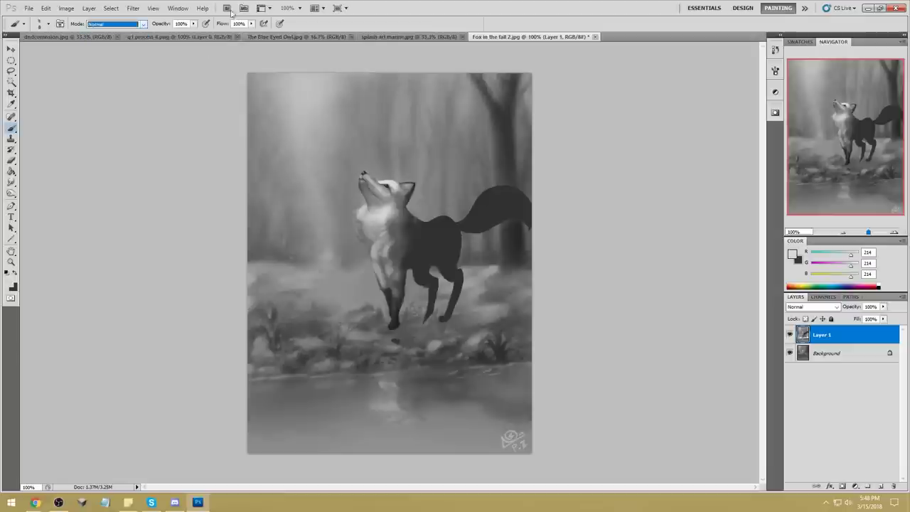
Clean up the chest ruff's outer edge by alternating sampled background greys and a light fur grey (RGB 197).
{"action": "left_click", "coordinate": [353, 202], "text": "alt"}
{"action": "left_click", "coordinate": [345, 205], "text": "alt"}
{"action": "left_click", "coordinate": [346, 205], "text": "alt"}
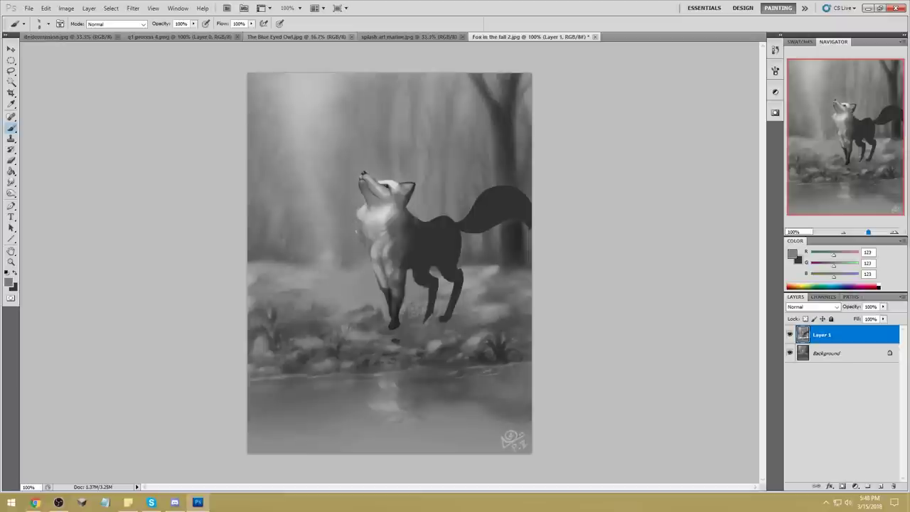
{"action": "left_click", "coordinate": [359, 206], "text": "alt"}
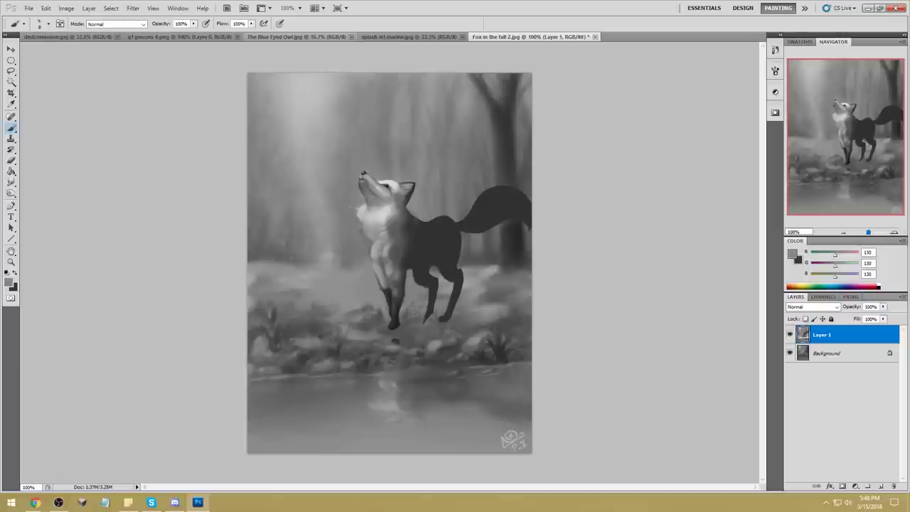
{"action": "left_click", "coordinate": [362, 210], "text": "alt"}
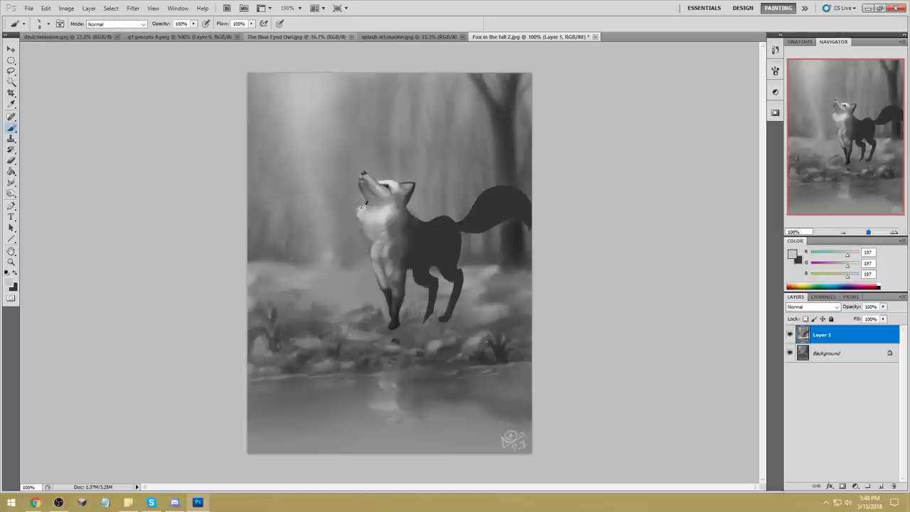
{"action": "left_click", "coordinate": [359, 202], "text": "alt"}
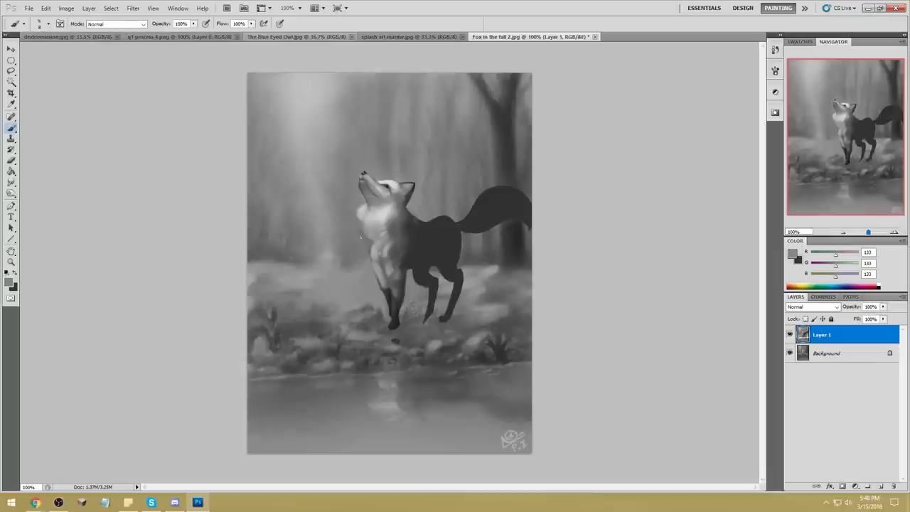
Set a larger brush to Darken mode and shade the fox's throat and upper chest fur with sampled greys (RGB 149 and 170).
{"action": "left_click", "coordinate": [395, 184], "text": "alt"}
{"action": "left_click", "coordinate": [385, 178], "text": "alt"}
{"action": "left_click", "coordinate": [377, 210], "text": "alt"}
{"action": "left_click", "coordinate": [117, 24]}
{"action": "left_click", "coordinate": [146, 51]}
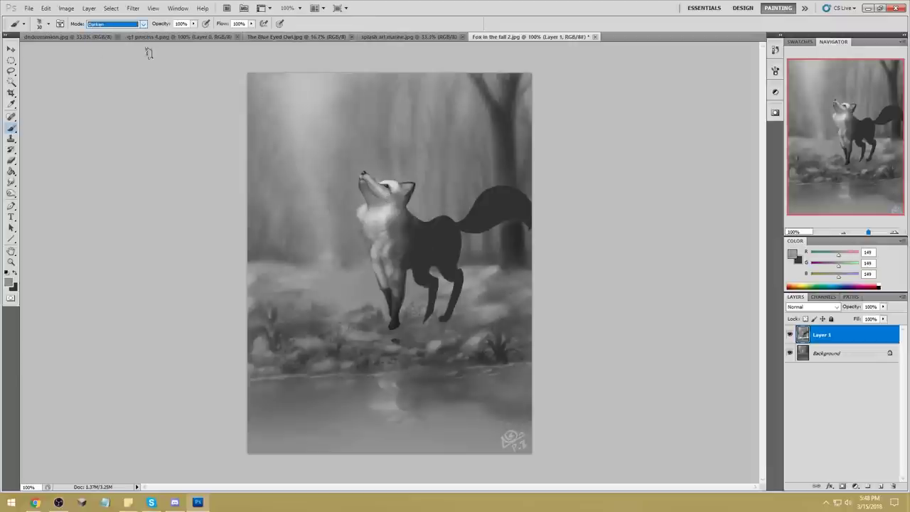
{"action": "left_click", "coordinate": [380, 206], "text": "alt"}
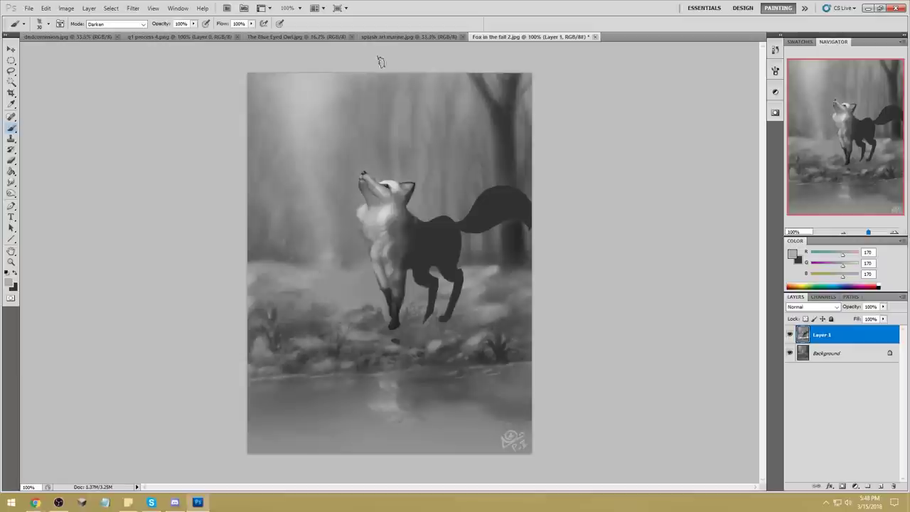
Tone down the highlight on the fox's forehead and brow with sampled greys in Darken mode.
{"action": "left_click", "coordinate": [388, 183], "text": "alt"}
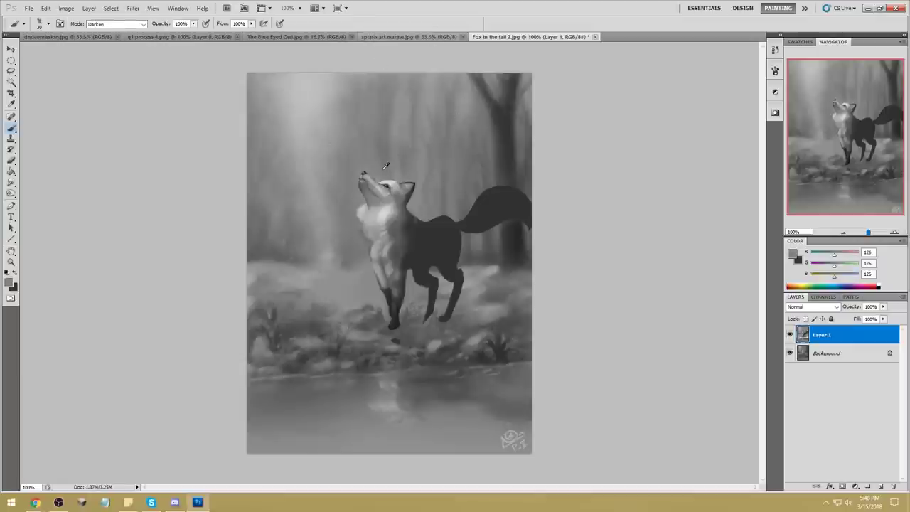
{"action": "key", "text": "alt"}
{"action": "key", "text": "alt"}
{"action": "left_click", "coordinate": [399, 178], "text": "alt"}
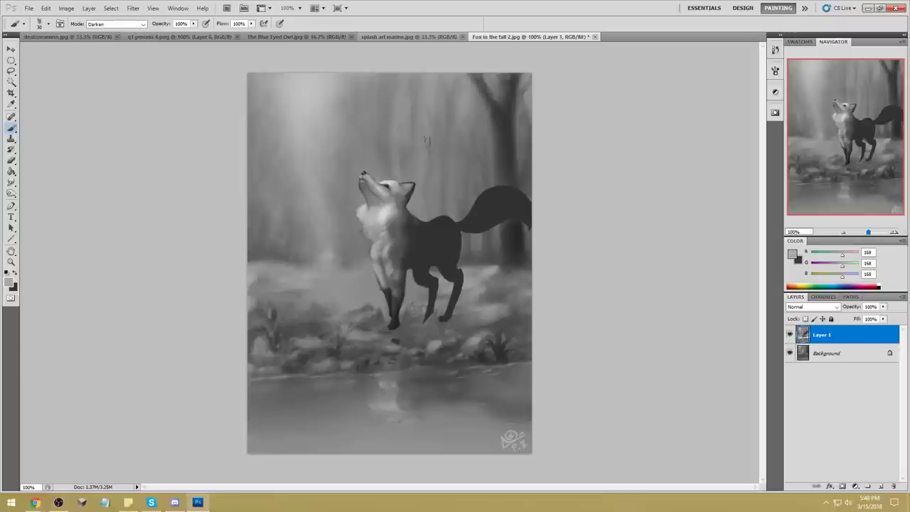
{"action": "left_click", "coordinate": [402, 229], "text": "alt"}
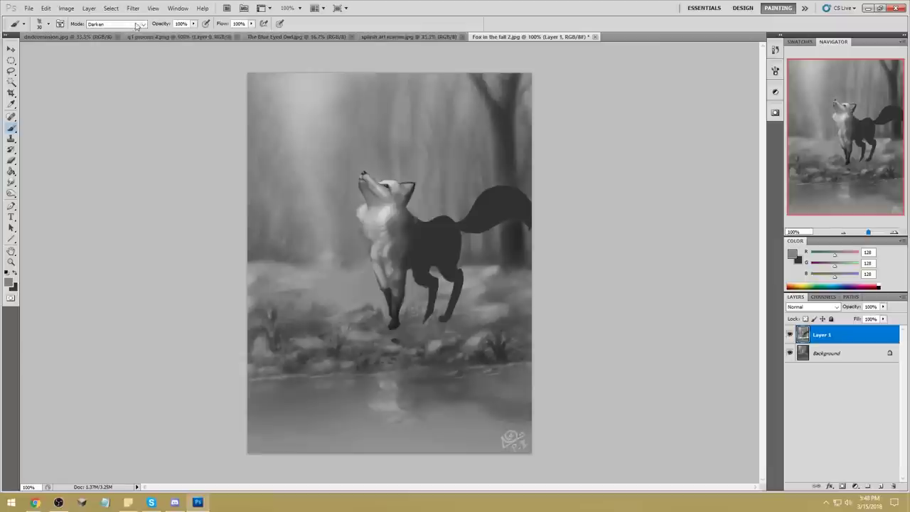
Deepen the shading on the neck and chest with sampled greys, and touch up the hind paw in dark grey (RGB 49).
{"action": "left_click", "coordinate": [371, 208], "text": "alt"}
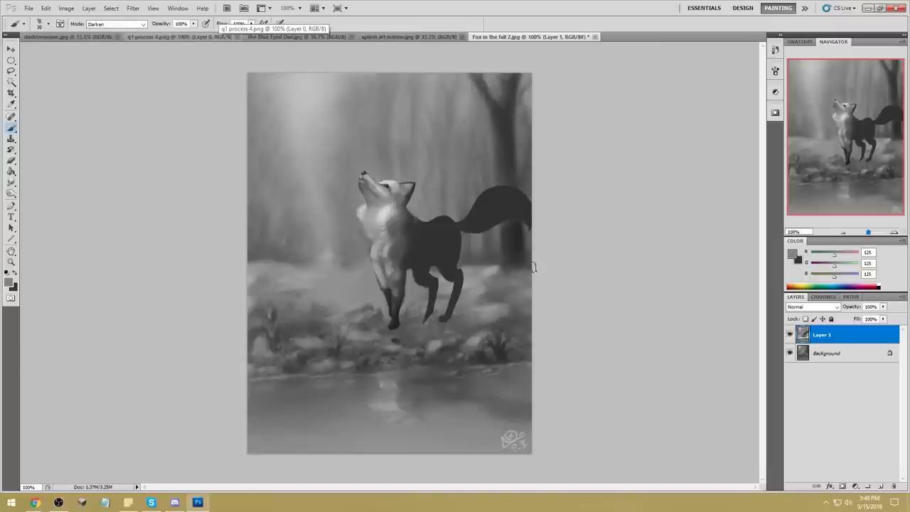
{"action": "left_click", "coordinate": [372, 208], "text": "alt"}
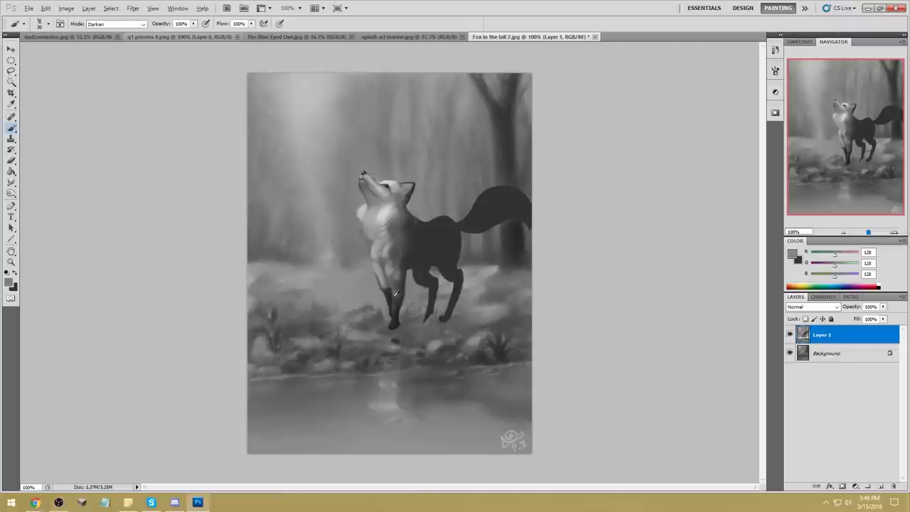
{"action": "left_click", "coordinate": [378, 216], "text": "alt"}
{"action": "left_click", "coordinate": [442, 320], "text": "alt"}
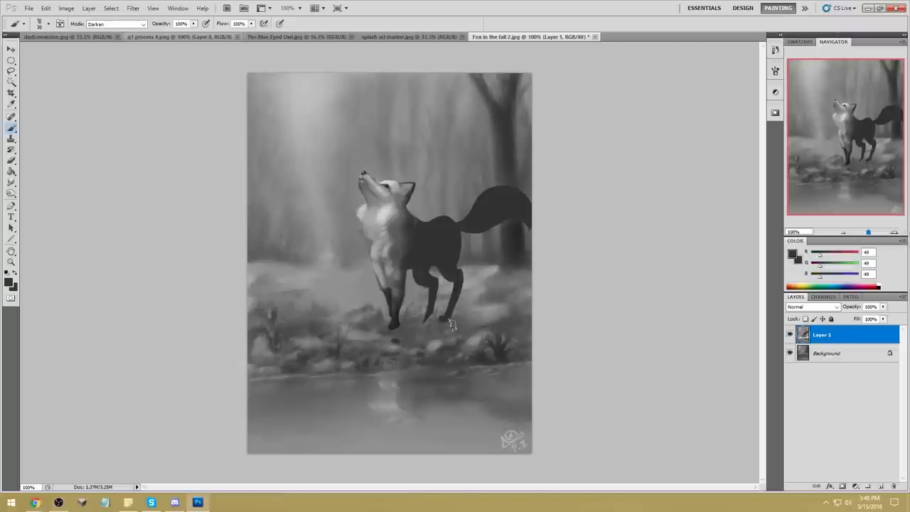
Brighten the water surface with broad Dodge strokes (Highlights, 36% exposure) at about 500 px, undo the last stroke, and shrink the brush to 90 px.
{"action": "left_click", "coordinate": [11, 193]}
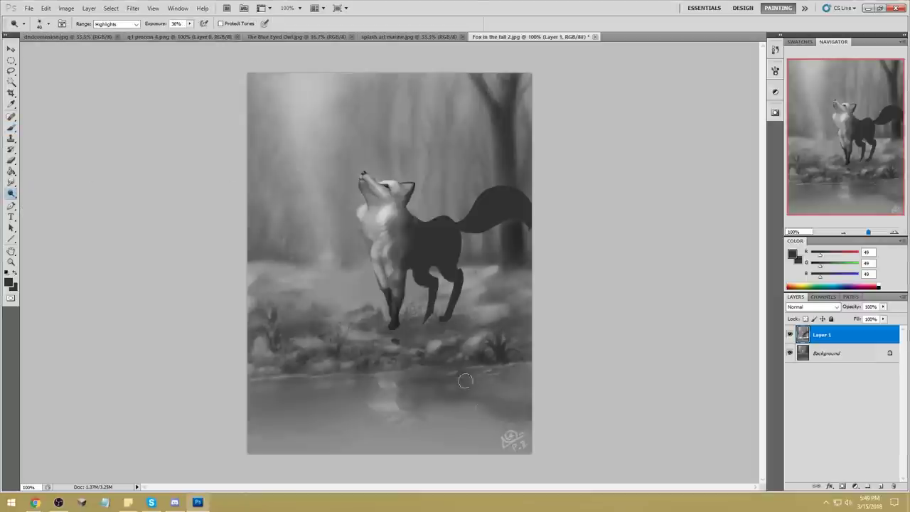
{"action": "key", "text": "bracketright"}
{"action": "key", "text": "bracketright"}
{"action": "key", "text": "bracketright"}
{"action": "key", "text": "bracketright"}
{"action": "key", "text": "bracketright"}
{"action": "key", "text": "bracketright"}
{"action": "key", "text": "bracketright"}
{"action": "key", "text": "bracketright"}
{"action": "key", "text": "bracketright"}
{"action": "key", "text": "bracketright"}
{"action": "key", "text": "bracketright"}
{"action": "key", "text": "bracketright"}
{"action": "key", "text": "bracketright"}
{"action": "key", "text": "bracketright"}
{"action": "key", "text": "bracketright"}
{"action": "key", "text": "bracketright"}
{"action": "key", "text": "bracketright"}
{"action": "key", "text": "bracketright"}
{"action": "key", "text": "bracketright"}
{"action": "key", "text": "bracketleft"}
{"action": "key", "text": "bracketleft"}
{"action": "key", "text": "bracketleft"}
{"action": "key", "text": "bracketleft"}
{"action": "key", "text": "bracketleft"}
{"action": "key", "text": "bracketleft"}
{"action": "key", "text": "bracketleft"}
{"action": "left_click_drag", "start_coordinate": [535, 425], "coordinate": [260, 425]}
{"action": "left_click_drag", "start_coordinate": [538, 410], "coordinate": [384, 412]}
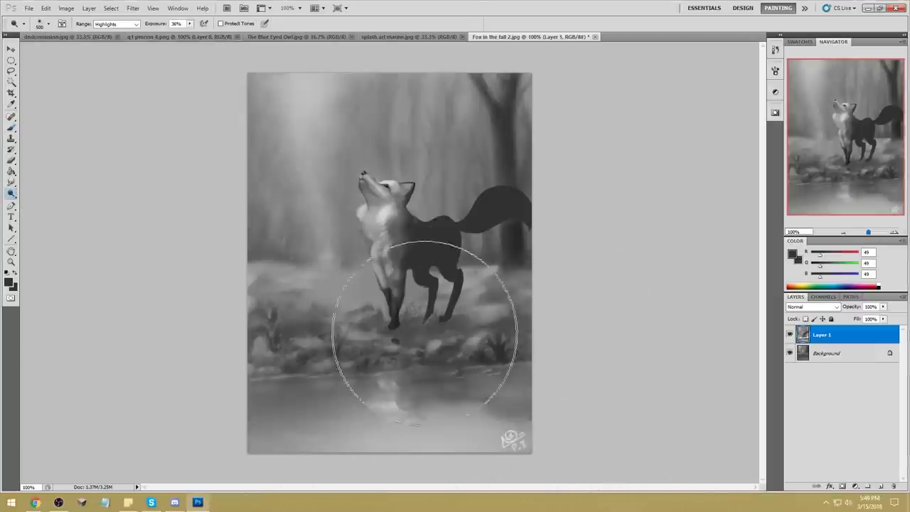
{"action": "key", "text": "bracketleft"}
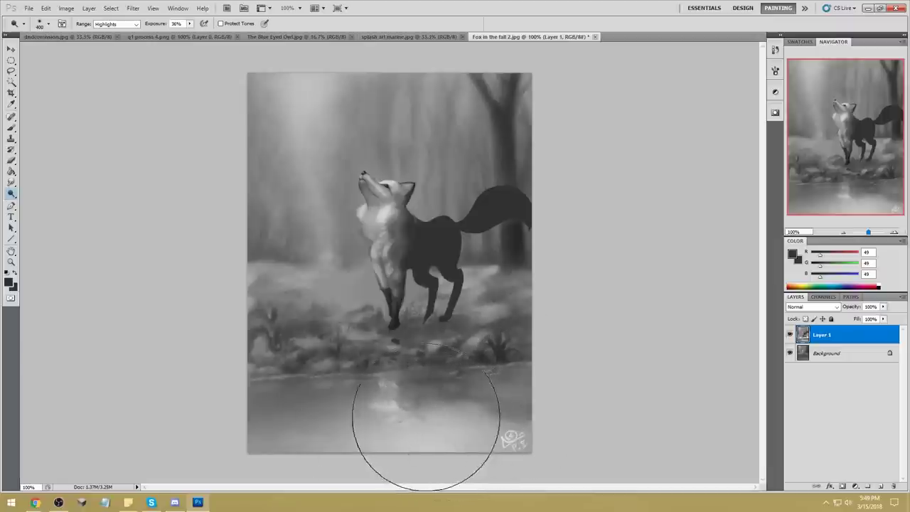
{"action": "key", "text": "ctrl+z"}
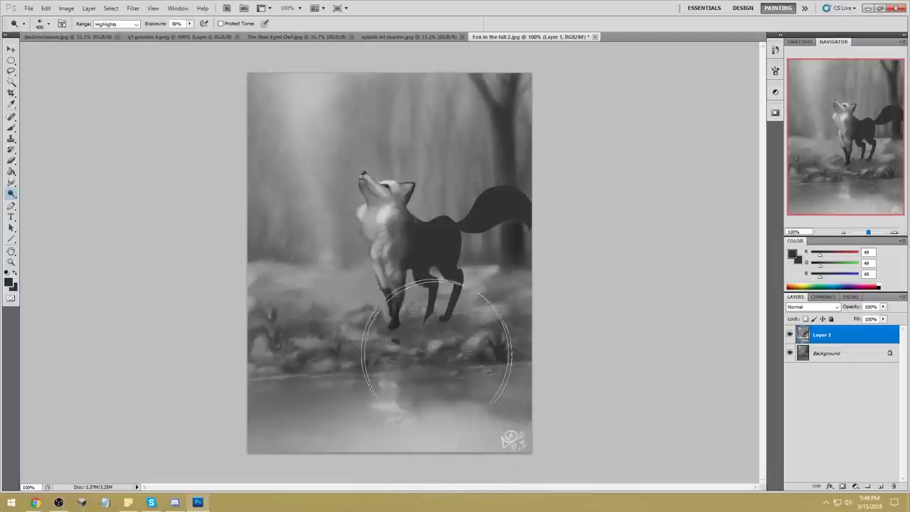
{"action": "key", "text": "bracketleft"}
{"action": "key", "text": "bracketleft"}
{"action": "key", "text": "bracketleft"}
{"action": "key", "text": "bracketleft"}
{"action": "key", "text": "bracketleft"}
{"action": "key", "text": "bracketleft"}
{"action": "key", "text": "bracketleft"}
{"action": "key", "text": "bracketleft"}
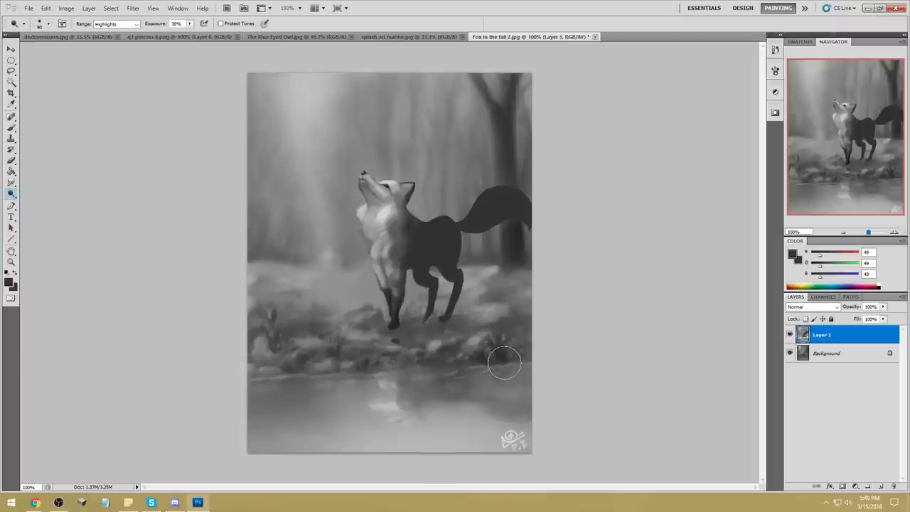
Paint light grey (RGB 165) strokes into the water just below the shoreline in Normal mode, undoing an unwanted stroke.
{"action": "key", "text": "b"}
{"action": "left_click", "coordinate": [447, 423], "text": "alt"}
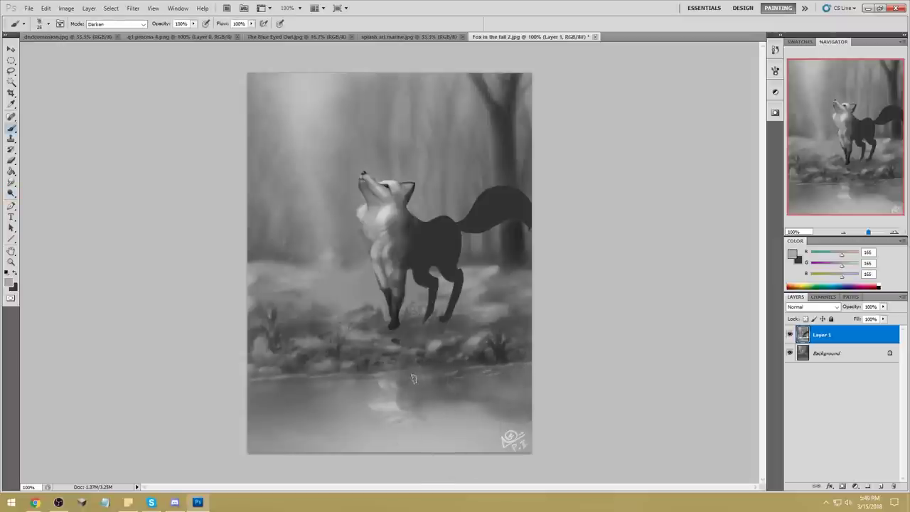
{"action": "key", "text": "bracketright"}
{"action": "left_click", "coordinate": [117, 24]}
{"action": "left_click", "coordinate": [122, 34]}
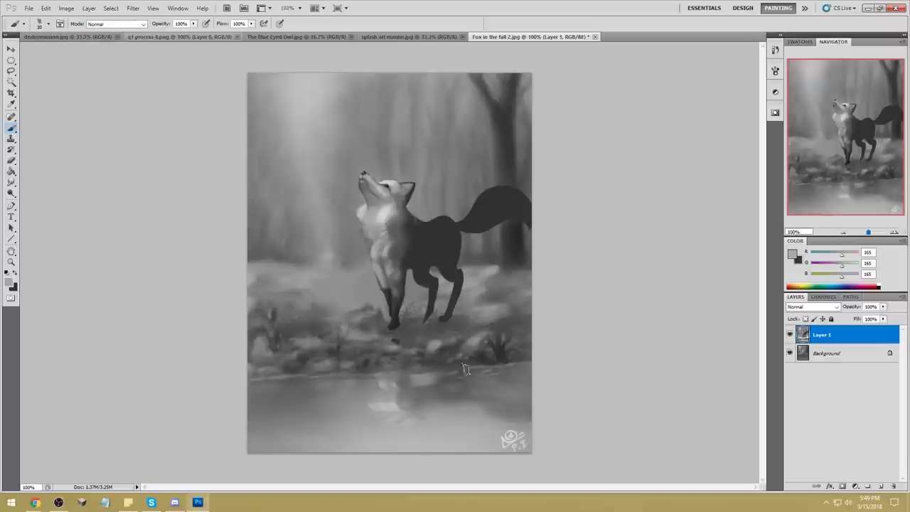
{"action": "key", "text": "ctrl+z"}
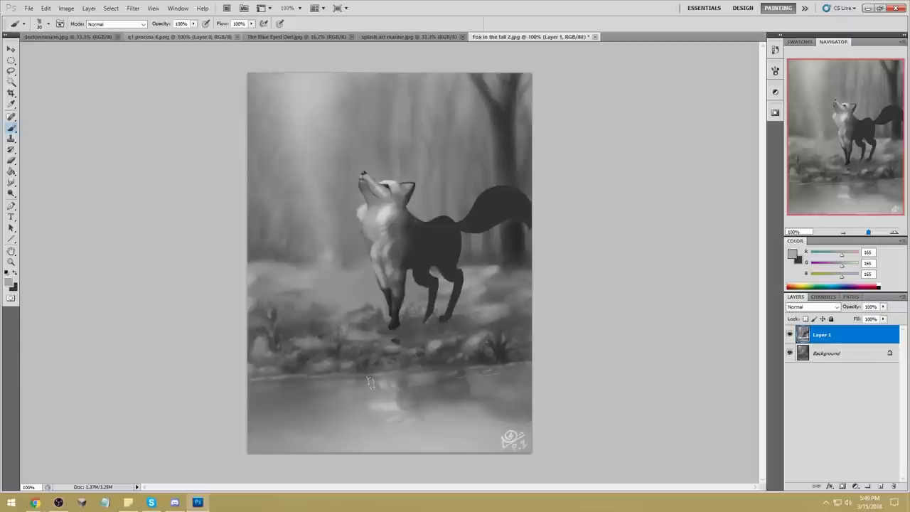
Refine the fox's reflection with sampled water greys (RGB 166, 145 and 153), and smudge it at 22% strength.
{"action": "left_click", "coordinate": [457, 415], "text": "alt"}
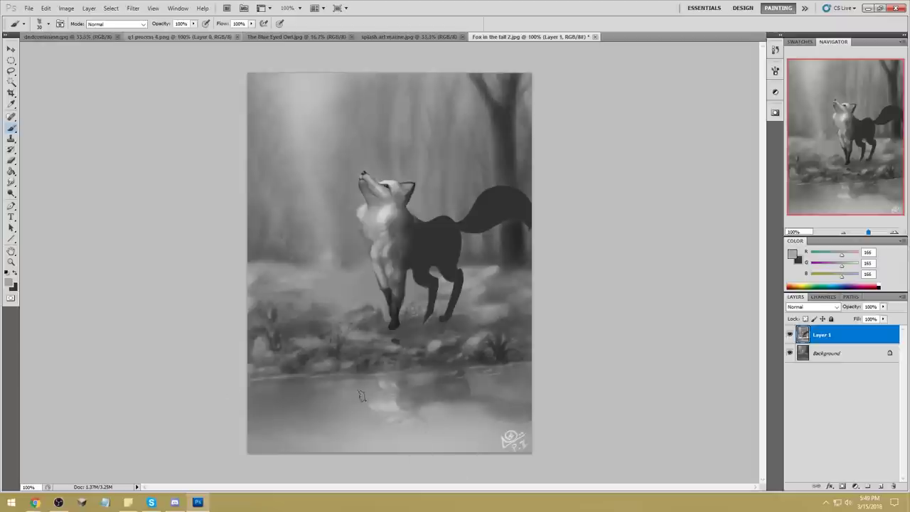
{"action": "left_click", "coordinate": [312, 391], "text": "alt"}
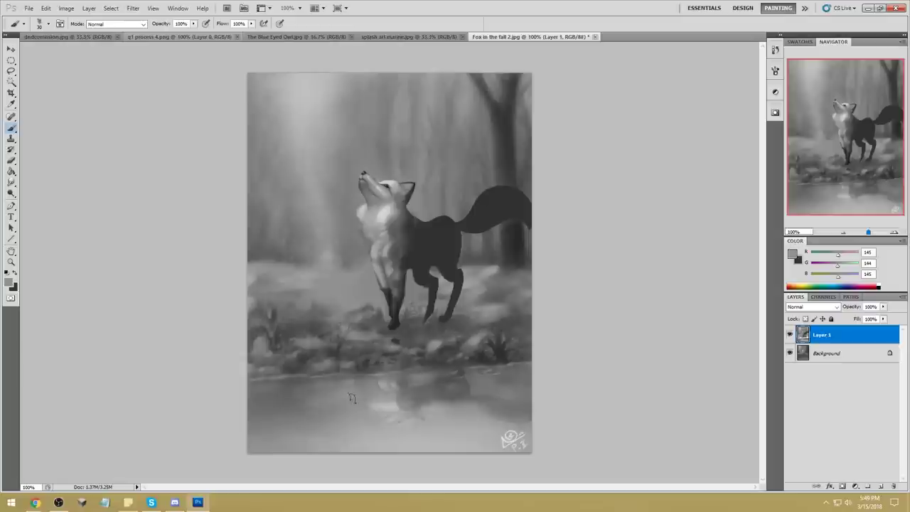
{"action": "left_click", "coordinate": [359, 426], "text": "alt"}
{"action": "key", "text": "r"}
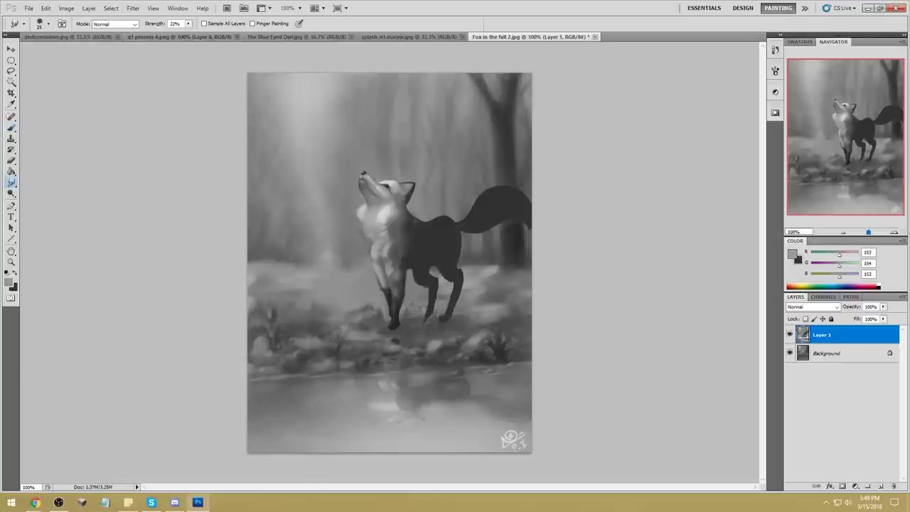
Darken the shoreline plant and paint its reflection in the water with a sampled dark grey (RGB 45).
{"action": "key", "text": "b"}
{"action": "left_click", "coordinate": [505, 347], "text": "alt"}
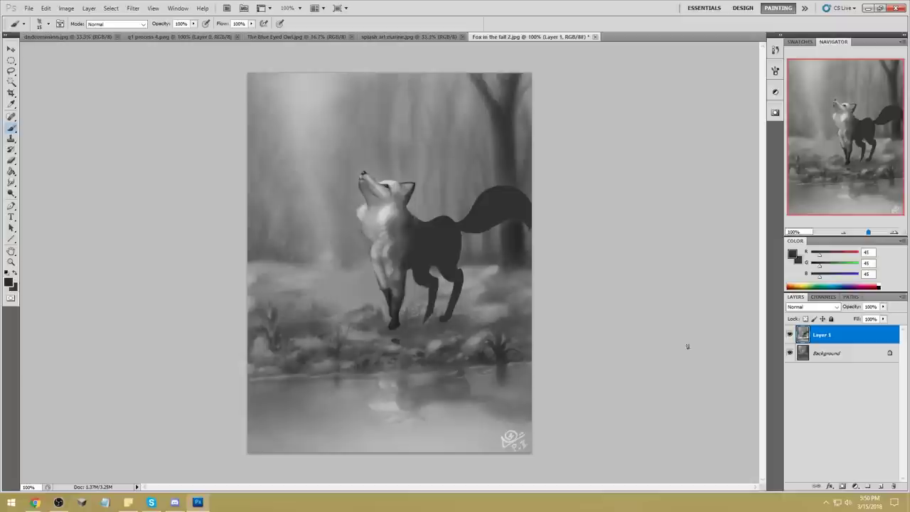
{"action": "left_click", "coordinate": [12, 193]}
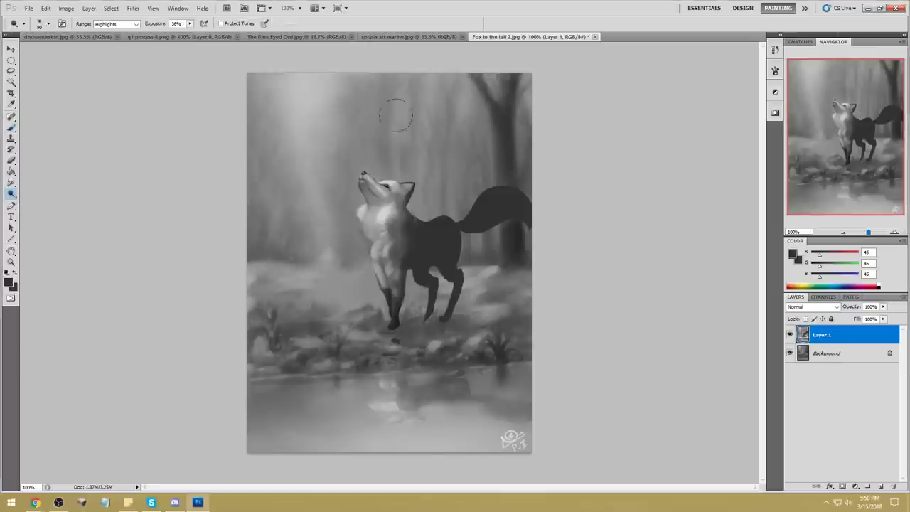
Choose a soft round brush with 0% hardness, enlarge it to 1100 px, and sample a light grey (RGB 207) from the fox's head.
{"action": "key", "text": "b"}
{"action": "left_click", "coordinate": [391, 182], "text": "alt"}
{"action": "right_click", "coordinate": [396, 163]}
{"action": "left_click", "coordinate": [472, 266]}
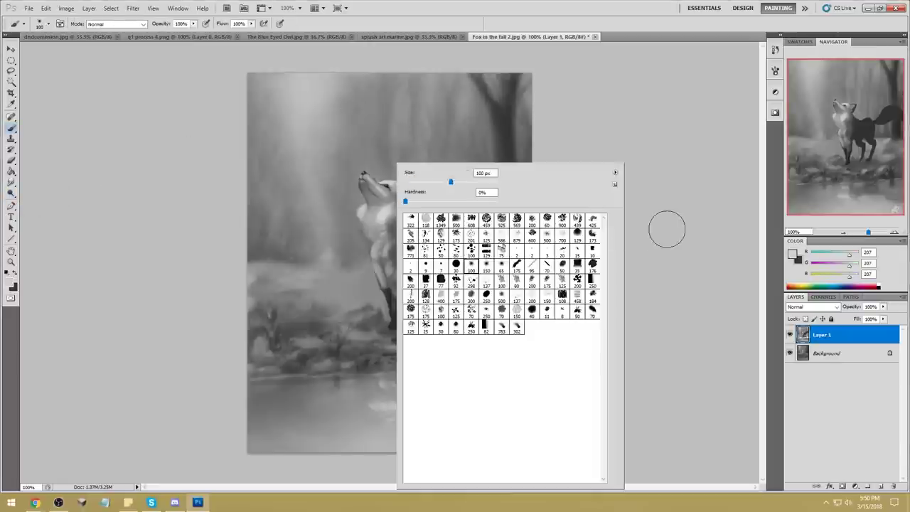
{"action": "left_click", "coordinate": [666, 226]}
{"action": "key", "text": "bracketright"}
{"action": "key", "text": "bracketright"}
{"action": "key", "text": "bracketright"}
{"action": "key", "text": "bracketright"}
{"action": "key", "text": "bracketright"}
{"action": "key", "text": "bracketright"}
{"action": "key", "text": "bracketright"}
{"action": "key", "text": "bracketright"}
{"action": "key", "text": "bracketright"}
{"action": "key", "text": "bracketright"}
{"action": "key", "text": "bracketright"}
{"action": "key", "text": "bracketright"}
{"action": "key", "text": "bracketright"}
{"action": "key", "text": "bracketright"}
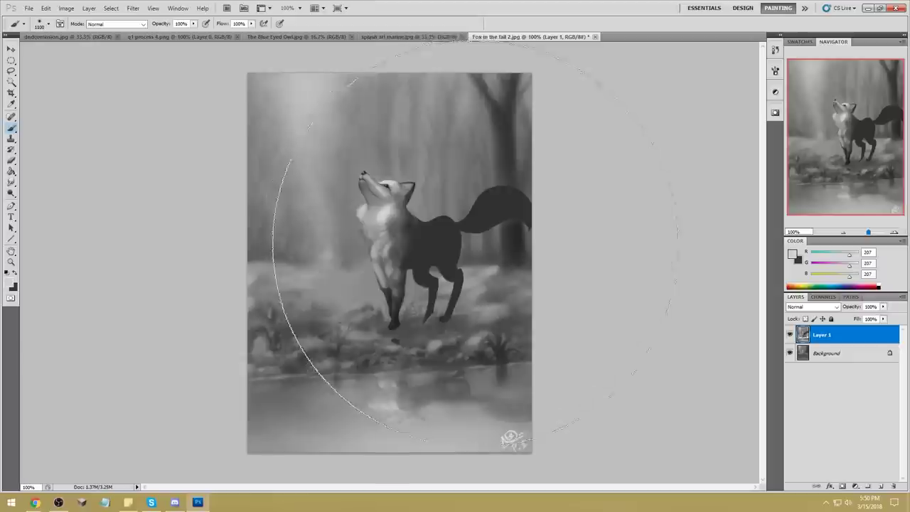
Add a soft glow across the top of the forest in Lighten mode with light grey (RGB 205), undoing the first stroke and adjusting the brush to 1000 px.
{"action": "key", "text": "ctrl+minus"}
{"action": "key", "text": "ctrl+minus"}
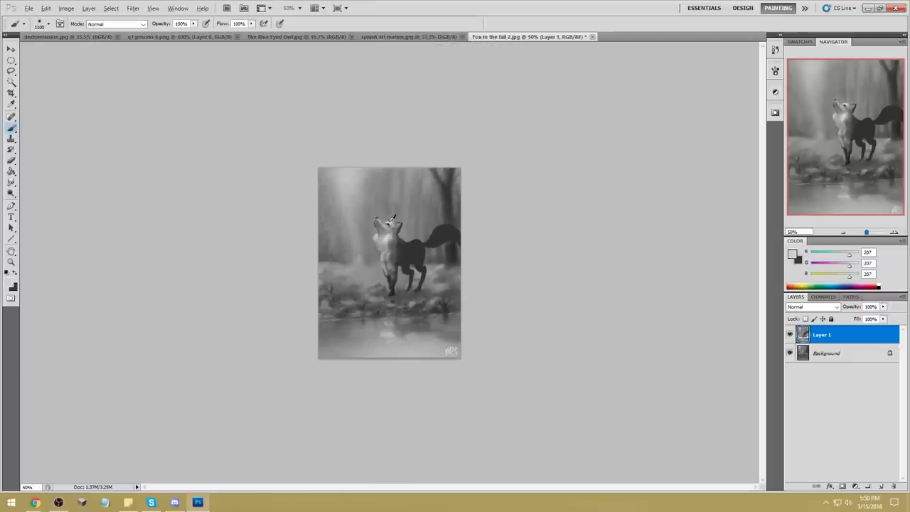
{"action": "left_click", "coordinate": [116, 23]}
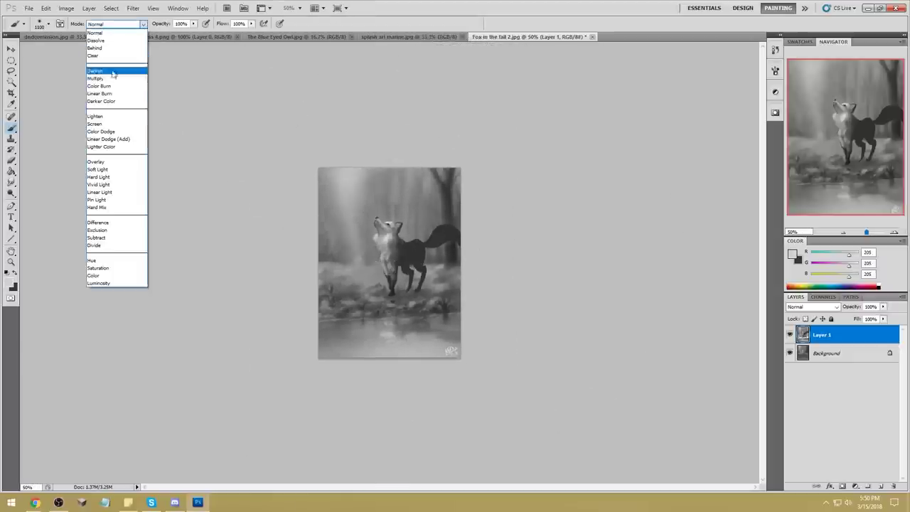
{"action": "left_click", "coordinate": [107, 117]}
{"action": "left_click_drag", "start_coordinate": [408, 170], "coordinate": [349, 171]}
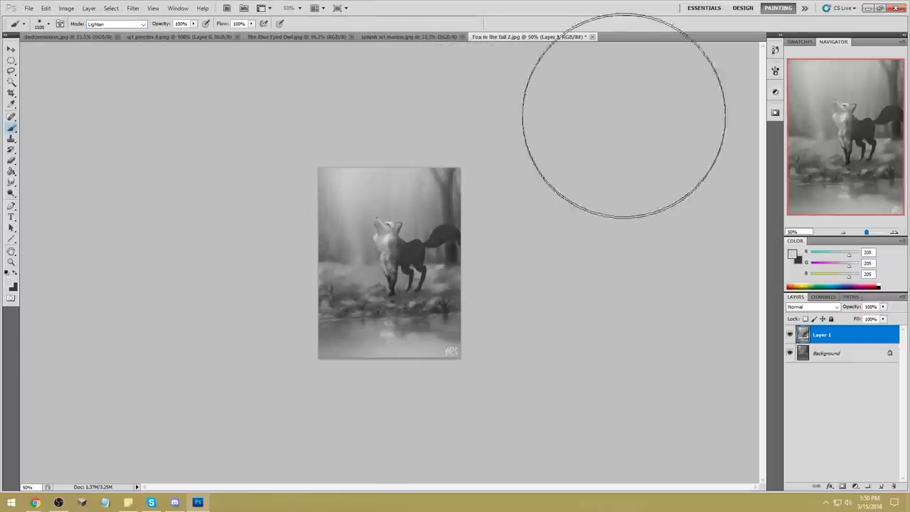
{"action": "key", "text": "ctrl+z"}
{"action": "key", "text": "bracketleft"}
{"action": "key", "text": "bracketleft"}
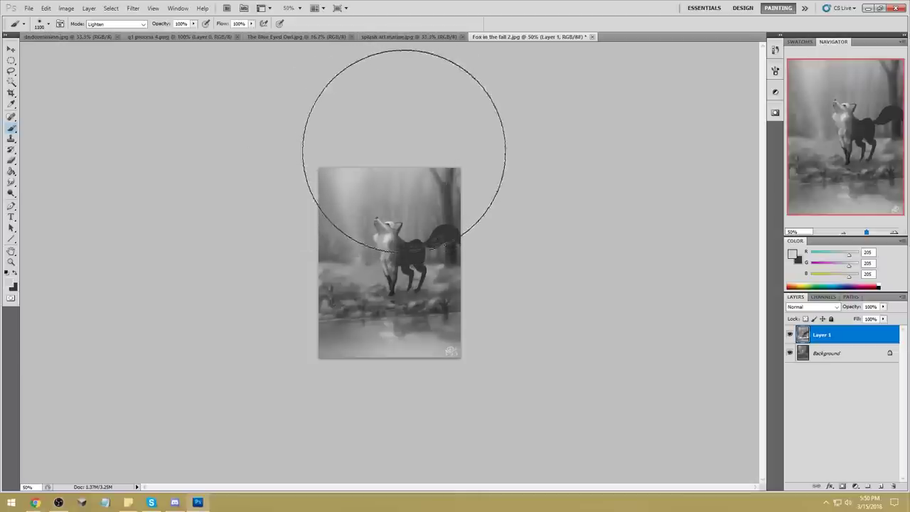
{"action": "key", "text": "bracketright"}
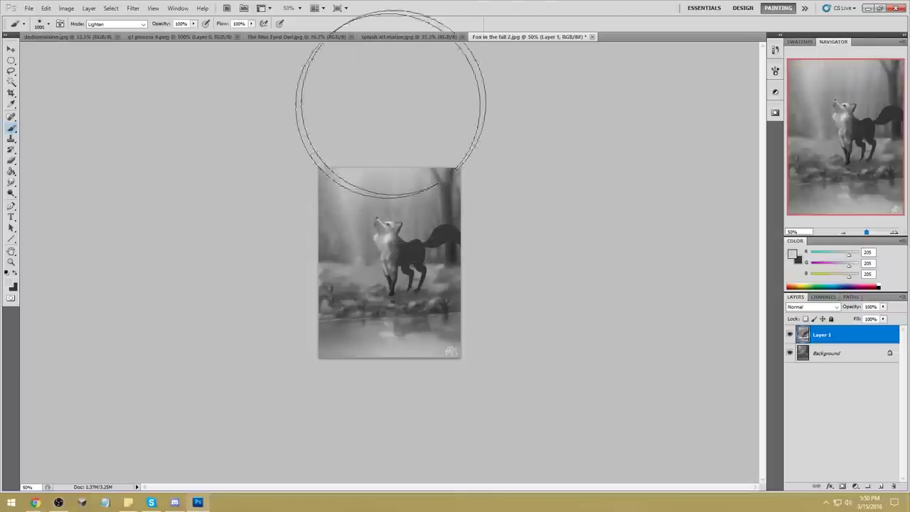
Sample a dark tree grey (RGB 61) for shading the scene's edges, and set the brush to Darken mode at 50% opacity.
{"action": "left_click", "coordinate": [117, 23]}
{"action": "left_click", "coordinate": [99, 33]}
{"action": "left_click", "coordinate": [450, 199], "text": "alt"}
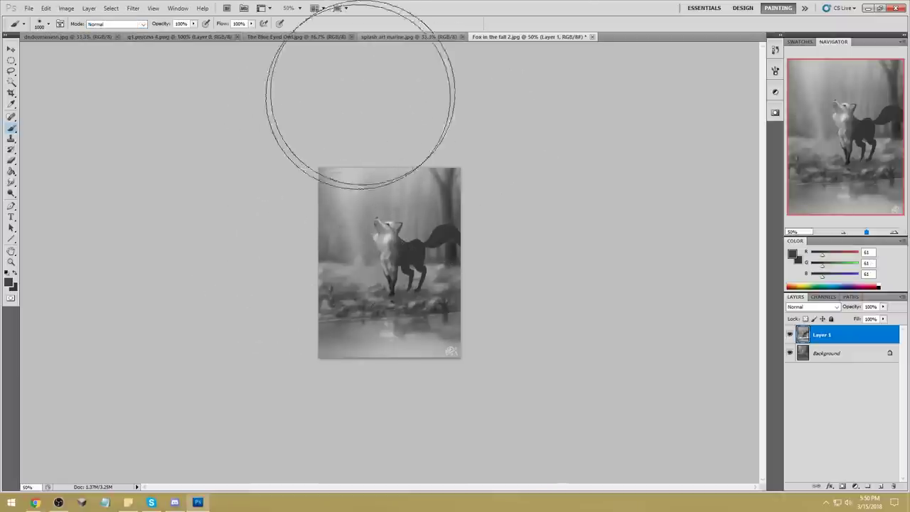
{"action": "left_click", "coordinate": [117, 23]}
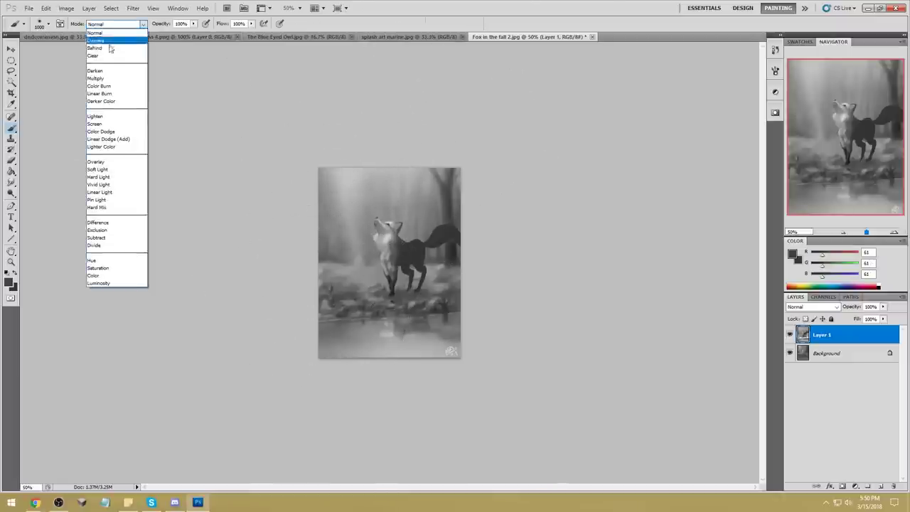
{"action": "left_click", "coordinate": [100, 68]}
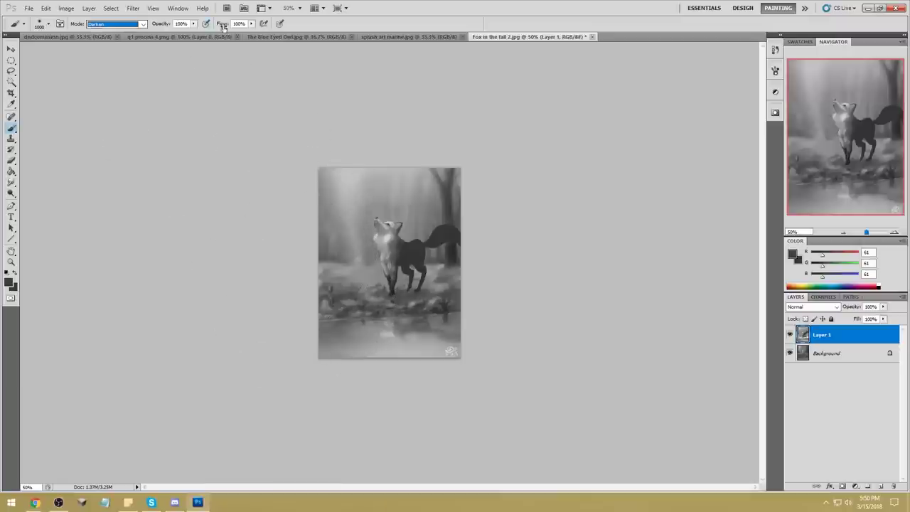
{"action": "left_click", "coordinate": [194, 23]}
{"action": "left_click_drag", "start_coordinate": [190, 34], "coordinate": [169, 34]}
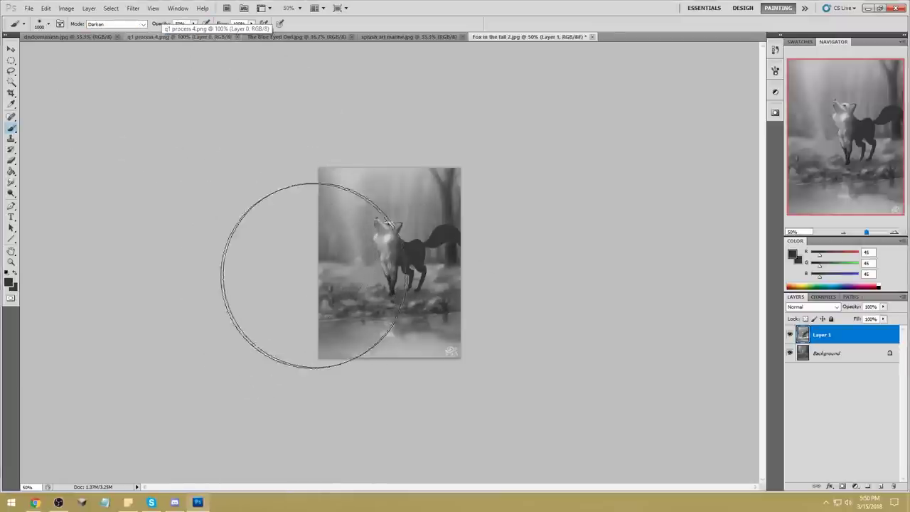
Shade the outer edges of the scene with sampled dark grey (RGB 51), using the large soft brush in Multiply mode.
{"action": "left_click", "coordinate": [116, 24]}
{"action": "left_click", "coordinate": [100, 71]}
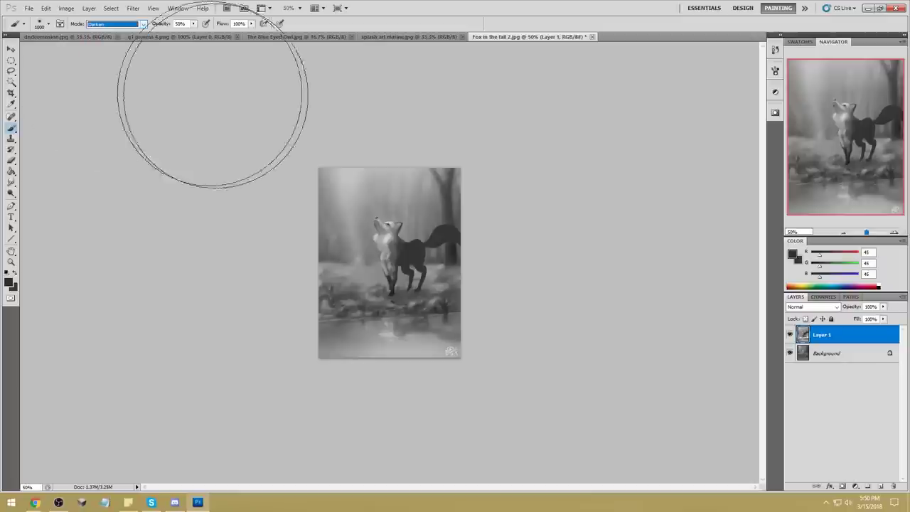
{"action": "left_click", "coordinate": [115, 25]}
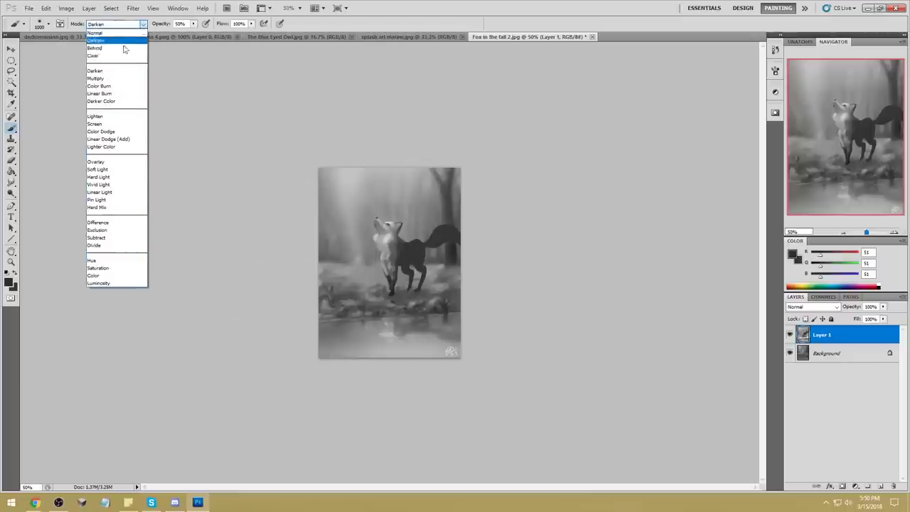
{"action": "left_click", "coordinate": [100, 76]}
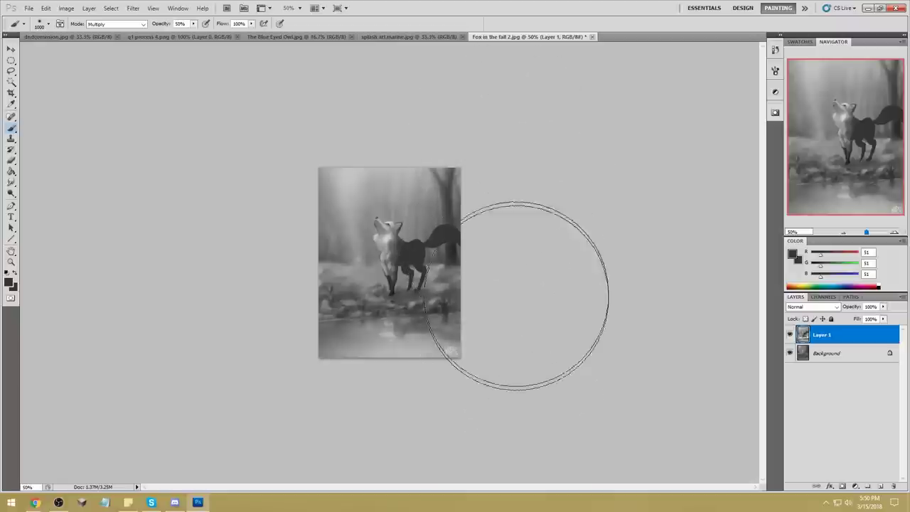
Soften the forest light with a sampled light grey (RGB 196) in Normal mode at 50% opacity.
{"action": "left_click", "coordinate": [348, 168], "text": "alt"}
{"action": "left_click", "coordinate": [116, 23]}
{"action": "left_click", "coordinate": [118, 32]}
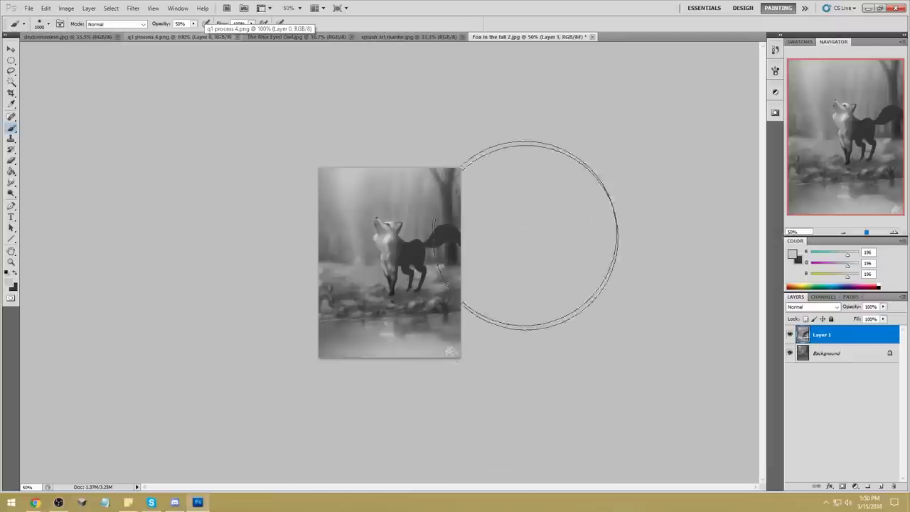
Brighten the light at the top of the forest using the Dodge tool on Highlights at 36% exposure with a 600 px brush.
{"action": "left_click", "coordinate": [10, 193]}
{"action": "left_click", "coordinate": [36, 193]}
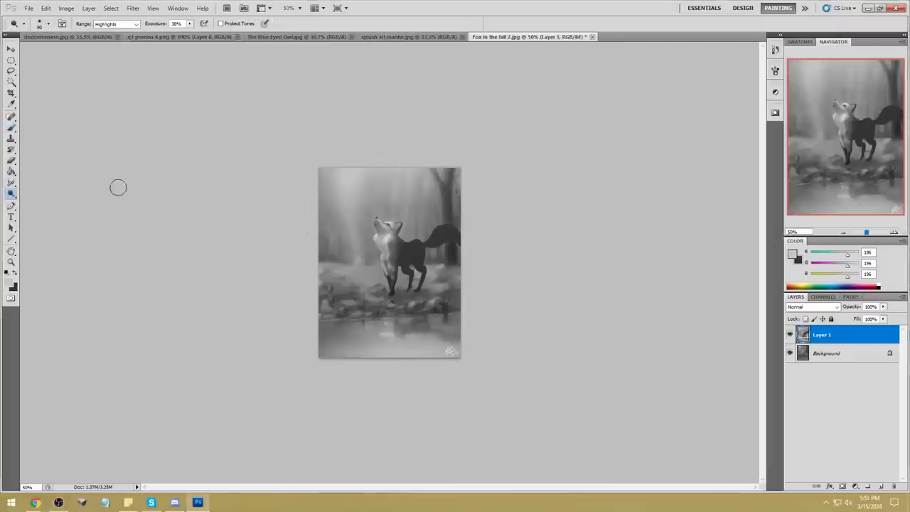
{"action": "key", "text": "bracketright"}
{"action": "key", "text": "bracketright"}
{"action": "key", "text": "bracketright"}
{"action": "key", "text": "bracketright"}
{"action": "key", "text": "bracketright"}
{"action": "key", "text": "bracketright"}
{"action": "key", "text": "bracketright"}
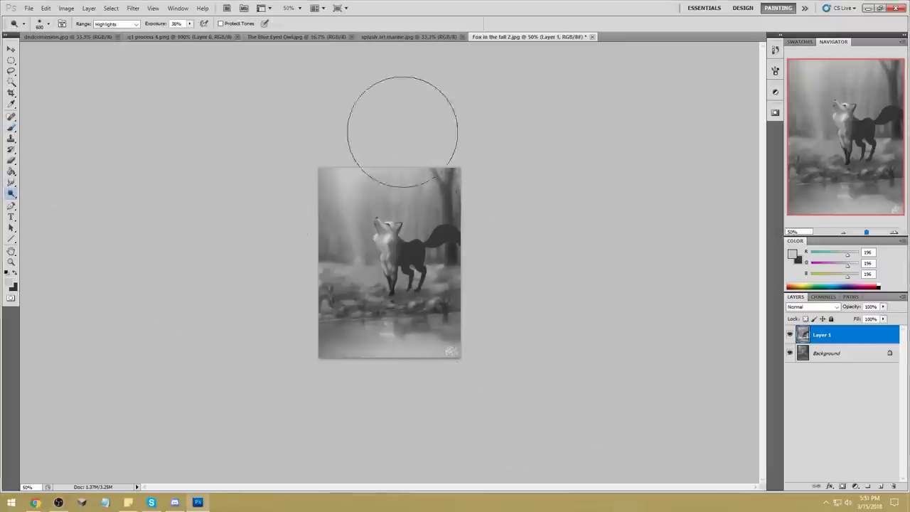
{"action": "left_click_drag", "start_coordinate": [12, 182], "coordinate": [44, 202]}
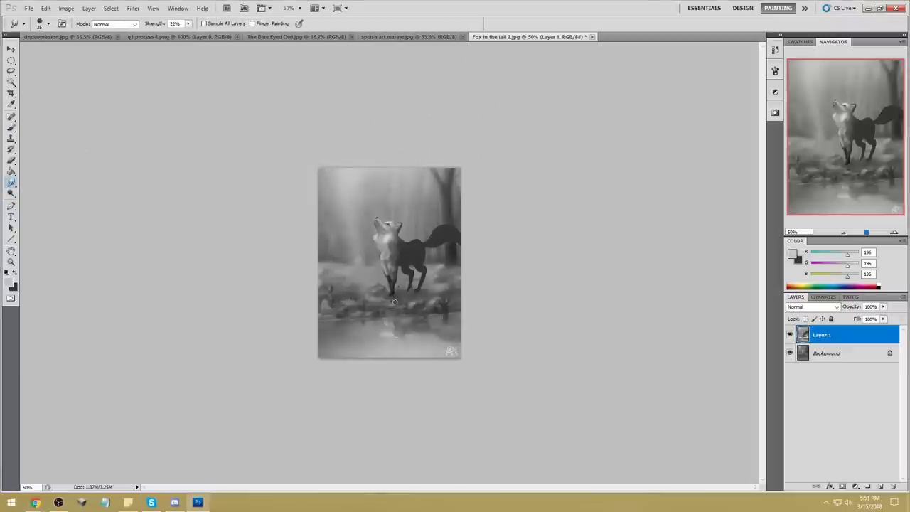
{"action": "key", "text": "b"}
{"action": "left_click", "coordinate": [391, 290], "text": "alt"}
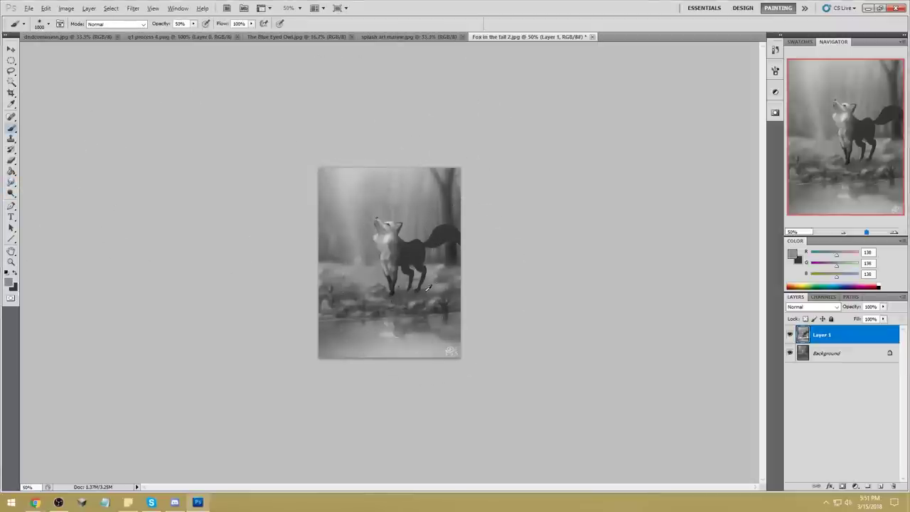
Compare the reworked painting with the original background by toggling Layer 1's visibility, leaving the layer shown.
{"action": "left_click", "coordinate": [790, 335]}
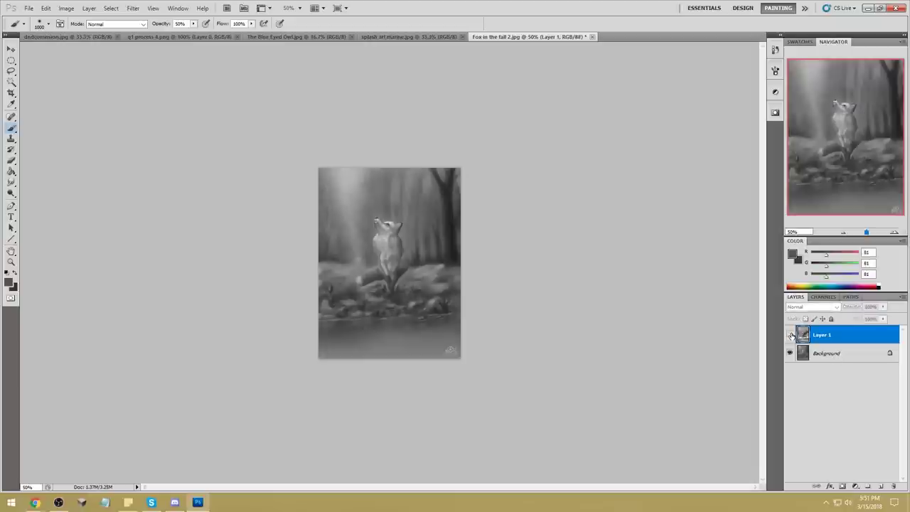
{"action": "left_click", "coordinate": [790, 335]}
{"action": "left_click", "coordinate": [790, 336]}
{"action": "left_click", "coordinate": [790, 336]}
{"action": "left_click", "coordinate": [789, 336]}
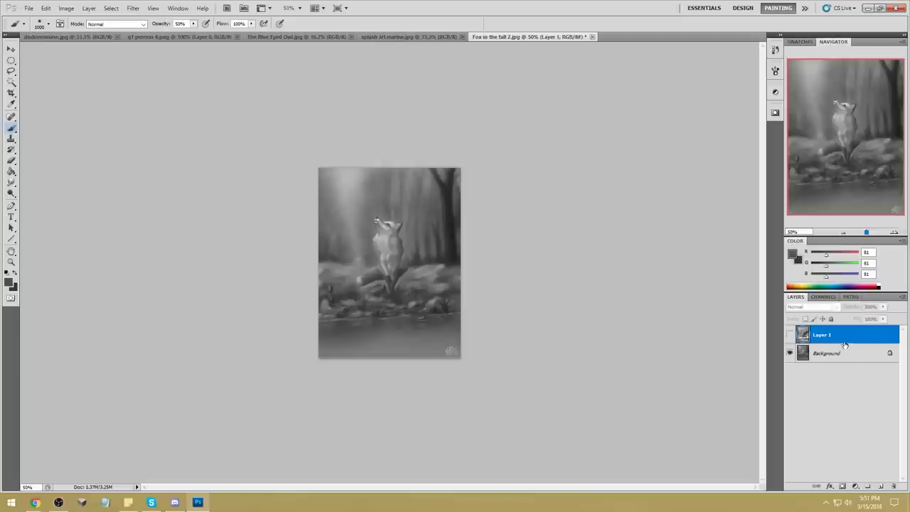
{"action": "left_click", "coordinate": [790, 336]}
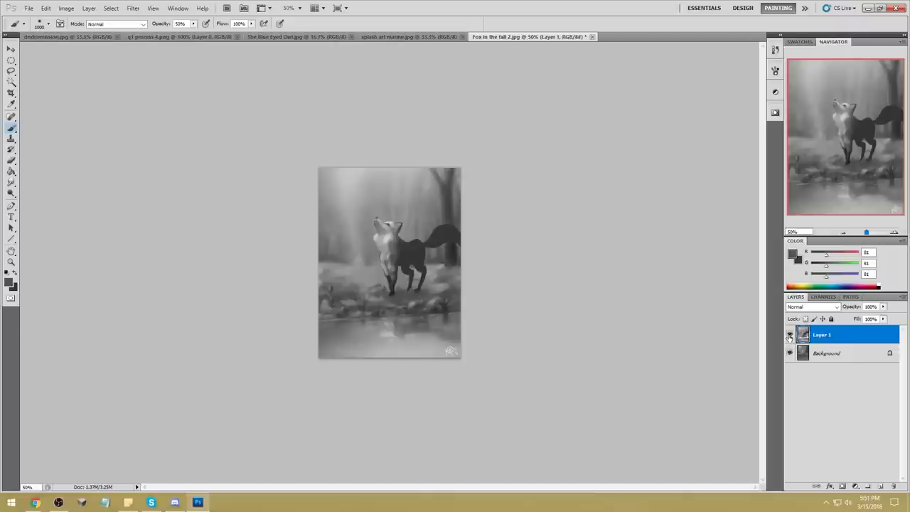
Toggle Layer 1's visibility repeatedly to check the repainted fox scene against the original, ending with the layer hidden.
{"action": "left_click", "coordinate": [789, 335]}
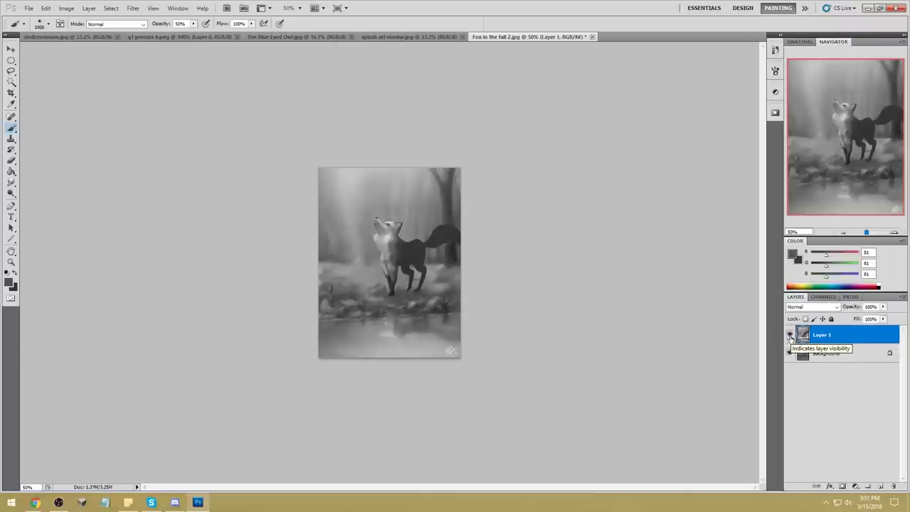
{"action": "left_click", "coordinate": [789, 336]}
{"action": "left_click", "coordinate": [789, 335]}
{"action": "left_click", "coordinate": [790, 336]}
{"action": "left_click", "coordinate": [789, 335]}
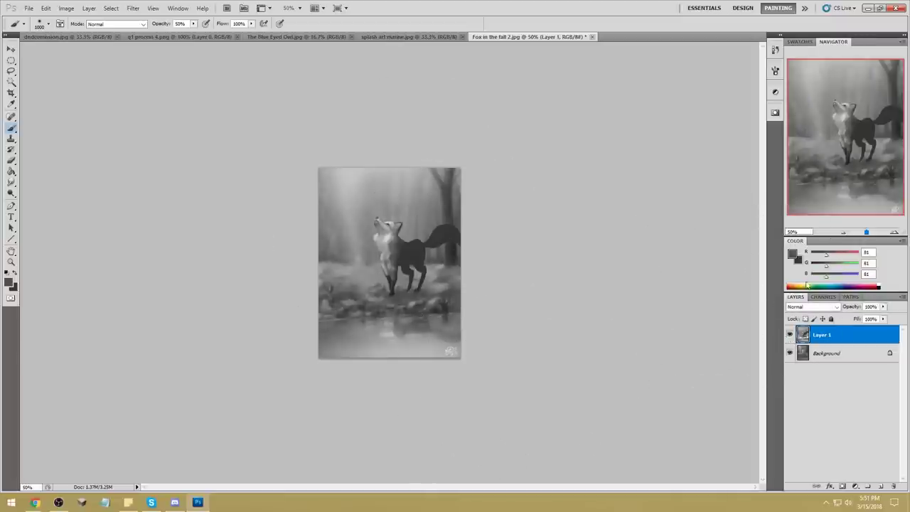
{"action": "left_click", "coordinate": [789, 336]}
{"action": "left_click", "coordinate": [789, 336]}
{"action": "left_click", "coordinate": [790, 334]}
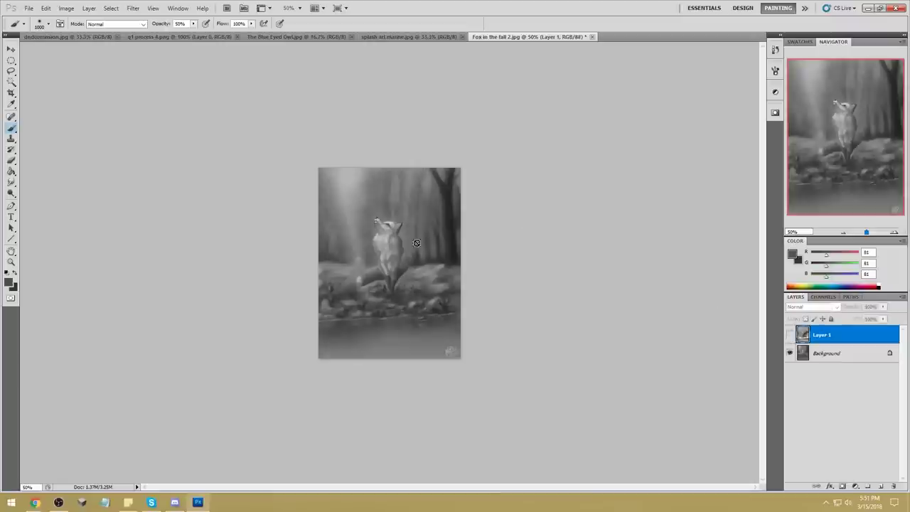
Trace the original fox's tail and hindquarters with the Lasso, discard the selections, and show Layer 1 again.
{"action": "mouse_move", "coordinate": [379, 260]}
{"action": "left_mouse_down"}
{"action": "mouse_move", "coordinate": [381, 305]}
{"action": "mouse_move", "coordinate": [357, 301]}
{"action": "mouse_move", "coordinate": [364, 266]}
{"action": "mouse_move", "coordinate": [364, 287]}
{"action": "mouse_move", "coordinate": [395, 246]}
{"action": "left_mouse_up"}
{"action": "key", "text": "l"}
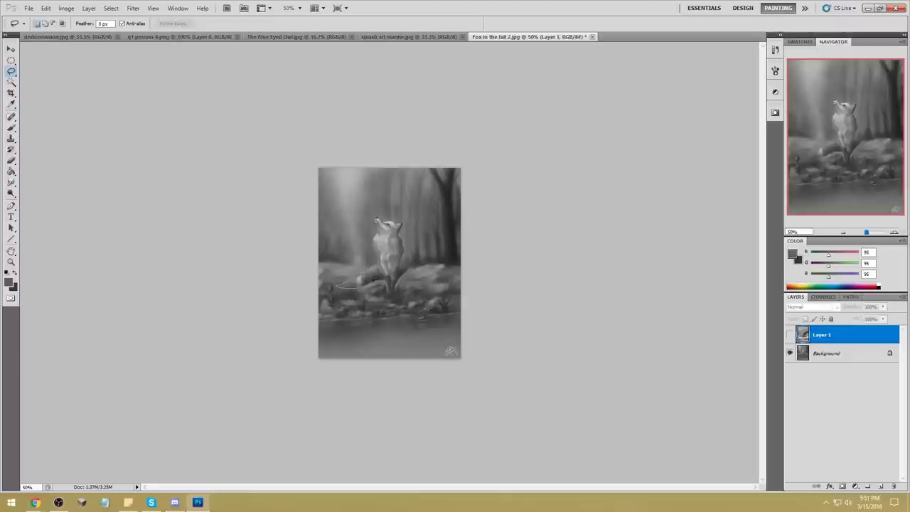
{"action": "left_click_drag", "start_coordinate": [342, 279], "coordinate": [332, 284]}
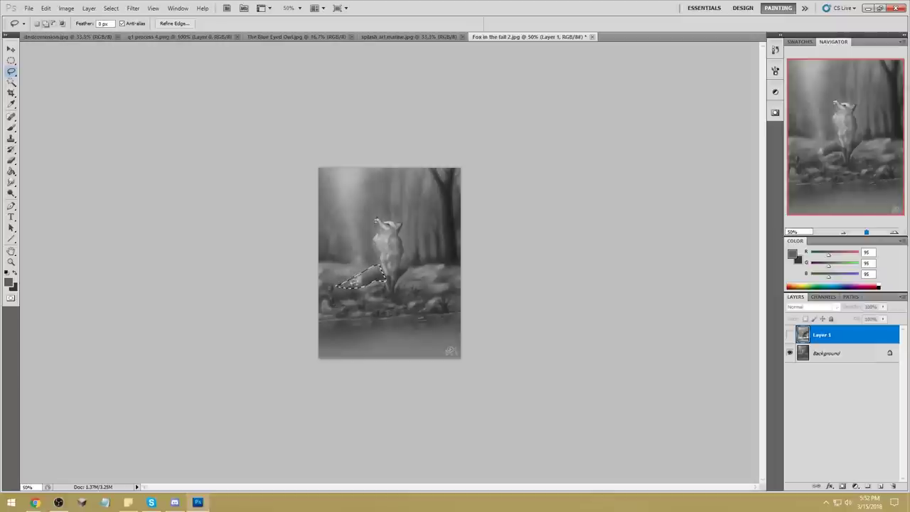
{"action": "key", "text": "ctrl+d"}
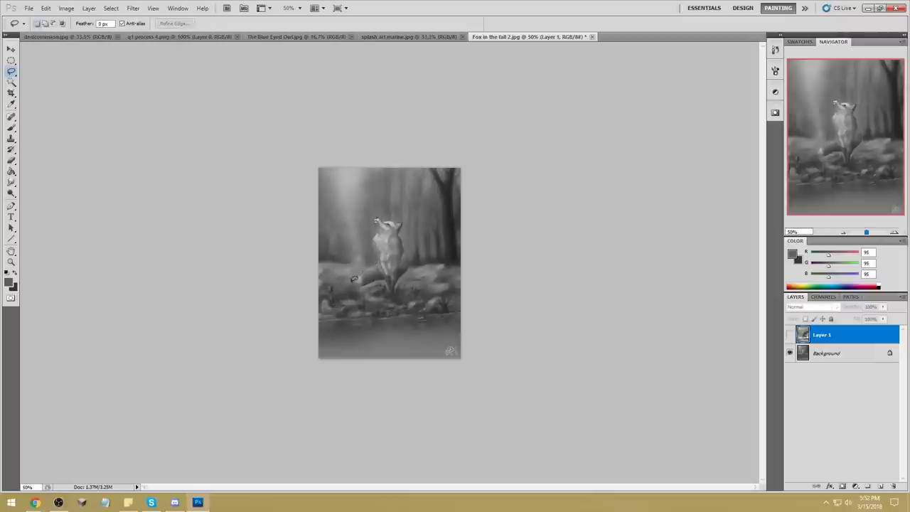
{"action": "mouse_move", "coordinate": [353, 283]}
{"action": "left_mouse_down"}
{"action": "mouse_move", "coordinate": [398, 258]}
{"action": "mouse_move", "coordinate": [410, 280]}
{"action": "mouse_move", "coordinate": [388, 263]}
{"action": "left_mouse_up"}
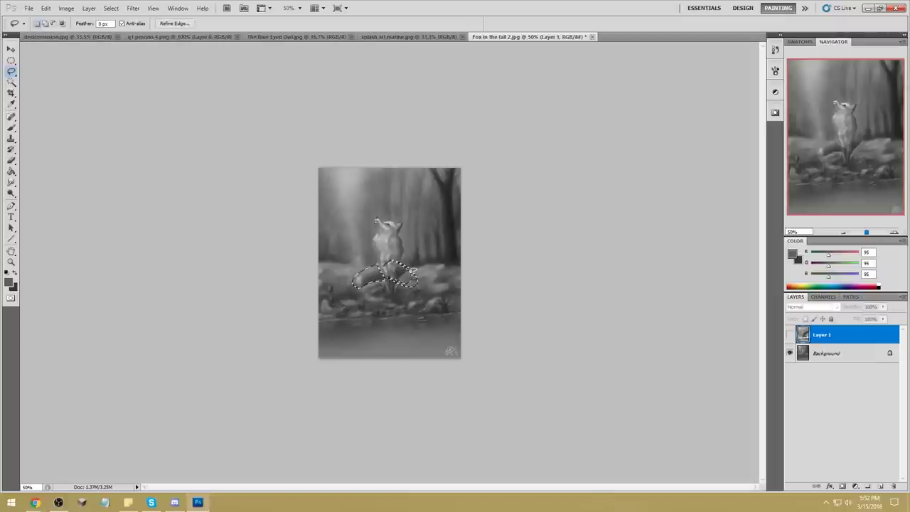
{"action": "key", "text": "ctrl+d"}
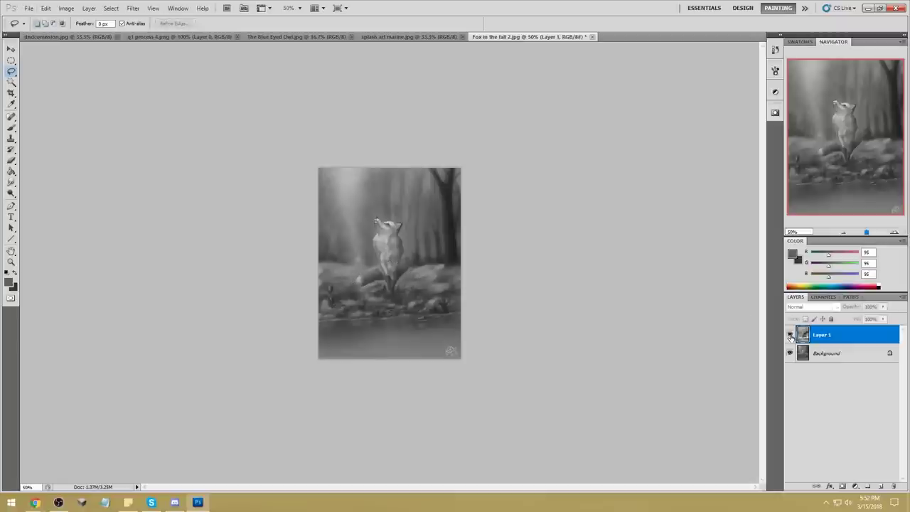
{"action": "left_click", "coordinate": [790, 335]}
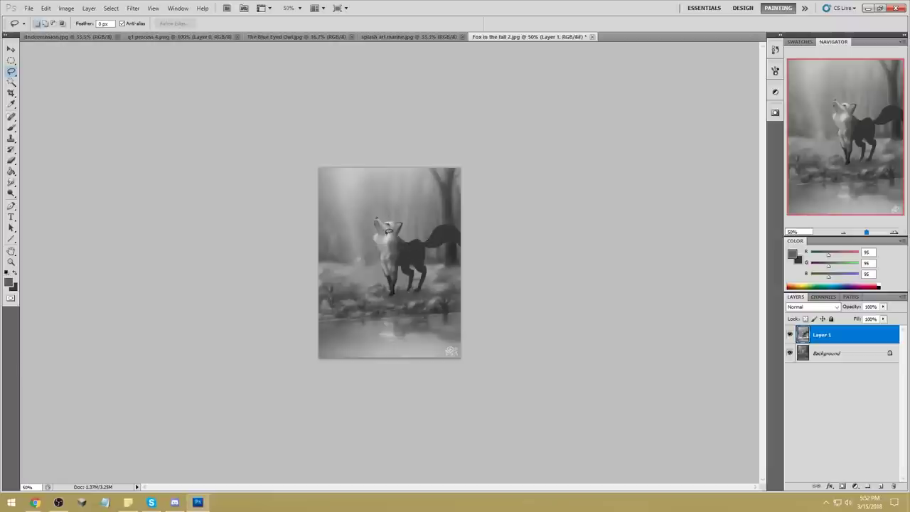
Add two distant tree trunks by lassoing them behind the fox and filling with sampled grey (RGB 66), using the 1000 px brush in Darken mode at 50% opacity.
{"action": "key", "text": "b"}
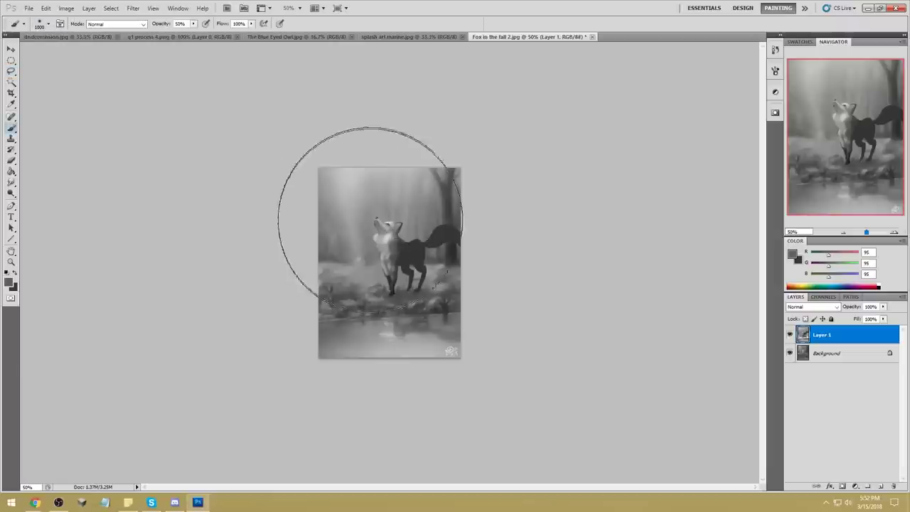
{"action": "key", "text": "l"}
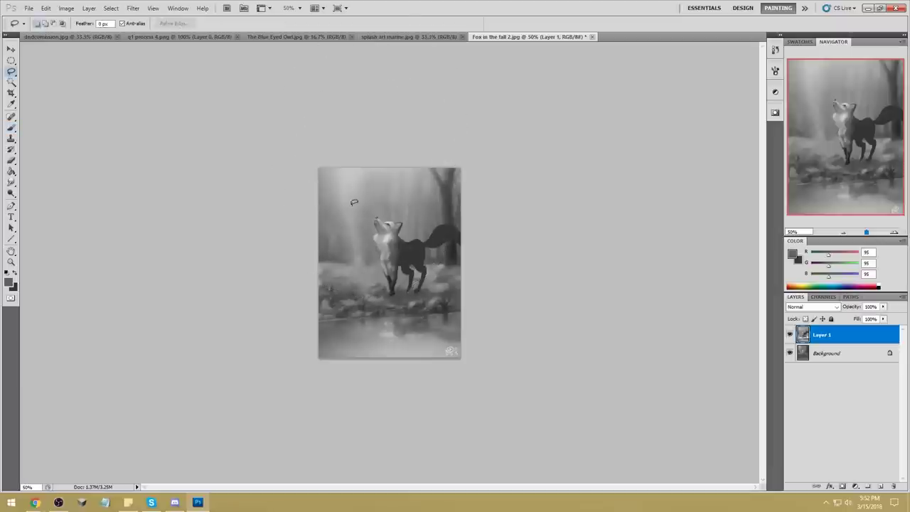
{"action": "mouse_move", "coordinate": [347, 168]}
{"action": "left_mouse_down"}
{"action": "mouse_move", "coordinate": [341, 259]}
{"action": "mouse_move", "coordinate": [351, 253]}
{"action": "mouse_move", "coordinate": [354, 162]}
{"action": "mouse_move", "coordinate": [403, 202]}
{"action": "mouse_move", "coordinate": [414, 244]}
{"action": "mouse_move", "coordinate": [408, 139]}
{"action": "left_mouse_up"}
{"action": "key", "text": "b"}
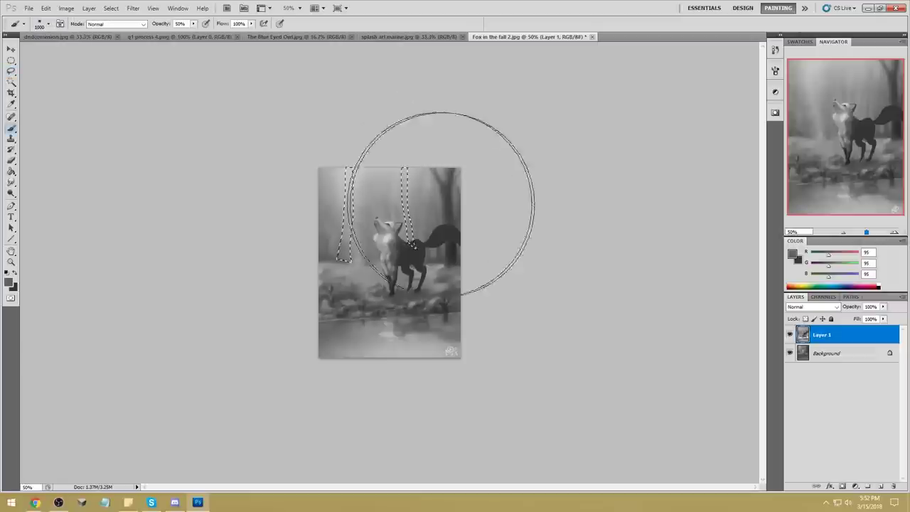
{"action": "left_click", "coordinate": [448, 200], "text": "alt"}
{"action": "left_click", "coordinate": [113, 24]}
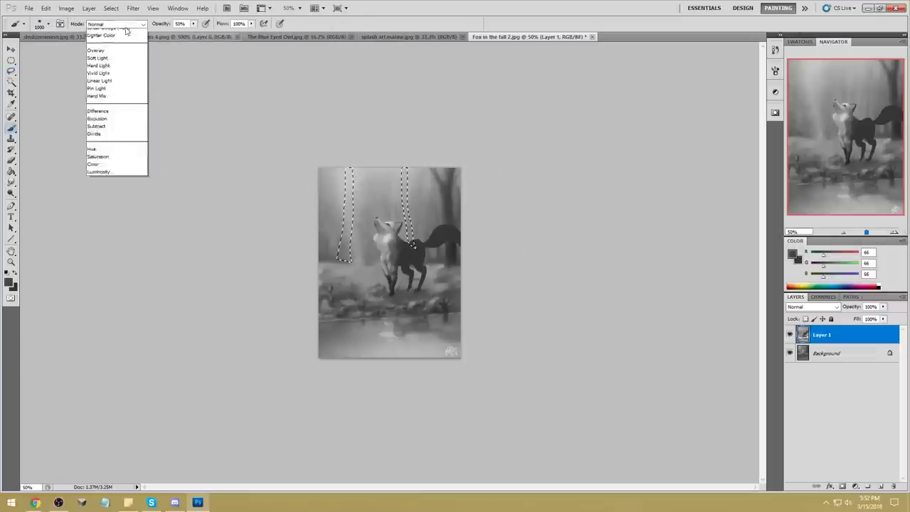
{"action": "left_click", "coordinate": [110, 71]}
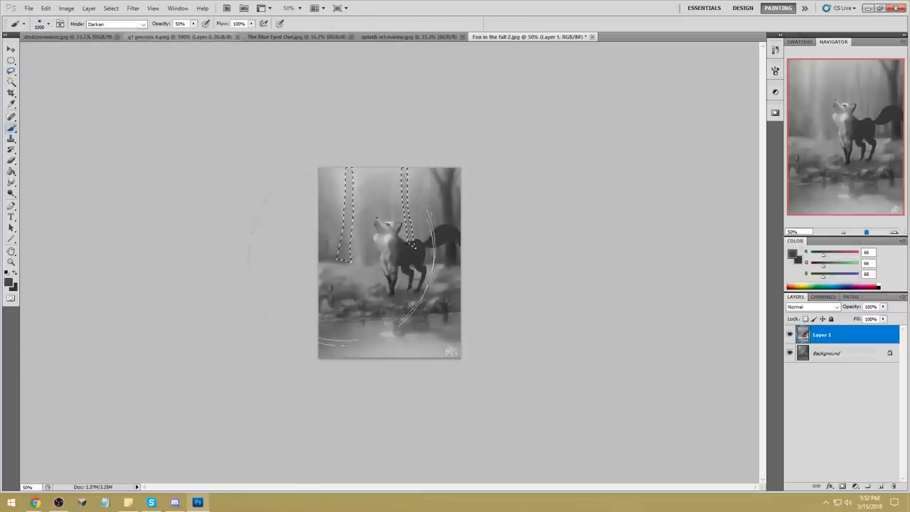
{"action": "key", "text": "m"}
{"action": "left_click", "coordinate": [496, 320]}
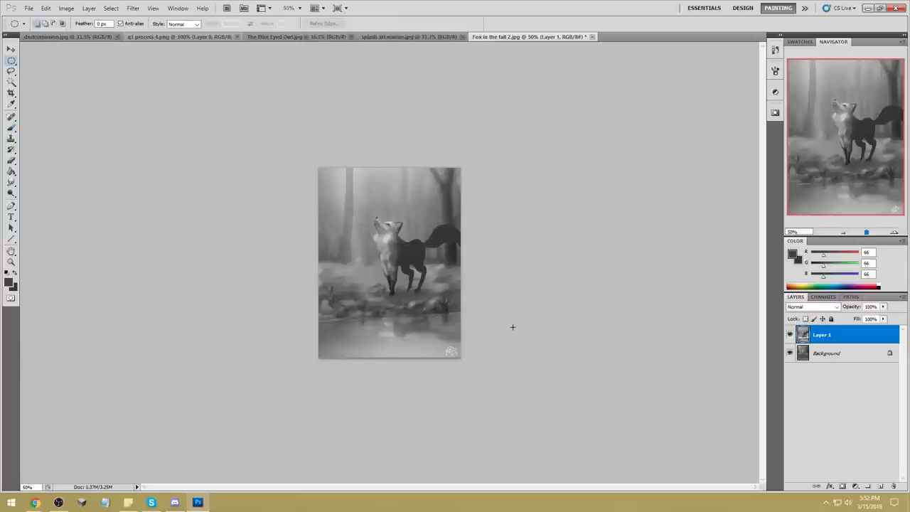
{"action": "key", "text": "r"}
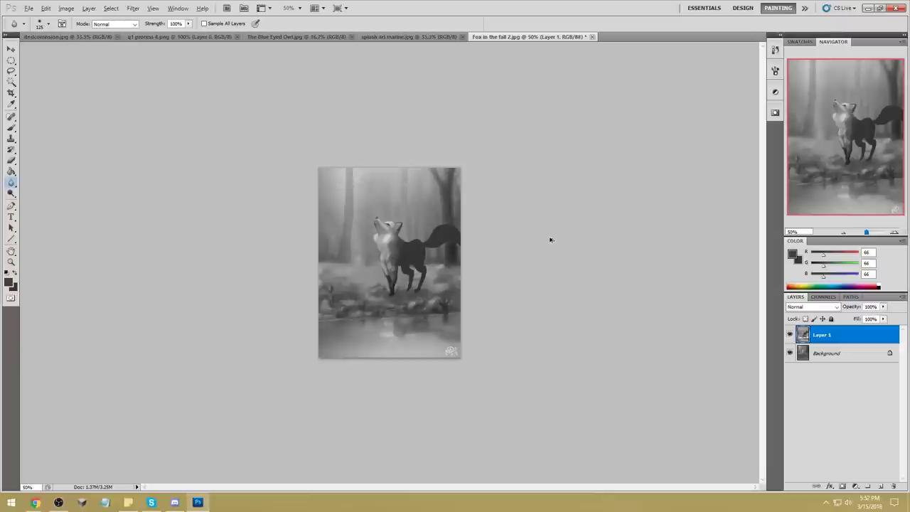
{"action": "key", "text": "b"}
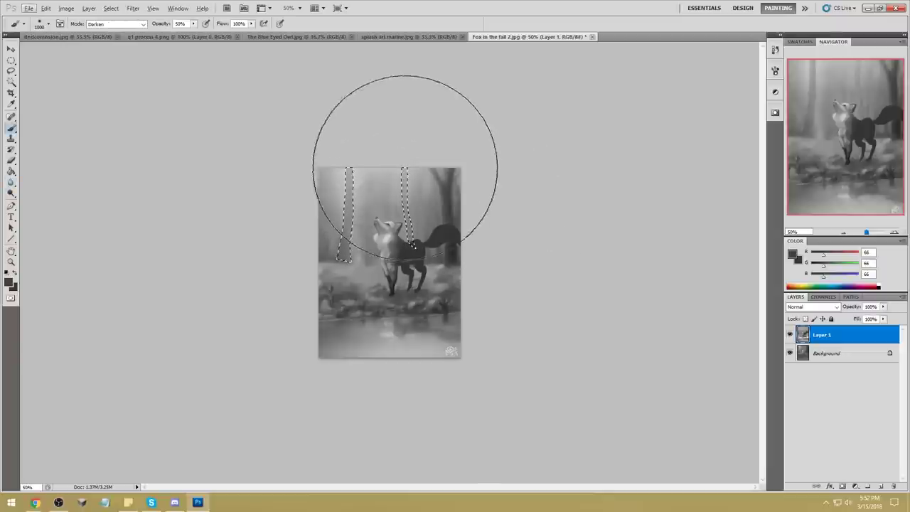
{"action": "key", "text": "ctrl+d"}
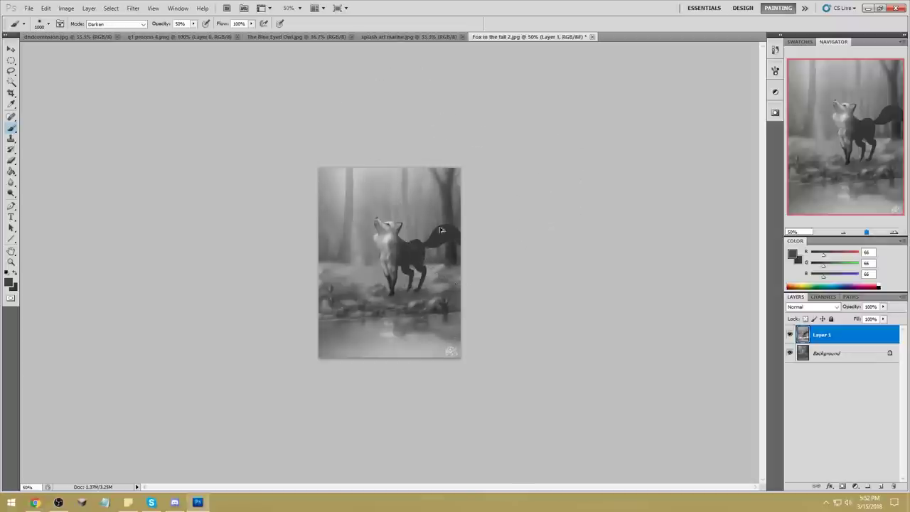
{"action": "key", "text": "r"}
{"action": "key", "text": "b"}
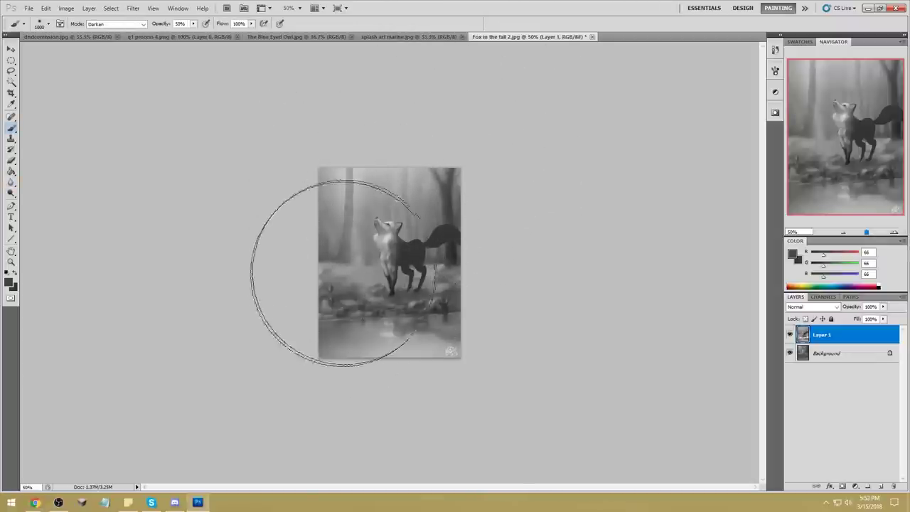
{"action": "key", "text": "m"}
{"action": "right_click", "coordinate": [404, 230]}
{"action": "left_click", "coordinate": [427, 234]}
{"action": "key", "text": "r"}
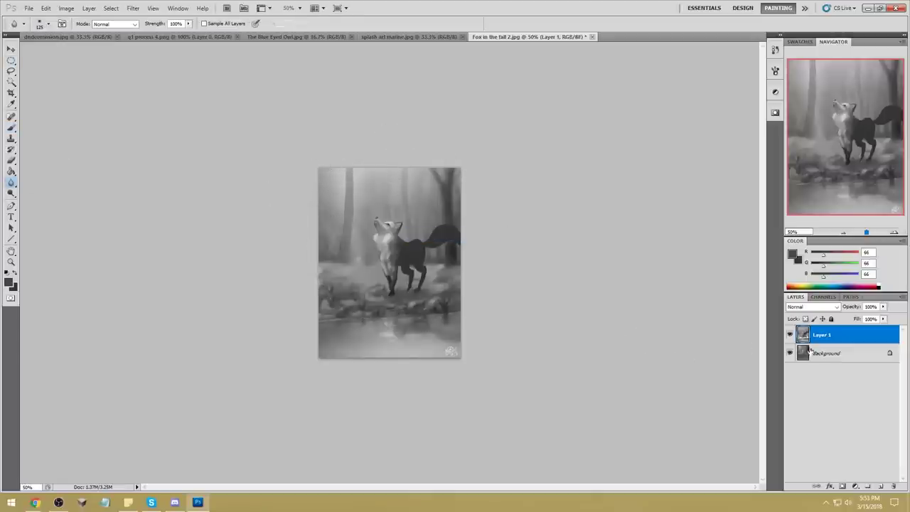
Compare the painting with its new tree trunks against the original by toggling Layer 1, leaving it shown.
{"action": "left_click", "coordinate": [789, 335]}
{"action": "left_click", "coordinate": [789, 335]}
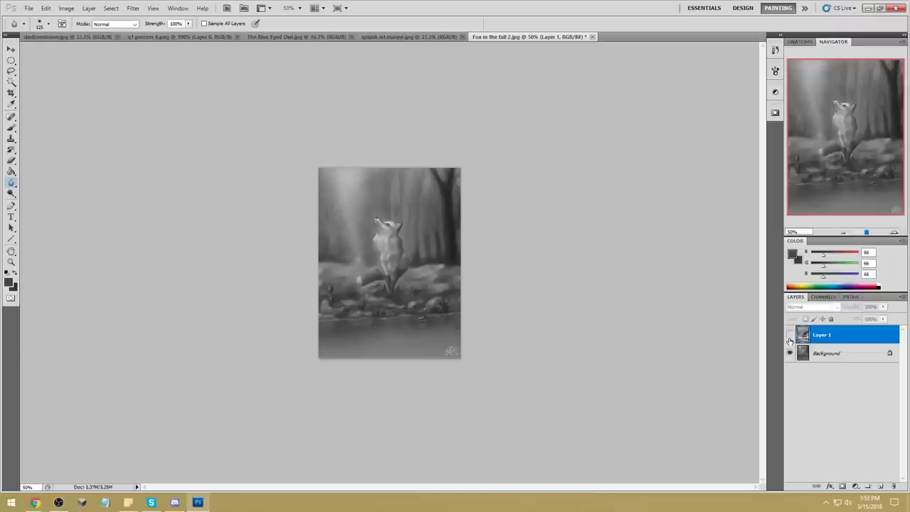
{"action": "left_click", "coordinate": [789, 334]}
{"action": "left_click", "coordinate": [789, 335]}
{"action": "left_click", "coordinate": [789, 334]}
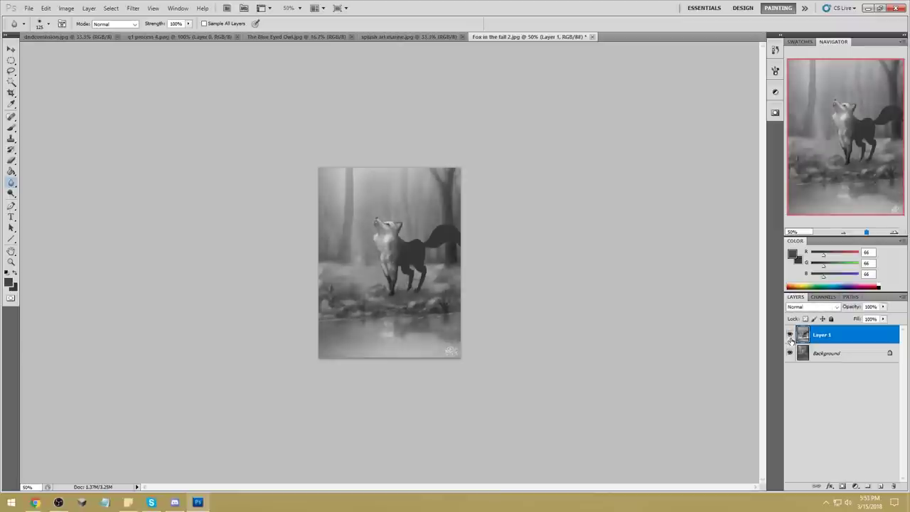
{"action": "left_click", "coordinate": [789, 336]}
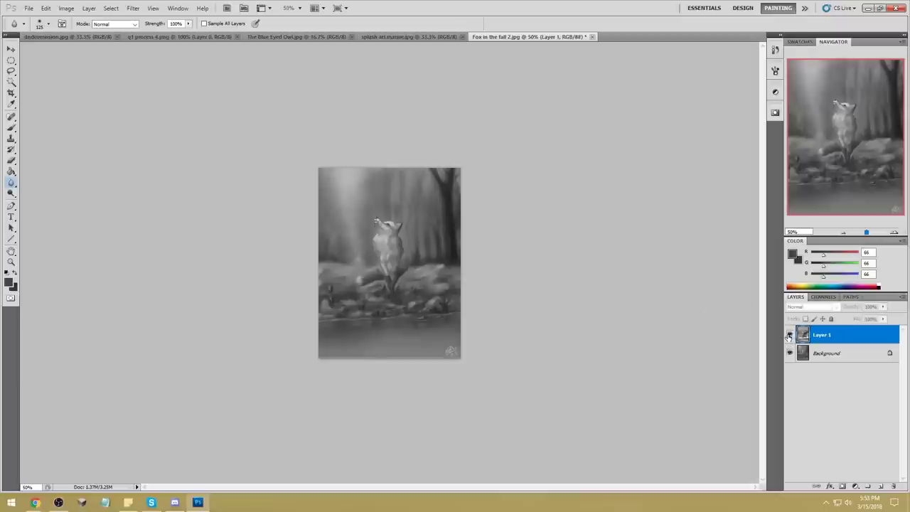
{"action": "left_click", "coordinate": [790, 337]}
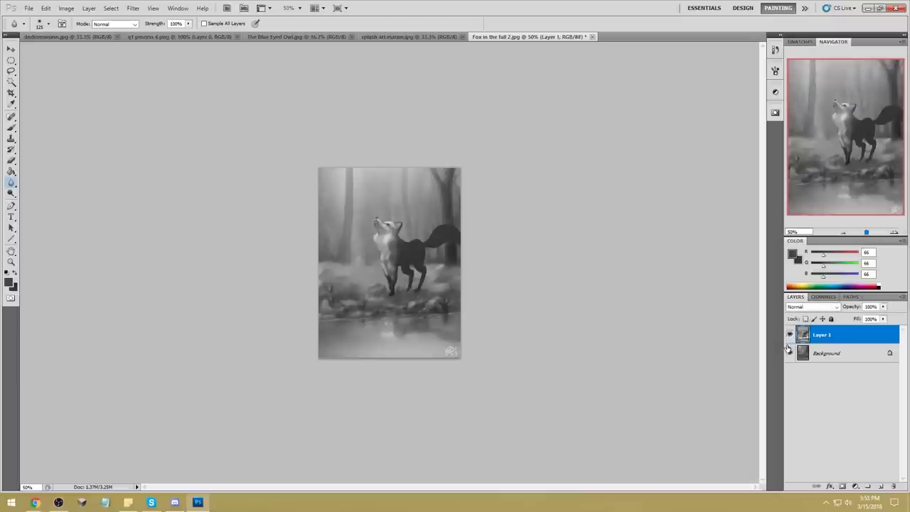
{"action": "left_click", "coordinate": [789, 336]}
{"action": "left_click", "coordinate": [790, 336]}
Merge Layer 1 down into the background and close Fox in the fall 2.jpg, saving the changes as JPEG.
{"action": "right_click", "coordinate": [811, 335]}
{"action": "left_click", "coordinate": [839, 307]}
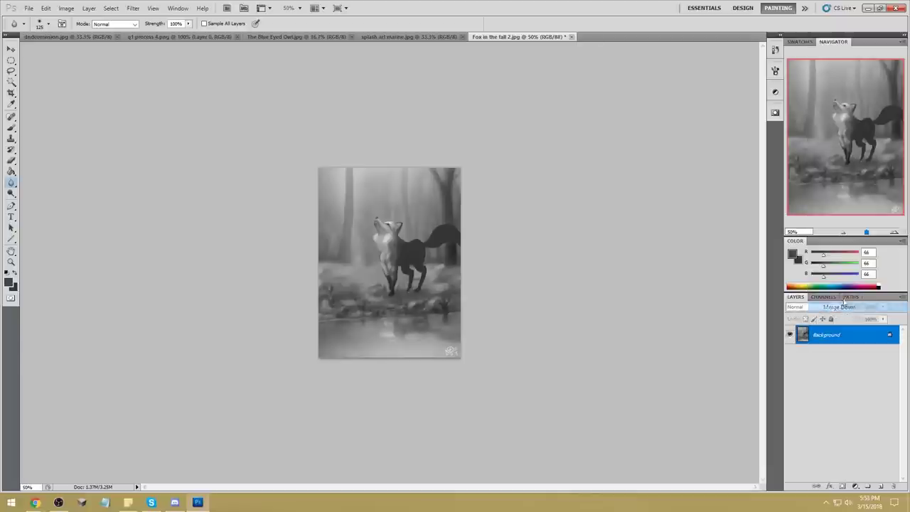
{"action": "left_click", "coordinate": [571, 36]}
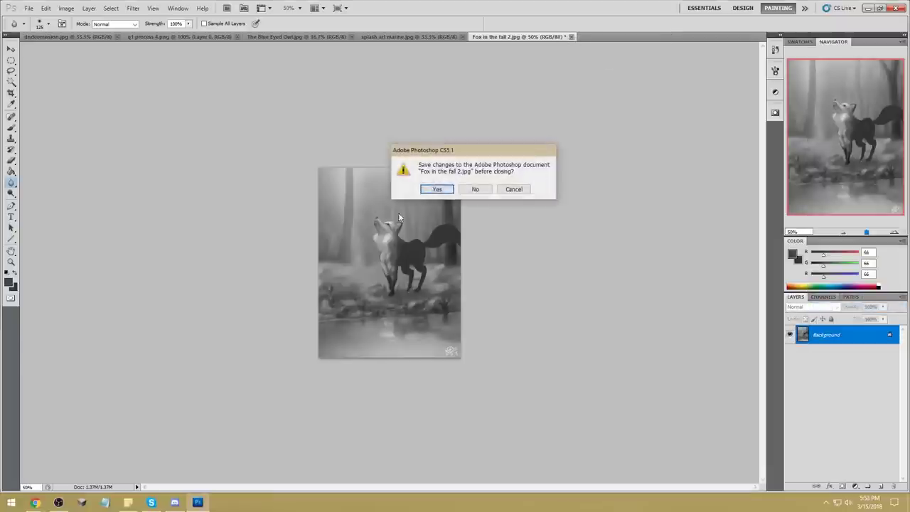
{"action": "left_click", "coordinate": [439, 189]}
{"action": "left_click", "coordinate": [508, 139]}
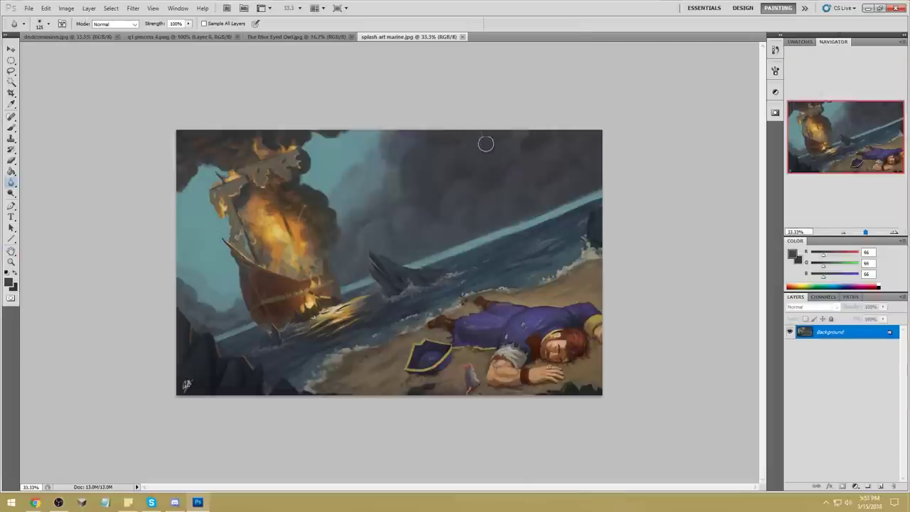
Switch to dndcomission.jpg and set up a smaller textured brush in Normal mode at 100% opacity.
{"action": "left_click", "coordinate": [76, 37]}
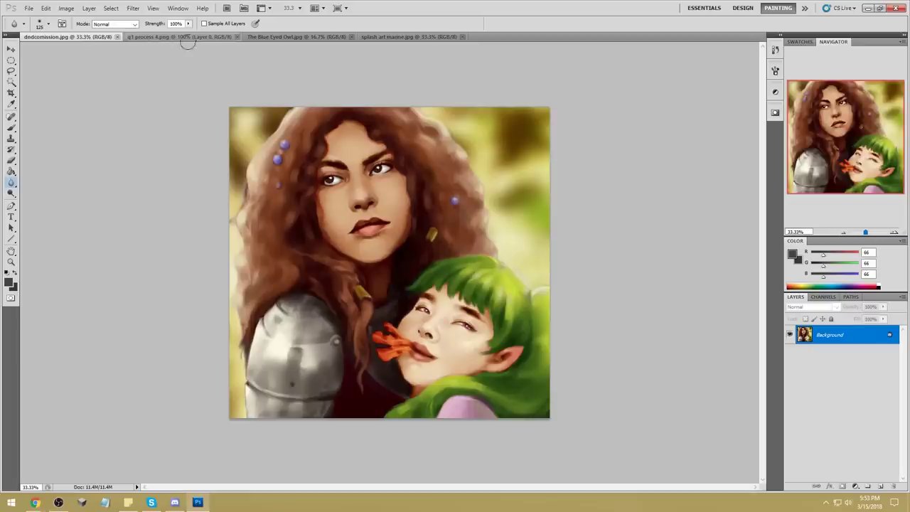
{"action": "key", "text": "b"}
{"action": "right_click", "coordinate": [445, 246]}
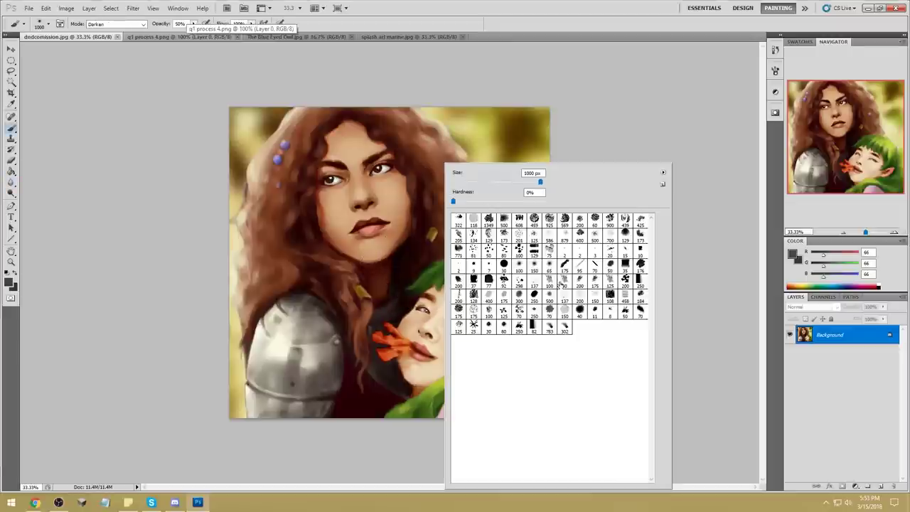
{"action": "left_click", "coordinate": [565, 281]}
{"action": "left_click", "coordinate": [607, 124]}
{"action": "left_click", "coordinate": [114, 23]}
{"action": "left_click", "coordinate": [99, 29]}
{"action": "key", "text": "0"}
Paint out the orange-red shape at the green-haired character's mouth with sampled skin tones and the dark clothing colour (RGB 33, 19, 19).
{"action": "left_click", "coordinate": [406, 332], "text": "alt"}
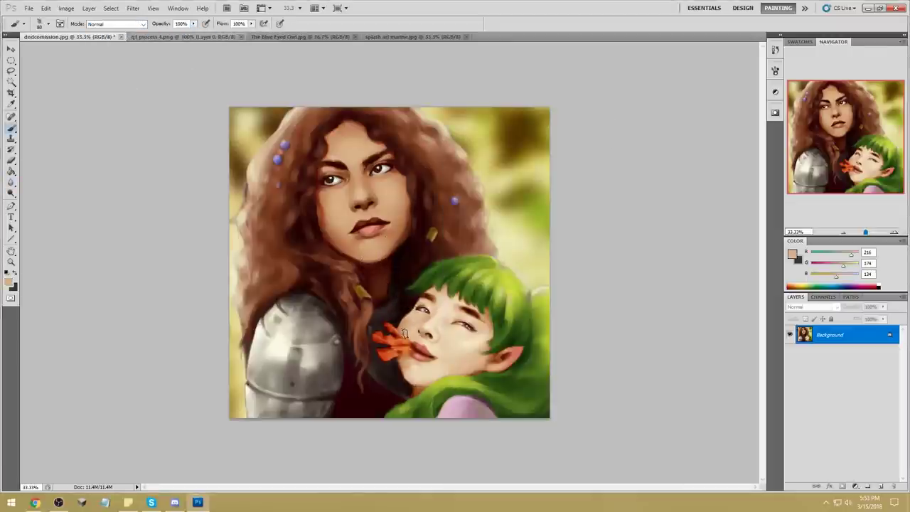
{"action": "left_click", "coordinate": [403, 330], "text": "alt"}
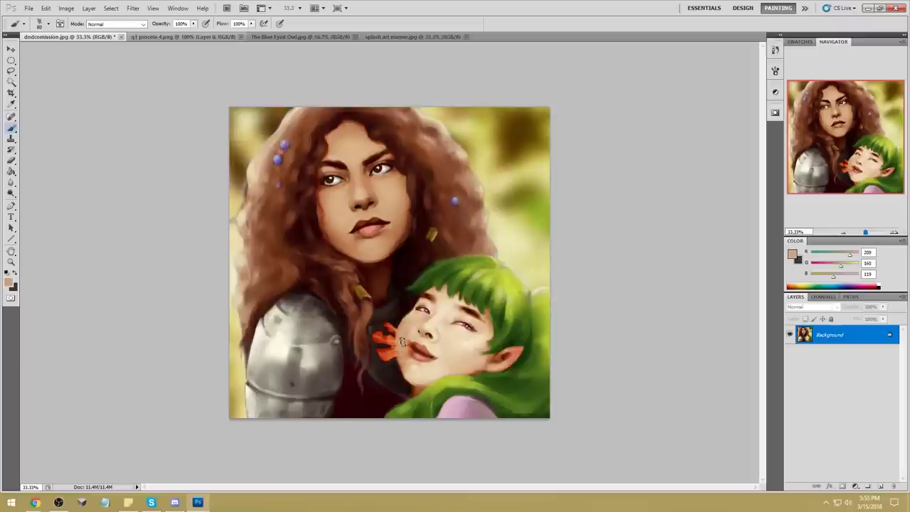
{"action": "left_click", "coordinate": [394, 316], "text": "alt"}
{"action": "mouse_move", "coordinate": [394, 318]}
{"action": "left_mouse_down"}
{"action": "mouse_move", "coordinate": [390, 361]}
{"action": "mouse_move", "coordinate": [392, 319]}
{"action": "mouse_move", "coordinate": [375, 343]}
{"action": "left_mouse_up"}
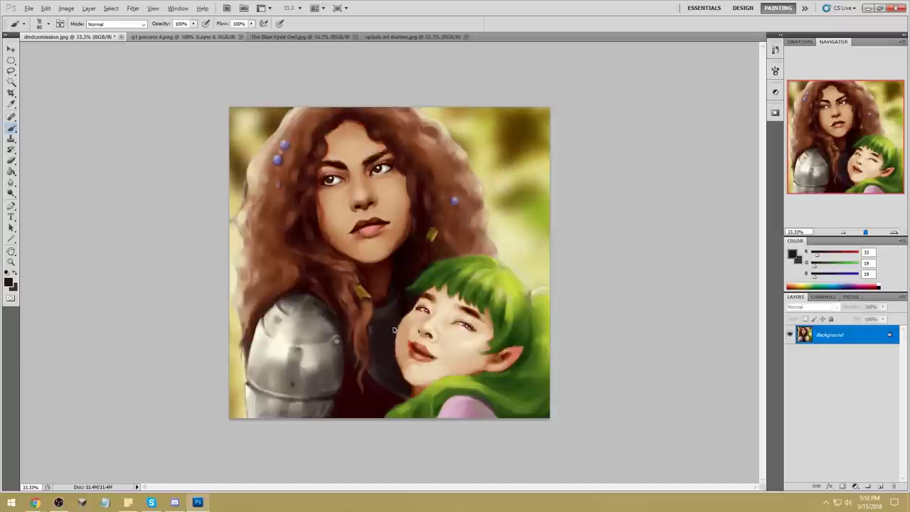
{"action": "mouse_move", "coordinate": [392, 371]}
{"action": "left_mouse_down"}
{"action": "mouse_move", "coordinate": [386, 339]}
{"action": "mouse_move", "coordinate": [390, 356]}
{"action": "left_mouse_up"}
Refine the green-haired character's lips with sampled skin, lip red (RGB 167, 72, 42) and dark mouth-line (RGB 73, 21, 9) colours.
{"action": "left_click", "coordinate": [412, 315], "text": "alt"}
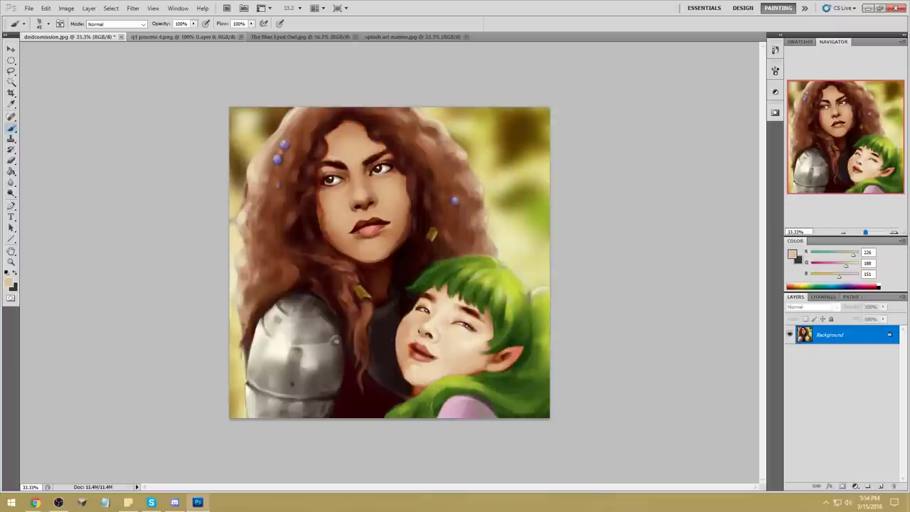
{"action": "left_click", "coordinate": [410, 348], "text": "alt"}
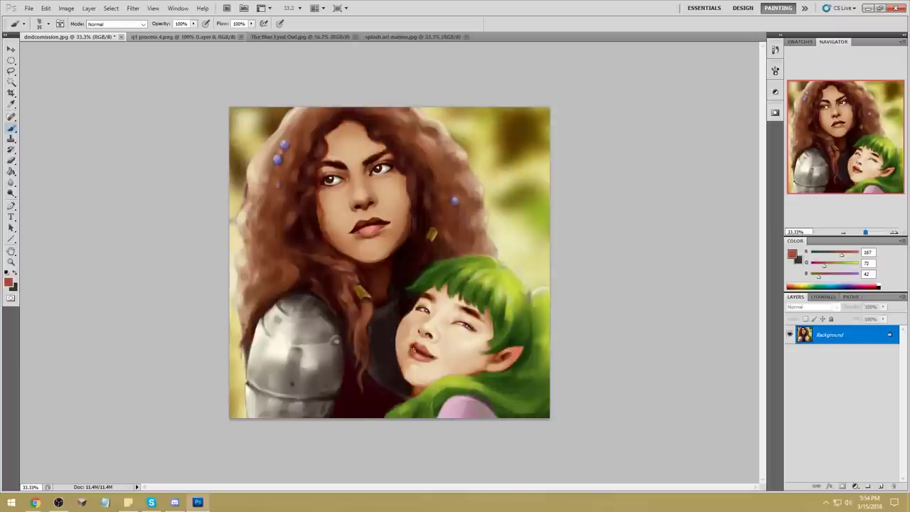
{"action": "left_click", "coordinate": [421, 348], "text": "alt"}
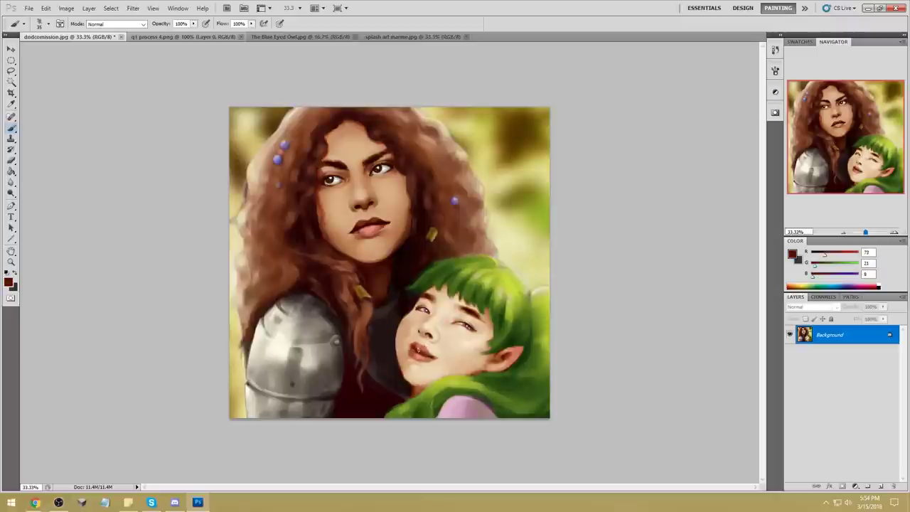
{"action": "key", "text": "alt"}
{"action": "left_click", "coordinate": [422, 348], "text": "alt"}
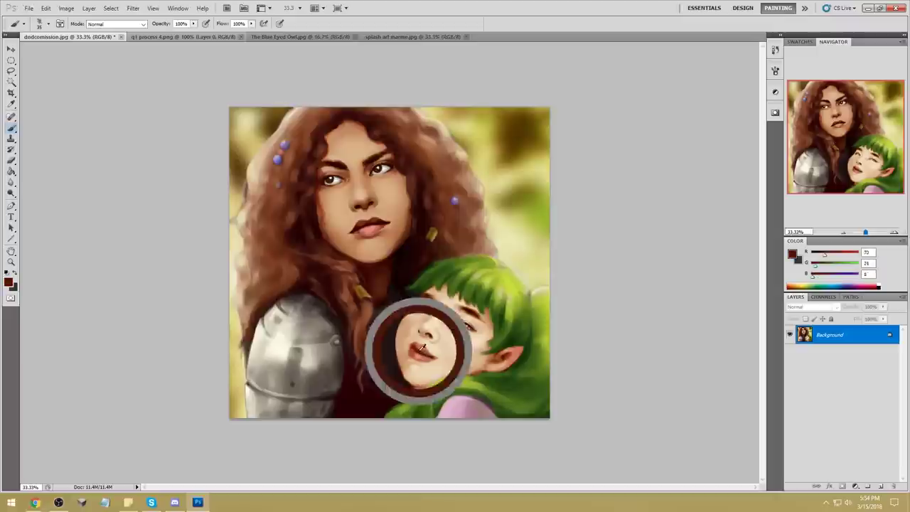
{"action": "left_click", "coordinate": [423, 348], "text": "alt"}
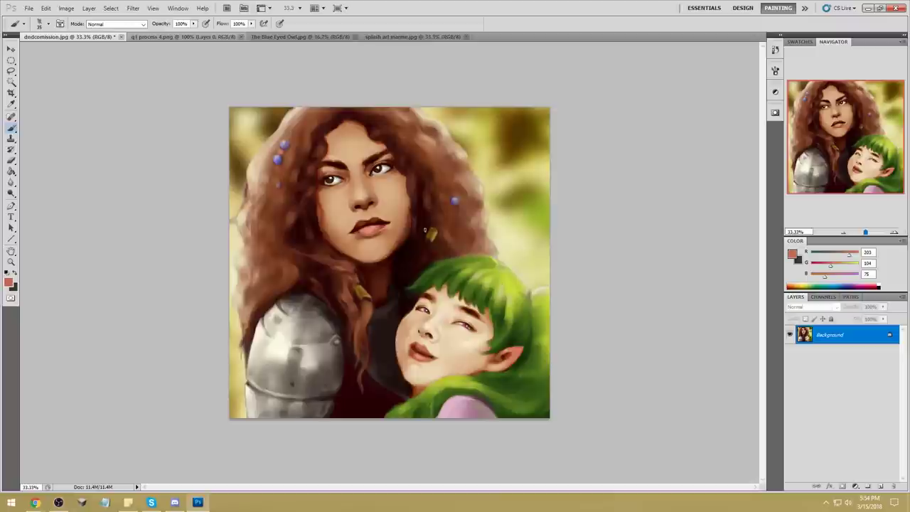
Darken the pale outer curls on both sides of the curly hair using a 250 px Darken brush and sampled brown (RGB 138, 71, 42).
{"action": "left_click", "coordinate": [283, 213], "text": "alt"}
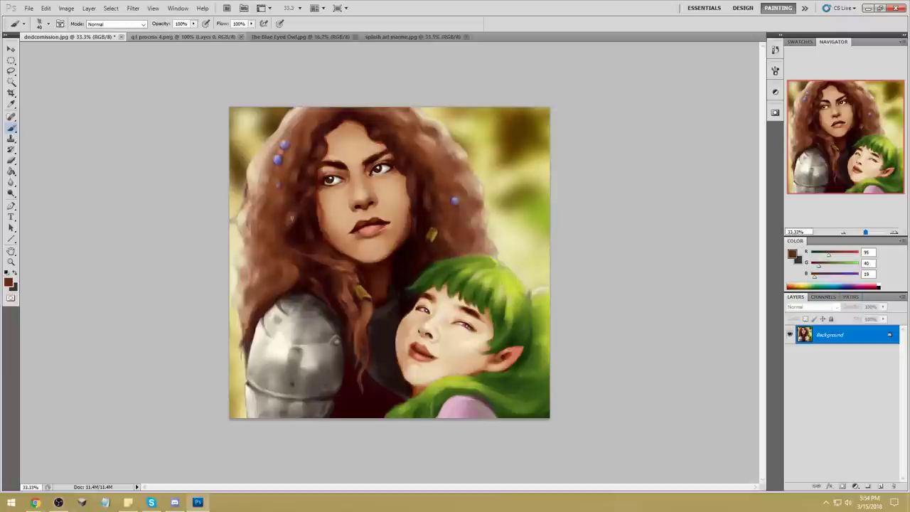
{"action": "left_click", "coordinate": [128, 24]}
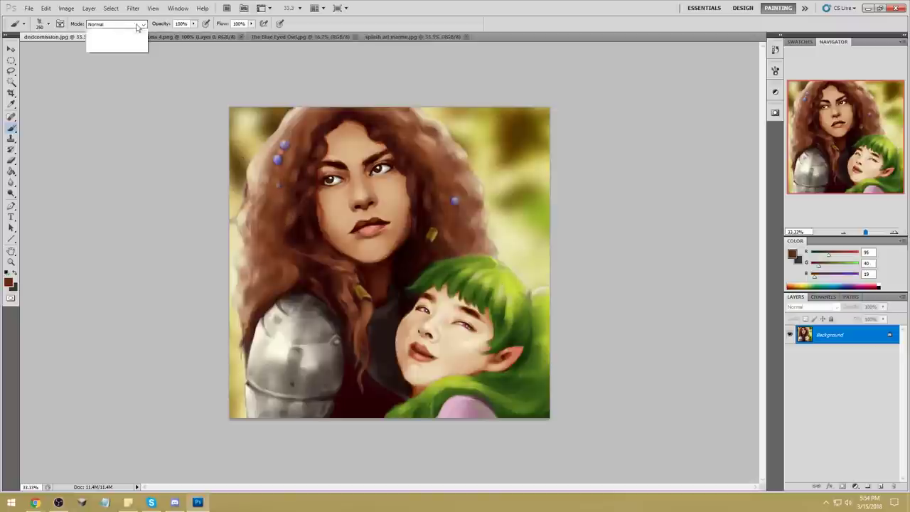
{"action": "left_click", "coordinate": [99, 71]}
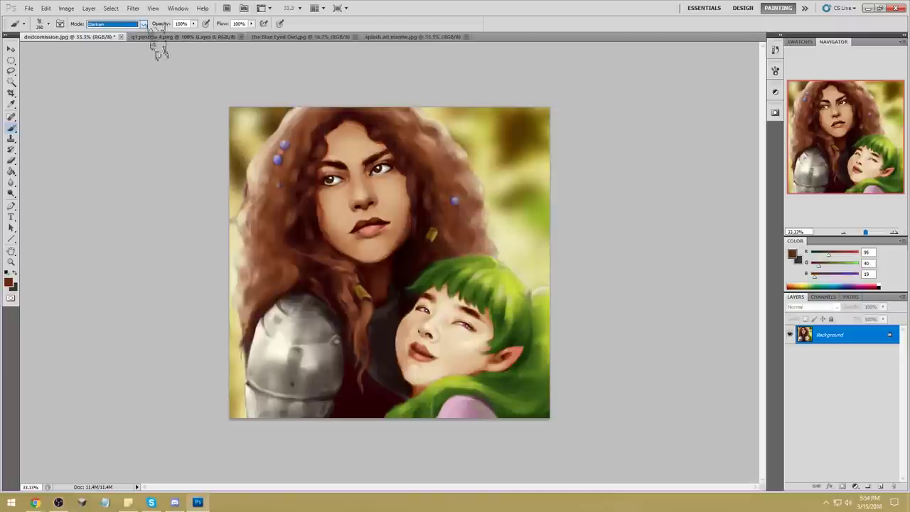
{"action": "left_click", "coordinate": [294, 145], "text": "alt"}
{"action": "mouse_move", "coordinate": [314, 122]}
{"action": "left_mouse_down"}
{"action": "mouse_move", "coordinate": [279, 184]}
{"action": "mouse_move", "coordinate": [303, 128]}
{"action": "mouse_move", "coordinate": [267, 172]}
{"action": "mouse_move", "coordinate": [258, 305]}
{"action": "left_mouse_up"}
{"action": "left_click_drag", "start_coordinate": [390, 126], "coordinate": [410, 135]}
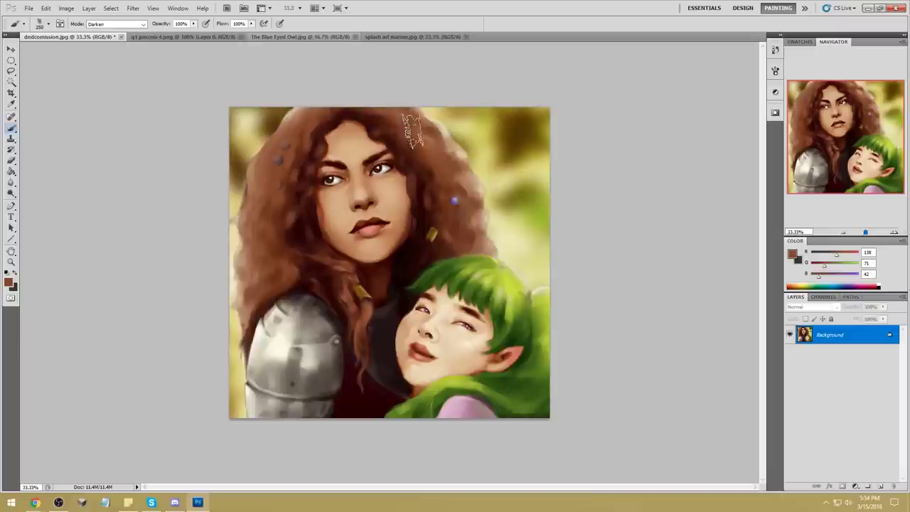
{"action": "mouse_move", "coordinate": [417, 134]}
{"action": "left_mouse_down"}
{"action": "mouse_move", "coordinate": [462, 197]}
{"action": "mouse_move", "coordinate": [466, 240]}
{"action": "left_mouse_up"}
Tone down the remaining light curls on the hair's left side with a 150 px brush and sampled brown (RGB 142, 76, 47).
{"action": "key", "text": "bracketleft"}
{"action": "key", "text": "bracketleft"}
{"action": "key", "text": "bracketleft"}
{"action": "left_click", "coordinate": [308, 114], "text": "alt"}
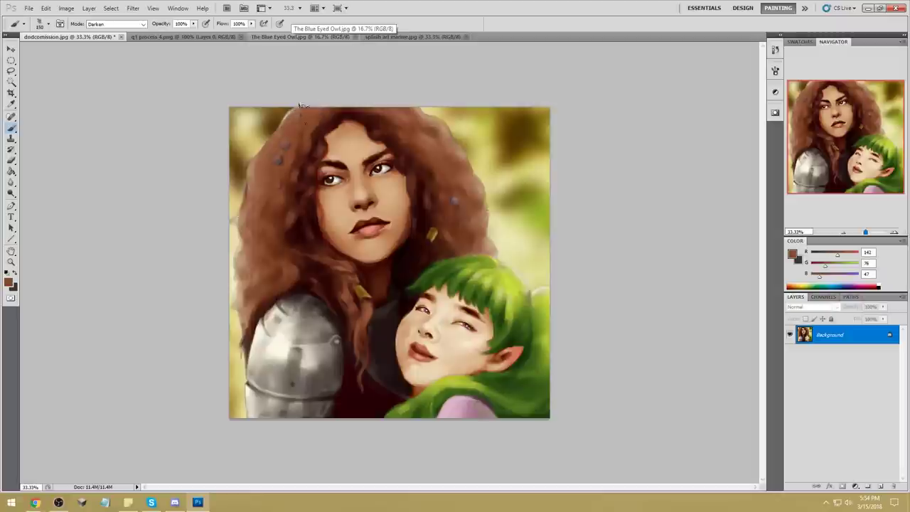
{"action": "left_click_drag", "start_coordinate": [275, 139], "coordinate": [254, 203]}
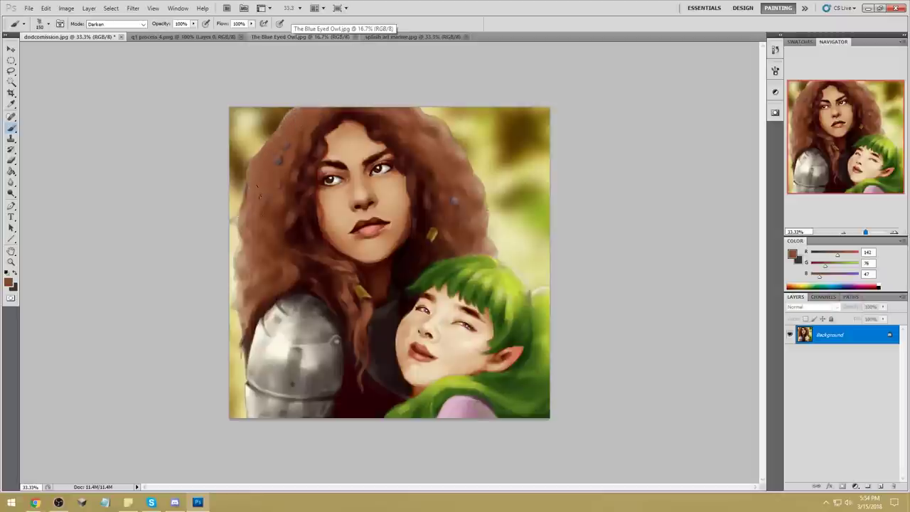
Try a dark brown stroke (RGB 63, 24, 9) in the left side of the curly hair and undo it.
{"action": "left_click", "coordinate": [427, 175], "text": "alt"}
{"action": "key", "text": "bracketright"}
{"action": "mouse_move", "coordinate": [263, 186]}
{"action": "left_mouse_down"}
{"action": "mouse_move", "coordinate": [253, 221]}
{"action": "mouse_move", "coordinate": [258, 187]}
{"action": "mouse_move", "coordinate": [262, 207]}
{"action": "mouse_move", "coordinate": [263, 197]}
{"action": "mouse_move", "coordinate": [253, 180]}
{"action": "left_mouse_up"}
{"action": "key", "text": "bracketleft"}
{"action": "key", "text": "bracketleft"}
{"action": "key", "text": "bracketleft"}
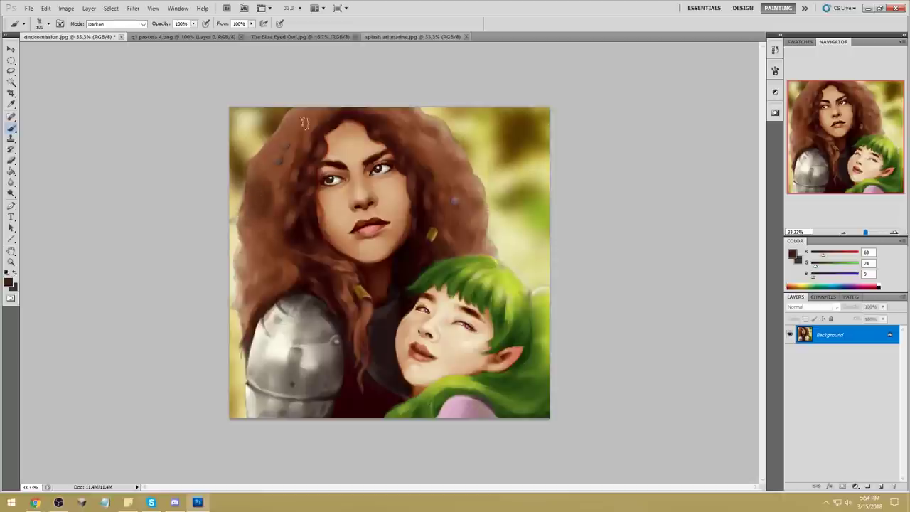
{"action": "key", "text": "ctrl+z"}
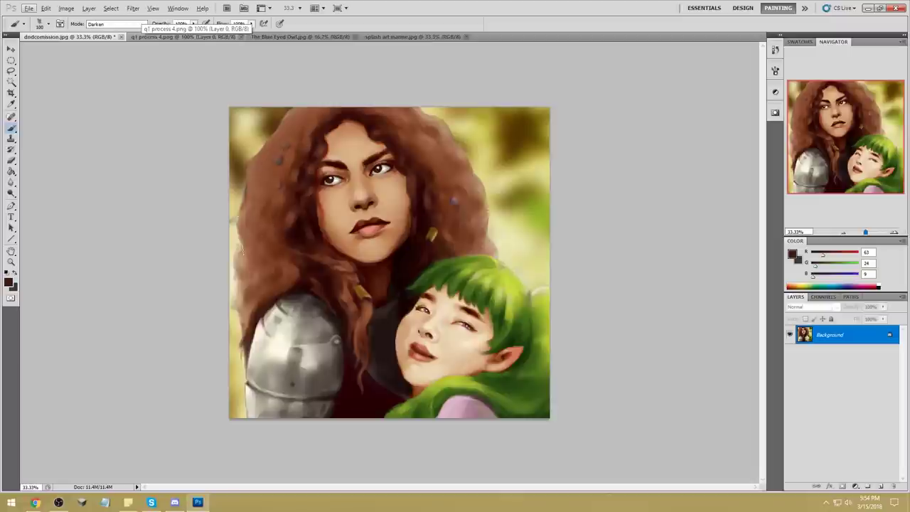
Return the brush to Normal mode and paint dark brown strands (RGB 78, 29, 15) into the hair's right side.
{"action": "left_click", "coordinate": [305, 153], "text": "alt"}
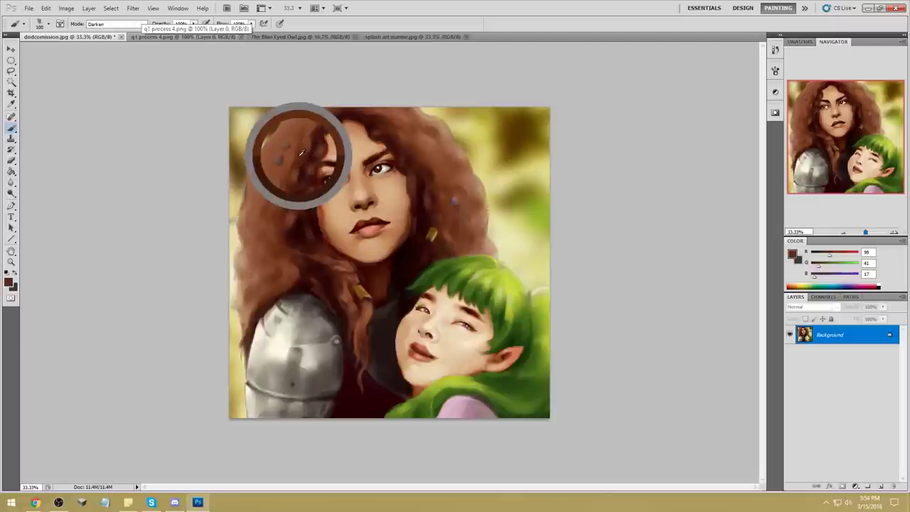
{"action": "left_click", "coordinate": [291, 193], "text": "alt"}
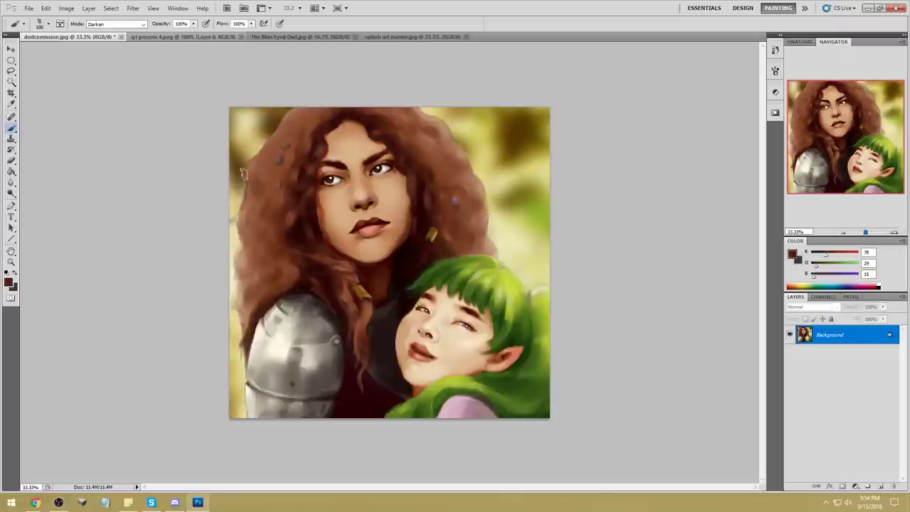
{"action": "left_click", "coordinate": [114, 23]}
{"action": "left_click", "coordinate": [118, 38]}
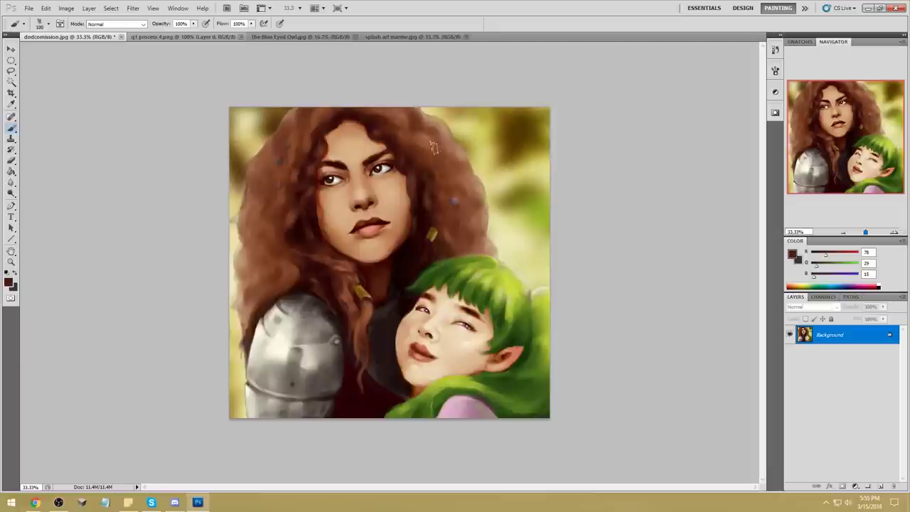
{"action": "left_click_drag", "start_coordinate": [462, 182], "coordinate": [470, 210]}
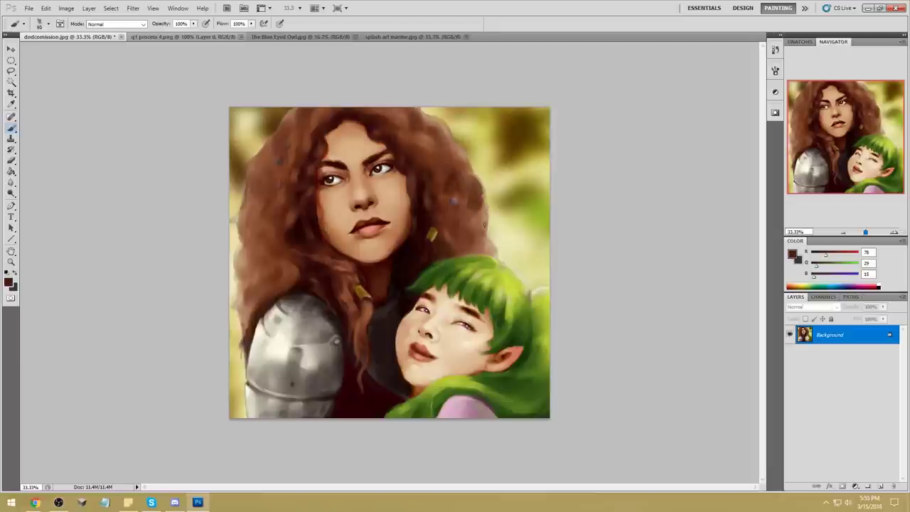
Paint dark brown strands down the left side of the curly hair with a 100 px brush.
{"action": "key", "text": "bracketright"}
{"action": "key", "text": "bracketright"}
{"action": "key", "text": "bracketright"}
{"action": "key", "text": "bracketright"}
{"action": "key", "text": "bracketright"}
{"action": "key", "text": "bracketright"}
{"action": "key", "text": "bracketleft"}
{"action": "left_click_drag", "start_coordinate": [255, 199], "coordinate": [247, 274]}
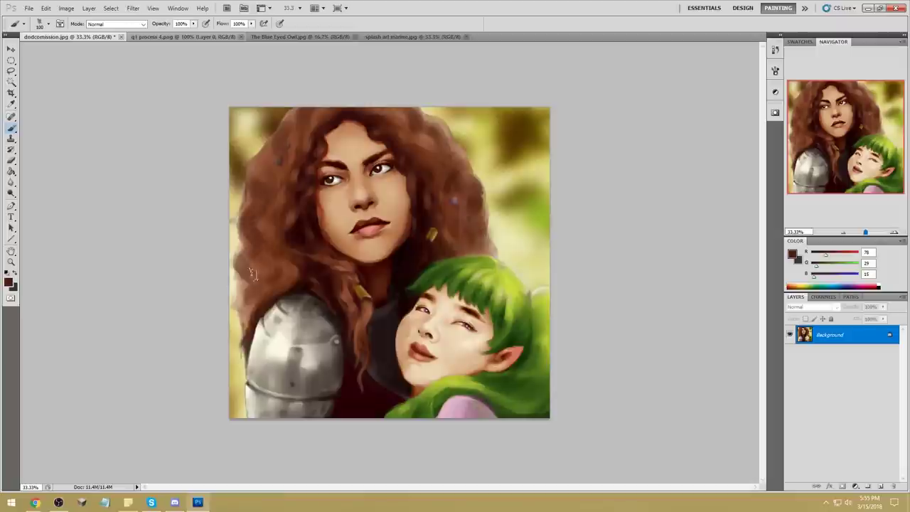
Add finer strands around the upper curls with a 45 px brush in sampled deep brown (RGB 60, 16, 13), covering the beads on the left.
{"action": "key", "text": "bracketleft"}
{"action": "key", "text": "bracketleft"}
{"action": "key", "text": "bracketleft"}
{"action": "key", "text": "bracketleft"}
{"action": "key", "text": "bracketleft"}
{"action": "key", "text": "bracketleft"}
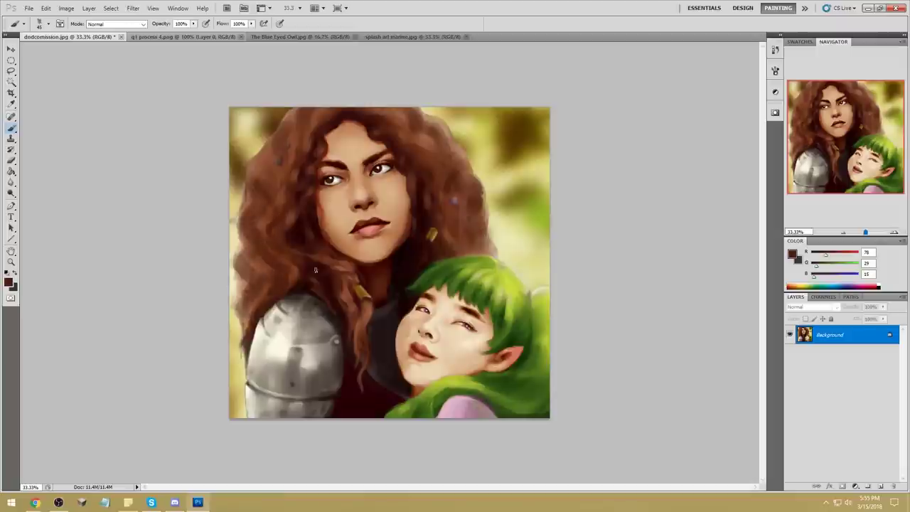
{"action": "left_click", "coordinate": [432, 200], "text": "alt"}
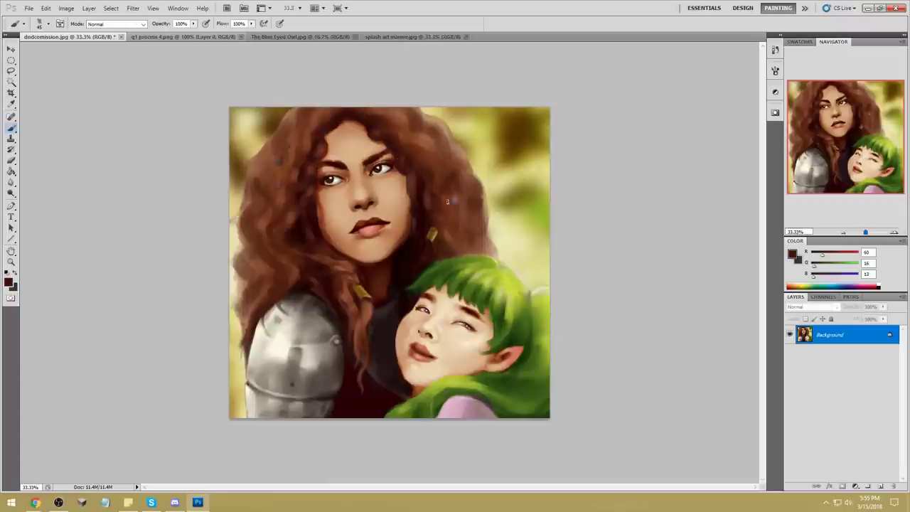
{"action": "left_click_drag", "start_coordinate": [416, 134], "coordinate": [434, 161]}
{"action": "left_click_drag", "start_coordinate": [291, 165], "coordinate": [291, 139]}
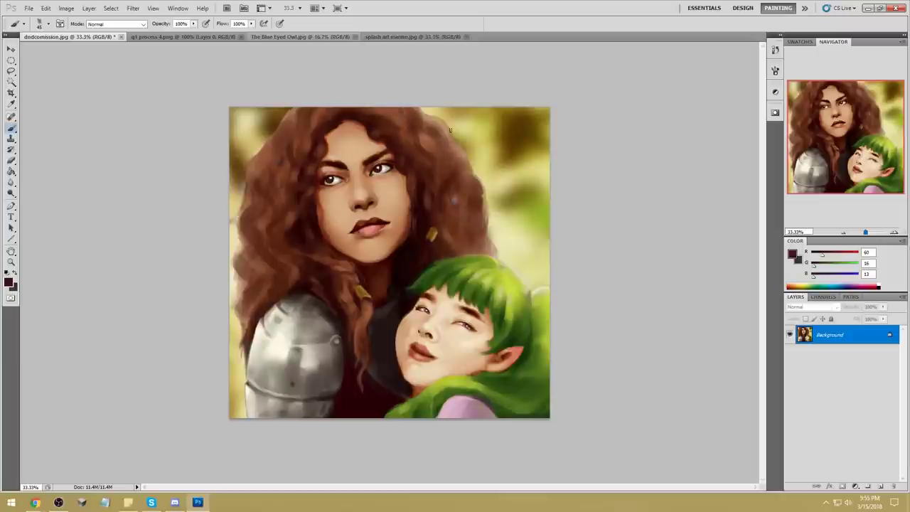
Deepen the lower right edge of the curly hair with a 125 px brush, undoing the first stroke and repainting it.
{"action": "key", "text": "bracketright"}
{"action": "key", "text": "bracketright"}
{"action": "key", "text": "bracketright"}
{"action": "key", "text": "bracketright"}
{"action": "left_click_drag", "start_coordinate": [477, 248], "coordinate": [471, 217]}
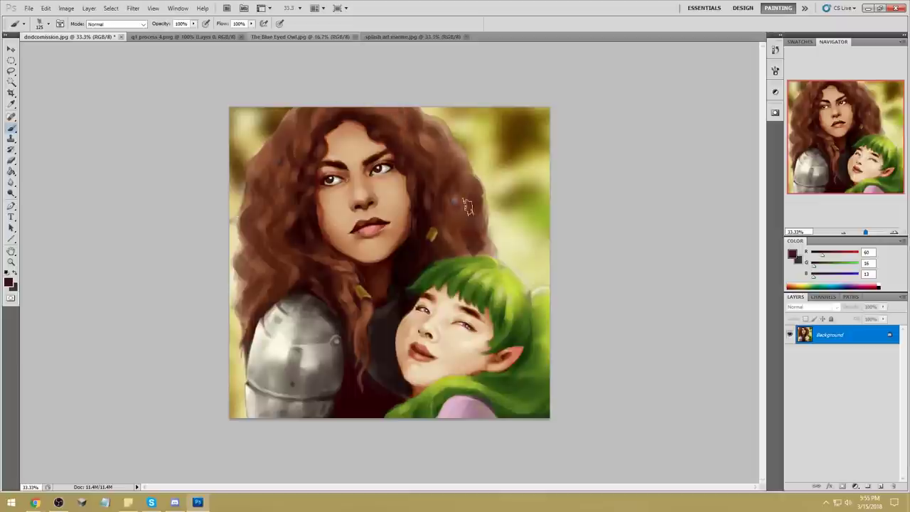
{"action": "key", "text": "ctrl+z"}
{"action": "left_click_drag", "start_coordinate": [480, 252], "coordinate": [478, 214]}
{"action": "key", "text": "ctrl+s"}
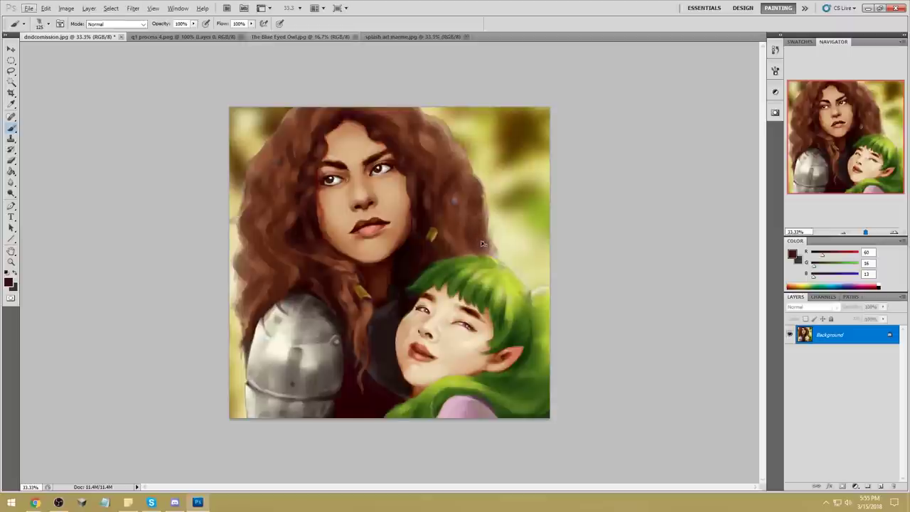
Blend the outer edges of the curly hair on both sides with the Smudge tool at 22% strength.
{"action": "left_click", "coordinate": [12, 184]}
{"action": "right_click", "coordinate": [13, 183]}
{"action": "left_click", "coordinate": [43, 204]}
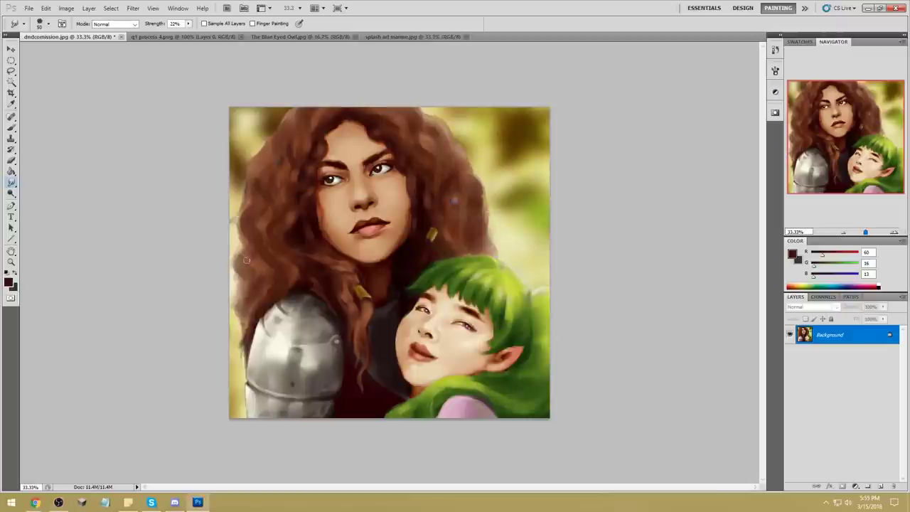
{"action": "left_click_drag", "start_coordinate": [235, 222], "coordinate": [248, 236]}
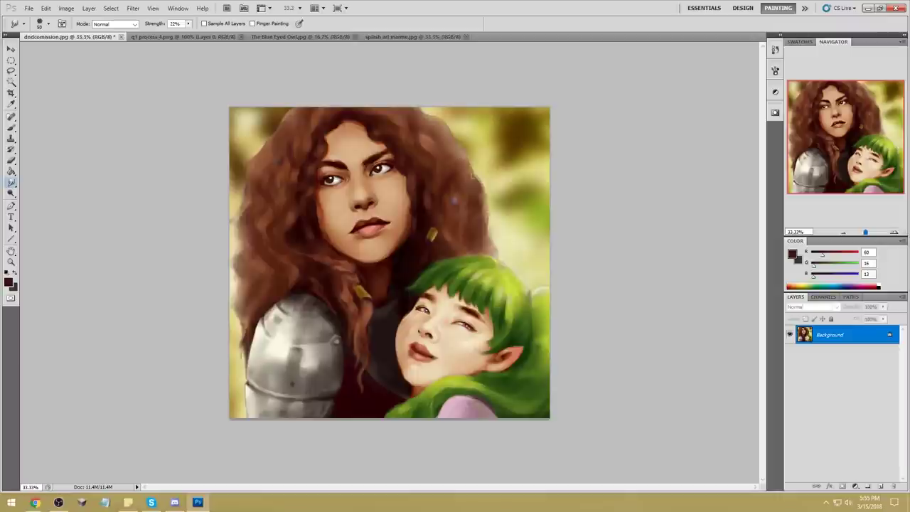
{"action": "left_click_drag", "start_coordinate": [481, 205], "coordinate": [488, 233]}
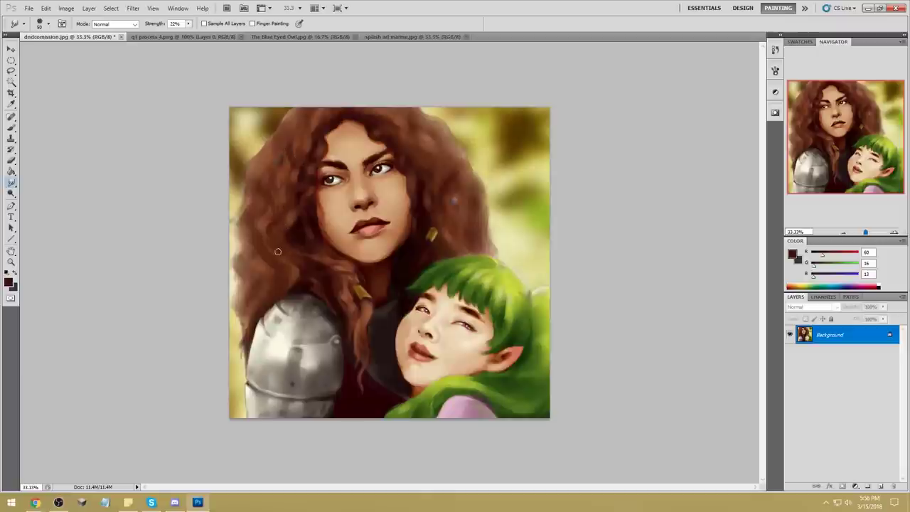
Add a new layer for brush painting and set the foreground colour to pale cream (RGB 250, 247, 218).
{"action": "key", "text": "b"}
{"action": "left_click", "coordinate": [880, 487]}
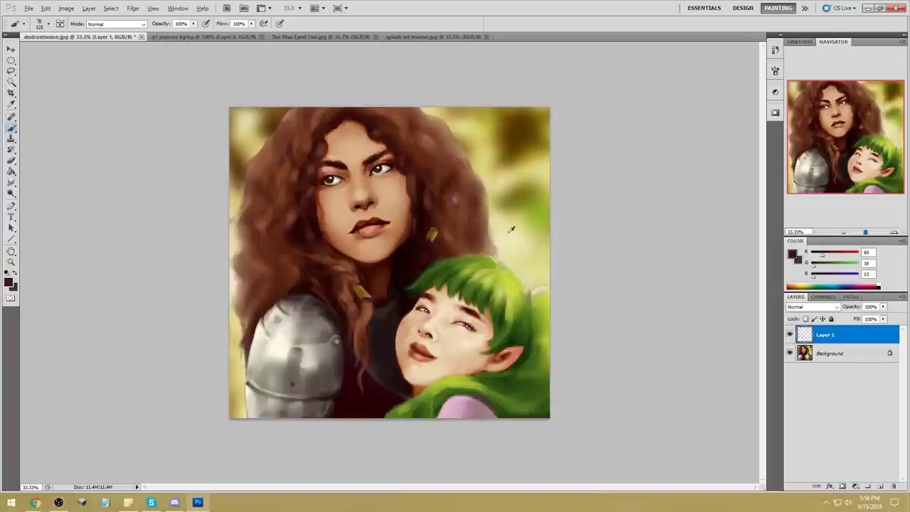
{"action": "left_click", "coordinate": [518, 231], "text": "alt"}
{"action": "left_click", "coordinate": [792, 254]}
{"action": "left_click", "coordinate": [667, 115]}
{"action": "left_click", "coordinate": [488, 194]}
{"action": "left_click_drag", "start_coordinate": [716, 164], "coordinate": [675, 124]}
{"action": "left_click_drag", "start_coordinate": [782, 224], "coordinate": [781, 217]}
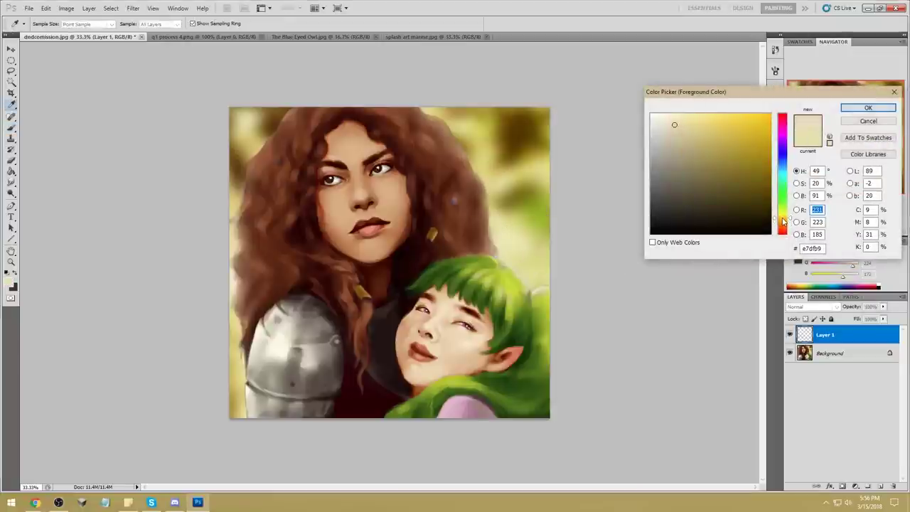
{"action": "left_click", "coordinate": [665, 117]}
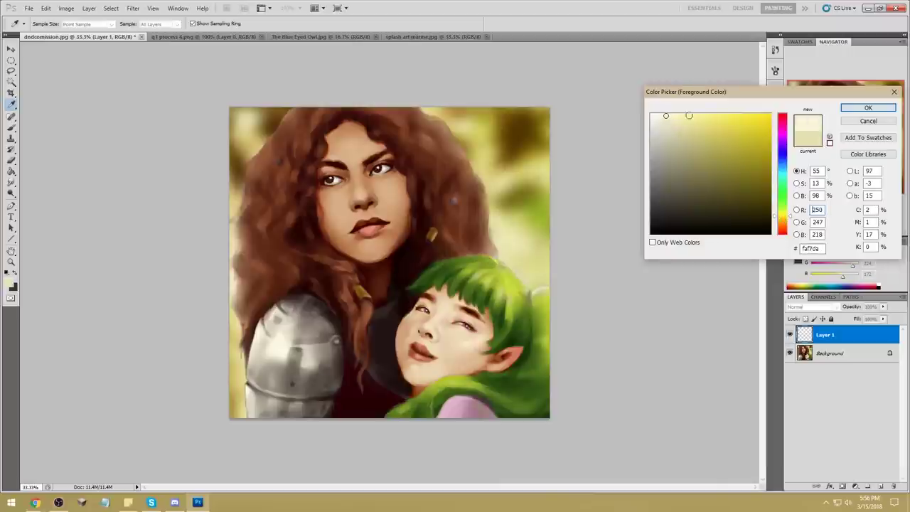
{"action": "left_click", "coordinate": [868, 108]}
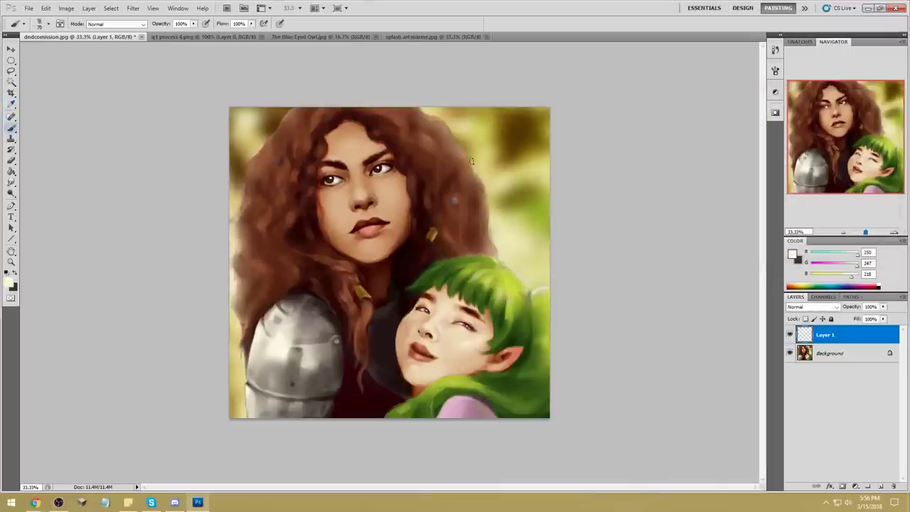
Paint a cream rim light along the outer right and left contours of the curly hair on Layer 1.
{"action": "mouse_move", "coordinate": [462, 148]}
{"action": "left_mouse_down"}
{"action": "mouse_move", "coordinate": [470, 178]}
{"action": "mouse_move", "coordinate": [488, 222]}
{"action": "left_mouse_up"}
{"action": "mouse_move", "coordinate": [467, 153]}
{"action": "left_mouse_down"}
{"action": "mouse_move", "coordinate": [444, 118]}
{"action": "mouse_move", "coordinate": [458, 138]}
{"action": "mouse_move", "coordinate": [440, 117]}
{"action": "left_mouse_up"}
{"action": "key", "text": "["}
{"action": "mouse_move", "coordinate": [274, 134]}
{"action": "left_mouse_down"}
{"action": "mouse_move", "coordinate": [248, 175]}
{"action": "mouse_move", "coordinate": [243, 212]}
{"action": "mouse_move", "coordinate": [247, 186]}
{"action": "left_mouse_up"}
{"action": "left_click_drag", "start_coordinate": [278, 125], "coordinate": [286, 112]}
{"action": "left_click_drag", "start_coordinate": [485, 199], "coordinate": [489, 223]}
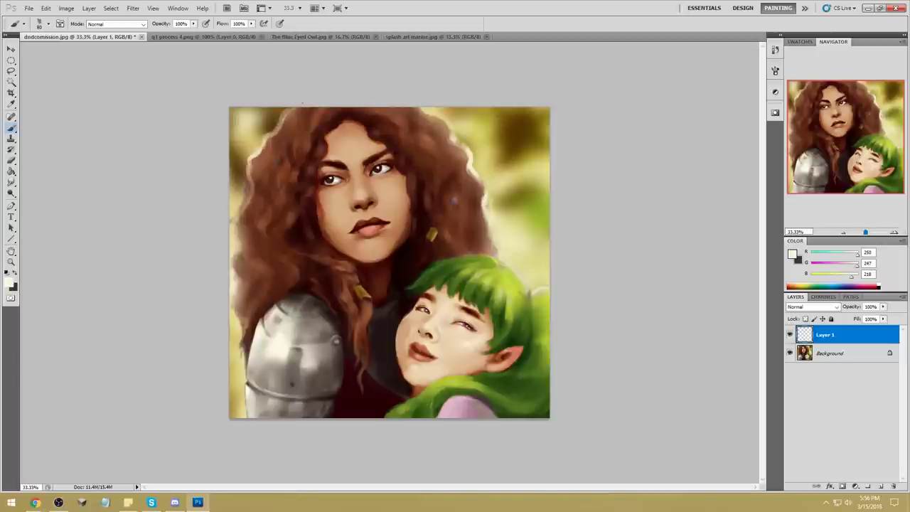
Shade the curly-haired character with a 400 px Darken brush at 48% opacity, using brown sampled from the hair (RGB 110, 49, 21).
{"action": "key", "text": "bracketright"}
{"action": "key", "text": "bracketright"}
{"action": "key", "text": "bracketright"}
{"action": "key", "text": "bracketright"}
{"action": "key", "text": "bracketright"}
{"action": "key", "text": "bracketright"}
{"action": "key", "text": "bracketright"}
{"action": "key", "text": "bracketright"}
{"action": "key", "text": "bracketright"}
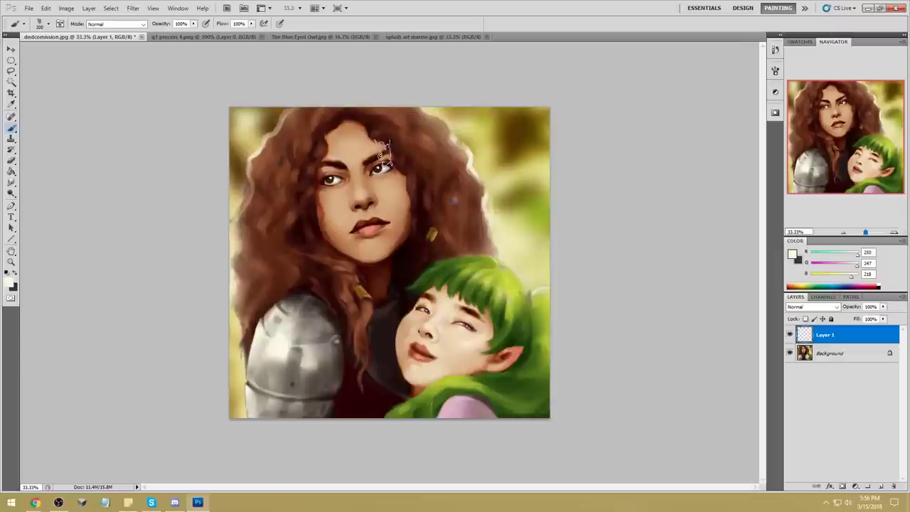
{"action": "left_click", "coordinate": [405, 124], "text": "alt"}
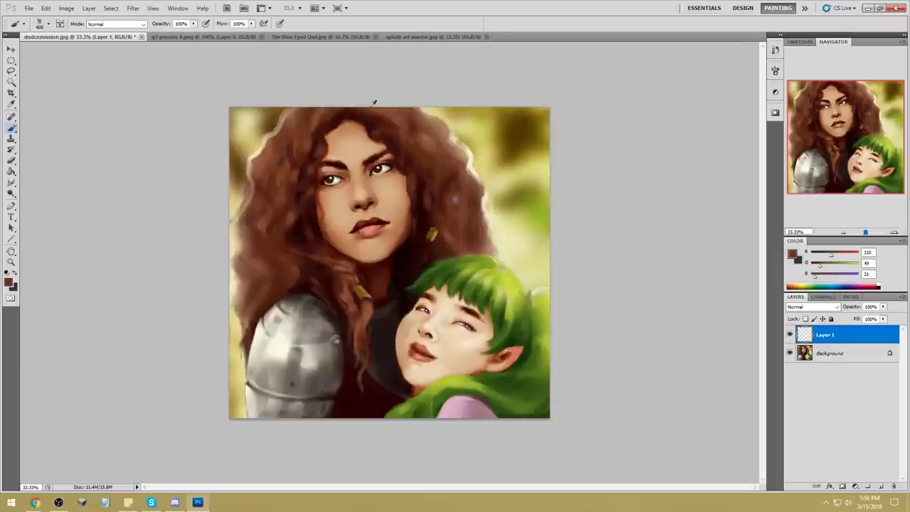
{"action": "left_click", "coordinate": [105, 25]}
{"action": "left_click", "coordinate": [100, 69]}
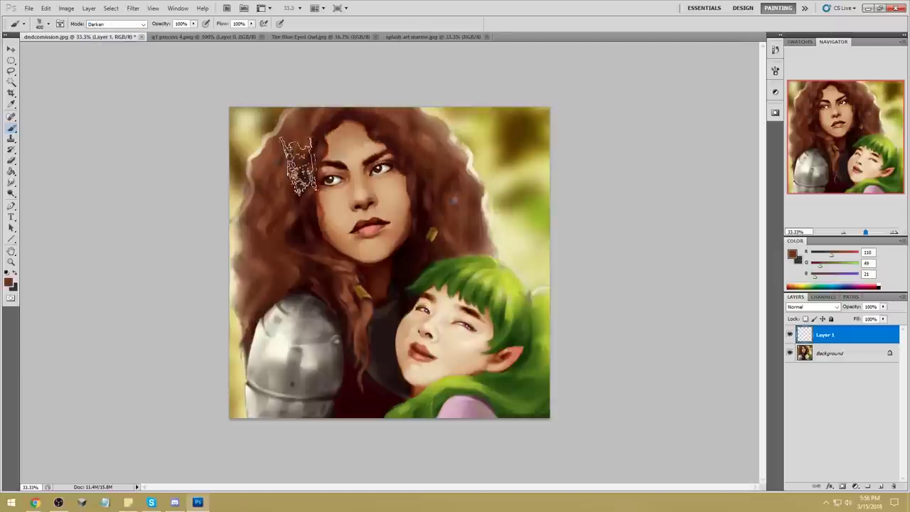
{"action": "key", "text": "4"}
{"action": "key", "text": "8"}
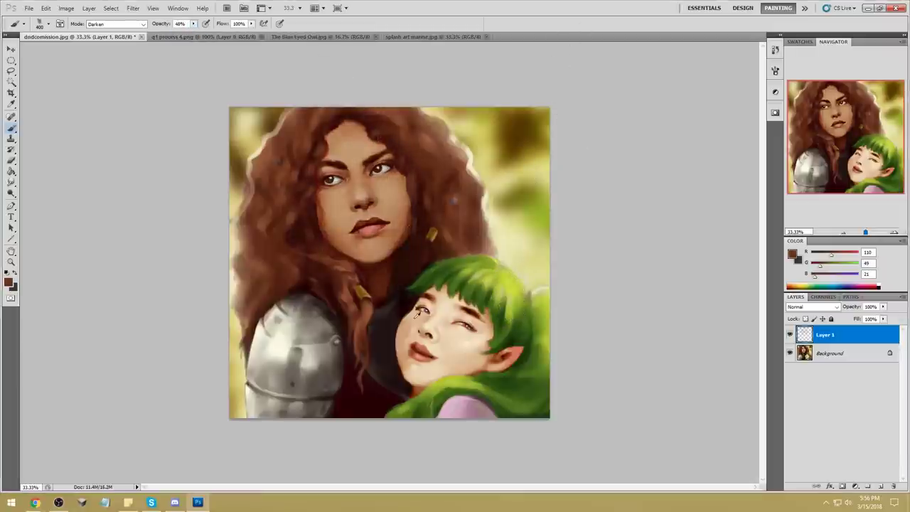
{"action": "left_click", "coordinate": [411, 323], "text": "alt"}
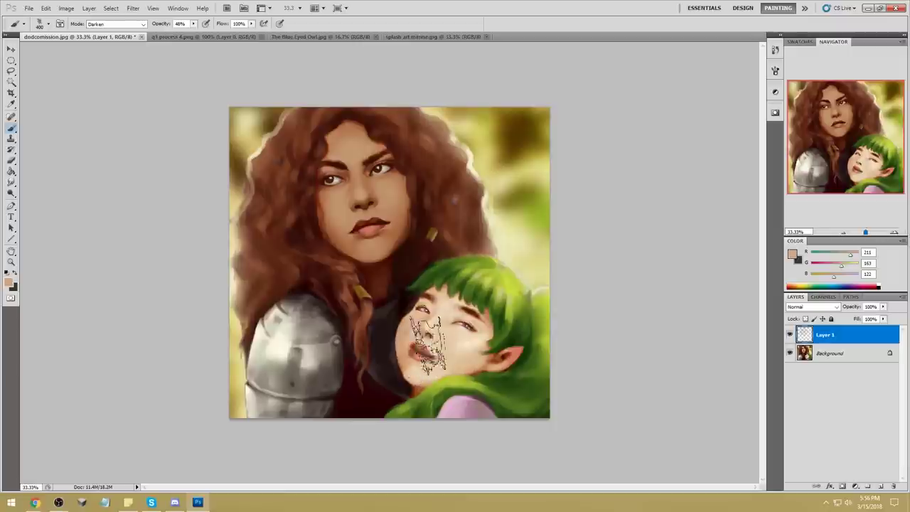
{"action": "right_click", "coordinate": [850, 338]}
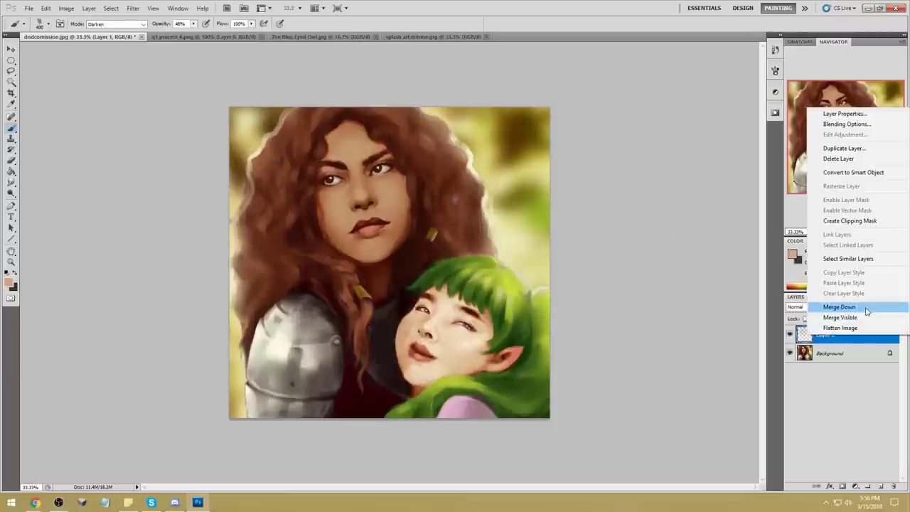
{"action": "left_click", "coordinate": [790, 311]}
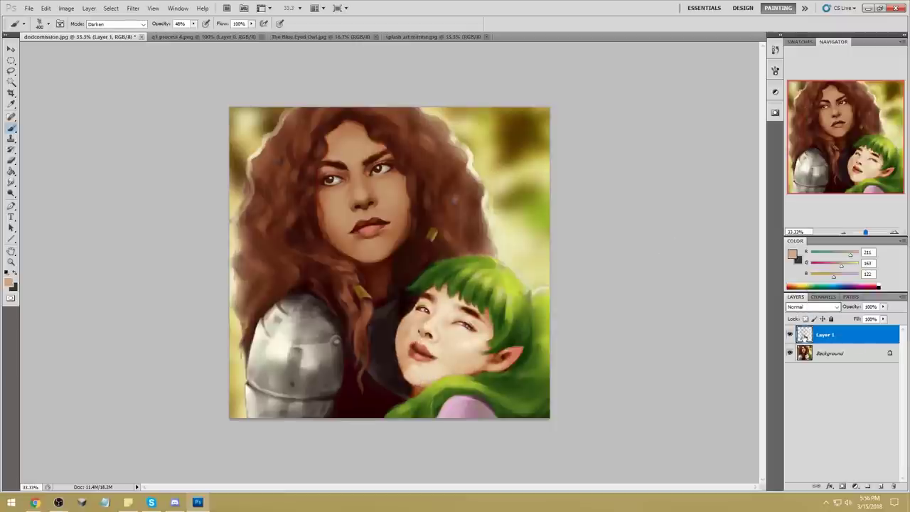
{"action": "key", "text": "ctrl+alt+z"}
Shade both characters' faces on the Background layer with the Darken brush using sampled brown and skin tones, and merge the layers into the Background.
{"action": "left_click", "coordinate": [832, 357]}
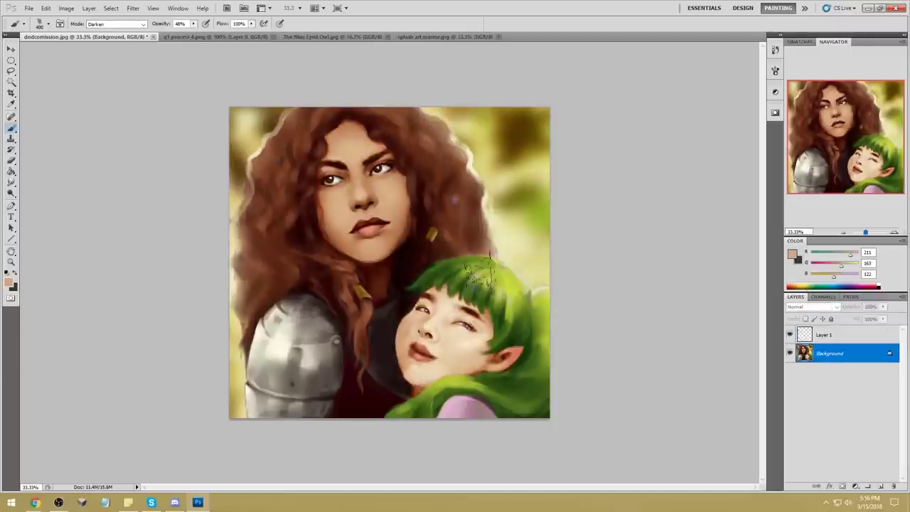
{"action": "left_click", "coordinate": [326, 129], "text": "alt"}
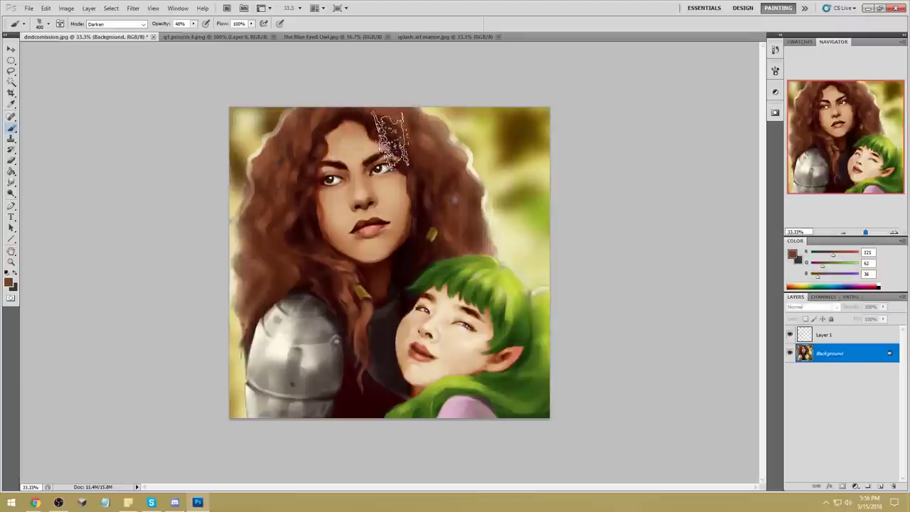
{"action": "left_click_drag", "start_coordinate": [391, 194], "coordinate": [377, 267]}
{"action": "left_click", "coordinate": [405, 323], "text": "alt"}
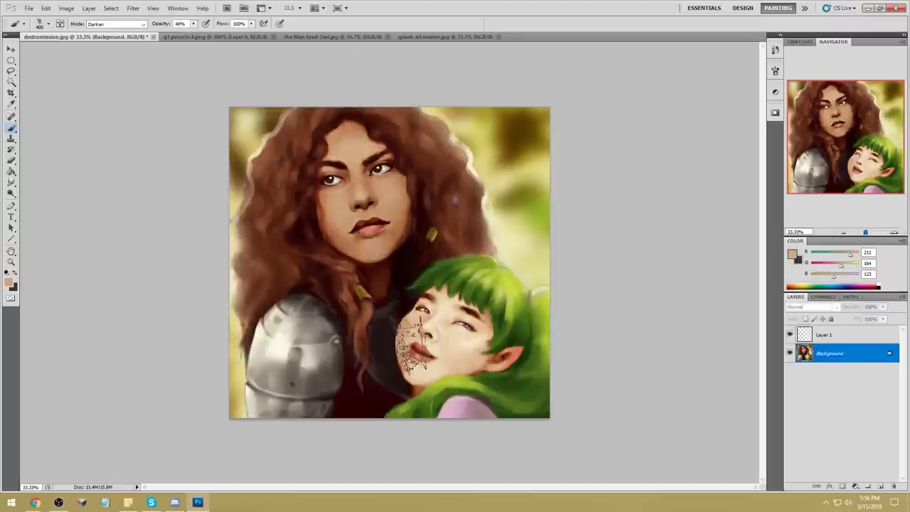
{"action": "left_click_drag", "start_coordinate": [411, 359], "coordinate": [463, 325]}
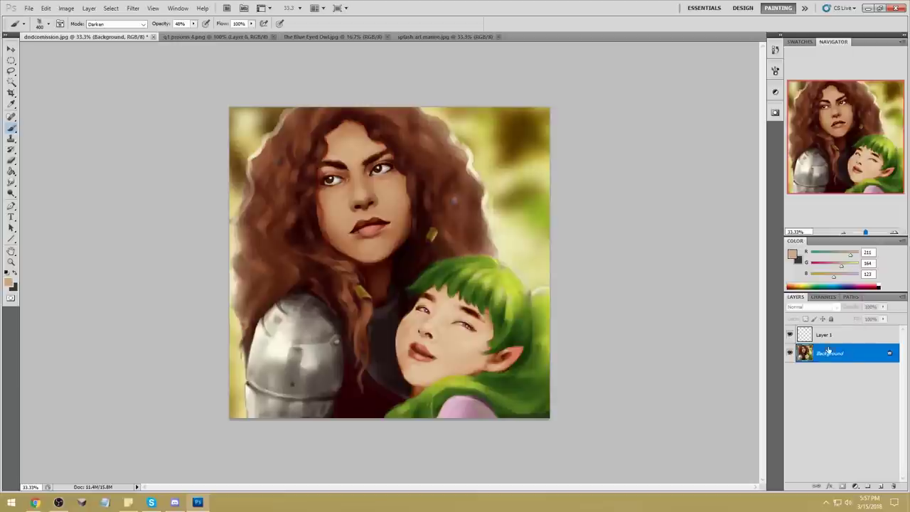
{"action": "right_click", "coordinate": [828, 351]}
{"action": "left_click", "coordinate": [868, 318]}
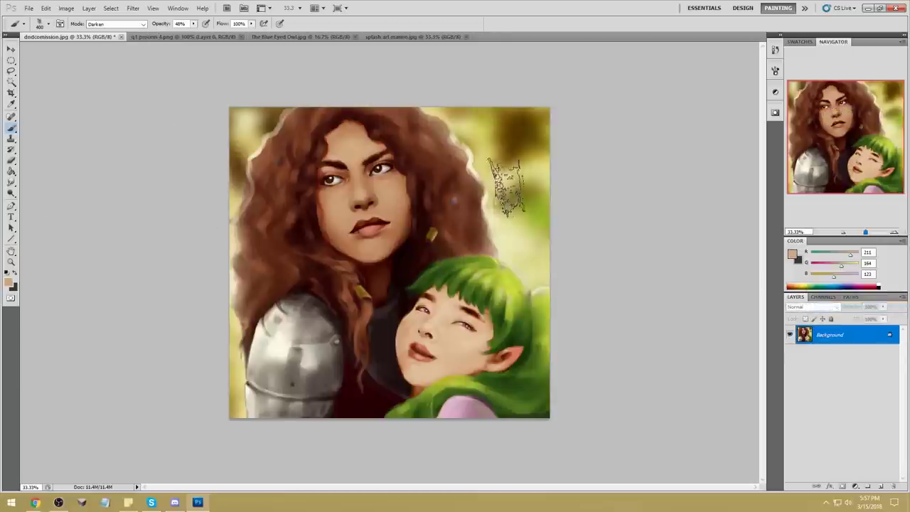
Set up a 25 px brush in Normal mode at 100% opacity with cream sampled from the rim light (RGB 242, 235, 204).
{"action": "left_click", "coordinate": [474, 167], "text": "alt"}
{"action": "left_click", "coordinate": [115, 24]}
{"action": "left_click", "coordinate": [121, 33]}
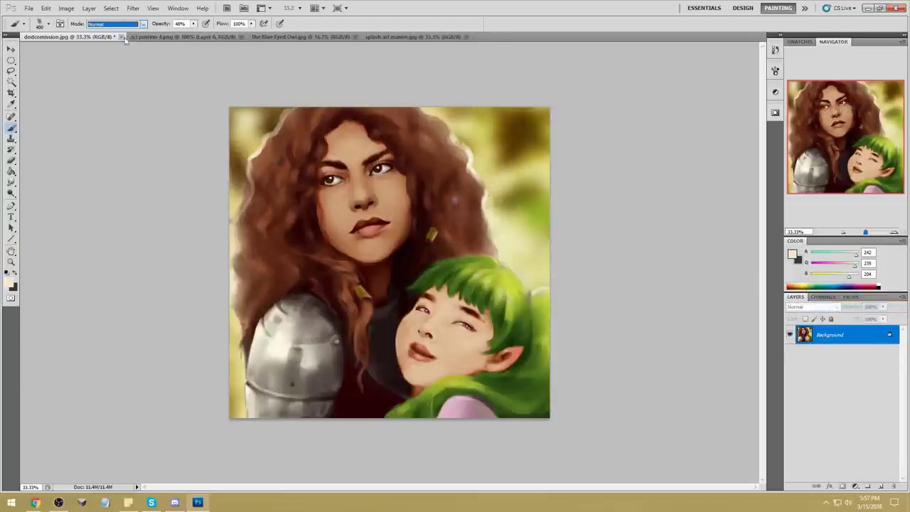
{"action": "left_click_drag", "start_coordinate": [193, 23], "coordinate": [233, 41]}
{"action": "key", "text": "["}
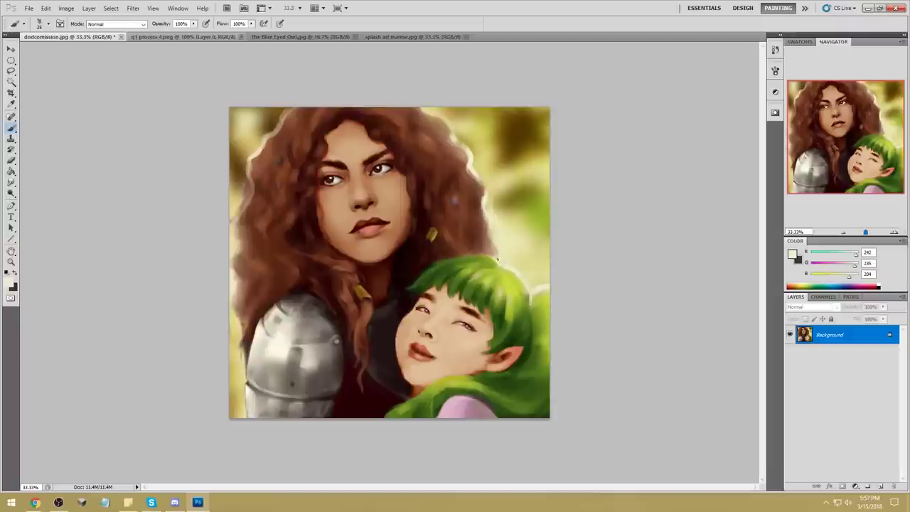
Set the foreground colour to near-white (RGB 255, 254, 247) and strengthen the rim light along the curly hair's outer edges.
{"action": "left_click", "coordinate": [792, 254]}
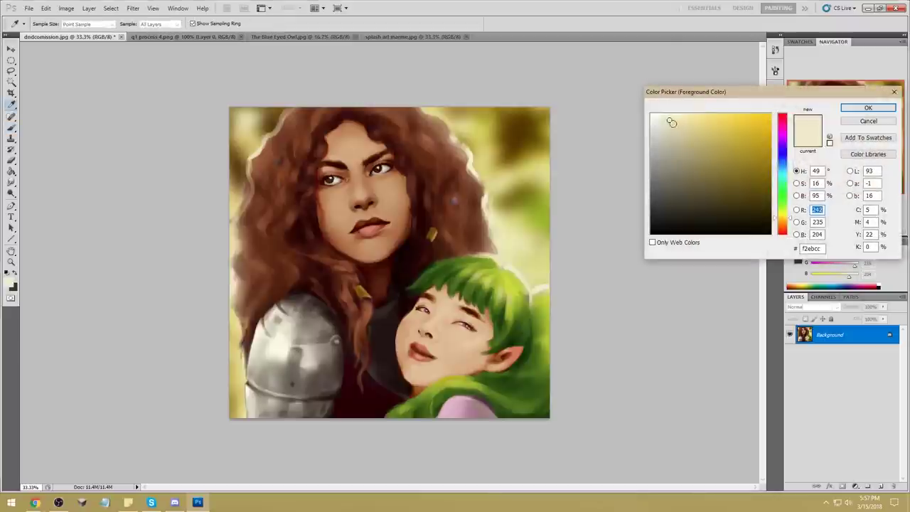
{"action": "left_click", "coordinate": [869, 108]}
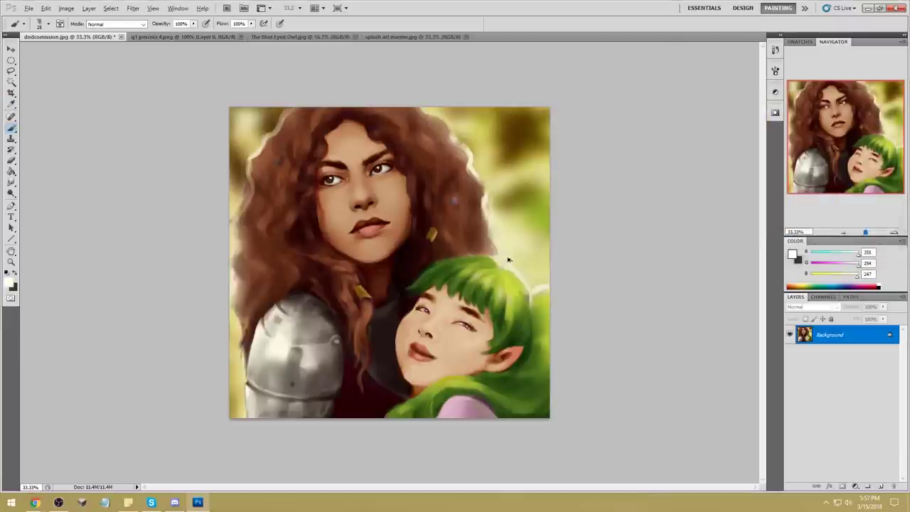
{"action": "key", "text": "bracketleft"}
{"action": "key", "text": "bracketleft"}
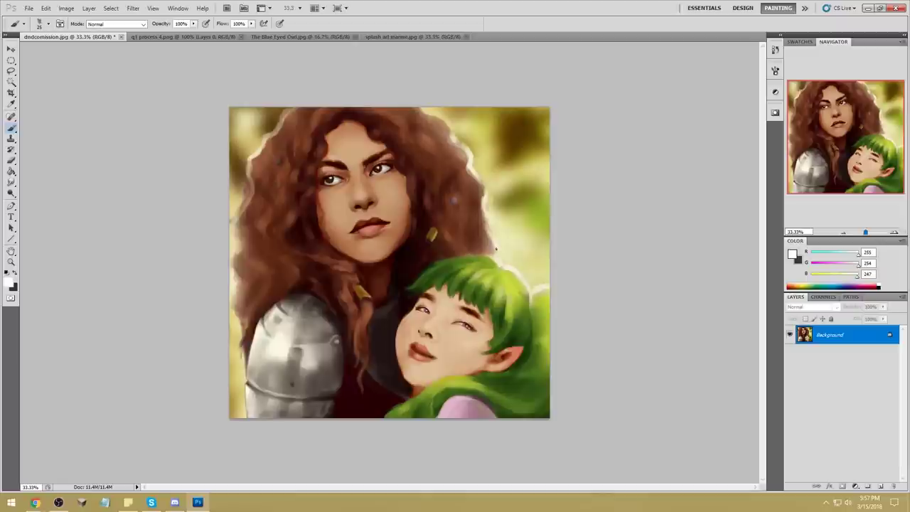
{"action": "mouse_move", "coordinate": [239, 205]}
{"action": "left_mouse_down"}
{"action": "mouse_move", "coordinate": [240, 274]}
{"action": "mouse_move", "coordinate": [233, 207]}
{"action": "left_mouse_up"}
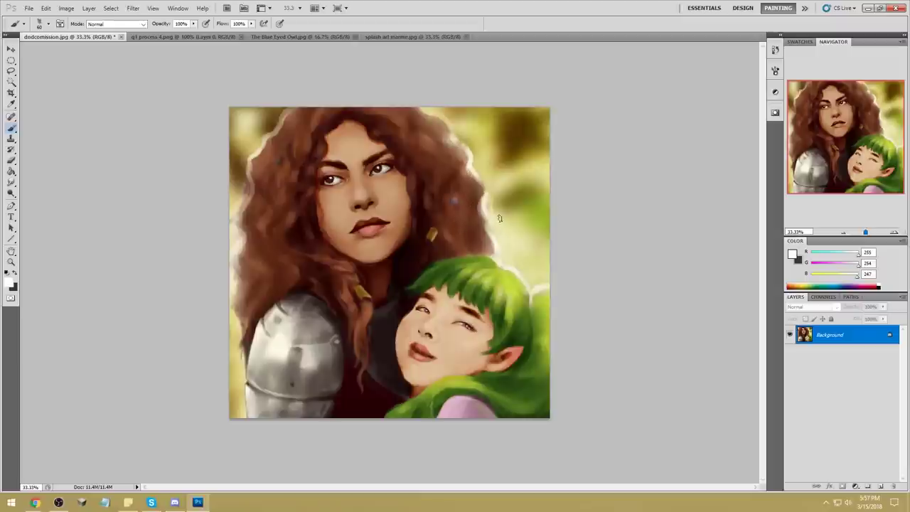
Try brightening the rim light beside the curly hair with a 600 px Dodge tool on Highlights at 36% exposure.
{"action": "key", "text": "o"}
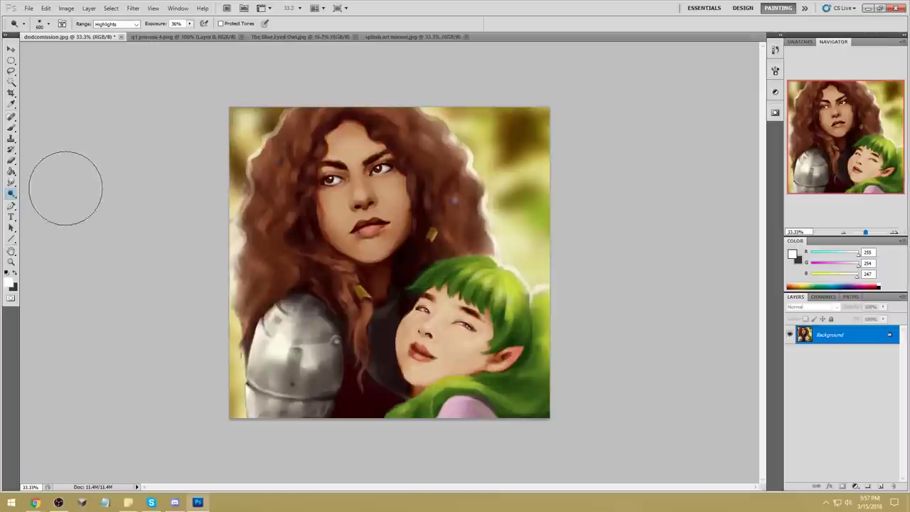
{"action": "left_click_drag", "start_coordinate": [487, 194], "coordinate": [470, 167]}
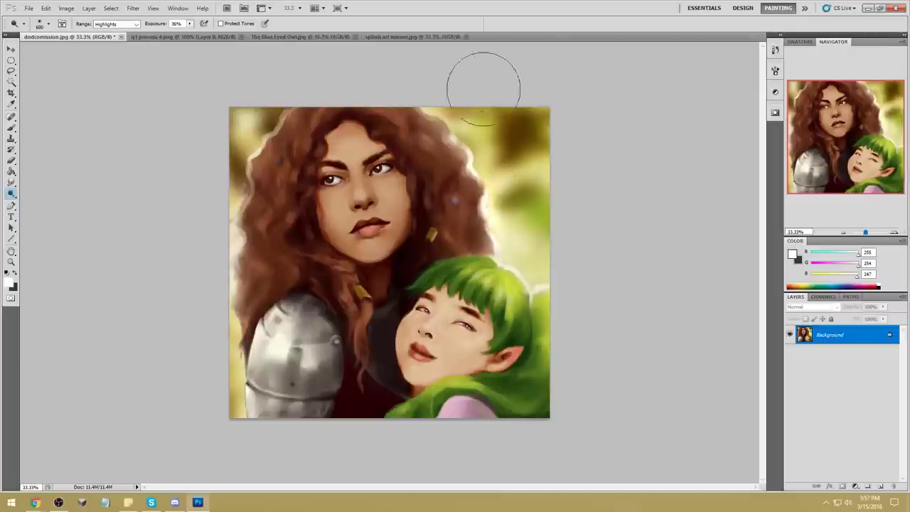
{"action": "key", "text": "ctrl+z"}
{"action": "key", "text": "ctrl+s"}
{"action": "key", "text": "alt"}
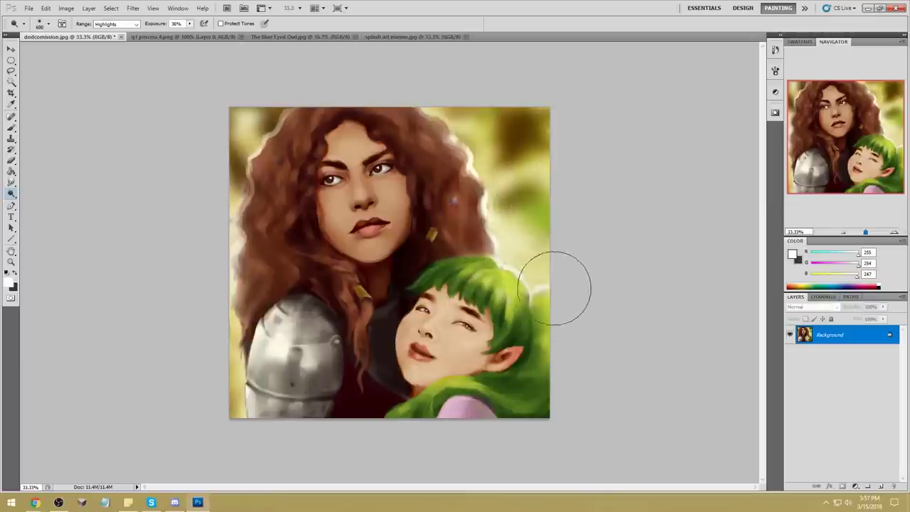
Refine the elf's eye nearest the ear with a 35 px brush, using sampled brown and skin tones.
{"action": "key", "text": "b"}
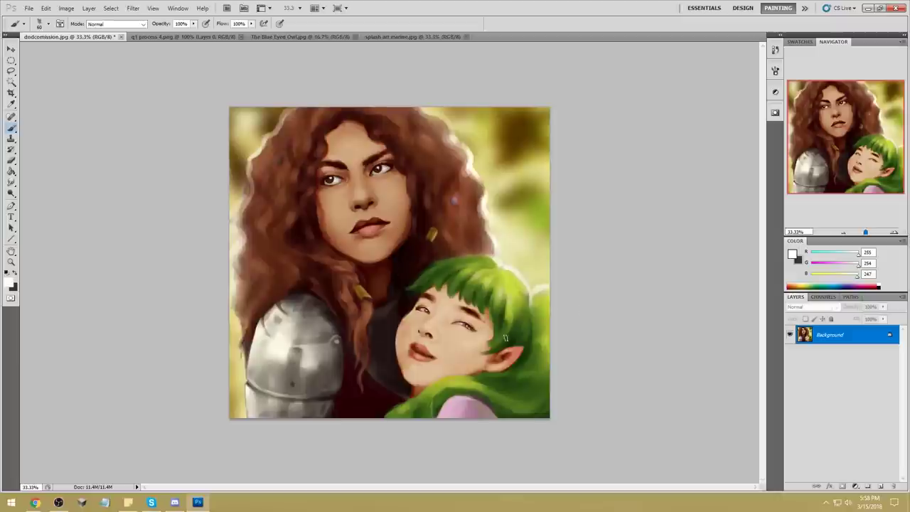
{"action": "left_click", "coordinate": [479, 323], "text": "alt"}
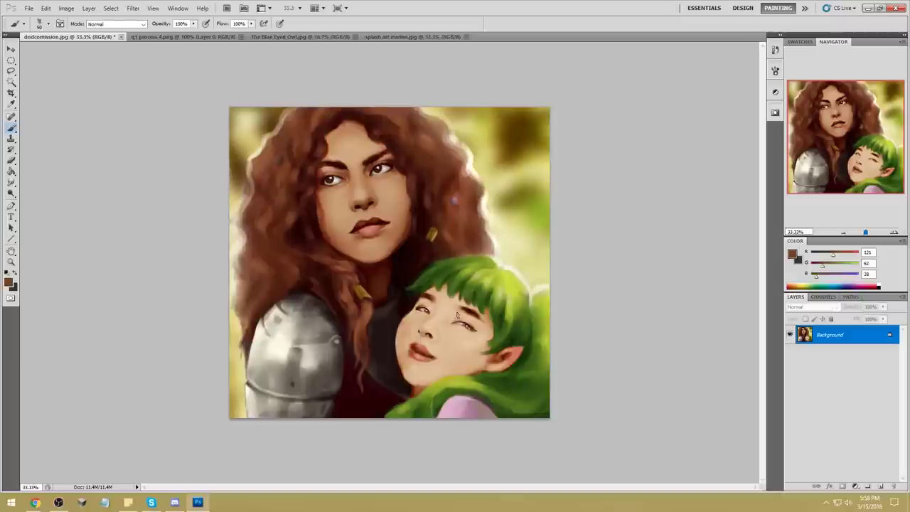
{"action": "key", "text": "["}
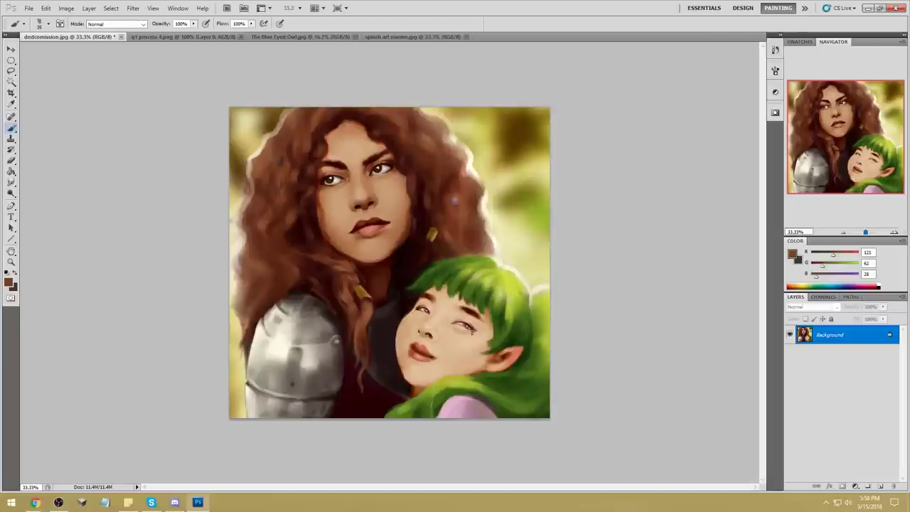
{"action": "left_click", "coordinate": [465, 333], "text": "alt"}
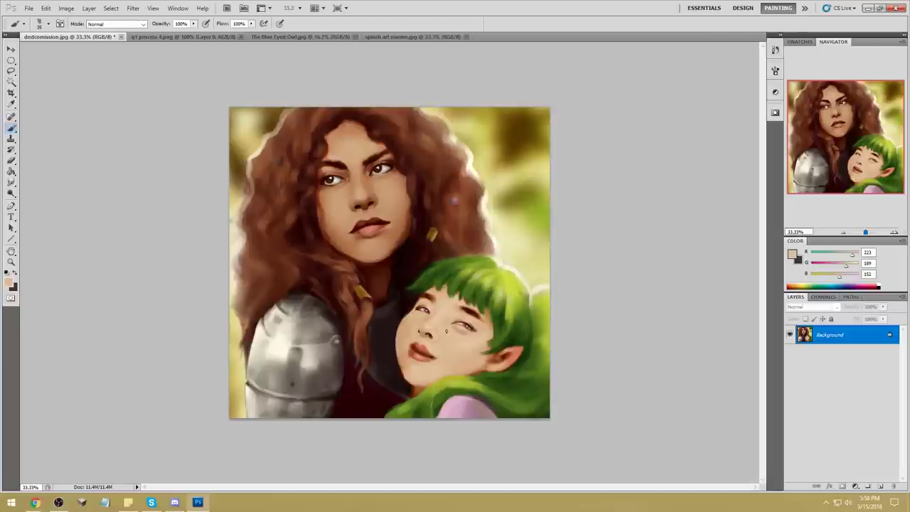
{"action": "left_click", "coordinate": [451, 328], "text": "alt"}
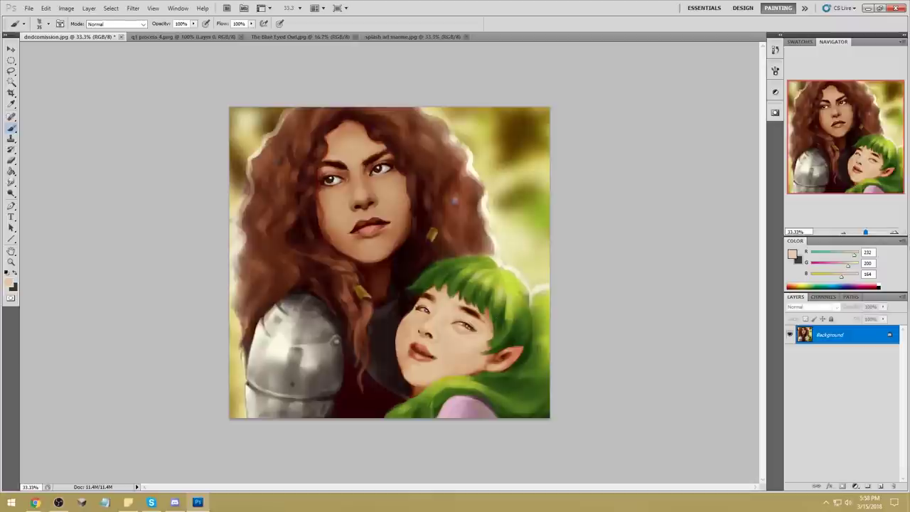
Refine the elf's other eye and the skin around it with a small brush, using tones sampled beside it.
{"action": "left_click", "coordinate": [425, 322], "text": "alt"}
{"action": "left_click", "coordinate": [427, 315], "text": "alt"}
{"action": "left_click", "coordinate": [421, 325], "text": "alt"}
{"action": "left_click", "coordinate": [428, 312], "text": "alt"}
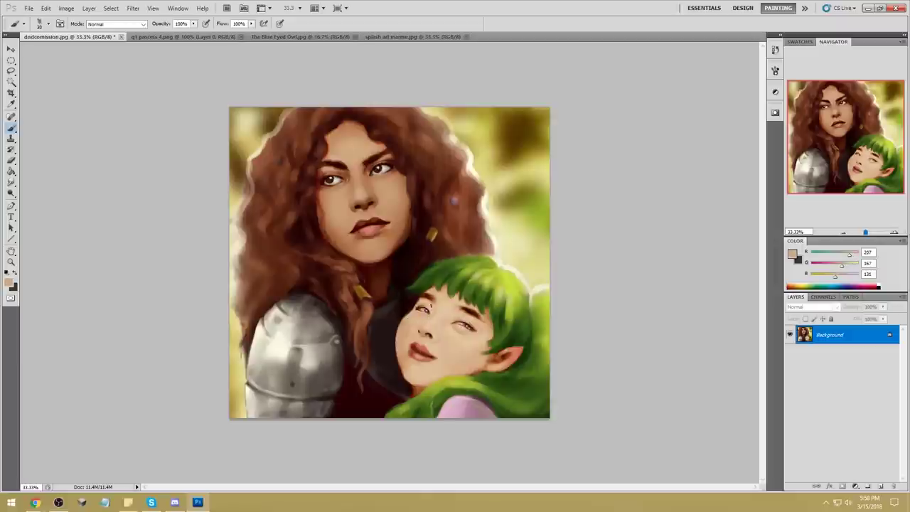
{"action": "left_click", "coordinate": [425, 317], "text": "alt"}
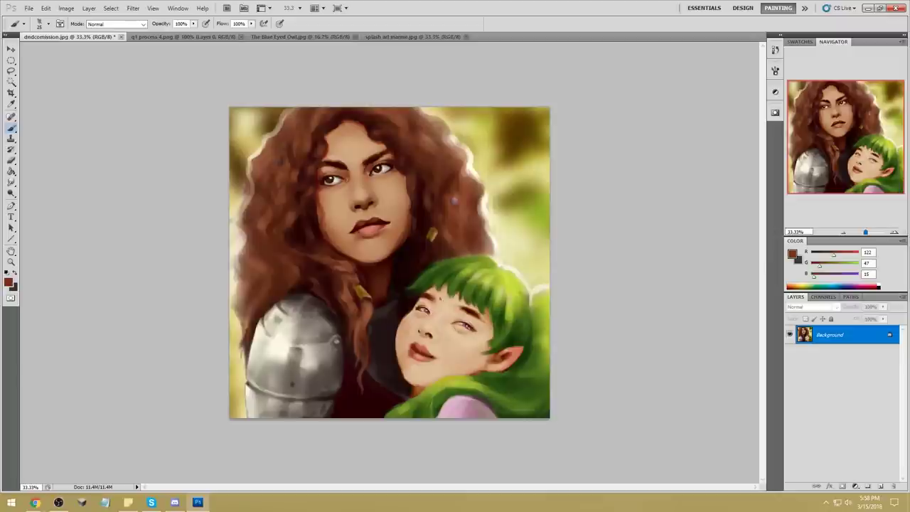
Soften the elf's green fringe with the Smudge tool at 22% strength, and touch up both faces with sampled skin and cream tones.
{"action": "left_click", "coordinate": [11, 182]}
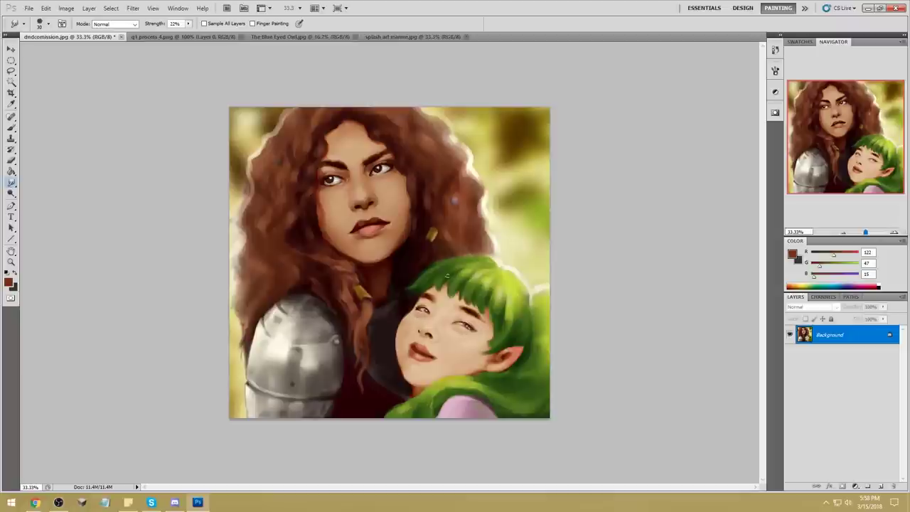
{"action": "key", "text": "b"}
{"action": "left_click", "coordinate": [461, 333], "text": "alt"}
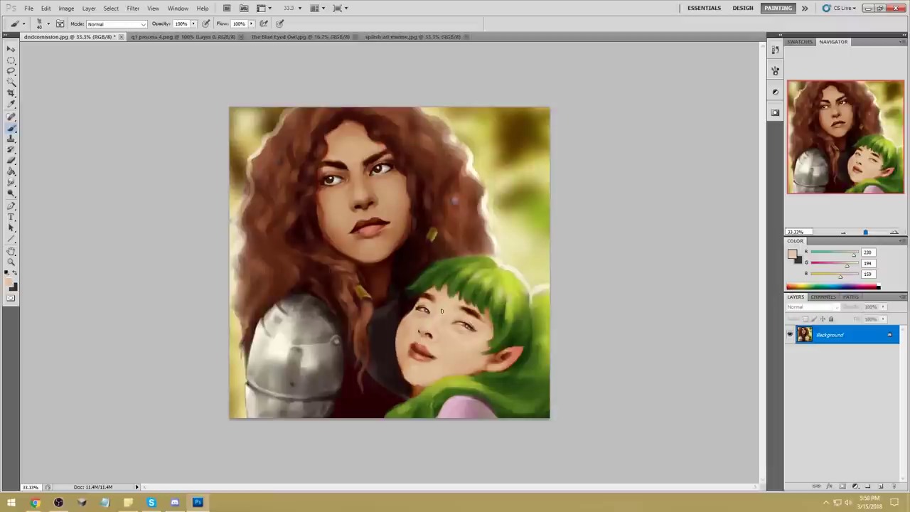
{"action": "left_click", "coordinate": [512, 266], "text": "alt"}
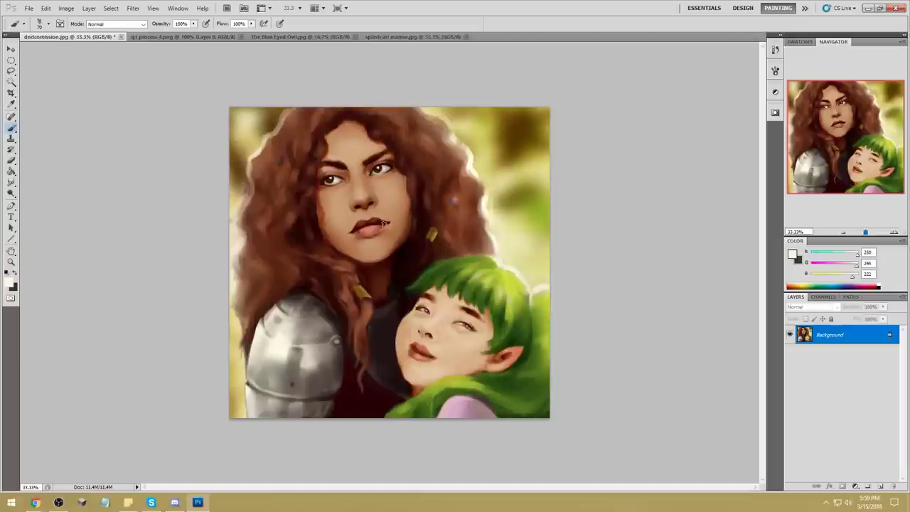
{"action": "left_click_drag", "start_coordinate": [409, 213], "coordinate": [396, 243]}
Paint dark green strands (RGB 43, 79, 15) over the light area of the elf's green hair with a 90 px brush.
{"action": "left_click", "coordinate": [492, 288], "text": "alt"}
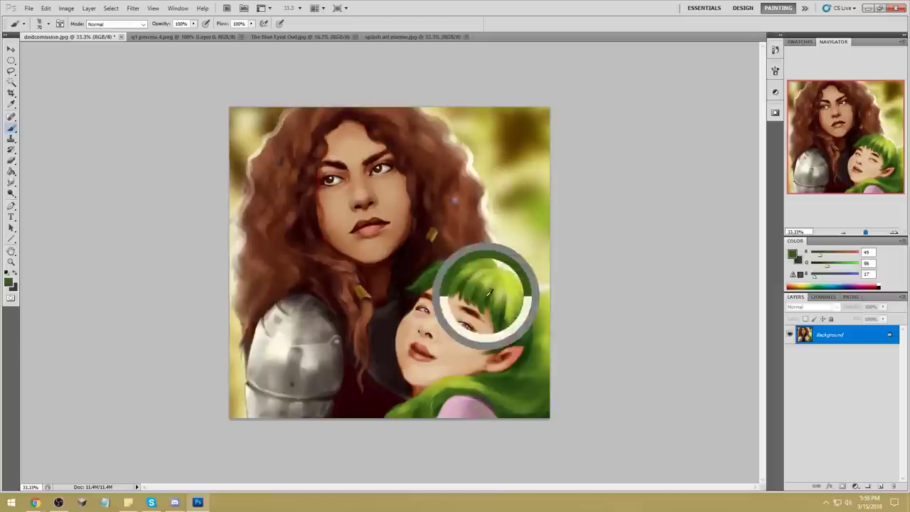
{"action": "left_click_drag", "start_coordinate": [494, 275], "coordinate": [489, 311]}
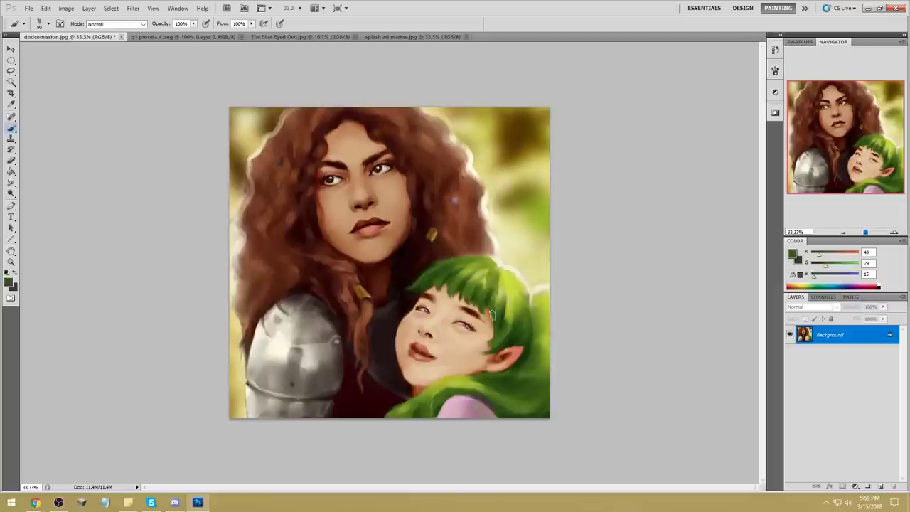
{"action": "mouse_move", "coordinate": [493, 276]}
{"action": "left_mouse_down"}
{"action": "mouse_move", "coordinate": [501, 303]}
{"action": "mouse_move", "coordinate": [489, 267]}
{"action": "mouse_move", "coordinate": [472, 273]}
{"action": "mouse_move", "coordinate": [517, 305]}
{"action": "mouse_move", "coordinate": [517, 287]}
{"action": "mouse_move", "coordinate": [519, 308]}
{"action": "left_mouse_up"}
{"action": "key", "text": "ctrl+alt+z"}
{"action": "key", "text": "ctrl+alt+z"}
{"action": "key", "text": "ctrl+z"}
{"action": "key", "text": "ctrl+alt+z"}
{"action": "left_click_drag", "start_coordinate": [508, 276], "coordinate": [519, 310]}
Paint light green strands (RGB 194, 202, 93) through the elf's hair above the ear and blend them with sampled mid-greens.
{"action": "left_click", "coordinate": [501, 280], "text": "alt"}
{"action": "key", "text": "x"}
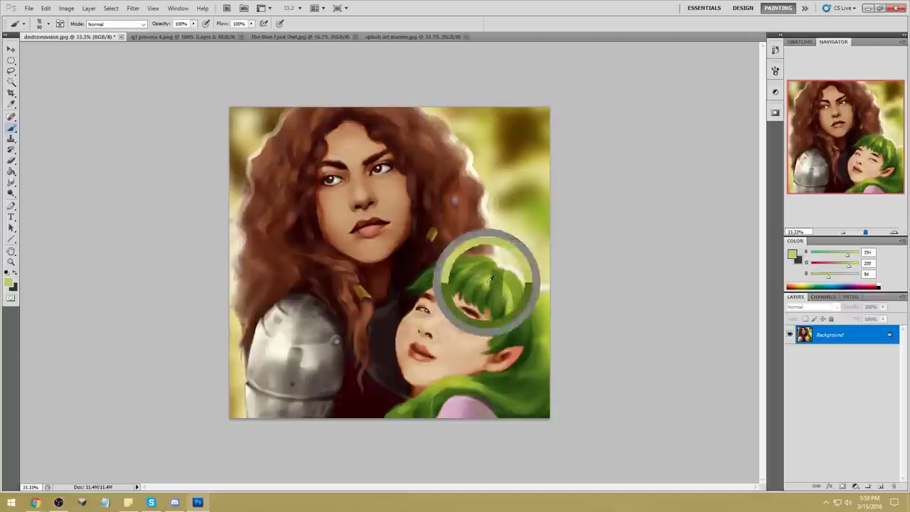
{"action": "left_click_drag", "start_coordinate": [501, 276], "coordinate": [504, 310]}
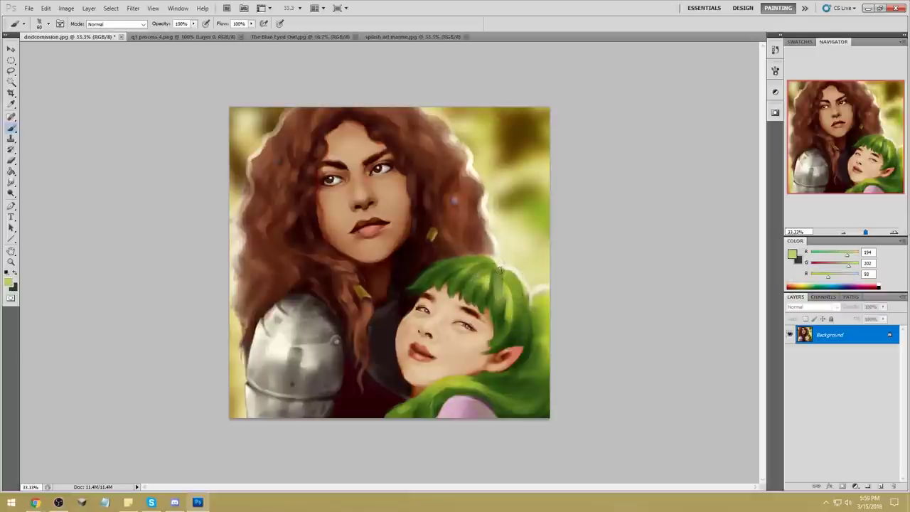
{"action": "left_click", "coordinate": [495, 305], "text": "alt"}
{"action": "left_click_drag", "start_coordinate": [499, 276], "coordinate": [504, 306]}
{"action": "mouse_move", "coordinate": [501, 273]}
{"action": "left_mouse_down"}
{"action": "mouse_move", "coordinate": [504, 302]}
{"action": "mouse_move", "coordinate": [510, 279]}
{"action": "mouse_move", "coordinate": [512, 301]}
{"action": "left_mouse_up"}
{"action": "left_click", "coordinate": [504, 289], "text": "alt"}
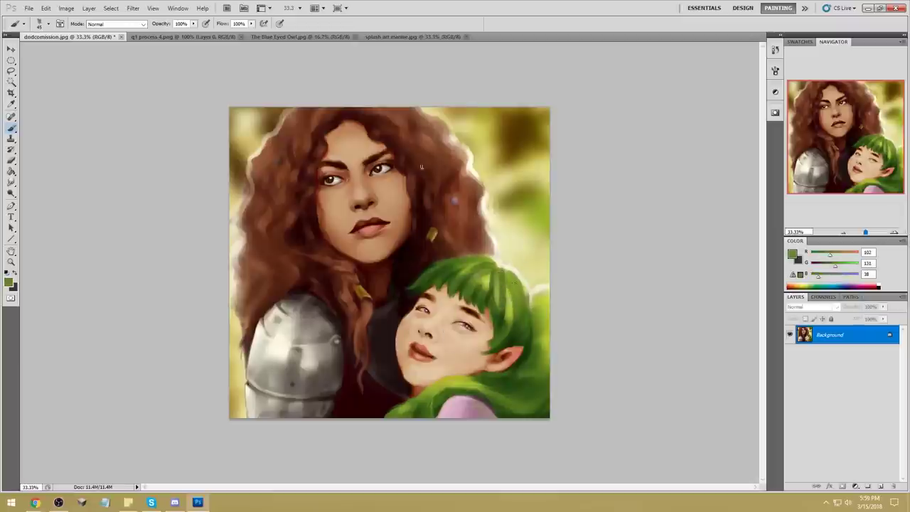
Paint light green (RGB 199, 210, 79) and mid-green strands across the crown of the elf's hair with sampled tones.
{"action": "left_click", "coordinate": [489, 273], "text": "alt"}
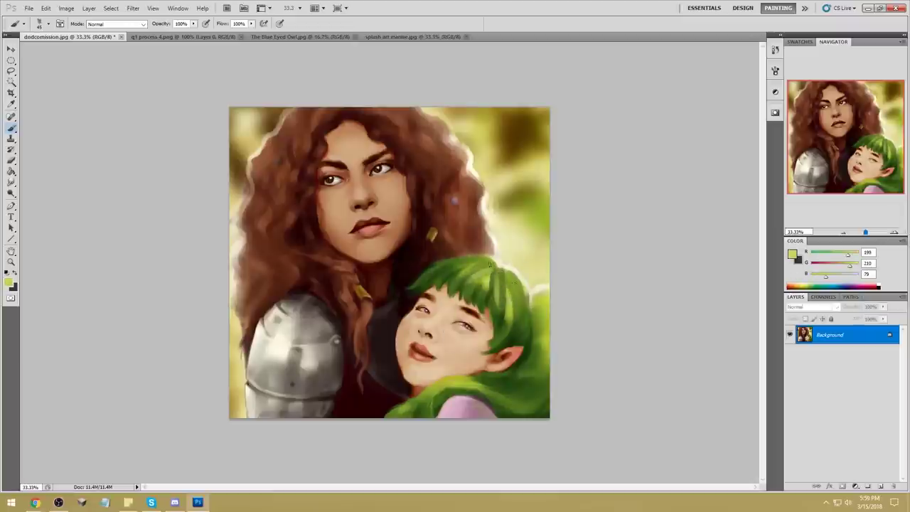
{"action": "left_click_drag", "start_coordinate": [489, 264], "coordinate": [460, 270]}
{"action": "left_click", "coordinate": [474, 261], "text": "alt"}
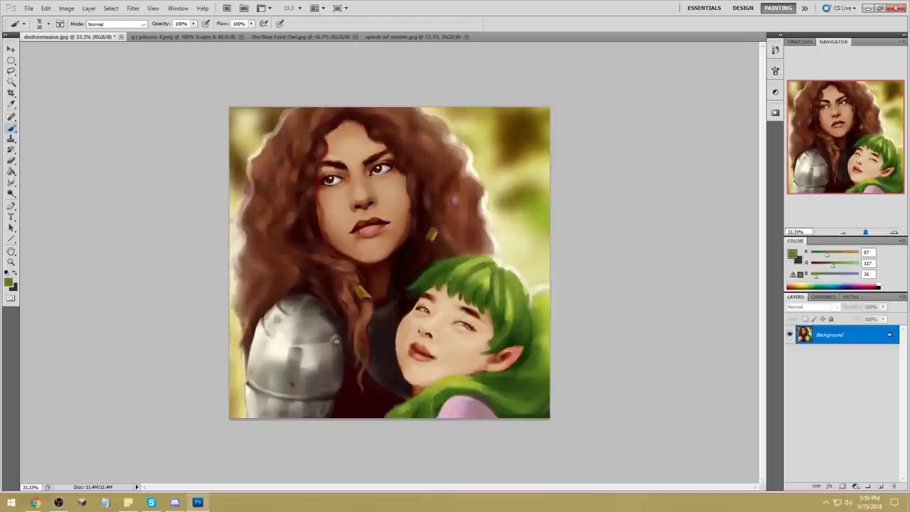
{"action": "left_click", "coordinate": [484, 267], "text": "alt"}
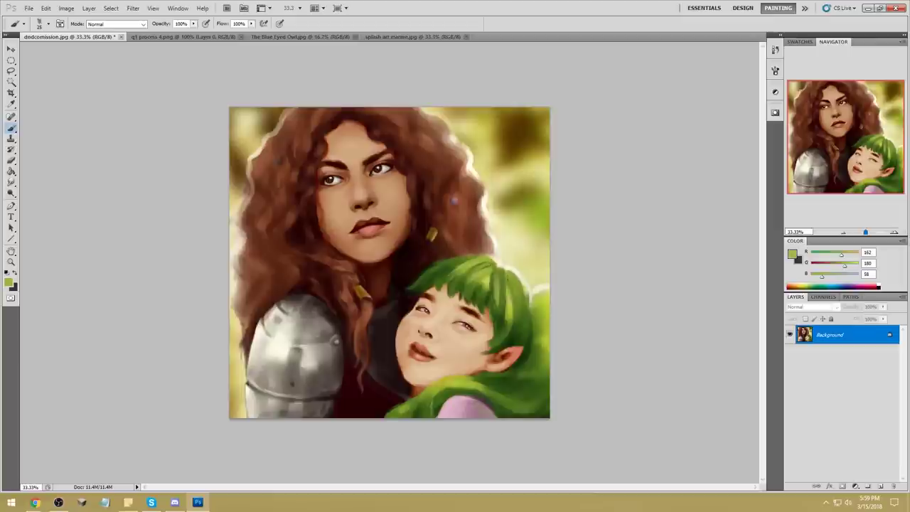
{"action": "left_click", "coordinate": [504, 279], "text": "alt"}
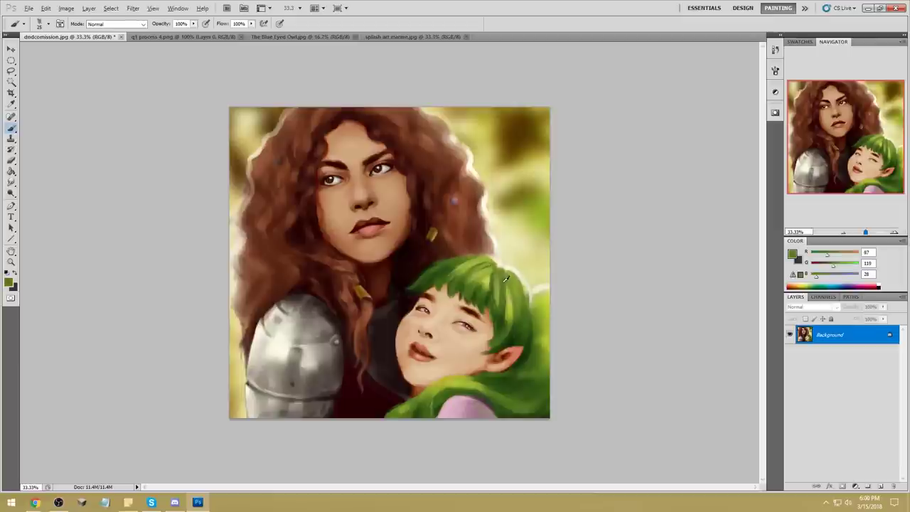
{"action": "left_click_drag", "start_coordinate": [505, 271], "coordinate": [514, 290]}
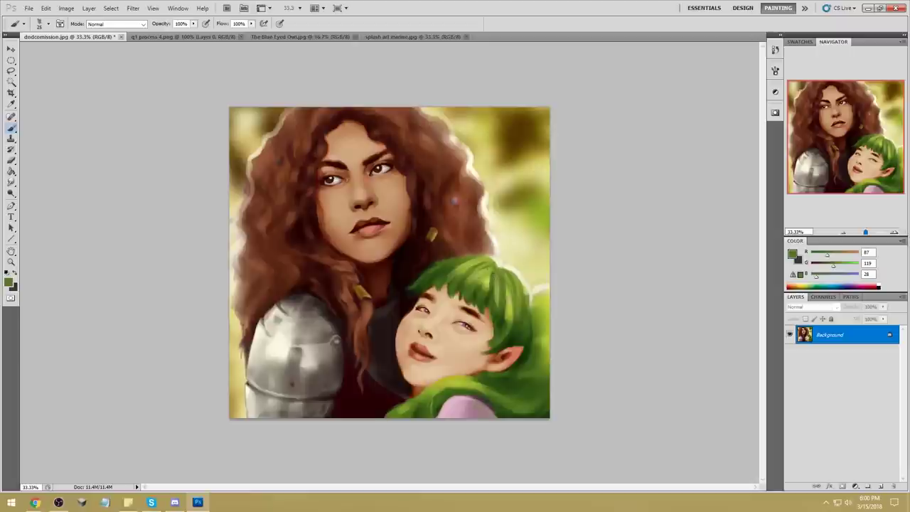
Set the brush to Darken mode at 30 px and tone down the light strands above the elf's fringe with sampled dark greens.
{"action": "left_click", "coordinate": [494, 279], "text": "alt"}
{"action": "key", "text": "bracketright"}
{"action": "key", "text": "bracketright"}
{"action": "key", "text": "bracketright"}
{"action": "left_click", "coordinate": [114, 23]}
{"action": "left_click", "coordinate": [131, 67]}
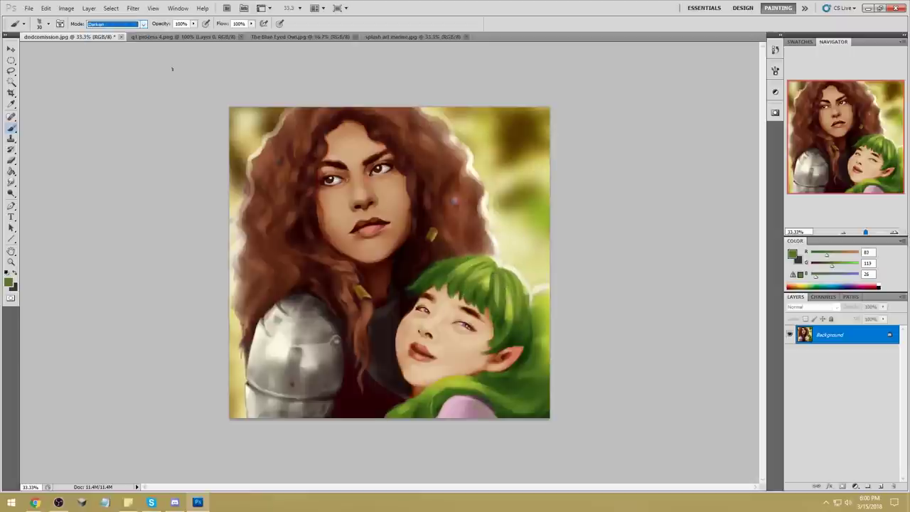
{"action": "left_click", "coordinate": [471, 285], "text": "alt"}
{"action": "left_click_drag", "start_coordinate": [468, 282], "coordinate": [486, 277]}
{"action": "left_click", "coordinate": [457, 286], "text": "alt"}
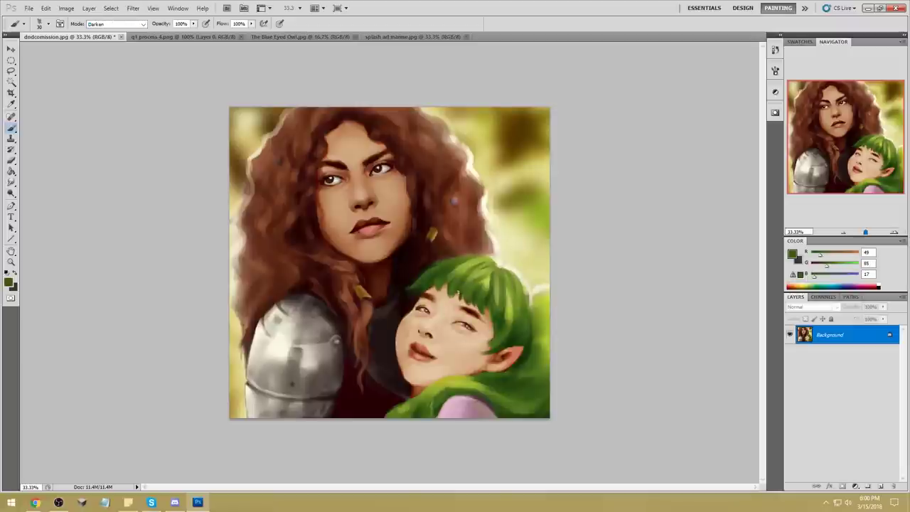
{"action": "left_click", "coordinate": [494, 279], "text": "alt"}
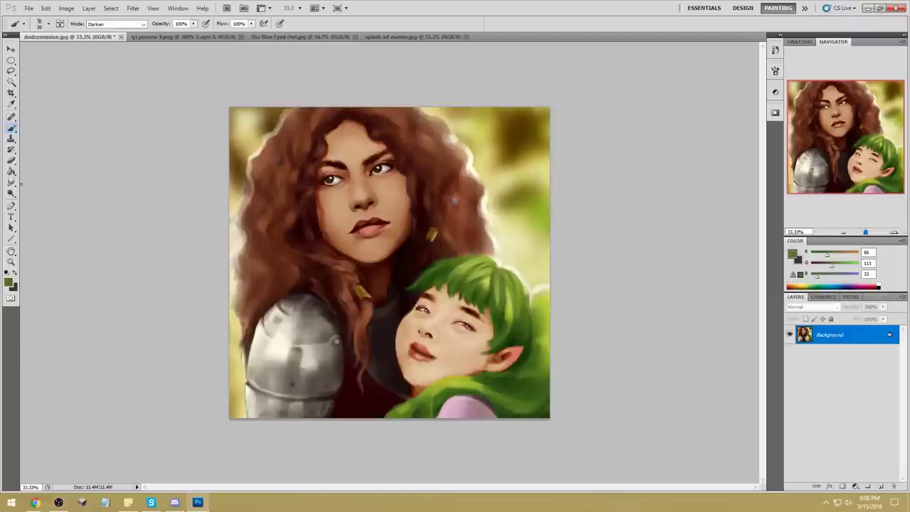
Refine the elf's fringe and crown strands in Darken mode with a 20 px brush, using greens sampled from the hair.
{"action": "key", "text": "r"}
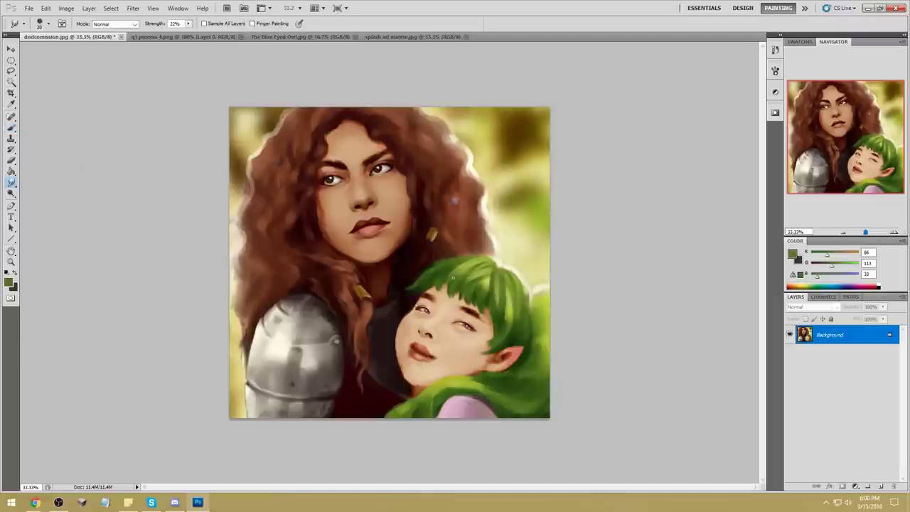
{"action": "key", "text": "b"}
{"action": "left_click", "coordinate": [457, 278], "text": "alt"}
{"action": "left_click", "coordinate": [456, 278], "text": "alt"}
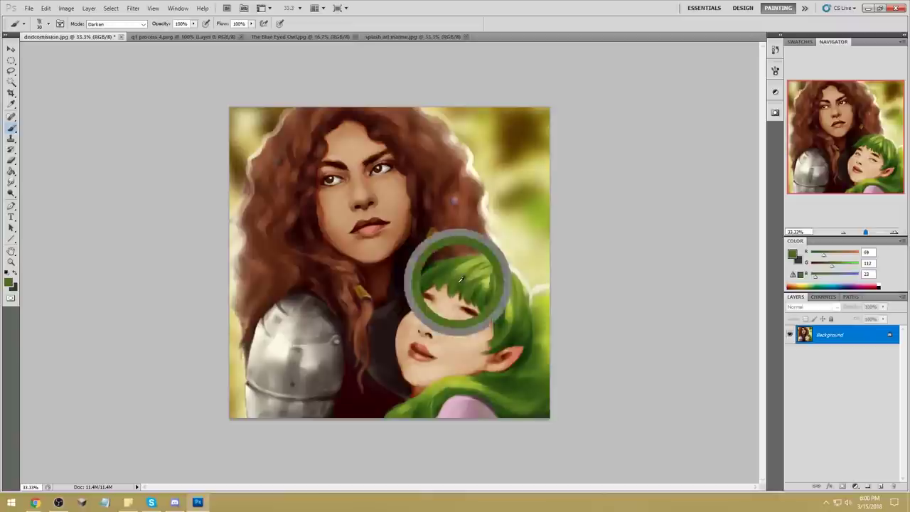
{"action": "left_click", "coordinate": [457, 281], "text": "alt"}
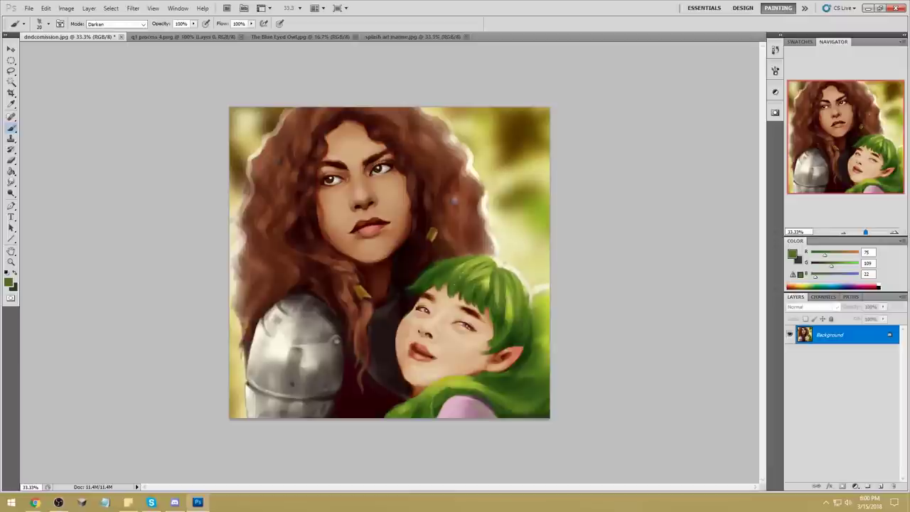
{"action": "left_click", "coordinate": [481, 266], "text": "alt"}
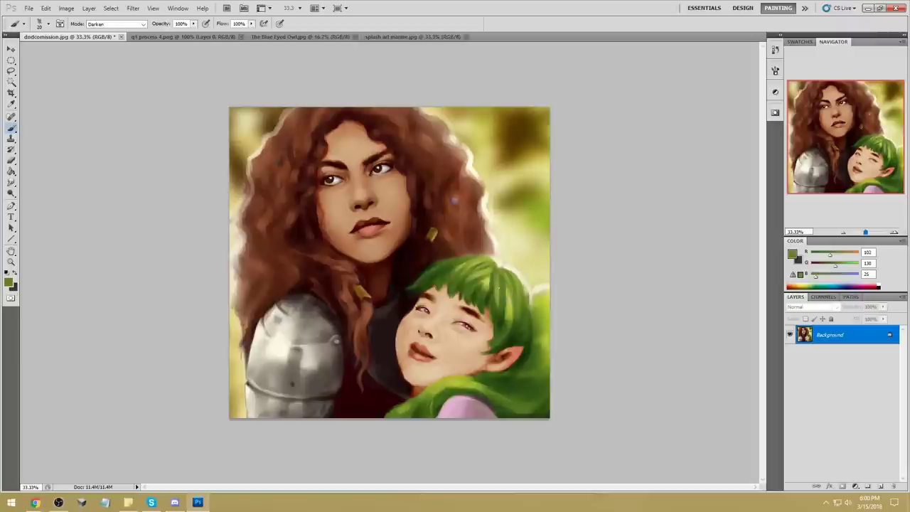
{"action": "left_click", "coordinate": [490, 285], "text": "alt"}
{"action": "left_click_drag", "start_coordinate": [503, 273], "coordinate": [510, 292]}
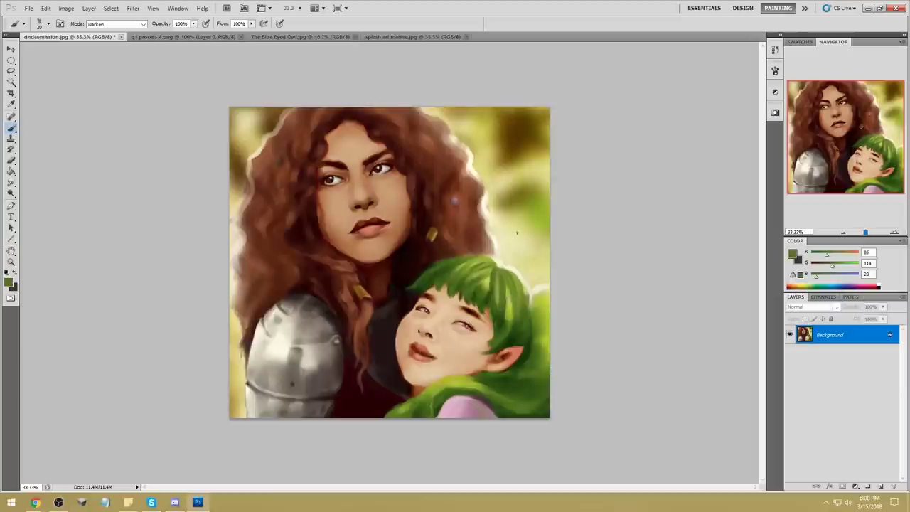
Return the brush to Normal mode and paint fine light green strands (RGB 154, 175, 44) on the elf's crown, blending with sampled greens.
{"action": "left_click", "coordinate": [478, 258], "text": "alt"}
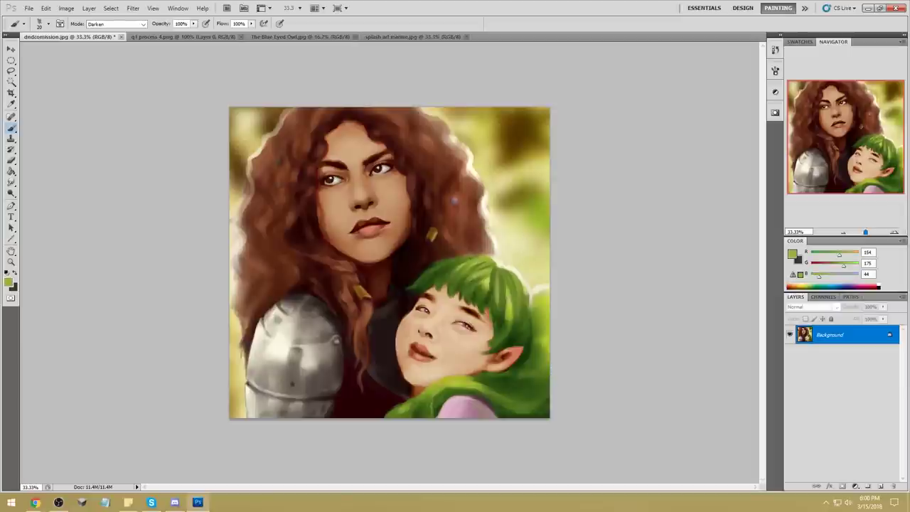
{"action": "left_click", "coordinate": [115, 24]}
{"action": "left_click", "coordinate": [107, 32]}
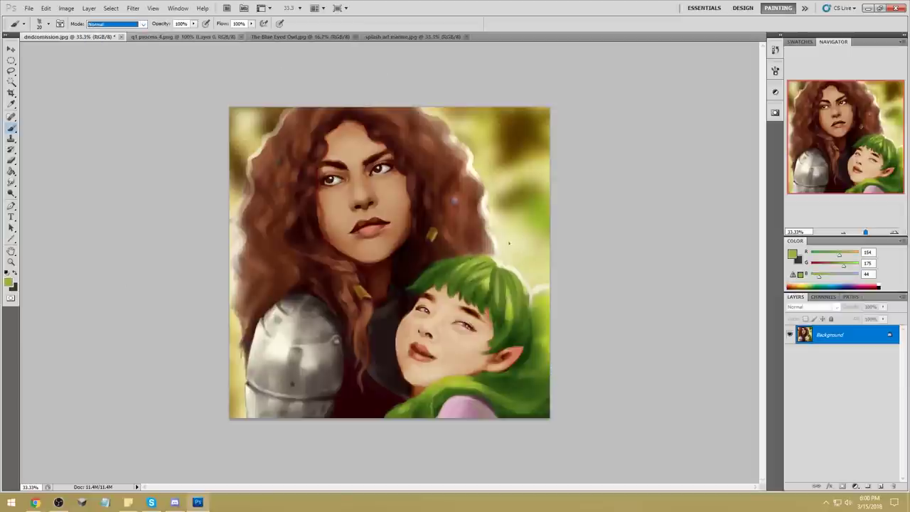
{"action": "left_click_drag", "start_coordinate": [470, 258], "coordinate": [467, 261]}
{"action": "left_click", "coordinate": [512, 297], "text": "alt"}
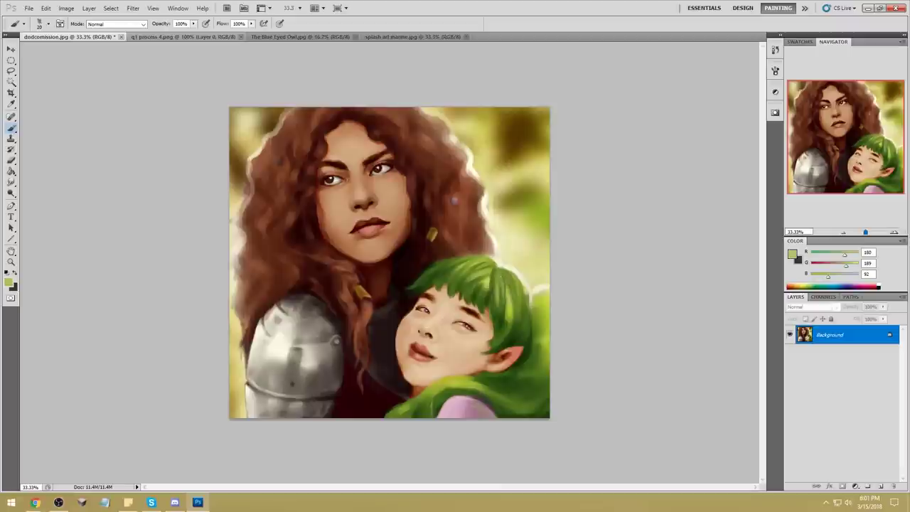
{"action": "left_click", "coordinate": [501, 282], "text": "alt"}
{"action": "left_click", "coordinate": [492, 270], "text": "alt"}
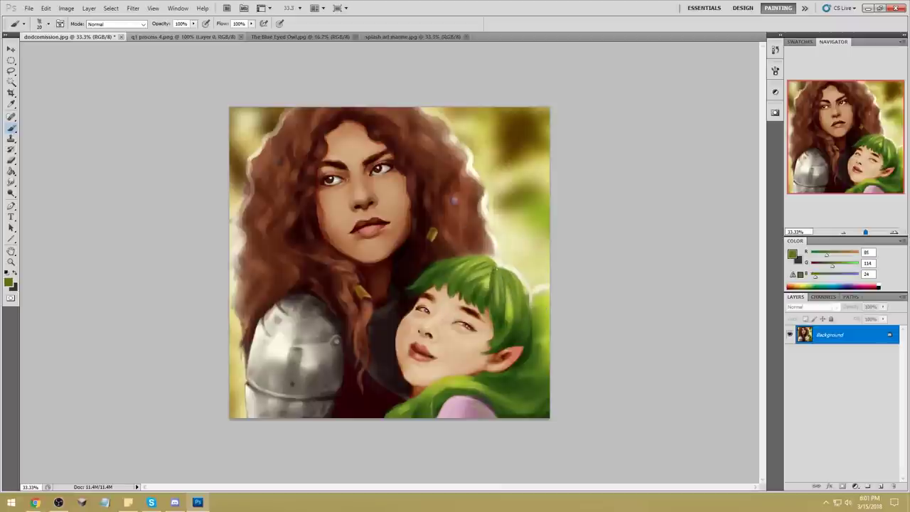
{"action": "left_click", "coordinate": [480, 263], "text": "alt"}
Add a new layer with Darken blending, and prepare a large soft round brush in Darken mode.
{"action": "right_click", "coordinate": [492, 168]}
{"action": "left_click", "coordinate": [625, 145]}
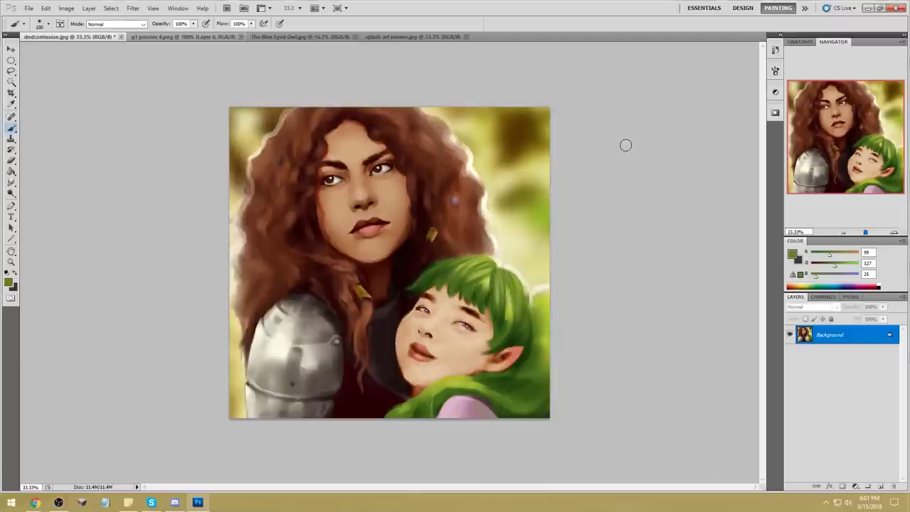
{"action": "left_click", "coordinate": [882, 486]}
{"action": "left_click", "coordinate": [810, 306]}
{"action": "left_click", "coordinate": [807, 91]}
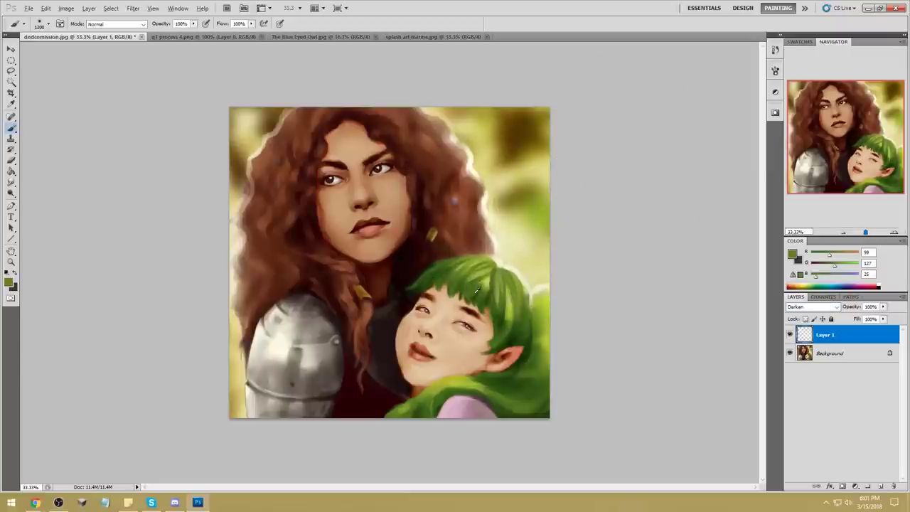
{"action": "left_click", "coordinate": [115, 24]}
{"action": "left_click", "coordinate": [115, 71]}
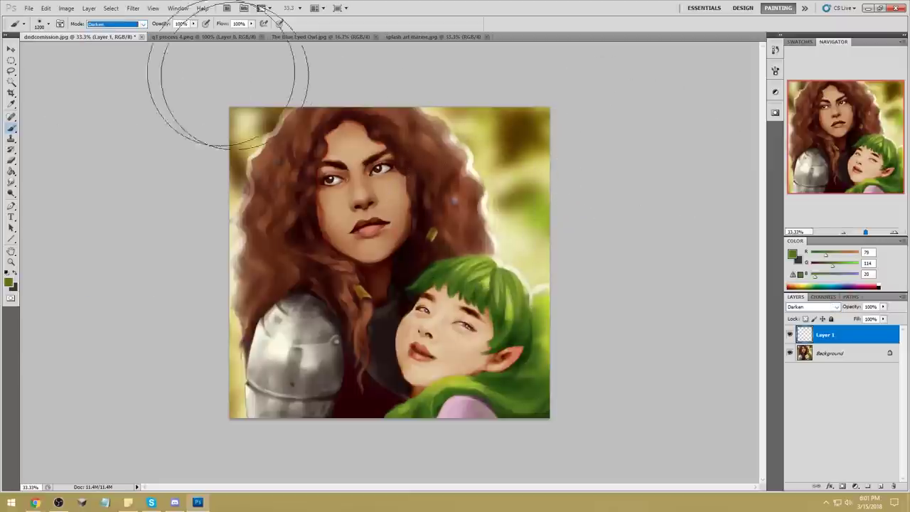
{"action": "key", "text": "Return"}
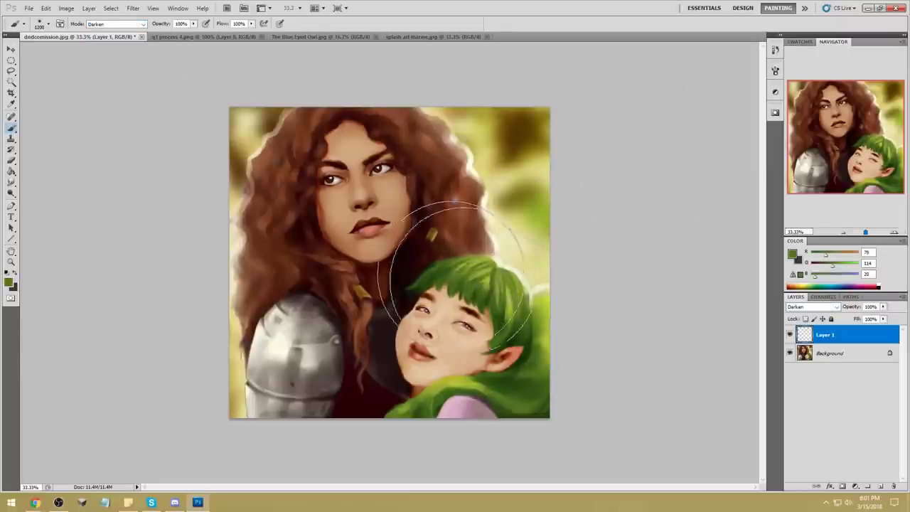
Shade the top of the elf's hair on the new layer with a 700 px soft brush in dark green (RGB 63, 100, 20).
{"action": "key", "text": "bracketleft"}
{"action": "key", "text": "bracketleft"}
{"action": "key", "text": "bracketleft"}
{"action": "key", "text": "bracketleft"}
{"action": "key", "text": "bracketleft"}
{"action": "left_click", "coordinate": [480, 295], "text": "alt"}
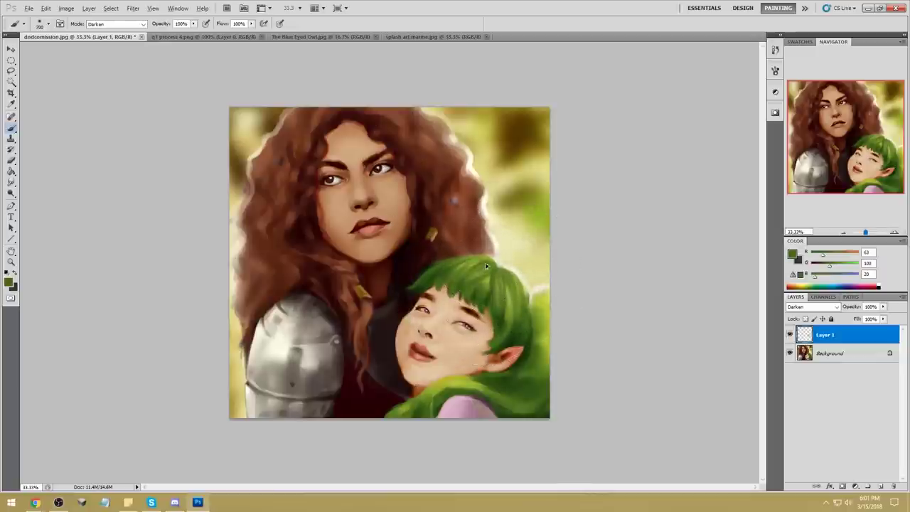
Merge the shading layer into the background, with the Smudge tool at 22% strength ready for softening the elf's hair.
{"action": "left_click_drag", "start_coordinate": [13, 183], "coordinate": [37, 202]}
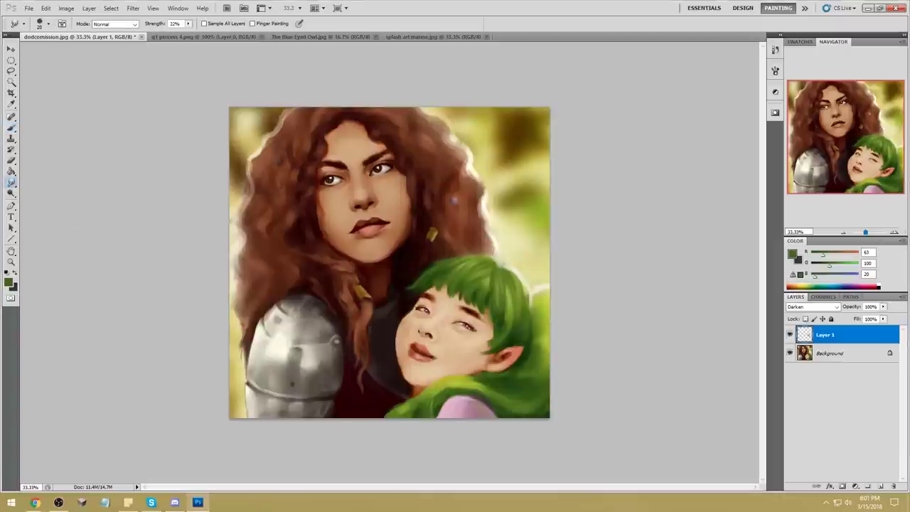
{"action": "right_click", "coordinate": [841, 339]}
{"action": "left_click", "coordinate": [829, 307]}
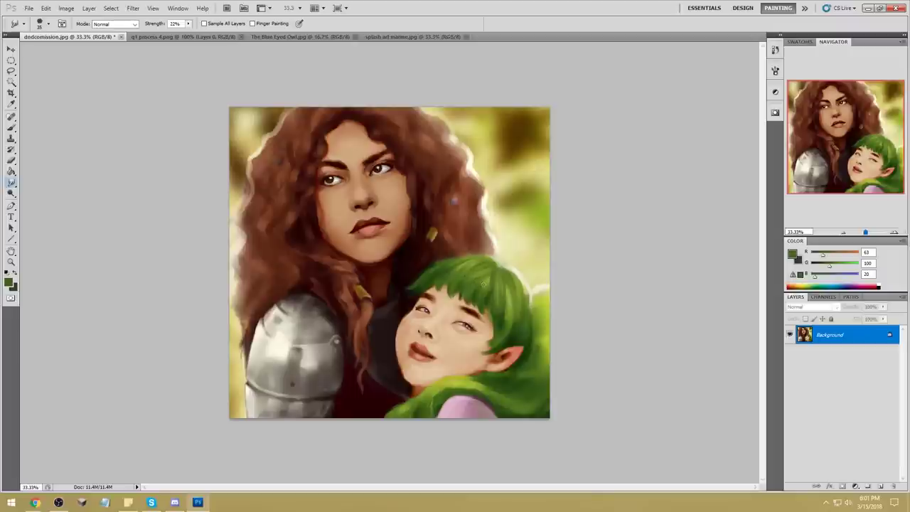
Paint sampled greens over the elf's crown with a 25 px round brush in Darken mode.
{"action": "key", "text": "b"}
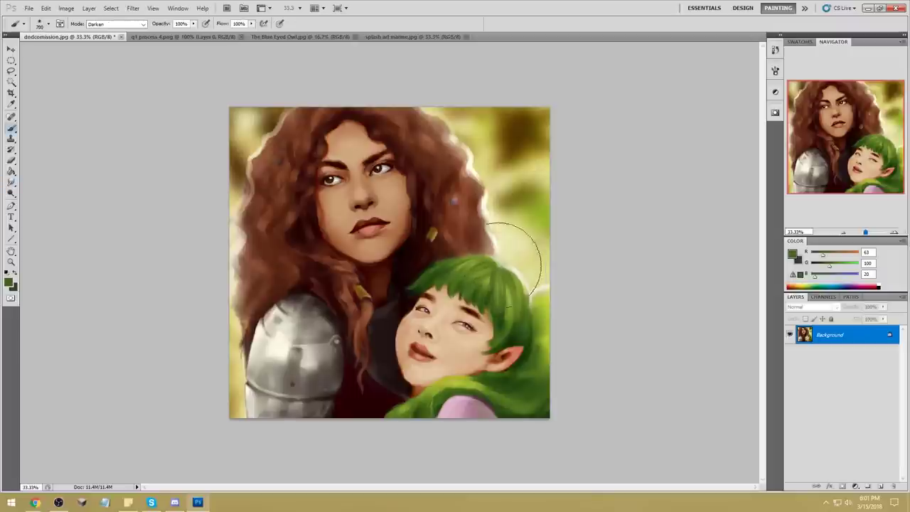
{"action": "right_click", "coordinate": [524, 204]}
{"action": "double_click", "coordinate": [510, 270]}
{"action": "left_click", "coordinate": [476, 260], "text": "alt"}
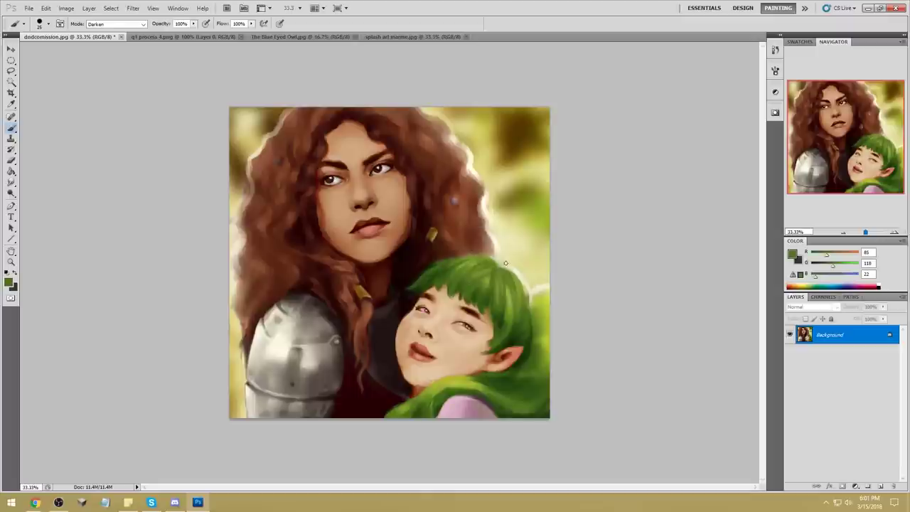
{"action": "left_click", "coordinate": [480, 279], "text": "alt"}
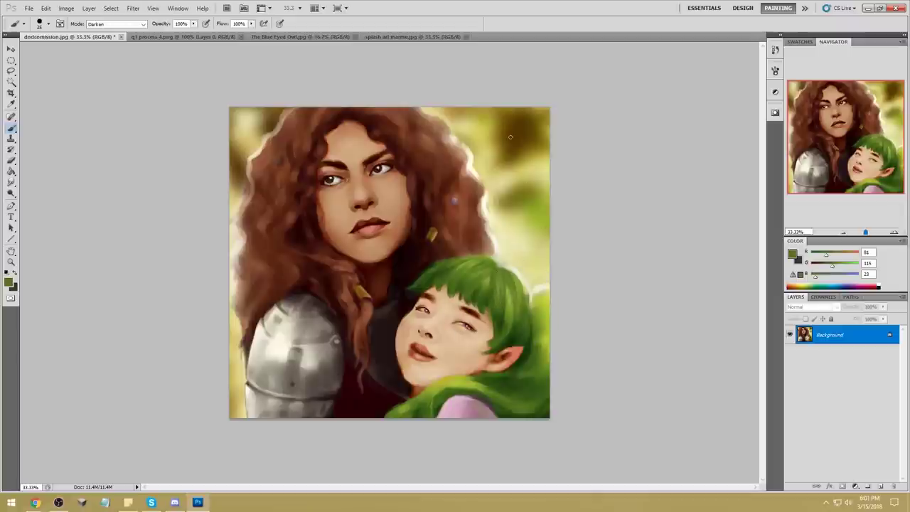
Switch the brush to Normal mode and add thin light green strands (RGB 139, 161, 44) to the elf's crown.
{"action": "left_click", "coordinate": [483, 263], "text": "alt"}
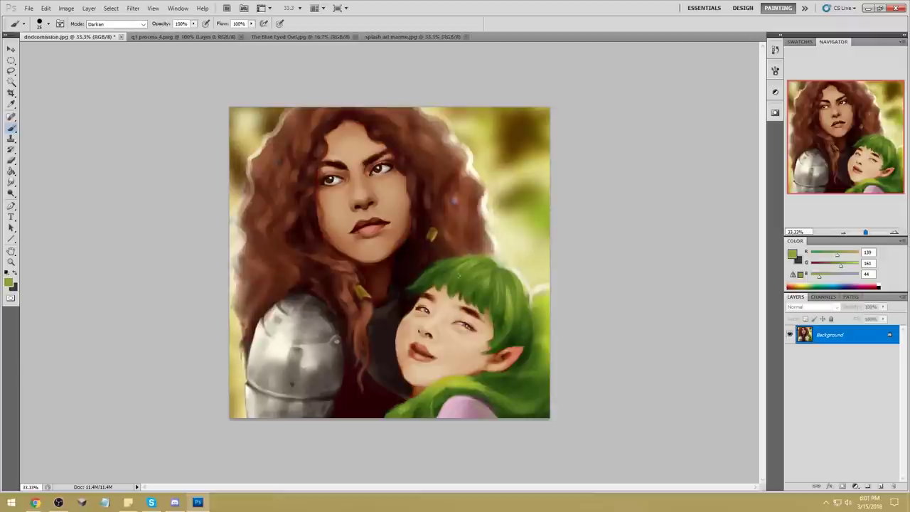
{"action": "left_click", "coordinate": [116, 24]}
{"action": "left_click", "coordinate": [117, 30]}
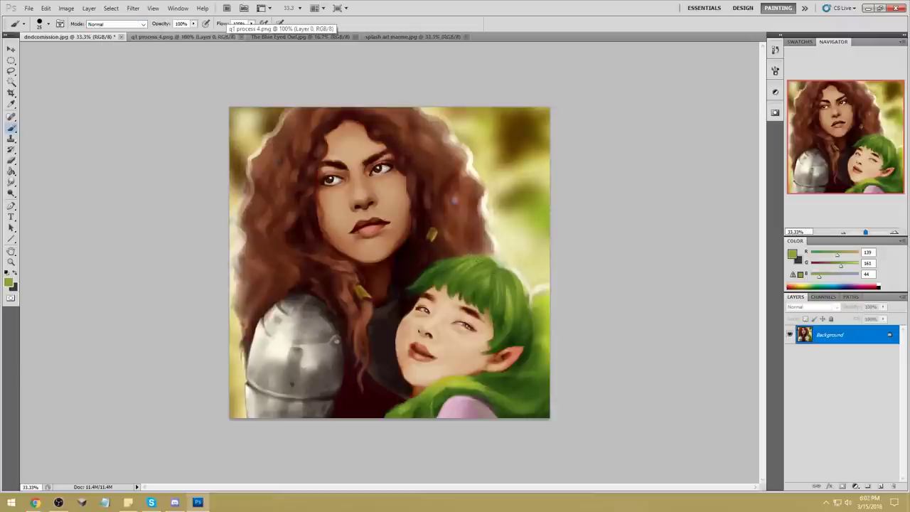
{"action": "left_click", "coordinate": [509, 293], "text": "alt"}
{"action": "left_click", "coordinate": [499, 272], "text": "alt"}
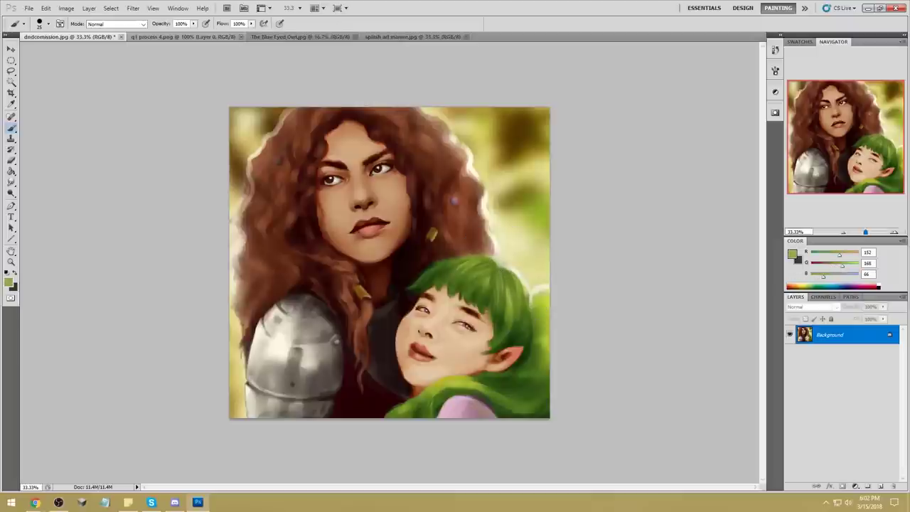
Deepen the elf's fringe with sampled dark greens (RGB 54, 92, 18 and 38, 72, 11), changing to a 30 px brush.
{"action": "left_click", "coordinate": [452, 271], "text": "alt"}
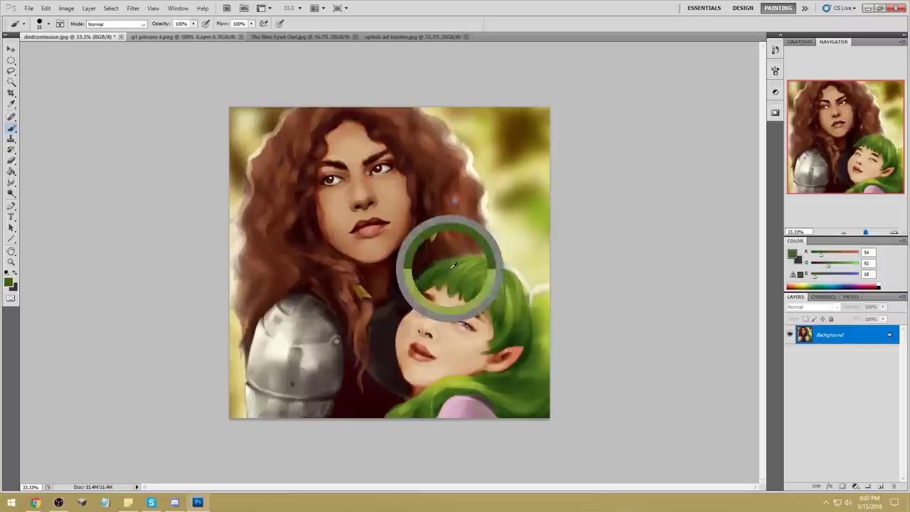
{"action": "left_click", "coordinate": [491, 254], "text": "alt"}
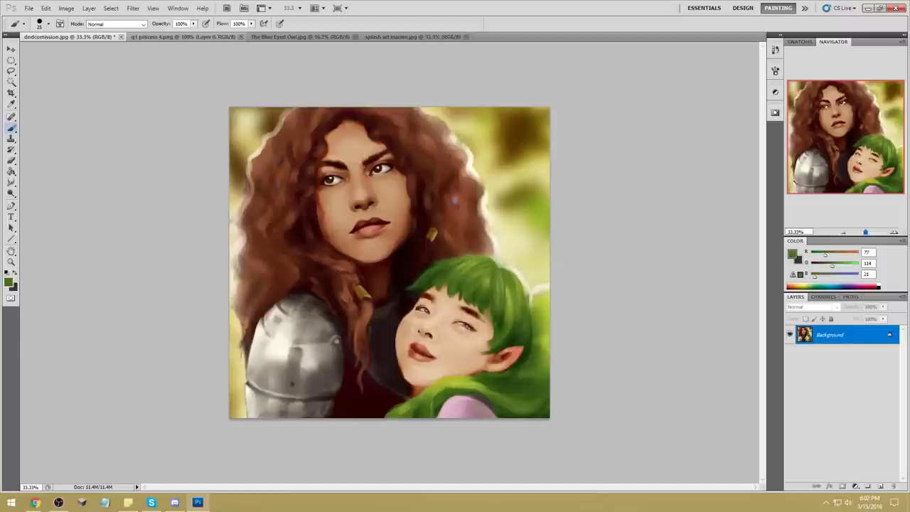
{"action": "left_click", "coordinate": [473, 298], "text": "alt"}
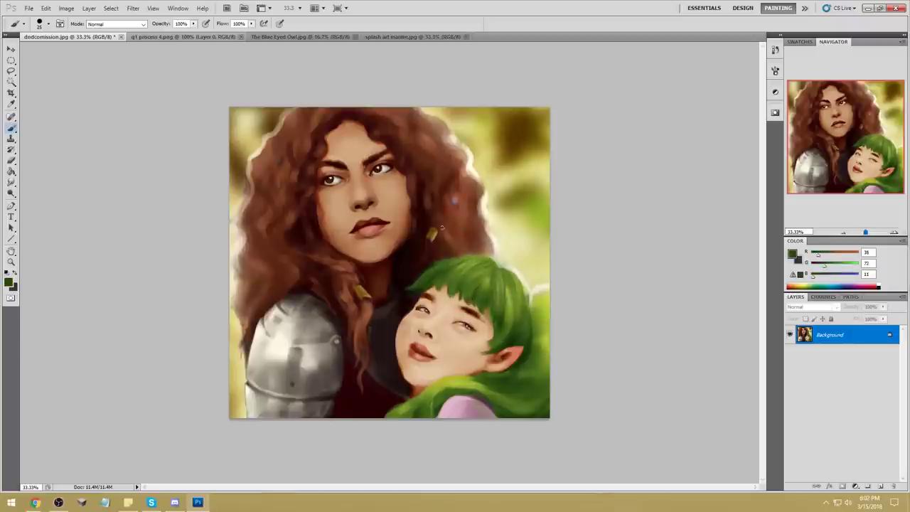
{"action": "right_click", "coordinate": [445, 228]}
{"action": "left_click", "coordinate": [505, 327]}
{"action": "left_click", "coordinate": [600, 130]}
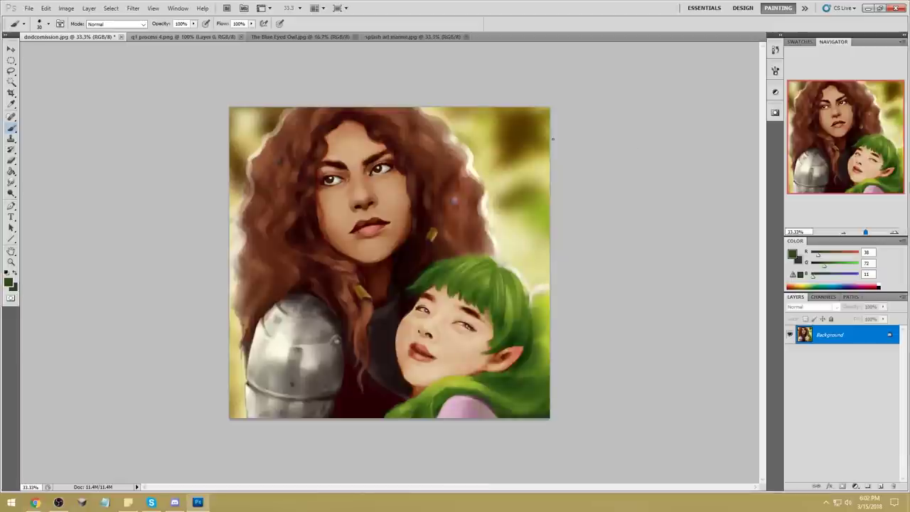
{"action": "left_click", "coordinate": [476, 288], "text": "alt"}
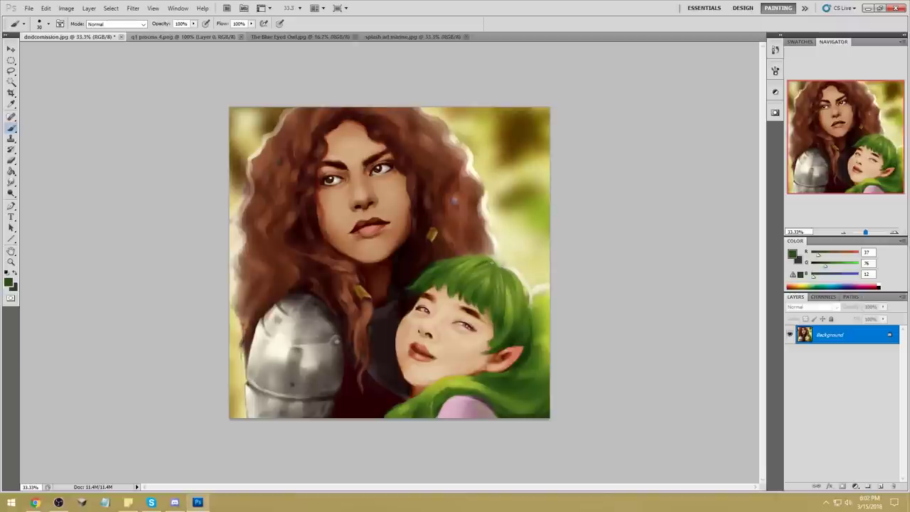
Refine the edge between the elf's fringe and forehead with sampled skin tones (RGB 219, 175, 137 and 214, 182, 142) and dark green (37, 74, 11).
{"action": "left_click", "coordinate": [431, 261], "text": "alt"}
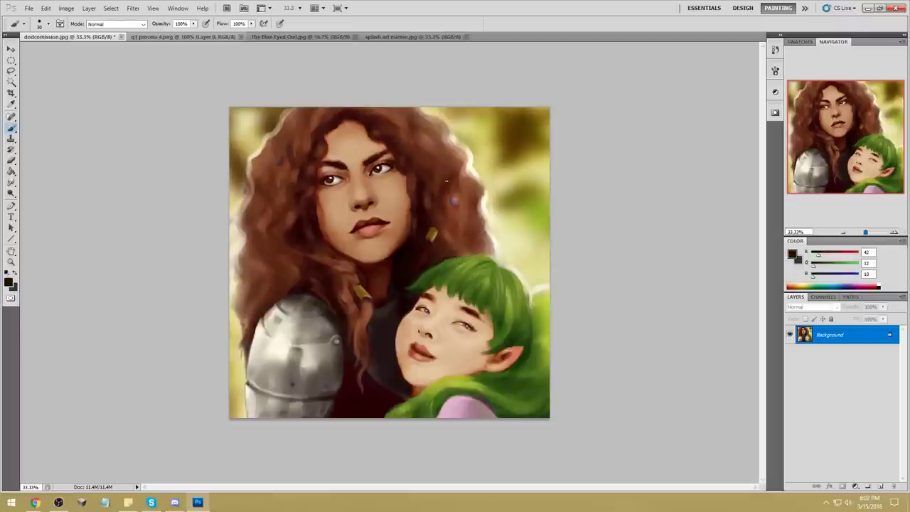
{"action": "left_click", "coordinate": [504, 333], "text": "alt"}
{"action": "left_click", "coordinate": [485, 343], "text": "alt"}
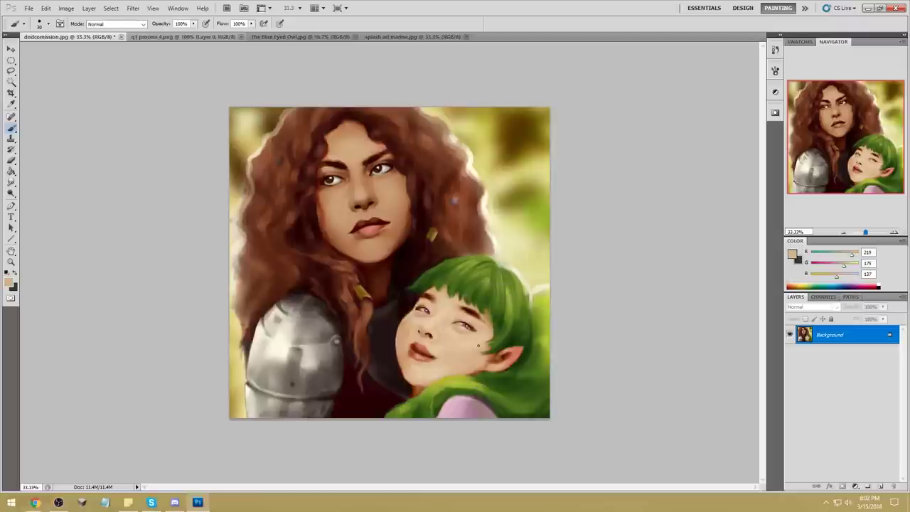
{"action": "left_click", "coordinate": [473, 298], "text": "alt"}
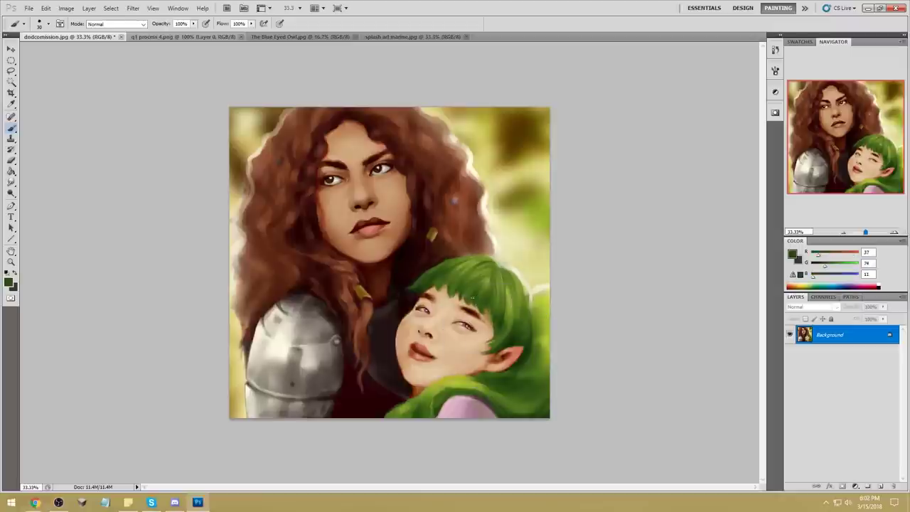
{"action": "left_click", "coordinate": [478, 303], "text": "alt"}
{"action": "left_click", "coordinate": [456, 298], "text": "alt"}
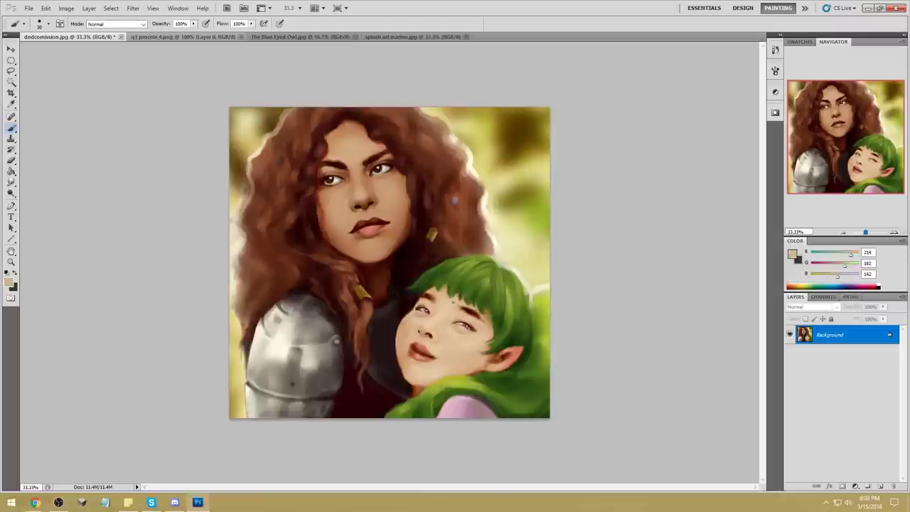
{"action": "left_click", "coordinate": [446, 300], "text": "alt"}
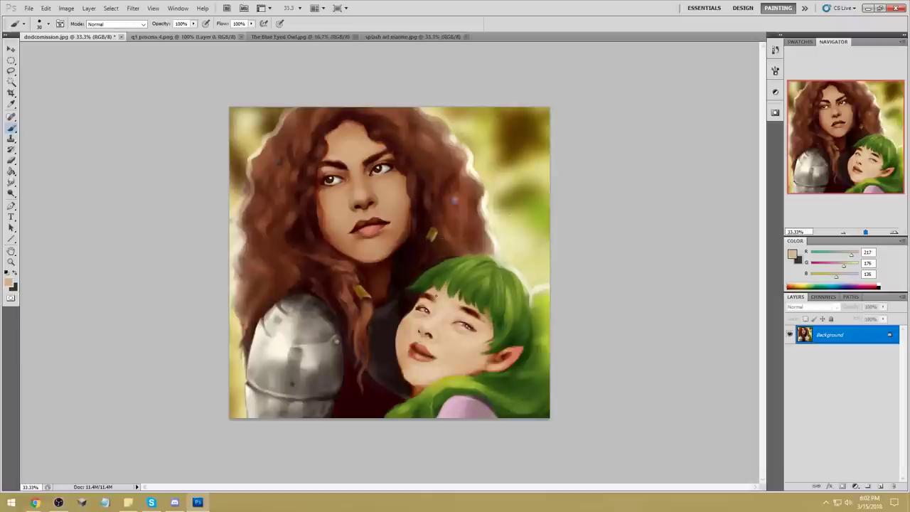
Paint sampled mid-dark greens (RGB 46, 83, 17 and 47, 87, 12) into the elf's fringe with the 30 px brush.
{"action": "left_click", "coordinate": [458, 266], "text": "alt"}
{"action": "left_click", "coordinate": [461, 269], "text": "alt"}
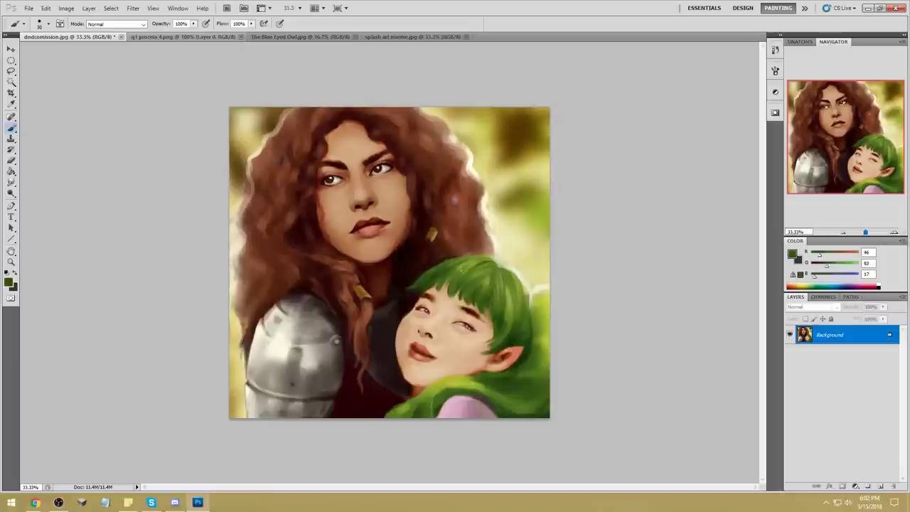
{"action": "left_click", "coordinate": [451, 276], "text": "alt"}
Brighten the elf's hair and its outer edge with the Dodge tool on Highlights at 36% exposure, adjusting the size down to 250 px.
{"action": "left_click", "coordinate": [11, 193]}
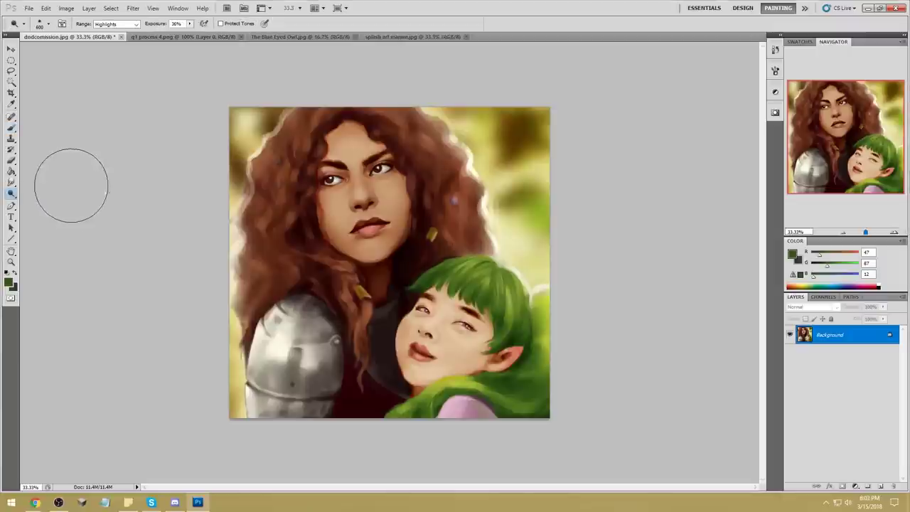
{"action": "key", "text": "["}
{"action": "key", "text": "["}
{"action": "key", "text": "["}
{"action": "key", "text": "bracketleft"}
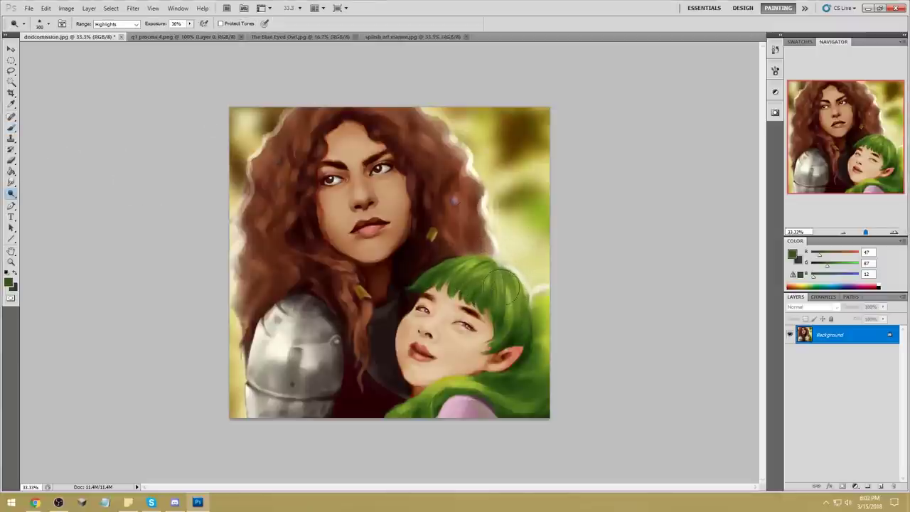
{"action": "key", "text": "bracketright"}
{"action": "key", "text": "bracketright"}
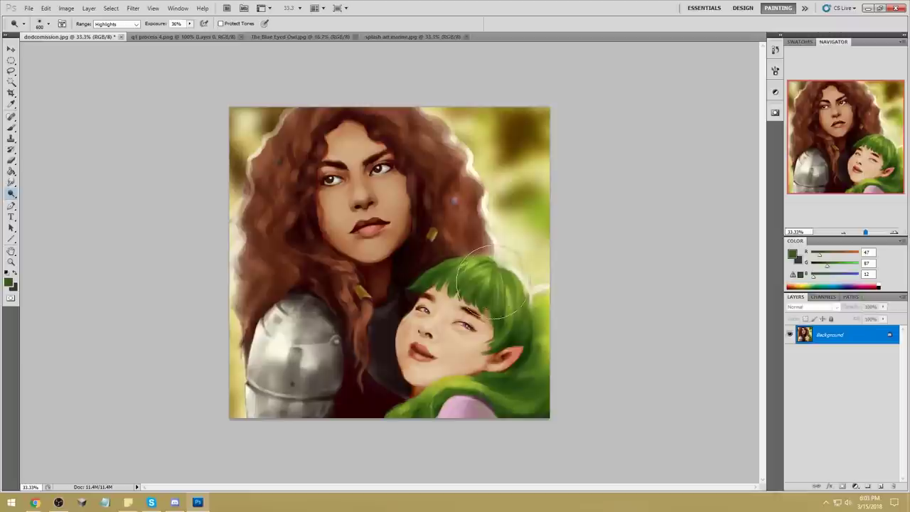
{"action": "key", "text": "bracketleft"}
{"action": "key", "text": "bracketleft"}
{"action": "key", "text": "bracketright"}
{"action": "key", "text": "bracketright"}
{"action": "key", "text": "bracketright"}
{"action": "key", "text": "bracketright"}
{"action": "key", "text": "bracketleft"}
{"action": "key", "text": "bracketleft"}
{"action": "key", "text": "bracketleft"}
{"action": "key", "text": "bracketleft"}
{"action": "left_click_drag", "start_coordinate": [538, 301], "coordinate": [524, 288]}
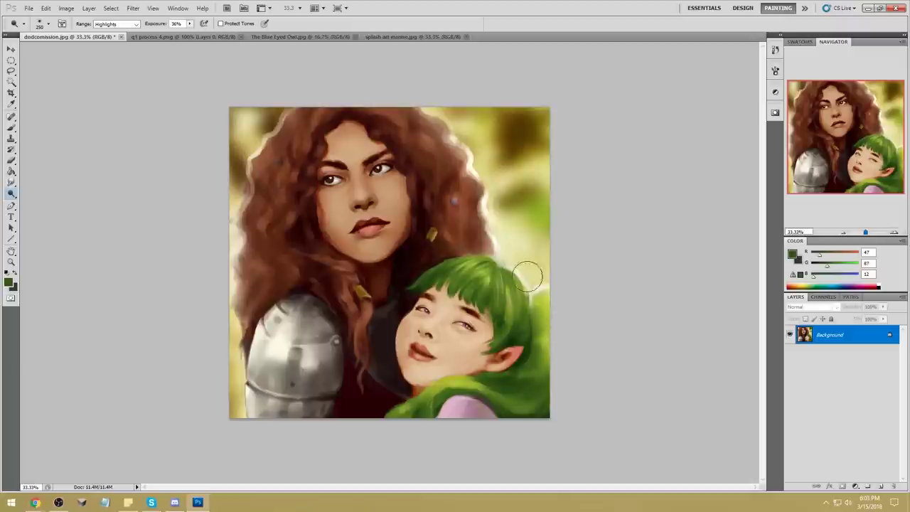
Saturate the green of the elf's hair with the Sponge tool at 37% flow, reduced to 125 px.
{"action": "left_click", "coordinate": [11, 195]}
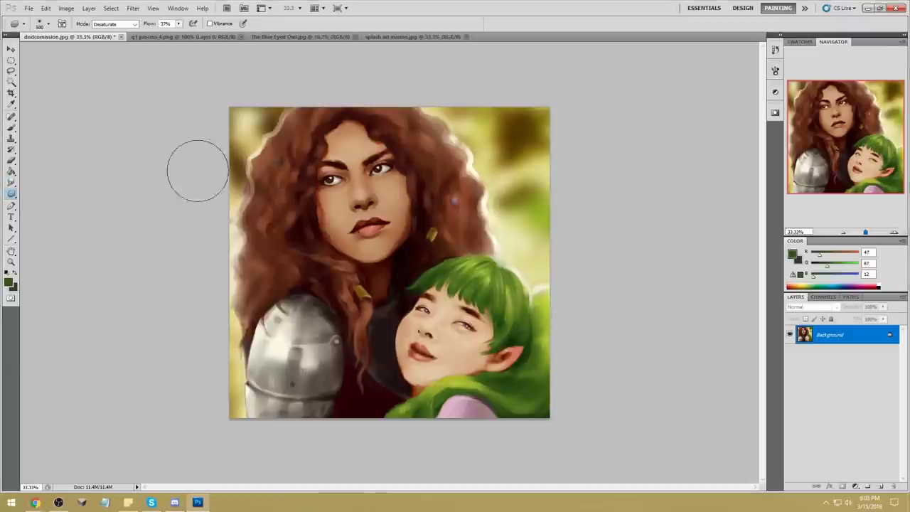
{"action": "mouse_move", "coordinate": [11, 183]}
{"action": "left_mouse_down"}
{"action": "mouse_move", "coordinate": [54, 202]}
{"action": "mouse_move", "coordinate": [23, 180]}
{"action": "mouse_move", "coordinate": [36, 179]}
{"action": "left_mouse_up"}
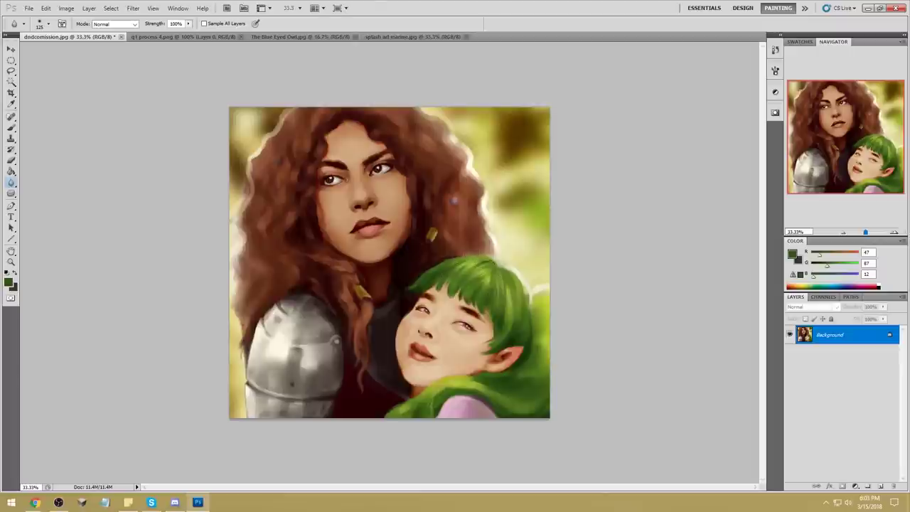
{"action": "left_click_drag", "start_coordinate": [12, 193], "coordinate": [46, 212]}
{"action": "left_click", "coordinate": [112, 26]}
{"action": "left_click", "coordinate": [114, 40]}
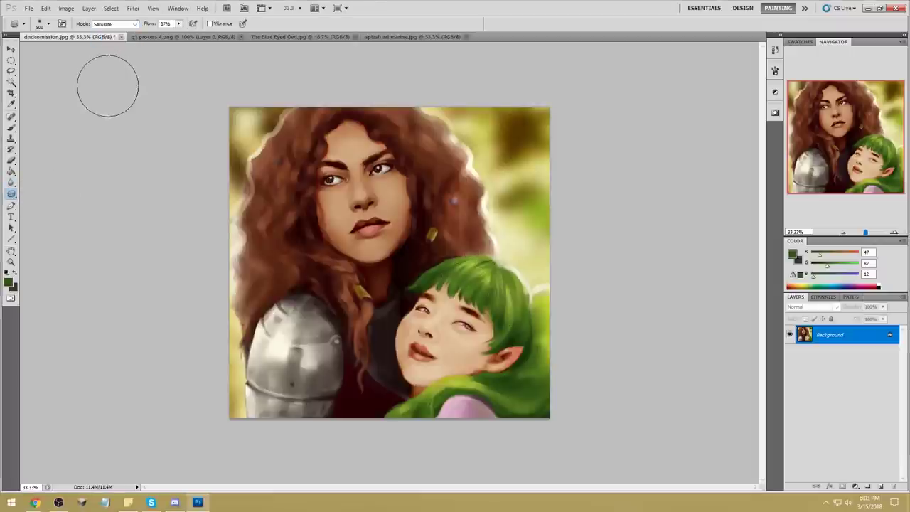
{"action": "key", "text": "bracketleft"}
{"action": "key", "text": "bracketleft"}
{"action": "key", "text": "bracketleft"}
{"action": "key", "text": "bracketleft"}
{"action": "key", "text": "bracketleft"}
{"action": "key", "text": "bracketleft"}
{"action": "key", "text": "bracketleft"}
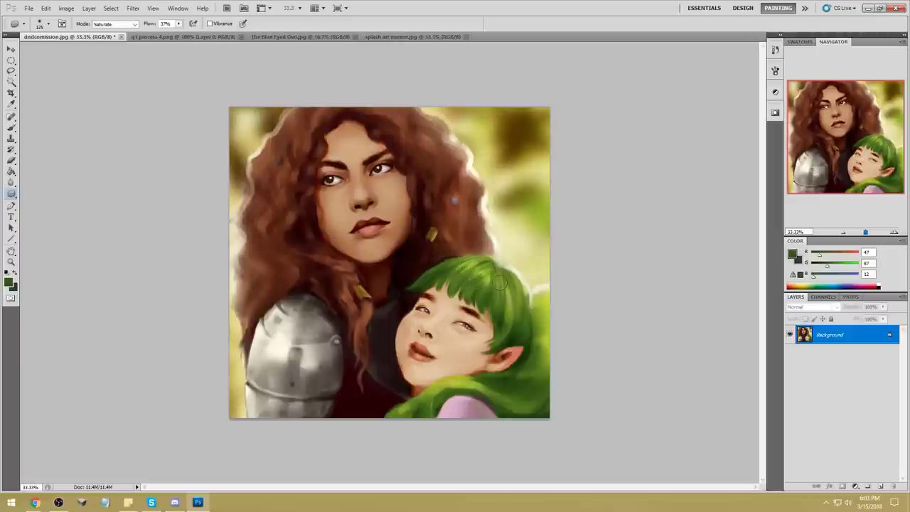
Touch up the elf's hair with a 100 px Sponge in Desaturate mode, then return the mode to Saturate.
{"action": "left_click", "coordinate": [114, 23]}
{"action": "left_click", "coordinate": [114, 32]}
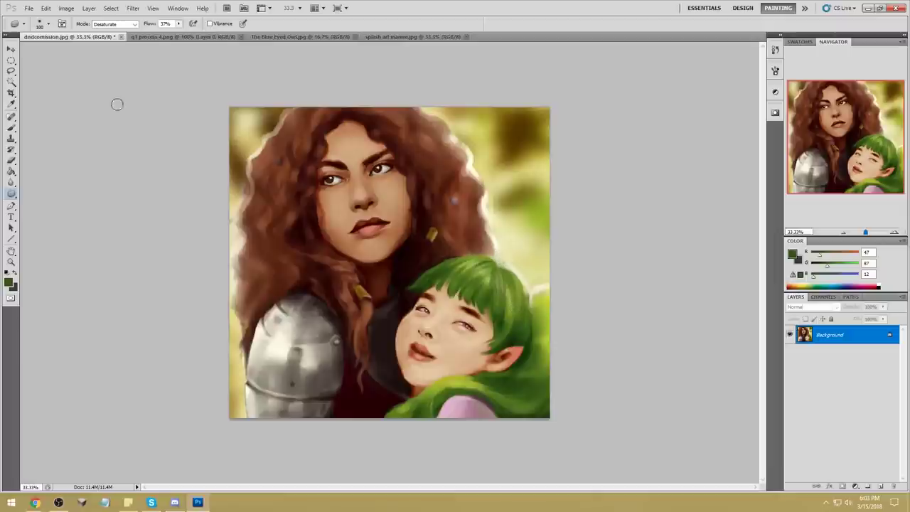
{"action": "left_click", "coordinate": [114, 24]}
{"action": "left_click", "coordinate": [118, 42]}
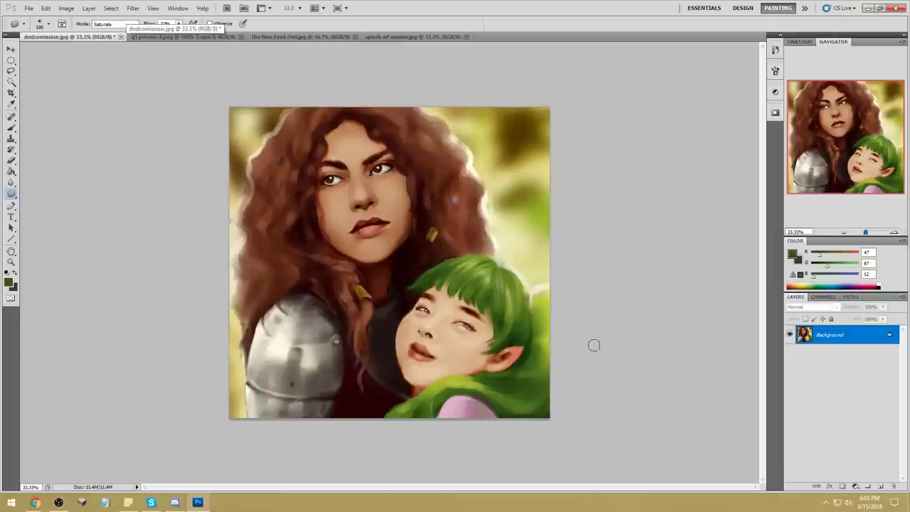
Set up a large soft brush in Normal mode at 8% opacity with cream (RGB 242, 237, 210) sampled beside the elf's hair.
{"action": "key", "text": "b"}
{"action": "left_click", "coordinate": [519, 271], "text": "alt"}
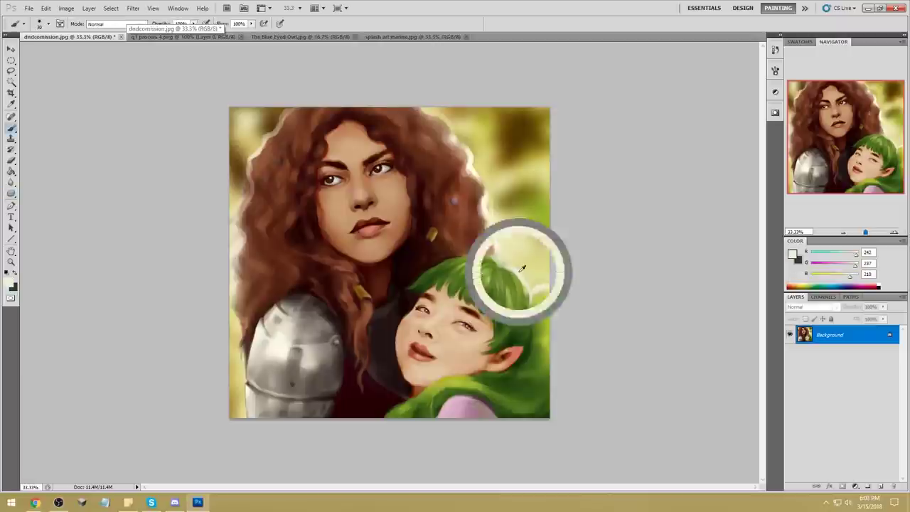
{"action": "right_click", "coordinate": [497, 270]}
{"action": "left_click", "coordinate": [569, 266]}
{"action": "left_click", "coordinate": [617, 122]}
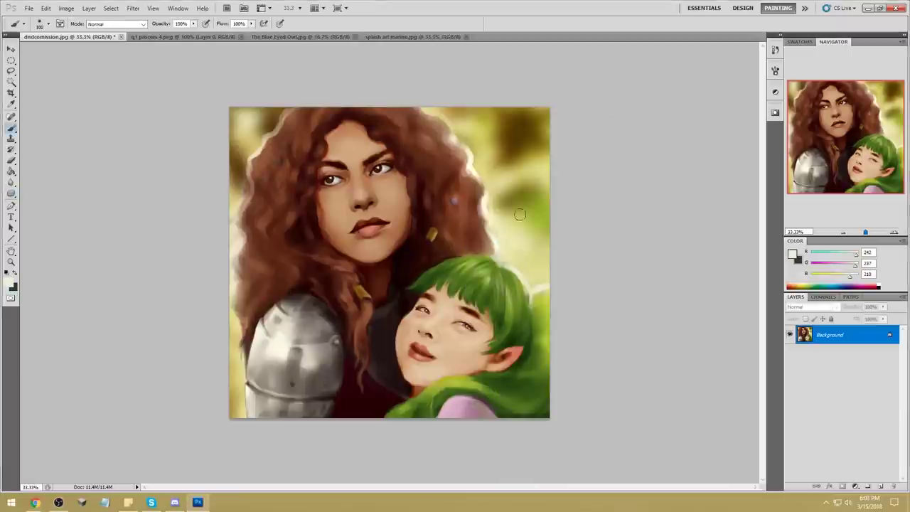
{"action": "key", "text": "bracketright"}
{"action": "key", "text": "bracketright"}
{"action": "key", "text": "bracketright"}
{"action": "key", "text": "bracketright"}
{"action": "key", "text": "bracketright"}
{"action": "key", "text": "bracketright"}
{"action": "key", "text": "bracketright"}
{"action": "key", "text": "bracketright"}
{"action": "key", "text": "bracketright"}
{"action": "key", "text": "bracketright"}
{"action": "key", "text": "bracketright"}
{"action": "key", "text": "bracketright"}
{"action": "key", "text": "bracketright"}
{"action": "left_click", "coordinate": [125, 24]}
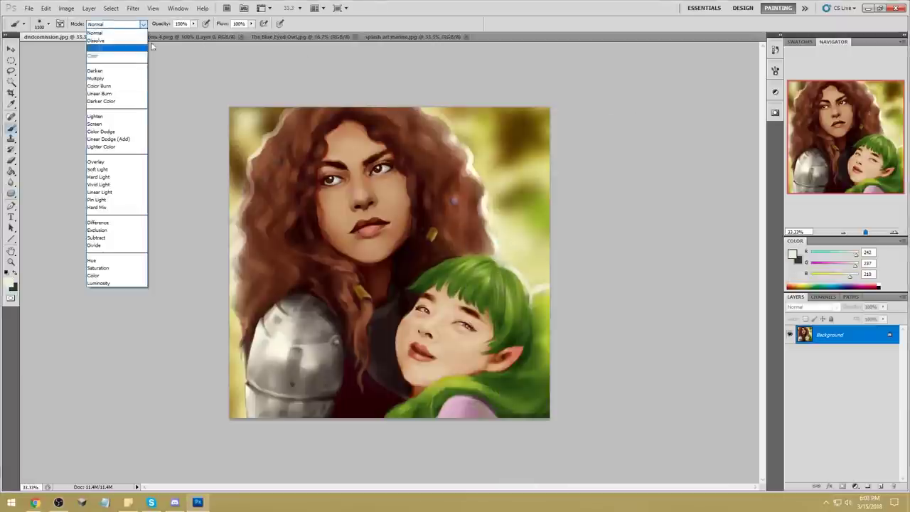
{"action": "left_click", "coordinate": [128, 33]}
{"action": "left_click", "coordinate": [193, 25]}
{"action": "left_click", "coordinate": [150, 34]}
{"action": "left_click", "coordinate": [130, 89]}
Glaze a faint cream glow over the elf's hair, varying the soft brush between 500 and 900 px.
{"action": "key", "text": "bracketleft"}
{"action": "key", "text": "bracketleft"}
{"action": "key", "text": "bracketleft"}
{"action": "key", "text": "bracketleft"}
{"action": "key", "text": "bracketleft"}
{"action": "key", "text": "bracketleft"}
{"action": "key", "text": "bracketleft"}
{"action": "key", "text": "bracketleft"}
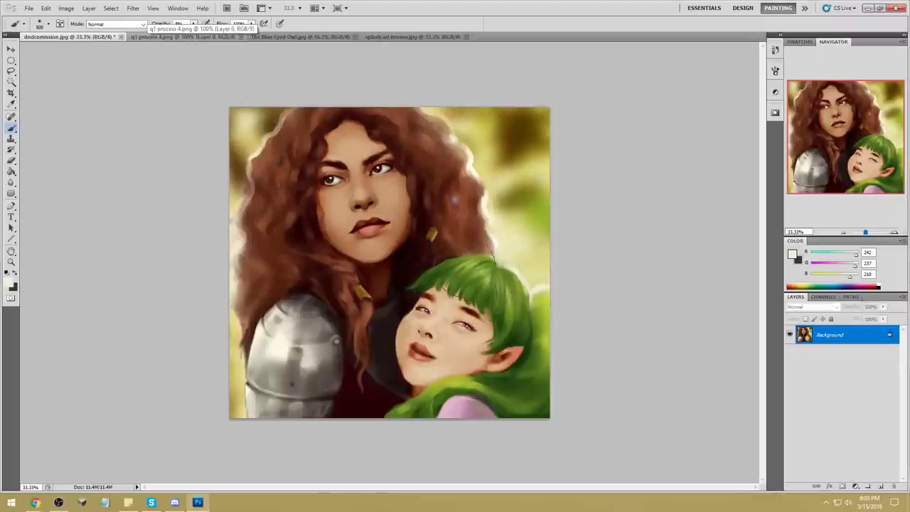
{"action": "key", "text": "bracketright"}
{"action": "key", "text": "bracketright"}
{"action": "key", "text": "bracketright"}
{"action": "key", "text": "bracketright"}
{"action": "key", "text": "bracketright"}
{"action": "key", "text": "bracketright"}
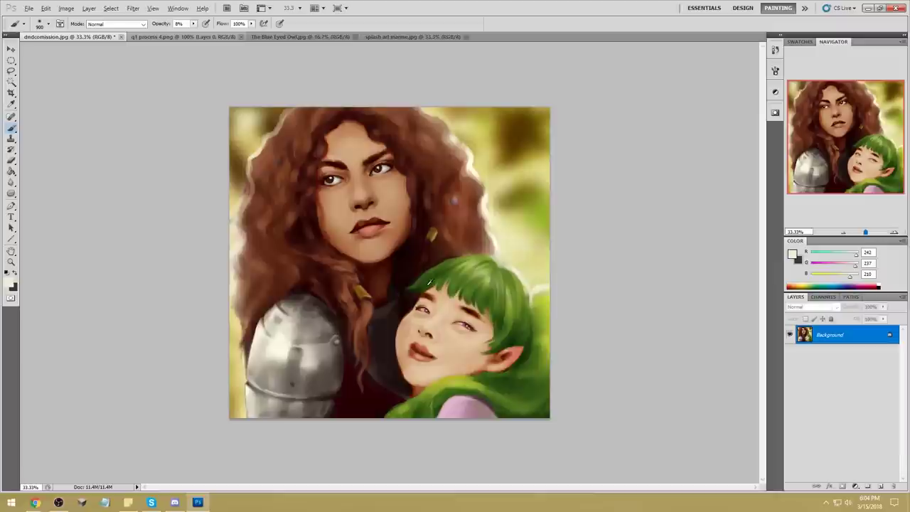
Set the brush to Darken with a sampled brown (RGB 104, 75, 23) and select the elf's face and ear using the Magic Wand at tolerance 50.
{"action": "left_click", "coordinate": [438, 279], "text": "alt"}
{"action": "left_click", "coordinate": [116, 23]}
{"action": "left_click", "coordinate": [109, 70]}
{"action": "left_click", "coordinate": [11, 83]}
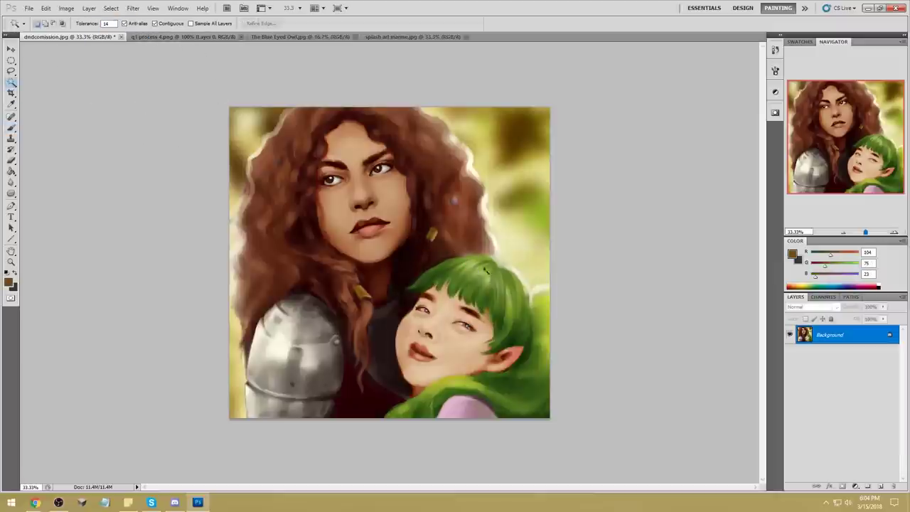
{"action": "left_click", "coordinate": [445, 299]}
{"action": "key", "text": "Return"}
{"action": "type", "text": "50"}
{"action": "left_click", "coordinate": [453, 306]}
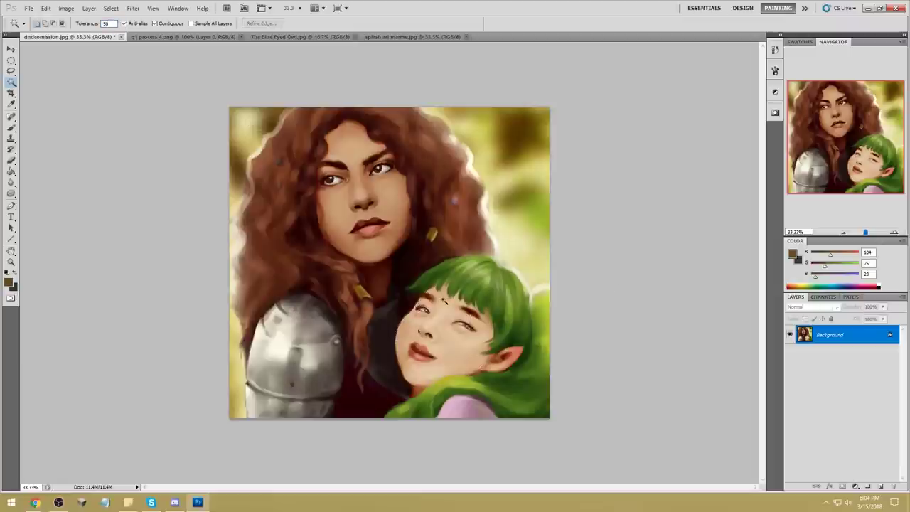
{"action": "left_click", "coordinate": [502, 359], "text": "shift"}
{"action": "key", "text": "ctrl+d"}
Shade the elf with dark olive (RGB 80, 65, 22) in Darken mode at 29% opacity, enlarging the soft brush from 400 to 800 px.
{"action": "key", "text": "b"}
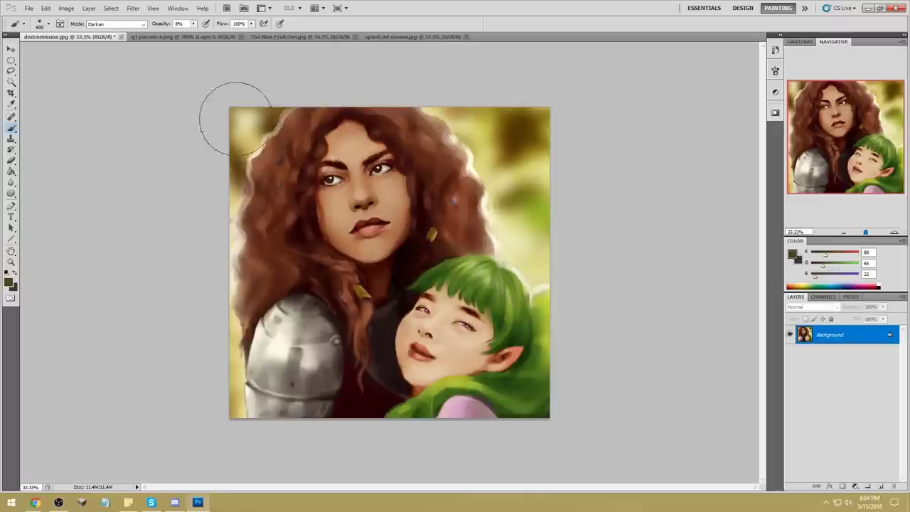
{"action": "left_click_drag", "start_coordinate": [193, 24], "coordinate": [205, 32]}
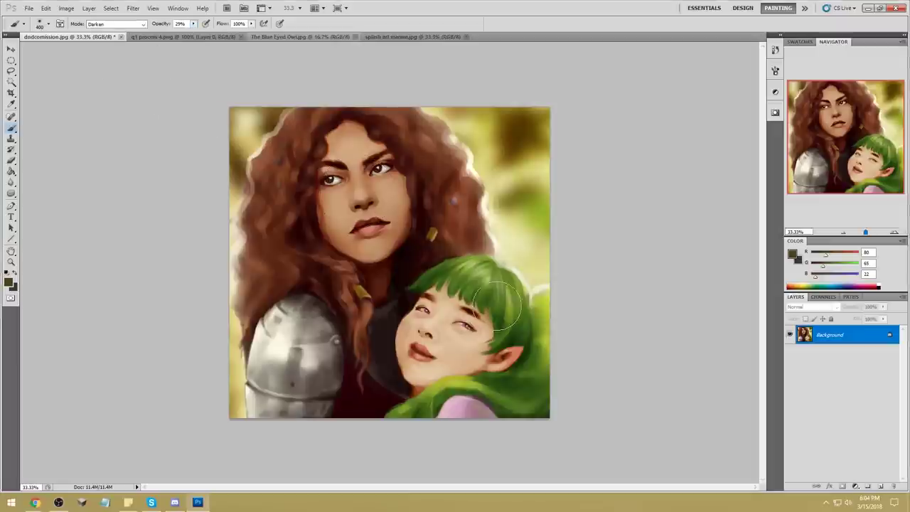
{"action": "key", "text": "]"}
{"action": "key", "text": "]"}
{"action": "key", "text": "]"}
{"action": "key", "text": "]"}
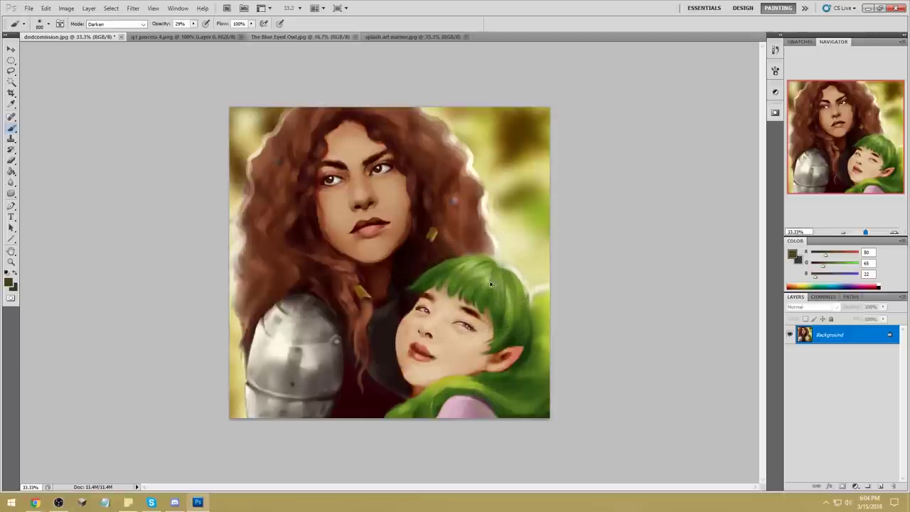
Sample reddish brown (RGB 101, 42, 22) from the curly hair and change to a 70 px brush in Normal mode at 47% opacity.
{"action": "left_click", "coordinate": [453, 244], "text": "alt"}
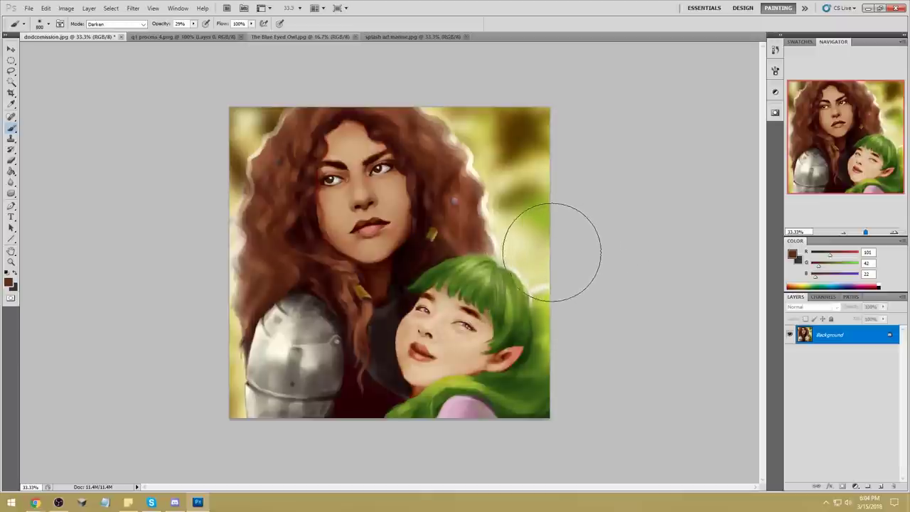
{"action": "right_click", "coordinate": [497, 269]}
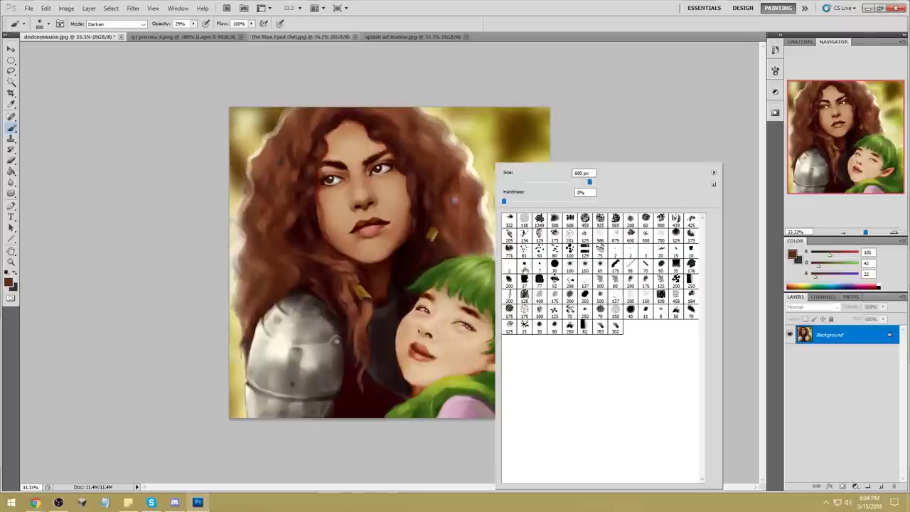
{"action": "key", "text": "Escape"}
{"action": "left_click", "coordinate": [115, 23]}
{"action": "left_click", "coordinate": [118, 28]}
{"action": "left_click", "coordinate": [193, 24]}
{"action": "left_click_drag", "start_coordinate": [195, 34], "coordinate": [208, 34]}
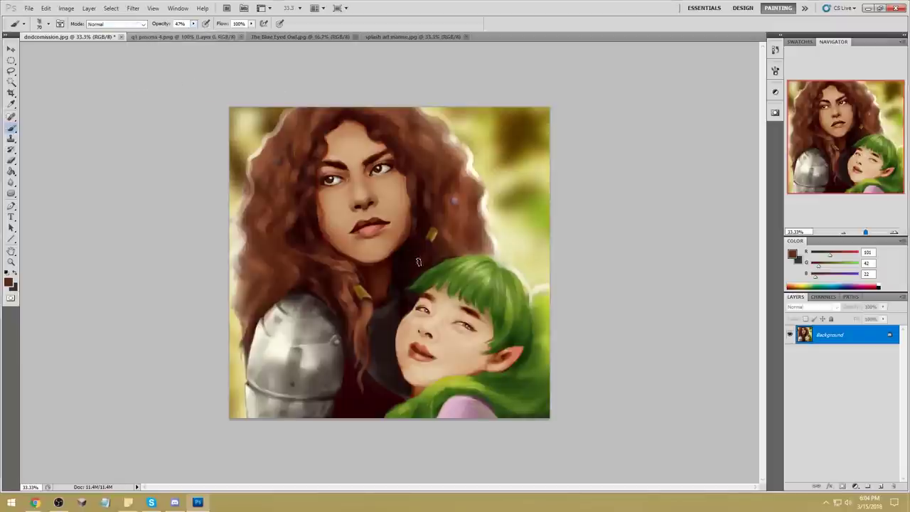
Touch up the elf's forehead with sampled skin tone (RGB 226, 193, 158), raising the brush opacity to 100%.
{"action": "left_click", "coordinate": [441, 308], "text": "alt"}
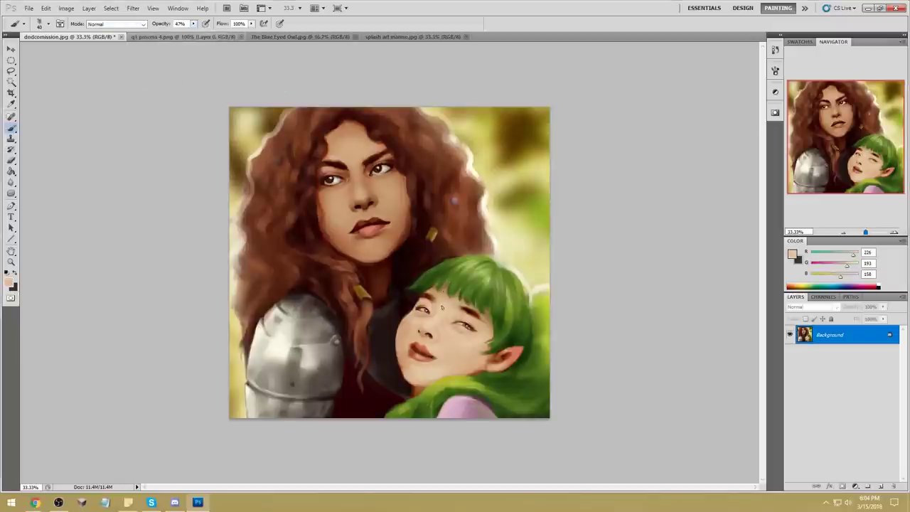
{"action": "left_click", "coordinate": [192, 23]}
{"action": "left_click_drag", "start_coordinate": [208, 33], "coordinate": [246, 33]}
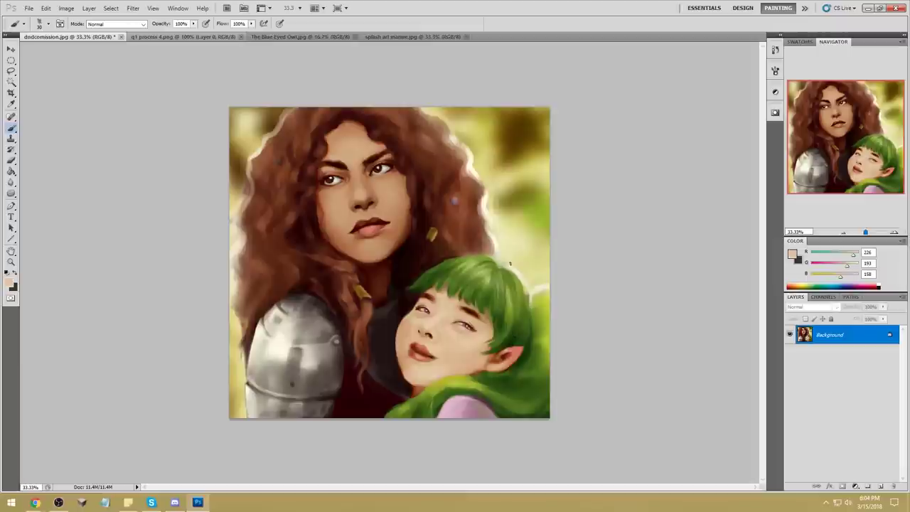
Copy the entire reworked canvas and roll the document back to an early brush state in the history.
{"action": "key", "text": "ctrl+a"}
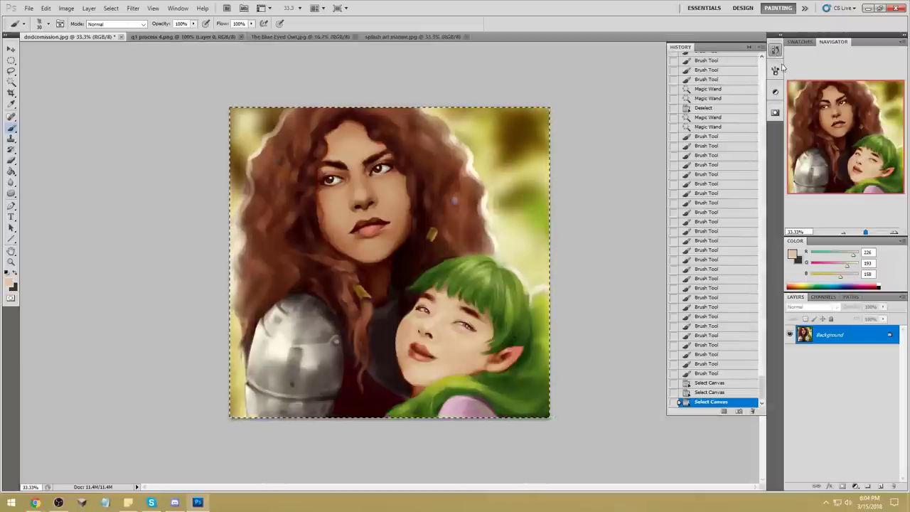
{"action": "mouse_move", "coordinate": [762, 391]}
{"action": "left_mouse_down"}
{"action": "mouse_move", "coordinate": [763, 71]}
{"action": "mouse_move", "coordinate": [719, 128]}
{"action": "mouse_move", "coordinate": [707, 226]}
{"action": "mouse_move", "coordinate": [710, 360]}
{"action": "left_mouse_up"}
{"action": "left_click", "coordinate": [724, 66]}
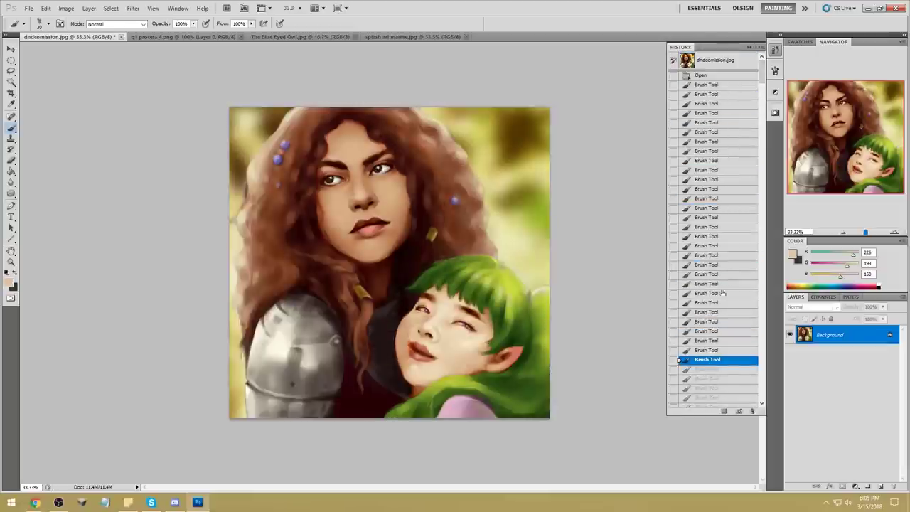
{"action": "left_click_drag", "start_coordinate": [762, 72], "coordinate": [761, 82]}
{"action": "left_click_drag", "start_coordinate": [711, 215], "coordinate": [707, 281]}
{"action": "left_click", "coordinate": [750, 47]}
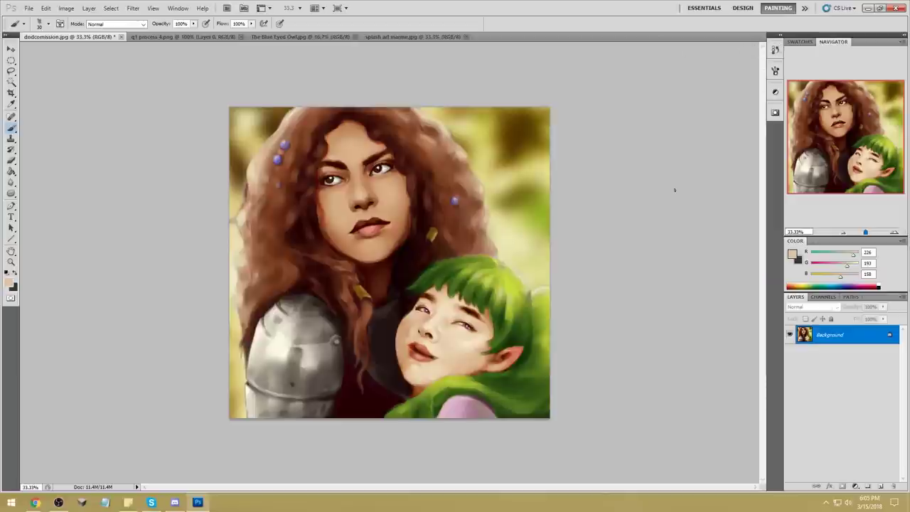
Place the reworked painting on a new layer above the earlier version and toggle its visibility to compare the two.
{"action": "key", "text": "ctrl+j"}
{"action": "left_click", "coordinate": [789, 335]}
{"action": "left_click", "coordinate": [790, 335]}
{"action": "left_click", "coordinate": [790, 335]}
{"action": "left_click", "coordinate": [790, 334]}
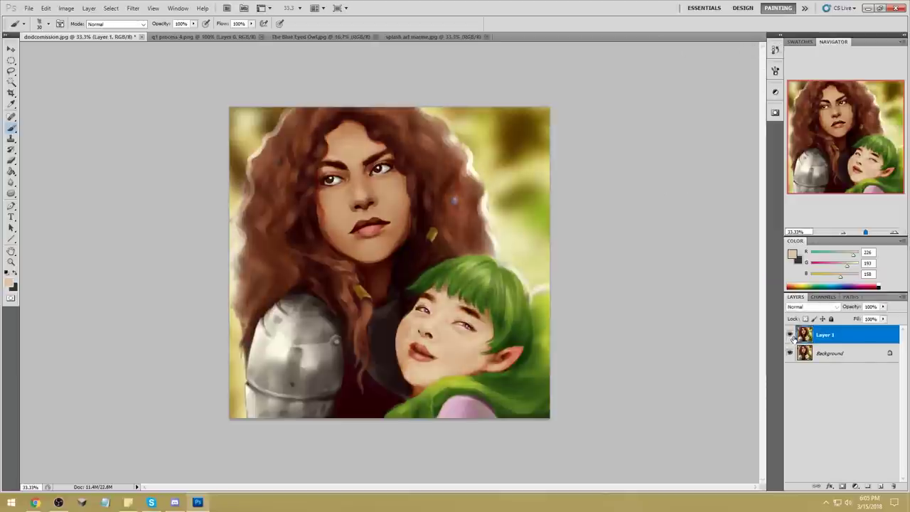
Add a new layer above the reworked painting and paint a sampled pale cream (RGB 248, 246, 225) highlight along the woman's jaw.
{"action": "left_click", "coordinate": [790, 334]}
{"action": "left_click", "coordinate": [790, 335]}
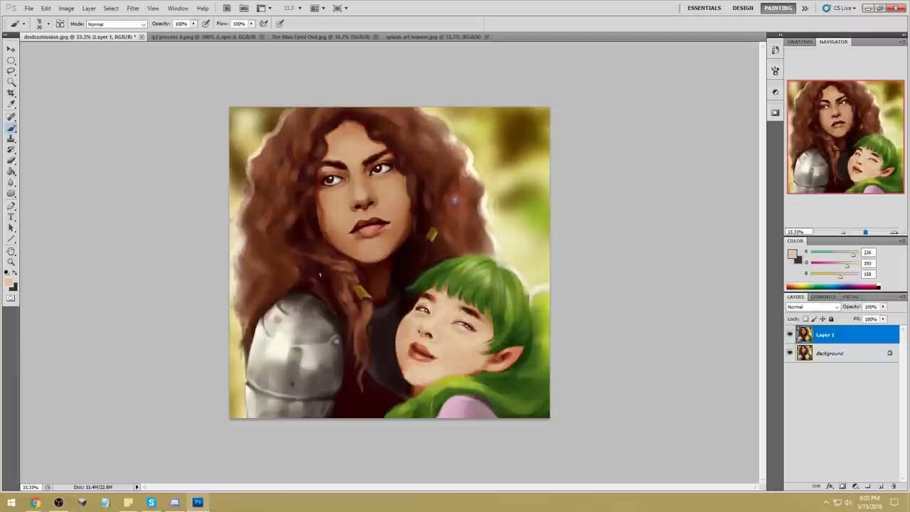
{"action": "left_click", "coordinate": [881, 487]}
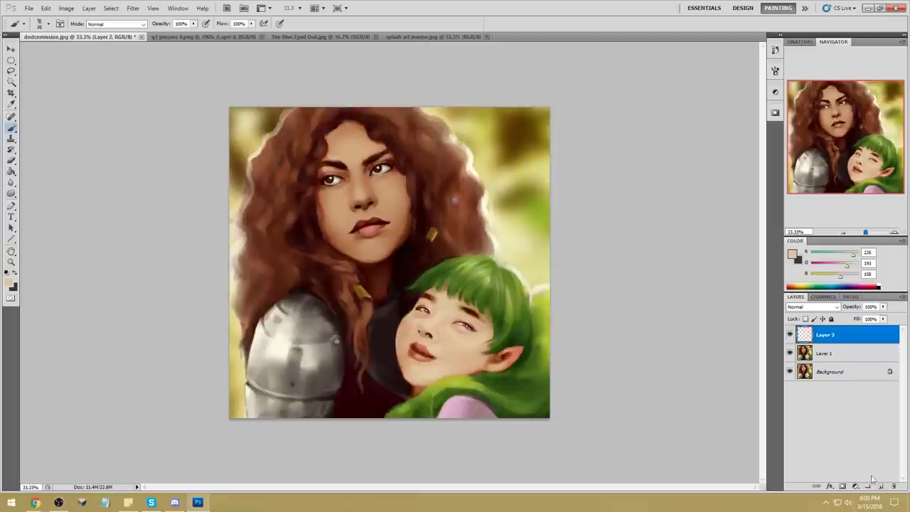
{"action": "left_click", "coordinate": [288, 339], "text": "alt"}
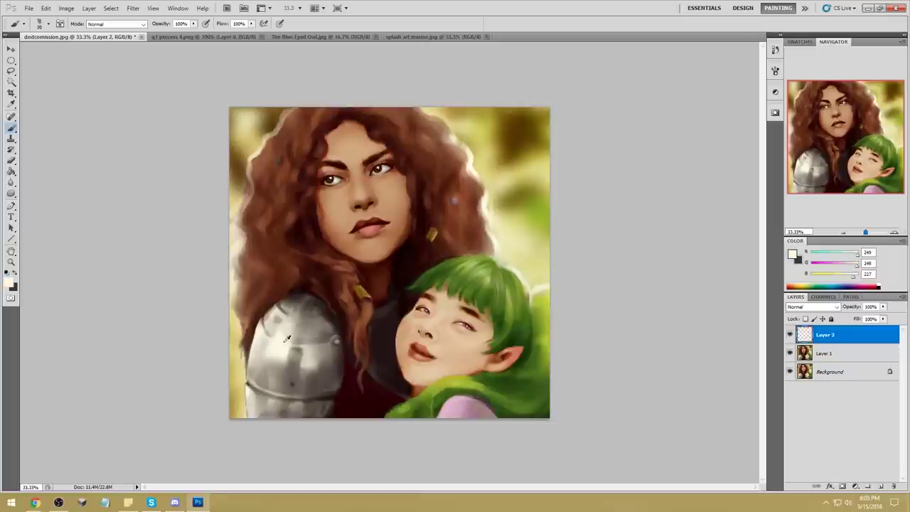
{"action": "left_click_drag", "start_coordinate": [366, 260], "coordinate": [342, 245]}
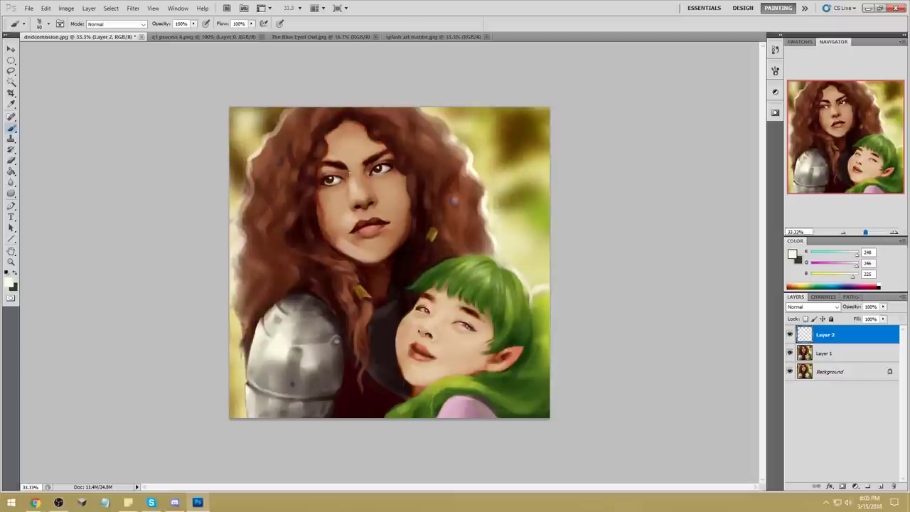
Brush pale cream light over the woman's shadowed cheek with a larger textured brush of 125 to 150 px.
{"action": "key", "text": "bracketright"}
{"action": "key", "text": "bracketright"}
{"action": "key", "text": "bracketright"}
{"action": "key", "text": "bracketright"}
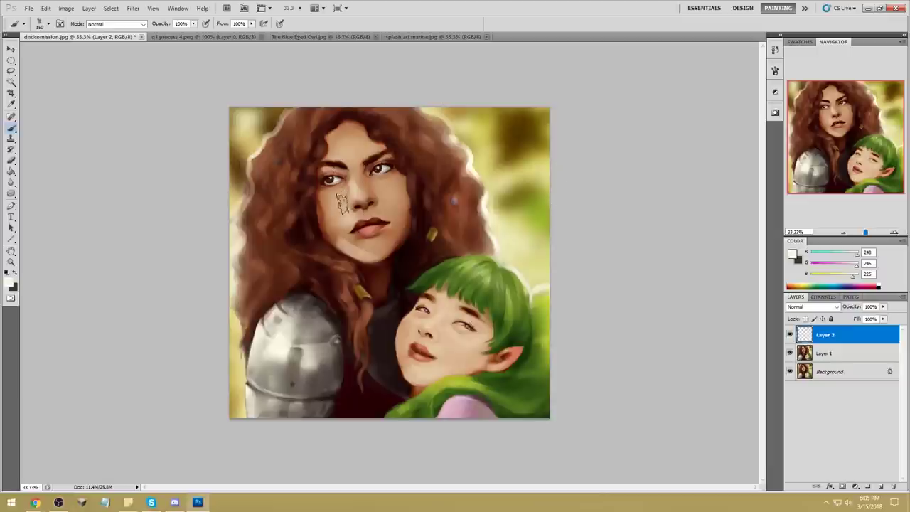
{"action": "key", "text": "bracketleft"}
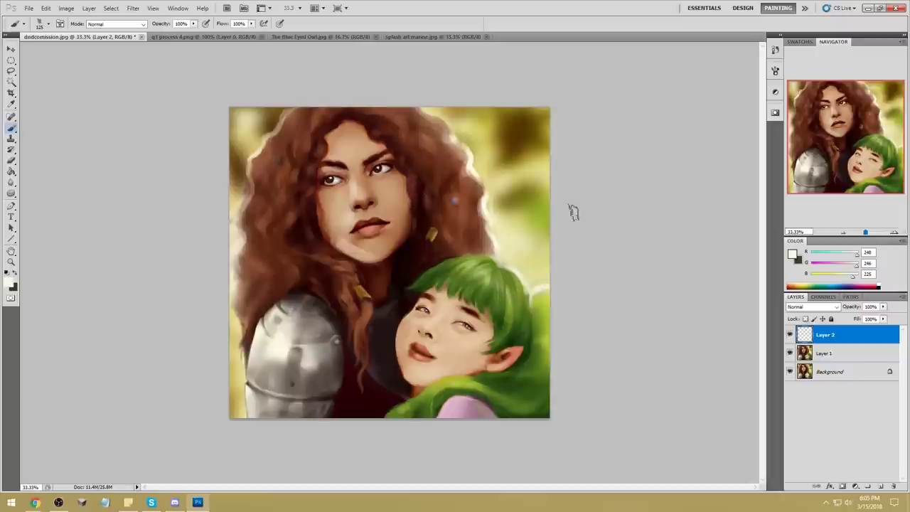
{"action": "left_click_drag", "start_coordinate": [489, 201], "coordinate": [540, 214]}
Sample dark brown (RGB 33, 19, 19) and set up a large round brush in Darken mode.
{"action": "left_click", "coordinate": [412, 263], "text": "alt"}
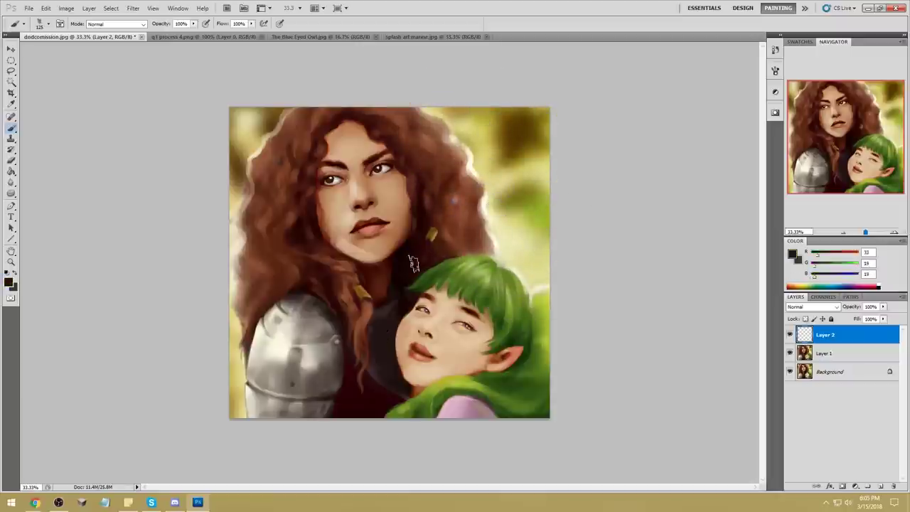
{"action": "right_click", "coordinate": [453, 163]}
{"action": "left_click", "coordinate": [531, 266]}
{"action": "left_click", "coordinate": [613, 144]}
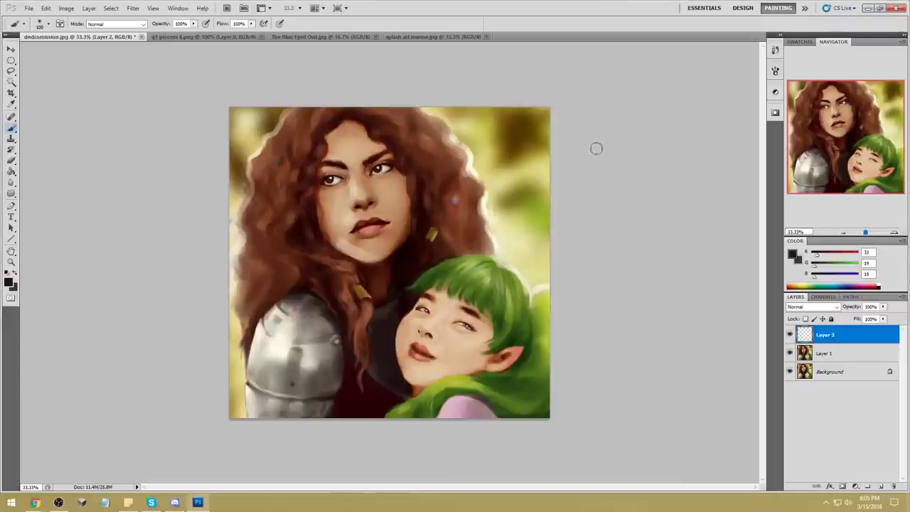
{"action": "key", "text": "bracketright"}
{"action": "key", "text": "bracketright"}
{"action": "left_click", "coordinate": [114, 24]}
{"action": "left_click", "coordinate": [107, 69]}
Undo the dark shading stroke beside the elf, sample reddish brown (RGB 80, 30, 19) and merge the paint layer down into Layer 1.
{"action": "mouse_move", "coordinate": [395, 339]}
{"action": "left_mouse_down"}
{"action": "mouse_move", "coordinate": [386, 323]}
{"action": "mouse_move", "coordinate": [404, 393]}
{"action": "left_mouse_up"}
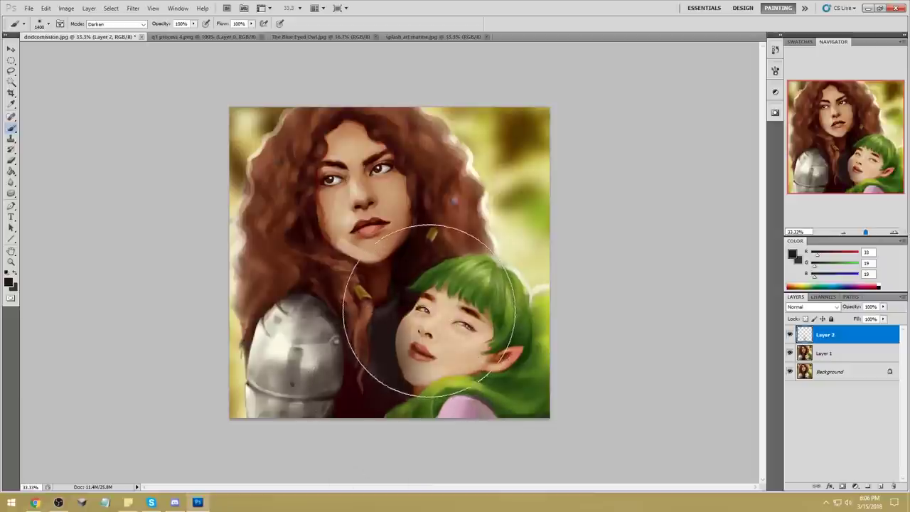
{"action": "key", "text": "ctrl+alt+z"}
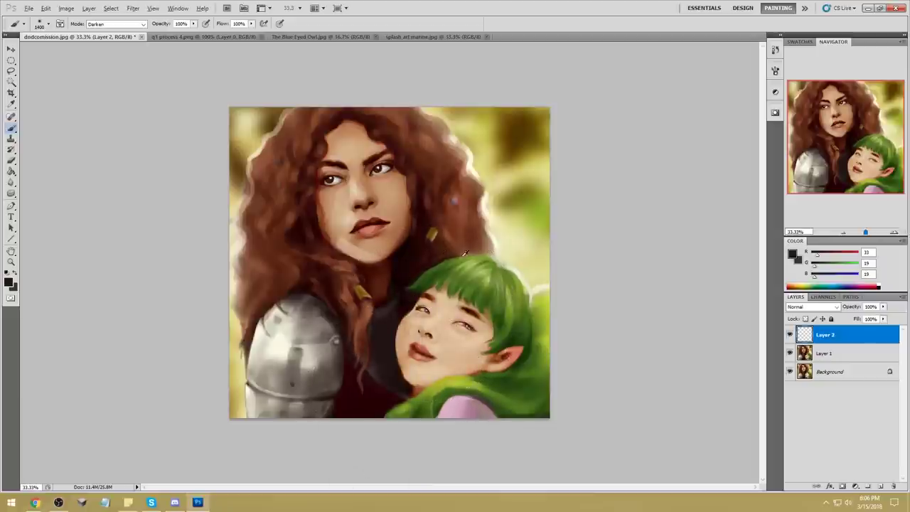
{"action": "left_click", "coordinate": [344, 283], "text": "alt"}
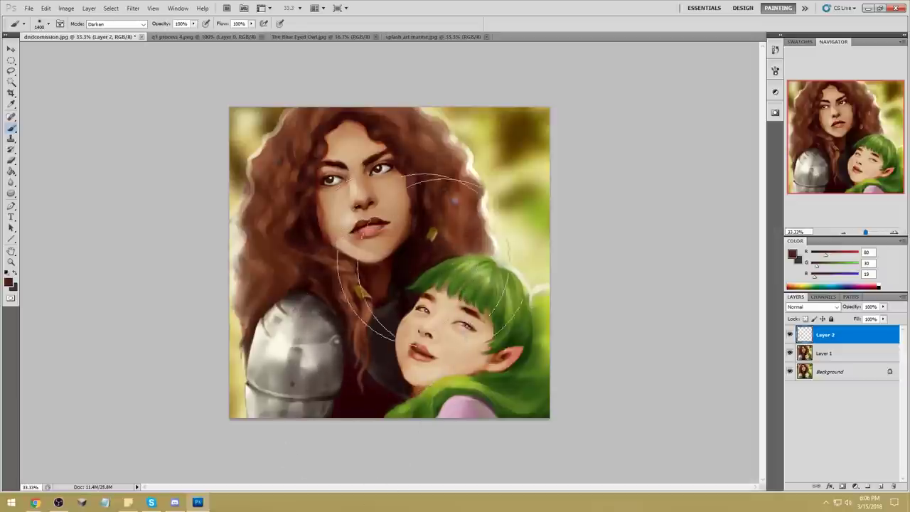
{"action": "right_click", "coordinate": [841, 344]}
{"action": "left_click", "coordinate": [829, 358]}
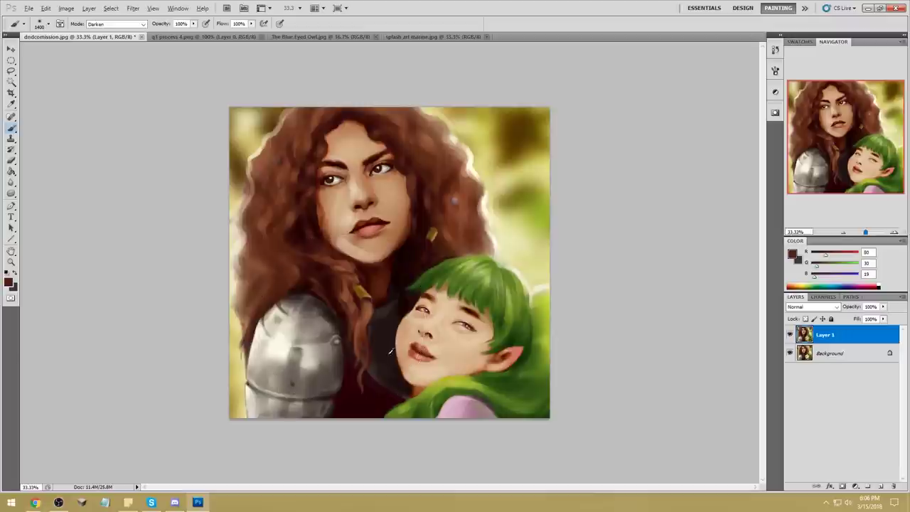
Shade the dark clothing between the armour and the elf with near-black browns sampled there, using a 1400 px Darken brush.
{"action": "key", "text": "bracketleft"}
{"action": "key", "text": "bracketleft"}
{"action": "key", "text": "bracketleft"}
{"action": "key", "text": "bracketleft"}
{"action": "key", "text": "bracketleft"}
{"action": "key", "text": "bracketleft"}
{"action": "left_click", "coordinate": [404, 390], "text": "alt"}
{"action": "key", "text": "bracketright"}
{"action": "key", "text": "bracketright"}
{"action": "key", "text": "bracketright"}
{"action": "key", "text": "bracketright"}
{"action": "key", "text": "bracketright"}
{"action": "key", "text": "bracketright"}
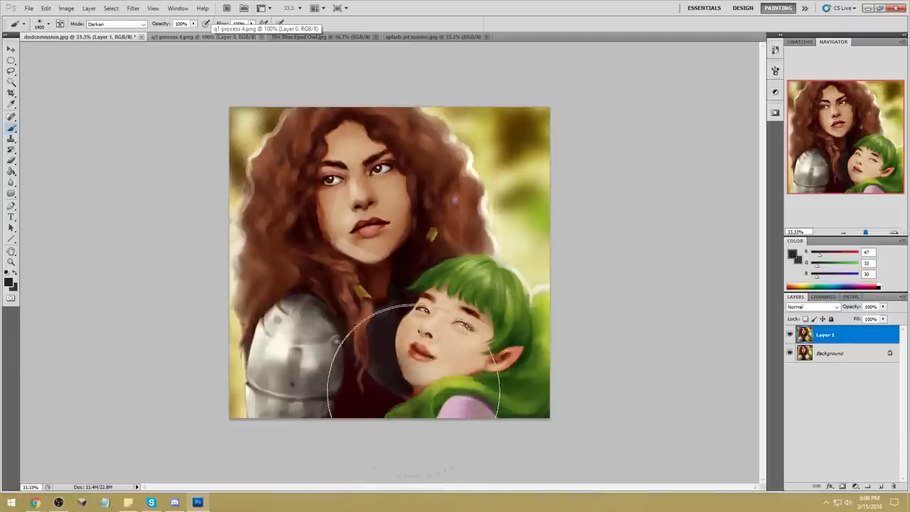
{"action": "left_click", "coordinate": [403, 392], "text": "alt"}
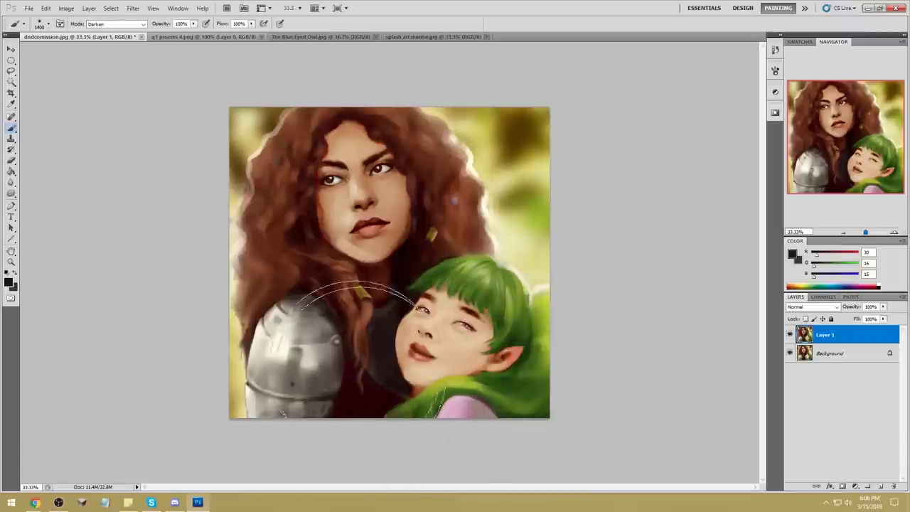
{"action": "left_click", "coordinate": [401, 382], "text": "alt"}
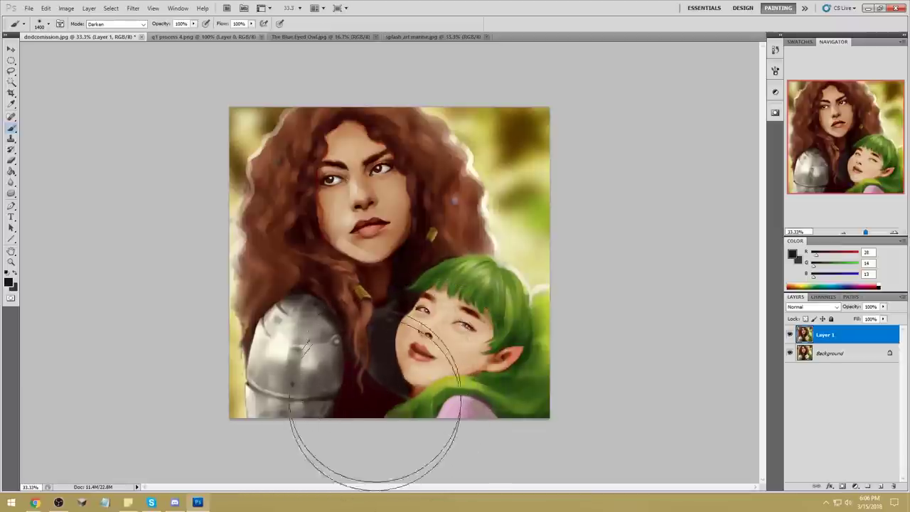
Tint the shoulder armour with olive green (RGB 86, 122, 23) and hair brown (RGB 99, 42, 24), using a 900 px Color-mode brush at 51% opacity.
{"action": "left_click", "coordinate": [450, 279], "text": "alt"}
{"action": "left_click", "coordinate": [117, 25]}
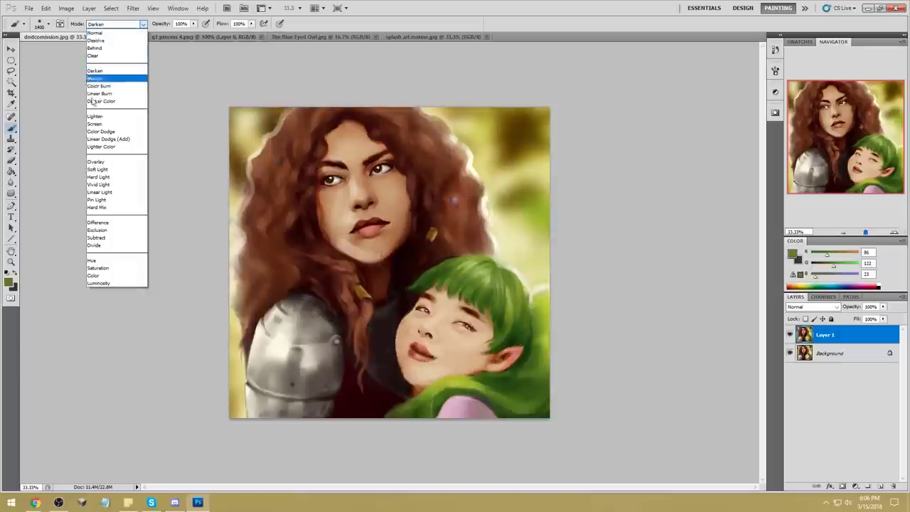
{"action": "left_click", "coordinate": [117, 277]}
{"action": "key", "text": "bracketleft"}
{"action": "key", "text": "bracketleft"}
{"action": "key", "text": "bracketleft"}
{"action": "key", "text": "bracketleft"}
{"action": "key", "text": "bracketleft"}
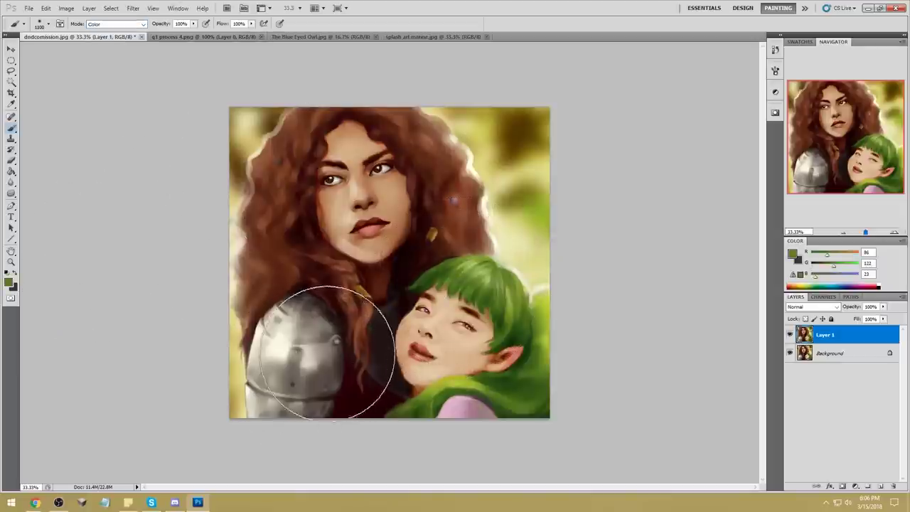
{"action": "key", "text": "5"}
{"action": "key", "text": "1"}
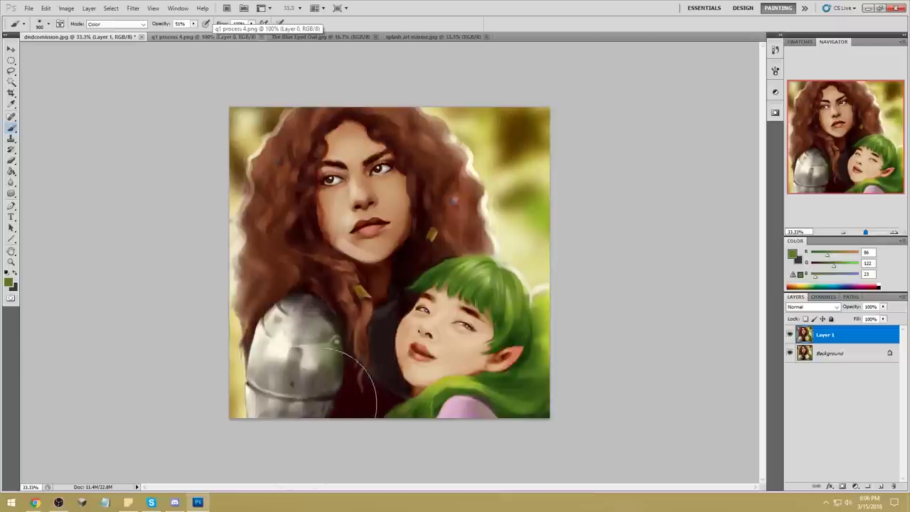
{"action": "left_click", "coordinate": [285, 252], "text": "alt"}
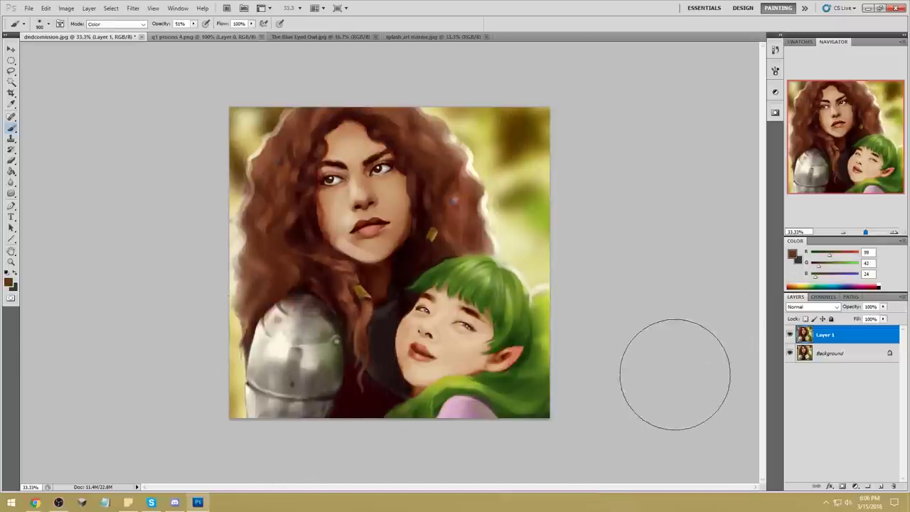
Switch to the Smudge tool and toggle Layer 1's visibility to compare the reworked portrait with the earlier version.
{"action": "left_click", "coordinate": [11, 182]}
{"action": "left_click", "coordinate": [39, 202]}
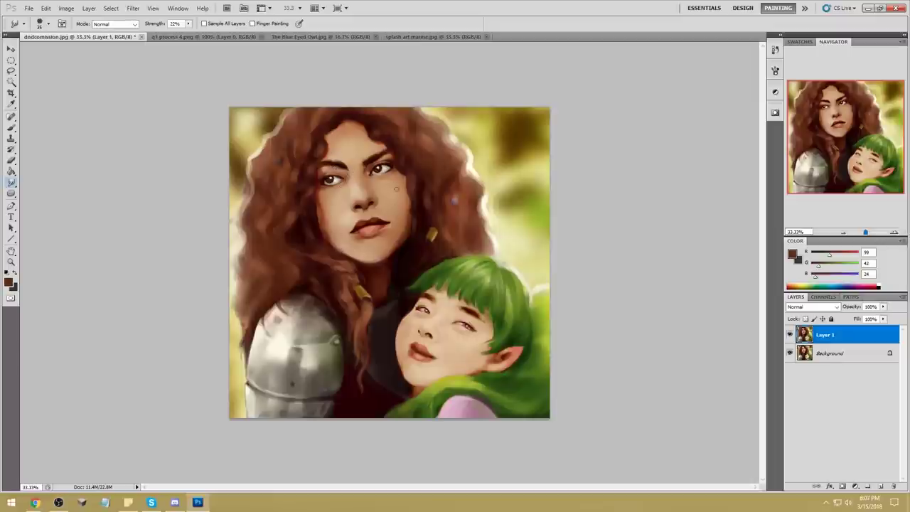
{"action": "left_click", "coordinate": [790, 334]}
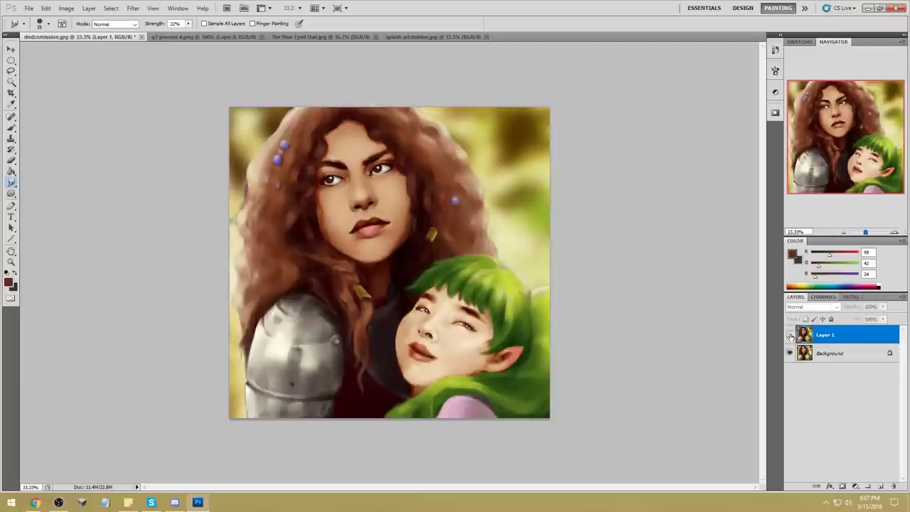
{"action": "left_click", "coordinate": [790, 335]}
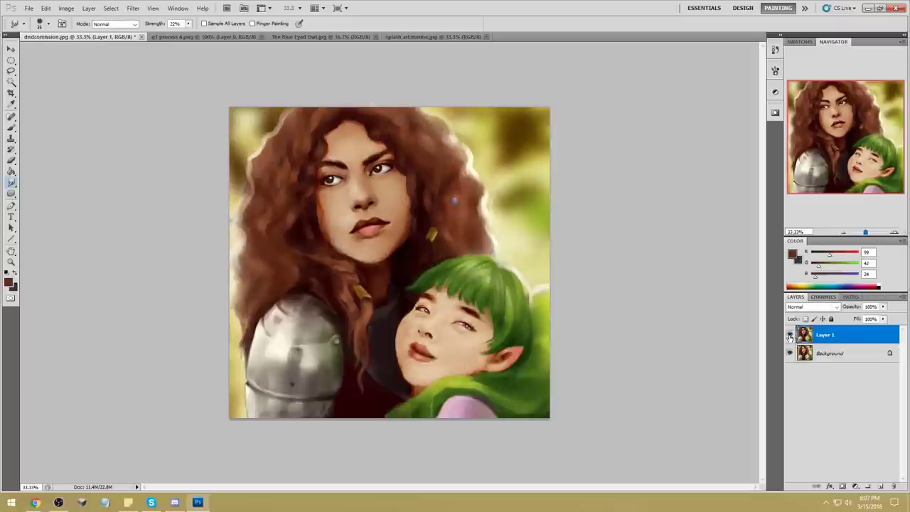
{"action": "left_click", "coordinate": [790, 335]}
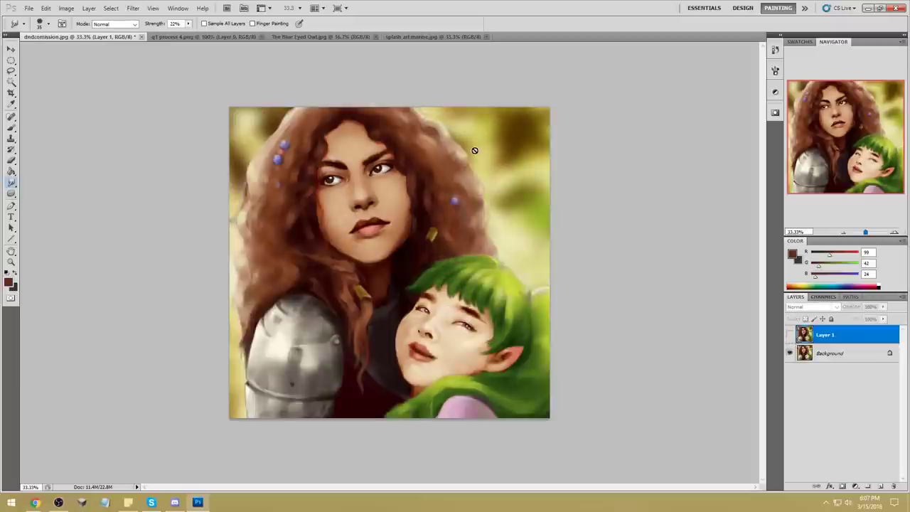
{"action": "left_click", "coordinate": [790, 335]}
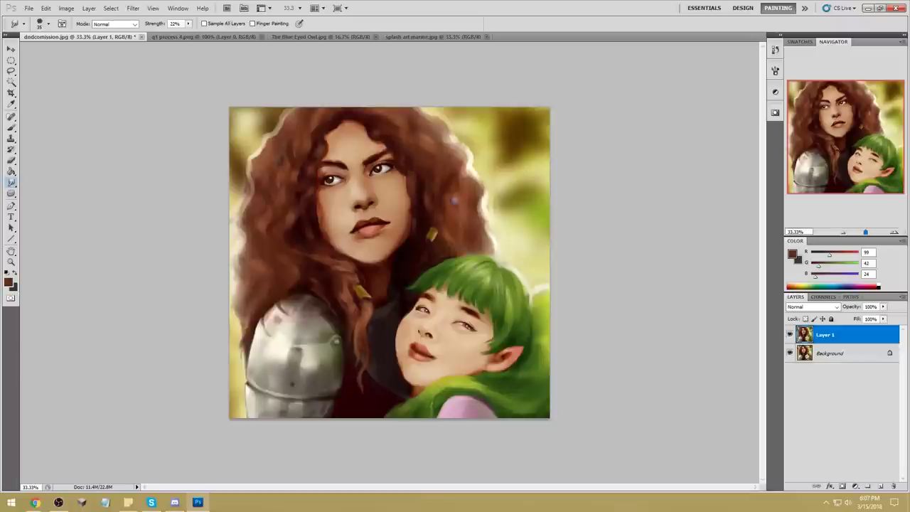
{"action": "left_click", "coordinate": [790, 335]}
{"action": "left_click", "coordinate": [790, 335]}
Close dndcomission.jpg and bring up the portrait q1 process 4.png.
{"action": "right_click", "coordinate": [856, 335]}
{"action": "left_click", "coordinate": [866, 308]}
{"action": "left_click", "coordinate": [122, 36]}
{"action": "left_click", "coordinate": [438, 188]}
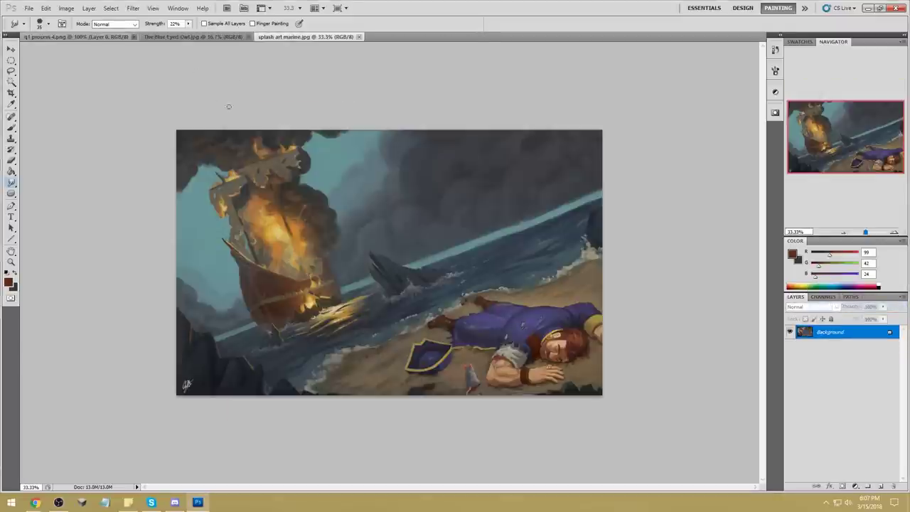
{"action": "left_click", "coordinate": [105, 38]}
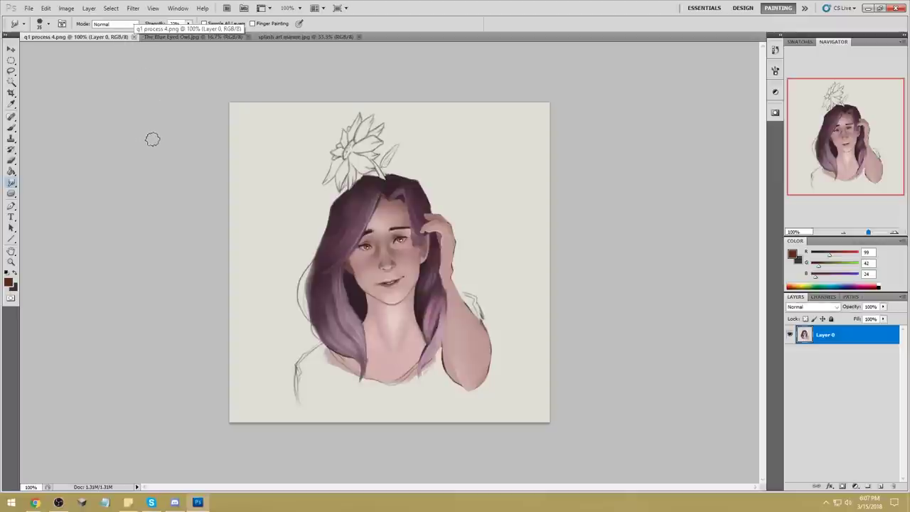
Open the Liquify filter on the purple-haired portrait and activate the Forward Warp tool with a brush size of 46.
{"action": "left_click", "coordinate": [134, 10]}
{"action": "left_click", "coordinate": [155, 63]}
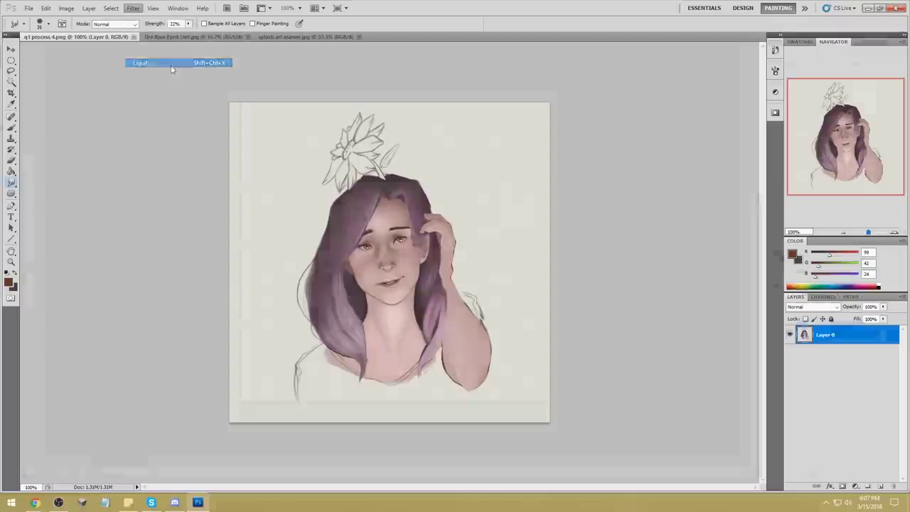
{"action": "left_click", "coordinate": [864, 79]}
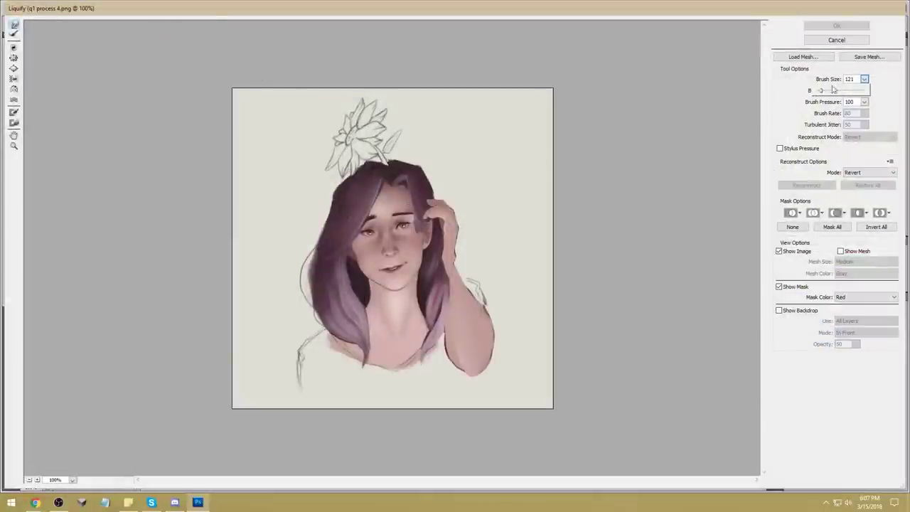
{"action": "key", "text": "z"}
{"action": "mouse_move", "coordinate": [315, 179]}
{"action": "left_mouse_down"}
{"action": "mouse_move", "coordinate": [419, 302]}
{"action": "mouse_move", "coordinate": [483, 302]}
{"action": "left_mouse_up"}
{"action": "left_click", "coordinate": [14, 25]}
{"action": "key", "text": "ctrl+0"}
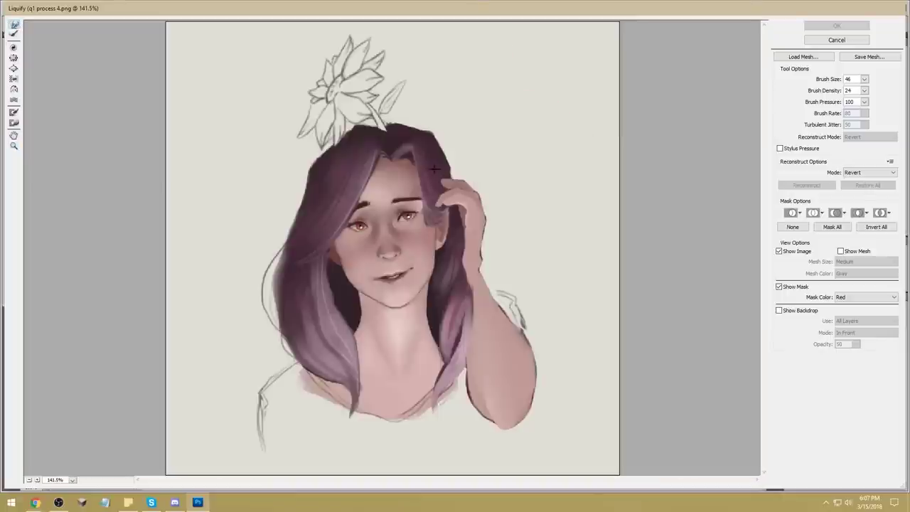
Enlarge the portrait's eye nearest the raised hand with the Bloat tool at brush size 136 and density 43.
{"action": "left_click", "coordinate": [864, 80]}
{"action": "left_click_drag", "start_coordinate": [818, 91], "coordinate": [821, 91]}
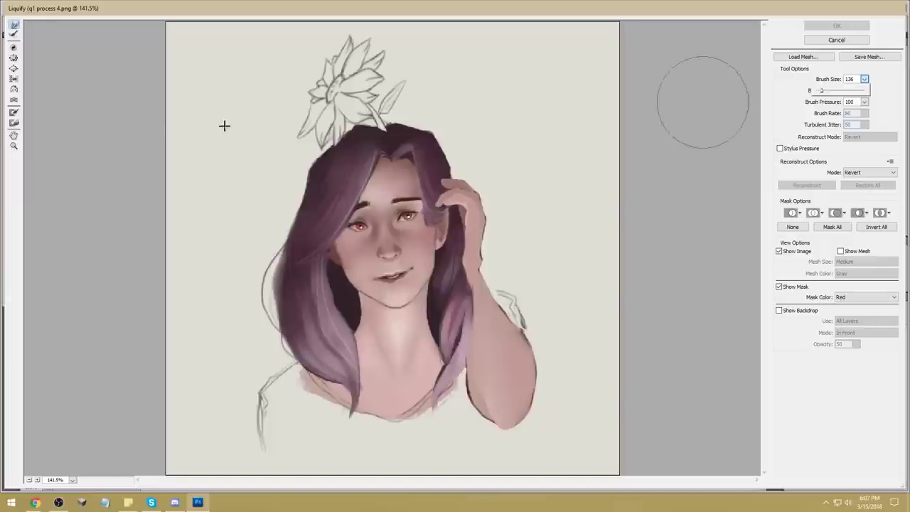
{"action": "left_click", "coordinate": [14, 68]}
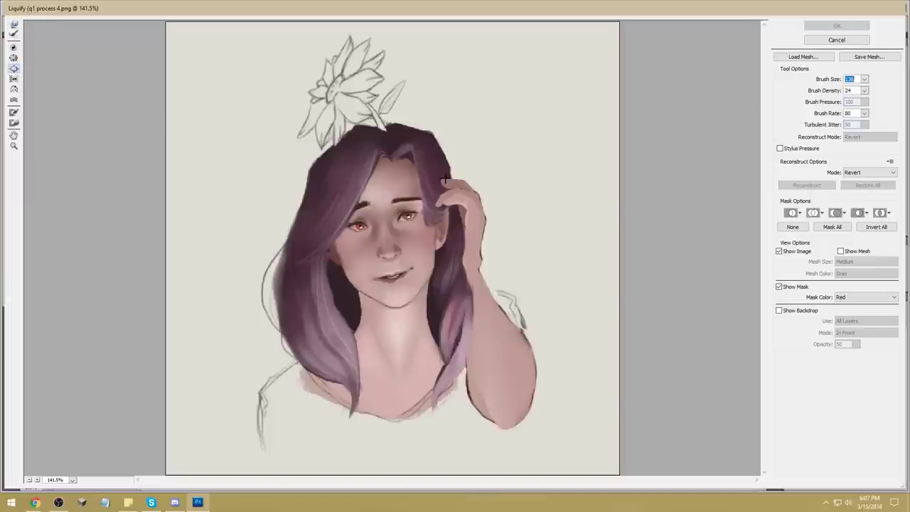
{"action": "left_click", "coordinate": [865, 91]}
{"action": "left_click_drag", "start_coordinate": [825, 102], "coordinate": [837, 102]}
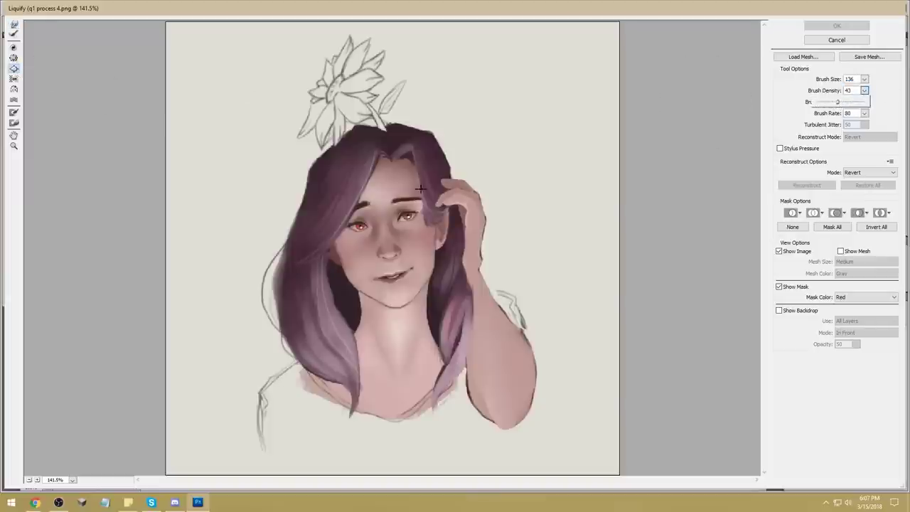
{"action": "left_click", "coordinate": [408, 213]}
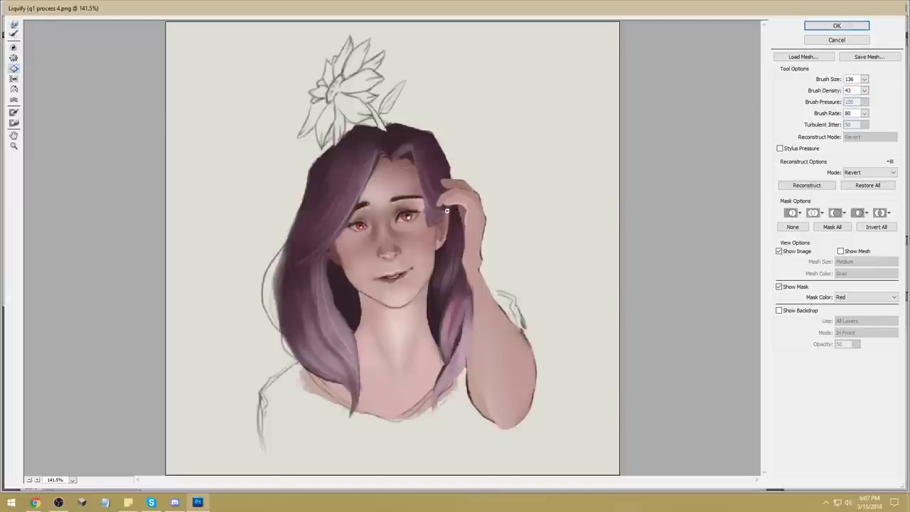
Undo the last distortion and enlarge the eye nearest the raised hand with the Bloat tool.
{"action": "key", "text": "ctrl+z"}
{"action": "left_click", "coordinate": [407, 214]}
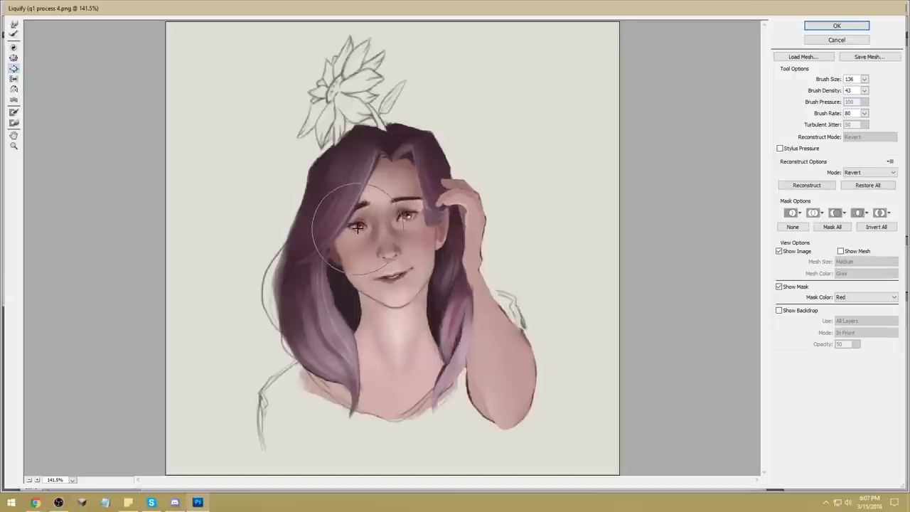
Use Forward Warp at brush size 81 to push up the eyebrow nearest the raised hand and adjust the area between the brows.
{"action": "left_click", "coordinate": [15, 24]}
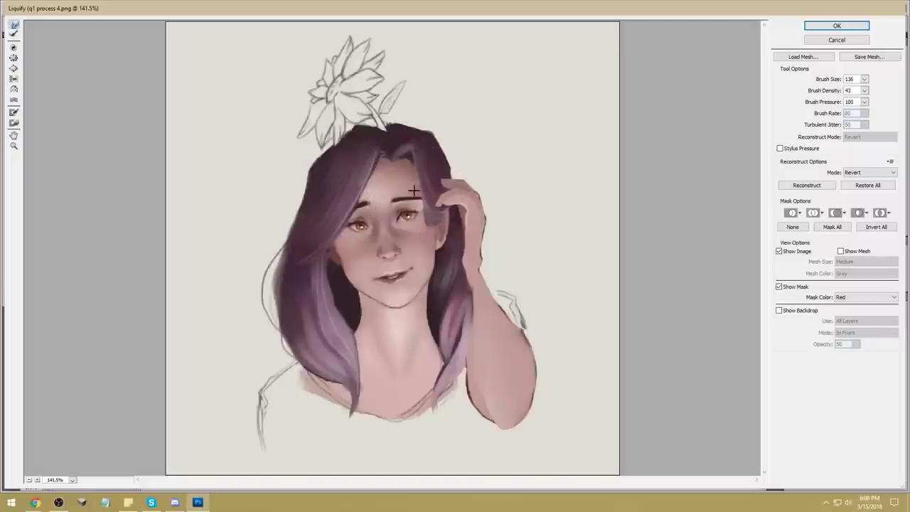
{"action": "left_click", "coordinate": [865, 79]}
{"action": "left_click_drag", "start_coordinate": [819, 92], "coordinate": [817, 93]}
{"action": "key", "text": "bracketleft"}
{"action": "key", "text": "bracketleft"}
{"action": "key", "text": "bracketleft"}
{"action": "key", "text": "bracketleft"}
{"action": "mouse_move", "coordinate": [416, 195]}
{"action": "left_mouse_down"}
{"action": "mouse_move", "coordinate": [432, 174]}
{"action": "mouse_move", "coordinate": [416, 192]}
{"action": "left_mouse_up"}
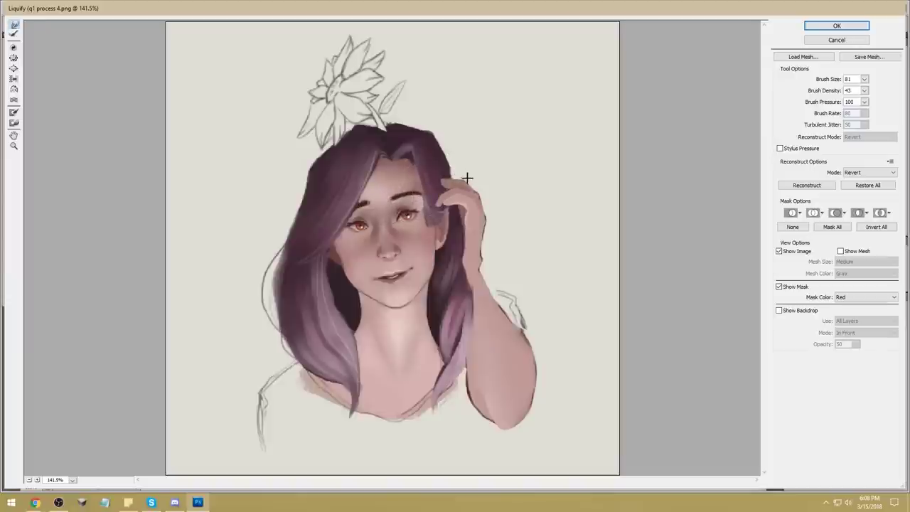
{"action": "key", "text": "alt"}
{"action": "left_click_drag", "start_coordinate": [385, 206], "coordinate": [384, 203]}
Warp the inner hair edges on both sides of the jaw and neck with a brush size of 136.
{"action": "left_click", "coordinate": [864, 79]}
{"action": "left_click_drag", "start_coordinate": [818, 90], "coordinate": [822, 90]}
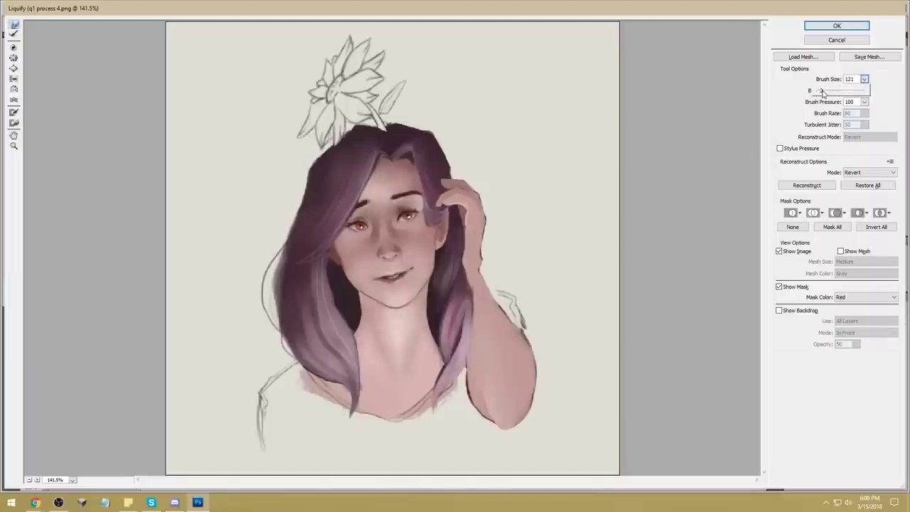
{"action": "left_click", "coordinate": [336, 275]}
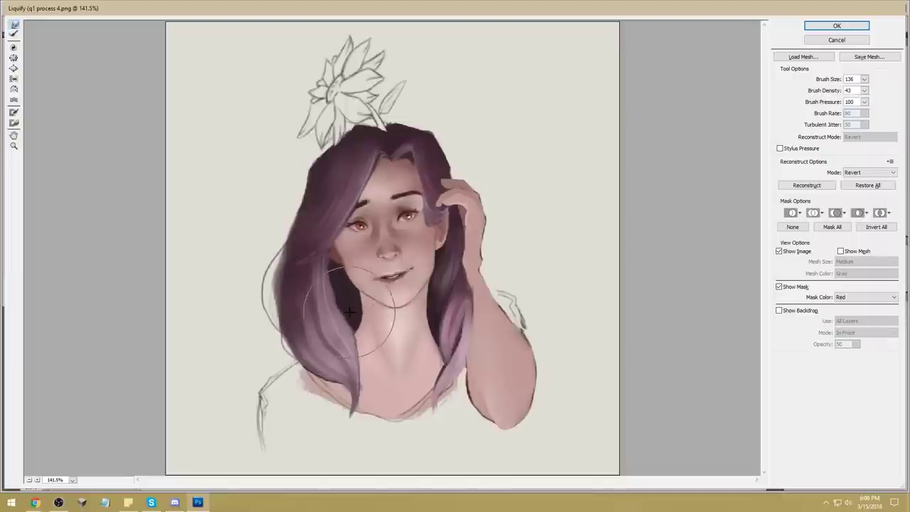
{"action": "mouse_move", "coordinate": [434, 301]}
{"action": "left_mouse_down"}
{"action": "mouse_move", "coordinate": [446, 262]}
{"action": "mouse_move", "coordinate": [442, 232]}
{"action": "mouse_move", "coordinate": [442, 261]}
{"action": "left_mouse_up"}
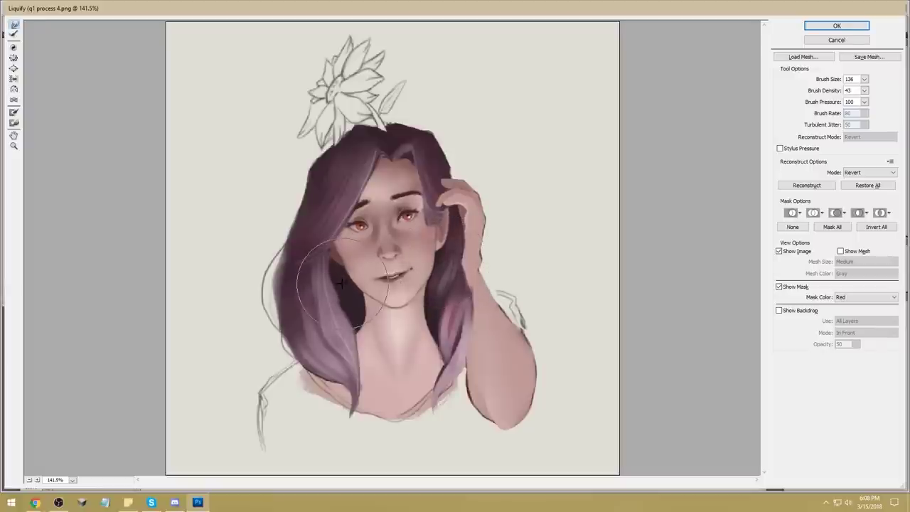
{"action": "mouse_move", "coordinate": [333, 268]}
{"action": "left_mouse_down"}
{"action": "mouse_move", "coordinate": [394, 321]}
{"action": "mouse_move", "coordinate": [406, 299]}
{"action": "mouse_move", "coordinate": [396, 327]}
{"action": "mouse_move", "coordinate": [435, 318]}
{"action": "left_mouse_up"}
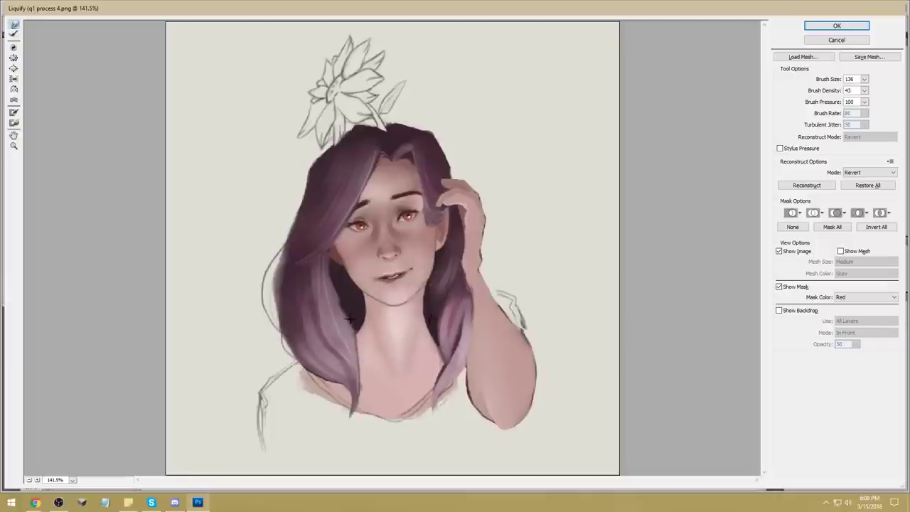
Reshape the jawline with a brush size of 76 and lift the neckline with a brush size of 151.
{"action": "left_click_drag", "start_coordinate": [864, 79], "coordinate": [811, 91]}
{"action": "left_click", "coordinate": [426, 282]}
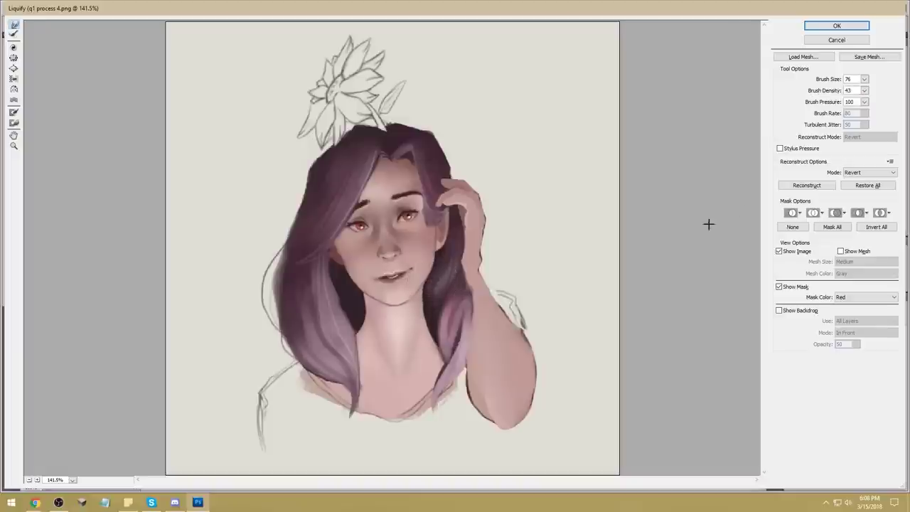
{"action": "left_click", "coordinate": [865, 79]}
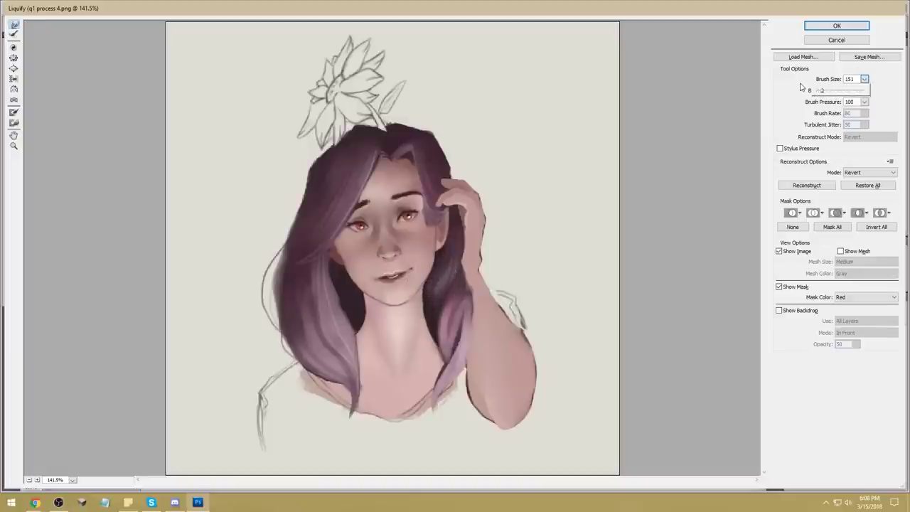
{"action": "left_click", "coordinate": [399, 382]}
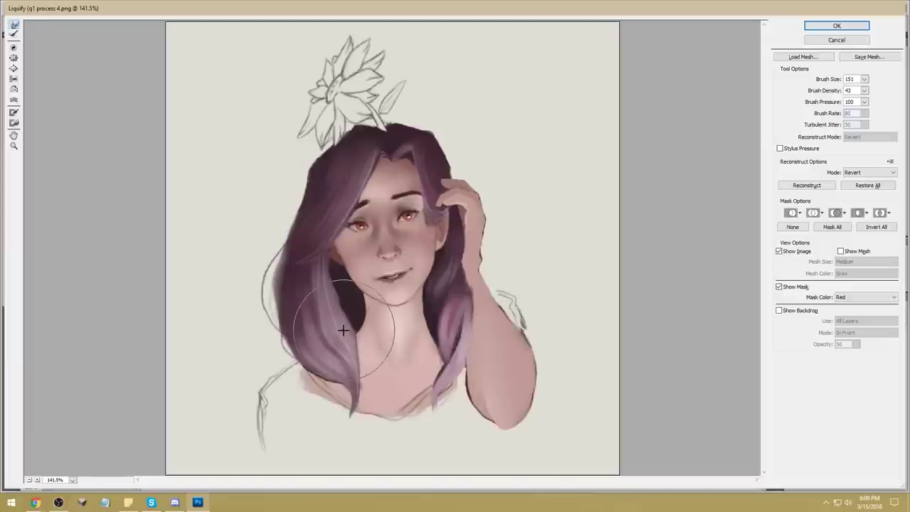
{"action": "left_click", "coordinate": [865, 79]}
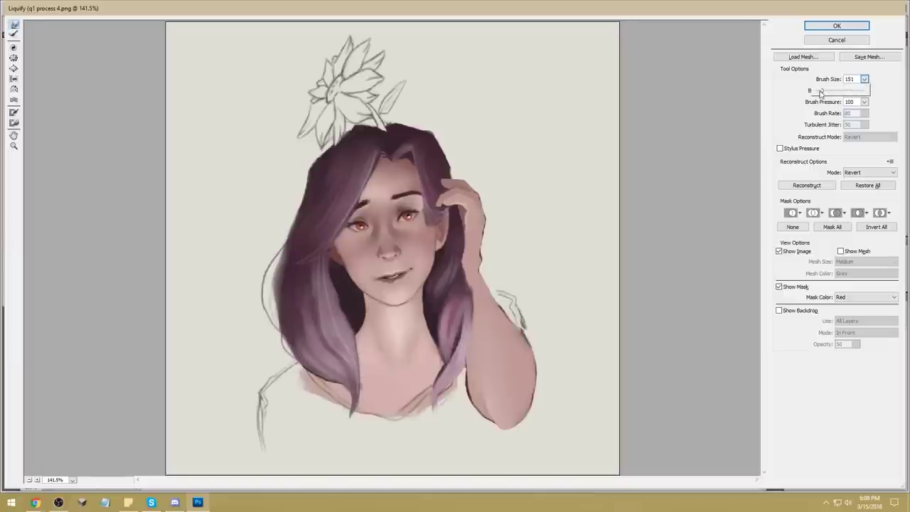
{"action": "left_click", "coordinate": [353, 297]}
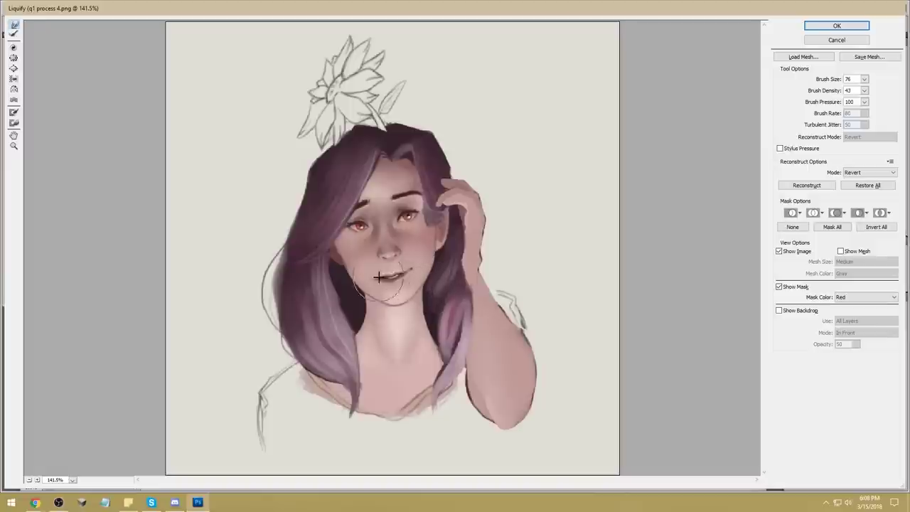
Set the brush density to 61 and nudge the mouth and nose tip with Forward Warp.
{"action": "left_click", "coordinate": [864, 90]}
{"action": "left_click_drag", "start_coordinate": [836, 103], "coordinate": [846, 103]}
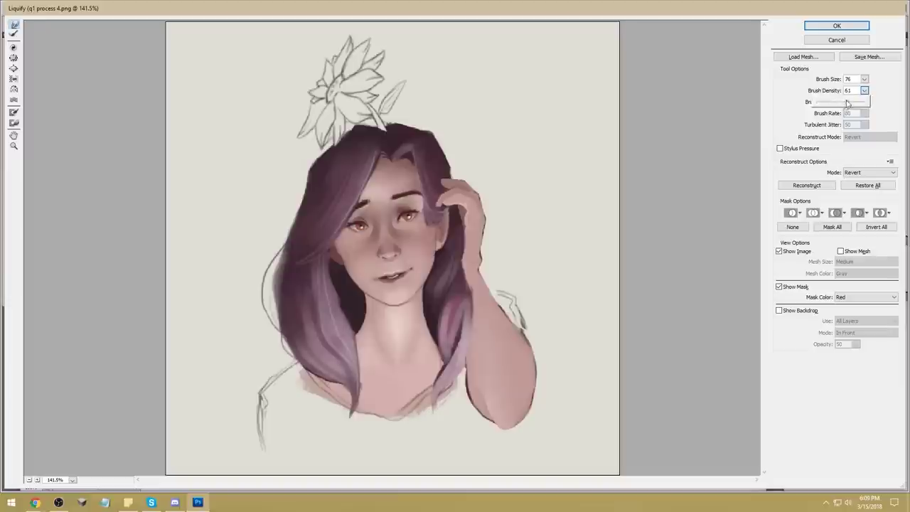
{"action": "left_click", "coordinate": [393, 277]}
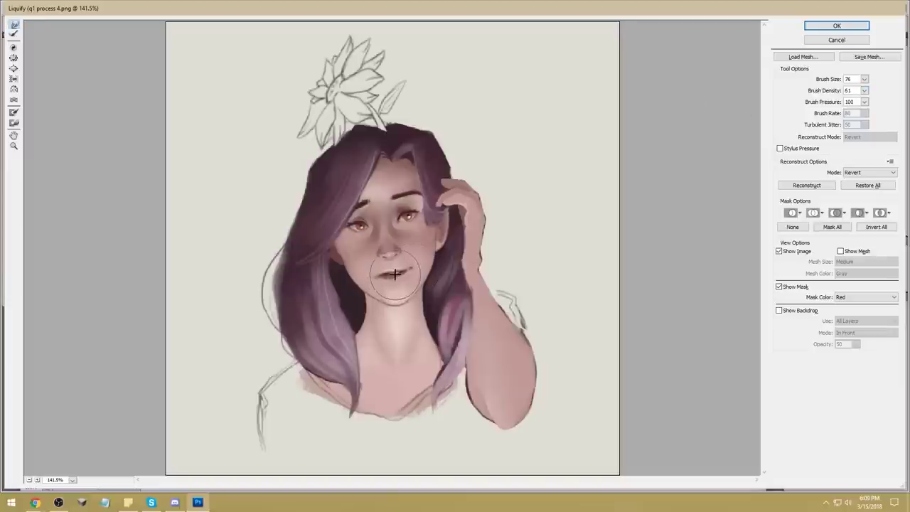
{"action": "left_click_drag", "start_coordinate": [389, 253], "coordinate": [390, 255]}
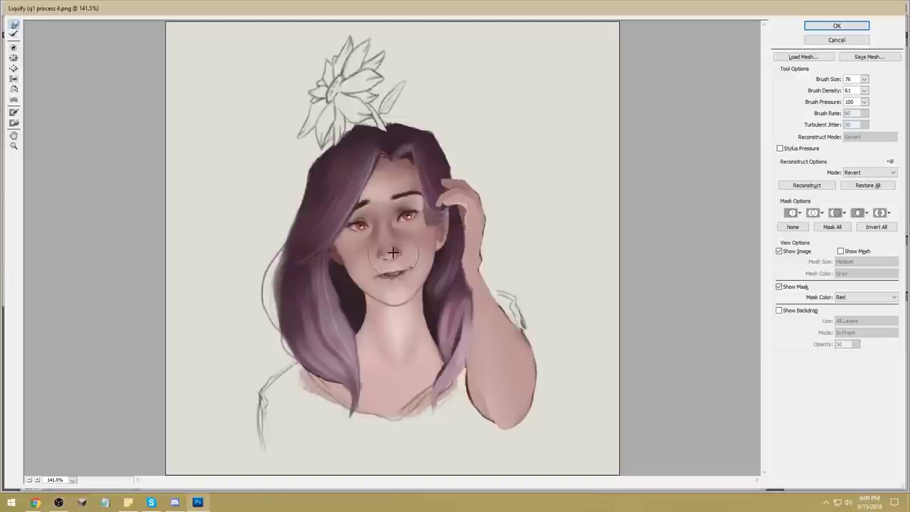
Switch to the Bloat tool and set the brush density to 32.
{"action": "left_click", "coordinate": [13, 68]}
{"action": "left_click", "coordinate": [864, 79]}
{"action": "left_click", "coordinate": [875, 84]}
{"action": "left_click", "coordinate": [864, 90]}
{"action": "left_click", "coordinate": [833, 102]}
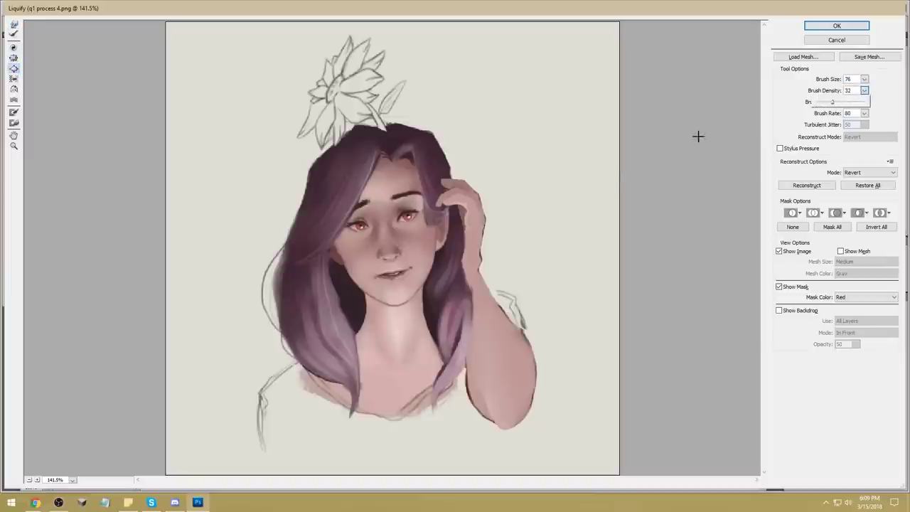
Reshape the upper lip with Forward Warp using a very small brush.
{"action": "key", "text": "z"}
{"action": "left_click_drag", "start_coordinate": [317, 192], "coordinate": [477, 315]}
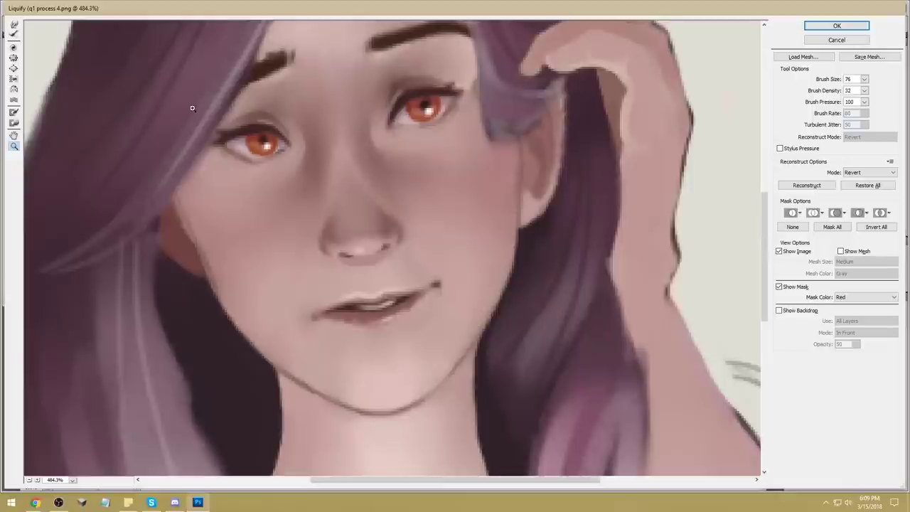
{"action": "left_click", "coordinate": [14, 26]}
{"action": "left_click", "coordinate": [864, 79]}
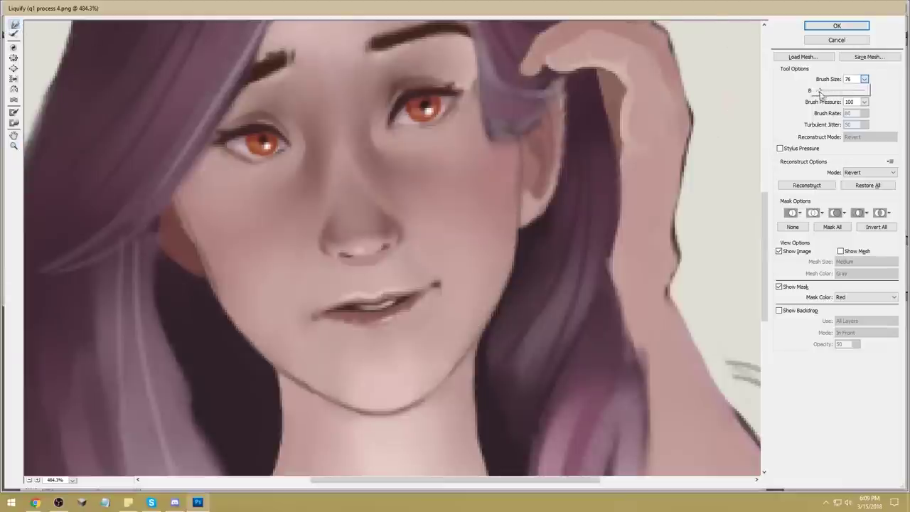
{"action": "left_click", "coordinate": [385, 296]}
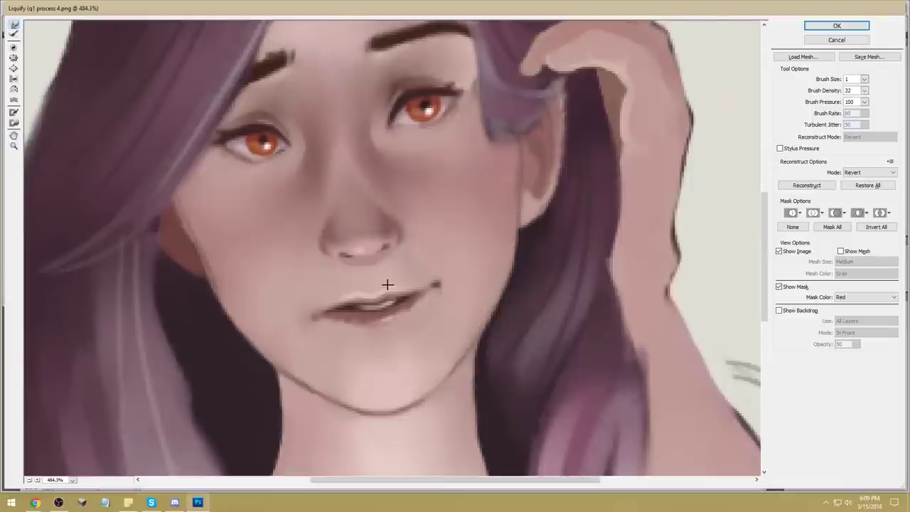
{"action": "key", "text": "bracketright"}
{"action": "key", "text": "bracketright"}
{"action": "key", "text": "bracketright"}
{"action": "key", "text": "bracketright"}
{"action": "key", "text": "bracketright"}
{"action": "left_click_drag", "start_coordinate": [392, 293], "coordinate": [367, 296]}
Switch to the Bloat tool with a brush size of 17.
{"action": "key", "text": "bracketright"}
{"action": "key", "text": "bracketright"}
{"action": "key", "text": "bracketright"}
{"action": "left_click", "coordinate": [13, 69]}
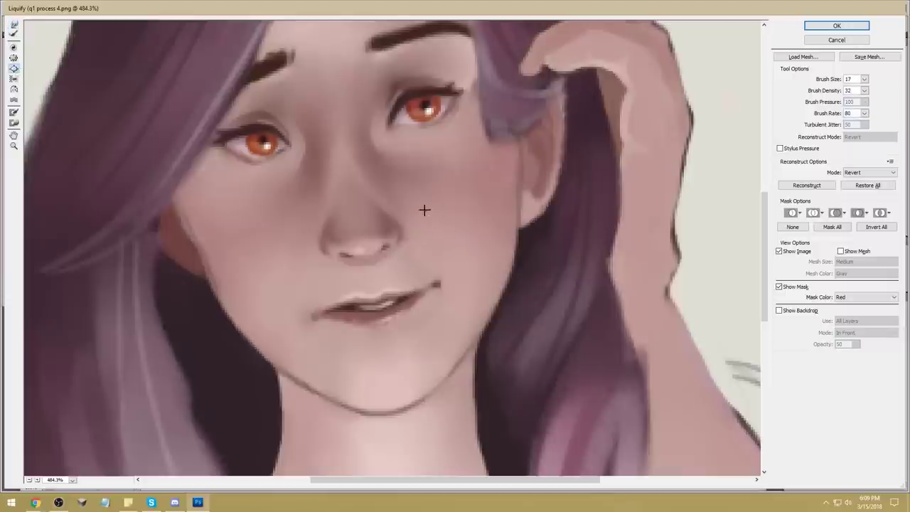
Try bloating along the upper and lower lips, and undo the strokes.
{"action": "left_click_drag", "start_coordinate": [403, 293], "coordinate": [329, 305]}
{"action": "key", "text": "ctrl+alt+z"}
{"action": "left_click_drag", "start_coordinate": [401, 311], "coordinate": [329, 320]}
{"action": "key", "text": "alt"}
{"action": "key", "text": "ctrl+alt+z"}
{"action": "key", "text": "ctrl+alt+z"}
{"action": "key", "text": "ctrl+alt+z"}
Plump the lower lip with short Bloat strokes at both ends and apply the Liquify changes.
{"action": "left_click", "coordinate": [347, 318]}
{"action": "left_click_drag", "start_coordinate": [344, 320], "coordinate": [346, 316]}
{"action": "left_click_drag", "start_coordinate": [403, 317], "coordinate": [405, 309]}
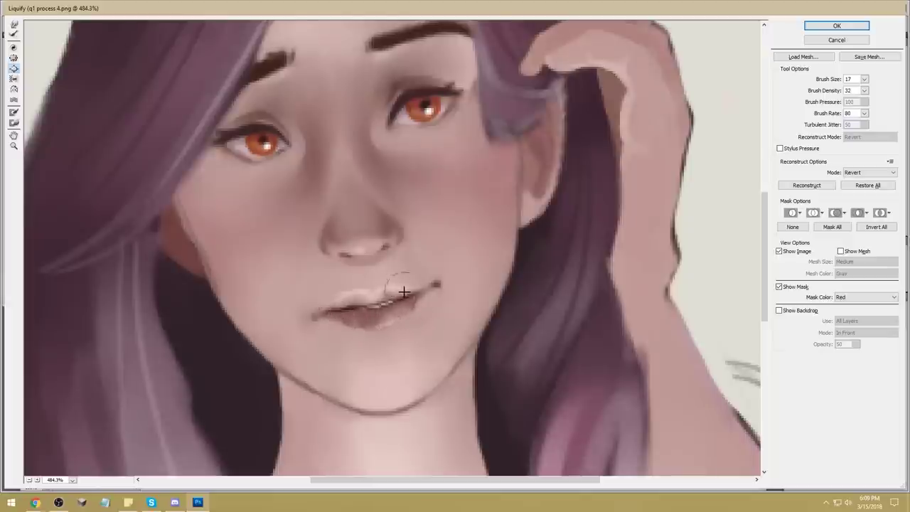
{"action": "left_click", "coordinate": [839, 25]}
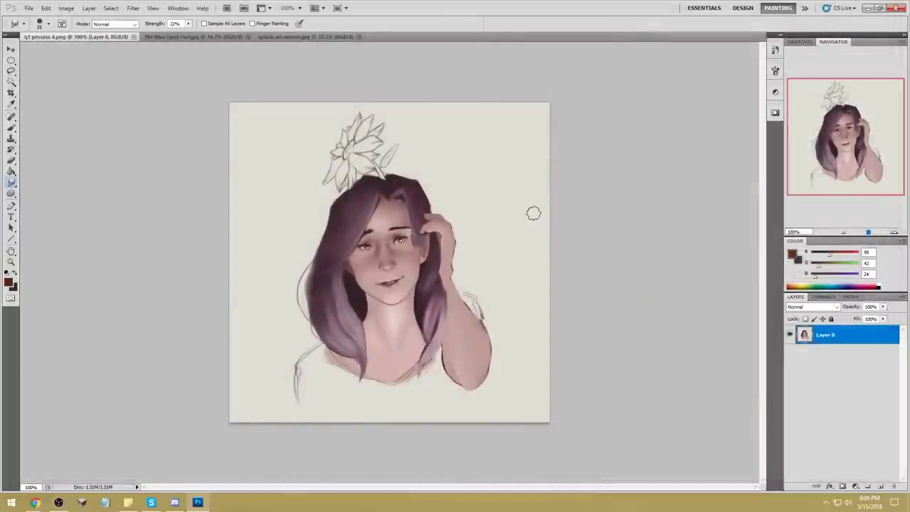
Switch to the Brush tool with the 80 px preset tip.
{"action": "key", "text": "ctrl+plus"}
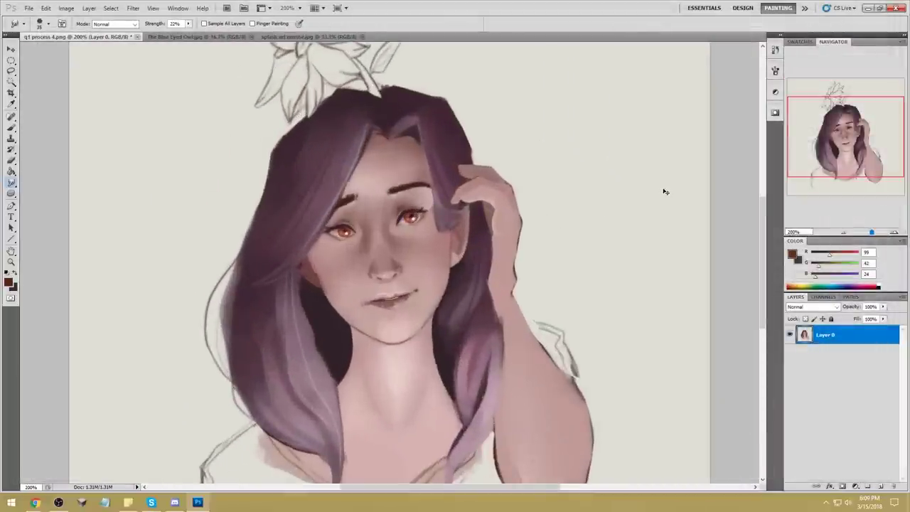
{"action": "key", "text": "ctrl+0"}
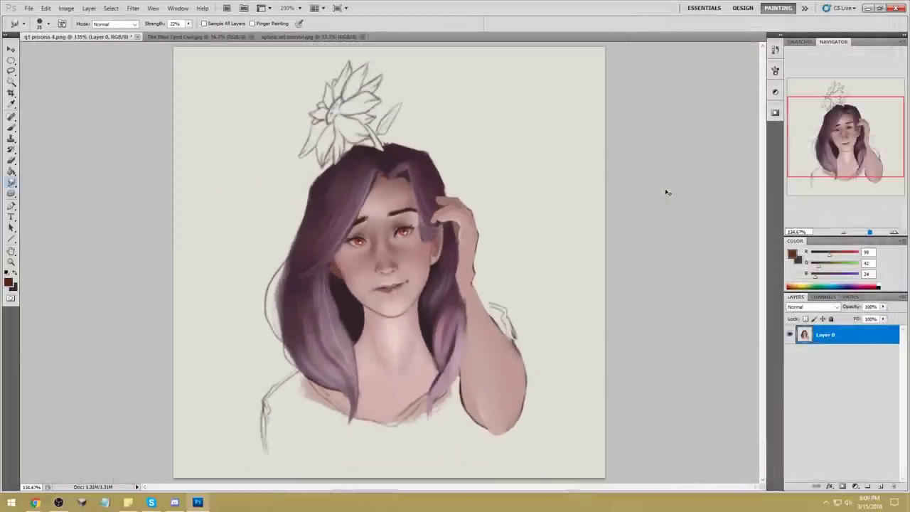
{"action": "key", "text": "b"}
{"action": "right_click", "coordinate": [437, 285]}
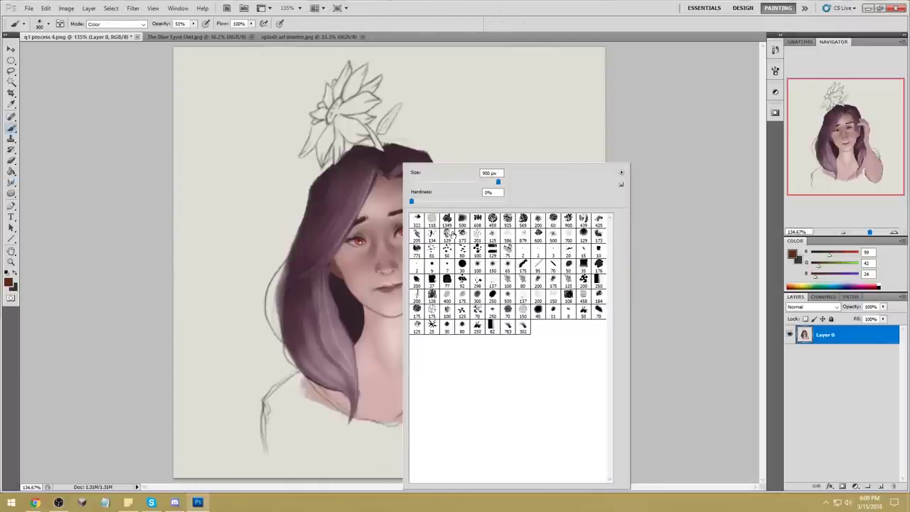
{"action": "left_click", "coordinate": [530, 283]}
{"action": "key", "text": "Return"}
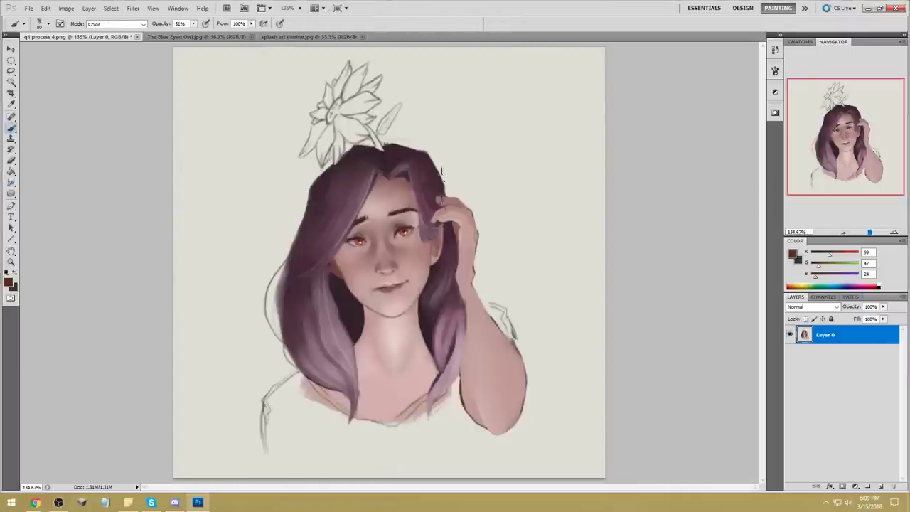
Reduce the brush size and sample skin tones around the brows, nose bridge and eyes for retouching the face.
{"action": "left_click", "coordinate": [391, 241], "text": "alt"}
{"action": "key", "text": "["}
{"action": "key", "text": "["}
{"action": "key", "text": "["}
{"action": "key", "text": "["}
{"action": "key", "text": "["}
{"action": "key", "text": "["}
{"action": "key", "text": "["}
{"action": "left_click", "coordinate": [393, 216], "text": "alt"}
{"action": "left_click", "coordinate": [367, 219], "text": "alt"}
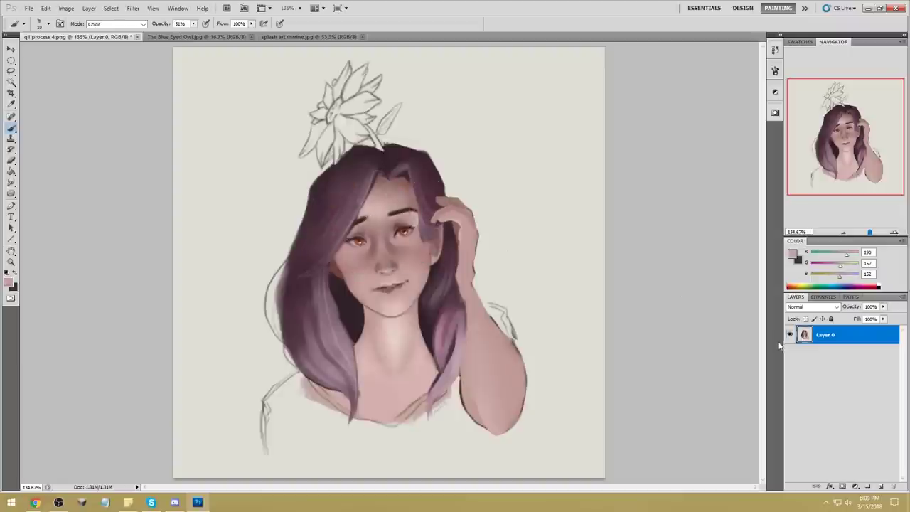
{"action": "left_click", "coordinate": [367, 244], "text": "alt"}
Set the brush blending mode to Normal and paint the sampled skin tone under the eye on the hair-covered side.
{"action": "left_click", "coordinate": [96, 26]}
{"action": "left_click", "coordinate": [106, 30]}
{"action": "key", "text": "bracketright"}
{"action": "key", "text": "bracketright"}
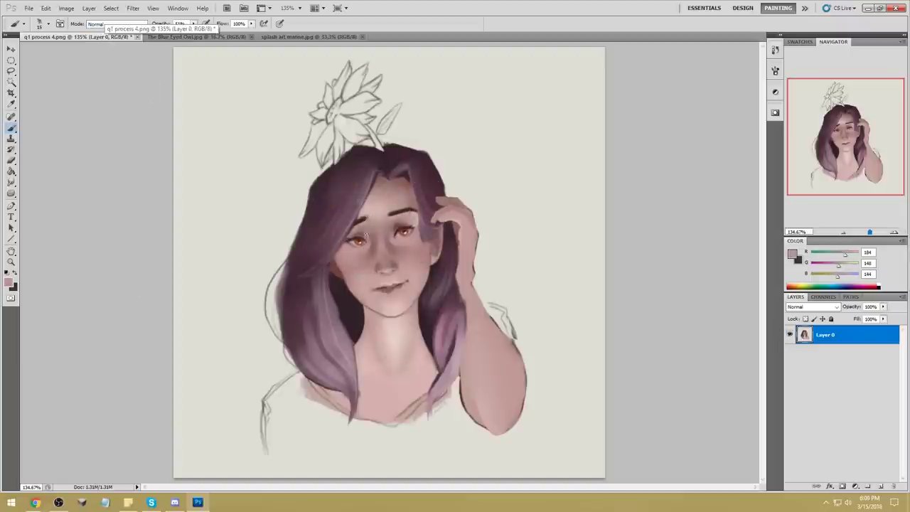
{"action": "key", "text": "bracketleft"}
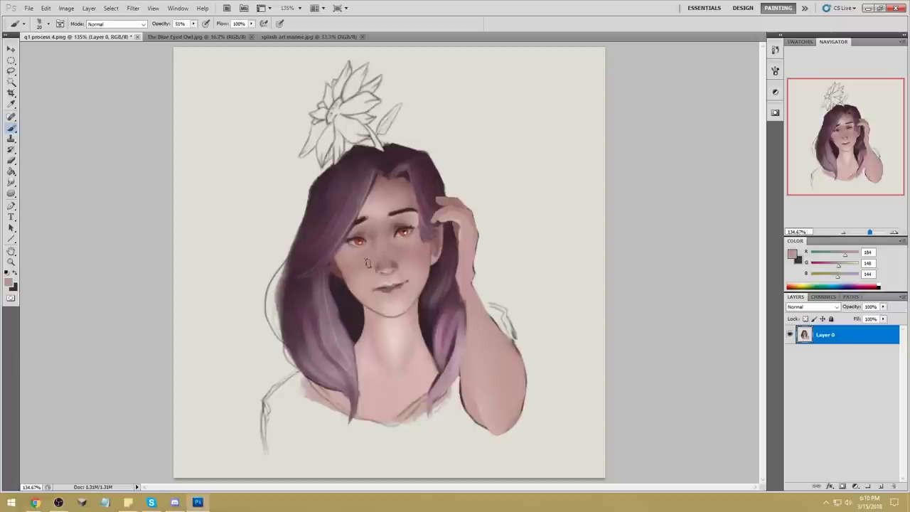
Set the brush opacity to 92% and highlight the nose bridge with a lighter skin tone sampled above the mouth.
{"action": "left_click", "coordinate": [124, 26]}
{"action": "left_click", "coordinate": [124, 26]}
{"action": "left_click_drag", "start_coordinate": [193, 24], "coordinate": [212, 34]}
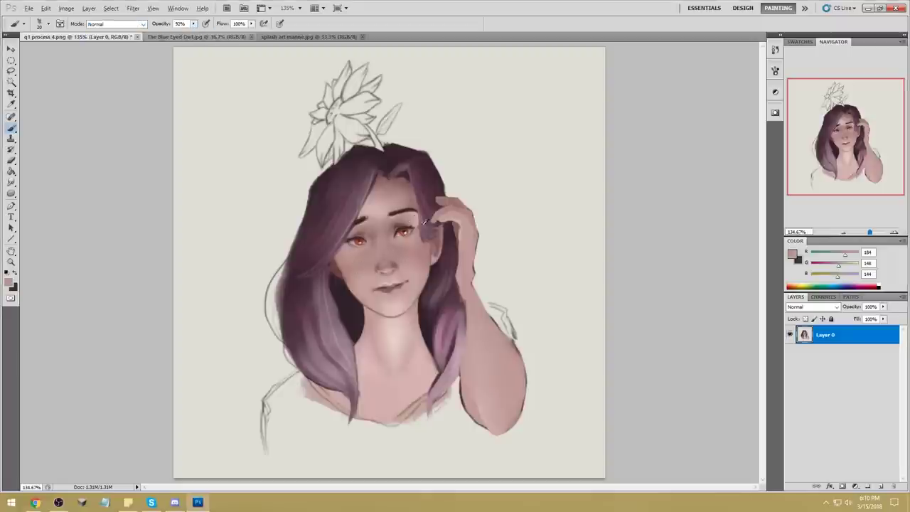
{"action": "left_click", "coordinate": [392, 282], "text": "alt"}
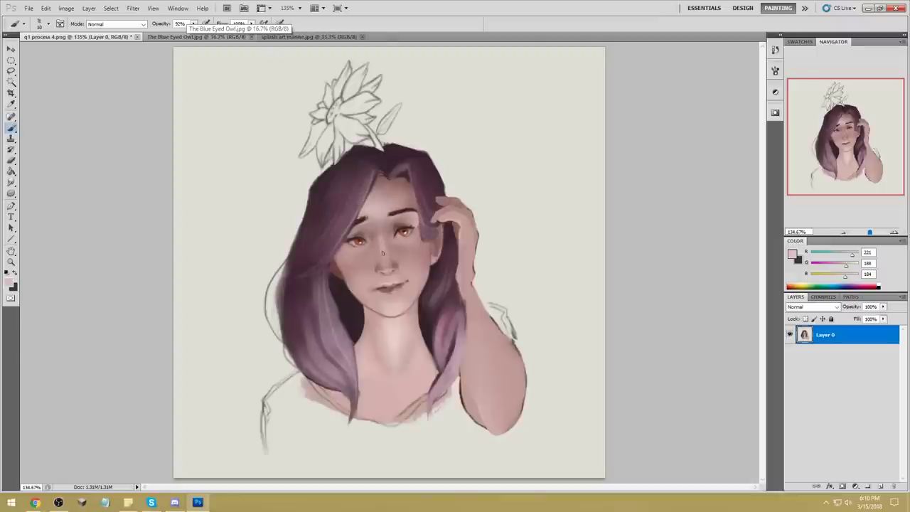
Enlarge the brush to 25 px and lighten the cheeks beside the nose with the light and sampled skin tones.
{"action": "key", "text": "bracketright"}
{"action": "key", "text": "bracketright"}
{"action": "key", "text": "bracketright"}
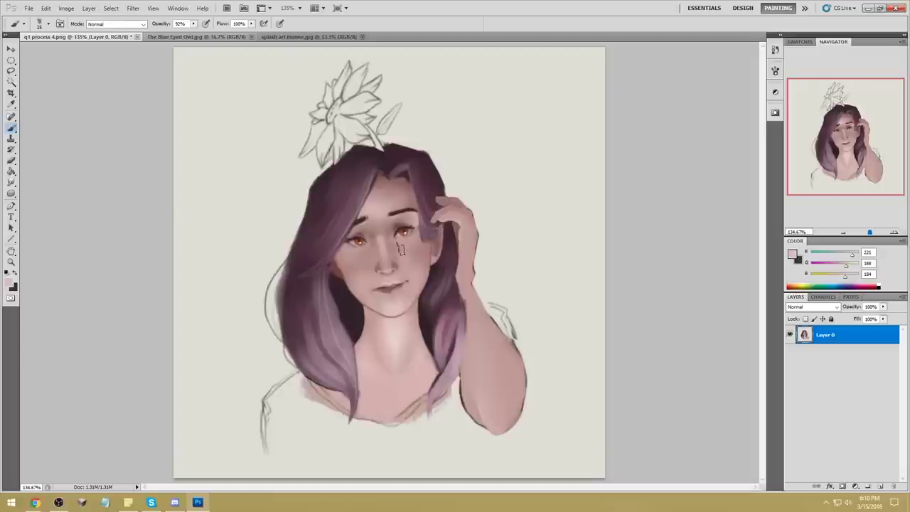
{"action": "left_click_drag", "start_coordinate": [400, 245], "coordinate": [415, 261]}
{"action": "left_click", "coordinate": [365, 257], "text": "alt"}
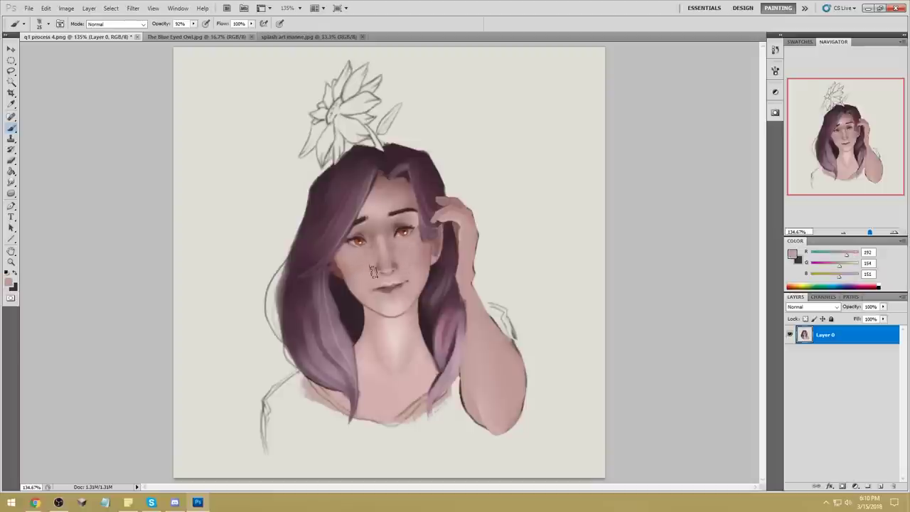
Refine the shading around the nose with skin tones sampled beside it and from its bridge, in Normal mode.
{"action": "left_click", "coordinate": [394, 259], "text": "alt"}
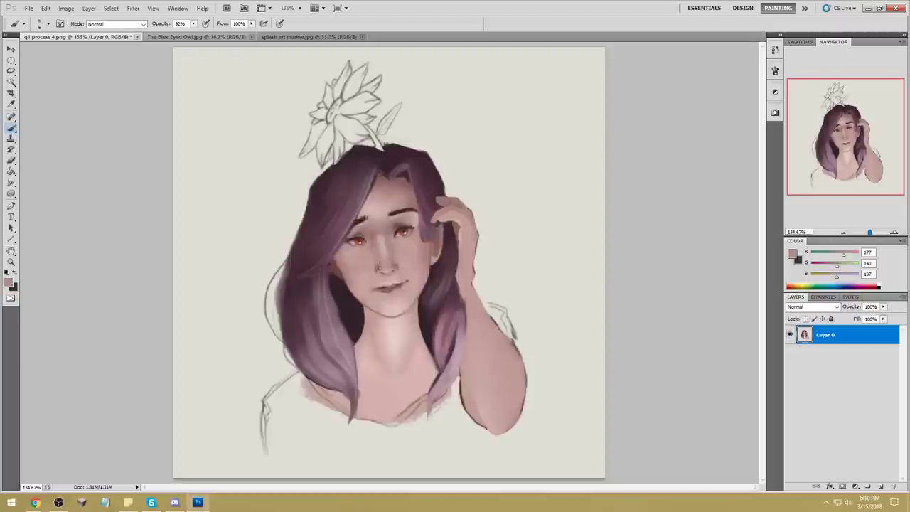
{"action": "left_click", "coordinate": [134, 24]}
{"action": "left_click", "coordinate": [129, 33]}
{"action": "left_click", "coordinate": [383, 232], "text": "alt"}
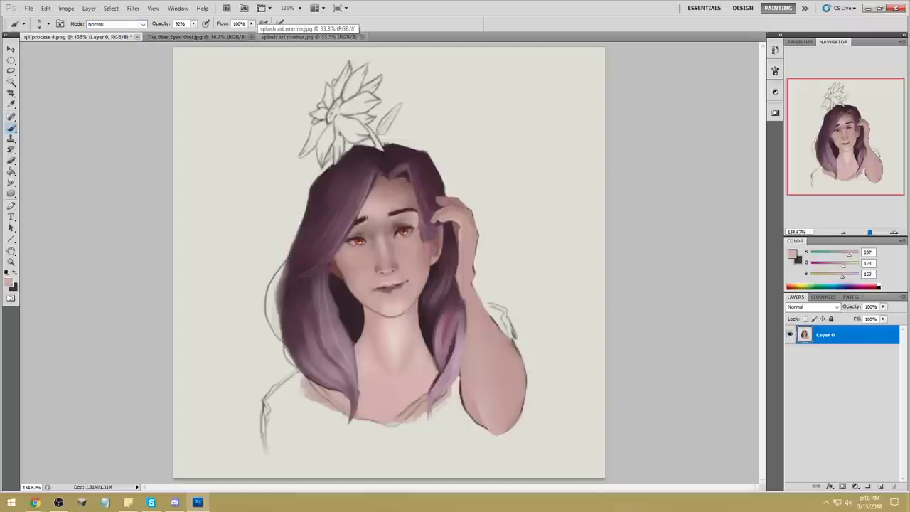
Shade beside the nose bridge with skin tones sampled near the eyes using a smaller brush, and blend the cheek with the Smudge tool.
{"action": "key", "text": "bracketleft"}
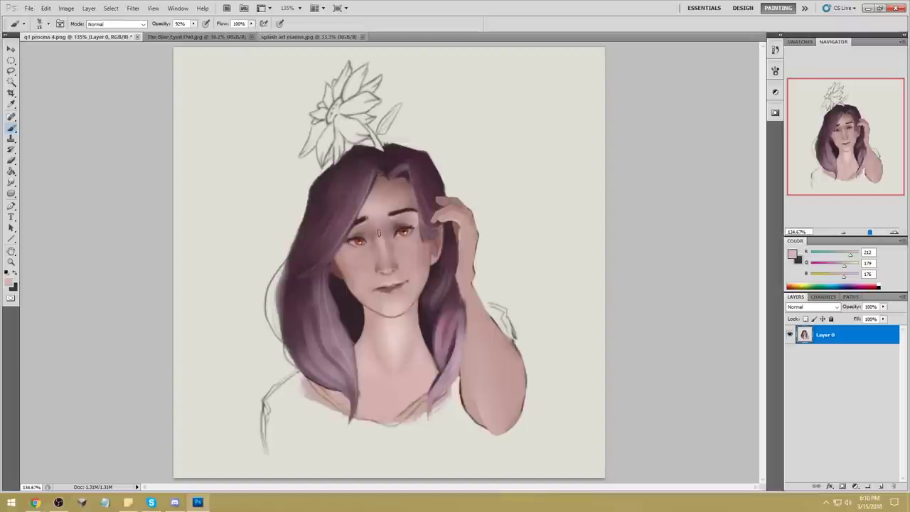
{"action": "left_click", "coordinate": [387, 228], "text": "alt"}
{"action": "left_click", "coordinate": [370, 242], "text": "alt"}
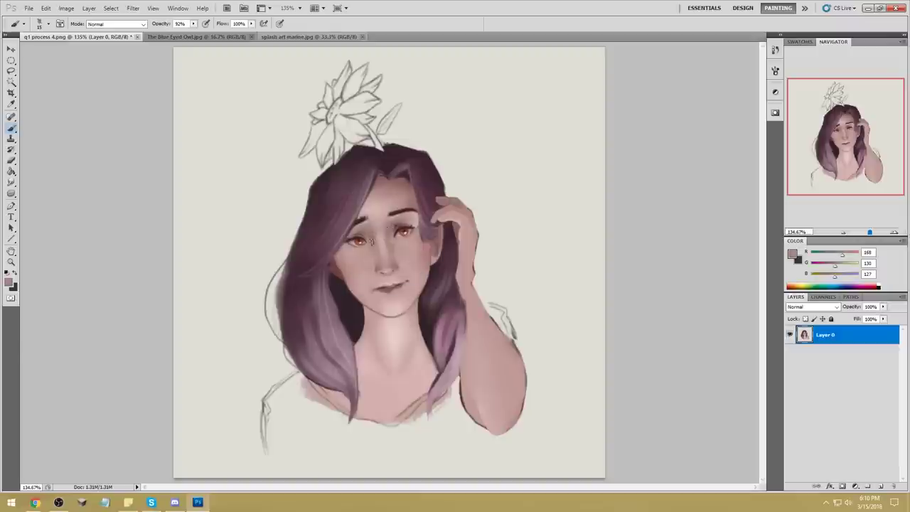
{"action": "left_click", "coordinate": [11, 182]}
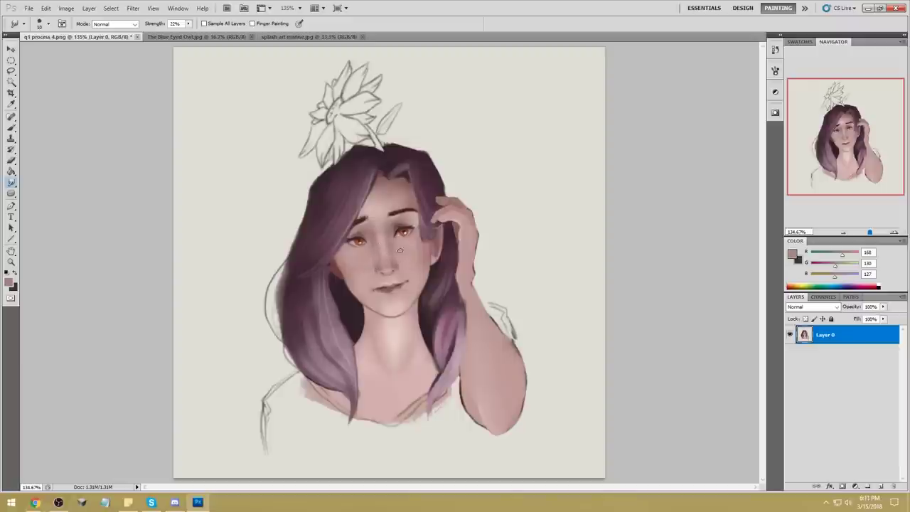
{"action": "key", "text": "b"}
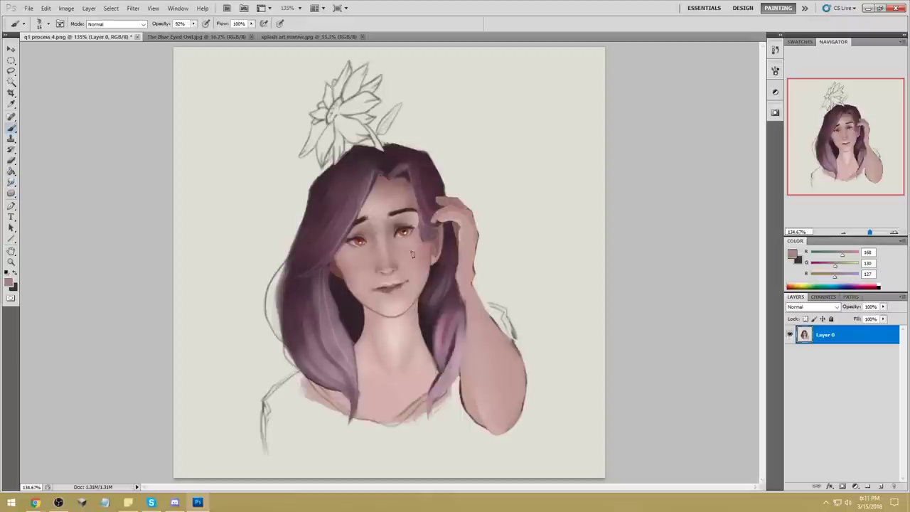
Repaint the lips and the skin around the mouth and chin with sampled skin tones and a dark lip color.
{"action": "left_click", "coordinate": [382, 299], "text": "alt"}
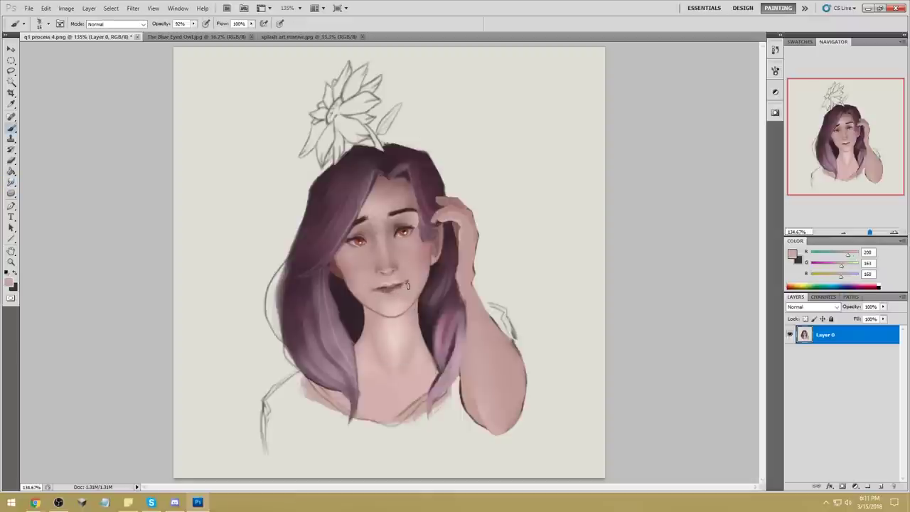
{"action": "left_click", "coordinate": [384, 318], "text": "alt"}
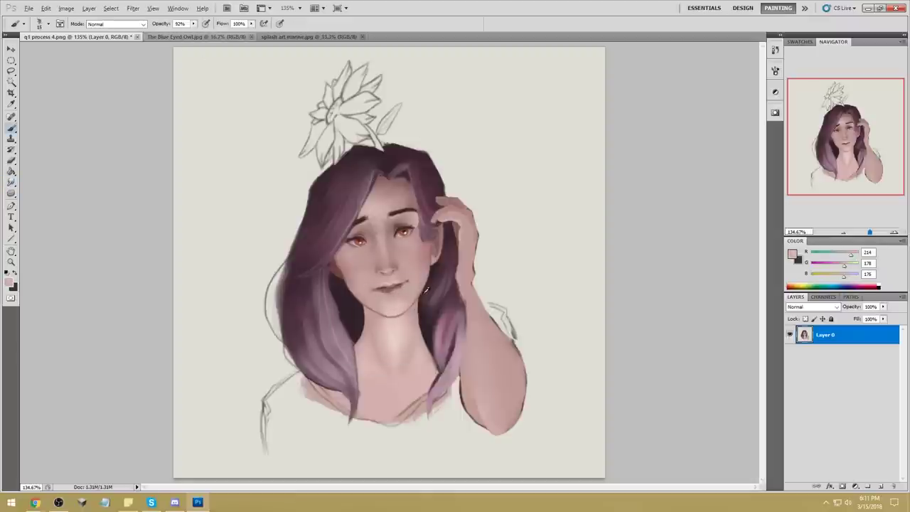
{"action": "left_click", "coordinate": [396, 305], "text": "alt"}
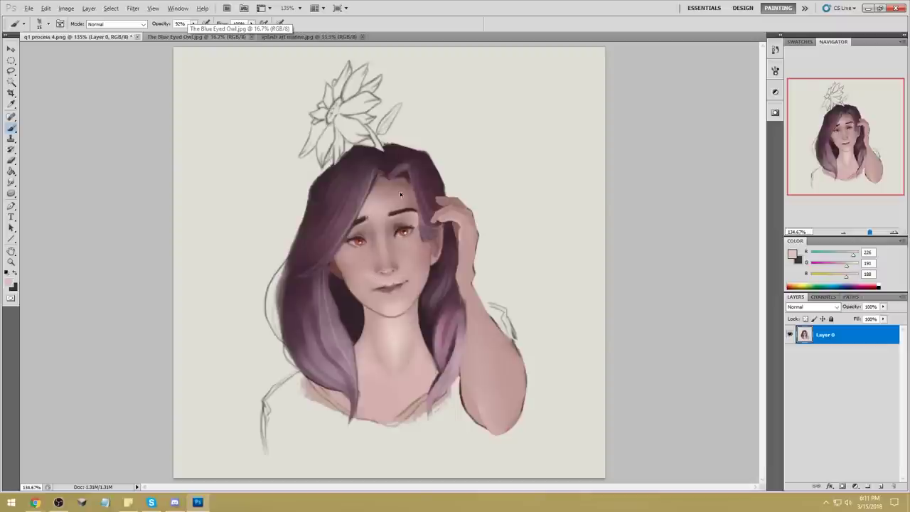
{"action": "left_click", "coordinate": [396, 285], "text": "alt"}
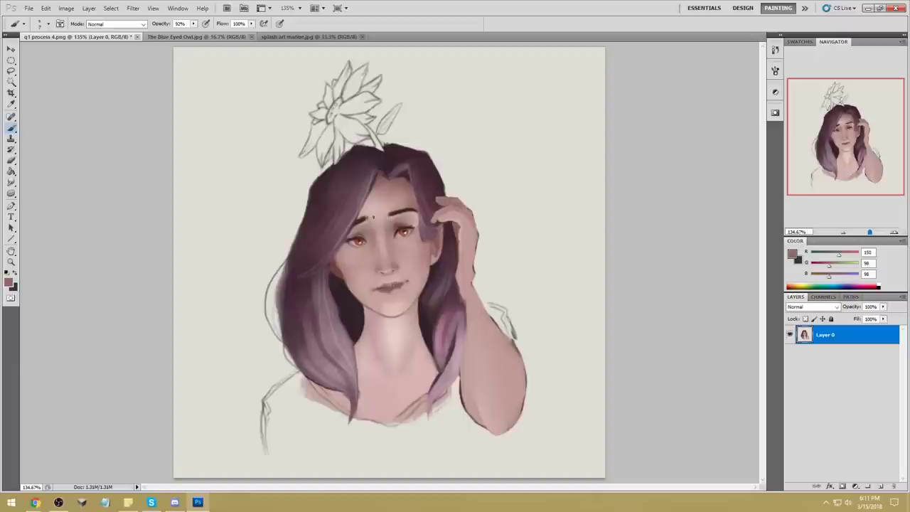
{"action": "left_click", "coordinate": [398, 307], "text": "alt"}
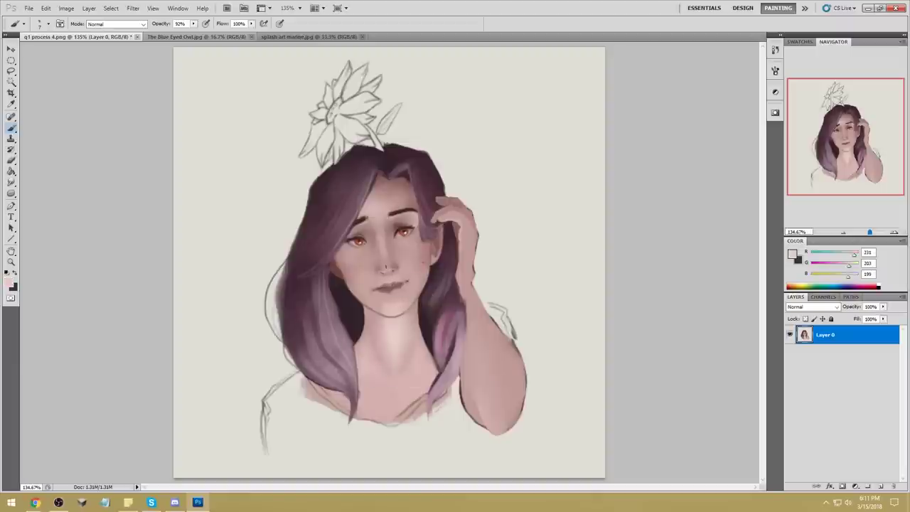
Deepen the skin shading in Darken mode with a 20 px brush and tones sampled beside and between the eyebrows.
{"action": "left_click", "coordinate": [404, 211], "text": "alt"}
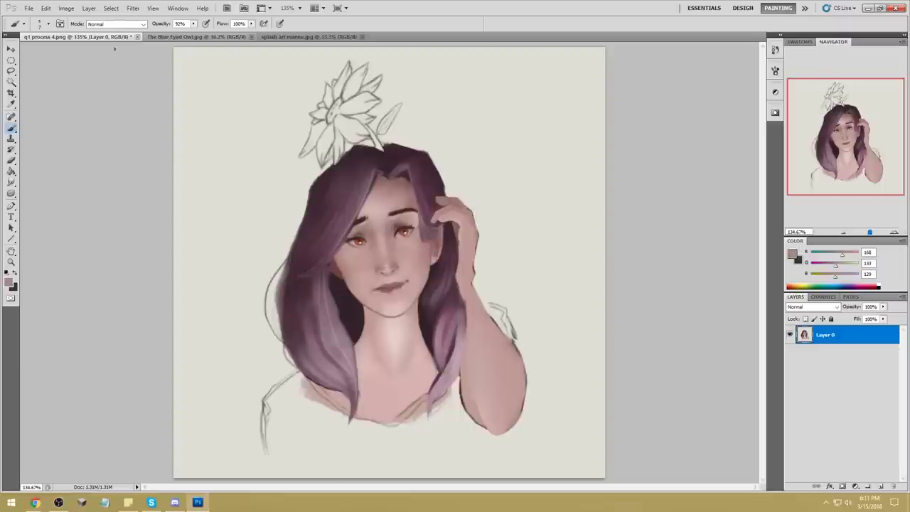
{"action": "left_click", "coordinate": [116, 23]}
{"action": "left_click", "coordinate": [107, 69]}
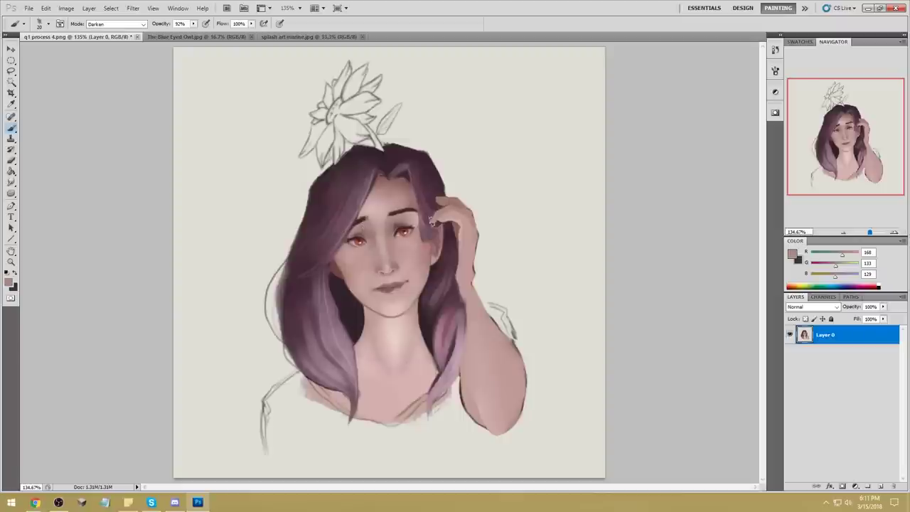
{"action": "left_click", "coordinate": [378, 222], "text": "alt"}
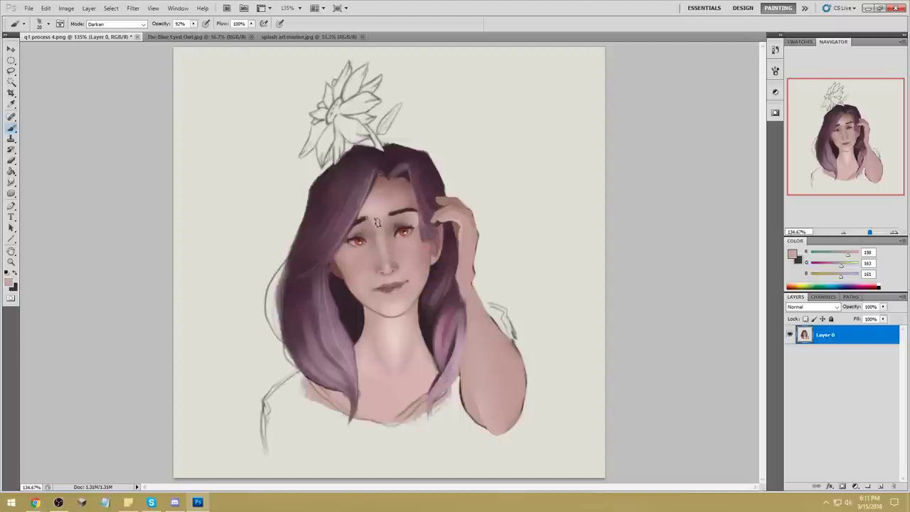
Lighten the cheeks in Normal mode at 100% opacity with tones sampled from the chin and cheek, and smudge them smooth.
{"action": "left_click", "coordinate": [134, 27]}
{"action": "left_click", "coordinate": [114, 32]}
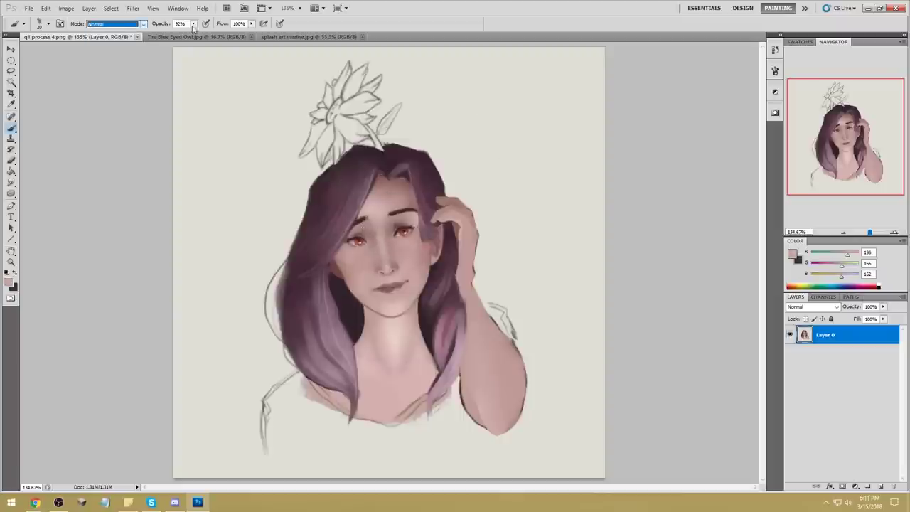
{"action": "left_click_drag", "start_coordinate": [193, 23], "coordinate": [291, 57]}
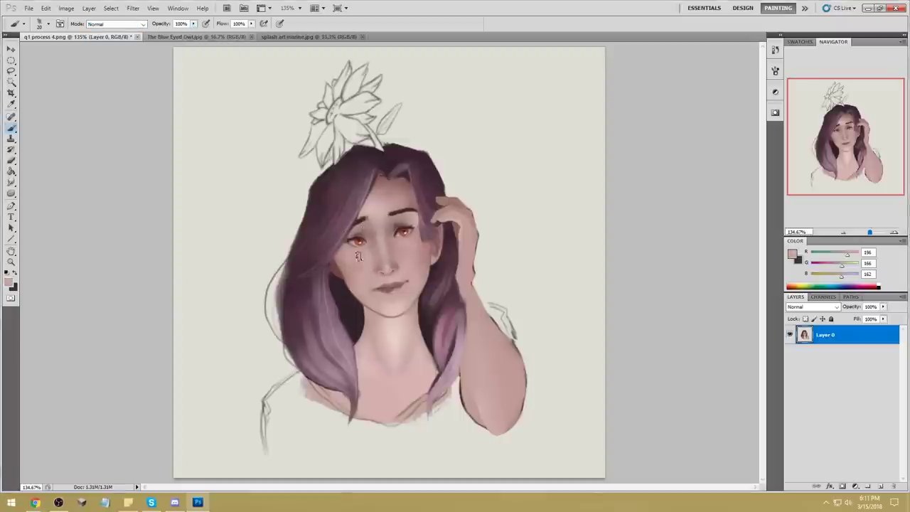
{"action": "left_click", "coordinate": [390, 305], "text": "alt"}
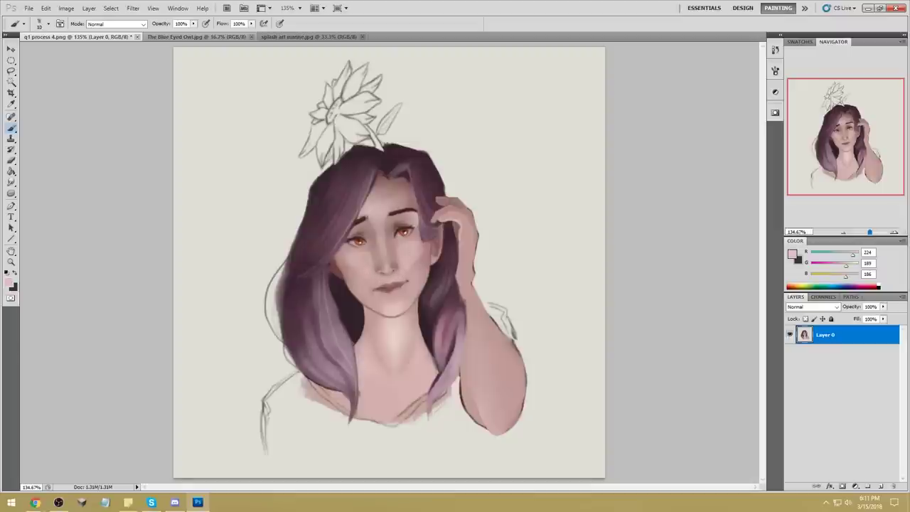
{"action": "left_click", "coordinate": [363, 268], "text": "alt"}
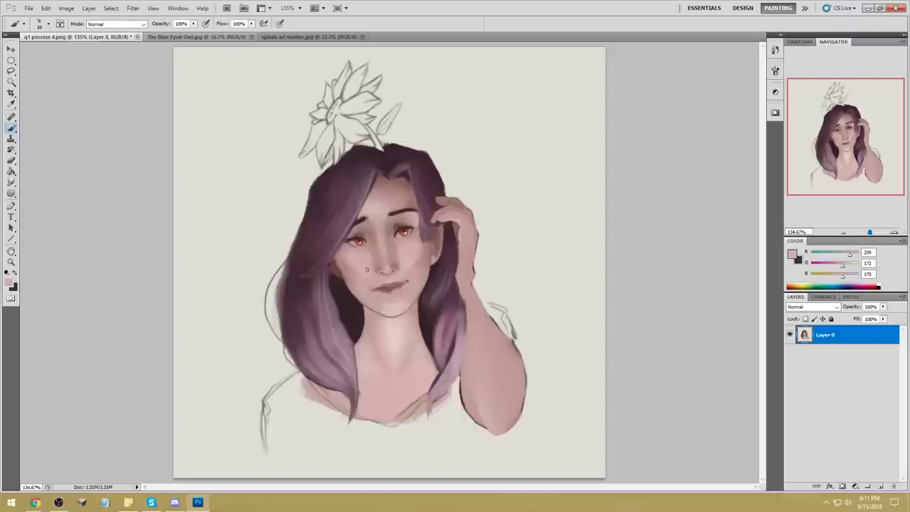
{"action": "left_click", "coordinate": [11, 182]}
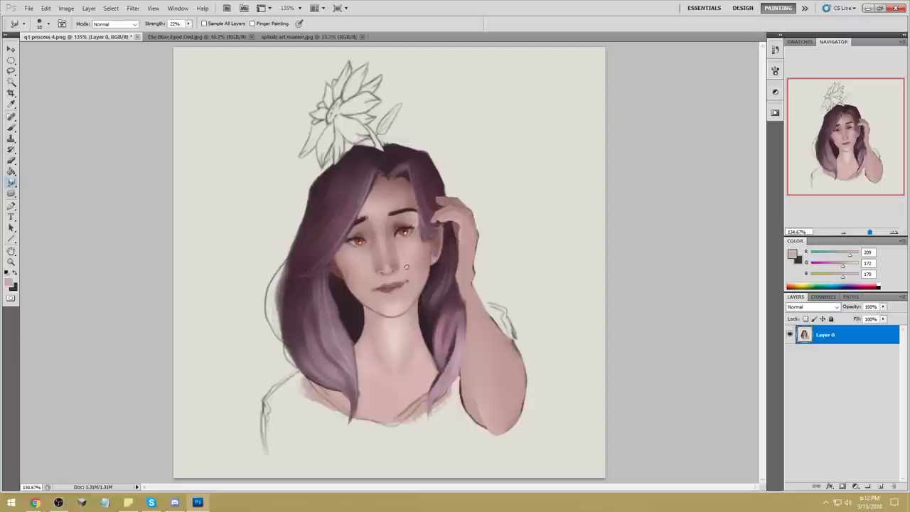
Refine the nose bridge and side with tones sampled from the cheeks and bridge, enlarging the brush to 20 px.
{"action": "key", "text": "b"}
{"action": "left_click", "coordinate": [364, 258], "text": "alt"}
{"action": "left_click", "coordinate": [383, 242], "text": "alt"}
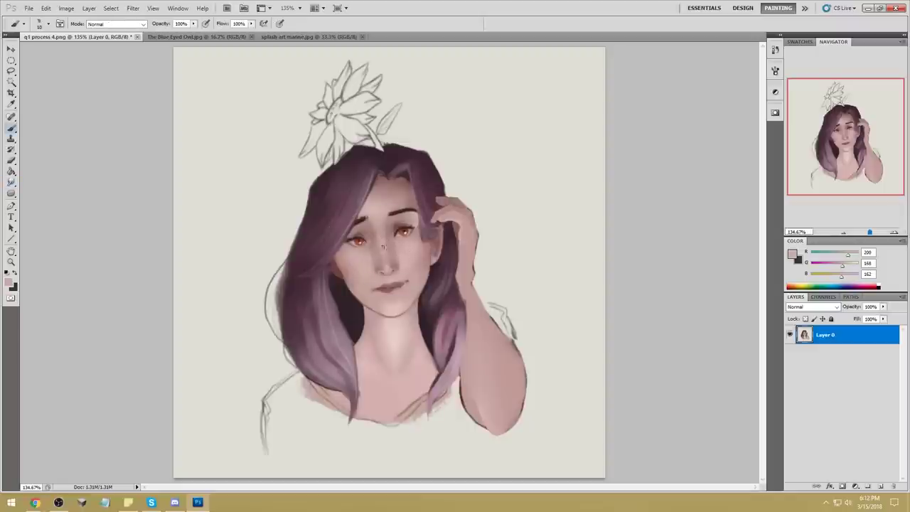
{"action": "left_click", "coordinate": [402, 250], "text": "alt"}
{"action": "key", "text": "bracketright"}
{"action": "key", "text": "bracketright"}
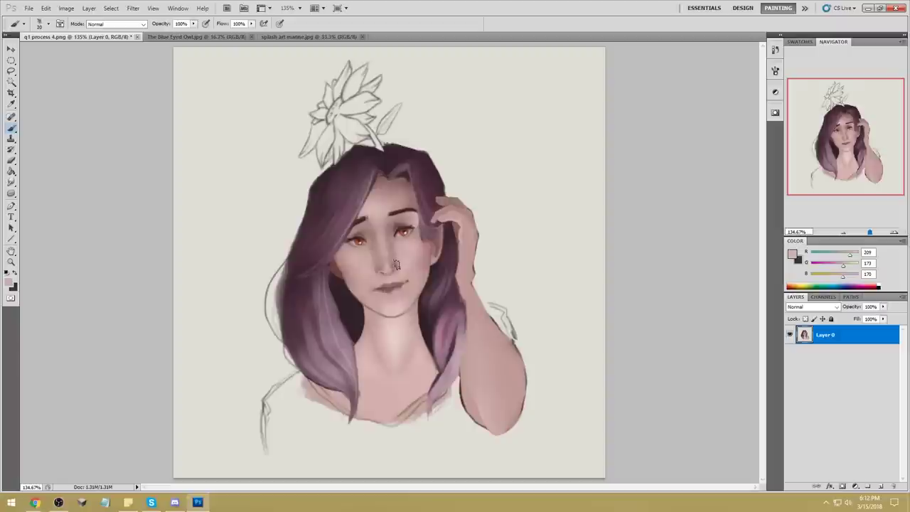
{"action": "left_click_drag", "start_coordinate": [388, 245], "coordinate": [383, 259]}
Define the lower lash line of the eye on the hair-covered side with a smaller brush and a sampled dark brown.
{"action": "left_click", "coordinate": [412, 247], "text": "alt"}
{"action": "left_click", "coordinate": [401, 224], "text": "alt"}
{"action": "key", "text": "bracketleft"}
{"action": "key", "text": "bracketleft"}
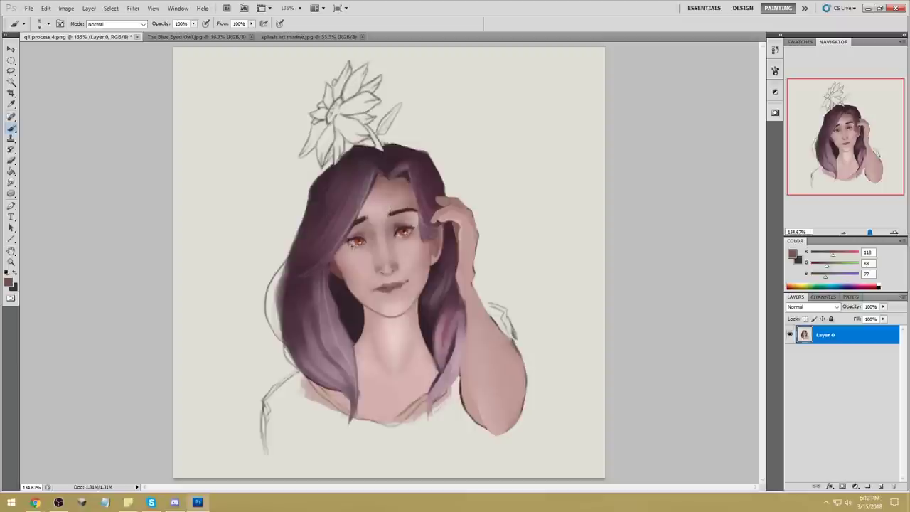
{"action": "left_click_drag", "start_coordinate": [347, 245], "coordinate": [363, 247]}
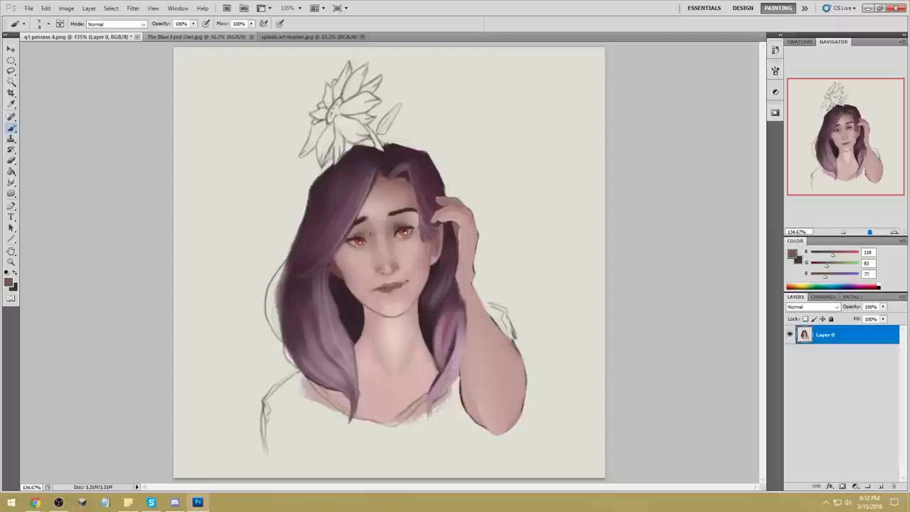
Paint a shadow on the neck beneath the jaw with a sampled dark tone, in Darken mode at 55% opacity, undoing unsatisfactory strokes.
{"action": "left_click", "coordinate": [385, 232], "text": "alt"}
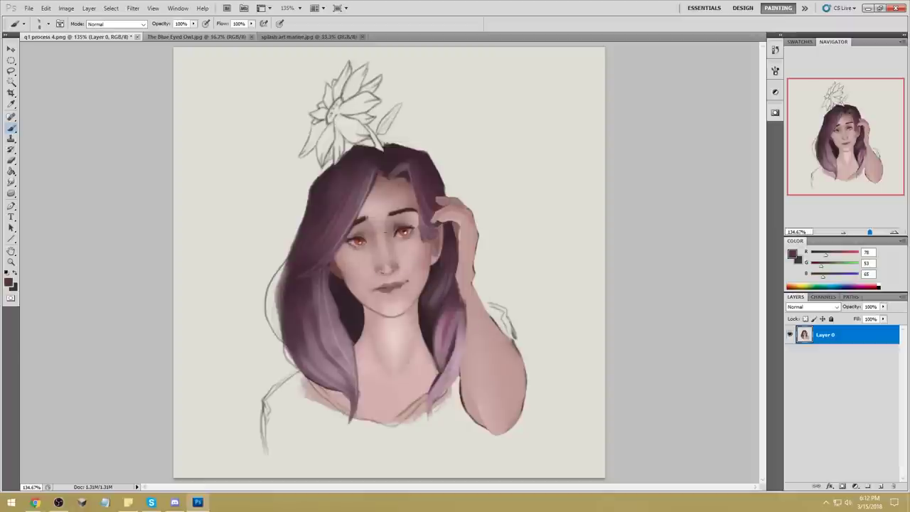
{"action": "left_click", "coordinate": [118, 23]}
{"action": "left_click", "coordinate": [118, 79]}
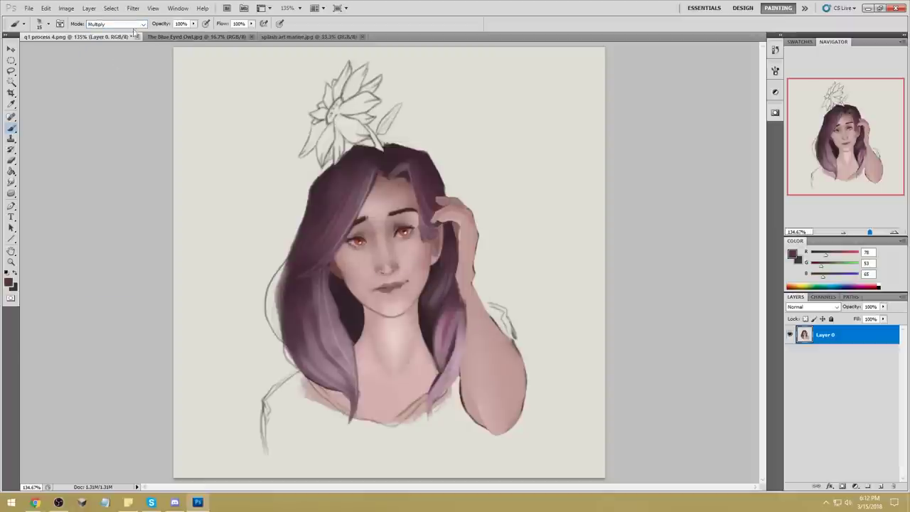
{"action": "left_click", "coordinate": [136, 25]}
{"action": "left_click", "coordinate": [118, 71]}
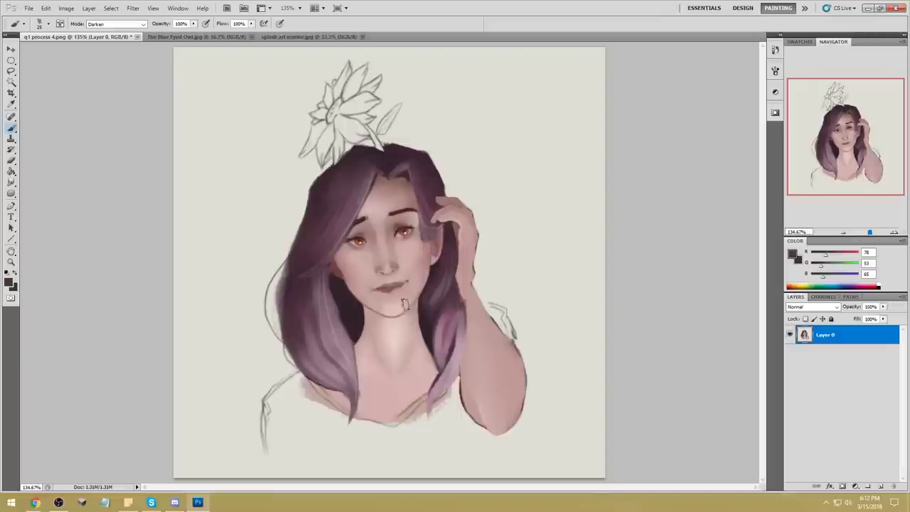
{"action": "mouse_move", "coordinate": [361, 310]}
{"action": "left_mouse_down"}
{"action": "mouse_move", "coordinate": [384, 320]}
{"action": "mouse_move", "coordinate": [413, 313]}
{"action": "left_mouse_up"}
{"action": "key", "text": "ctrl+z"}
{"action": "left_click", "coordinate": [193, 23]}
{"action": "left_click_drag", "start_coordinate": [198, 34], "coordinate": [172, 35]}
{"action": "left_click", "coordinate": [83, 99]}
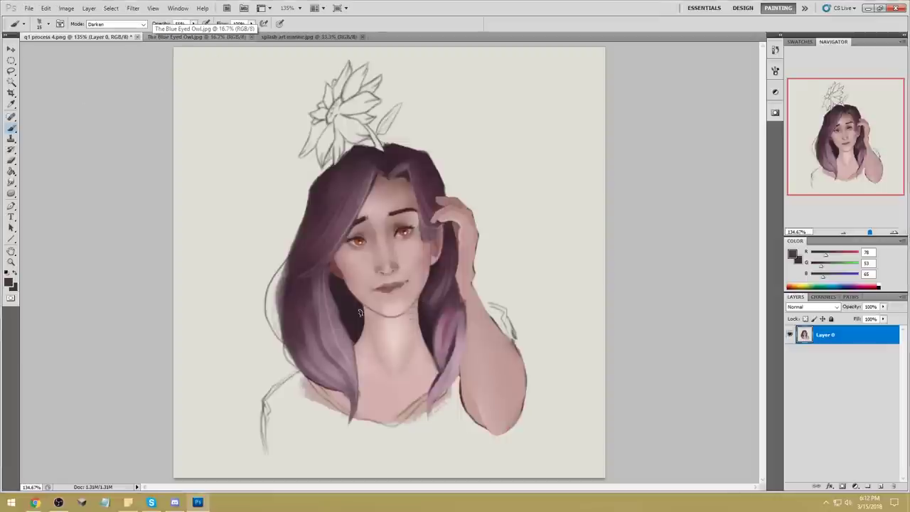
{"action": "mouse_move", "coordinate": [359, 309]}
{"action": "left_mouse_down"}
{"action": "mouse_move", "coordinate": [394, 326]}
{"action": "mouse_move", "coordinate": [423, 306]}
{"action": "mouse_move", "coordinate": [425, 313]}
{"action": "left_mouse_up"}
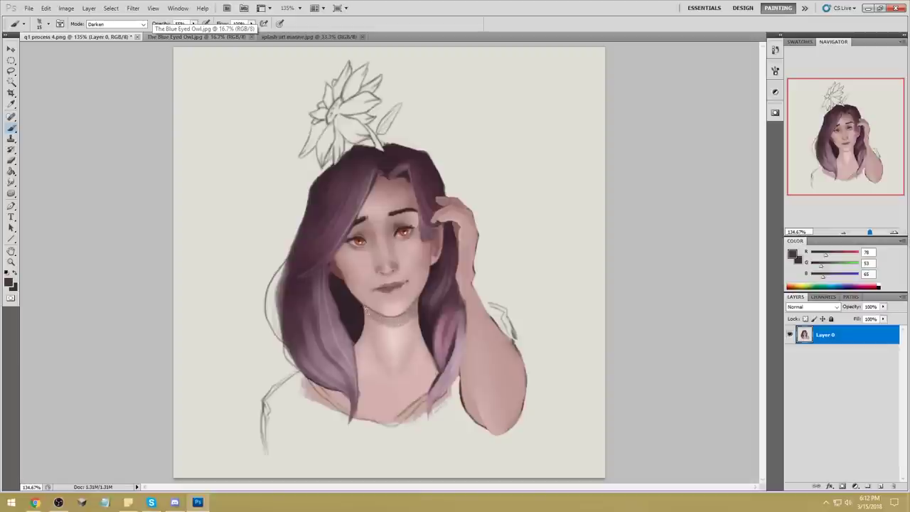
{"action": "key", "text": "ctrl+z"}
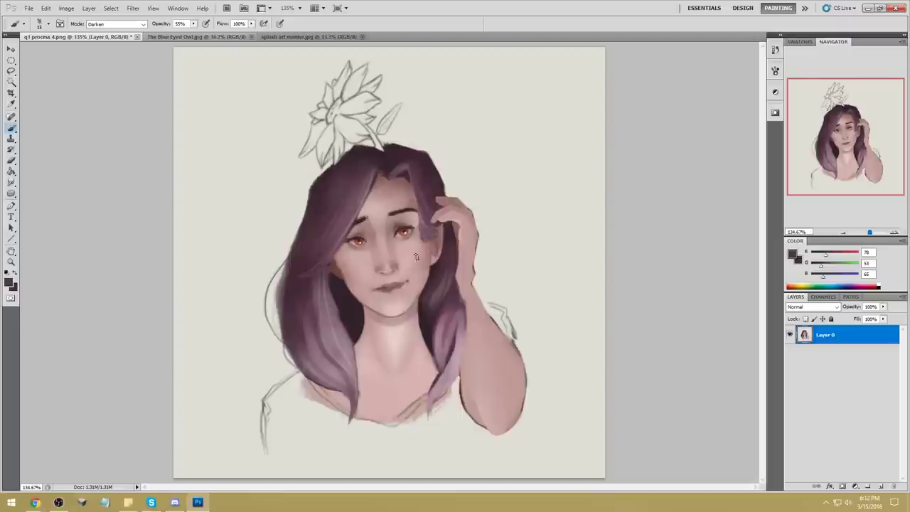
Return the brush mode to Normal and blend the shadow under the jaw into the neck with the Smudge tool at 22% strength.
{"action": "left_click", "coordinate": [127, 24]}
{"action": "left_click", "coordinate": [116, 34]}
{"action": "left_click", "coordinate": [9, 184]}
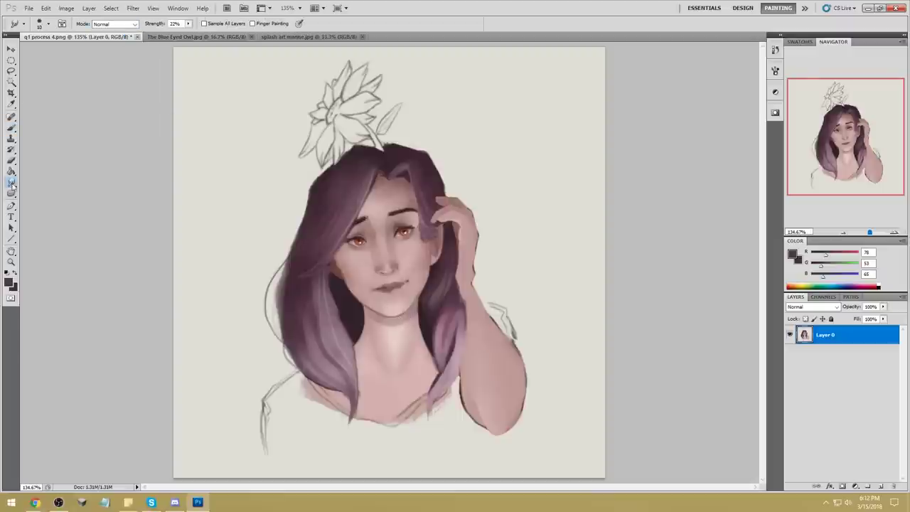
{"action": "left_click", "coordinate": [41, 202]}
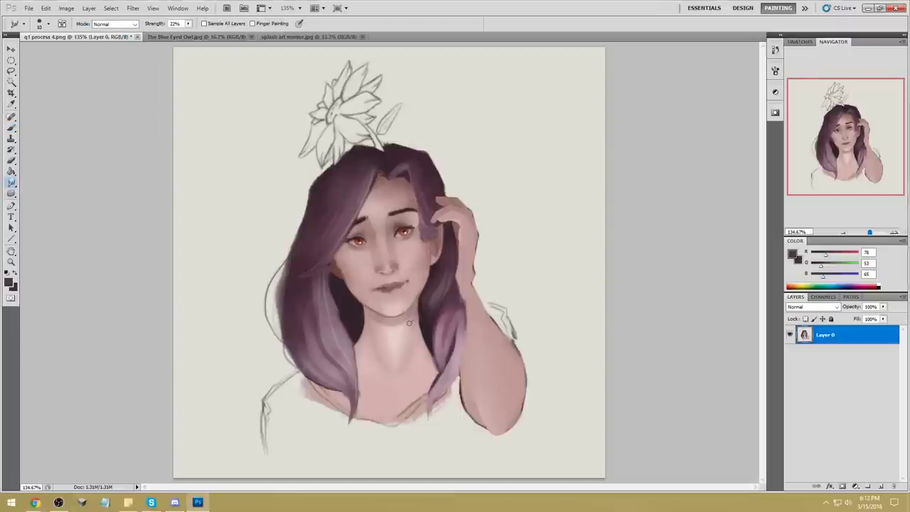
{"action": "key", "text": "b"}
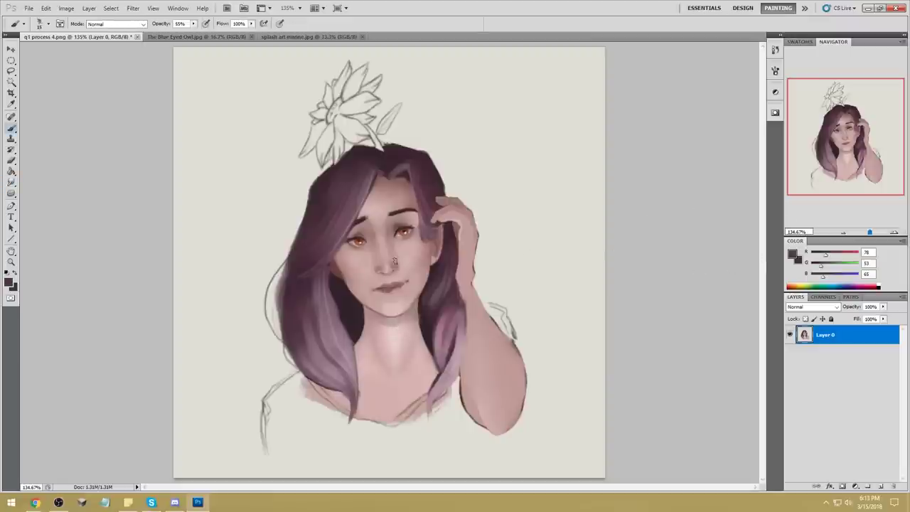
Lighten the forehead, cheeks and chin with a light skin tone sampled from the neck, at 87% brush opacity.
{"action": "left_click", "coordinate": [395, 336], "text": "alt"}
{"action": "key", "text": "]"}
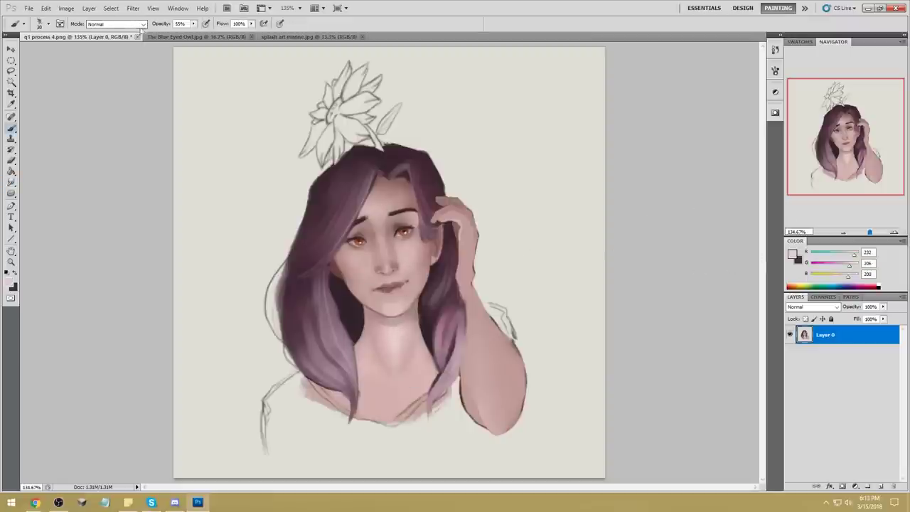
{"action": "left_click", "coordinate": [193, 24]}
{"action": "left_click", "coordinate": [212, 35]}
{"action": "left_click", "coordinate": [125, 76]}
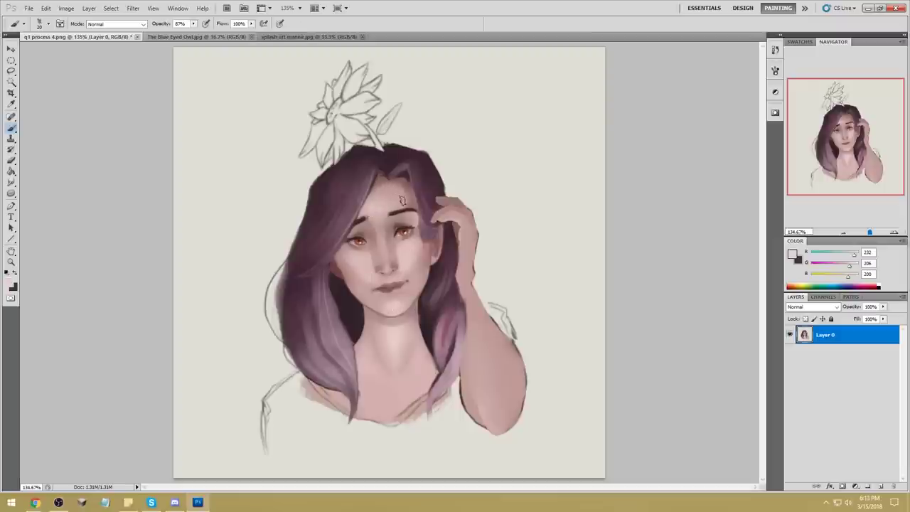
Adjust the brush size and soften the highlights around the nose and cheeks with a light tone sampled from the cheek.
{"action": "key", "text": "["}
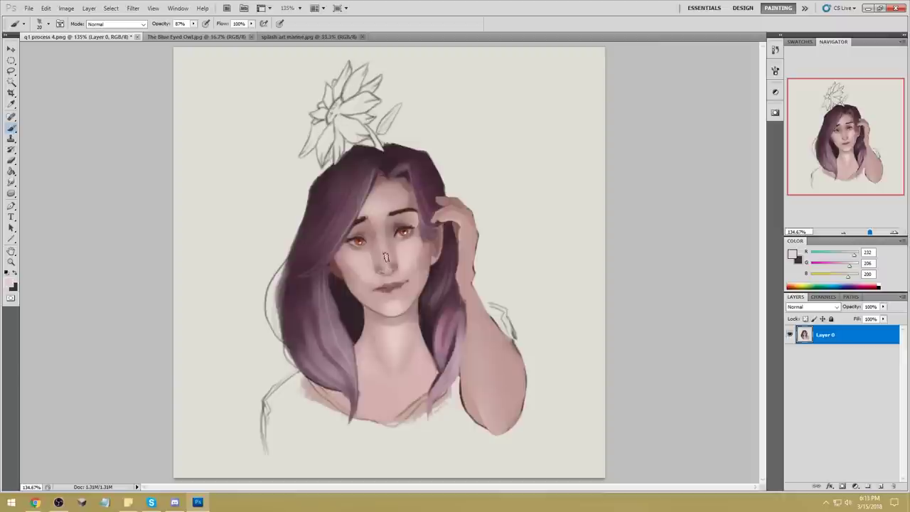
{"action": "key", "text": "]"}
{"action": "left_click", "coordinate": [405, 254], "text": "alt"}
{"action": "key", "text": "alt"}
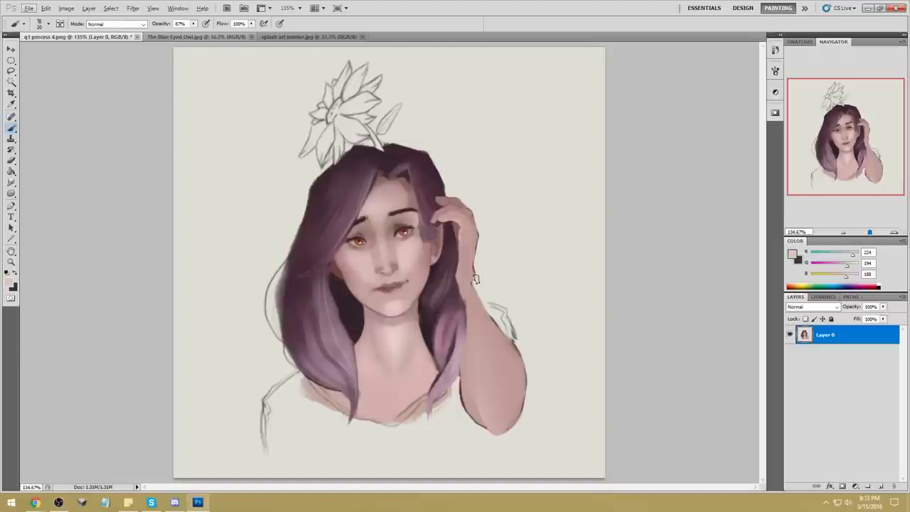
Select the entire canvas and check the history list of recent strokes.
{"action": "key", "text": "alt"}
{"action": "key", "text": "ctrl+a"}
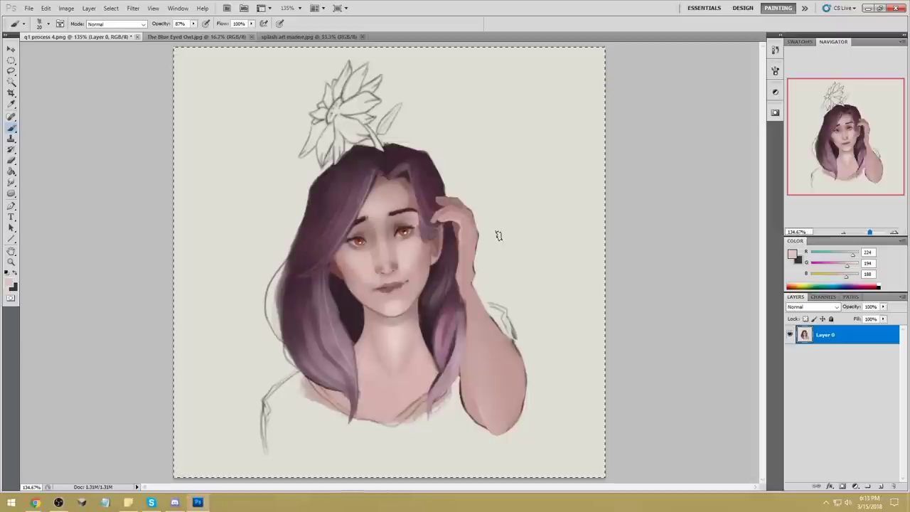
{"action": "left_click", "coordinate": [774, 51]}
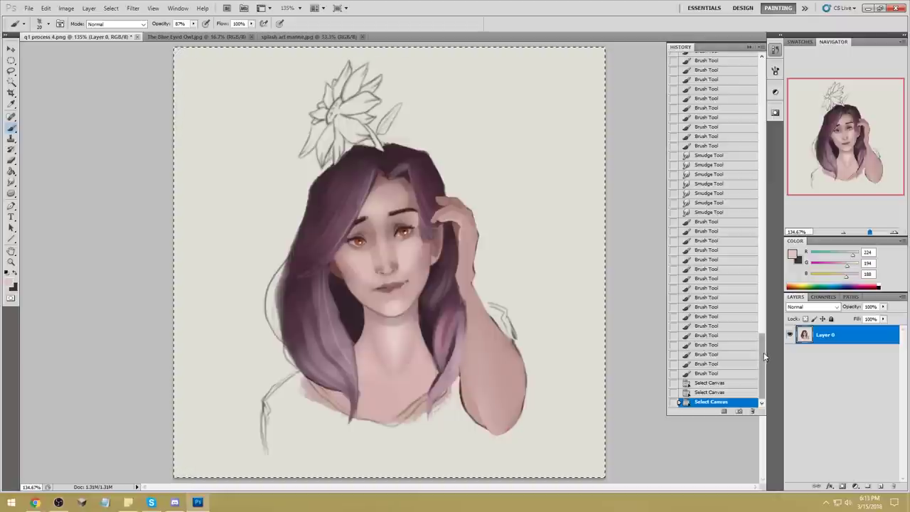
{"action": "left_click", "coordinate": [749, 47]}
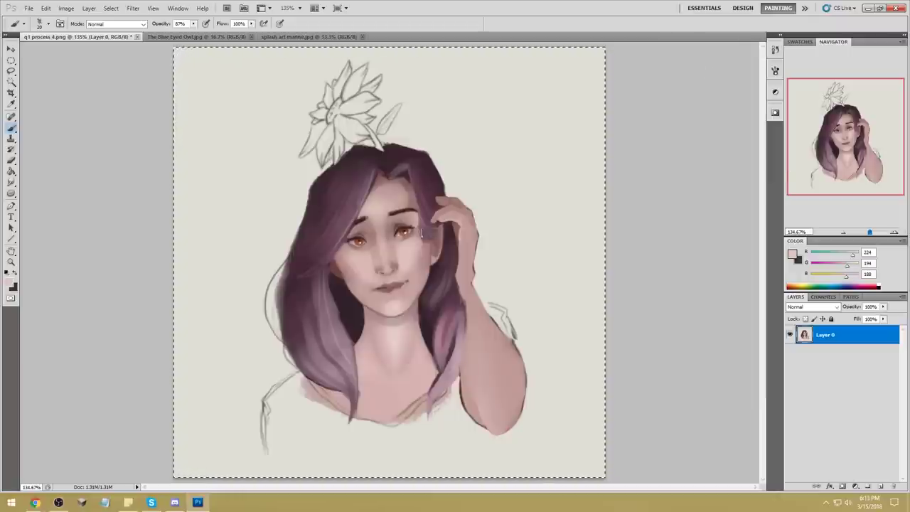
Recolor both irises with the brush in Color mode, using the sampled eye color shifted to a hue of 346°.
{"action": "left_click", "coordinate": [402, 229], "text": "alt"}
{"action": "left_click", "coordinate": [792, 254]}
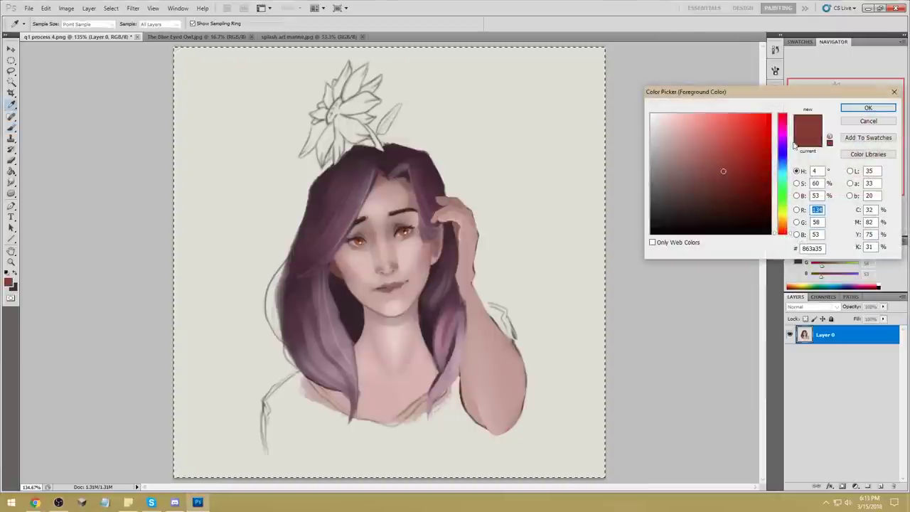
{"action": "left_click_drag", "start_coordinate": [787, 127], "coordinate": [787, 121]}
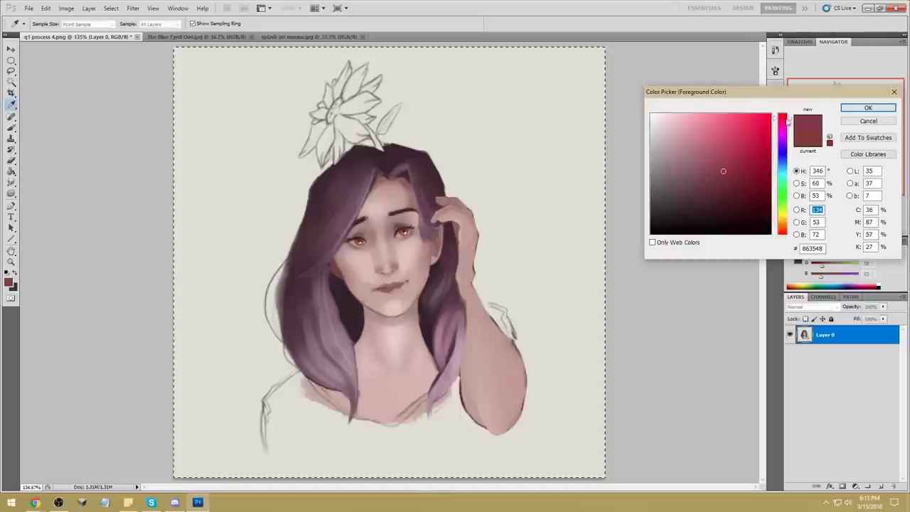
{"action": "left_click", "coordinate": [868, 107]}
{"action": "key", "text": "b"}
{"action": "left_click", "coordinate": [117, 24]}
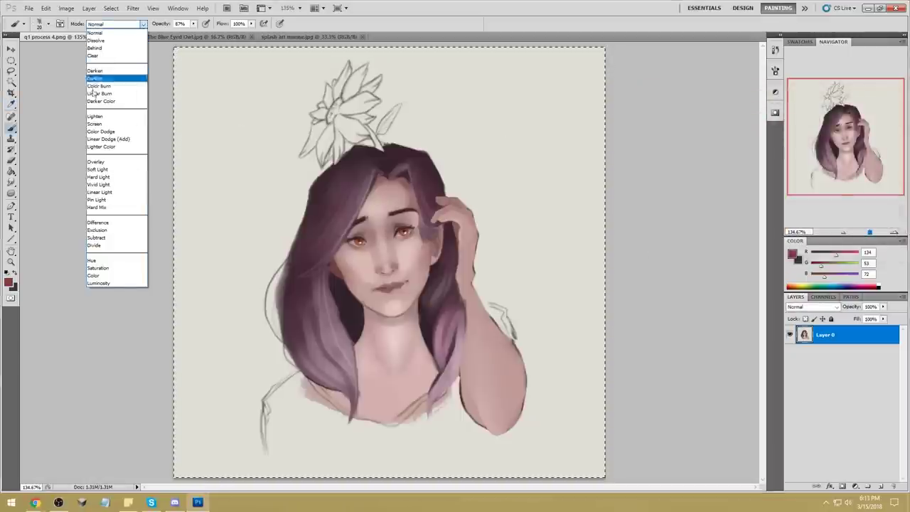
{"action": "left_click", "coordinate": [100, 275]}
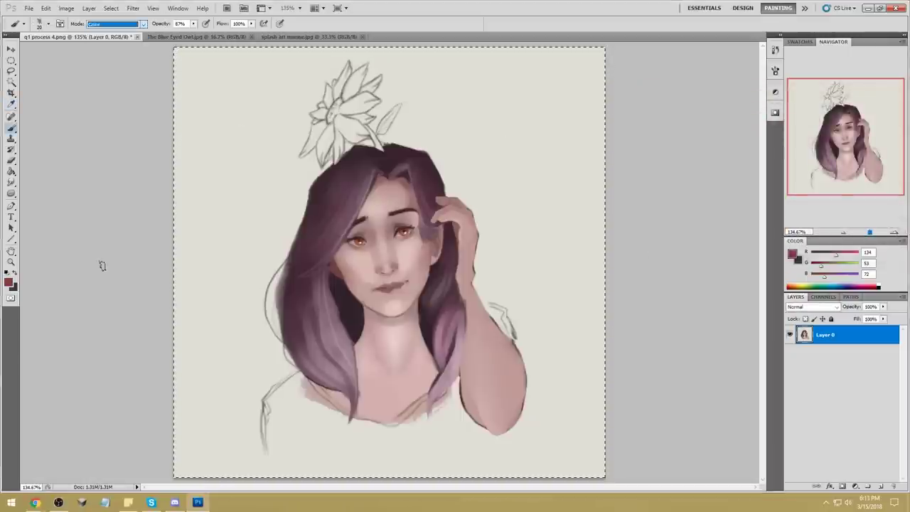
{"action": "left_click", "coordinate": [403, 231]}
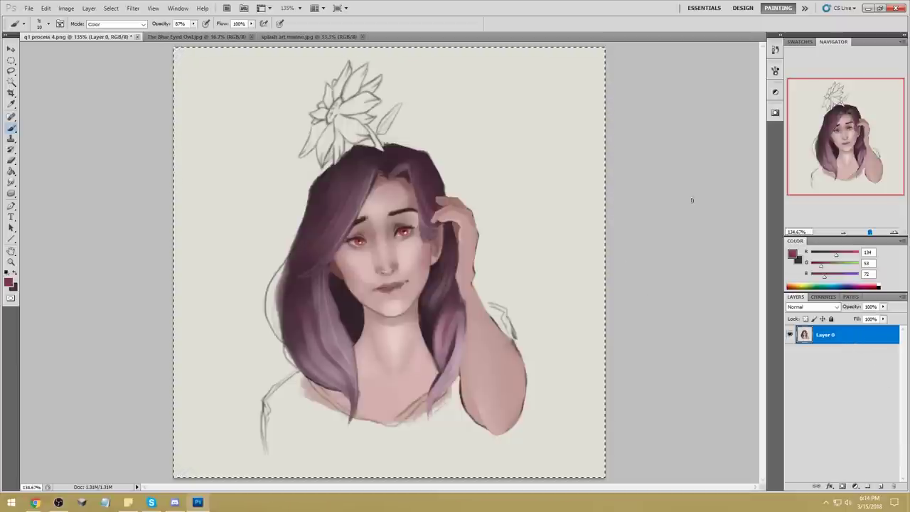
Revert the document to its opening state through the history and paste the copied repainted portrait as a new layer.
{"action": "left_click", "coordinate": [775, 49]}
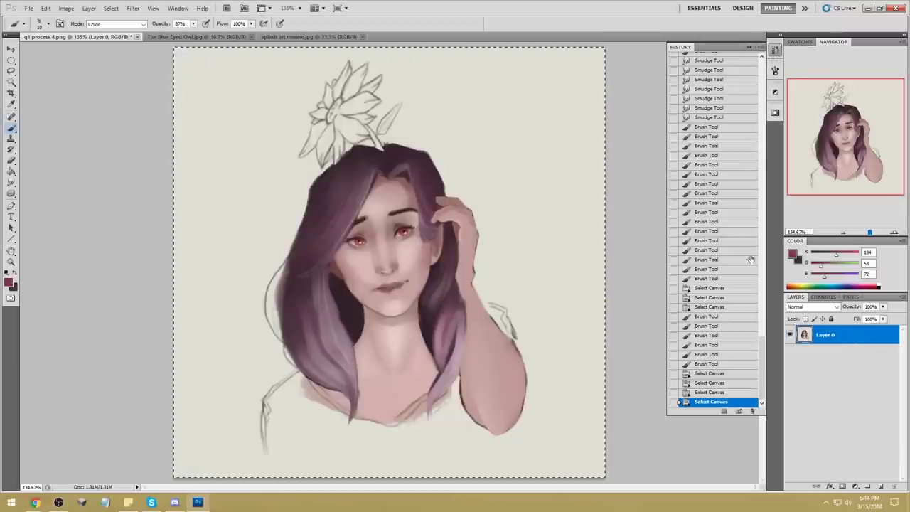
{"action": "mouse_move", "coordinate": [763, 361]}
{"action": "left_mouse_down"}
{"action": "mouse_move", "coordinate": [777, 304]}
{"action": "mouse_move", "coordinate": [776, 72]}
{"action": "left_mouse_up"}
{"action": "left_click", "coordinate": [716, 60]}
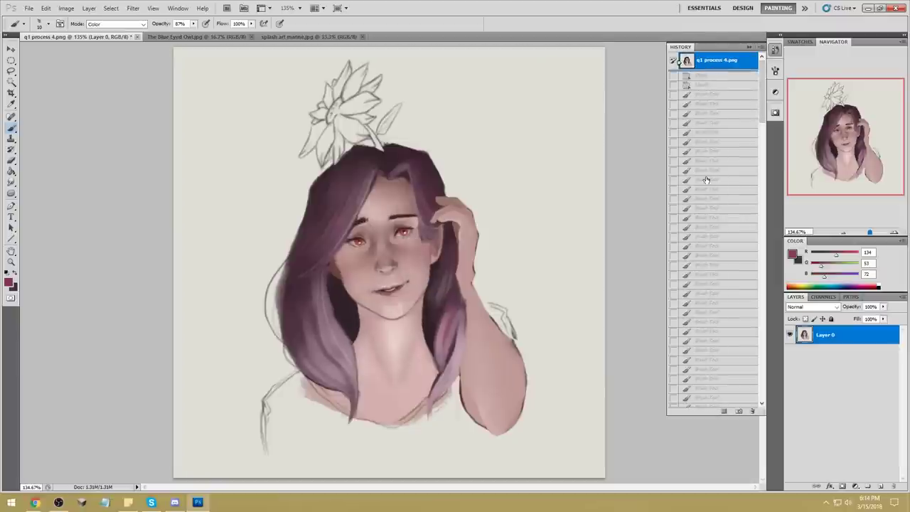
{"action": "left_click", "coordinate": [749, 48]}
{"action": "key", "text": "ctrl+v"}
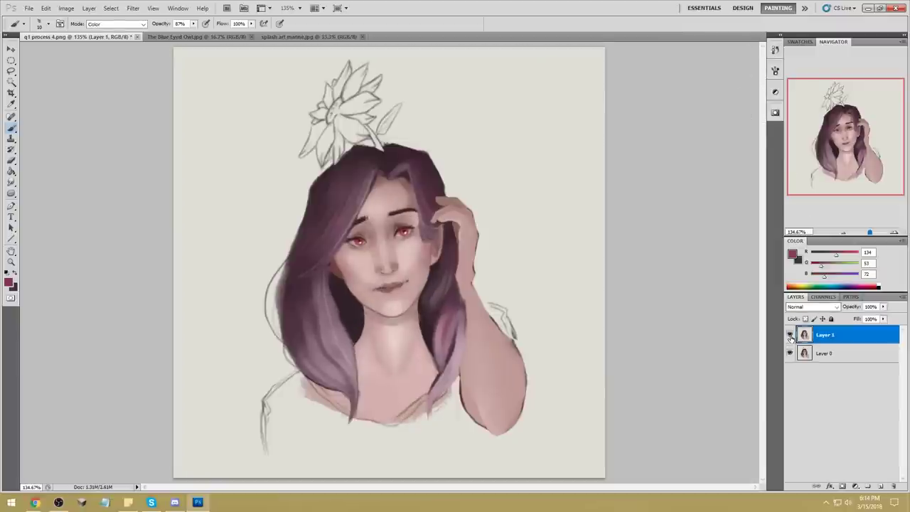
Toggle the visibility of the pasted layer repeatedly to compare the original and repainted portraits.
{"action": "left_click", "coordinate": [789, 334]}
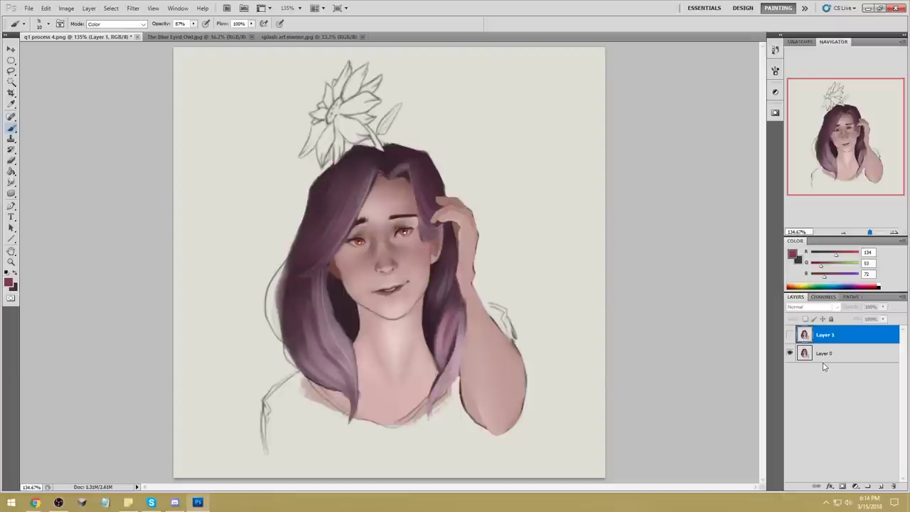
{"action": "left_click", "coordinate": [789, 336]}
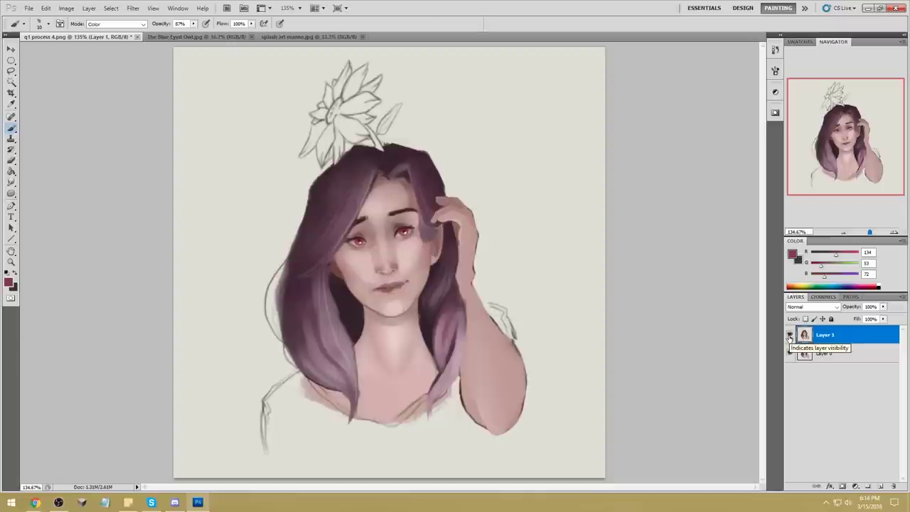
{"action": "left_click", "coordinate": [790, 335]}
{"action": "left_click", "coordinate": [789, 336]}
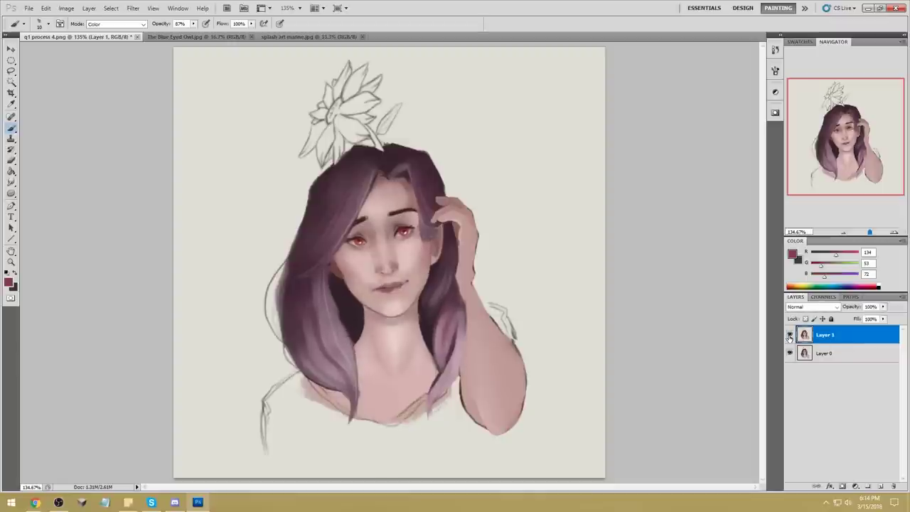
{"action": "left_click", "coordinate": [789, 336]}
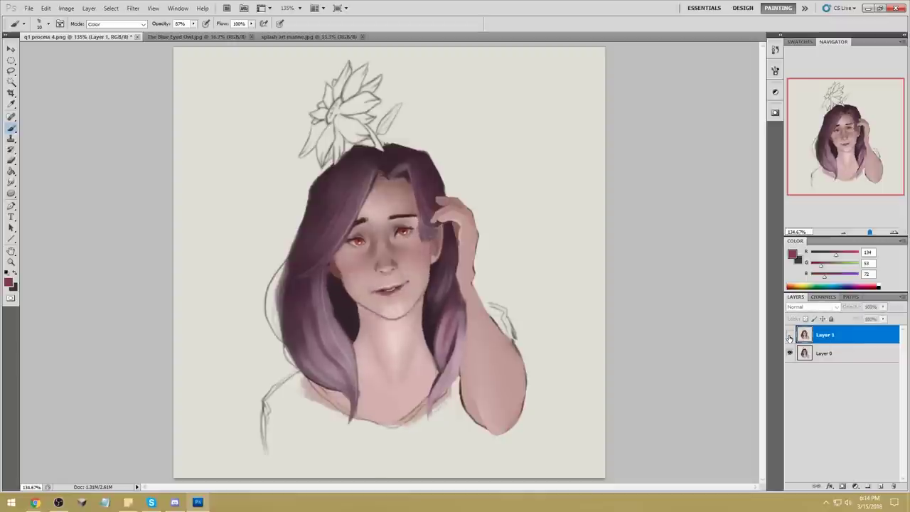
{"action": "left_click", "coordinate": [790, 336]}
{"action": "left_click", "coordinate": [789, 336]}
{"action": "left_click", "coordinate": [789, 336]}
Flatten the portrait's layers into one background and close the q1 process 4.png document.
{"action": "right_click", "coordinate": [839, 338]}
{"action": "left_click", "coordinate": [850, 333]}
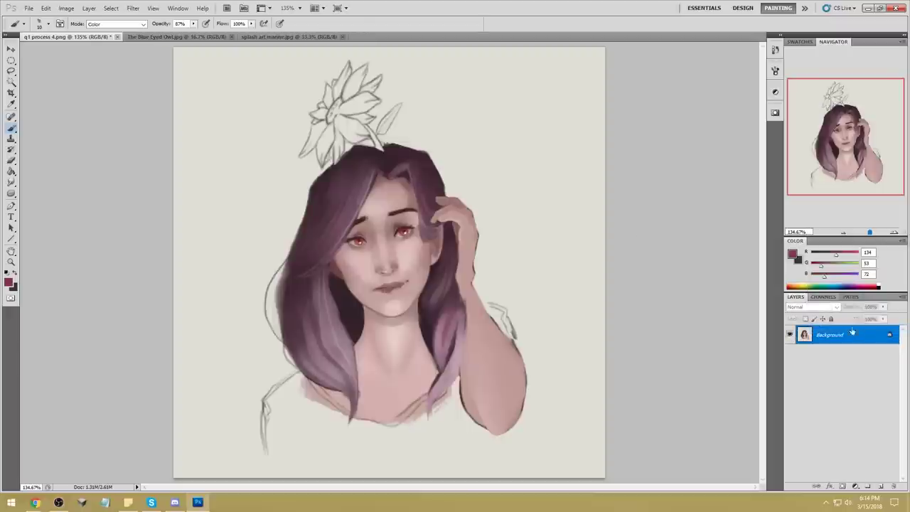
{"action": "left_click", "coordinate": [118, 36]}
{"action": "left_click", "coordinate": [437, 189]}
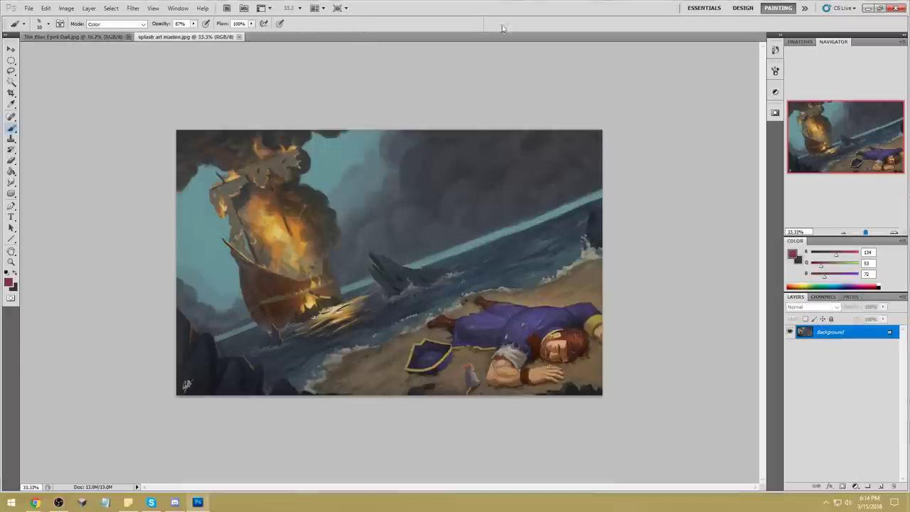
{"action": "left_click_drag", "start_coordinate": [514, 9], "coordinate": [478, 20]}
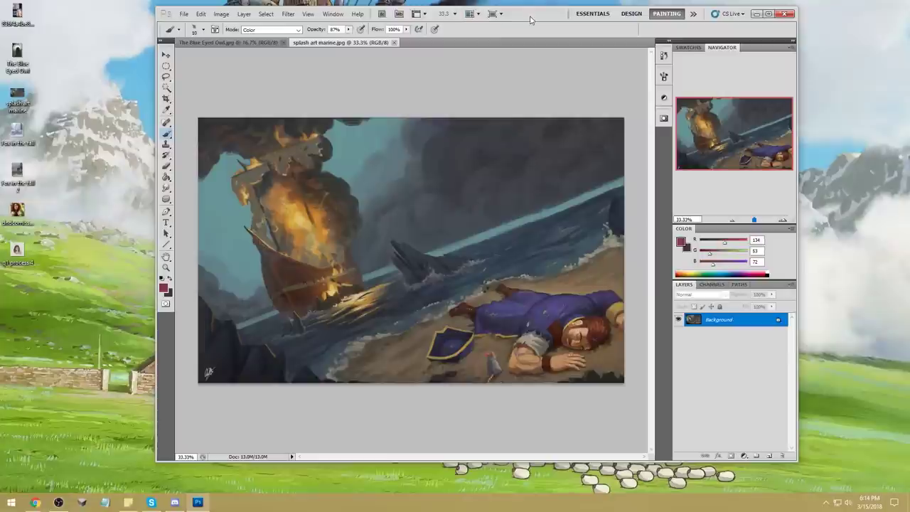
{"action": "left_click_drag", "start_coordinate": [533, 18], "coordinate": [514, 27]}
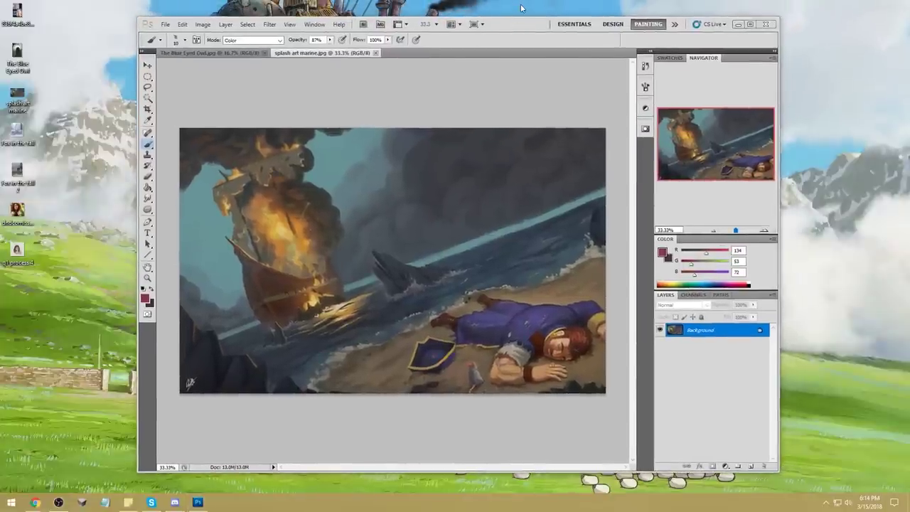
{"action": "left_click_drag", "start_coordinate": [515, 26], "coordinate": [512, 27]}
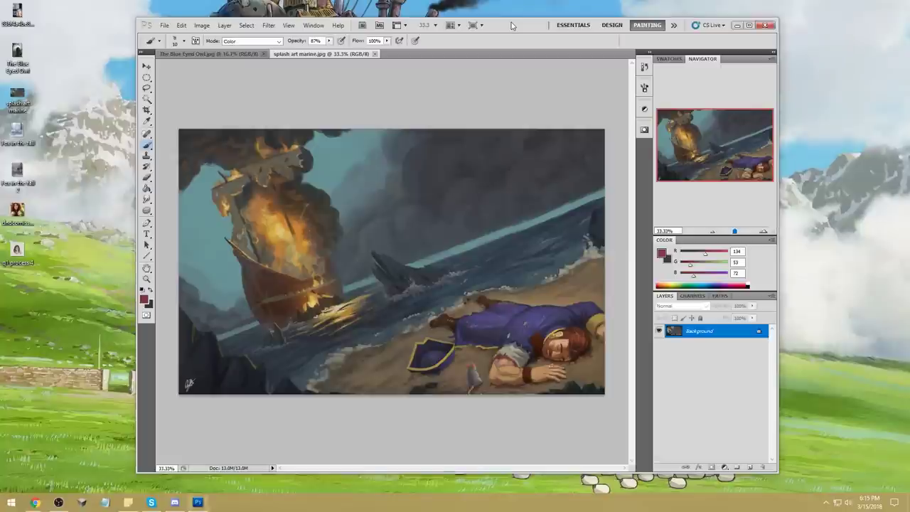
{"action": "double_click", "coordinate": [512, 25]}
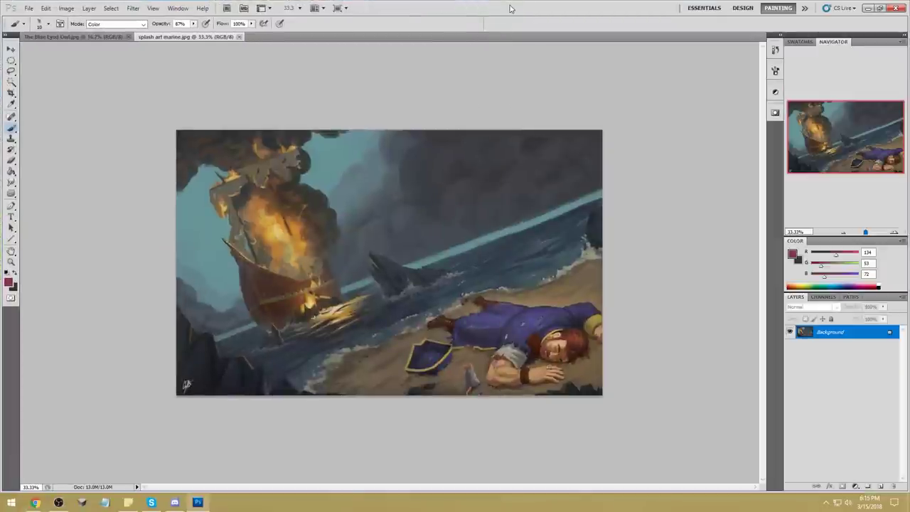
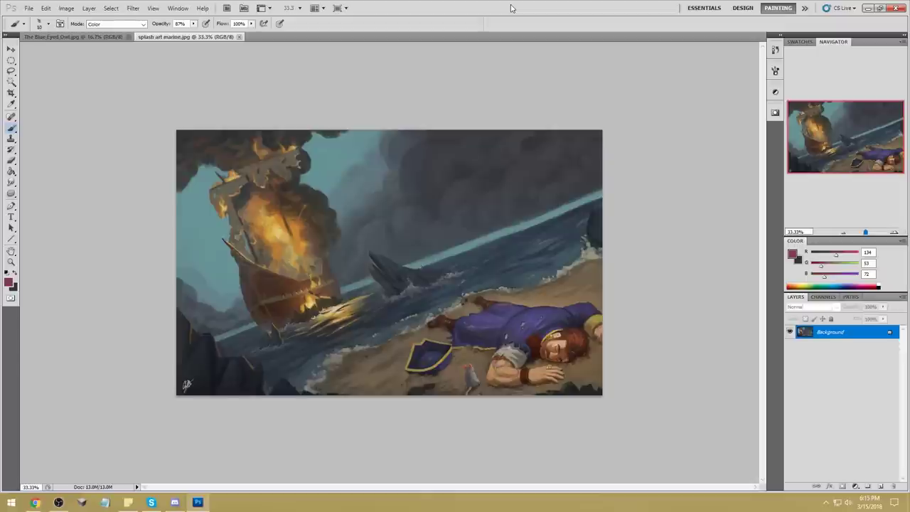
Switch to The Blue Eyed Owl.jpg document.
{"action": "left_click", "coordinate": [105, 37]}
{"action": "left_click", "coordinate": [175, 39]}
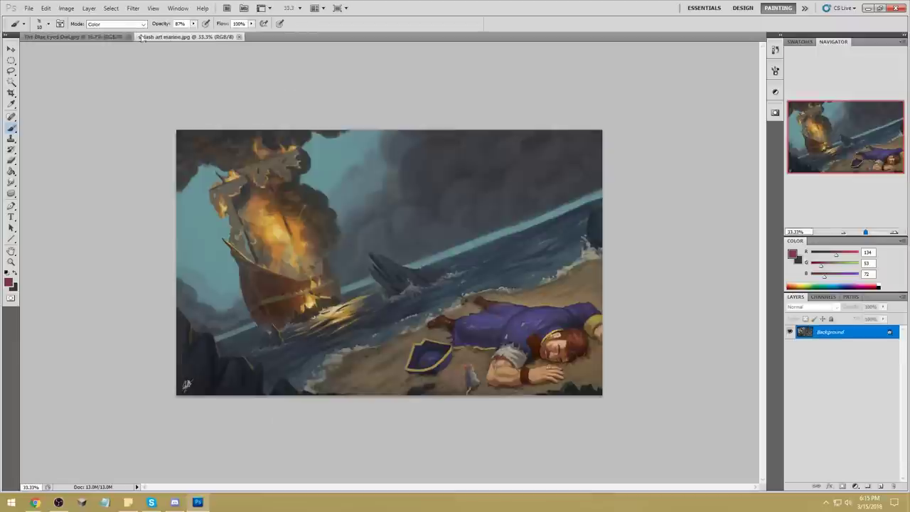
{"action": "left_click", "coordinate": [101, 38]}
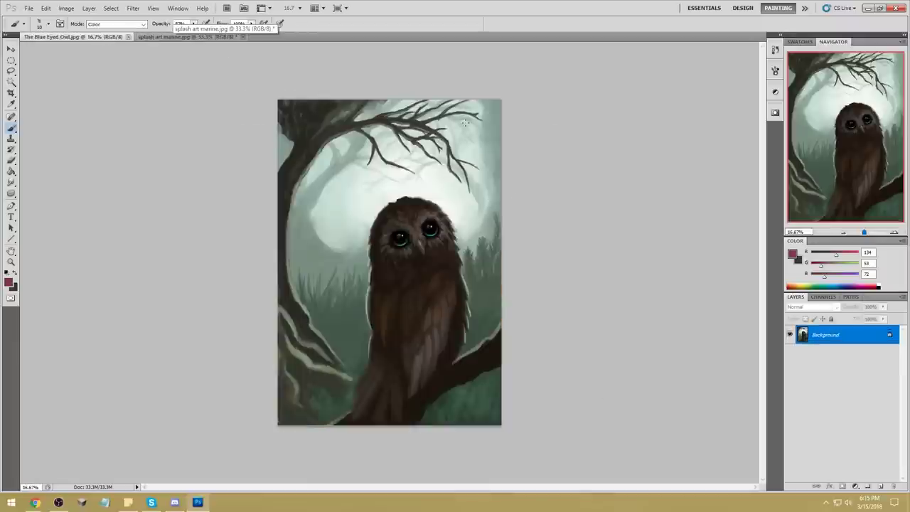
Mute the bright glow behind the owl with a soft 2500 px brush in Darken mode, using a light tone sampled from the background.
{"action": "right_click", "coordinate": [546, 254]}
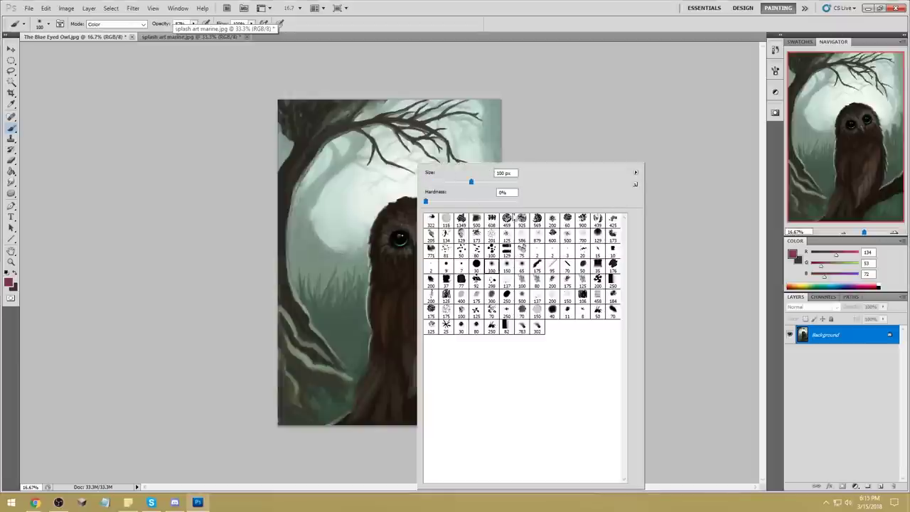
{"action": "left_click", "coordinate": [566, 75]}
{"action": "key", "text": "]"}
{"action": "key", "text": "]"}
{"action": "key", "text": "]"}
{"action": "key", "text": "]"}
{"action": "key", "text": "]"}
{"action": "key", "text": "]"}
{"action": "key", "text": "]"}
{"action": "key", "text": "]"}
{"action": "key", "text": "]"}
{"action": "key", "text": "]"}
{"action": "key", "text": "]"}
{"action": "key", "text": "]"}
{"action": "key", "text": "]"}
{"action": "key", "text": "]"}
{"action": "key", "text": "]"}
{"action": "key", "text": "]"}
{"action": "key", "text": "]"}
{"action": "key", "text": "]"}
{"action": "key", "text": "]"}
{"action": "key", "text": "]"}
{"action": "key", "text": "]"}
{"action": "key", "text": "]"}
{"action": "key", "text": "]"}
{"action": "key", "text": "]"}
{"action": "key", "text": "]"}
{"action": "key", "text": "]"}
{"action": "key", "text": "]"}
{"action": "key", "text": "]"}
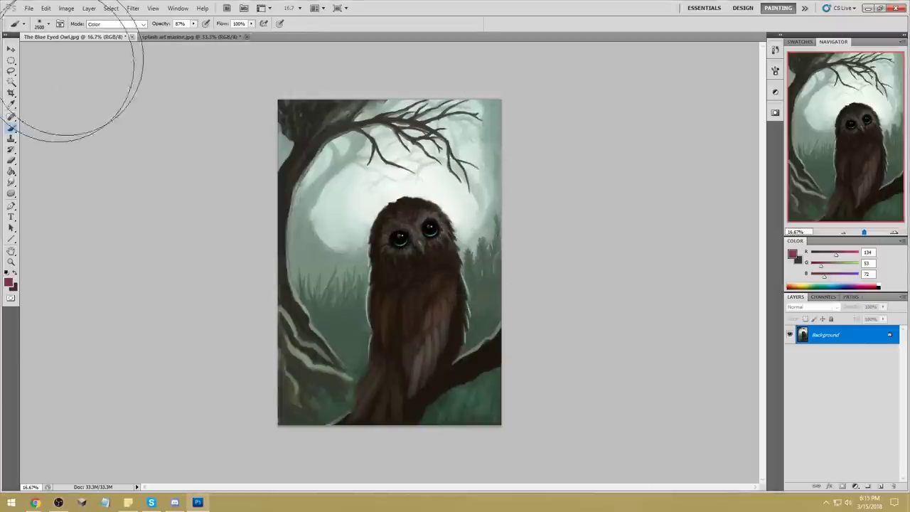
{"action": "left_click", "coordinate": [118, 24]}
{"action": "left_click", "coordinate": [114, 68]}
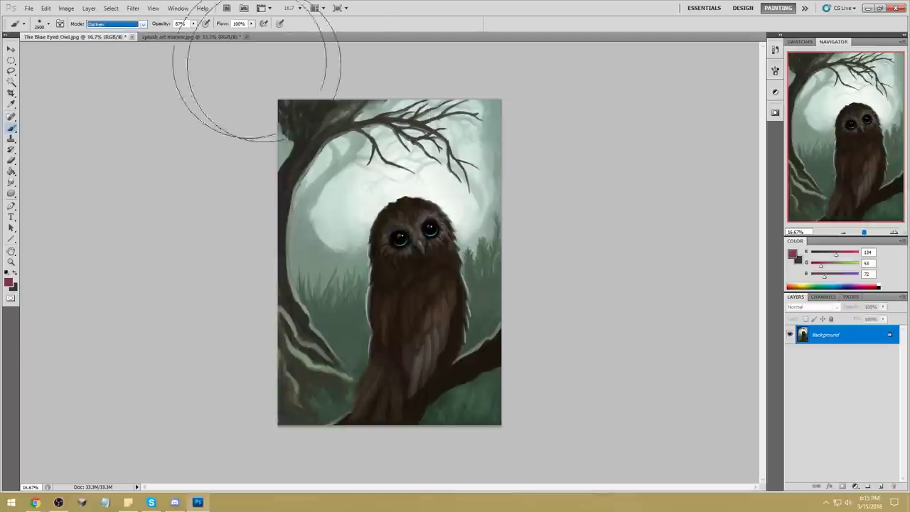
{"action": "left_click", "coordinate": [353, 229], "text": "alt"}
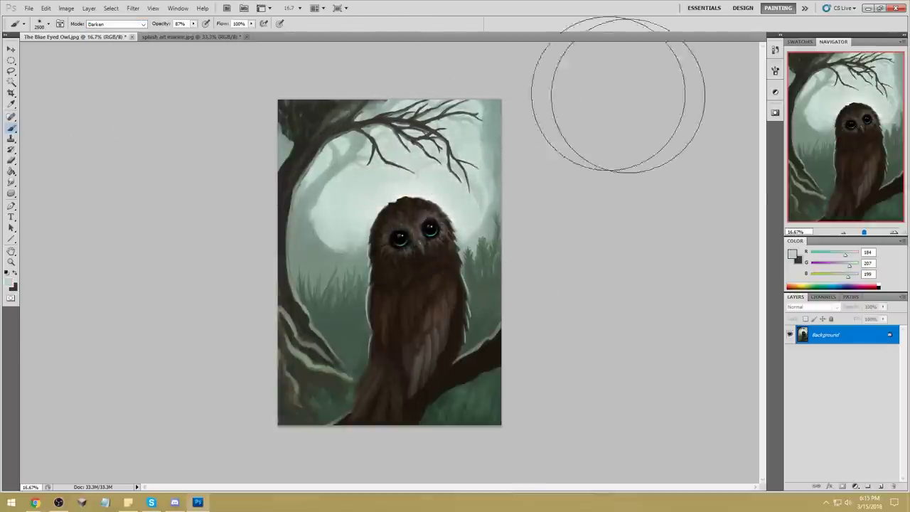
Brighten the rim light around the owl's head and body with the Dodge tool at 80 px, Highlights range and 36% exposure.
{"action": "left_click", "coordinate": [11, 192]}
{"action": "right_click", "coordinate": [11, 192]}
{"action": "left_click", "coordinate": [43, 193]}
{"action": "key", "text": "bracketleft"}
{"action": "key", "text": "bracketleft"}
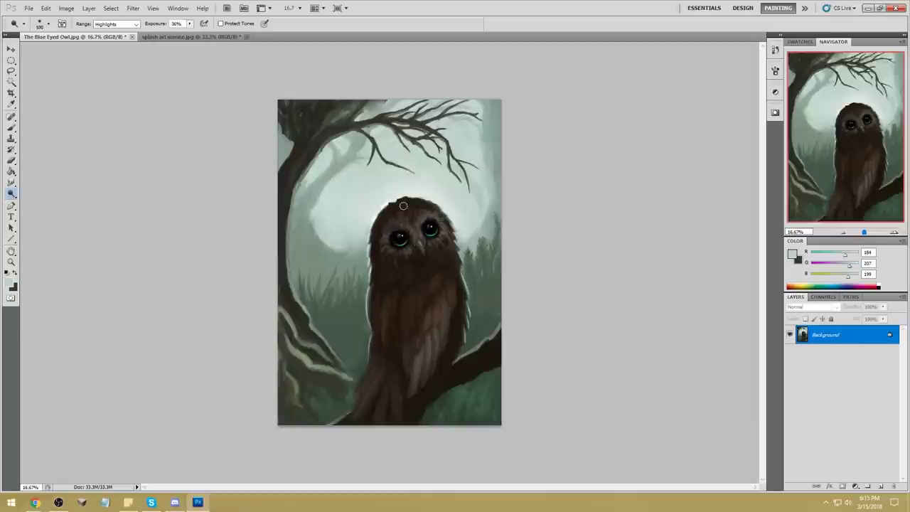
{"action": "key", "text": "bracketleft"}
{"action": "key", "text": "bracketleft"}
{"action": "key", "text": "bracketleft"}
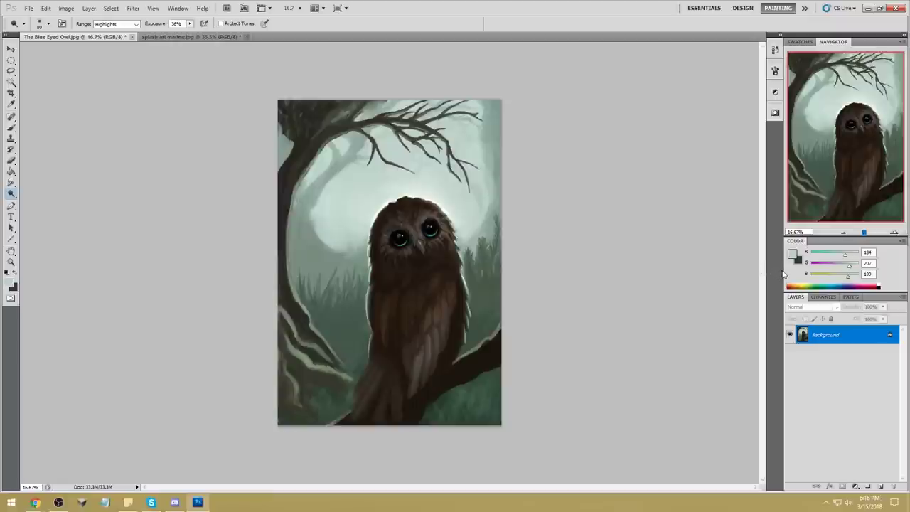
Return to the Brush tool and choose the textured 80 px brush tip.
{"action": "key", "text": "b"}
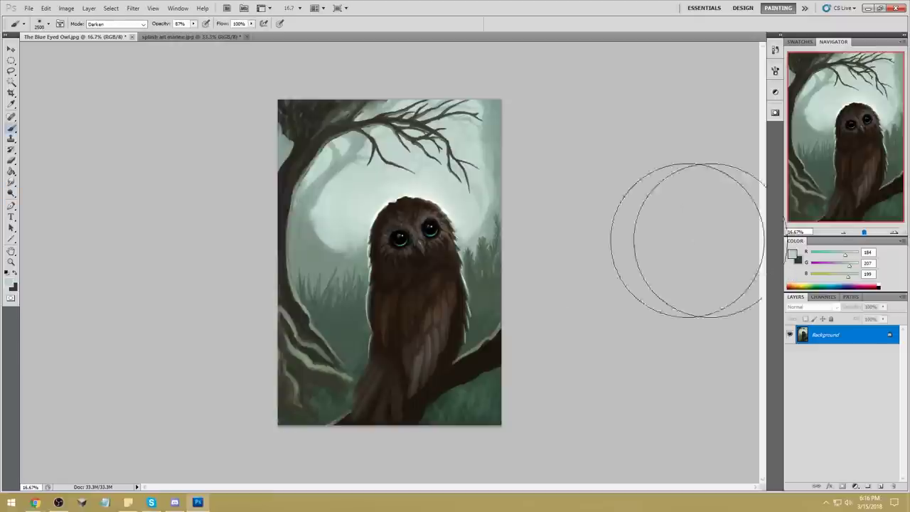
{"action": "right_click", "coordinate": [401, 165]}
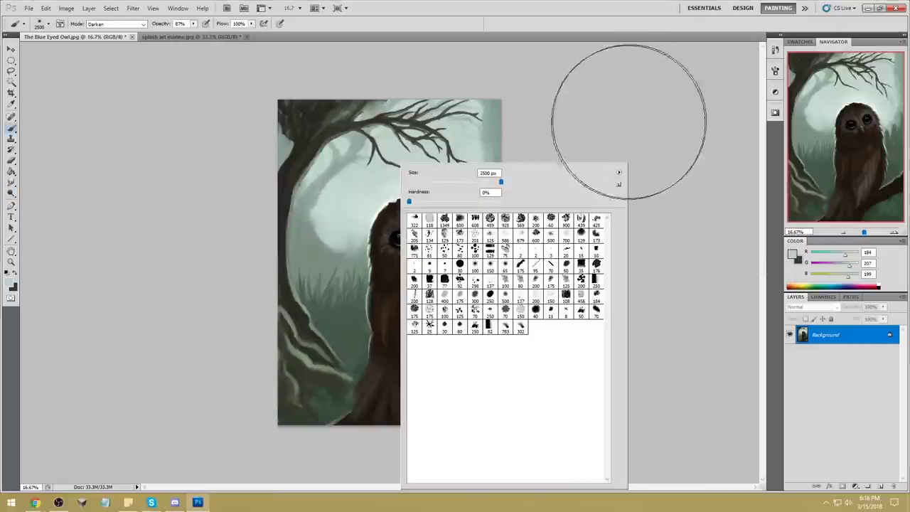
{"action": "double_click", "coordinate": [519, 281]}
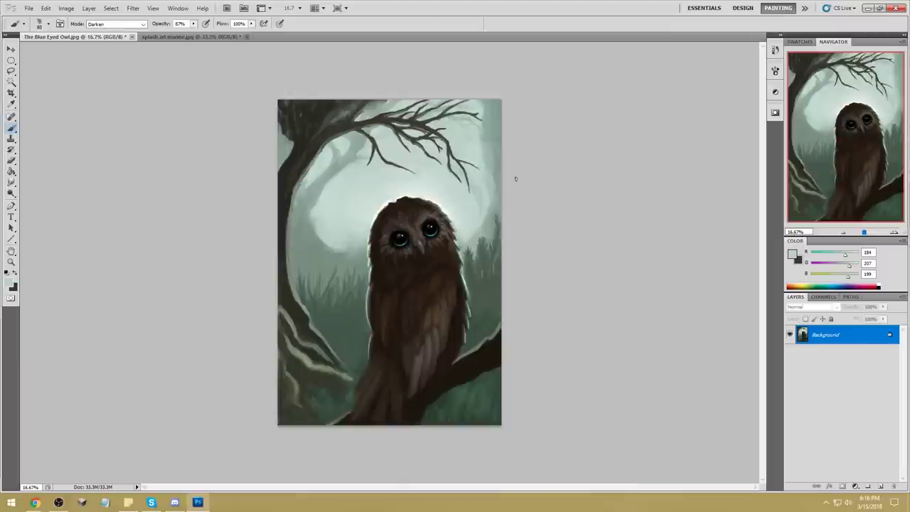
Outline a curved area of the glow beside the owl's head with the Lasso tool, undoing the last selection change.
{"action": "key", "text": "l"}
{"action": "left_click_drag", "start_coordinate": [340, 216], "coordinate": [407, 142]}
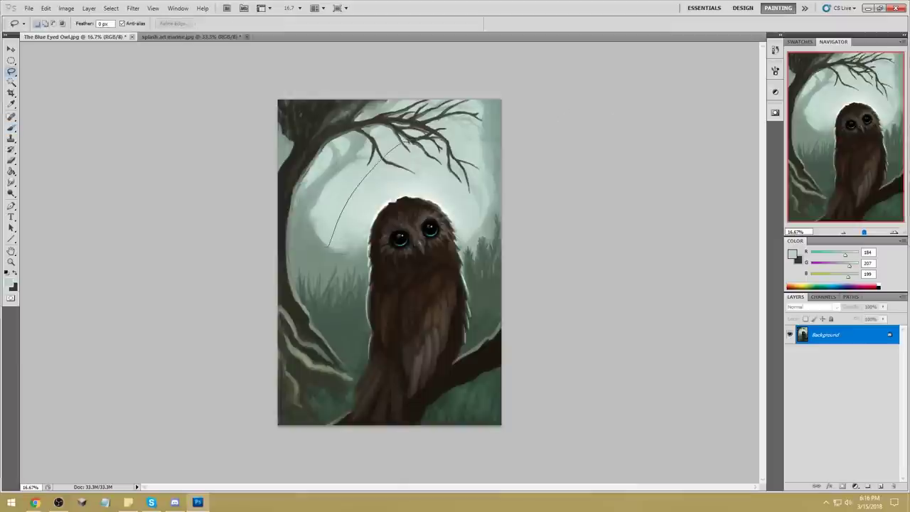
{"action": "left_click_drag", "start_coordinate": [386, 262], "coordinate": [391, 264]}
{"action": "mouse_move", "coordinate": [440, 231]}
{"action": "left_mouse_down"}
{"action": "mouse_move", "coordinate": [420, 153]}
{"action": "mouse_move", "coordinate": [435, 156]}
{"action": "mouse_move", "coordinate": [490, 239]}
{"action": "mouse_move", "coordinate": [432, 265]}
{"action": "left_mouse_up"}
{"action": "key", "text": "ctrl+z"}
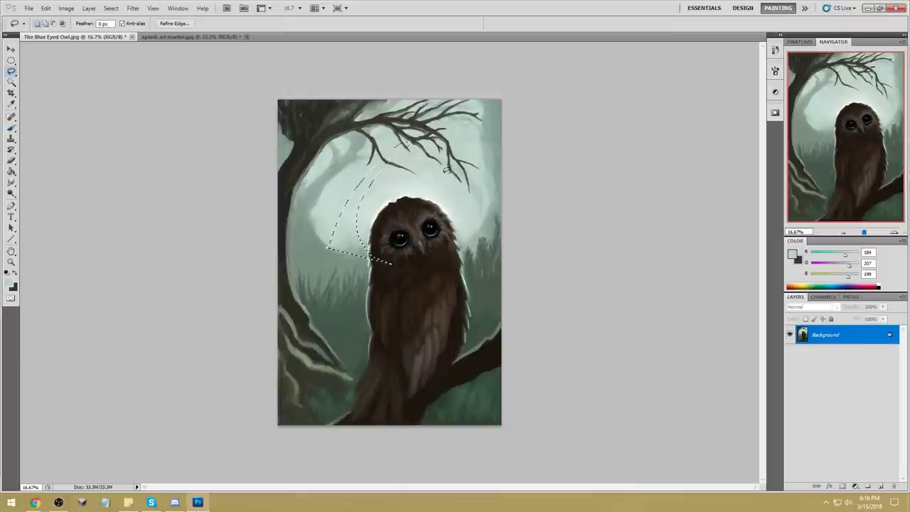
Add curved ray shapes above and across the owl's head to the lasso selection and create a new layer.
{"action": "left_click_drag", "start_coordinate": [421, 155], "coordinate": [435, 162]}
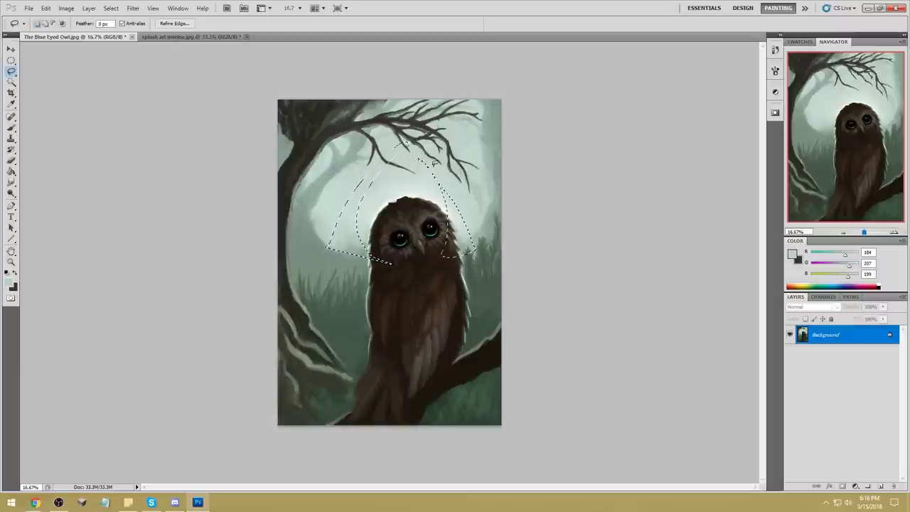
{"action": "mouse_move", "coordinate": [424, 144]}
{"action": "left_mouse_down"}
{"action": "mouse_move", "coordinate": [407, 144]}
{"action": "mouse_move", "coordinate": [482, 233]}
{"action": "left_mouse_up"}
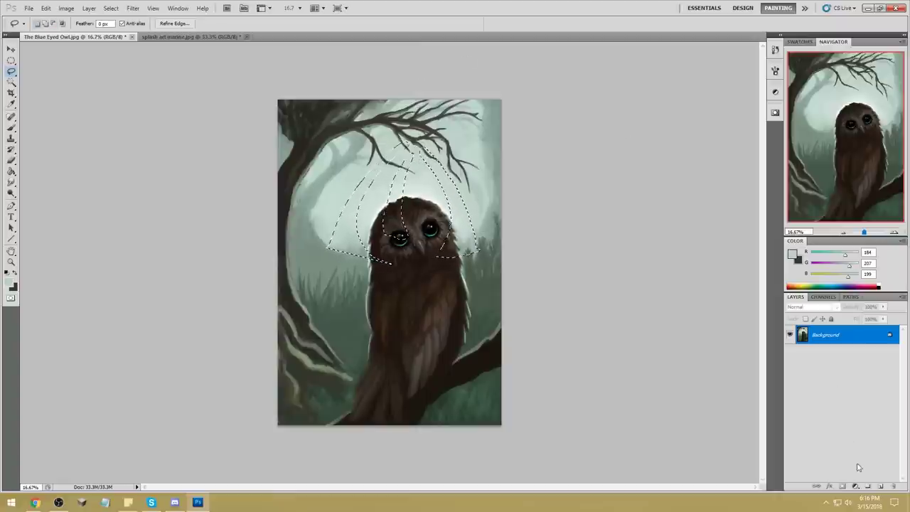
{"action": "left_click", "coordinate": [881, 486]}
Try painting the selected rays with a 1100 px Darken brush in a grey-green sampled from the background, undoing the stroke.
{"action": "key", "text": "b"}
{"action": "right_click", "coordinate": [359, 165]}
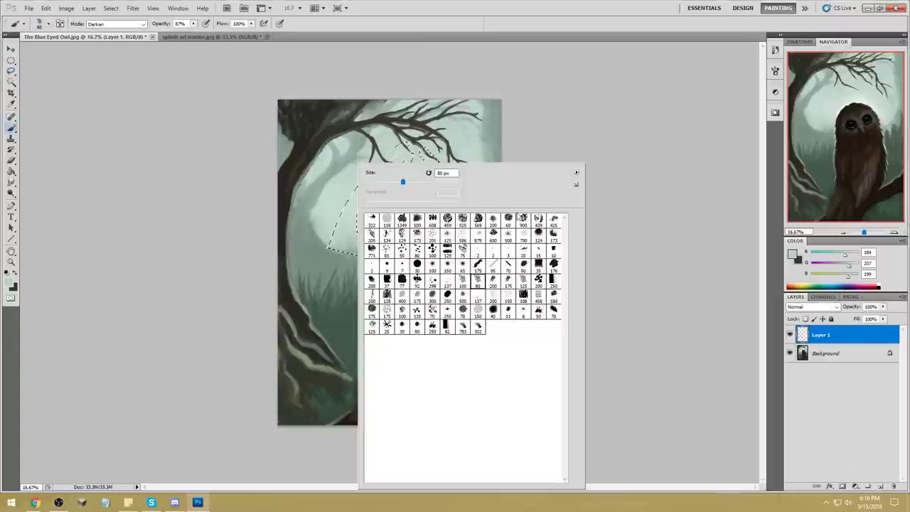
{"action": "left_click", "coordinate": [647, 87]}
{"action": "left_click", "coordinate": [360, 166], "text": "alt"}
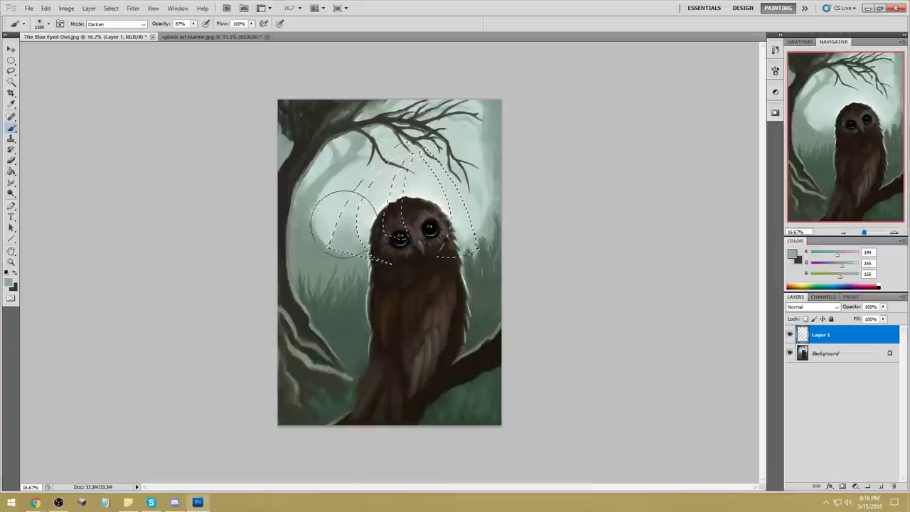
{"action": "left_click_drag", "start_coordinate": [343, 230], "coordinate": [384, 168]}
{"action": "key", "text": "ctrl+z"}
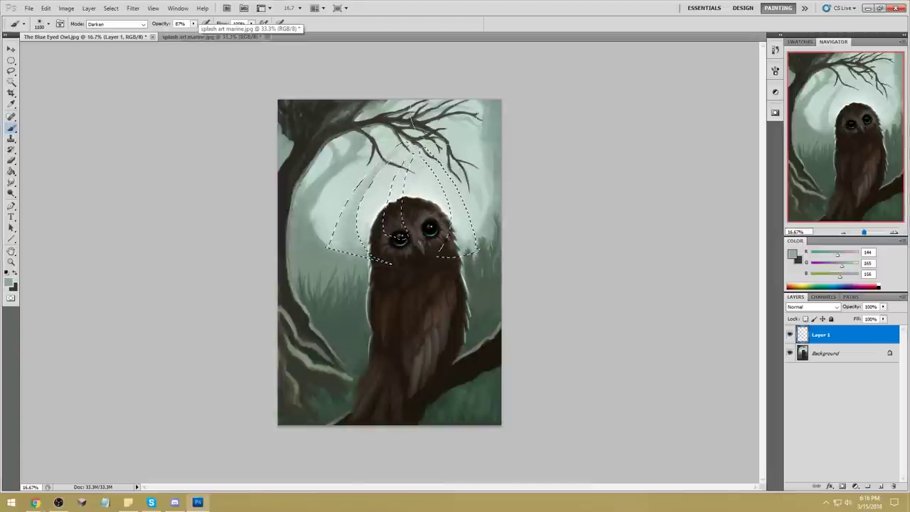
Try painting the selected rays at 52% brush opacity, undo the strokes, and clear the selection.
{"action": "key", "text": "5"}
{"action": "key", "text": "2"}
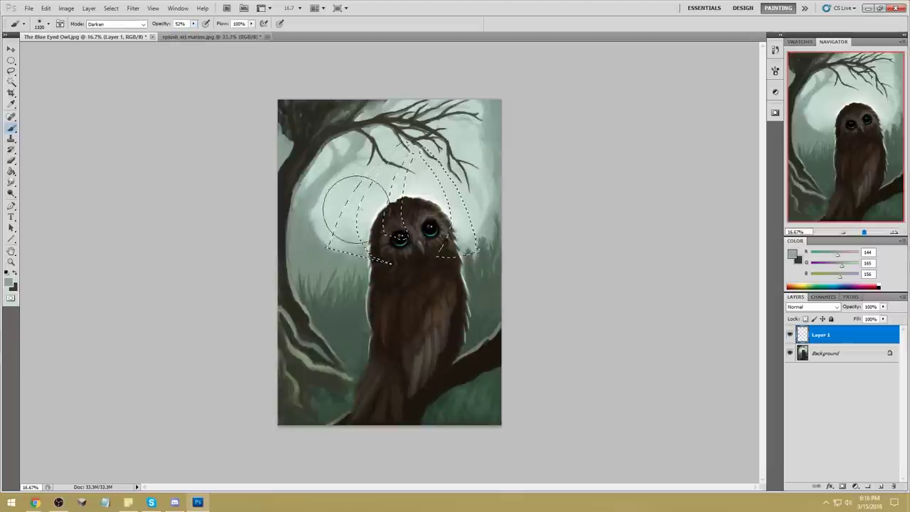
{"action": "left_click_drag", "start_coordinate": [345, 226], "coordinate": [385, 223]}
{"action": "key", "text": "ctrl+z"}
{"action": "left_click_drag", "start_coordinate": [375, 270], "coordinate": [402, 143]}
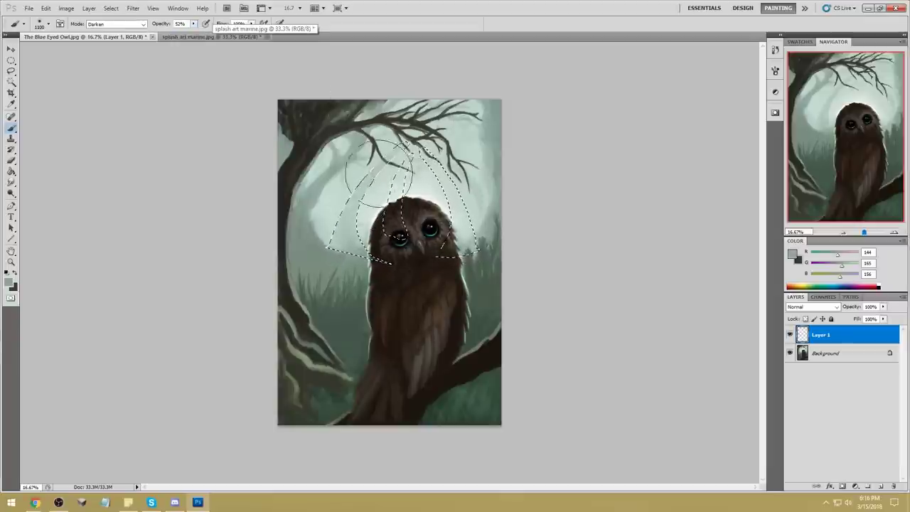
{"action": "left_click_drag", "start_coordinate": [461, 125], "coordinate": [478, 234]}
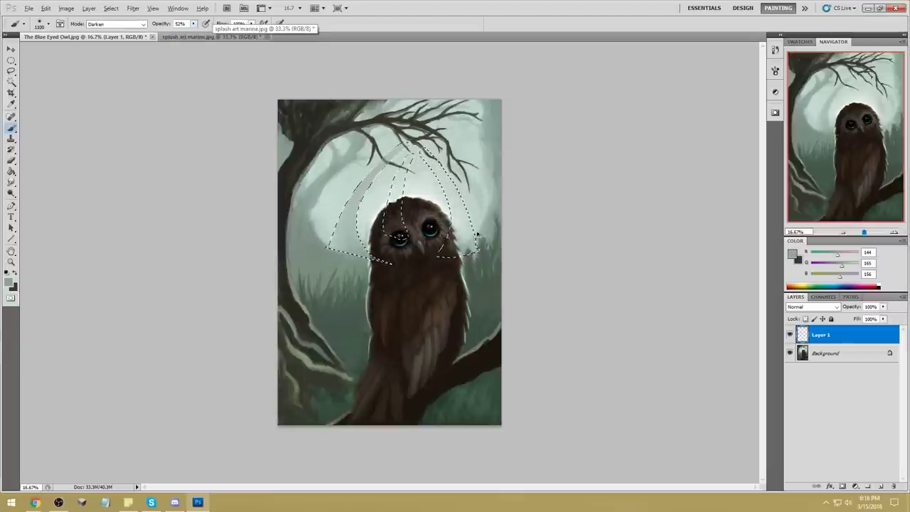
{"action": "left_click_drag", "start_coordinate": [424, 154], "coordinate": [410, 225]}
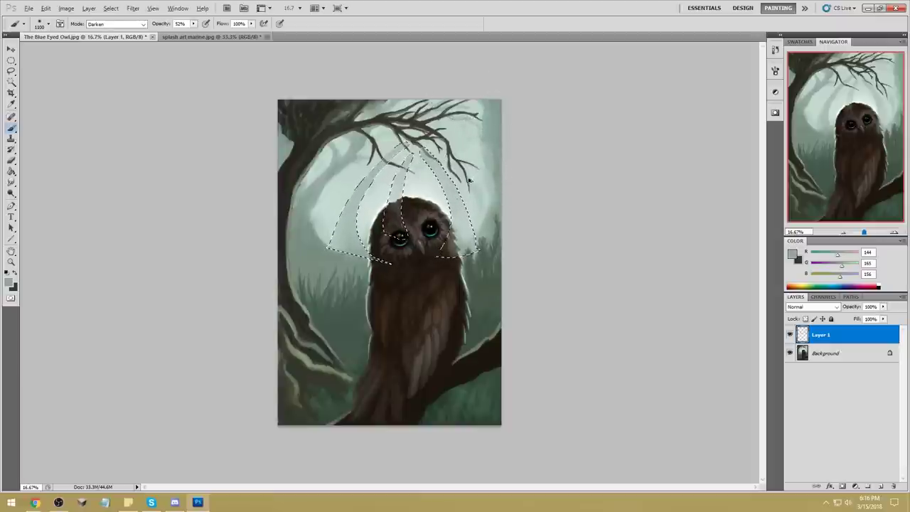
{"action": "key", "text": "ctrl+alt+z"}
{"action": "key", "text": "ctrl+alt+z"}
{"action": "key", "text": "ctrl+alt+z"}
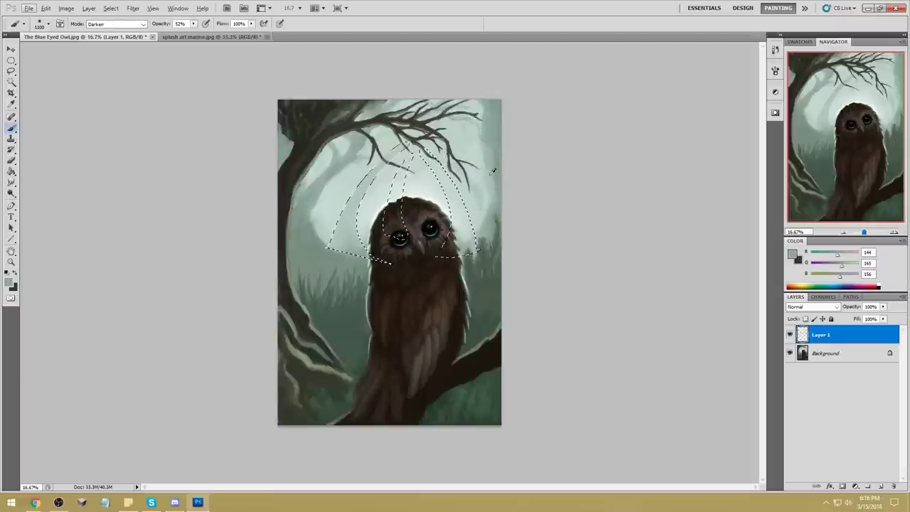
{"action": "key", "text": "m"}
{"action": "right_click", "coordinate": [444, 165]}
{"action": "left_click", "coordinate": [465, 172]}
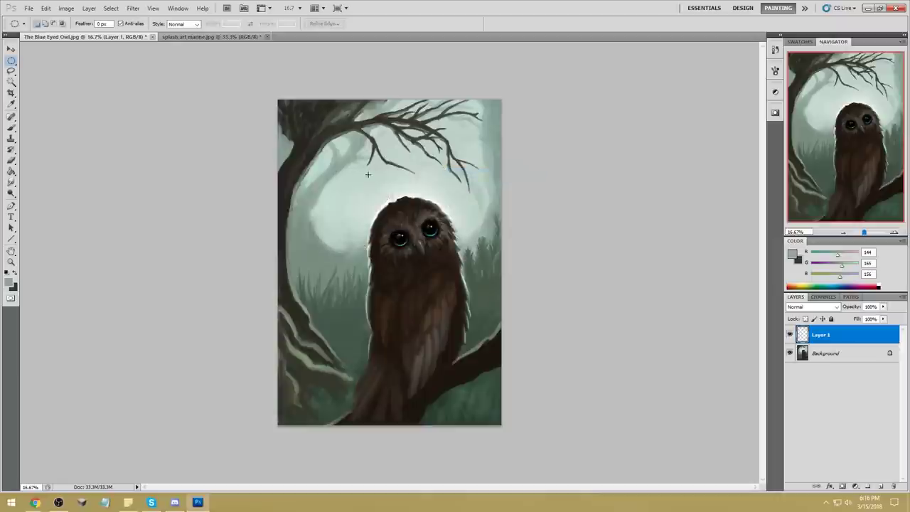
Try a Hue/Saturation adjustment on the Background layer that shifts the hue and raises the saturation.
{"action": "left_click", "coordinate": [865, 356]}
{"action": "key", "text": "ctrl+u"}
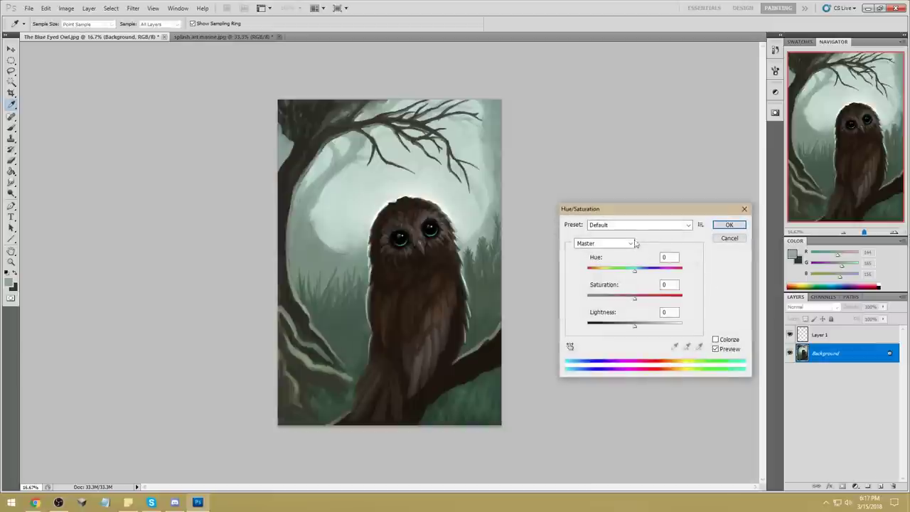
{"action": "left_click_drag", "start_coordinate": [635, 275], "coordinate": [661, 274]}
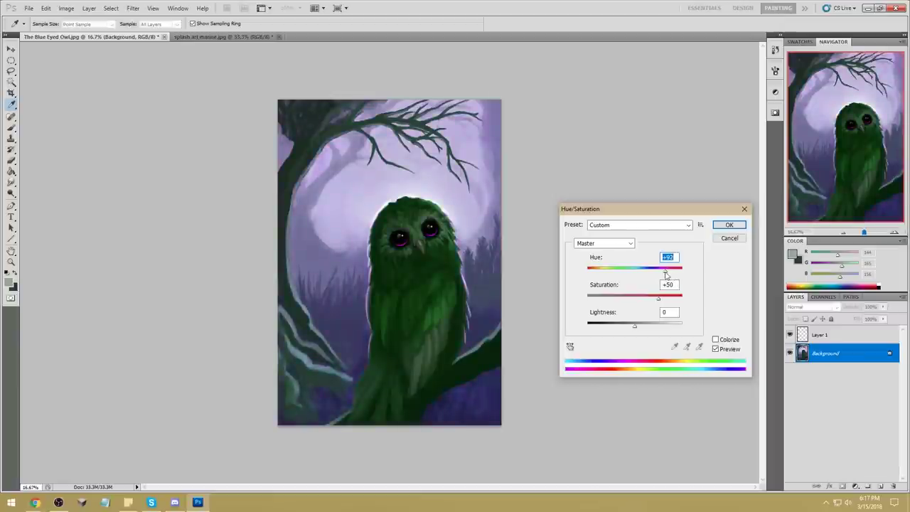
{"action": "left_click", "coordinate": [722, 226]}
Compare the painting with and without the Hue/Saturation shift and leave the adjustment undone.
{"action": "key", "text": "ctrl+z"}
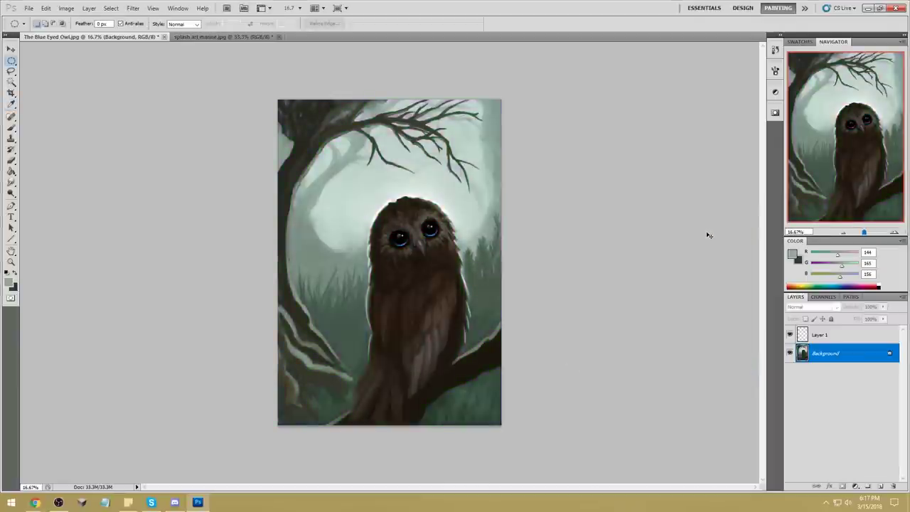
{"action": "key", "text": "ctrl+z"}
{"action": "key", "text": "ctrl+z"}
{"action": "key", "text": "ctrl+z"}
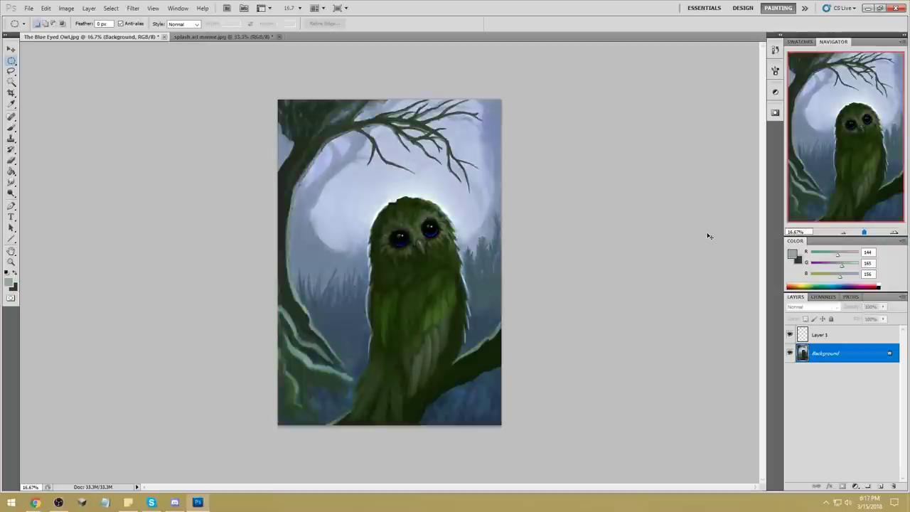
{"action": "key", "text": "ctrl+z"}
{"action": "key", "text": "ctrl+z"}
{"action": "key", "text": "ctrl+z"}
{"action": "key", "text": "ctrl+z"}
{"action": "key", "text": "ctrl+z"}
{"action": "key", "text": "ctrl+z"}
{"action": "key", "text": "ctrl+z"}
{"action": "key", "text": "b"}
{"action": "key", "text": "ctrl+alt+z"}
{"action": "key", "text": "ctrl+alt+z"}
{"action": "key", "text": "ctrl+alt+z"}
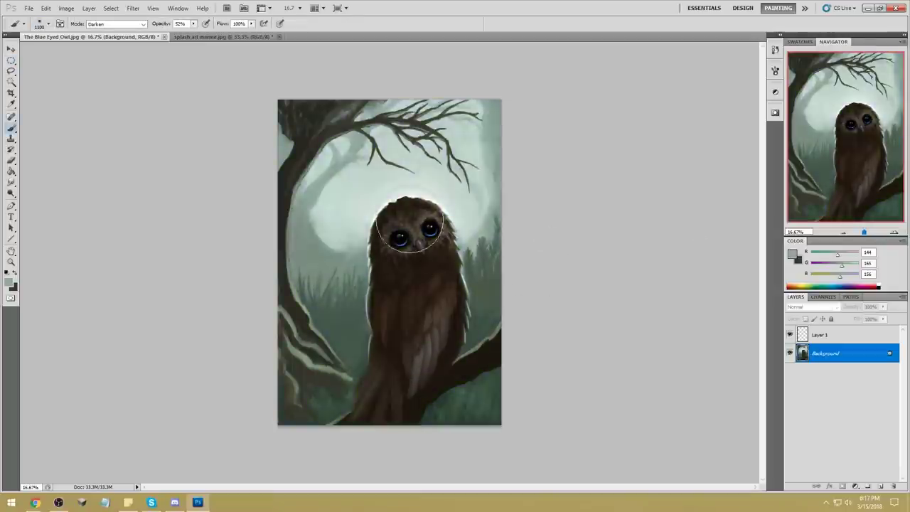
Set the foreground colour to a muted blue (RGB 91, 120, 144) and the brush blending mode to Color.
{"action": "left_click", "coordinate": [324, 260], "text": "alt"}
{"action": "left_click", "coordinate": [794, 254]}
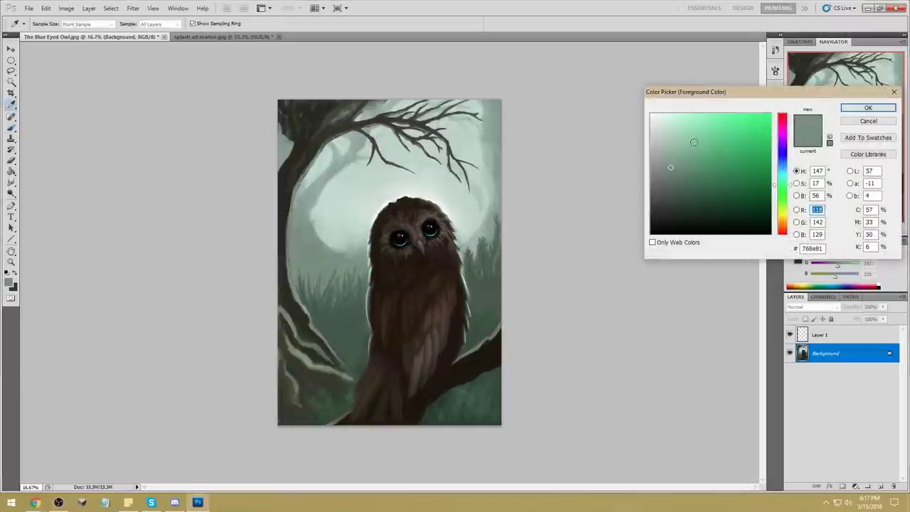
{"action": "left_click", "coordinate": [480, 195]}
{"action": "left_click_drag", "start_coordinate": [788, 184], "coordinate": [788, 165]}
{"action": "mouse_move", "coordinate": [685, 162]}
{"action": "left_mouse_down"}
{"action": "mouse_move", "coordinate": [710, 159]}
{"action": "mouse_move", "coordinate": [694, 165]}
{"action": "left_mouse_up"}
{"action": "key", "text": "Return"}
{"action": "key", "text": "bracketright"}
{"action": "key", "text": "bracketright"}
{"action": "key", "text": "bracketright"}
{"action": "left_click", "coordinate": [113, 24]}
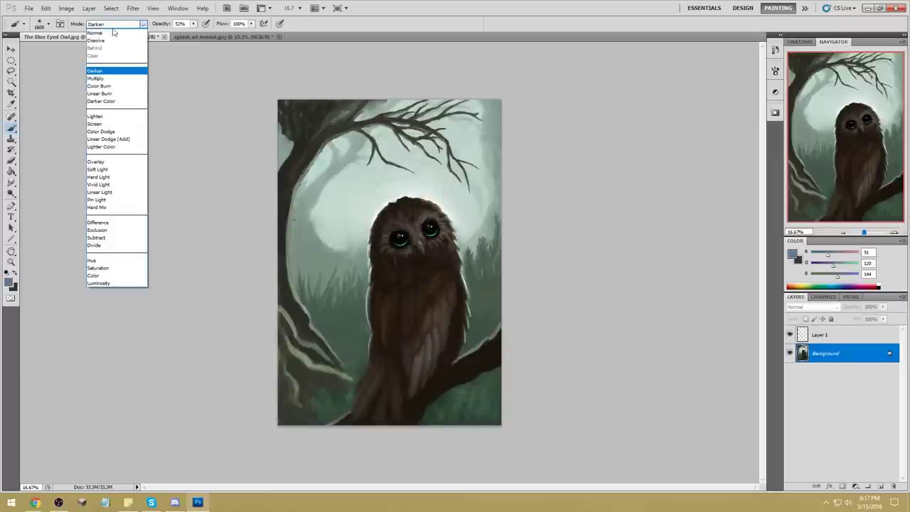
{"action": "left_click", "coordinate": [108, 118]}
{"action": "left_click", "coordinate": [113, 25]}
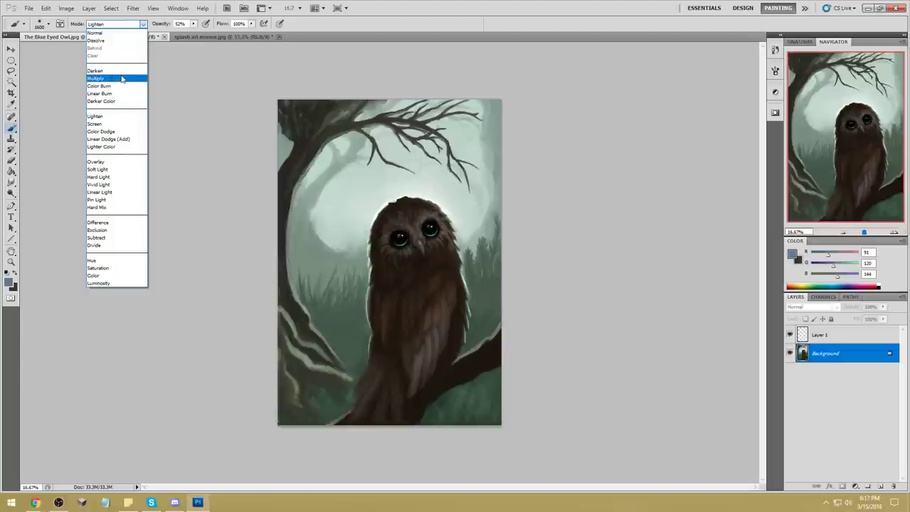
{"action": "left_click", "coordinate": [99, 275]}
Tint the background blue with a 2500 px brush, lowering the opacity to 27% for the final tint over the owl.
{"action": "key", "text": "bracketright"}
{"action": "key", "text": "bracketright"}
{"action": "key", "text": "bracketright"}
{"action": "key", "text": "bracketright"}
{"action": "key", "text": "bracketright"}
{"action": "key", "text": "bracketright"}
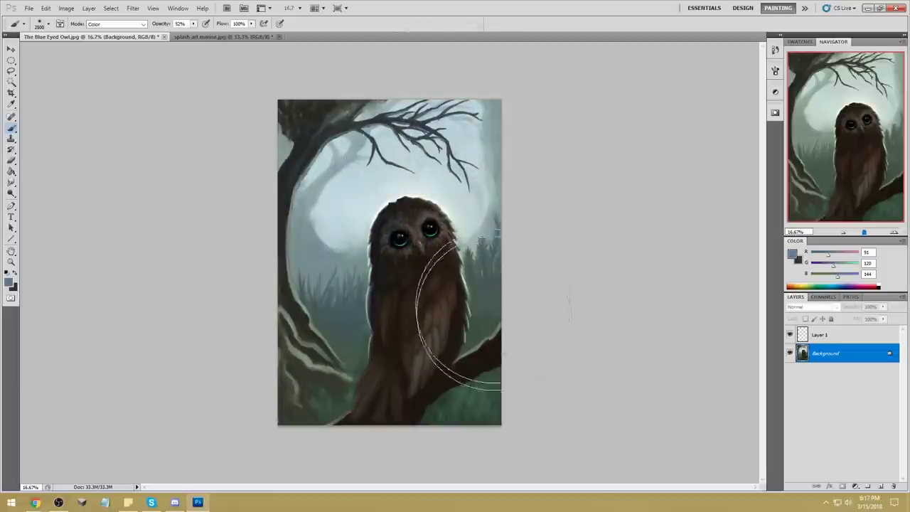
{"action": "mouse_move", "coordinate": [524, 378]}
{"action": "left_mouse_down"}
{"action": "mouse_move", "coordinate": [410, 446]}
{"action": "mouse_move", "coordinate": [424, 453]}
{"action": "mouse_move", "coordinate": [496, 304]}
{"action": "left_mouse_up"}
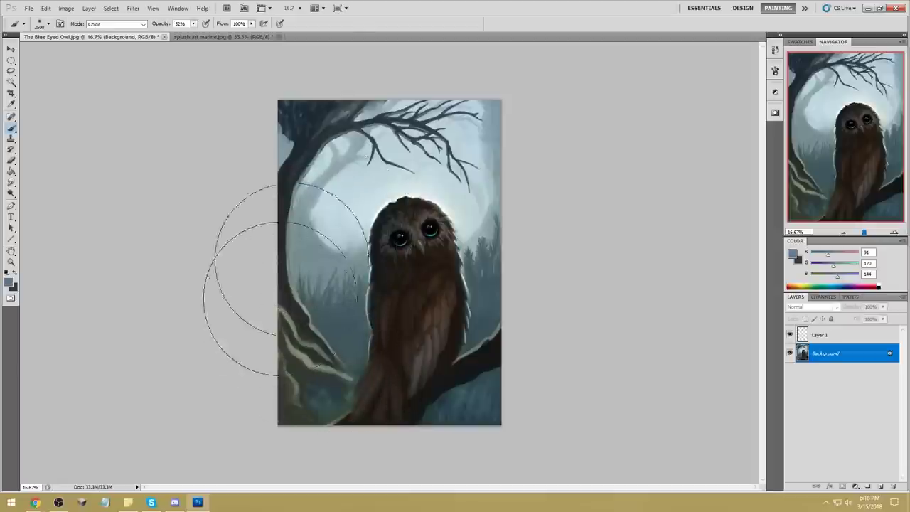
{"action": "left_click_drag", "start_coordinate": [196, 25], "coordinate": [180, 32]}
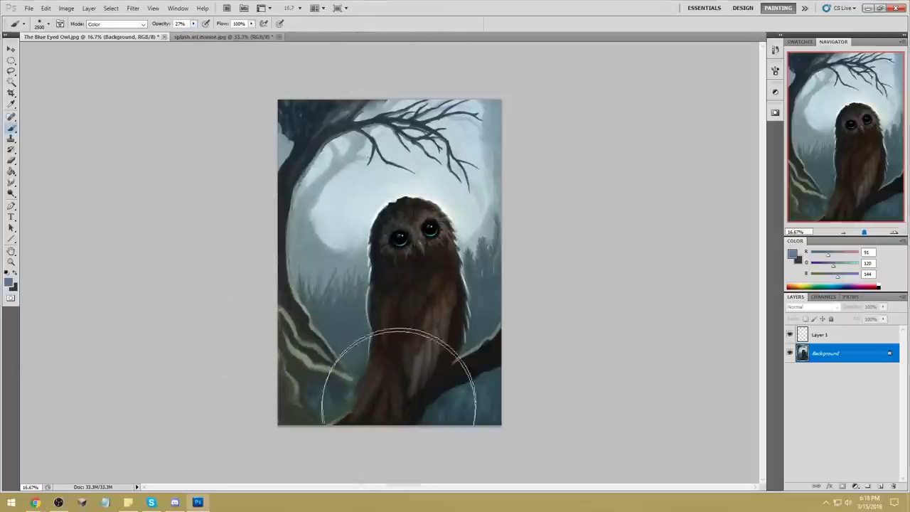
{"action": "mouse_move", "coordinate": [402, 323]}
{"action": "left_mouse_down"}
{"action": "mouse_move", "coordinate": [388, 417]}
{"action": "mouse_move", "coordinate": [447, 303]}
{"action": "mouse_move", "coordinate": [492, 284]}
{"action": "left_mouse_up"}
Darken the outer background in Darken mode with a dark blue sampled from it, undoing the strokes over the central glow.
{"action": "left_click", "coordinate": [489, 286], "text": "alt"}
{"action": "left_click", "coordinate": [118, 24]}
{"action": "left_click", "coordinate": [111, 70]}
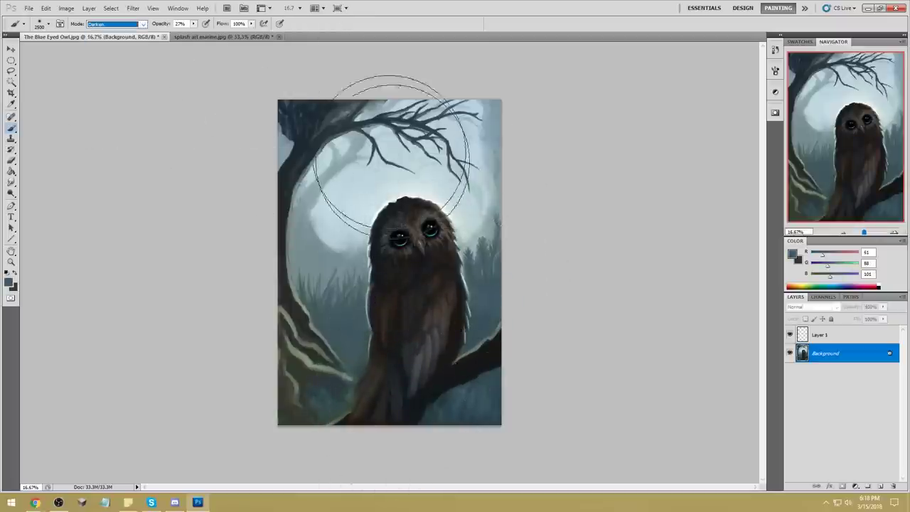
{"action": "mouse_move", "coordinate": [327, 274]}
{"action": "left_mouse_down"}
{"action": "mouse_move", "coordinate": [340, 209]}
{"action": "mouse_move", "coordinate": [379, 171]}
{"action": "mouse_move", "coordinate": [435, 146]}
{"action": "mouse_move", "coordinate": [328, 242]}
{"action": "mouse_move", "coordinate": [394, 173]}
{"action": "mouse_move", "coordinate": [330, 234]}
{"action": "mouse_move", "coordinate": [499, 108]}
{"action": "mouse_move", "coordinate": [330, 154]}
{"action": "mouse_move", "coordinate": [462, 93]}
{"action": "mouse_move", "coordinate": [469, 127]}
{"action": "mouse_move", "coordinate": [447, 156]}
{"action": "mouse_move", "coordinate": [487, 196]}
{"action": "mouse_move", "coordinate": [402, 168]}
{"action": "mouse_move", "coordinate": [495, 276]}
{"action": "mouse_move", "coordinate": [573, 280]}
{"action": "mouse_move", "coordinate": [525, 227]}
{"action": "mouse_move", "coordinate": [430, 170]}
{"action": "mouse_move", "coordinate": [460, 202]}
{"action": "mouse_move", "coordinate": [420, 209]}
{"action": "left_mouse_up"}
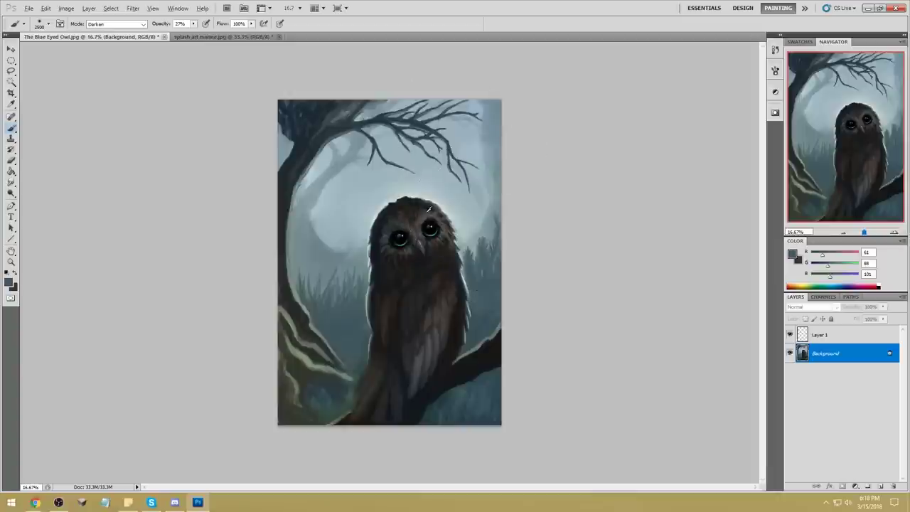
{"action": "key", "text": "ctrl+z"}
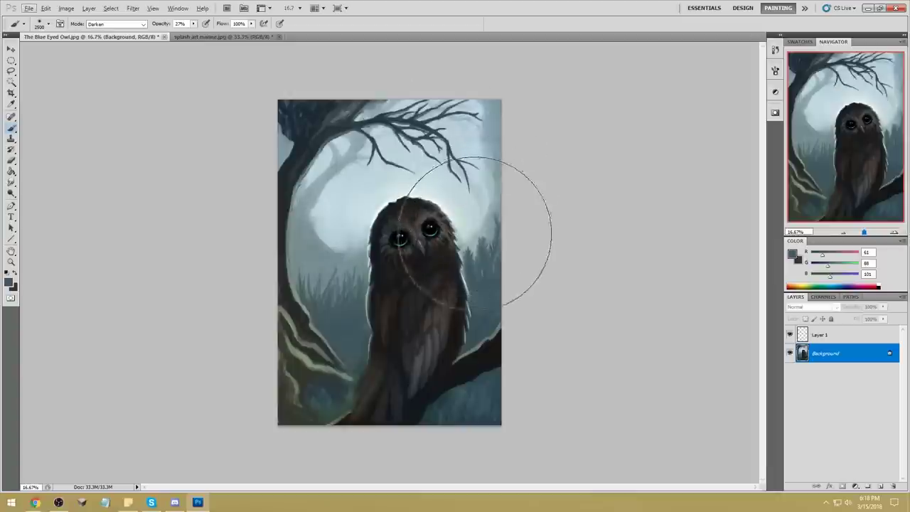
{"action": "key", "text": "ctrl+alt+z"}
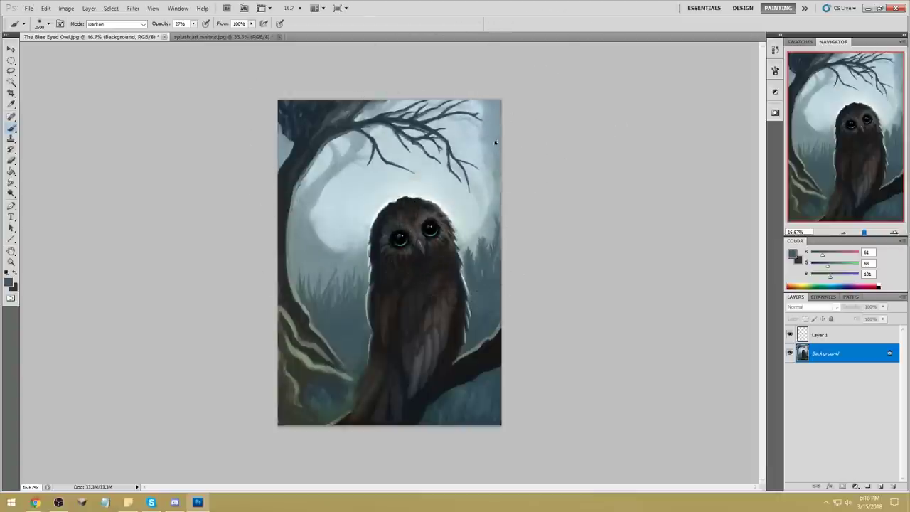
{"action": "left_click", "coordinate": [471, 110]}
{"action": "left_click_drag", "start_coordinate": [307, 177], "coordinate": [313, 263]}
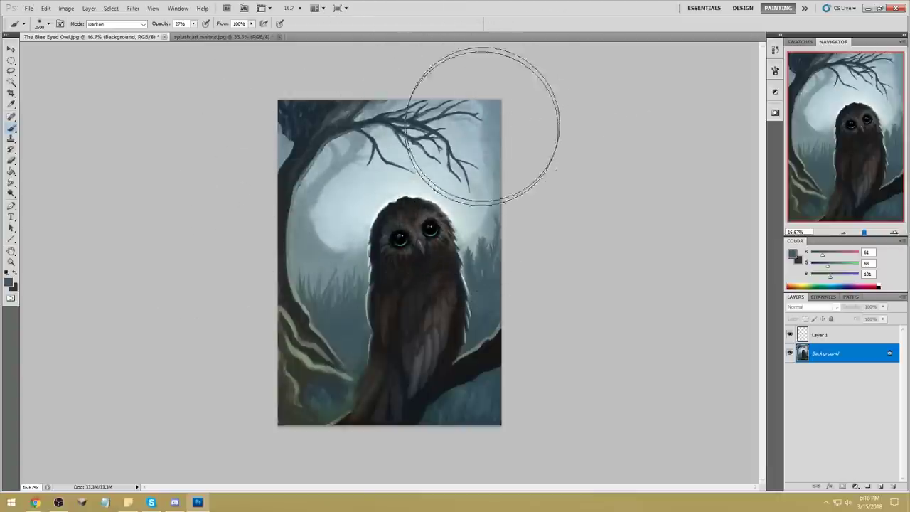
Mute the bright rim around the owl's head with light blue sampled from the glow, reducing the brush to 300 px.
{"action": "left_click", "coordinate": [455, 184], "text": "alt"}
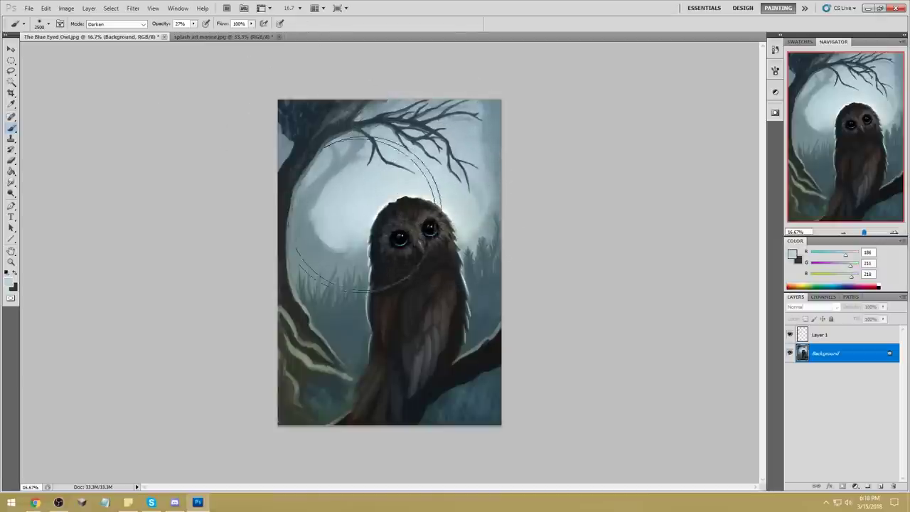
{"action": "key", "text": "bracketleft"}
{"action": "key", "text": "bracketleft"}
{"action": "key", "text": "bracketleft"}
{"action": "key", "text": "bracketleft"}
{"action": "key", "text": "bracketleft"}
{"action": "key", "text": "bracketleft"}
{"action": "key", "text": "bracketleft"}
{"action": "key", "text": "bracketleft"}
{"action": "key", "text": "bracketleft"}
{"action": "key", "text": "bracketleft"}
{"action": "key", "text": "bracketleft"}
{"action": "key", "text": "bracketleft"}
{"action": "key", "text": "bracketleft"}
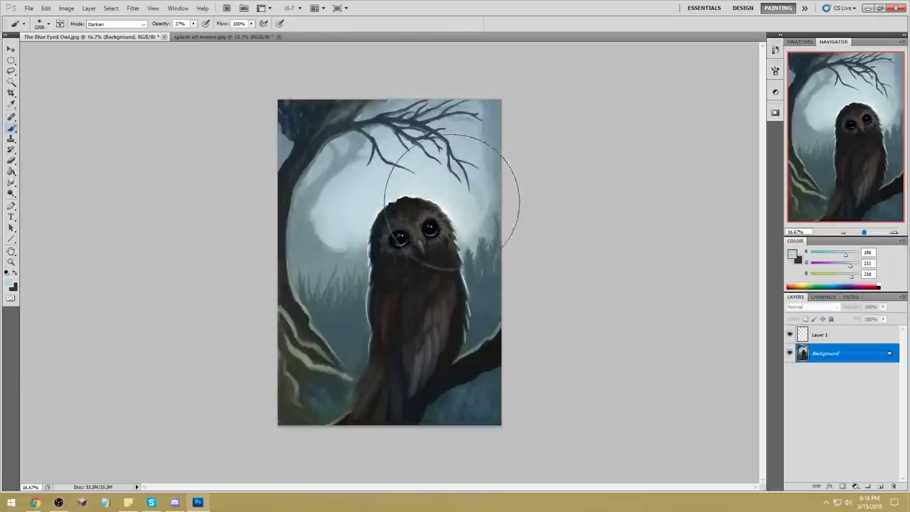
{"action": "key", "text": "bracketleft"}
{"action": "key", "text": "bracketleft"}
{"action": "key", "text": "bracketleft"}
{"action": "key", "text": "bracketleft"}
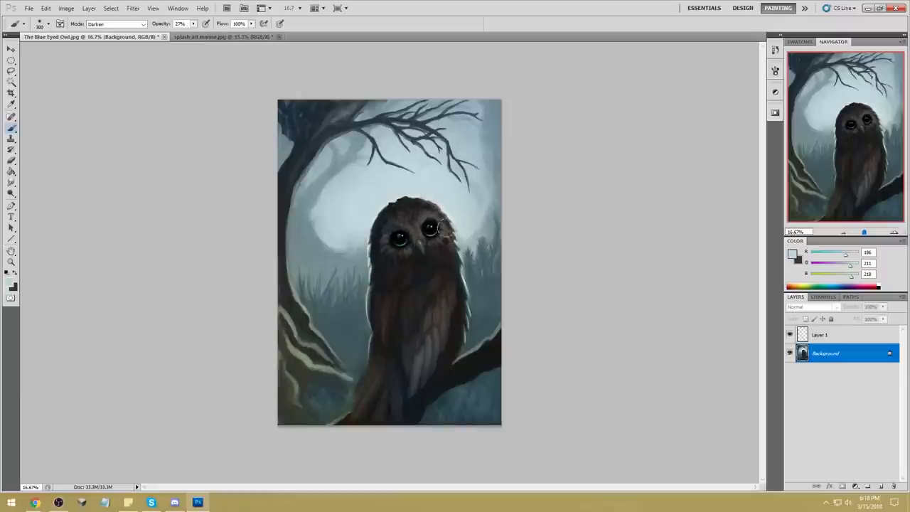
Flatten the image into the single Background layer.
{"action": "right_click", "coordinate": [840, 354]}
{"action": "left_click", "coordinate": [839, 428]}
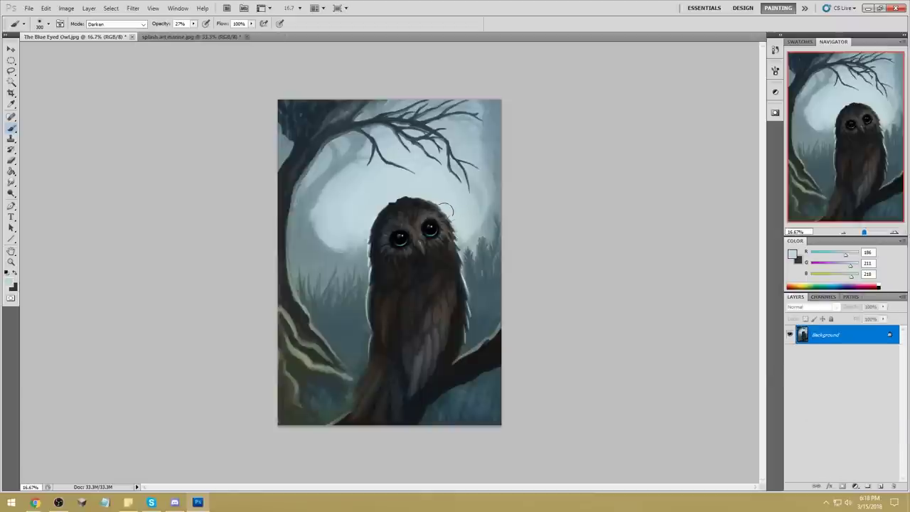
{"action": "key", "text": "ctrl+a"}
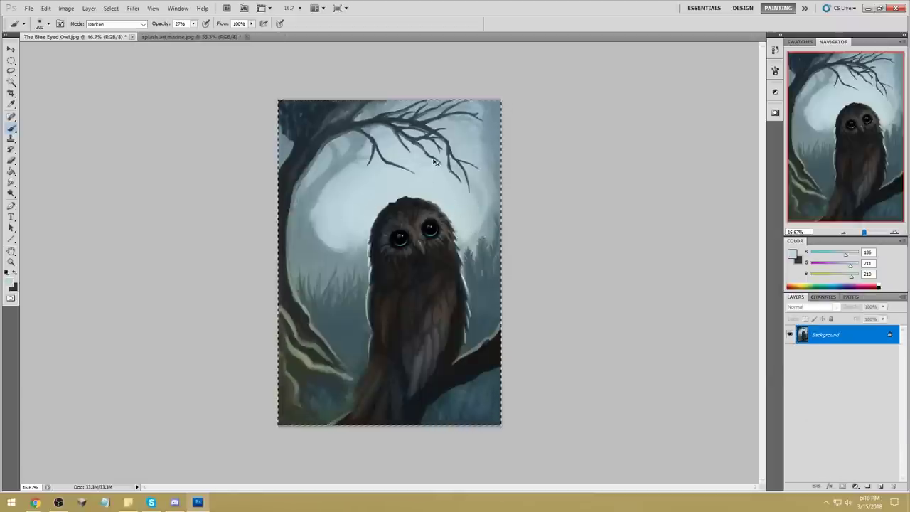
{"action": "key", "text": "m"}
{"action": "right_click", "coordinate": [397, 174]}
{"action": "left_click", "coordinate": [426, 177]}
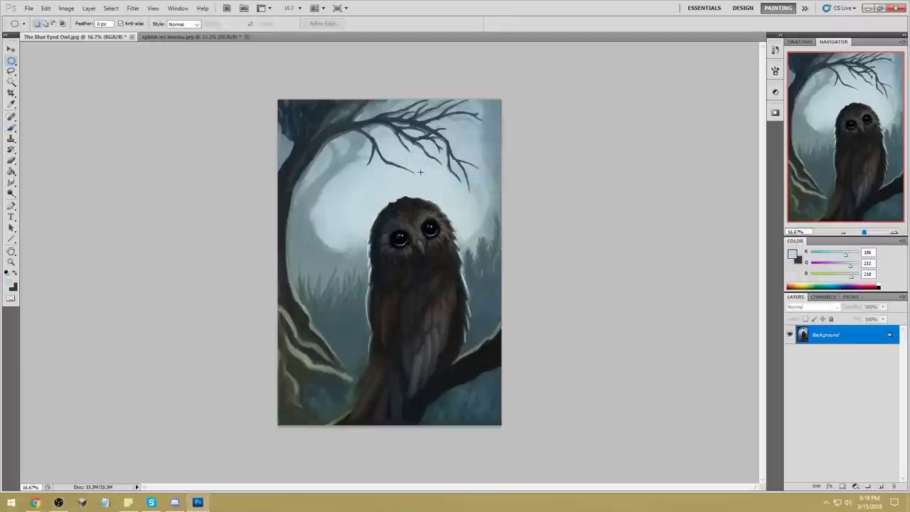
Crop the painting to a tighter portrait frame around the owl, cutting away most of the tree and upper branches.
{"action": "left_click", "coordinate": [12, 182]}
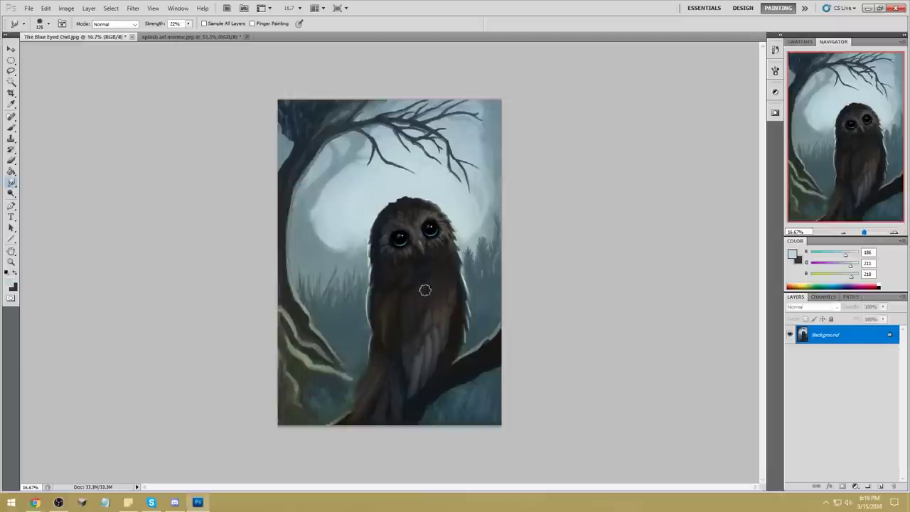
{"action": "key", "text": "c"}
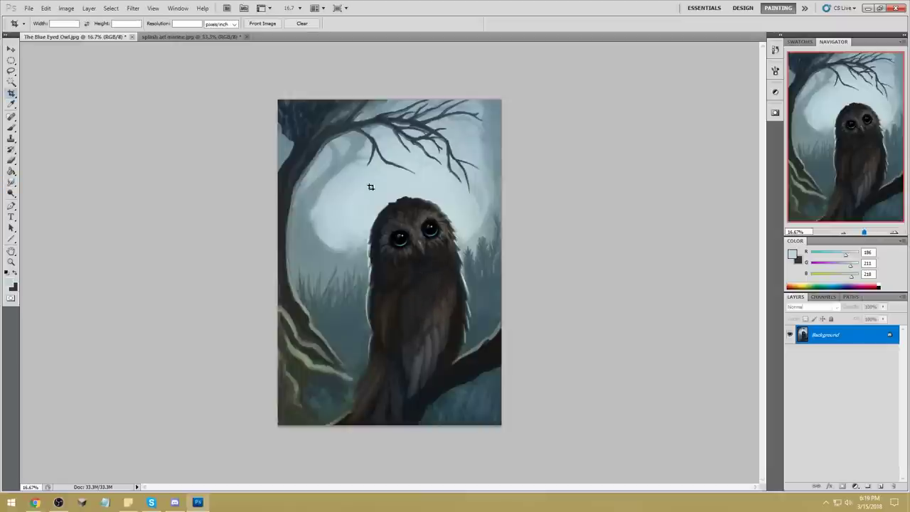
{"action": "left_click_drag", "start_coordinate": [377, 229], "coordinate": [619, 431]}
{"action": "key", "text": "Return"}
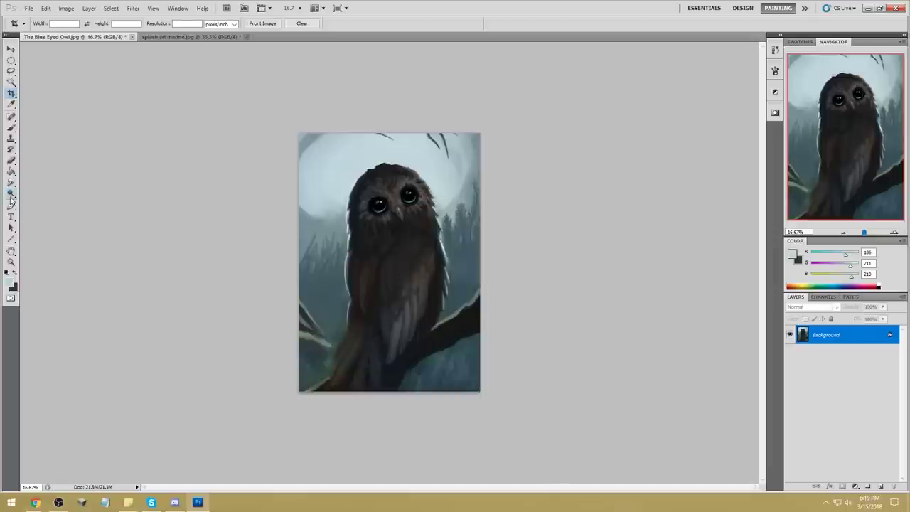
Deepen the shadows with Levels by raising the black input to 9, trying a white input of 126 before restoring 255.
{"action": "right_click", "coordinate": [11, 197]}
{"action": "left_click", "coordinate": [42, 193]}
{"action": "key", "text": "ctrl+l"}
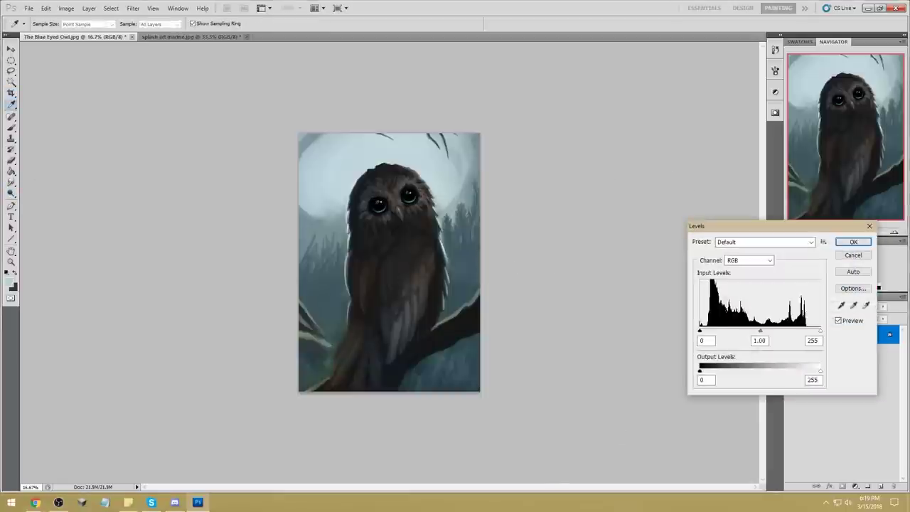
{"action": "left_click_drag", "start_coordinate": [821, 331], "coordinate": [761, 333]}
{"action": "mouse_move", "coordinate": [701, 332]}
{"action": "left_mouse_down"}
{"action": "mouse_move", "coordinate": [713, 334]}
{"action": "mouse_move", "coordinate": [706, 335]}
{"action": "left_mouse_up"}
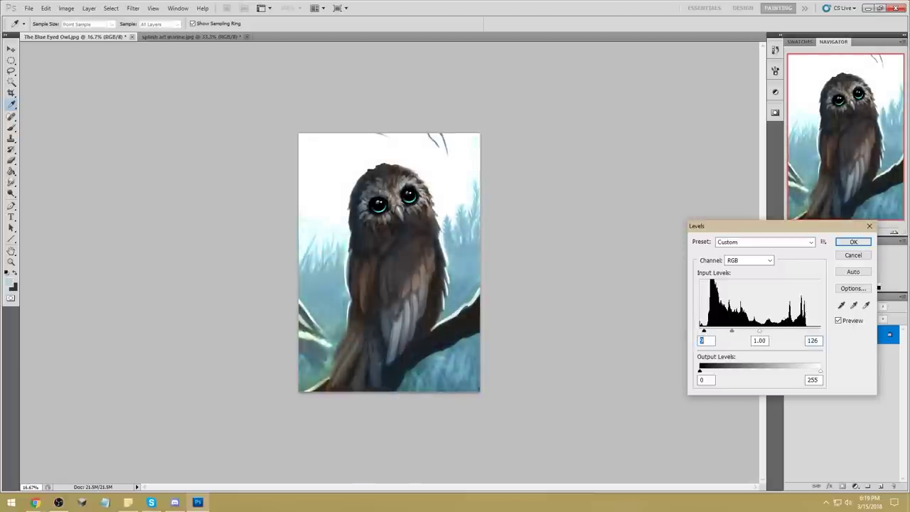
{"action": "left_click_drag", "start_coordinate": [762, 333], "coordinate": [819, 333]}
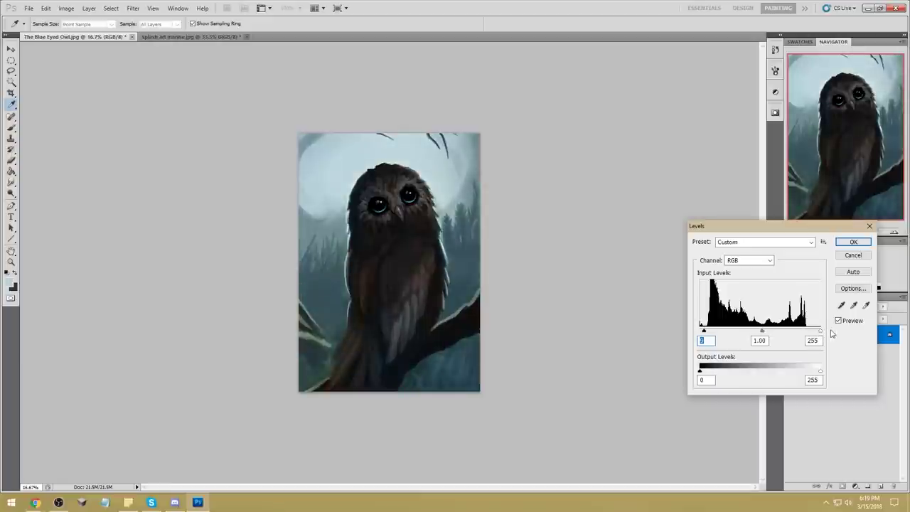
{"action": "left_click", "coordinate": [853, 242]}
Lower the overall lightness of the painting slightly with a Hue/Saturation adjustment.
{"action": "key", "text": "o"}
{"action": "left_click", "coordinate": [10, 196]}
{"action": "left_click", "coordinate": [44, 193]}
{"action": "key", "text": "i"}
{"action": "key", "text": "ctrl+u"}
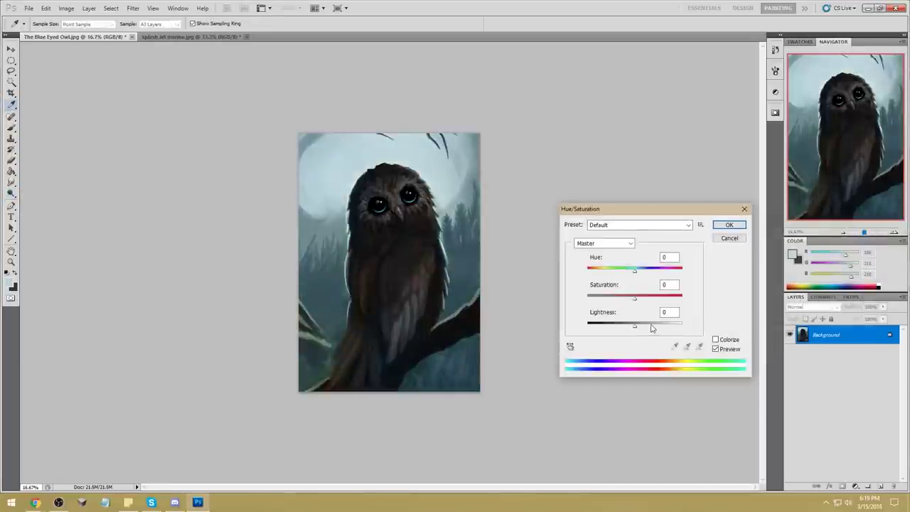
{"action": "left_click_drag", "start_coordinate": [635, 329], "coordinate": [630, 331]}
{"action": "left_click", "coordinate": [729, 225]}
Dodge the owl's eyes with a smaller brush in the Highlights range at 36% exposure.
{"action": "key", "text": "o"}
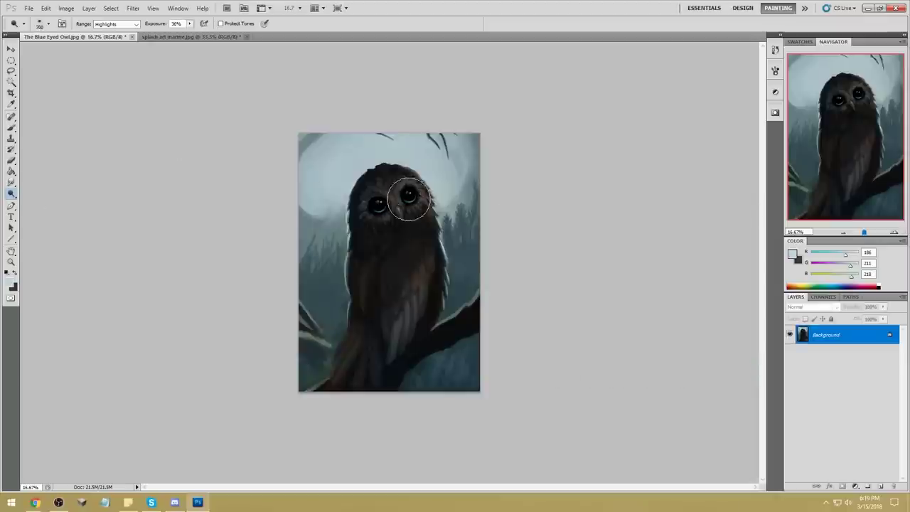
{"action": "key", "text": "["}
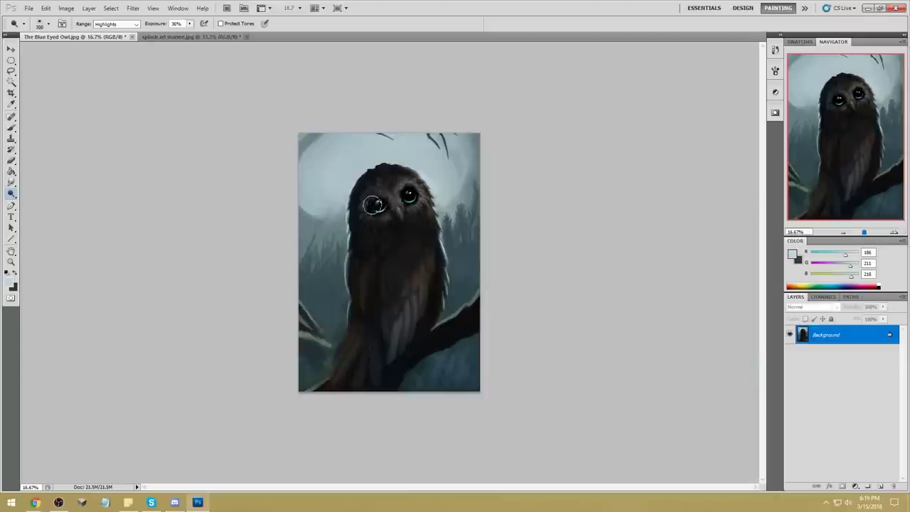
{"action": "left_click_drag", "start_coordinate": [378, 205], "coordinate": [379, 203]}
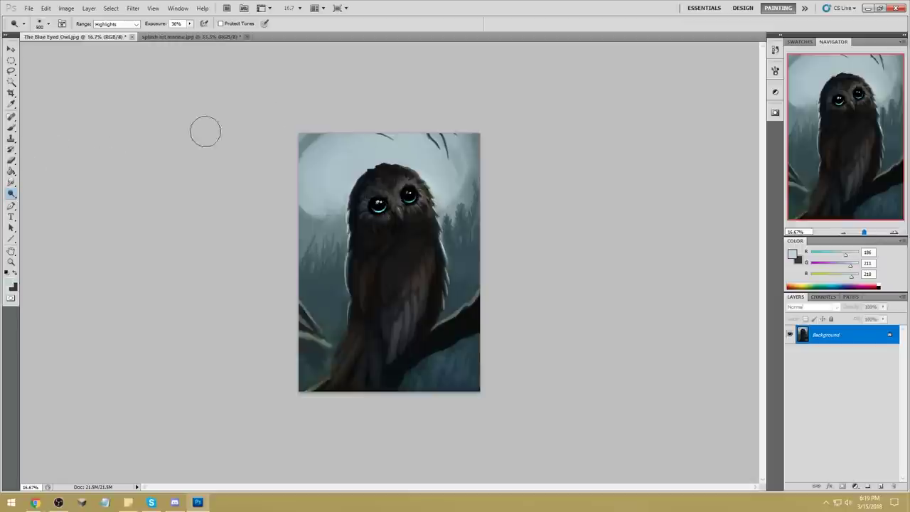
Paint out the branch tips above the owl with sampled glow blue, using a textured brush in Normal mode at 100% opacity.
{"action": "key", "text": "v"}
{"action": "key", "text": "b"}
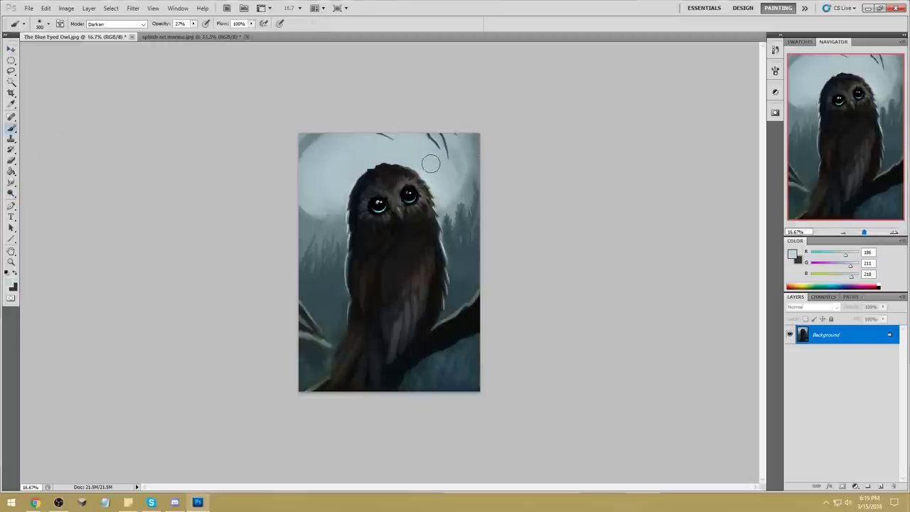
{"action": "right_click", "coordinate": [432, 163]}
{"action": "left_click", "coordinate": [555, 283]}
{"action": "left_click", "coordinate": [574, 121]}
{"action": "left_click", "coordinate": [401, 150], "text": "alt"}
{"action": "left_click", "coordinate": [125, 24]}
{"action": "left_click", "coordinate": [123, 33]}
{"action": "mouse_move", "coordinate": [194, 23]}
{"action": "left_mouse_down"}
{"action": "mouse_move", "coordinate": [193, 33]}
{"action": "mouse_move", "coordinate": [235, 34]}
{"action": "left_mouse_up"}
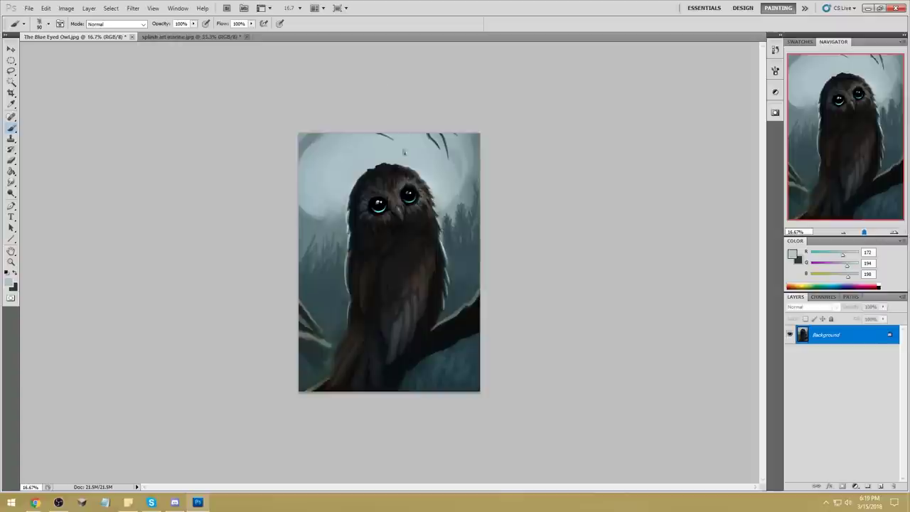
{"action": "left_click_drag", "start_coordinate": [445, 142], "coordinate": [432, 130]}
Soften the grass and trees beside the owl with a 250 px brush, sampling the surrounding background blues.
{"action": "left_click", "coordinate": [337, 317], "text": "alt"}
{"action": "left_click", "coordinate": [311, 231], "text": "alt"}
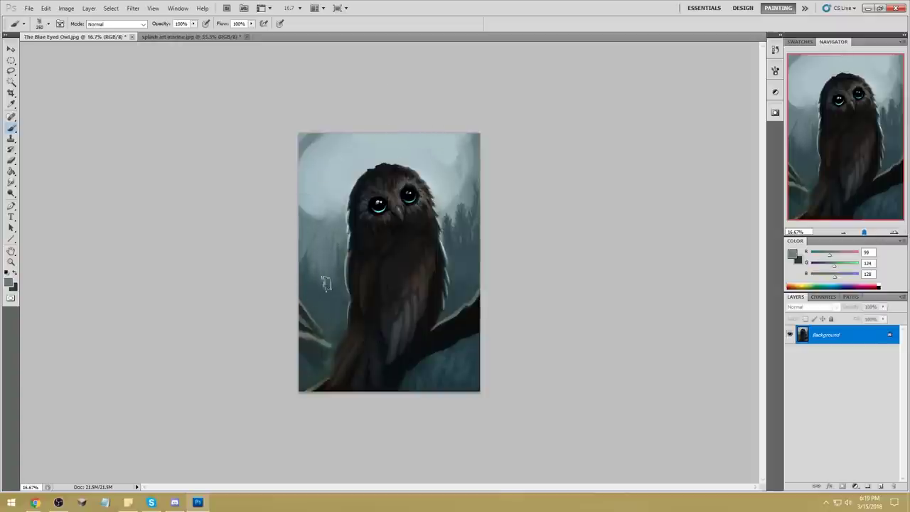
{"action": "left_click", "coordinate": [319, 207], "text": "alt"}
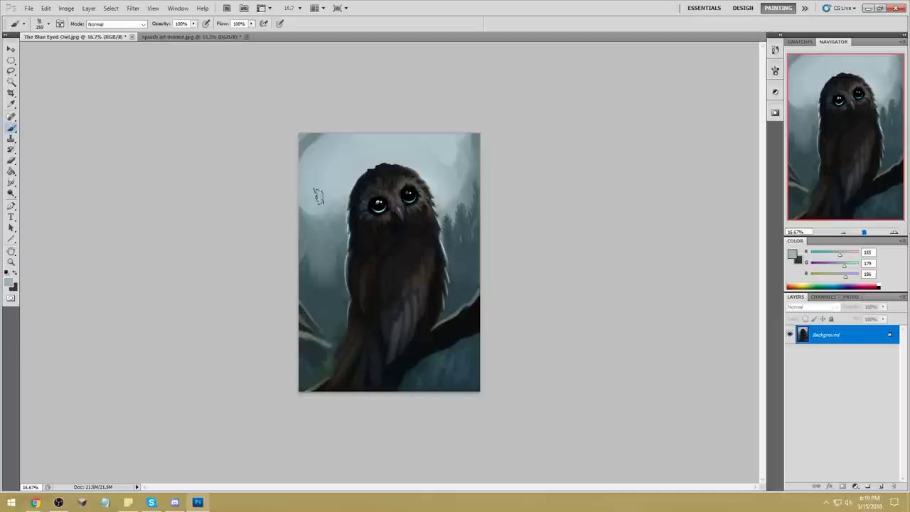
{"action": "left_click", "coordinate": [448, 202], "text": "alt"}
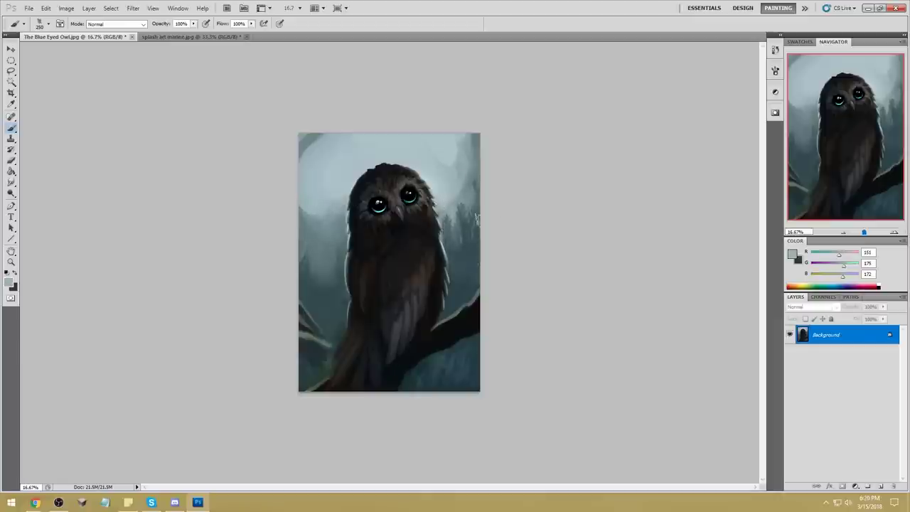
Duplicate the Background layer and apply the basic Blur filter to the copy.
{"action": "right_click", "coordinate": [839, 334]}
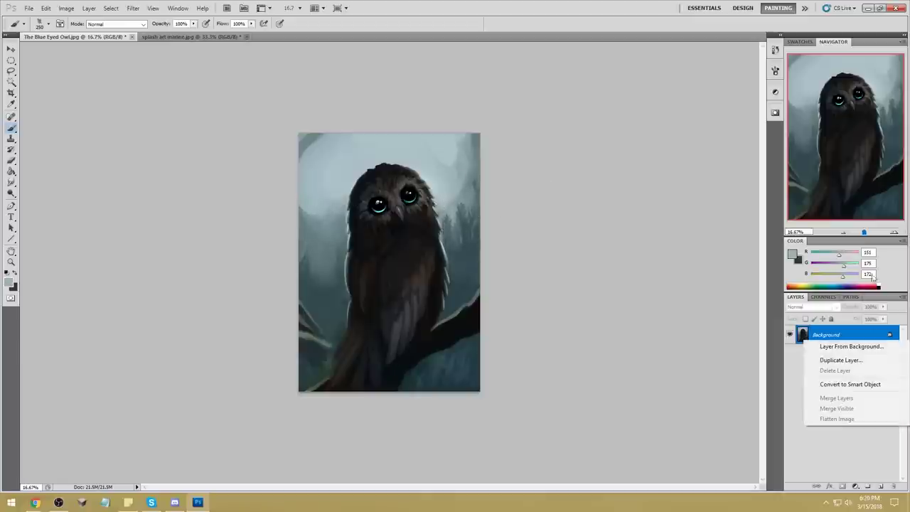
{"action": "left_click", "coordinate": [826, 360]}
{"action": "left_click", "coordinate": [532, 155]}
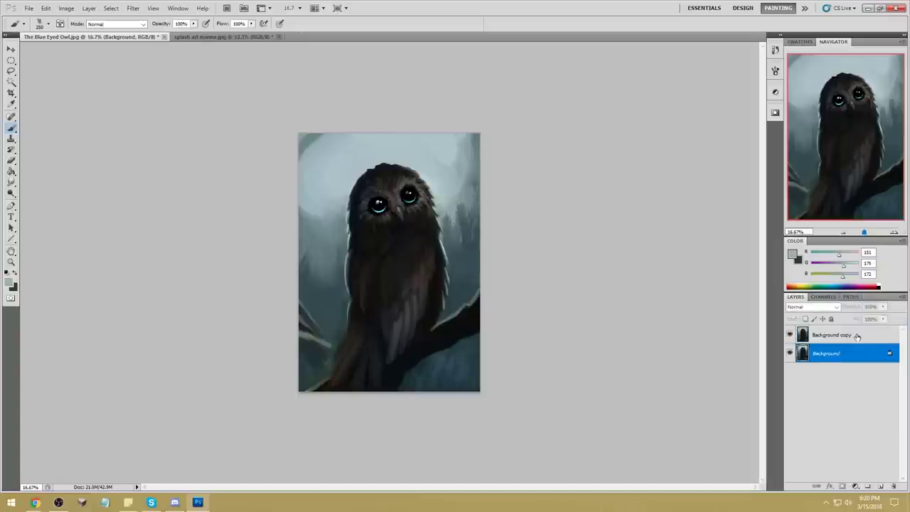
{"action": "left_click", "coordinate": [133, 8]}
{"action": "mouse_move", "coordinate": [157, 154]}
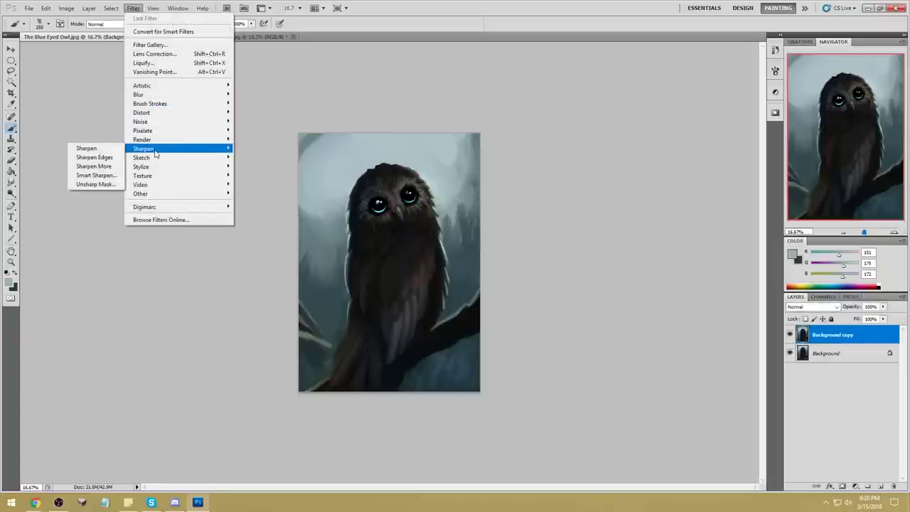
{"action": "mouse_move", "coordinate": [158, 96]}
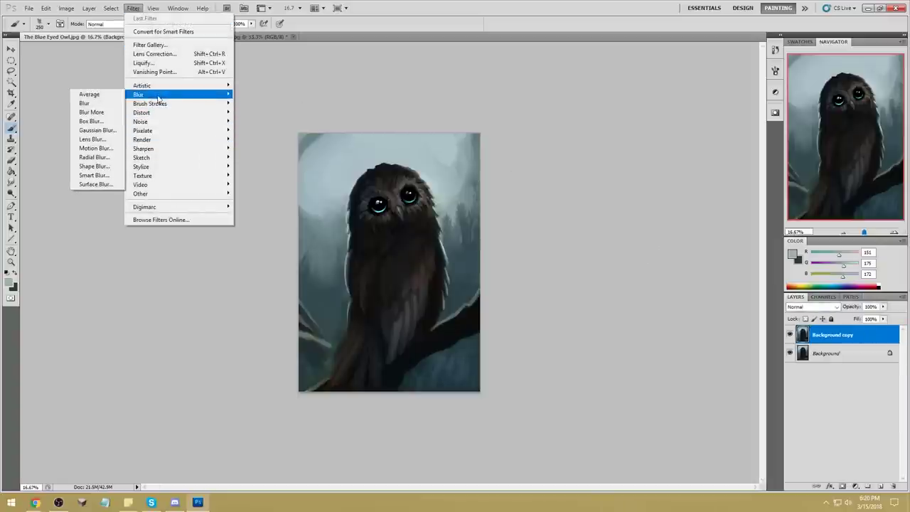
{"action": "left_click", "coordinate": [96, 103]}
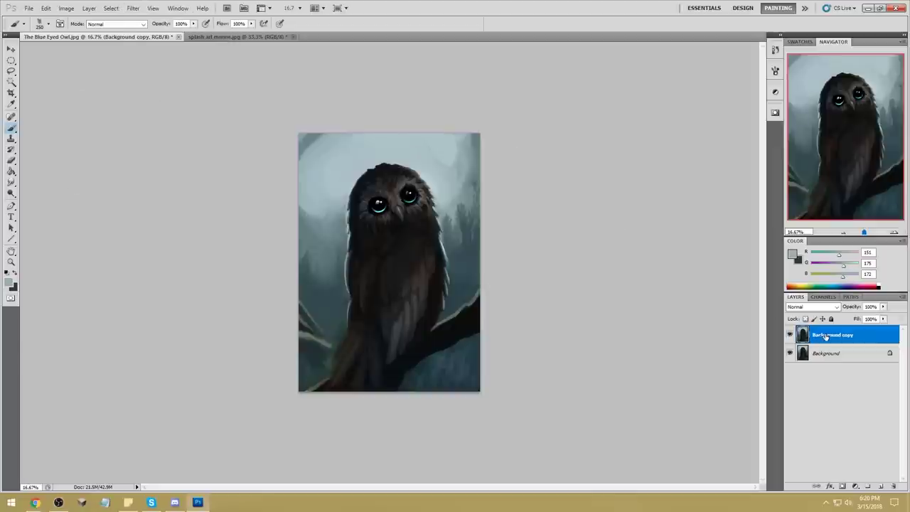
Apply a Gaussian Blur with a 21.4 pixel radius to the Background copy layer.
{"action": "key", "text": "m"}
{"action": "right_click", "coordinate": [386, 217]}
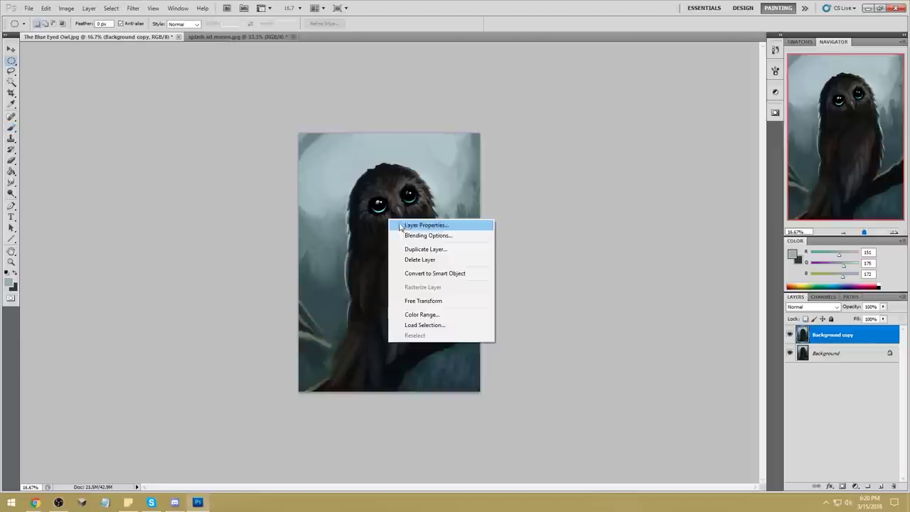
{"action": "left_click", "coordinate": [512, 199]}
{"action": "left_click", "coordinate": [133, 8]}
{"action": "mouse_move", "coordinate": [146, 95]}
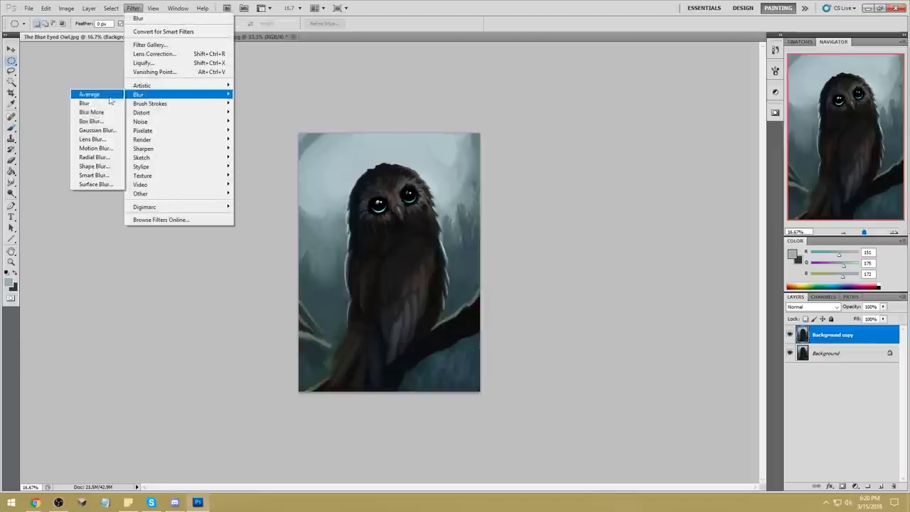
{"action": "left_click", "coordinate": [96, 131]}
{"action": "left_click_drag", "start_coordinate": [754, 477], "coordinate": [761, 475]}
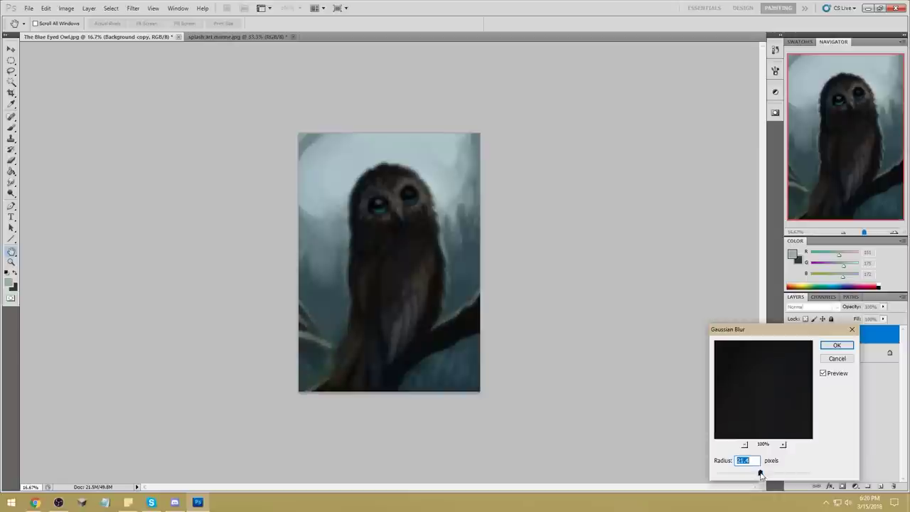
{"action": "left_click", "coordinate": [837, 345]}
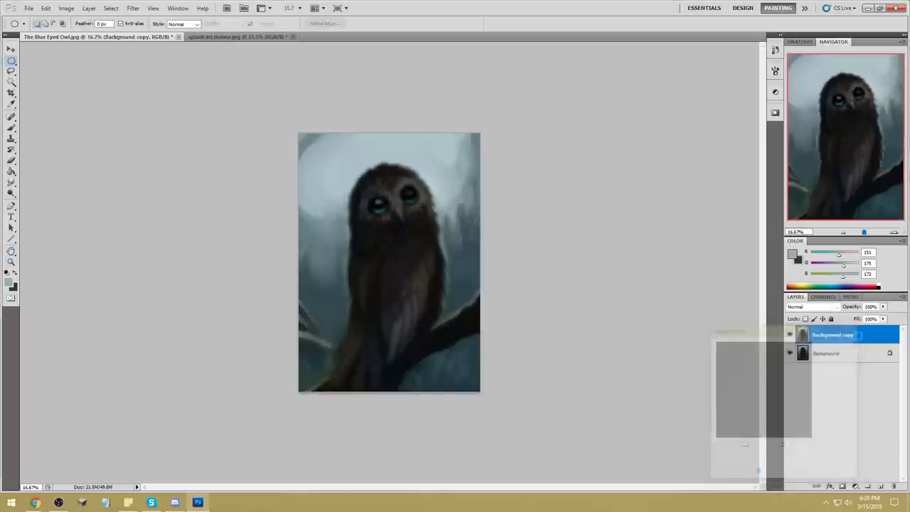
Erase the blurred copy over the owl's face with a soft round eraser, enlarging it up to 1500 px.
{"action": "key", "text": "b"}
{"action": "right_click", "coordinate": [402, 165]}
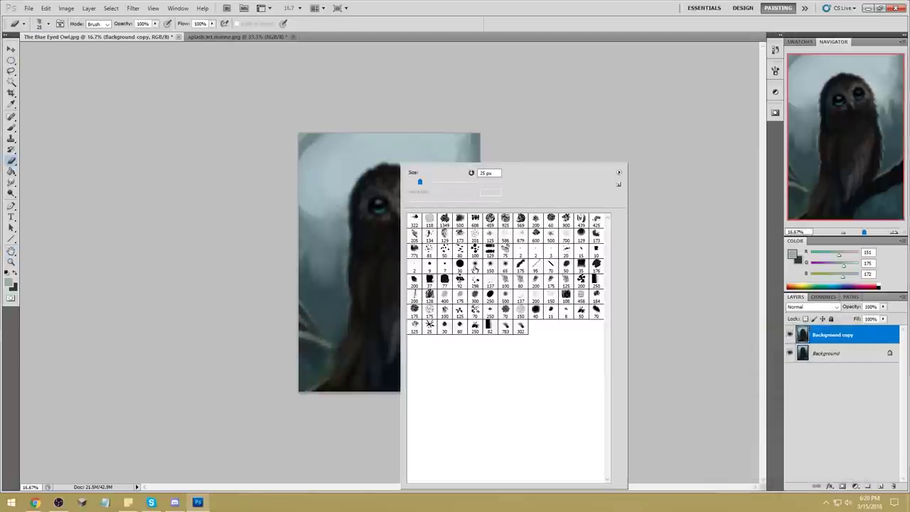
{"action": "double_click", "coordinate": [474, 267]}
{"action": "key", "text": "]"}
{"action": "key", "text": "]"}
{"action": "key", "text": "]"}
{"action": "key", "text": "]"}
{"action": "key", "text": "]"}
{"action": "key", "text": "]"}
{"action": "key", "text": "]"}
{"action": "key", "text": "]"}
{"action": "key", "text": "]"}
{"action": "mouse_move", "coordinate": [397, 218]}
{"action": "left_mouse_down"}
{"action": "mouse_move", "coordinate": [418, 260]}
{"action": "mouse_move", "coordinate": [405, 300]}
{"action": "mouse_move", "coordinate": [389, 217]}
{"action": "mouse_move", "coordinate": [418, 279]}
{"action": "mouse_move", "coordinate": [404, 273]}
{"action": "mouse_move", "coordinate": [392, 344]}
{"action": "mouse_move", "coordinate": [403, 313]}
{"action": "mouse_move", "coordinate": [399, 255]}
{"action": "mouse_move", "coordinate": [392, 320]}
{"action": "mouse_move", "coordinate": [390, 210]}
{"action": "left_mouse_up"}
{"action": "key", "text": "]"}
{"action": "key", "text": "]"}
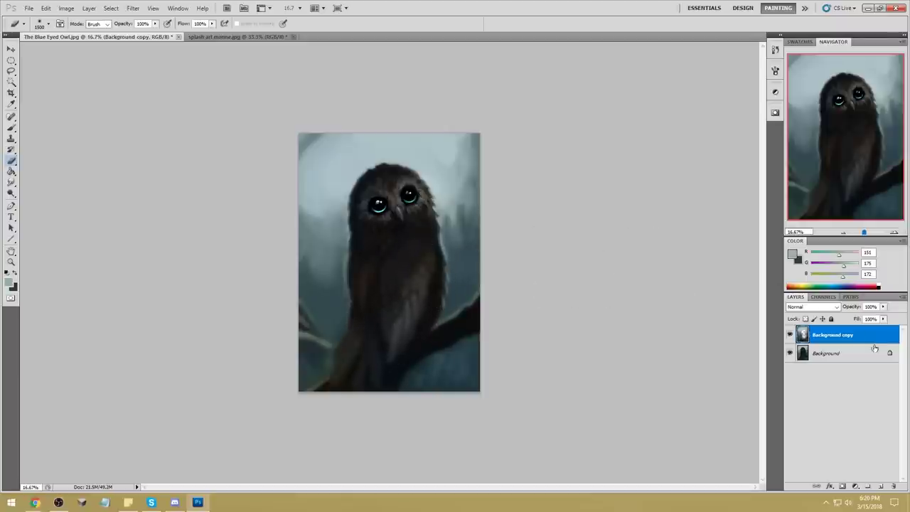
Merge the partly erased blurred copy back into the Background layer.
{"action": "left_click_drag", "start_coordinate": [885, 329], "coordinate": [880, 331]}
{"action": "right_click", "coordinate": [846, 340]}
{"action": "left_click", "coordinate": [853, 317]}
Dodge the background glow on both sides of the owl with an 1800 px Highlights brush at 36%, undoing one misplaced dab.
{"action": "left_click_drag", "start_coordinate": [11, 193], "coordinate": [37, 199]}
{"action": "left_click", "coordinate": [37, 199]}
{"action": "key", "text": "bracketright"}
{"action": "key", "text": "bracketright"}
{"action": "key", "text": "bracketright"}
{"action": "key", "text": "bracketright"}
{"action": "key", "text": "bracketright"}
{"action": "key", "text": "bracketright"}
{"action": "key", "text": "bracketright"}
{"action": "key", "text": "bracketright"}
{"action": "key", "text": "bracketright"}
{"action": "key", "text": "bracketright"}
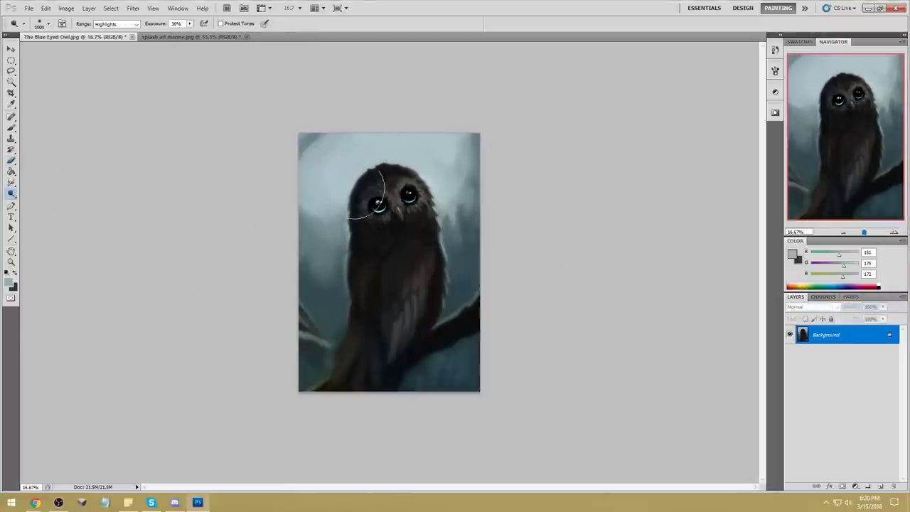
{"action": "key", "text": "bracketright"}
{"action": "key", "text": "bracketright"}
{"action": "left_click", "coordinate": [327, 207]}
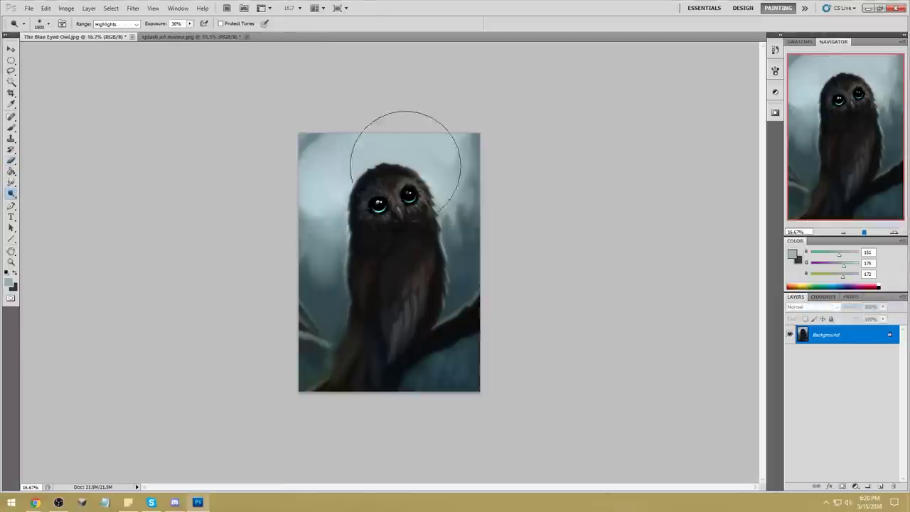
{"action": "left_click", "coordinate": [470, 239]}
{"action": "key", "text": "ctrl+z"}
{"action": "left_click", "coordinate": [465, 262]}
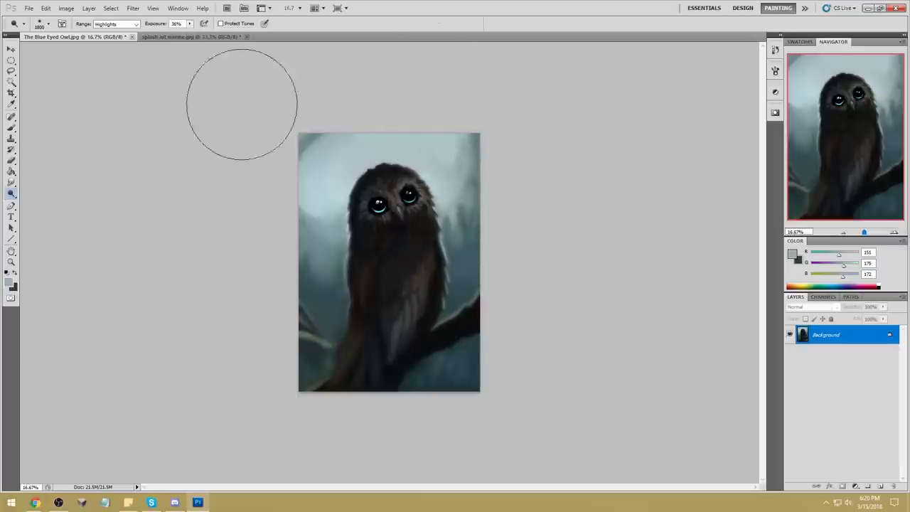
Enlarge both of the owl's eyes in Liquify with the Bloat tool at brush size 616, undoing one push on the left-hand eye.
{"action": "left_click", "coordinate": [133, 8]}
{"action": "left_click", "coordinate": [174, 62]}
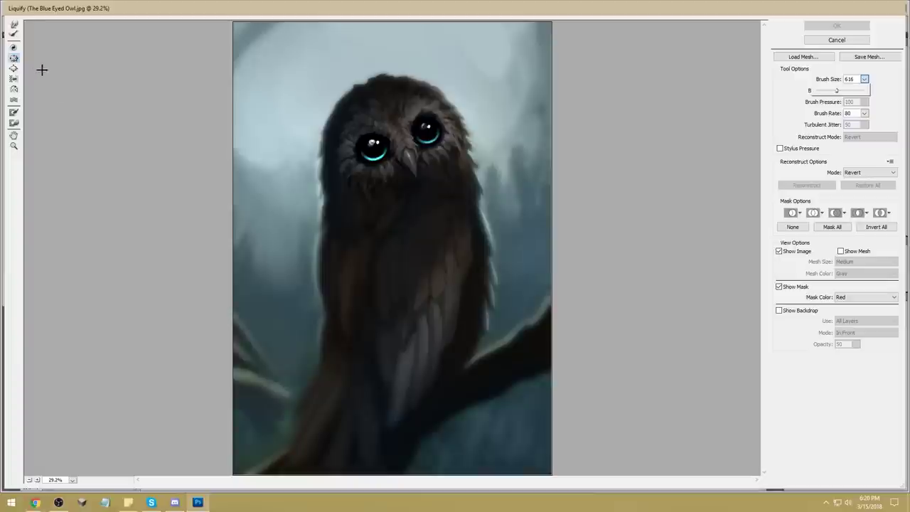
{"action": "left_click", "coordinate": [14, 68]}
{"action": "left_click", "coordinate": [377, 147]}
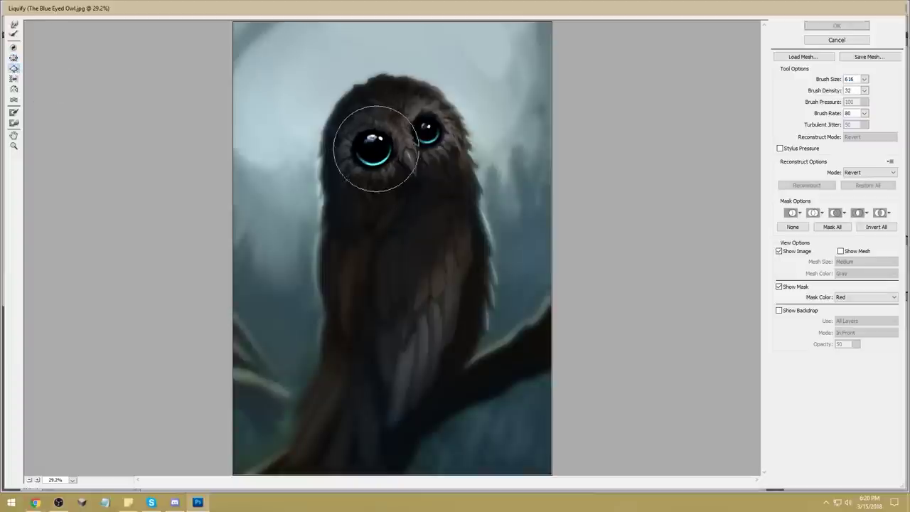
{"action": "left_click", "coordinate": [375, 148]}
{"action": "key", "text": "ctrl+z"}
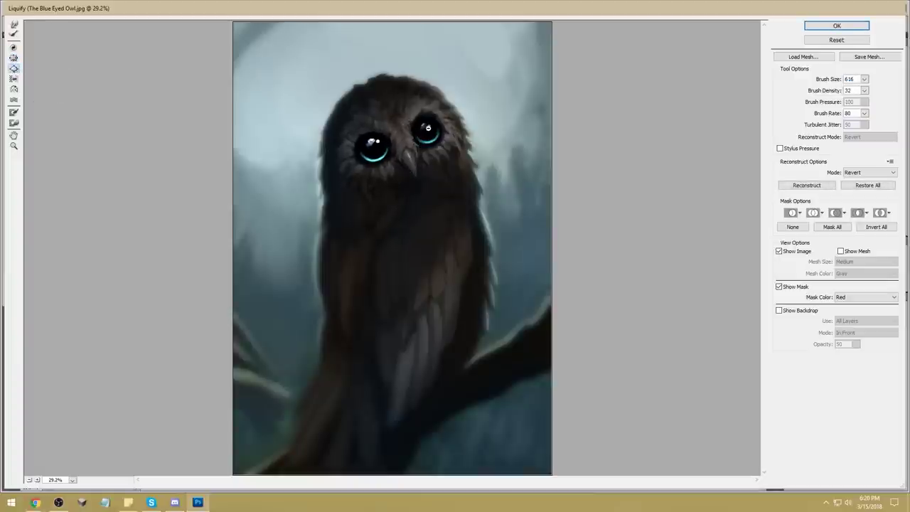
{"action": "left_click_drag", "start_coordinate": [425, 131], "coordinate": [425, 131]}
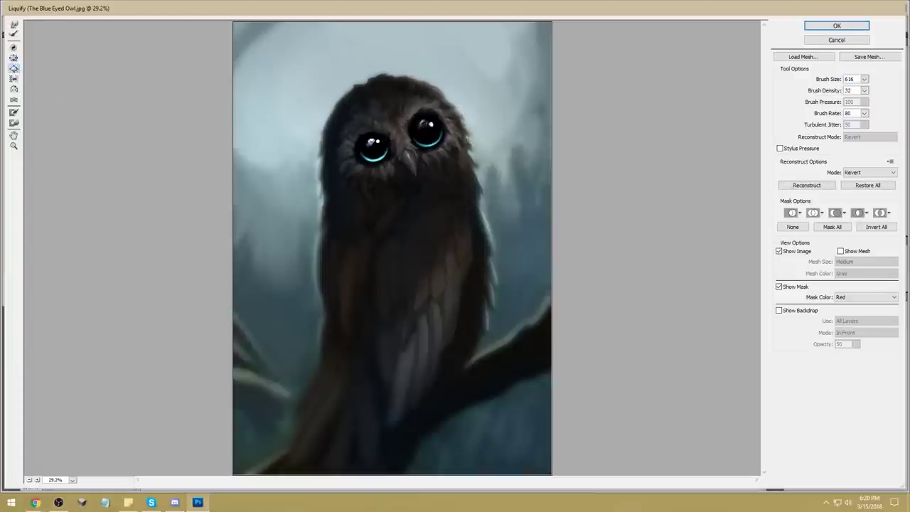
{"action": "left_click", "coordinate": [374, 149]}
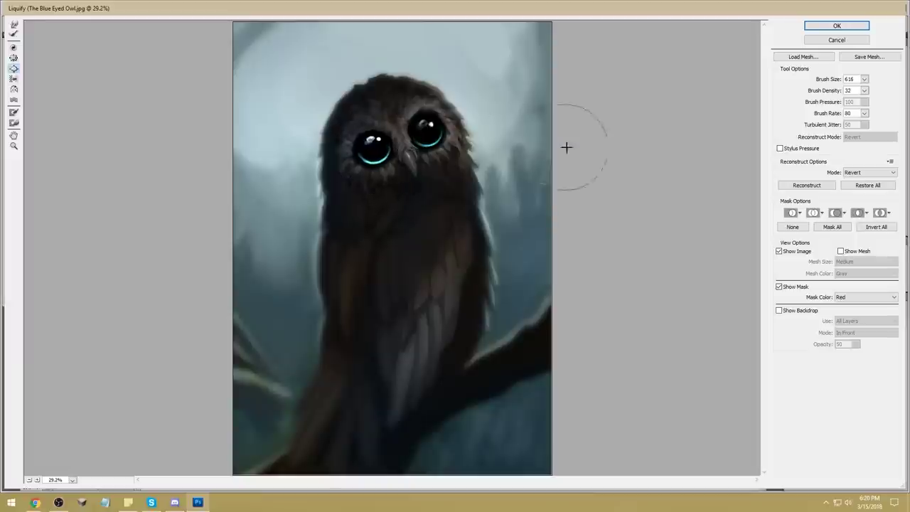
{"action": "left_click", "coordinate": [15, 26]}
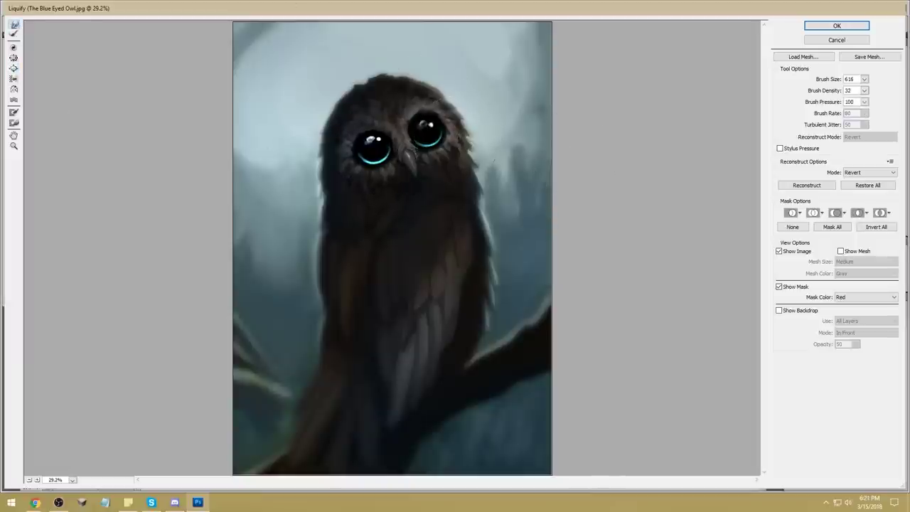
{"action": "key", "text": "Return"}
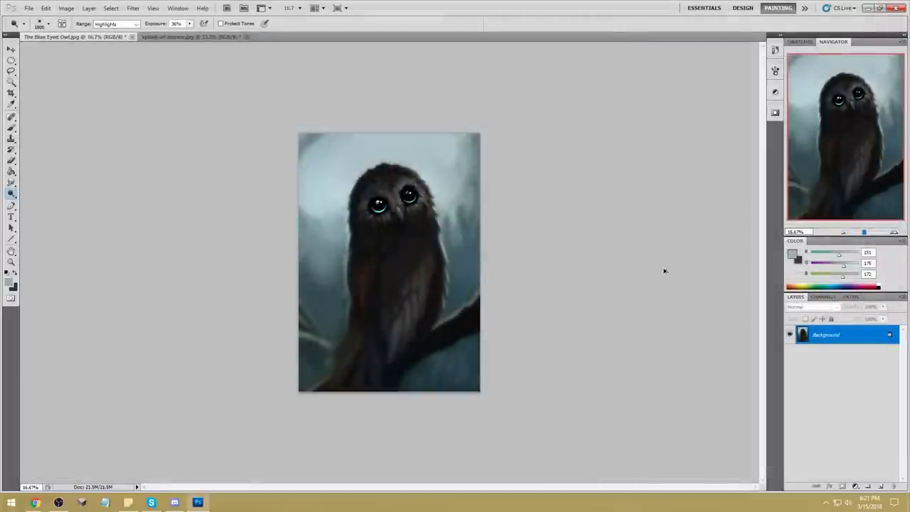
Apply a second Liquify pass that bloats the owl's right-hand eye, undoing the bloat made on the left-hand eye.
{"action": "left_click", "coordinate": [133, 8]}
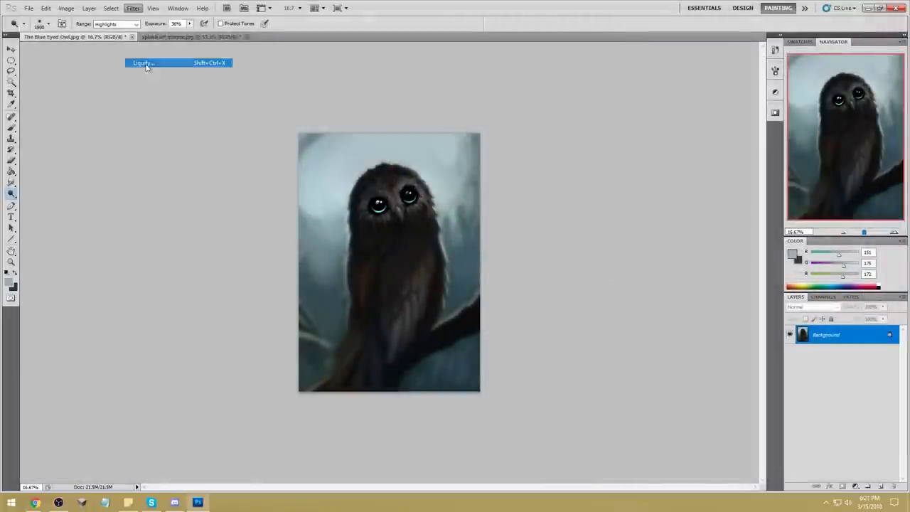
{"action": "left_click", "coordinate": [150, 64]}
{"action": "left_click", "coordinate": [13, 68]}
{"action": "left_click", "coordinate": [373, 147]}
{"action": "key", "text": "ctrl+z"}
{"action": "left_click_drag", "start_coordinate": [425, 128], "coordinate": [420, 122]}
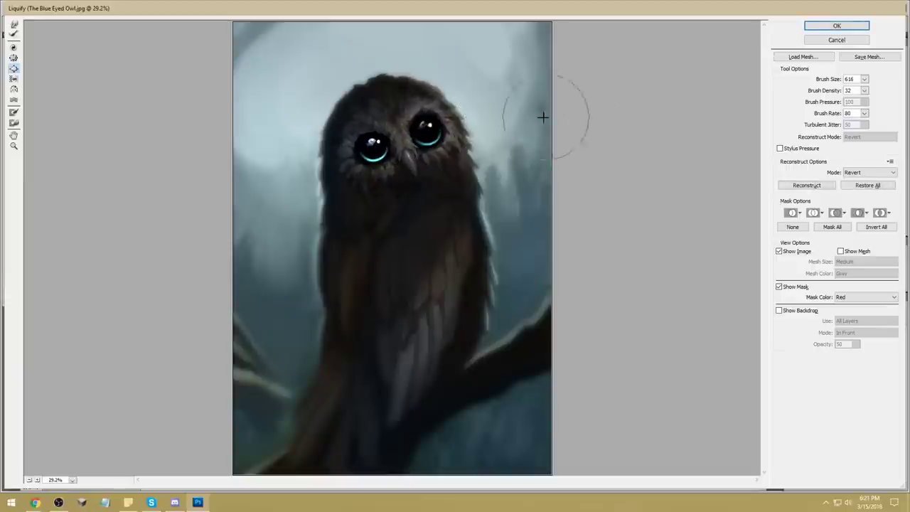
{"action": "left_click", "coordinate": [844, 26]}
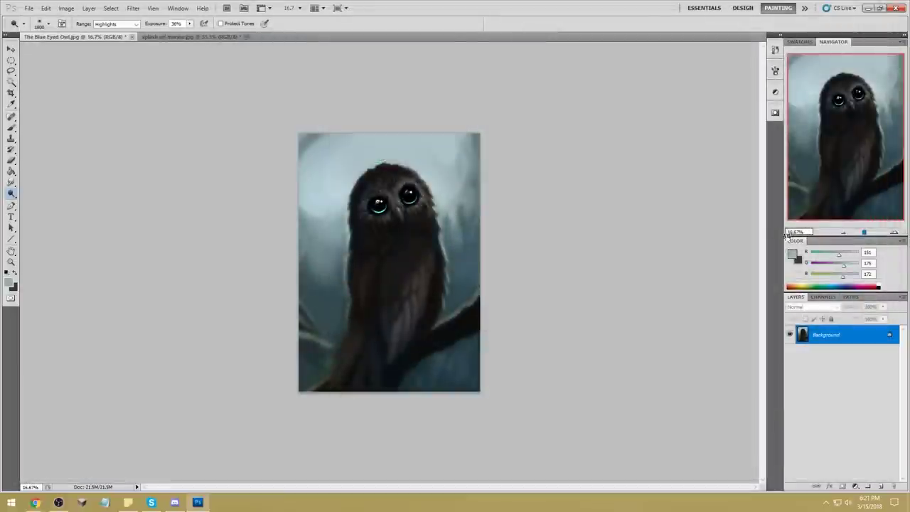
Raise the painting's overall saturation to +23 with Hue/Saturation.
{"action": "key", "text": "ctrl+u"}
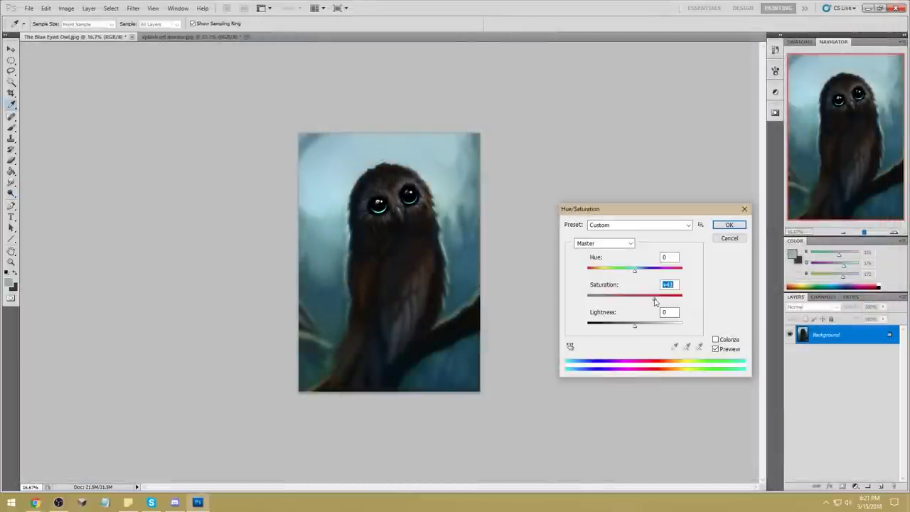
{"action": "left_click_drag", "start_coordinate": [651, 302], "coordinate": [649, 303]}
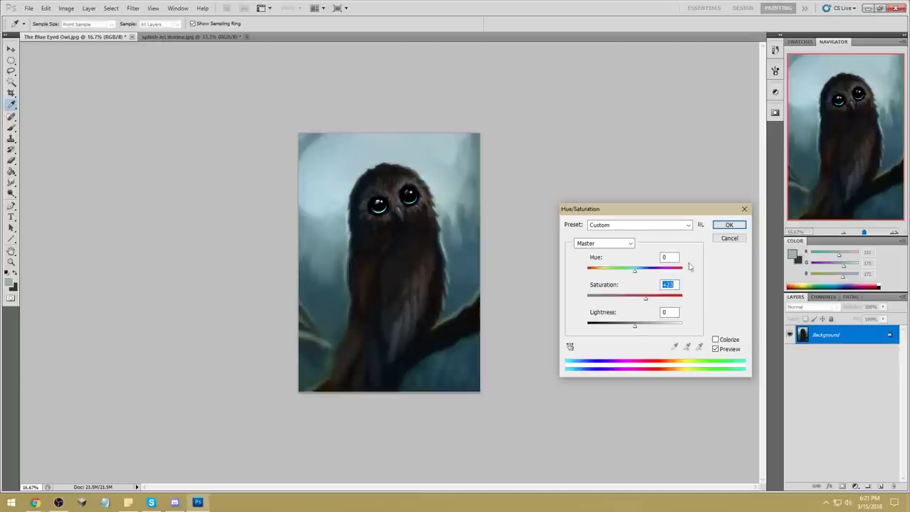
{"action": "left_click", "coordinate": [730, 226]}
{"action": "key", "text": "o"}
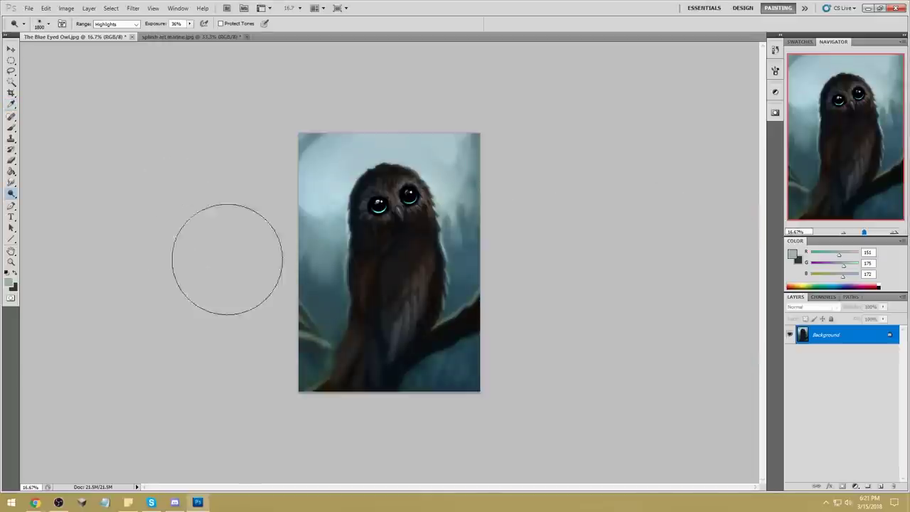
Dodge the background and branch at the owl's lower right with a 1600 px Highlights brush at 36% exposure.
{"action": "key", "text": "l"}
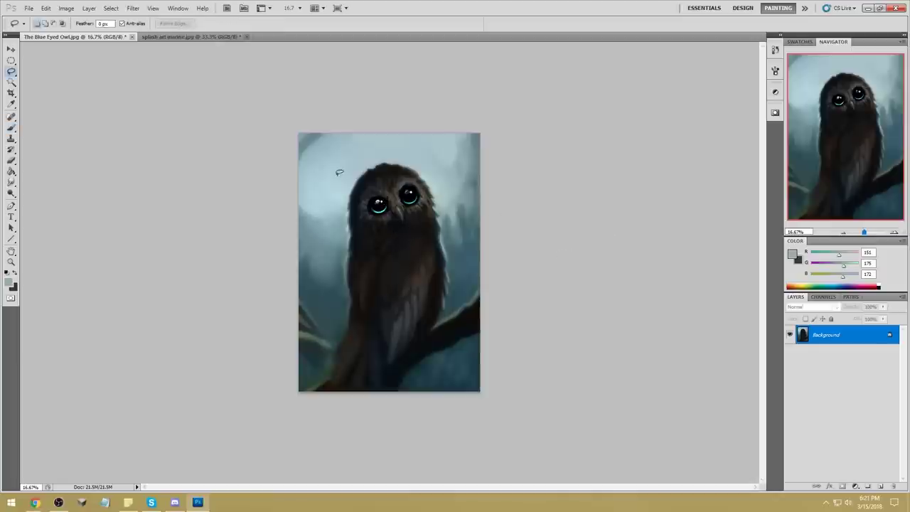
{"action": "left_click", "coordinate": [11, 192]}
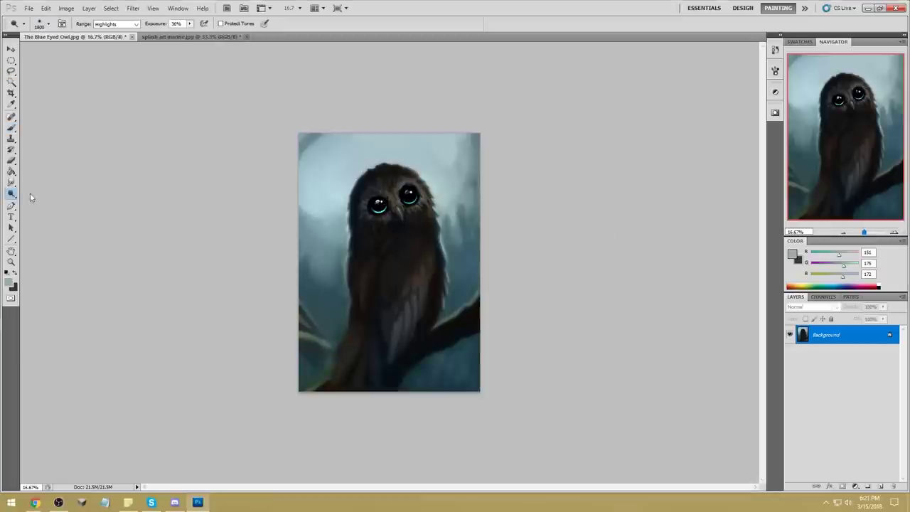
{"action": "mouse_move", "coordinate": [460, 284]}
{"action": "left_mouse_down"}
{"action": "mouse_move", "coordinate": [465, 309]}
{"action": "mouse_move", "coordinate": [473, 276]}
{"action": "mouse_move", "coordinate": [440, 275]}
{"action": "mouse_move", "coordinate": [424, 343]}
{"action": "left_mouse_up"}
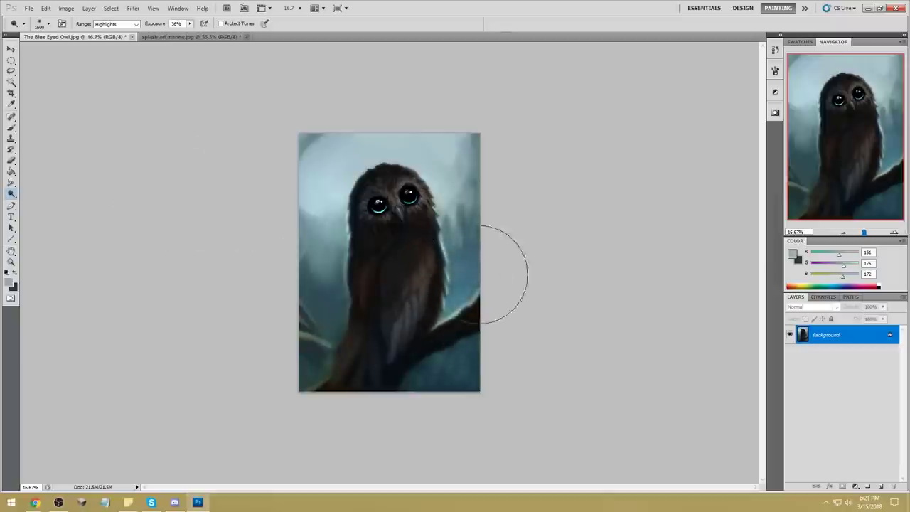
Try dodging the background on both sides of the owl with a 2000 px Highlights brush, and undo both strokes.
{"action": "key", "text": "bracketright"}
{"action": "key", "text": "bracketright"}
{"action": "key", "text": "bracketright"}
{"action": "key", "text": "bracketright"}
{"action": "left_click_drag", "start_coordinate": [424, 170], "coordinate": [477, 239]}
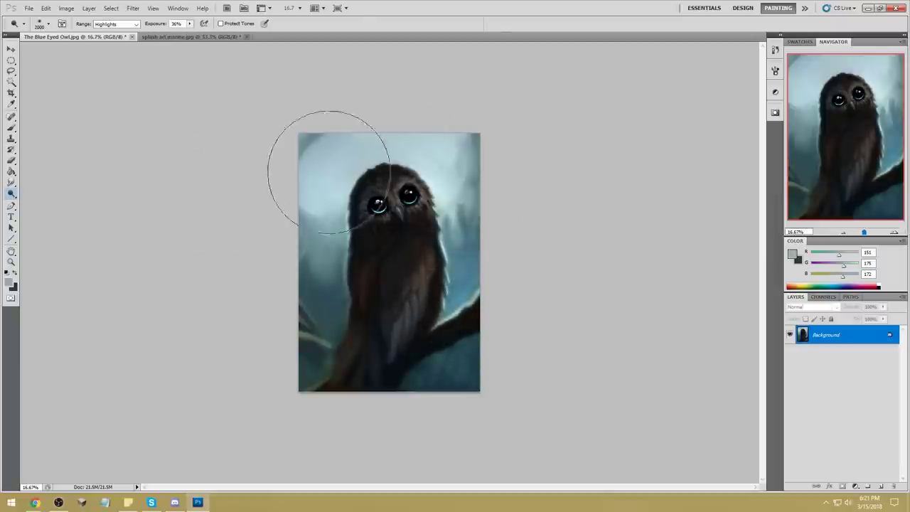
{"action": "left_click_drag", "start_coordinate": [328, 163], "coordinate": [346, 313]}
{"action": "key", "text": "ctrl+alt+z"}
{"action": "key", "text": "ctrl+alt+z"}
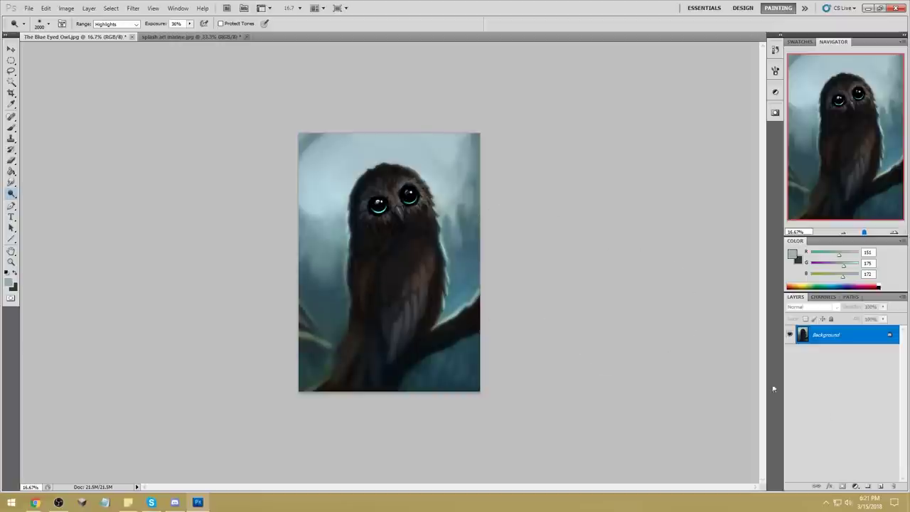
Add a new layer above the Background and choose a soft round 100 px brush.
{"action": "left_click", "coordinate": [881, 487]}
{"action": "key", "text": "b"}
{"action": "right_click", "coordinate": [481, 228]}
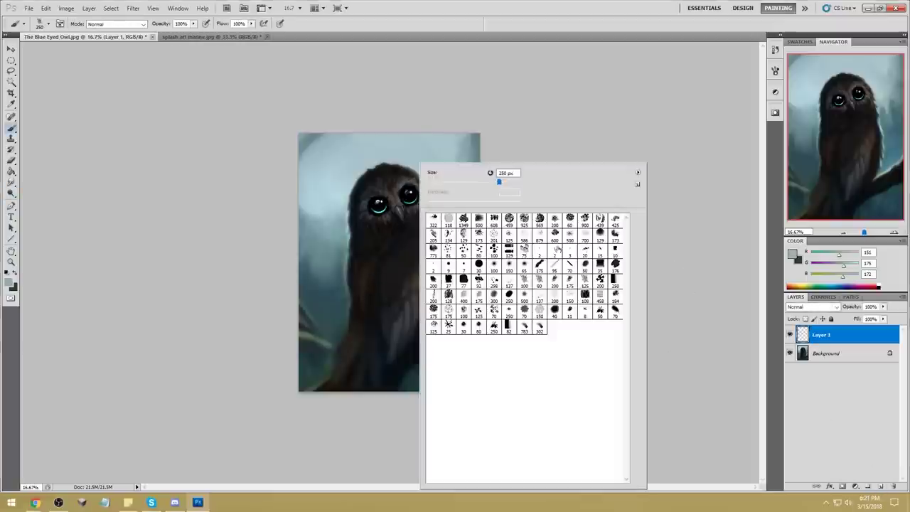
{"action": "double_click", "coordinate": [498, 267]}
Set the foreground colour to a pale blue with RGB 215, 230, 243.
{"action": "left_click", "coordinate": [791, 253]}
{"action": "left_click_drag", "start_coordinate": [675, 132], "coordinate": [656, 117]}
{"action": "left_click", "coordinate": [869, 108]}
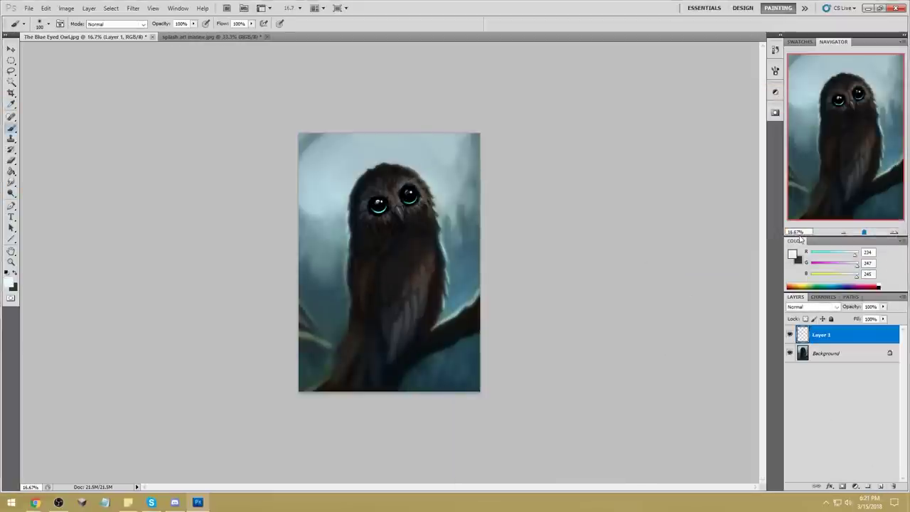
{"action": "left_click", "coordinate": [795, 256]}
{"action": "left_click_drag", "start_coordinate": [781, 176], "coordinate": [782, 165]}
{"action": "left_click", "coordinate": [661, 120]}
{"action": "left_click", "coordinate": [844, 110]}
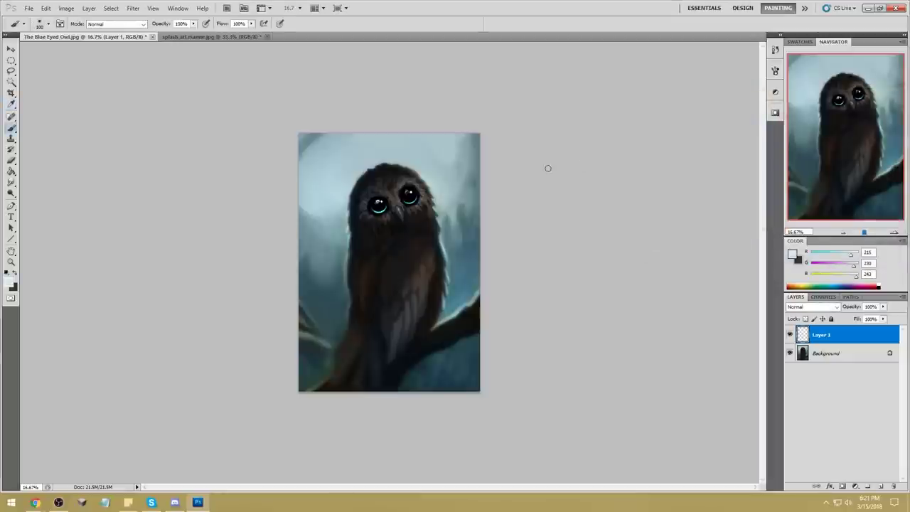
Paint a pale haze over the sky and upper part of the owl with a 2500 px brush at 45% opacity.
{"action": "key", "text": "]"}
{"action": "key", "text": "]"}
{"action": "key", "text": "]"}
{"action": "key", "text": "]"}
{"action": "key", "text": "]"}
{"action": "key", "text": "]"}
{"action": "key", "text": "]"}
{"action": "key", "text": "]"}
{"action": "key", "text": "]"}
{"action": "key", "text": "]"}
{"action": "key", "text": "]"}
{"action": "key", "text": "]"}
{"action": "key", "text": "]"}
{"action": "key", "text": "]"}
{"action": "key", "text": "]"}
{"action": "key", "text": "]"}
{"action": "key", "text": "]"}
{"action": "key", "text": "]"}
{"action": "key", "text": "]"}
{"action": "key", "text": "]"}
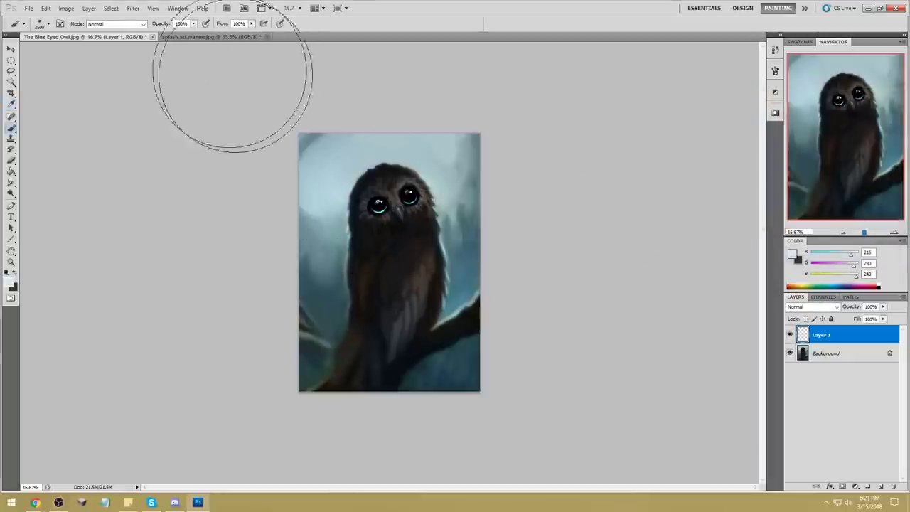
{"action": "left_click", "coordinate": [193, 23]}
{"action": "left_click", "coordinate": [168, 35]}
{"action": "mouse_move", "coordinate": [324, 160]}
{"action": "left_mouse_down"}
{"action": "mouse_move", "coordinate": [329, 294]}
{"action": "mouse_move", "coordinate": [338, 170]}
{"action": "left_mouse_up"}
{"action": "left_click_drag", "start_coordinate": [374, 143], "coordinate": [462, 178]}
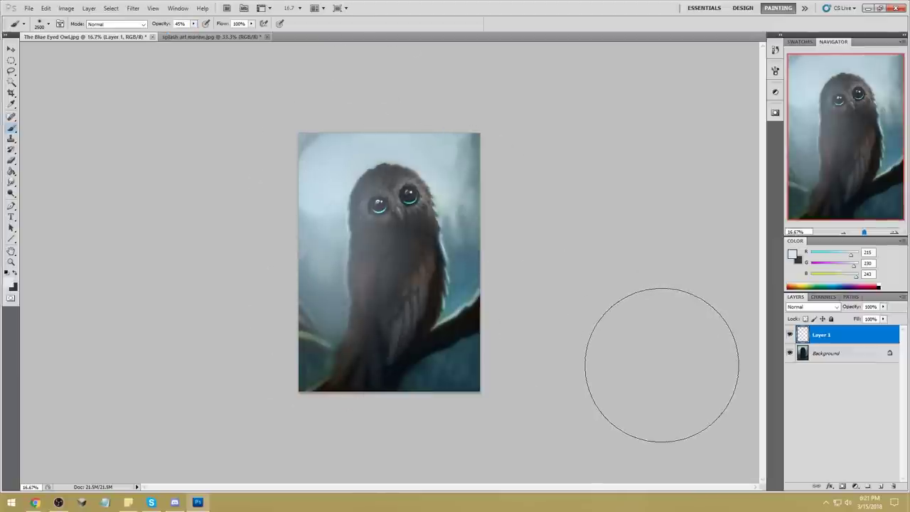
{"action": "mouse_move", "coordinate": [386, 125]}
{"action": "left_mouse_down"}
{"action": "mouse_move", "coordinate": [401, 218]}
{"action": "mouse_move", "coordinate": [388, 238]}
{"action": "left_mouse_up"}
Erase the haze over the owl with a 1500 px eraser and lower Layer 1's fill to 72%.
{"action": "key", "text": "e"}
{"action": "mouse_move", "coordinate": [393, 271]}
{"action": "left_mouse_down"}
{"action": "mouse_move", "coordinate": [376, 291]}
{"action": "mouse_move", "coordinate": [386, 276]}
{"action": "mouse_move", "coordinate": [475, 355]}
{"action": "left_mouse_up"}
{"action": "left_click_drag", "start_coordinate": [883, 319], "coordinate": [870, 332]}
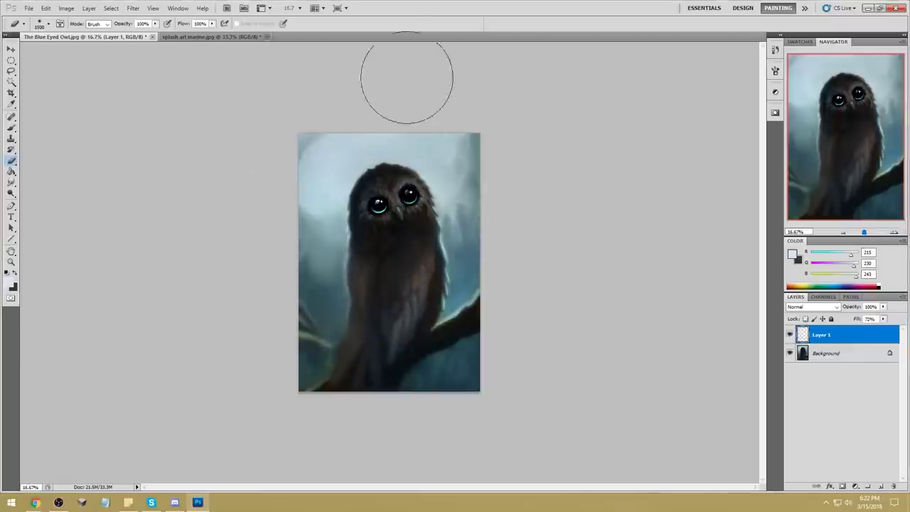
Toggle Layer 1's visibility to compare the painting with and without the haze.
{"action": "left_click", "coordinate": [790, 335]}
{"action": "left_click", "coordinate": [790, 335]}
{"action": "left_click", "coordinate": [790, 335]}
{"action": "left_click", "coordinate": [790, 335]}
{"action": "left_click", "coordinate": [790, 335]}
{"action": "left_click", "coordinate": [790, 335]}
Duplicate Layer 1 and merge the copy down to strengthen the haze, checking it by toggling the layer's visibility.
{"action": "right_click", "coordinate": [800, 336]}
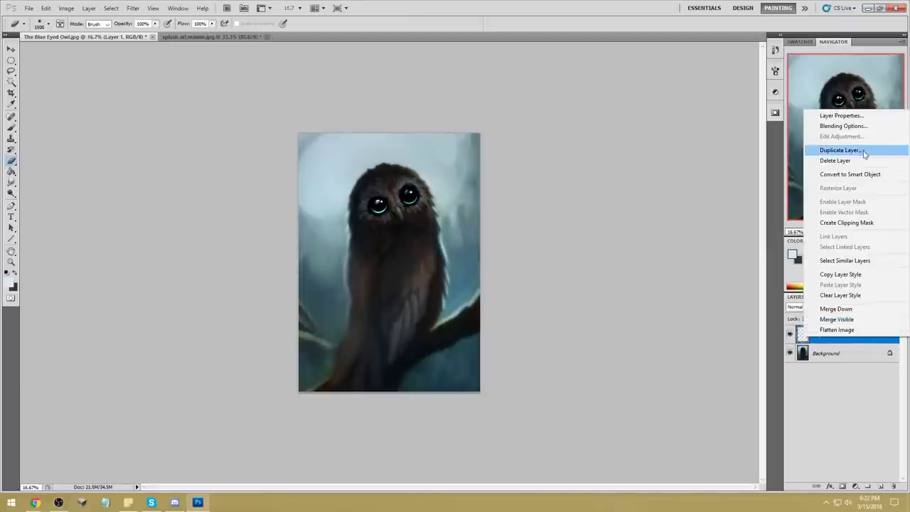
{"action": "left_click", "coordinate": [832, 151]}
{"action": "left_click", "coordinate": [537, 156]}
{"action": "right_click", "coordinate": [849, 337]}
{"action": "left_click", "coordinate": [852, 306]}
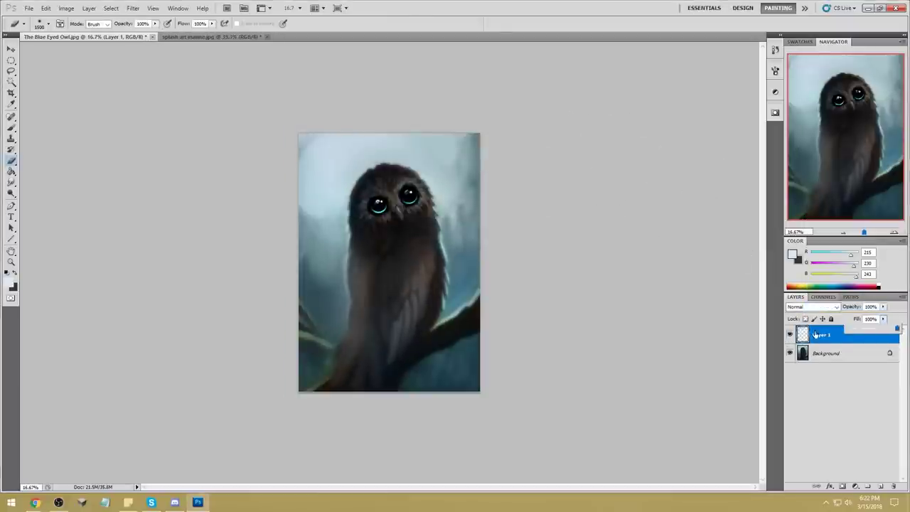
{"action": "left_click", "coordinate": [790, 334]}
{"action": "left_click", "coordinate": [790, 335]}
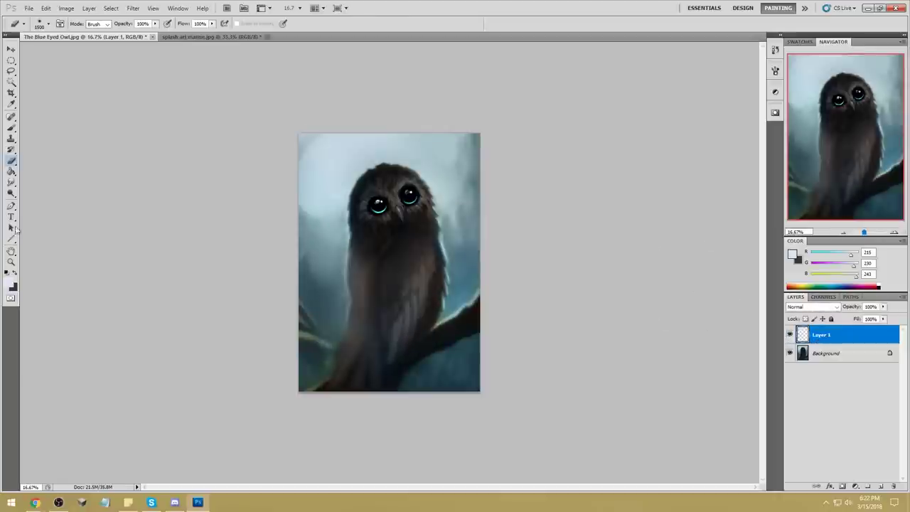
Lower Layer 1's fill to 62%, compare the result, and make the Background layer active.
{"action": "left_click", "coordinate": [11, 193]}
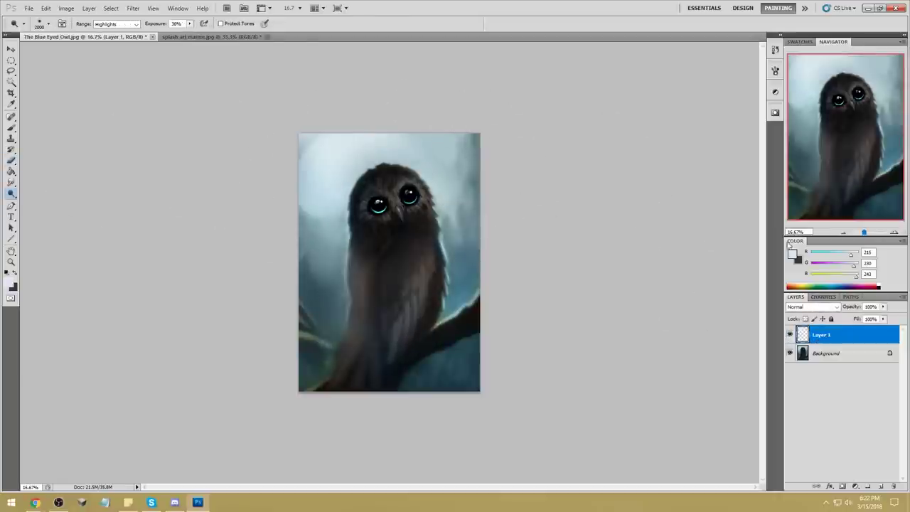
{"action": "left_click", "coordinate": [883, 319]}
{"action": "left_click_drag", "start_coordinate": [887, 328], "coordinate": [868, 329]}
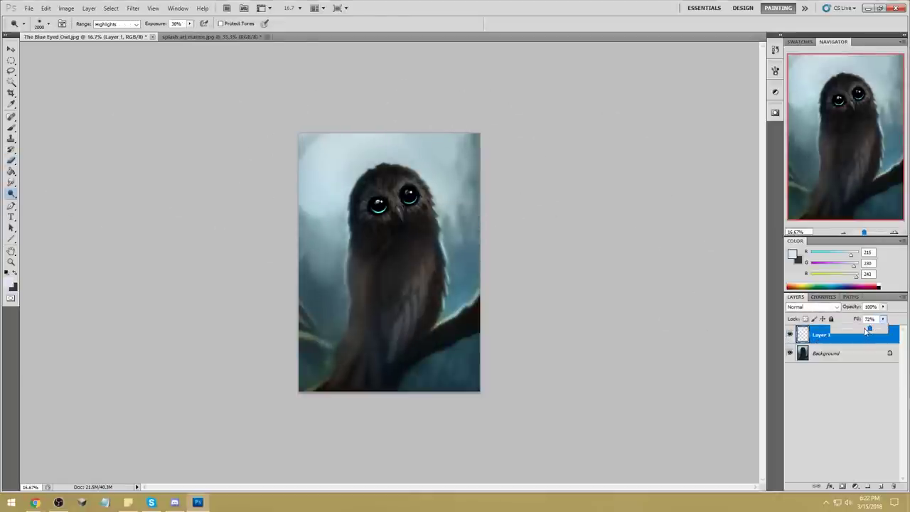
{"action": "left_click", "coordinate": [789, 335]}
{"action": "left_click", "coordinate": [789, 335]}
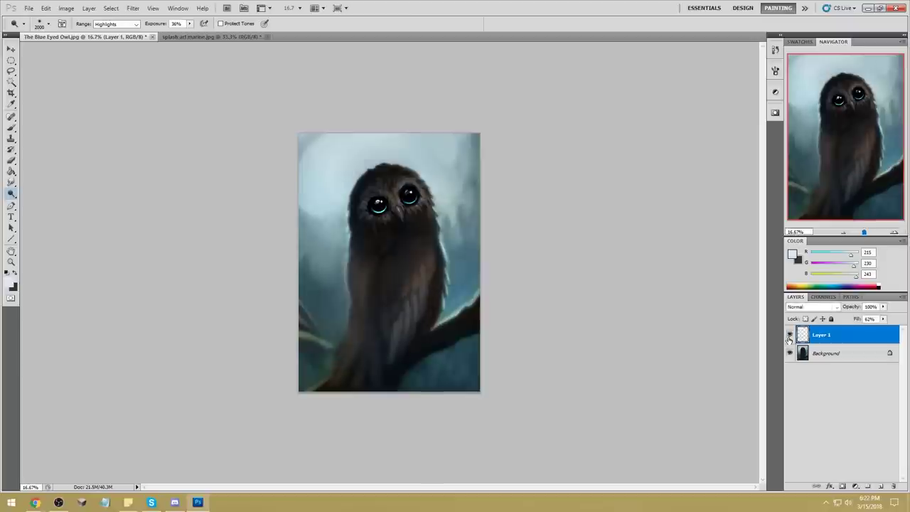
{"action": "left_click", "coordinate": [841, 354]}
{"action": "key", "text": "i"}
{"action": "key", "text": "ctrl+l"}
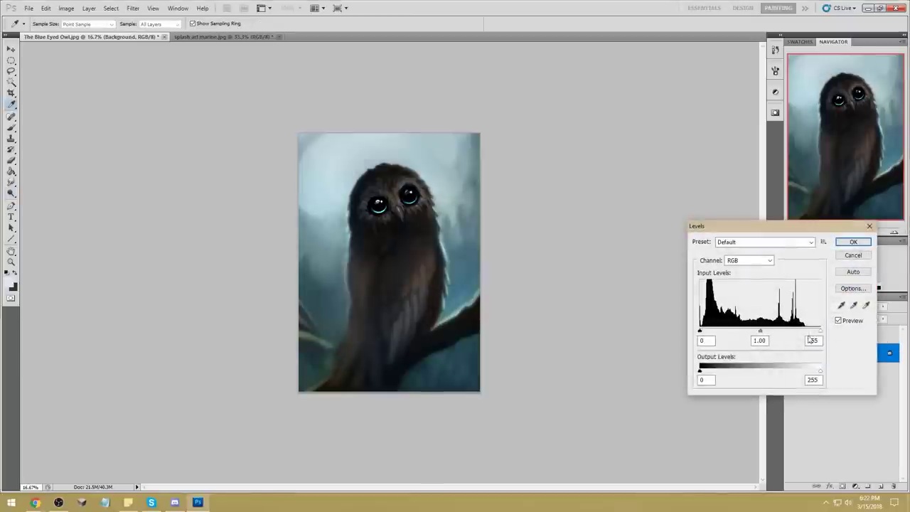
{"action": "mouse_move", "coordinate": [821, 334]}
{"action": "left_mouse_down"}
{"action": "mouse_move", "coordinate": [808, 336]}
{"action": "mouse_move", "coordinate": [829, 331]}
{"action": "left_mouse_up"}
{"action": "left_click", "coordinate": [857, 257]}
Slightly raise the Background layer's lightness with Hue/Saturation and compare the painting with and without Layer 1.
{"action": "key", "text": "ctrl+u"}
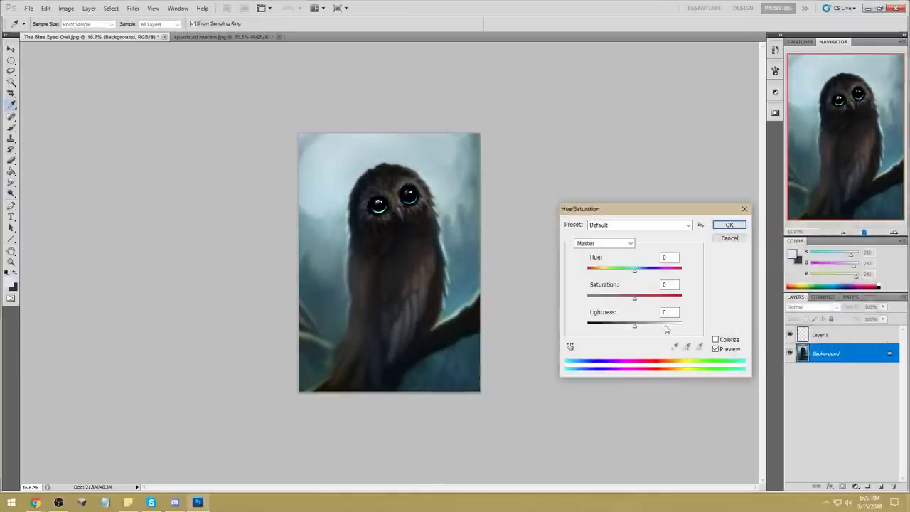
{"action": "left_click_drag", "start_coordinate": [637, 330], "coordinate": [638, 329]}
{"action": "left_click", "coordinate": [728, 225]}
{"action": "key", "text": "o"}
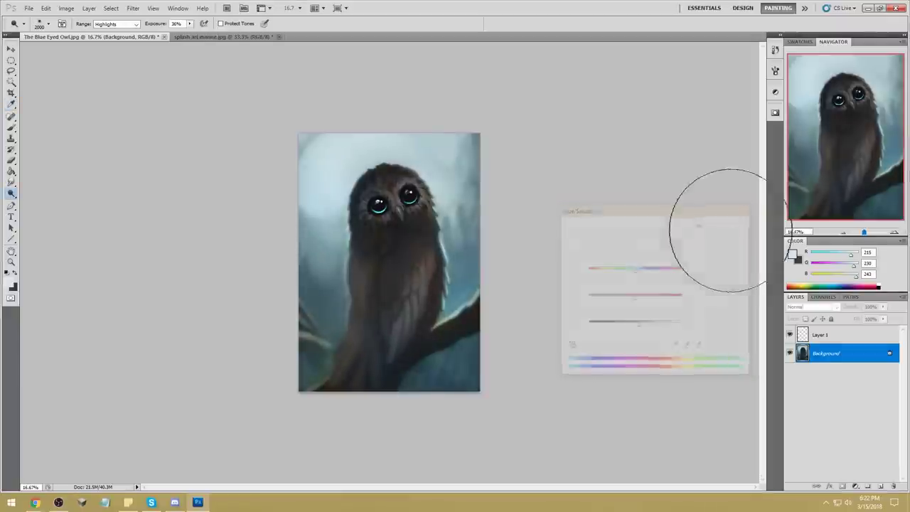
{"action": "left_click", "coordinate": [790, 336]}
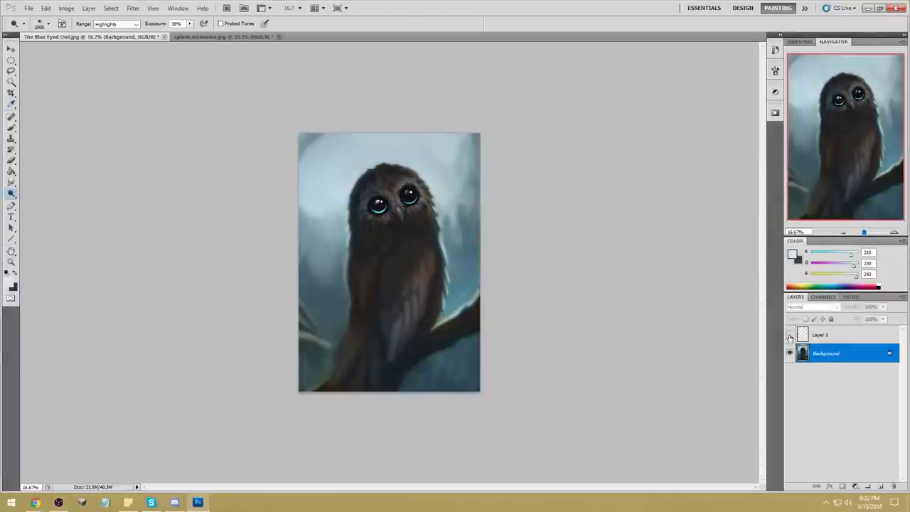
{"action": "left_click", "coordinate": [790, 335]}
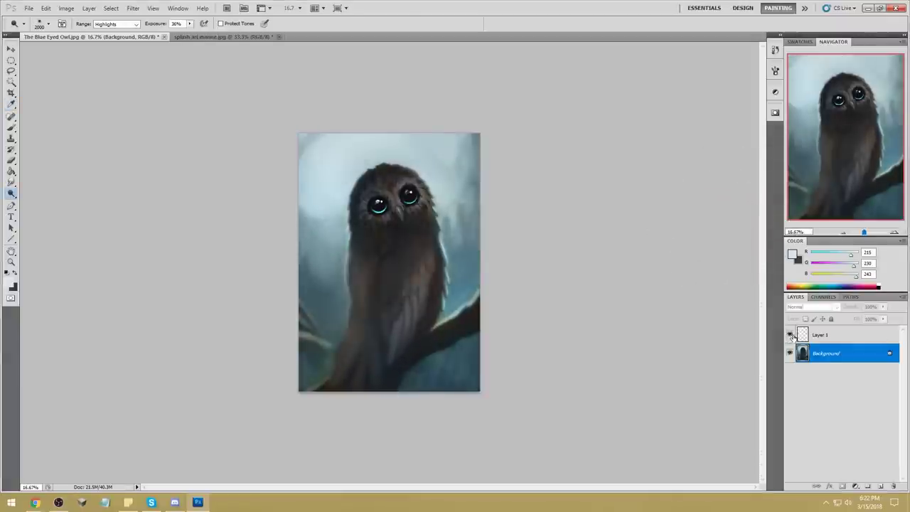
Try merging Layer 1 down into the Background, and undo the merge.
{"action": "right_click", "coordinate": [836, 337]}
{"action": "left_click", "coordinate": [839, 324]}
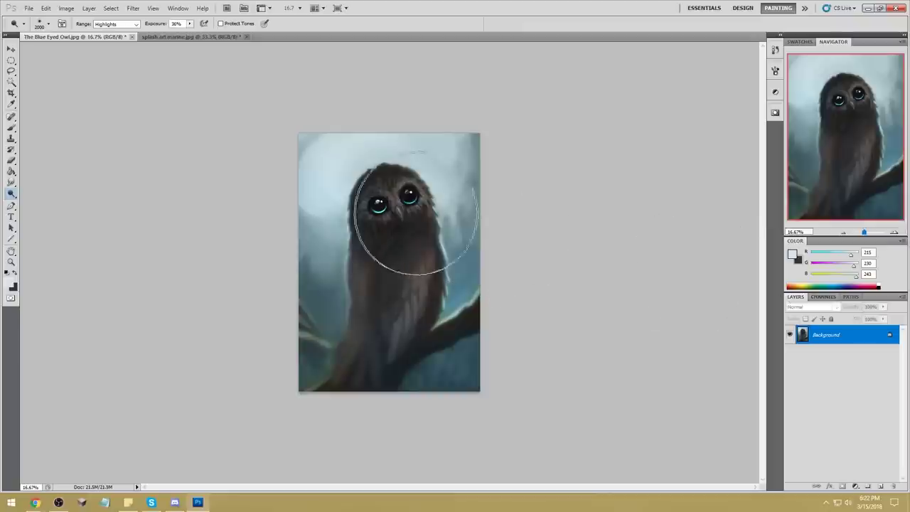
{"action": "key", "text": "ctrl+z"}
{"action": "key", "text": "b"}
{"action": "key", "text": "ctrl+z"}
{"action": "key", "text": "ctrl+z"}
Erase Layer 1's haze over the owl's body and merge the layer down into the Background.
{"action": "left_click", "coordinate": [841, 336]}
{"action": "left_click_drag", "start_coordinate": [391, 246], "coordinate": [369, 328]}
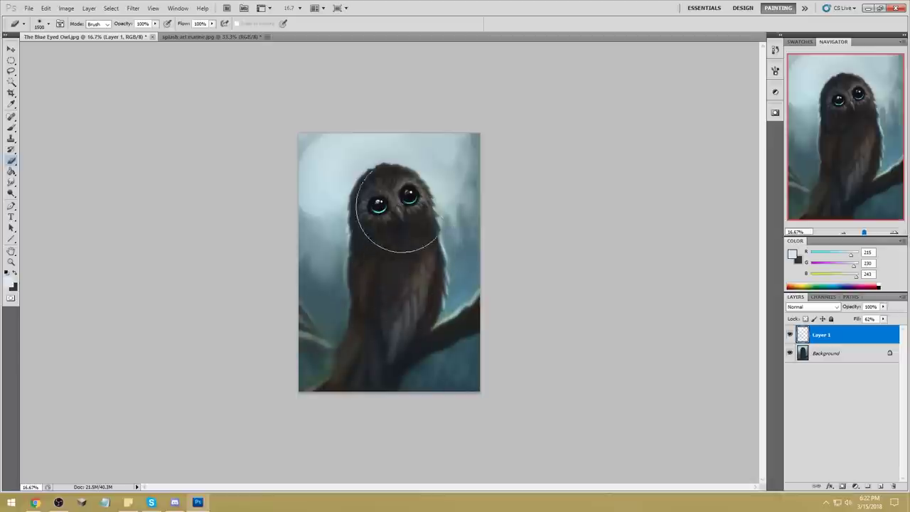
{"action": "left_click", "coordinate": [790, 335]}
{"action": "left_click", "coordinate": [790, 335]}
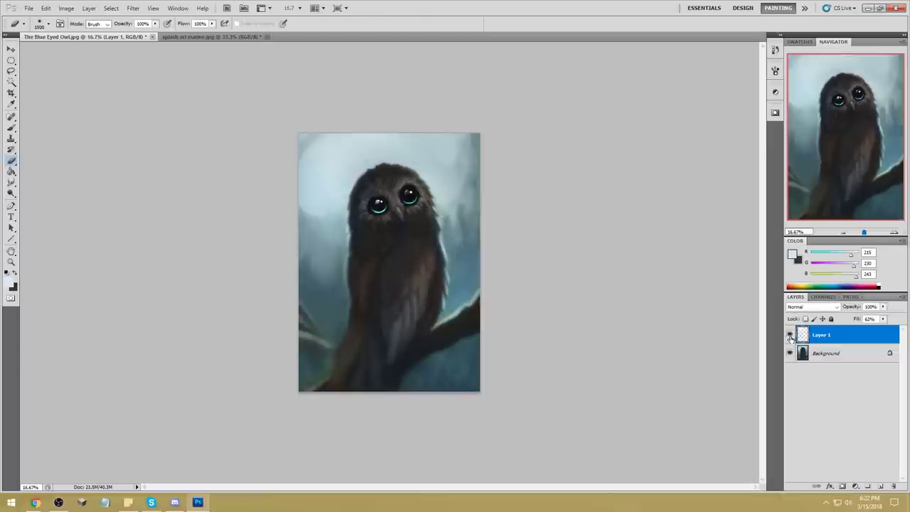
{"action": "right_click", "coordinate": [828, 339]}
{"action": "left_click", "coordinate": [777, 332]}
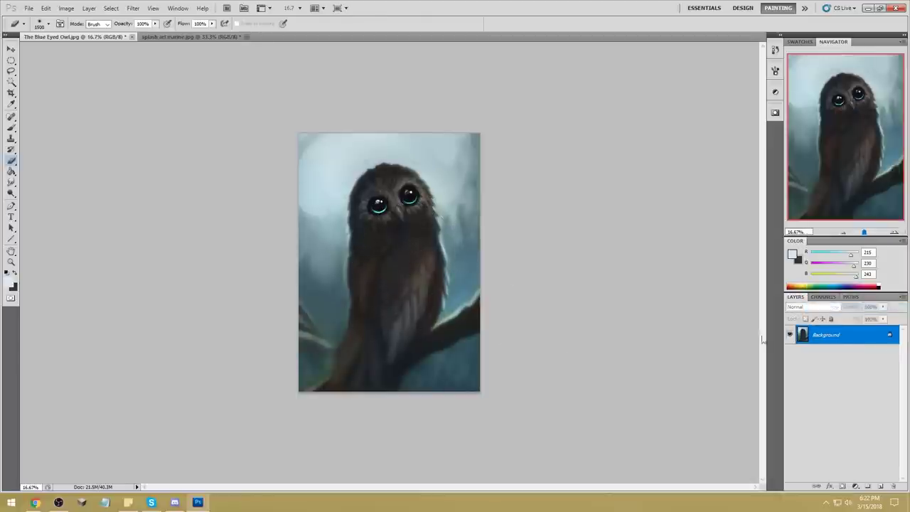
{"action": "key", "text": "ctrl+a"}
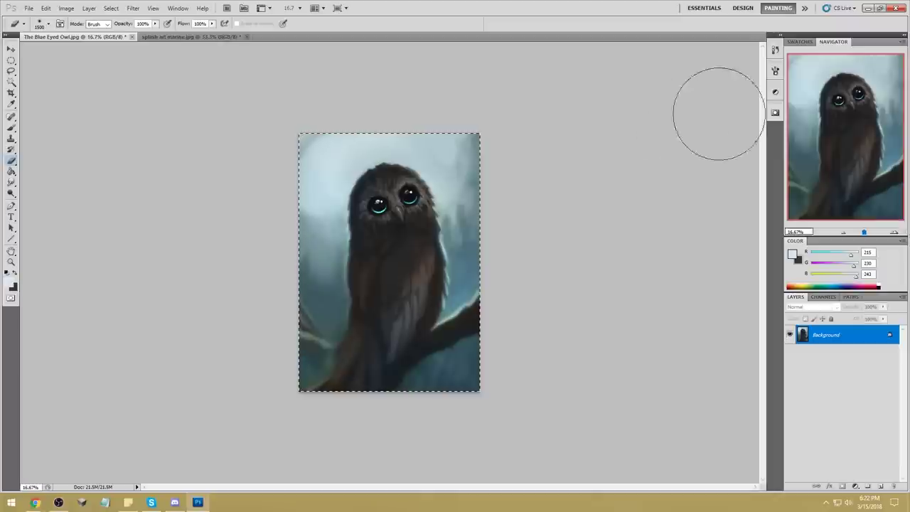
{"action": "key", "text": "m"}
{"action": "right_click", "coordinate": [417, 239]}
{"action": "left_click", "coordinate": [435, 245]}
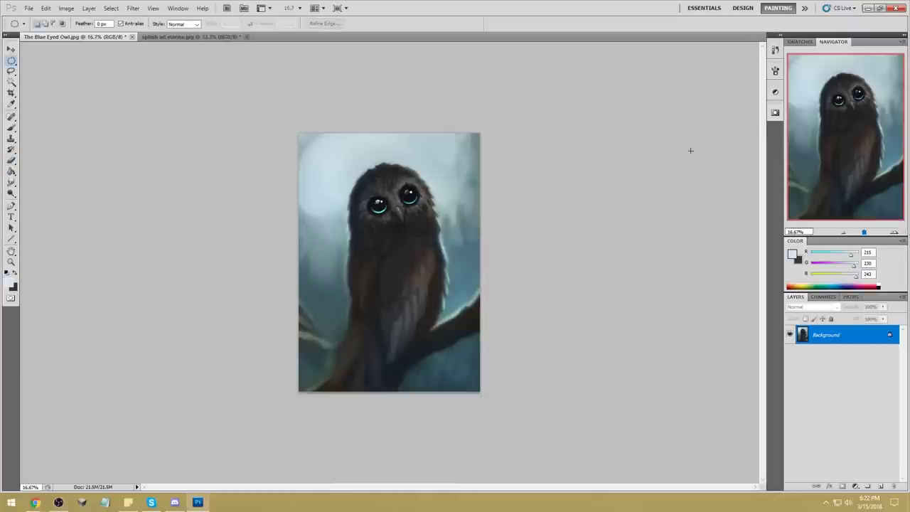
Compare the owl painting's original opened state with its latest state through the document history.
{"action": "left_click", "coordinate": [775, 50]}
{"action": "left_click_drag", "start_coordinate": [768, 346], "coordinate": [799, 77]}
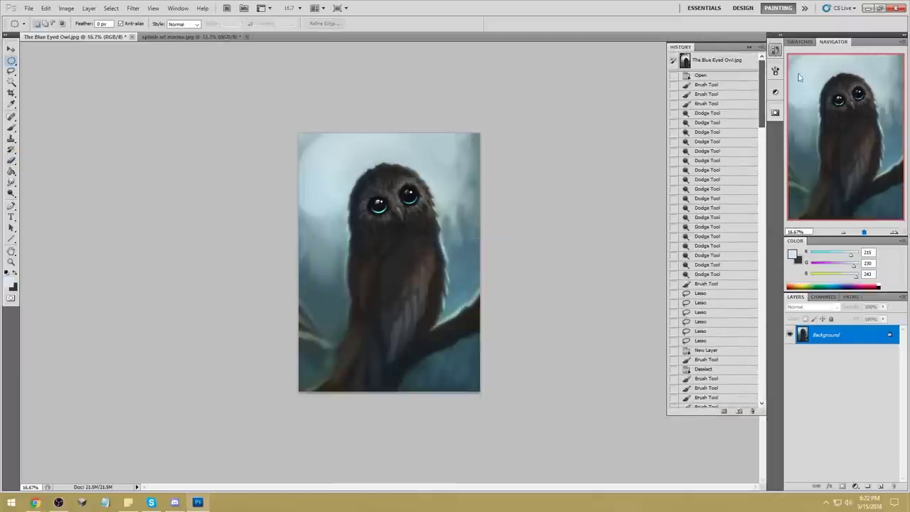
{"action": "left_click", "coordinate": [728, 63]}
{"action": "left_click_drag", "start_coordinate": [770, 83], "coordinate": [765, 356]}
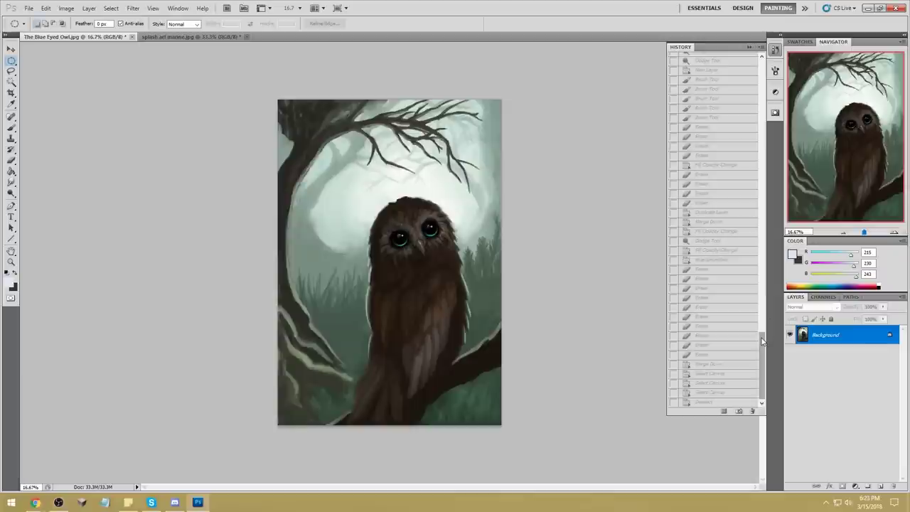
{"action": "left_click", "coordinate": [702, 402]}
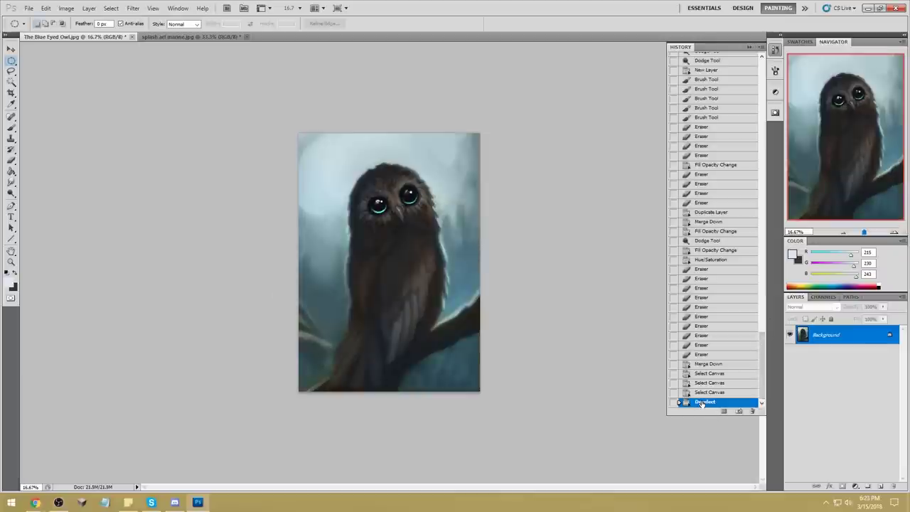
Close The Blue Eyed Owl.jpg without saving its changes.
{"action": "left_click", "coordinate": [751, 47]}
{"action": "left_click", "coordinate": [131, 37]}
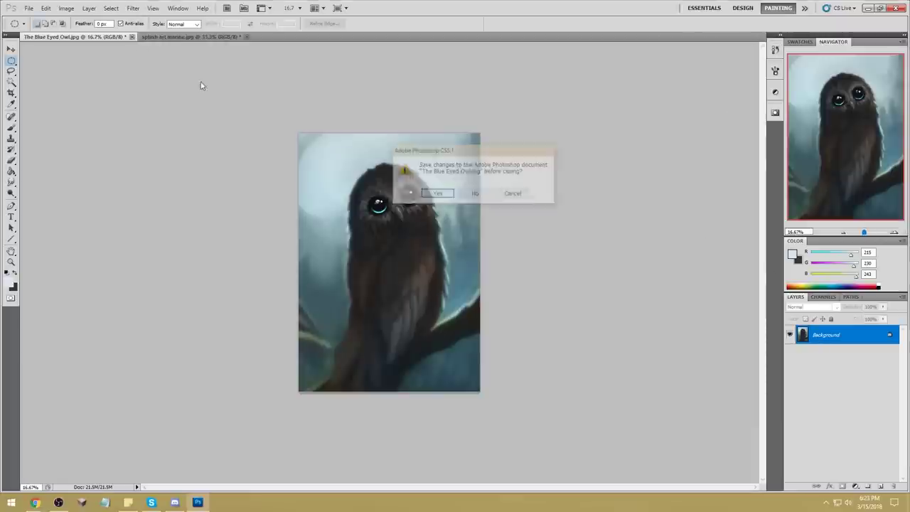
{"action": "key", "text": "n"}
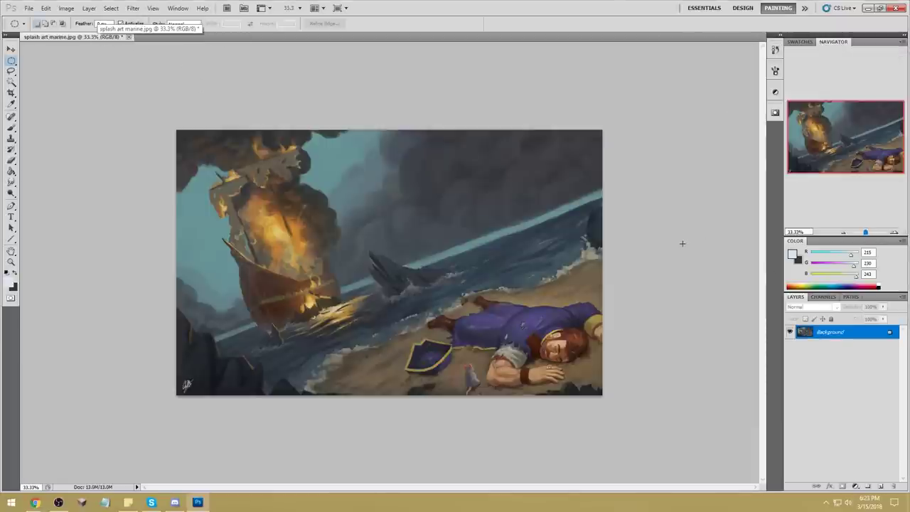
Select the bright teal sky areas around the ship and the horizon strip with the Magic Wand at tolerance 20.
{"action": "left_click", "coordinate": [11, 84]}
{"action": "left_click", "coordinate": [451, 252]}
{"action": "double_click", "coordinate": [108, 24]}
{"action": "type", "text": "20"}
{"action": "left_click", "coordinate": [643, 203]}
{"action": "left_click", "coordinate": [512, 226]}
{"action": "left_click", "coordinate": [241, 329], "text": "shift"}
{"action": "left_click", "coordinate": [216, 273], "text": "shift"}
{"action": "left_click", "coordinate": [355, 161], "text": "shift"}
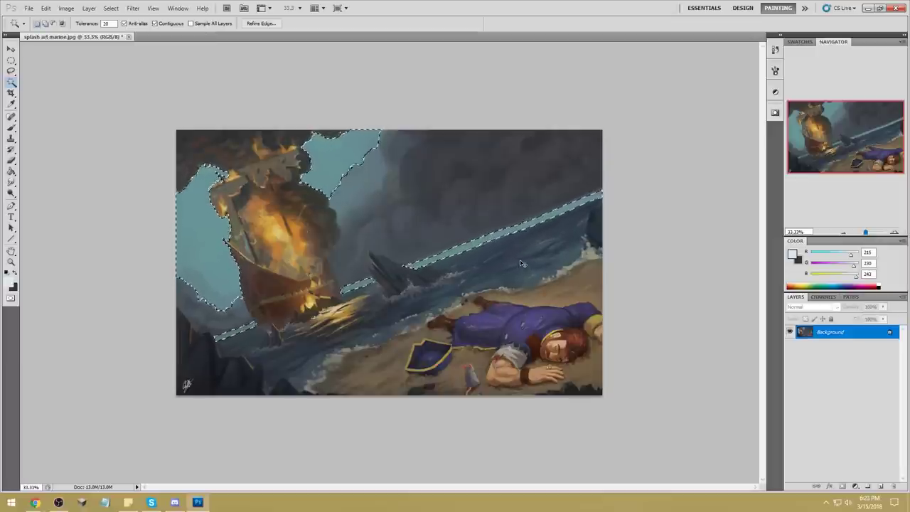
Shift the selected sky's hue to +14 and raise its lightness with Hue/Saturation, and clear the selection.
{"action": "key", "text": "ctrl+u"}
{"action": "left_click_drag", "start_coordinate": [634, 330], "coordinate": [656, 326]}
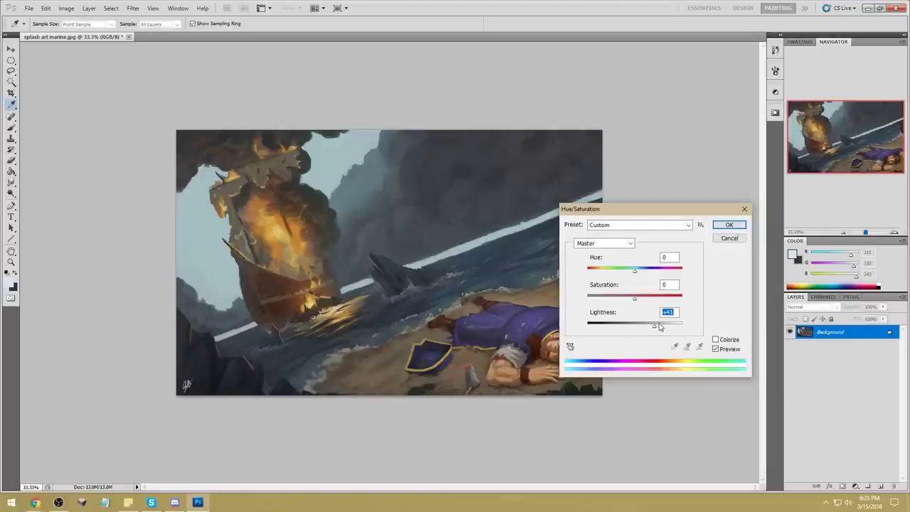
{"action": "left_click_drag", "start_coordinate": [635, 271], "coordinate": [642, 275]}
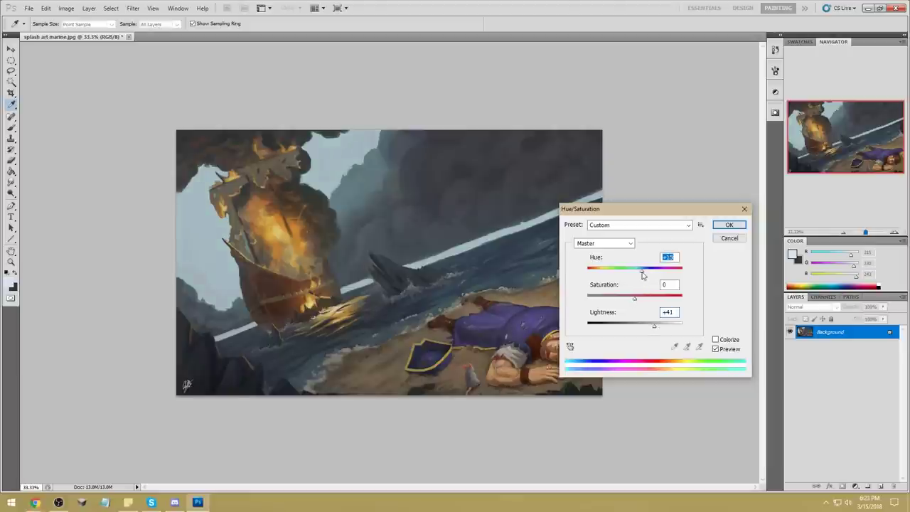
{"action": "left_click_drag", "start_coordinate": [669, 209], "coordinate": [704, 224]}
{"action": "left_click_drag", "start_coordinate": [690, 344], "coordinate": [695, 343]}
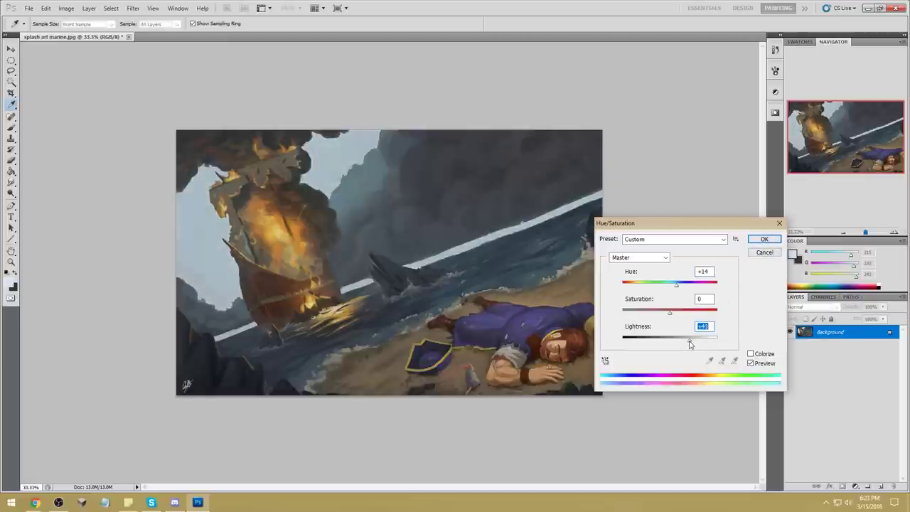
{"action": "left_click_drag", "start_coordinate": [692, 344], "coordinate": [686, 342]}
{"action": "left_click", "coordinate": [763, 239]}
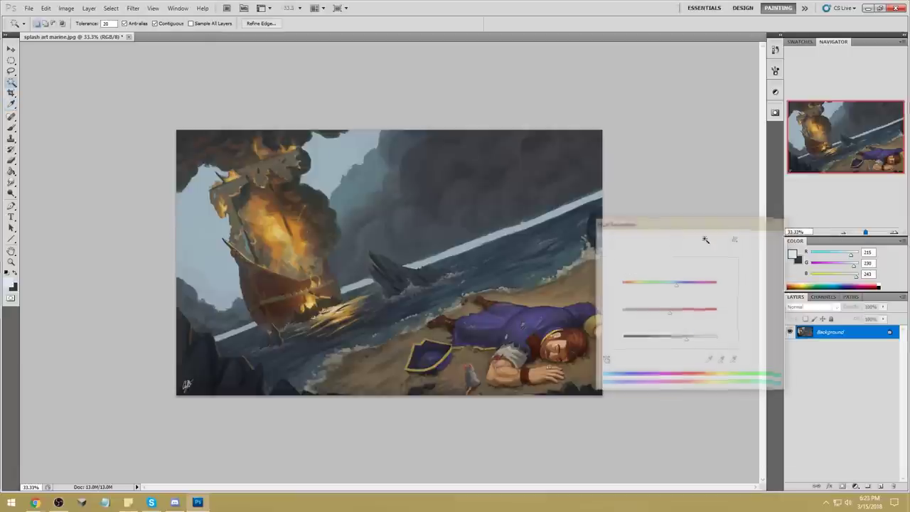
{"action": "key", "text": "m"}
{"action": "right_click", "coordinate": [513, 234]}
{"action": "left_click", "coordinate": [533, 241]}
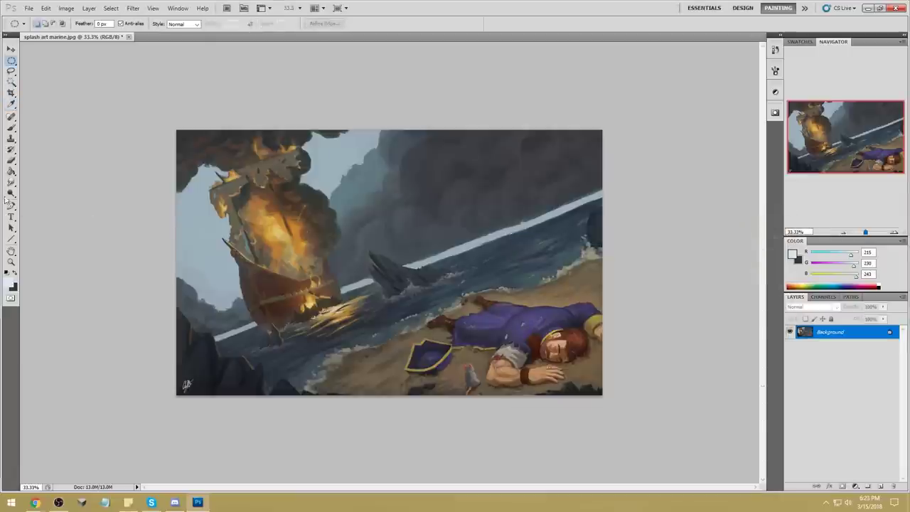
Soften the bright horizon strip above the sea with a small Smudge brush at 22% strength.
{"action": "key", "text": "w"}
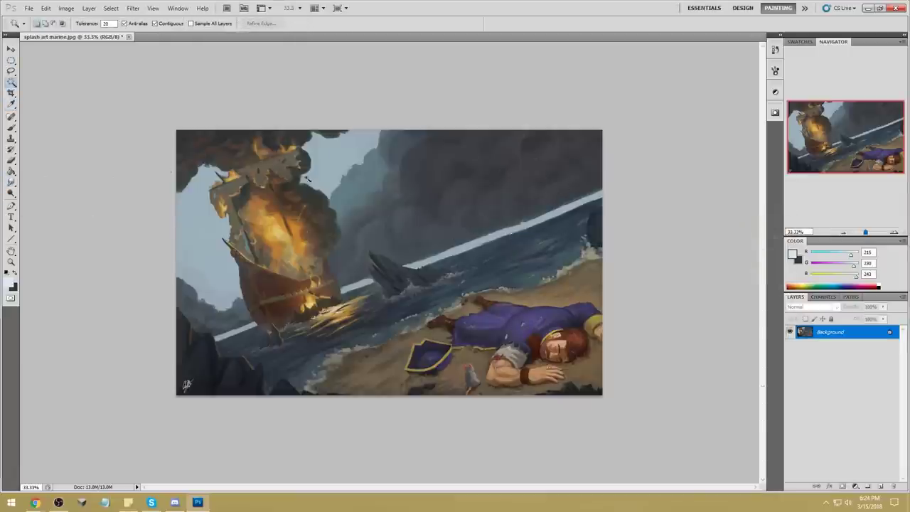
{"action": "key", "text": "r"}
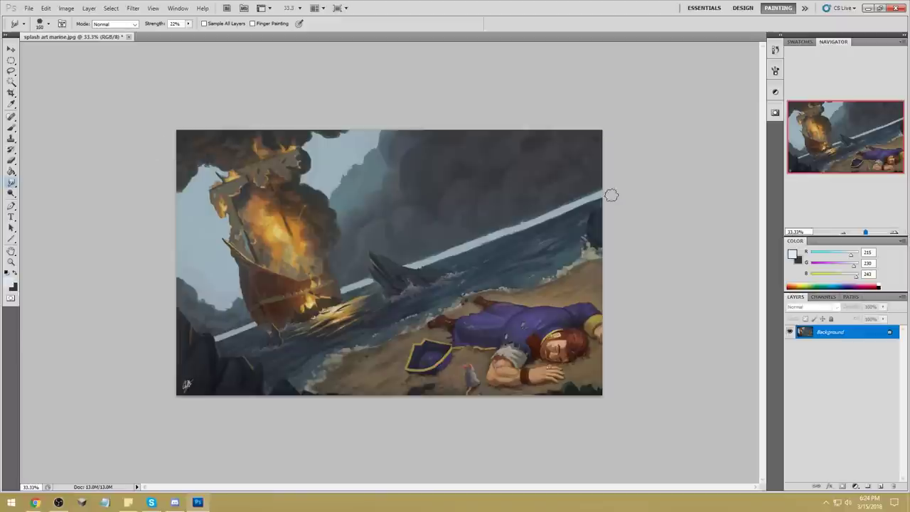
{"action": "key", "text": "bracketleft"}
{"action": "key", "text": "bracketleft"}
{"action": "left_click_drag", "start_coordinate": [593, 193], "coordinate": [527, 219]}
{"action": "key", "text": "ctrl+z"}
{"action": "left_click_drag", "start_coordinate": [581, 192], "coordinate": [527, 217]}
{"action": "left_click_drag", "start_coordinate": [463, 237], "coordinate": [402, 267]}
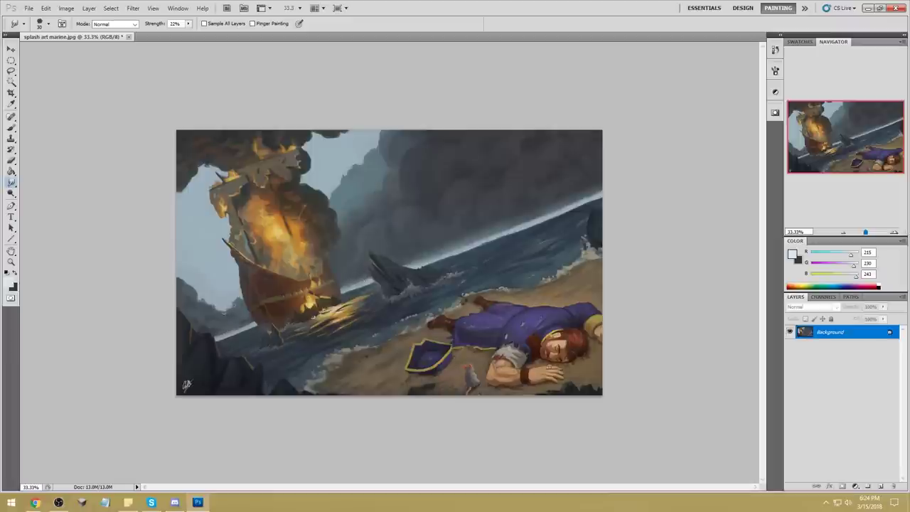
Smudge the hard sky edges beside the ship's hull and along the dark cloud bank to blend them.
{"action": "left_click_drag", "start_coordinate": [233, 304], "coordinate": [230, 243]}
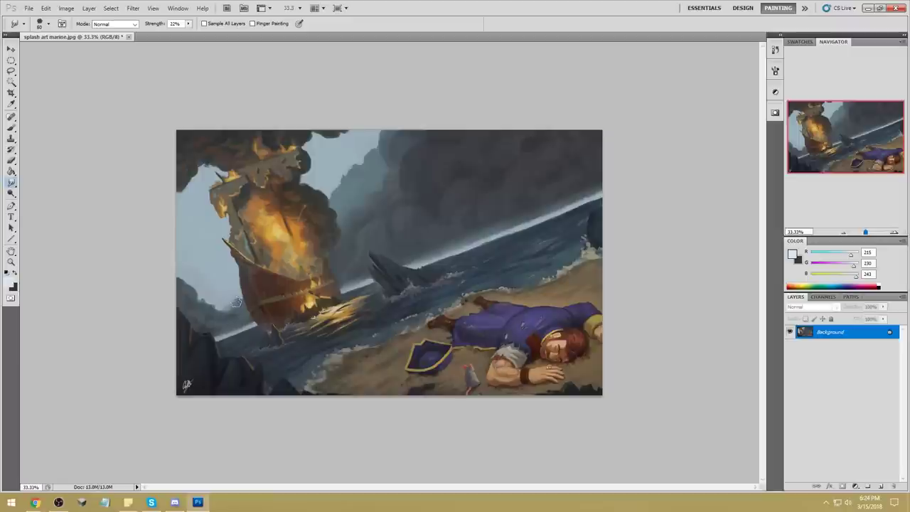
{"action": "left_click_drag", "start_coordinate": [212, 309], "coordinate": [199, 294]}
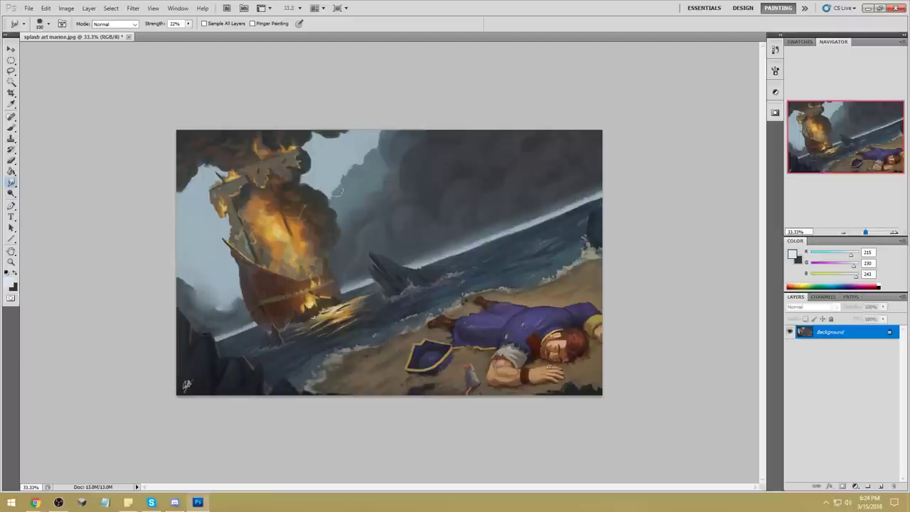
{"action": "left_click_drag", "start_coordinate": [341, 187], "coordinate": [379, 145]}
{"action": "left_click_drag", "start_coordinate": [334, 191], "coordinate": [383, 146]}
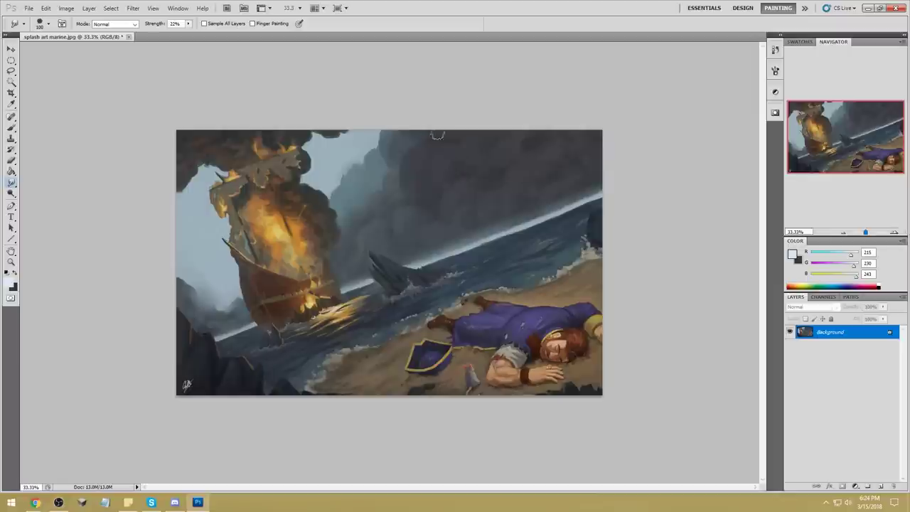
Desaturate the flames and sails of the burning ship with an enlarged Sponge brush at 37% flow.
{"action": "key", "text": "b"}
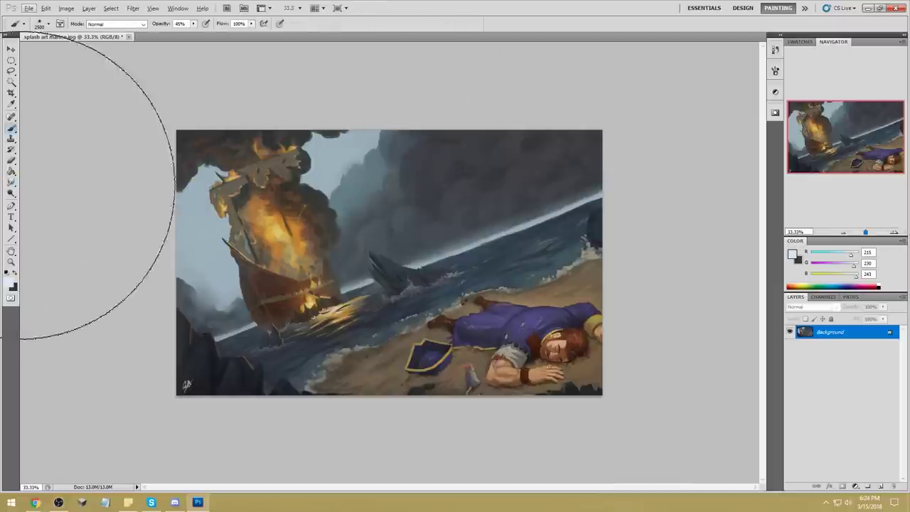
{"action": "right_click", "coordinate": [10, 193]}
{"action": "left_click", "coordinate": [44, 213]}
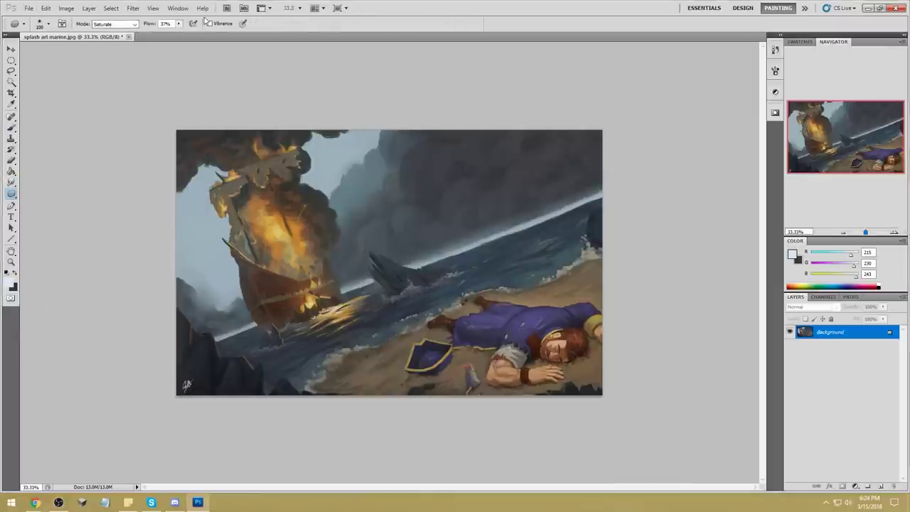
{"action": "key", "text": "bracketright"}
{"action": "key", "text": "bracketright"}
{"action": "key", "text": "bracketright"}
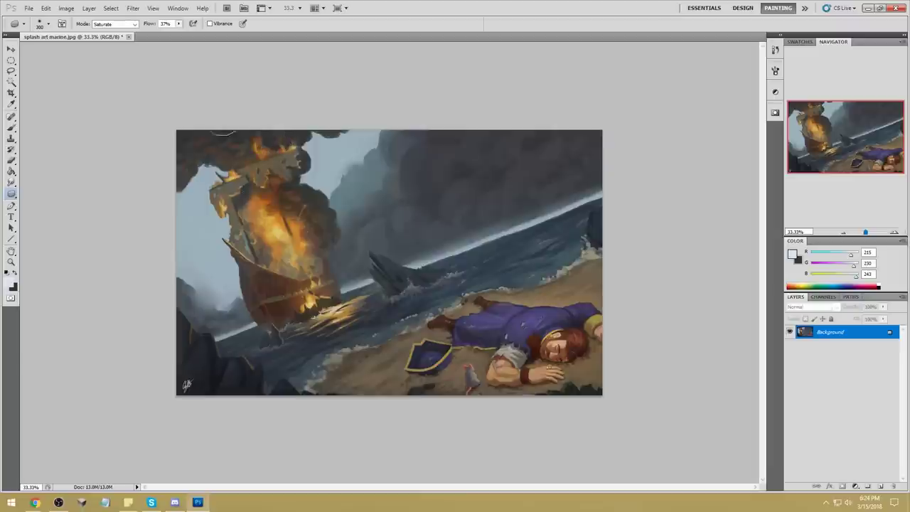
{"action": "left_click", "coordinate": [127, 26]}
{"action": "left_click", "coordinate": [106, 31]}
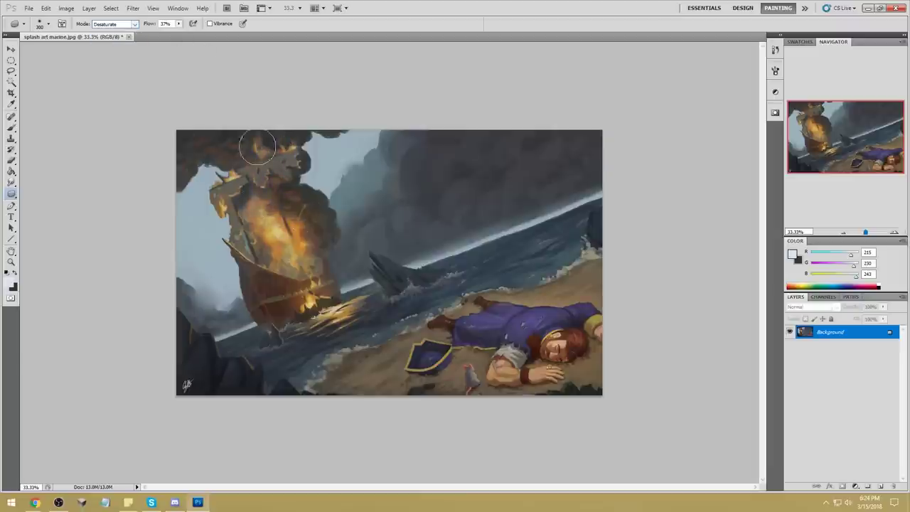
Set the Burn tool to midtones at 29% exposure, try darkening the ship's sails and flames, and undo the last stroke.
{"action": "right_click", "coordinate": [11, 202]}
{"action": "left_click", "coordinate": [39, 191]}
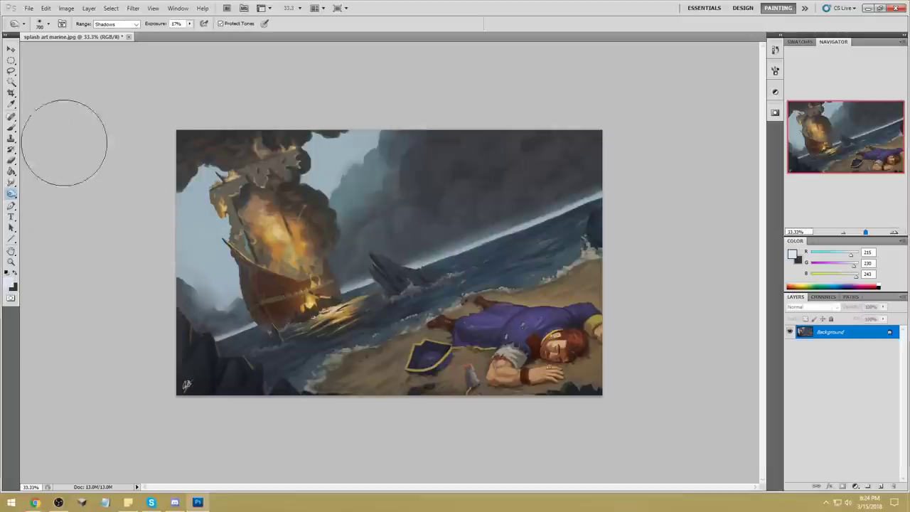
{"action": "left_click", "coordinate": [118, 24]}
{"action": "left_click", "coordinate": [118, 42]}
{"action": "left_click", "coordinate": [189, 24]}
{"action": "left_click_drag", "start_coordinate": [189, 33], "coordinate": [197, 33]}
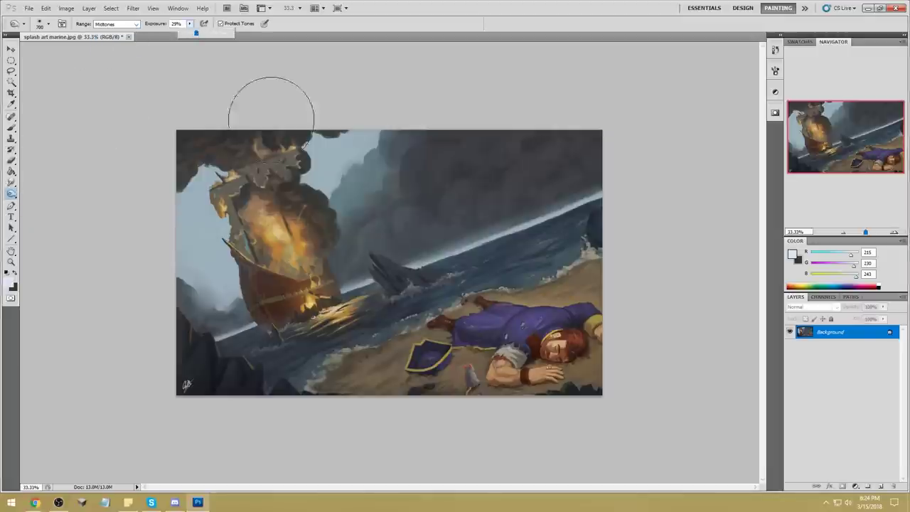
{"action": "left_click", "coordinate": [270, 153]}
{"action": "left_click", "coordinate": [279, 210]}
{"action": "left_click", "coordinate": [287, 238]}
{"action": "key", "text": "ctrl+z"}
Select the pale sky on both sides of the ship, invert the selection, and hide its outline.
{"action": "left_click", "coordinate": [10, 82]}
{"action": "left_click", "coordinate": [204, 210]}
{"action": "left_click", "coordinate": [335, 172], "text": "shift"}
{"action": "key", "text": "m"}
{"action": "right_click", "coordinate": [303, 202]}
{"action": "left_click", "coordinate": [332, 218]}
{"action": "key", "text": "ctrl+h"}
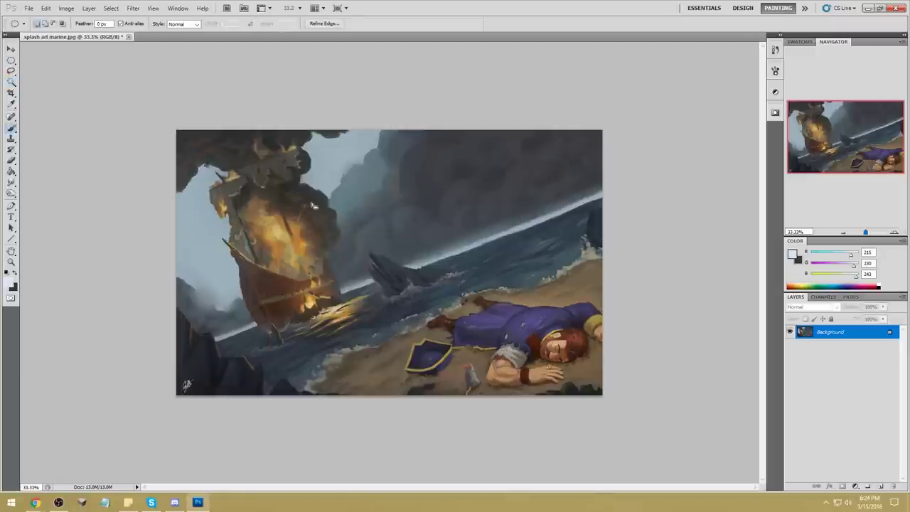
Burn the ship's sails, flames and smoke darker within the selection, and clear the selection.
{"action": "key", "text": "b"}
{"action": "left_click", "coordinate": [34, 199]}
{"action": "left_click", "coordinate": [11, 193]}
{"action": "left_click", "coordinate": [47, 194]}
{"action": "left_click_drag", "start_coordinate": [270, 251], "coordinate": [253, 163]}
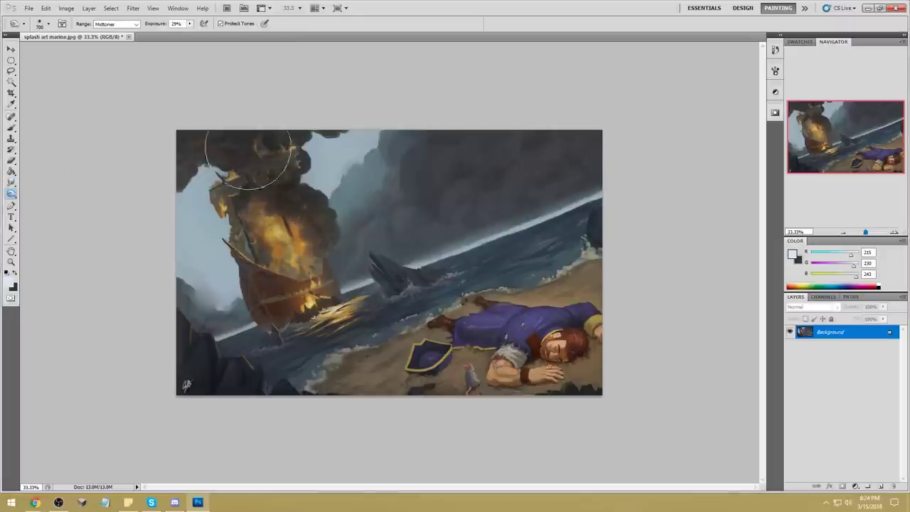
{"action": "key", "text": "ctrl+z"}
{"action": "mouse_move", "coordinate": [295, 240]}
{"action": "left_mouse_down"}
{"action": "mouse_move", "coordinate": [274, 178]}
{"action": "mouse_move", "coordinate": [291, 171]}
{"action": "mouse_move", "coordinate": [257, 190]}
{"action": "mouse_move", "coordinate": [254, 170]}
{"action": "left_mouse_up"}
{"action": "key", "text": "ctrl+z"}
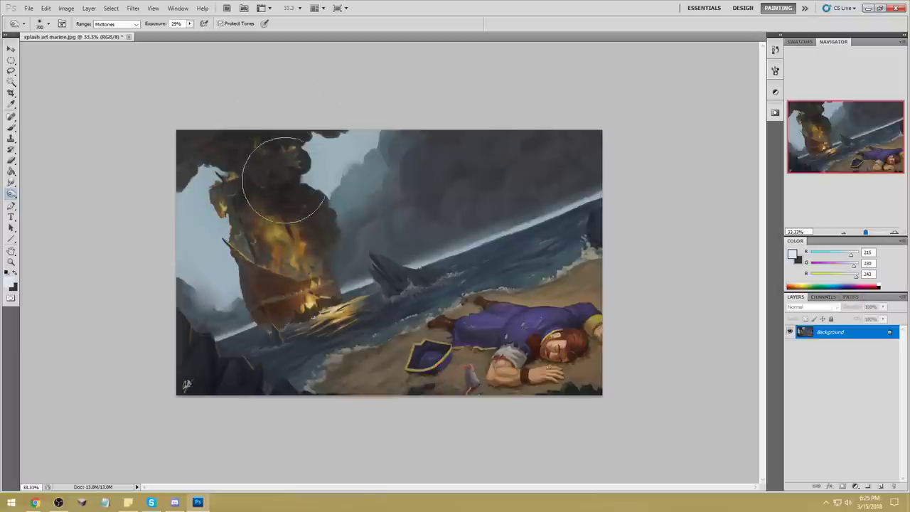
{"action": "key", "text": "m"}
{"action": "right_click", "coordinate": [333, 196]}
{"action": "left_click", "coordinate": [353, 204]}
Paint a pale haze over the burning ship on a new layer, using the sampled sky color at 29% brush opacity.
{"action": "key", "text": "b"}
{"action": "left_click", "coordinate": [330, 148], "text": "alt"}
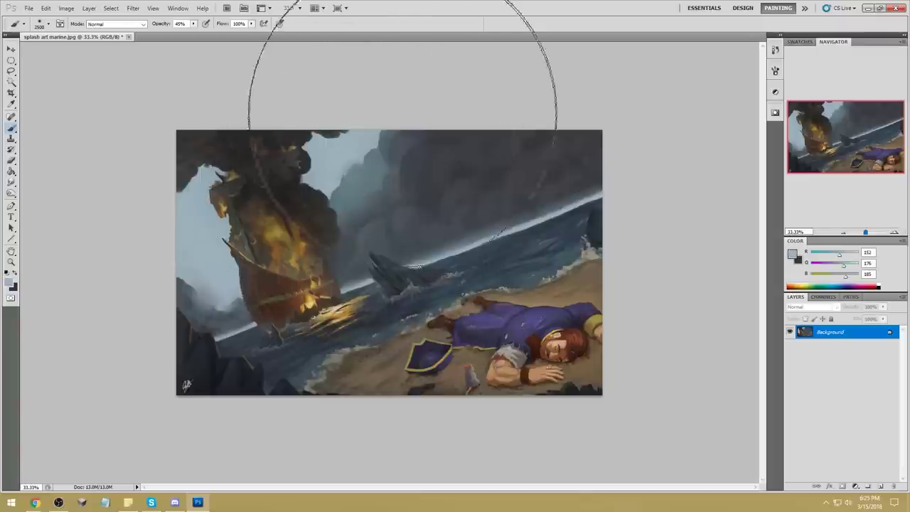
{"action": "left_click", "coordinate": [881, 487]}
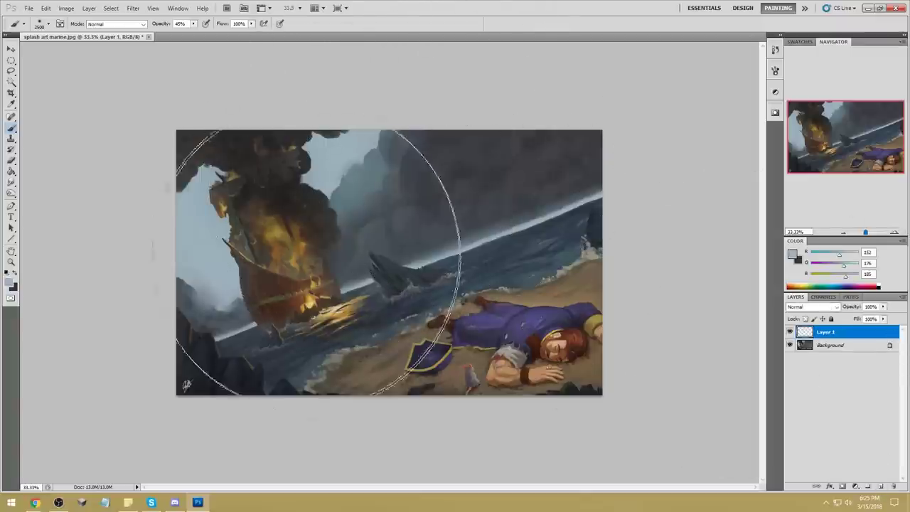
{"action": "left_click", "coordinate": [194, 23]}
{"action": "left_click_drag", "start_coordinate": [193, 33], "coordinate": [187, 33]}
{"action": "mouse_move", "coordinate": [298, 248]}
{"action": "left_mouse_down"}
{"action": "mouse_move", "coordinate": [242, 287]}
{"action": "mouse_move", "coordinate": [248, 160]}
{"action": "left_mouse_up"}
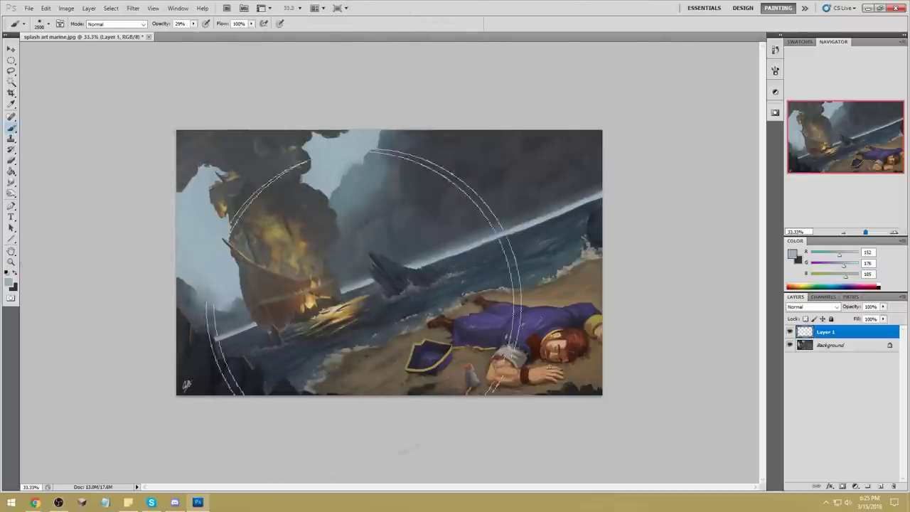
Paint more haze over the burning ship in the sampled grey-blue cloud color, and compare the picture with the haze layer hidden and shown.
{"action": "left_click", "coordinate": [466, 241], "text": "alt"}
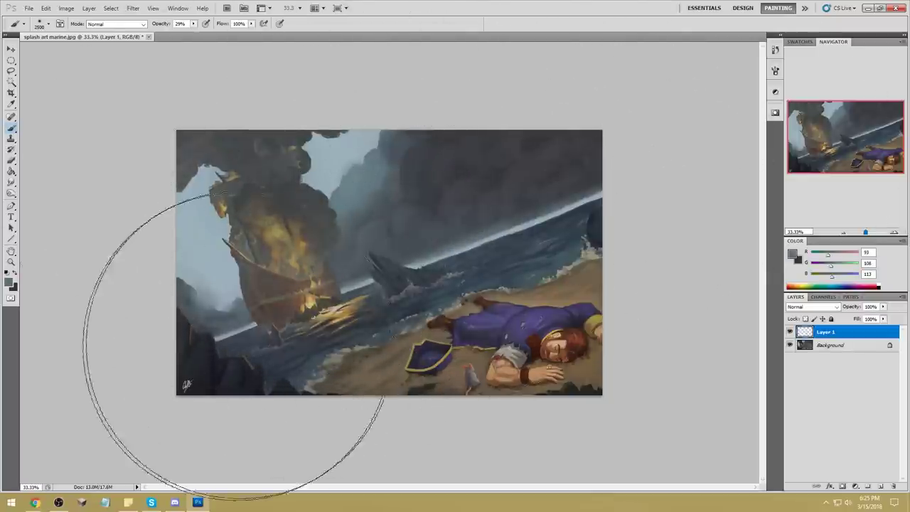
{"action": "left_click", "coordinate": [332, 291]}
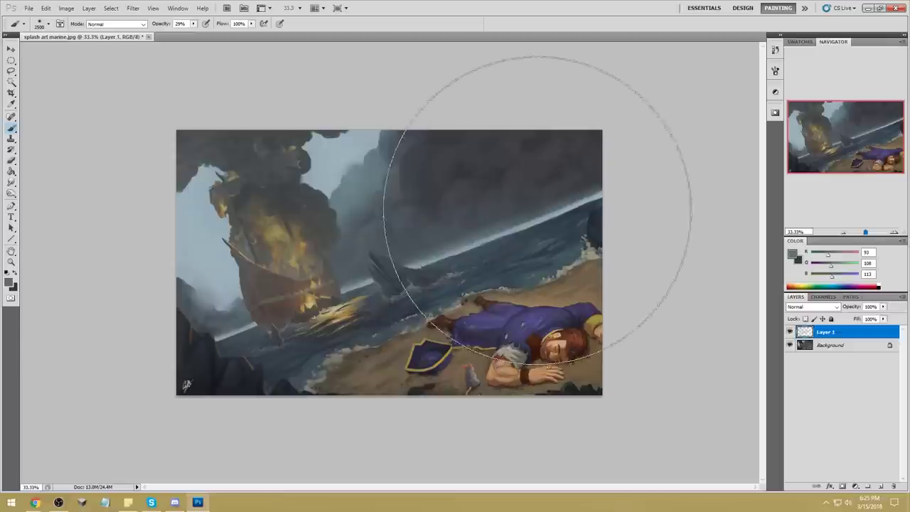
{"action": "left_click", "coordinate": [789, 332]}
{"action": "left_click", "coordinate": [790, 333]}
{"action": "left_click", "coordinate": [790, 333]}
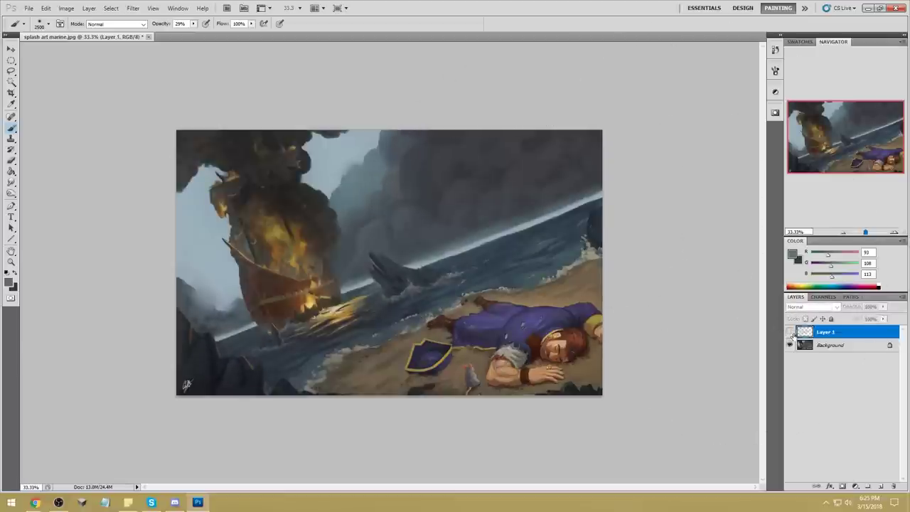
{"action": "left_click", "coordinate": [790, 332]}
{"action": "left_click", "coordinate": [790, 332]}
{"action": "left_click", "coordinate": [790, 332]}
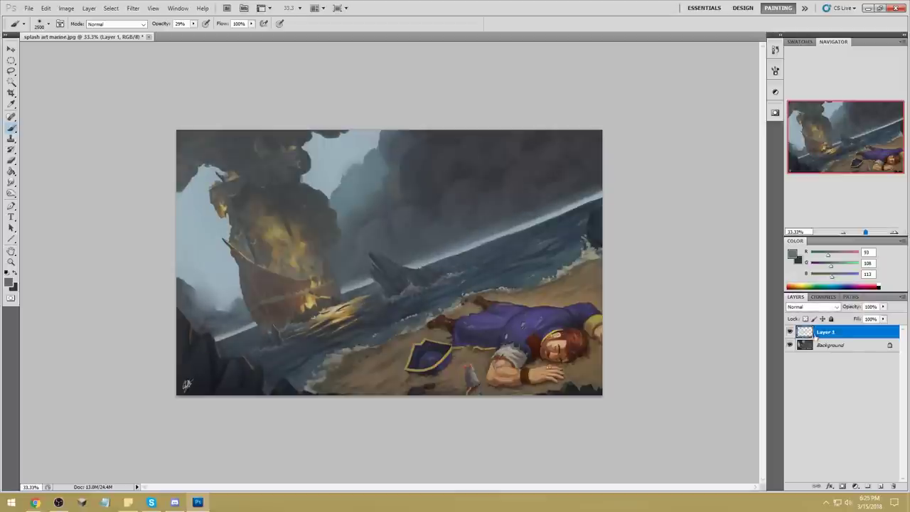
{"action": "left_click", "coordinate": [842, 351]}
{"action": "key", "text": "w"}
{"action": "left_click", "coordinate": [215, 231]}
{"action": "left_click", "coordinate": [337, 157], "text": "shift"}
{"action": "key", "text": "ctrl+d"}
{"action": "key", "text": "b"}
{"action": "left_click", "coordinate": [342, 149], "text": "alt"}
{"action": "left_click", "coordinate": [359, 148], "text": "alt"}
{"action": "left_click", "coordinate": [793, 254]}
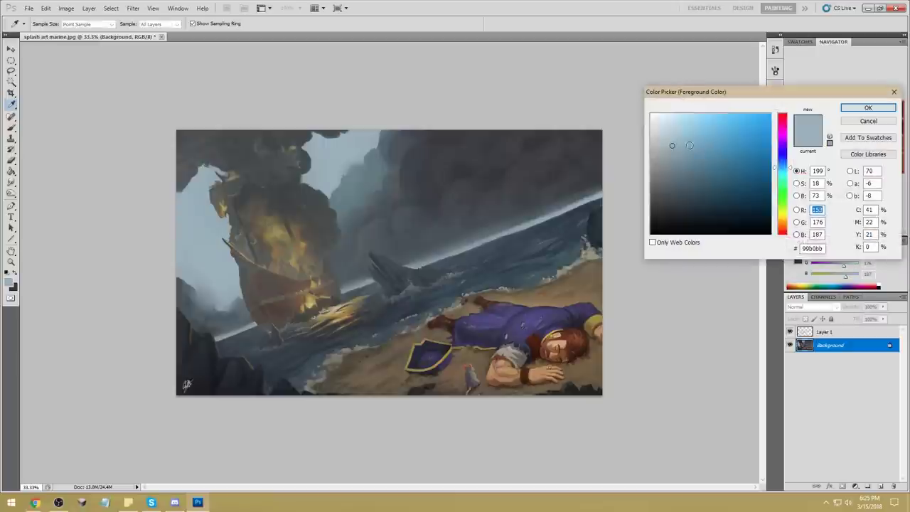
{"action": "left_click", "coordinate": [662, 123]}
{"action": "left_click", "coordinate": [868, 107]}
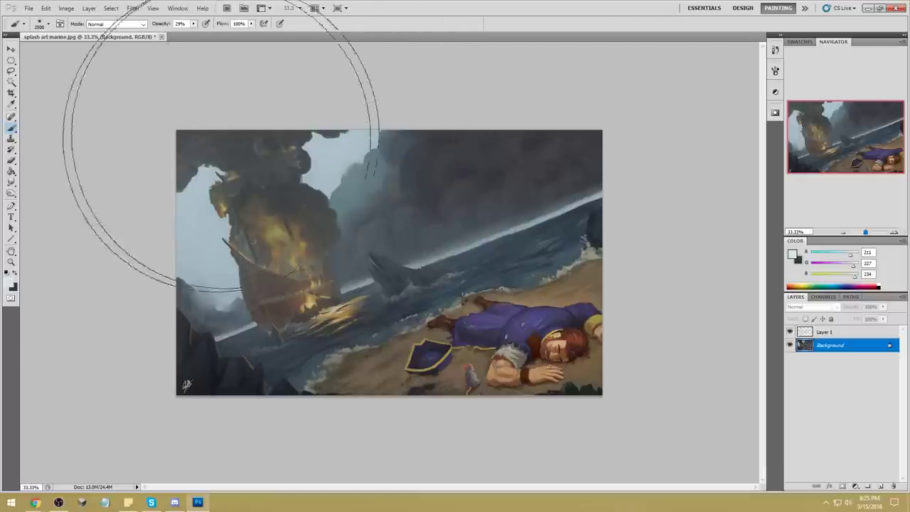
{"action": "key", "text": "m"}
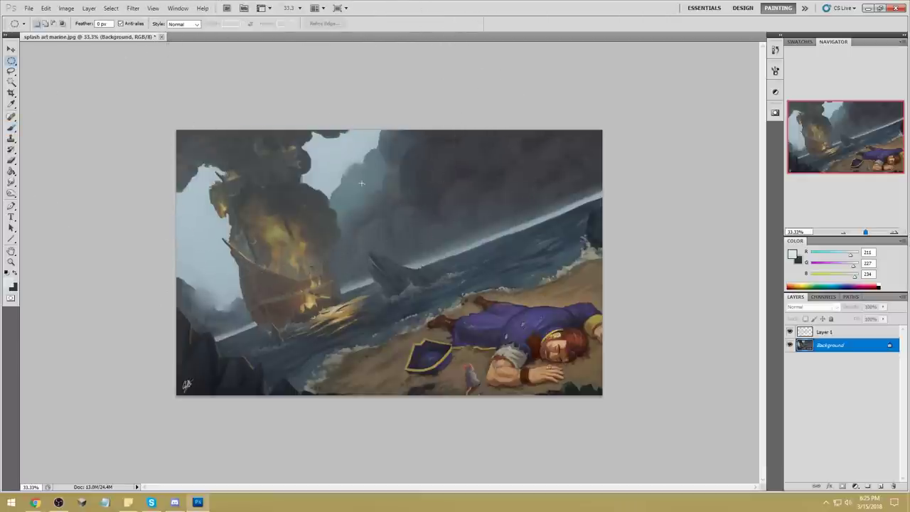
Try different blend modes on the haze layer, Layer 1, and set it to Lighten.
{"action": "left_click", "coordinate": [825, 332]}
{"action": "left_click", "coordinate": [810, 307]}
{"action": "left_click", "coordinate": [818, 93]}
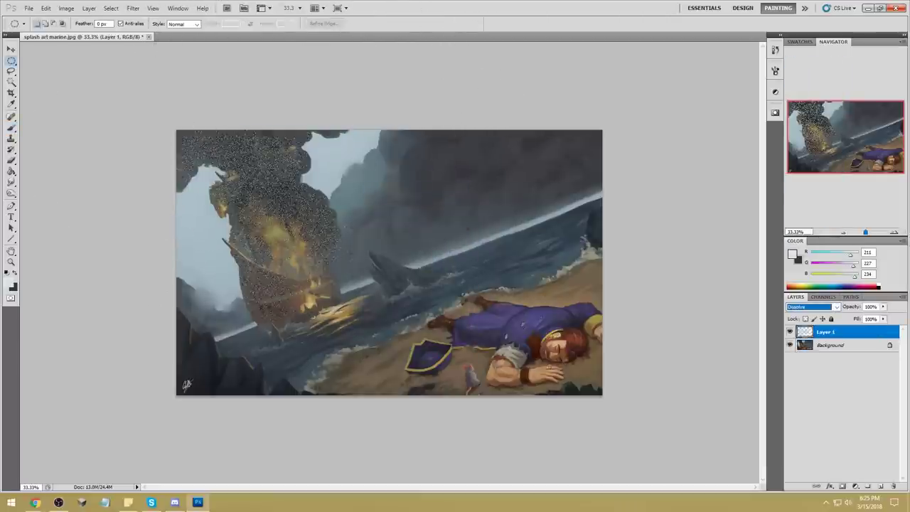
{"action": "key", "text": "Down"}
{"action": "key", "text": "Down"}
{"action": "key", "text": "Down"}
{"action": "key", "text": "Down"}
{"action": "key", "text": "Down"}
{"action": "key", "text": "Up"}
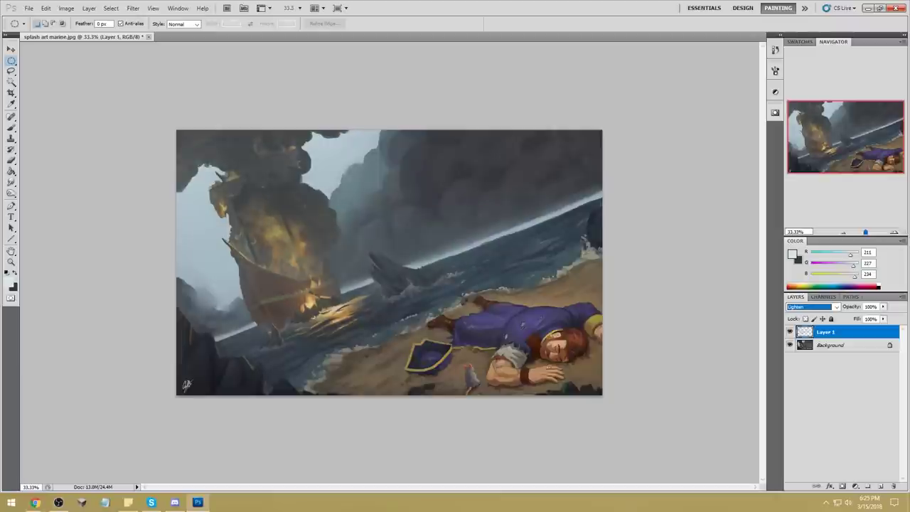
Compare the picture with the haze layer hidden and shown, and merge the layer into the background.
{"action": "left_click", "coordinate": [789, 332]}
{"action": "left_click", "coordinate": [790, 332]}
{"action": "left_click", "coordinate": [790, 332]}
{"action": "left_click", "coordinate": [790, 332]}
{"action": "key", "text": "b"}
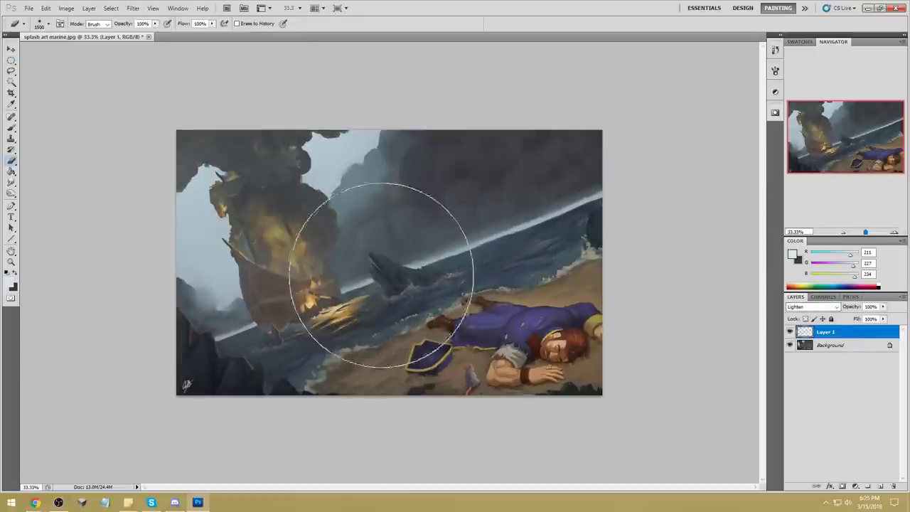
{"action": "right_click", "coordinate": [826, 334]}
{"action": "left_click", "coordinate": [849, 322]}
Tint the beach and the fallen marine with the sampled dark sea blue, using the brush in Color mode at 29% opacity.
{"action": "key", "text": "b"}
{"action": "left_click", "coordinate": [499, 262], "text": "alt"}
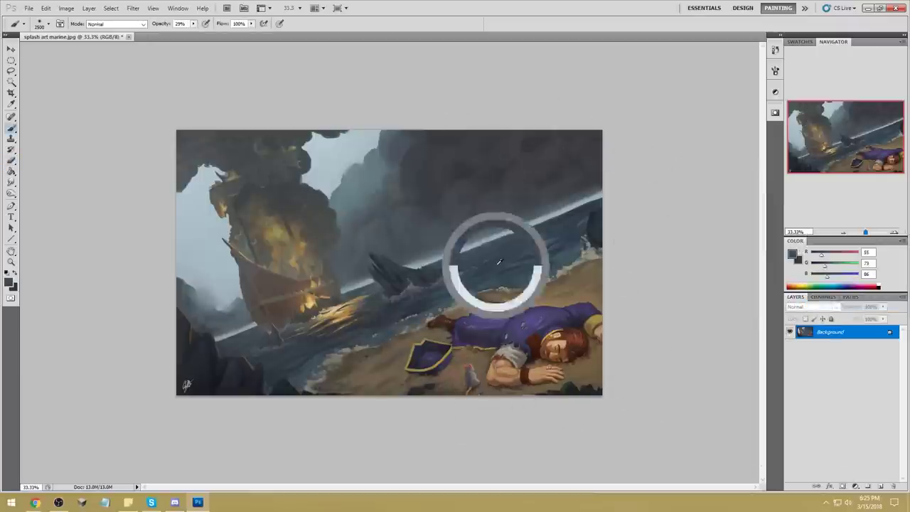
{"action": "left_click", "coordinate": [98, 24]}
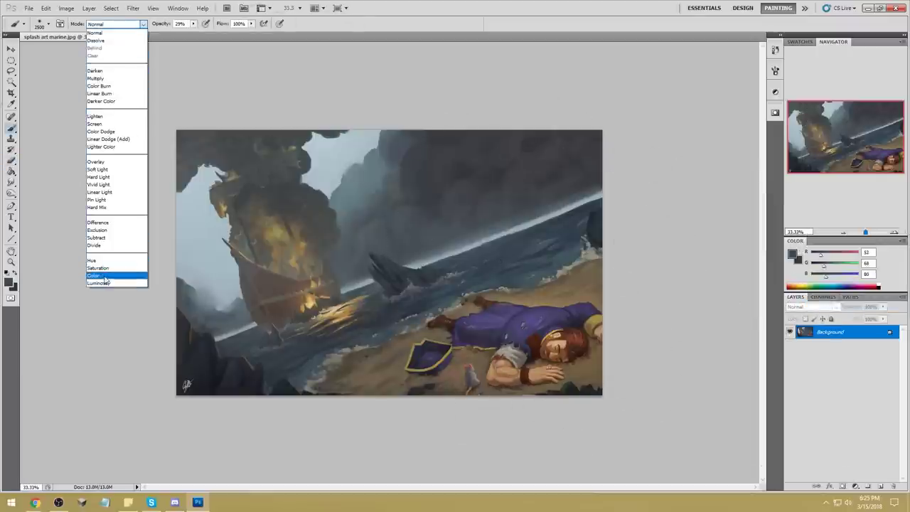
{"action": "left_click", "coordinate": [105, 278]}
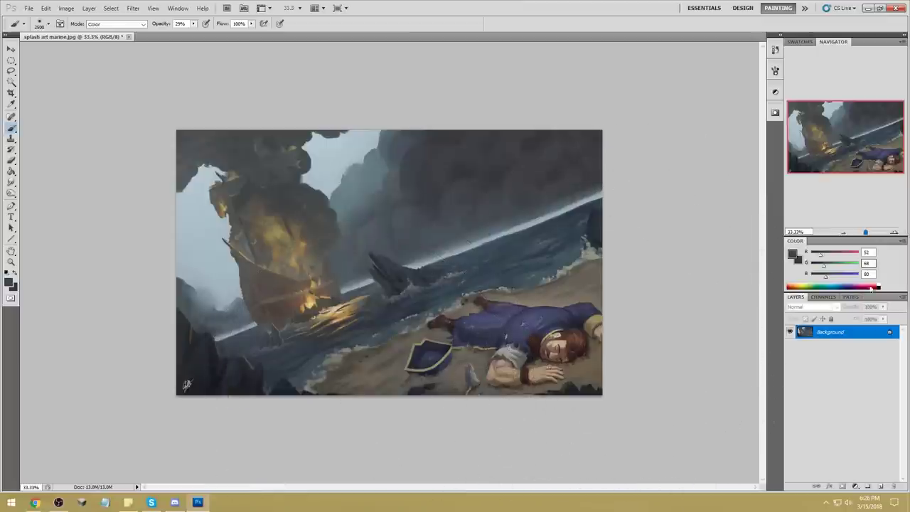
{"action": "left_click", "coordinate": [880, 487]}
{"action": "left_click", "coordinate": [11, 193]}
{"action": "left_click", "coordinate": [46, 201]}
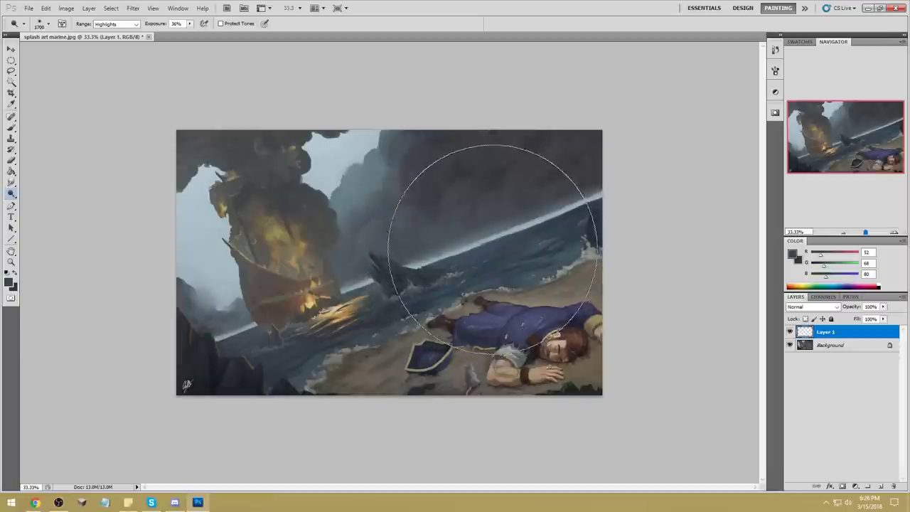
{"action": "key", "text": "bracketleft"}
{"action": "key", "text": "bracketleft"}
{"action": "key", "text": "bracketleft"}
{"action": "key", "text": "bracketleft"}
{"action": "key", "text": "bracketleft"}
{"action": "key", "text": "bracketleft"}
{"action": "key", "text": "bracketleft"}
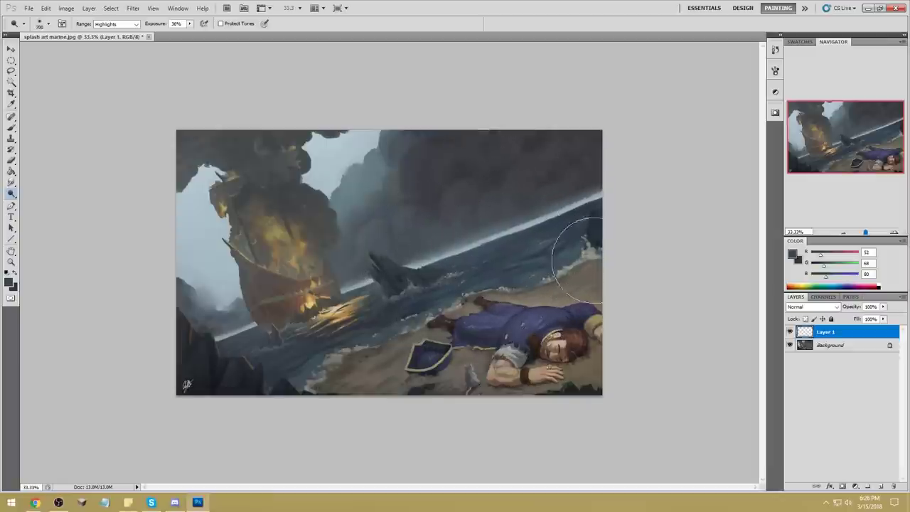
On a new layer, paint a pale haze across the sea with the sampled horizon color and the brush reduced to 800 px.
{"action": "left_click", "coordinate": [881, 486]}
{"action": "key", "text": "b"}
{"action": "left_click", "coordinate": [533, 217], "text": "alt"}
{"action": "key", "text": "bracketleft"}
{"action": "key", "text": "bracketleft"}
{"action": "key", "text": "bracketleft"}
{"action": "key", "text": "bracketleft"}
{"action": "key", "text": "bracketleft"}
{"action": "key", "text": "bracketleft"}
{"action": "key", "text": "bracketleft"}
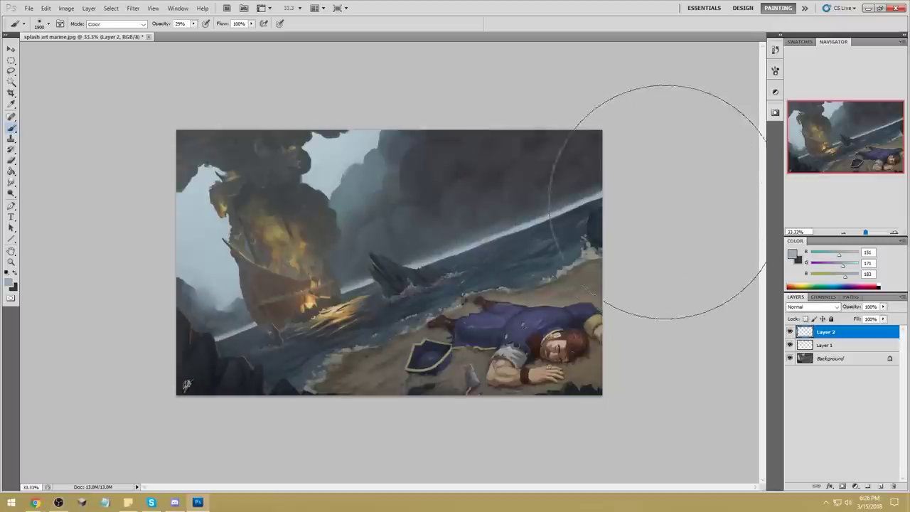
{"action": "key", "text": "bracketleft"}
{"action": "key", "text": "bracketleft"}
{"action": "key", "text": "bracketleft"}
{"action": "key", "text": "bracketleft"}
{"action": "key", "text": "bracketleft"}
{"action": "key", "text": "bracketleft"}
{"action": "key", "text": "bracketleft"}
{"action": "key", "text": "bracketleft"}
{"action": "key", "text": "bracketleft"}
{"action": "key", "text": "bracketleft"}
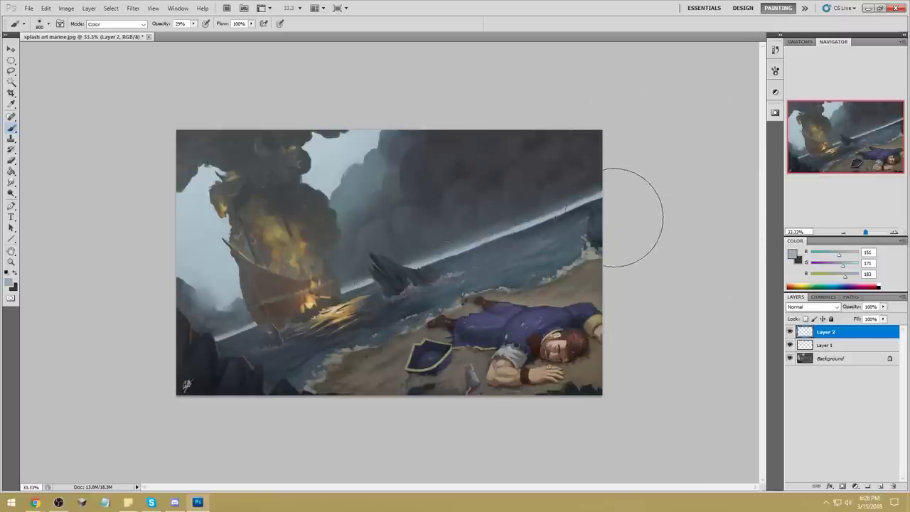
{"action": "key", "text": "e"}
{"action": "key", "text": "b"}
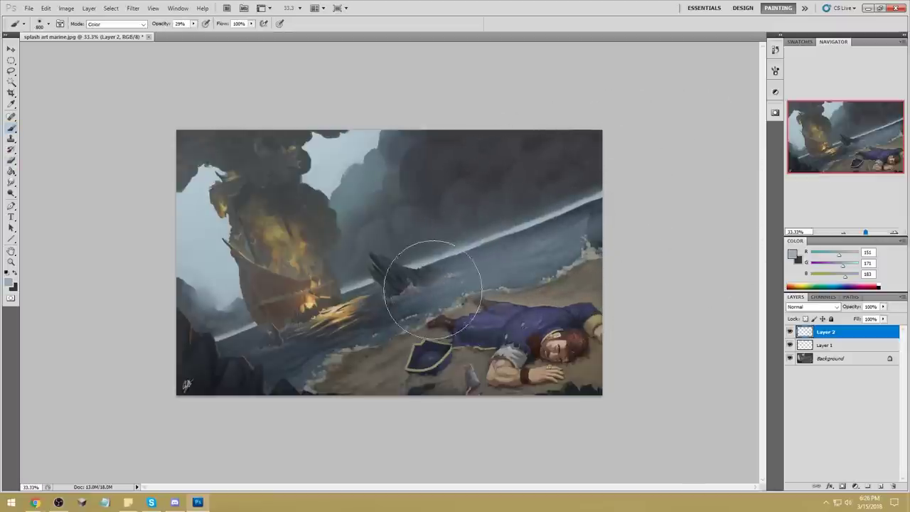
{"action": "mouse_move", "coordinate": [370, 316]}
{"action": "left_mouse_down"}
{"action": "mouse_move", "coordinate": [177, 386]}
{"action": "mouse_move", "coordinate": [346, 328]}
{"action": "left_mouse_up"}
Erase the haze from the dark rocks in the painting's lower-left corner with a textured 175 px eraser.
{"action": "key", "text": "e"}
{"action": "right_click", "coordinate": [222, 317]}
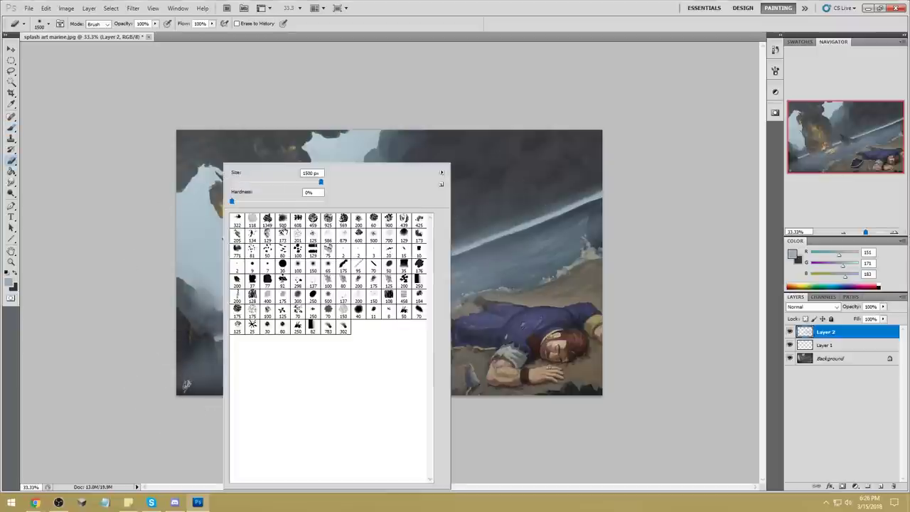
{"action": "double_click", "coordinate": [342, 279]}
{"action": "key", "text": "ctrl+minus"}
{"action": "key", "text": "ctrl+minus"}
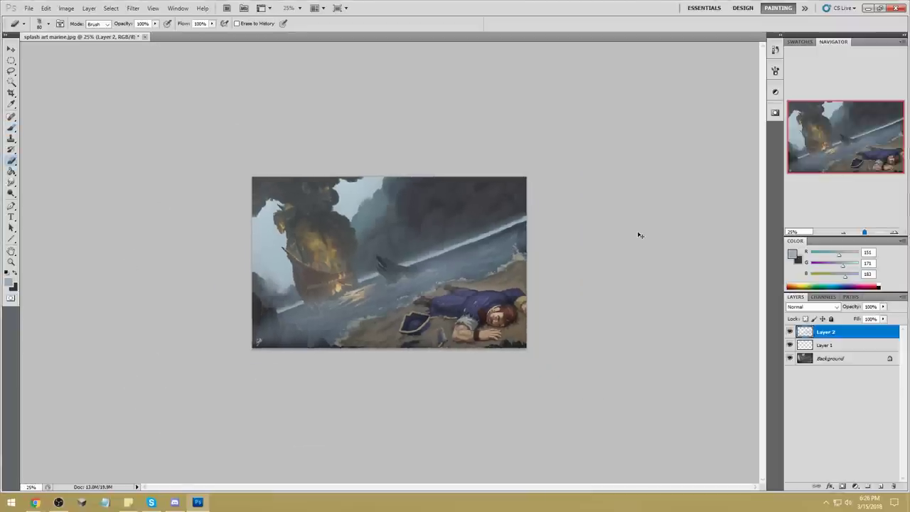
{"action": "key", "text": "bracketright"}
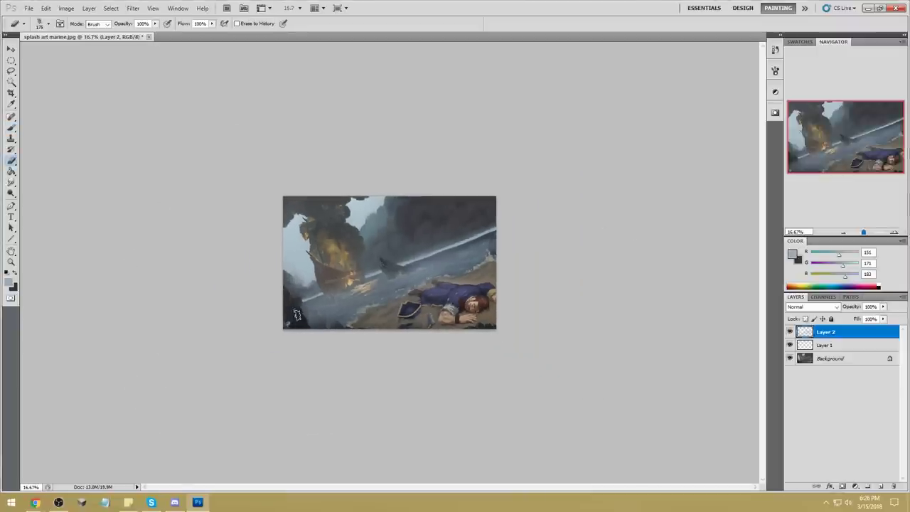
{"action": "left_click_drag", "start_coordinate": [291, 303], "coordinate": [287, 324]}
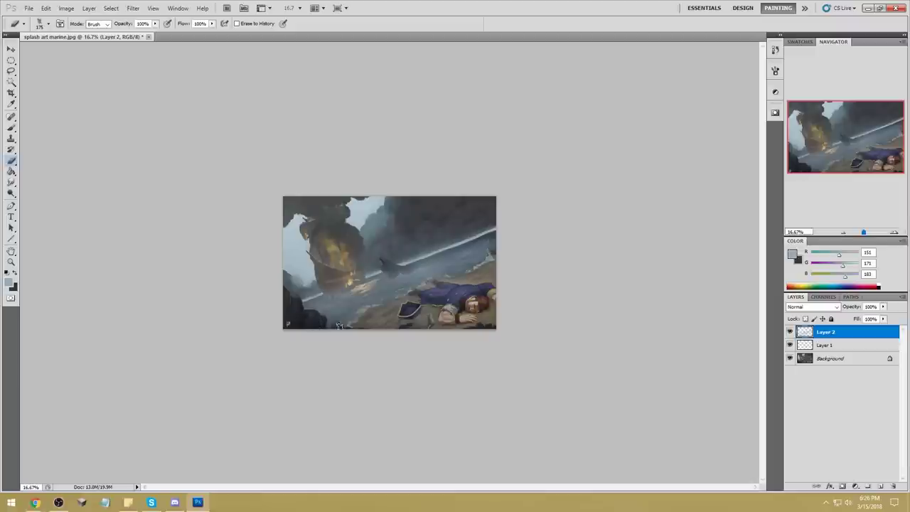
Erase the haze over the rock and shoreline at the painting's right edge, and undo the last unwanted stroke.
{"action": "key", "text": "ctrl+minus"}
{"action": "key", "text": "ctrl+minus"}
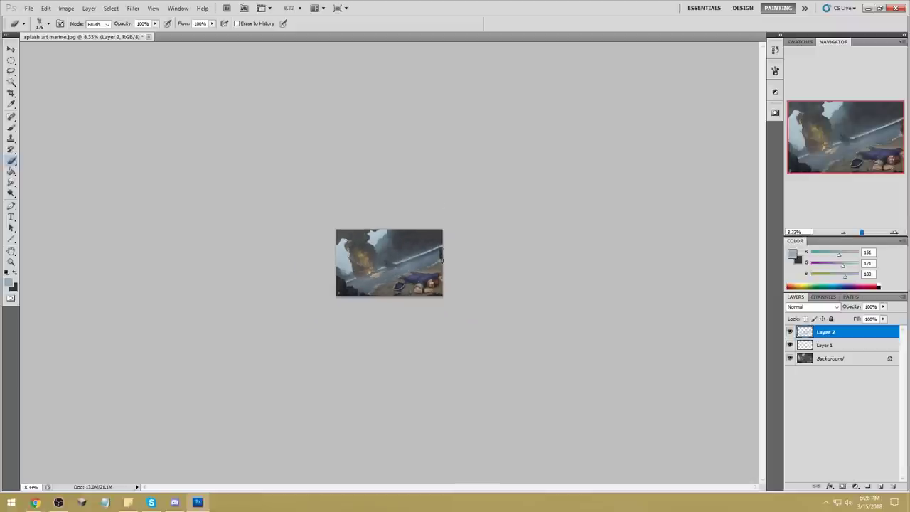
{"action": "mouse_move", "coordinate": [448, 262]}
{"action": "left_mouse_down"}
{"action": "mouse_move", "coordinate": [370, 297]}
{"action": "mouse_move", "coordinate": [476, 249]}
{"action": "mouse_move", "coordinate": [448, 260]}
{"action": "left_mouse_up"}
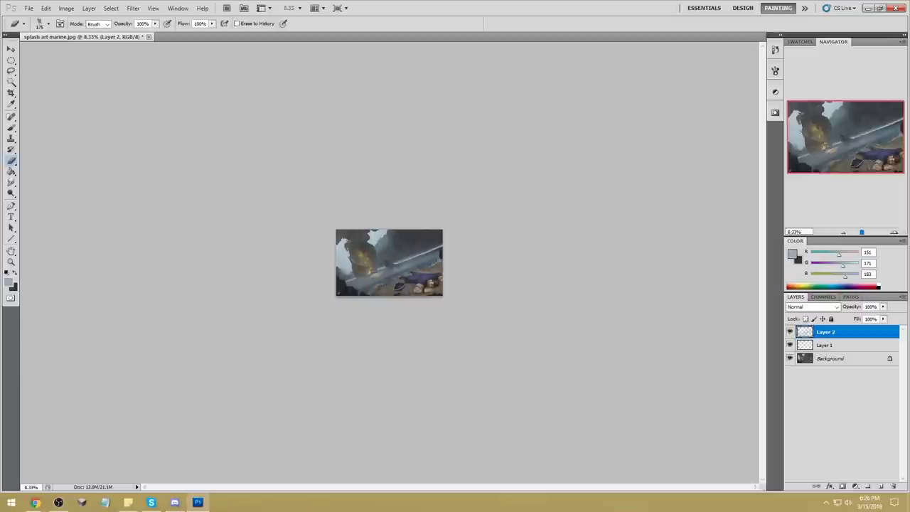
{"action": "key", "text": "ctrl+alt+z"}
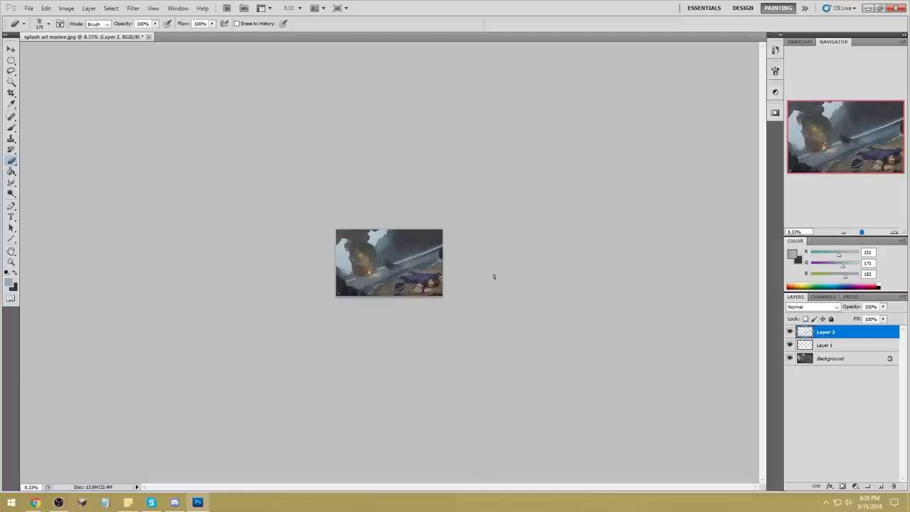
{"action": "key", "text": "ctrl+plus"}
{"action": "key", "text": "ctrl+plus"}
{"action": "key", "text": "ctrl+plus"}
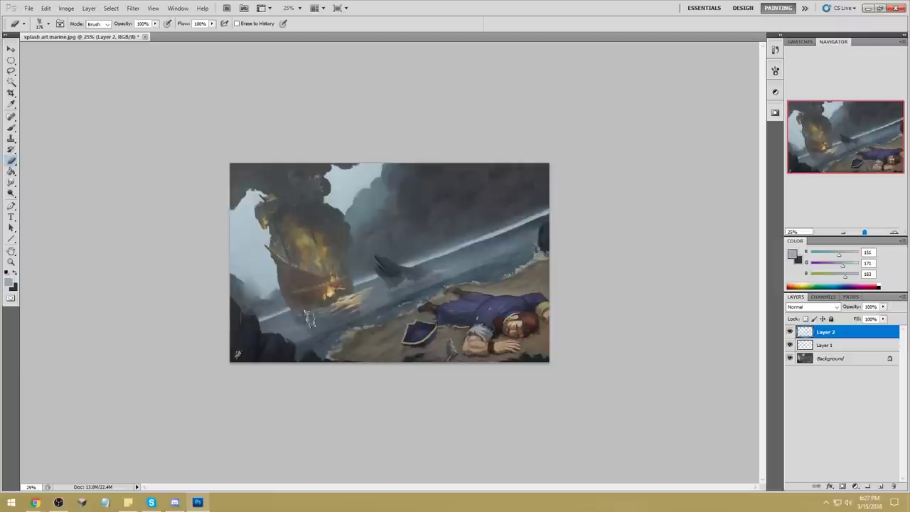
Soften the haze over the water with the Smudge tool at 22% strength and erase leftover patches along the waves.
{"action": "left_click", "coordinate": [12, 182]}
{"action": "left_click", "coordinate": [45, 200]}
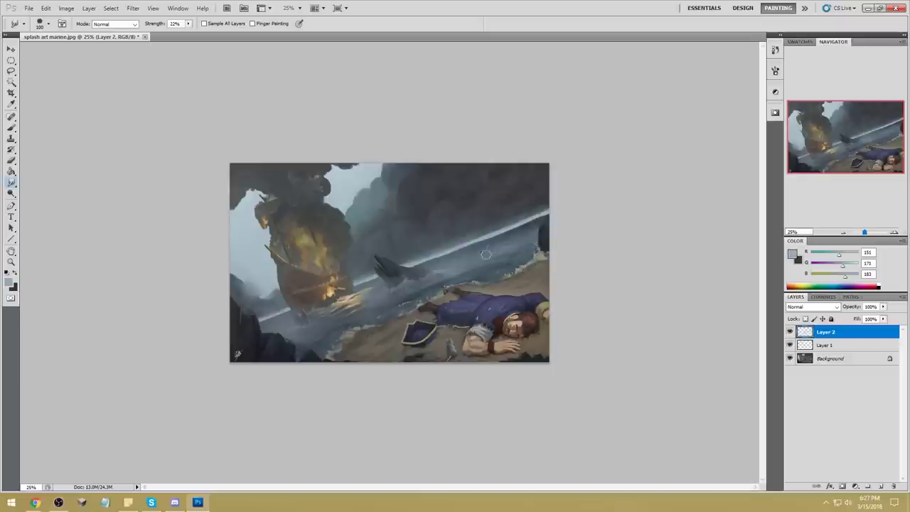
{"action": "key", "text": "b"}
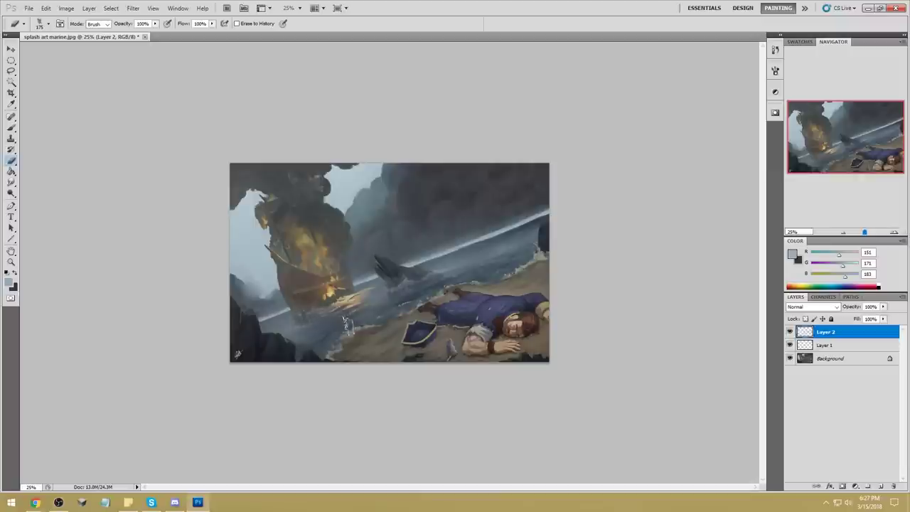
{"action": "left_click", "coordinate": [13, 182]}
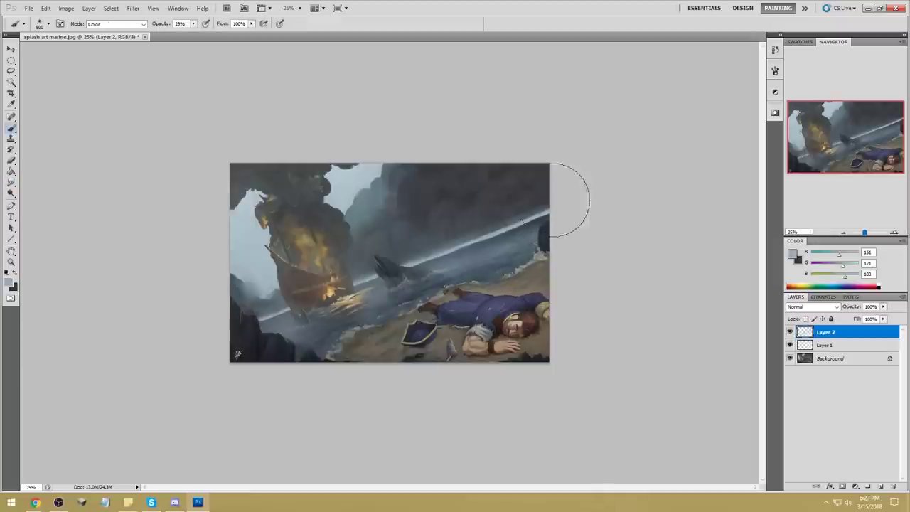
{"action": "key", "text": "l"}
{"action": "left_click_drag", "start_coordinate": [501, 288], "coordinate": [540, 269]}
{"action": "left_click", "coordinate": [10, 83]}
{"action": "left_click", "coordinate": [396, 355]}
Merge the haze layers into the background and clear the selection.
{"action": "right_click", "coordinate": [839, 345]}
{"action": "left_click", "coordinate": [856, 327]}
{"action": "right_click", "coordinate": [853, 345]}
{"action": "left_click", "coordinate": [825, 342]}
{"action": "key", "text": "ctrl+d"}
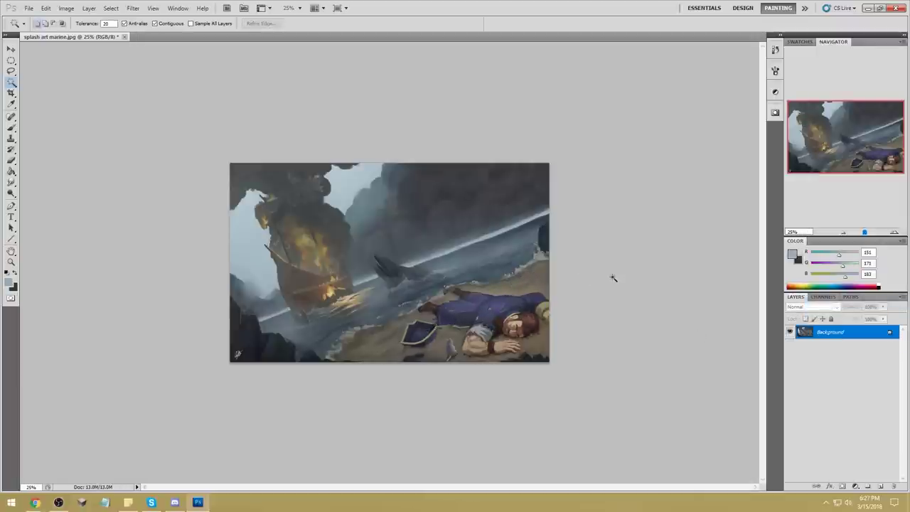
Select the beach sand around the fallen character with the Magic Wand at tolerance 20 and refine the selection with the Lasso.
{"action": "left_click_drag", "start_coordinate": [533, 296], "coordinate": [537, 291]}
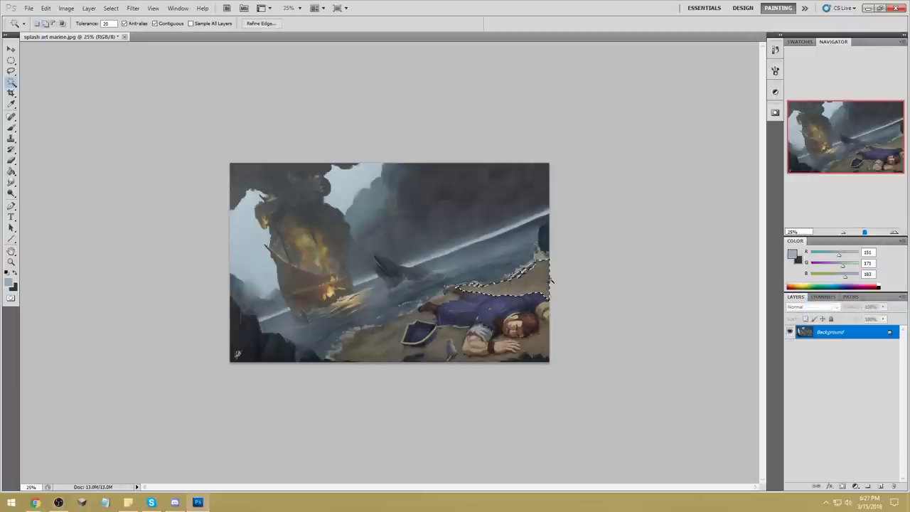
{"action": "left_click_drag", "start_coordinate": [542, 331], "coordinate": [554, 357]}
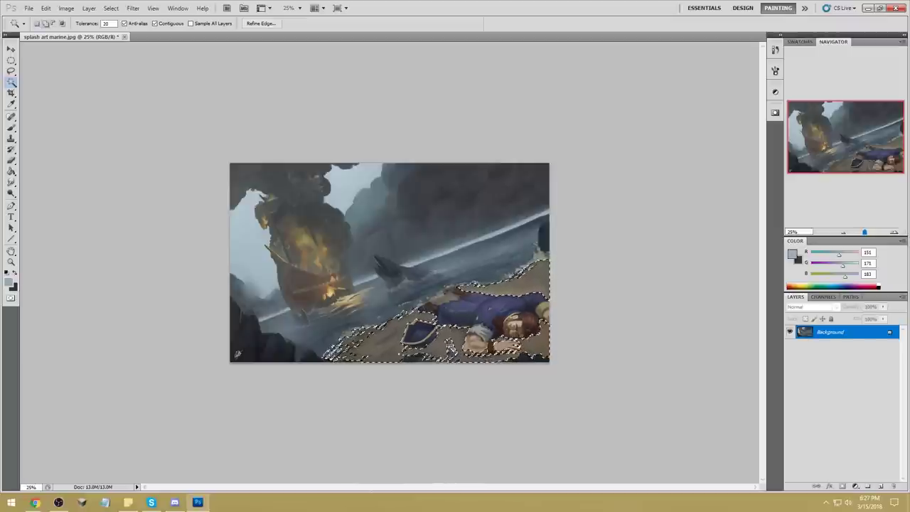
{"action": "key", "text": "l"}
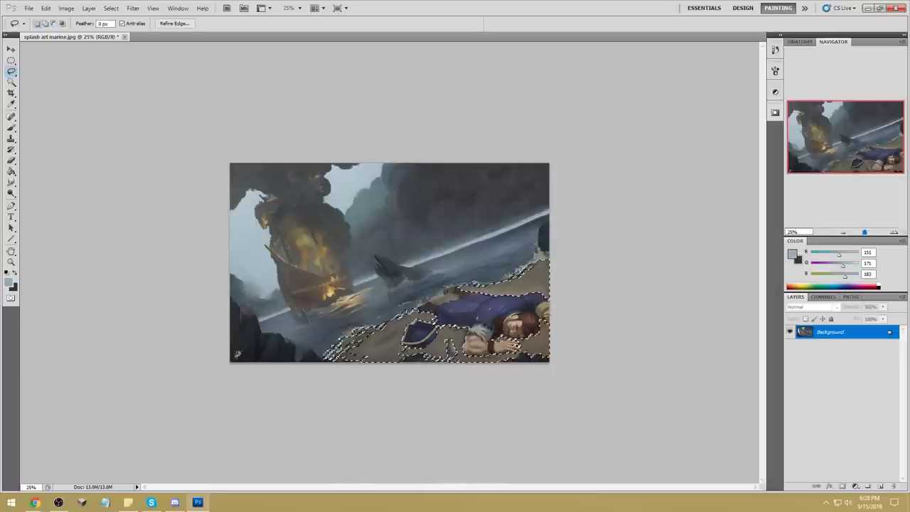
{"action": "left_click", "coordinate": [11, 83]}
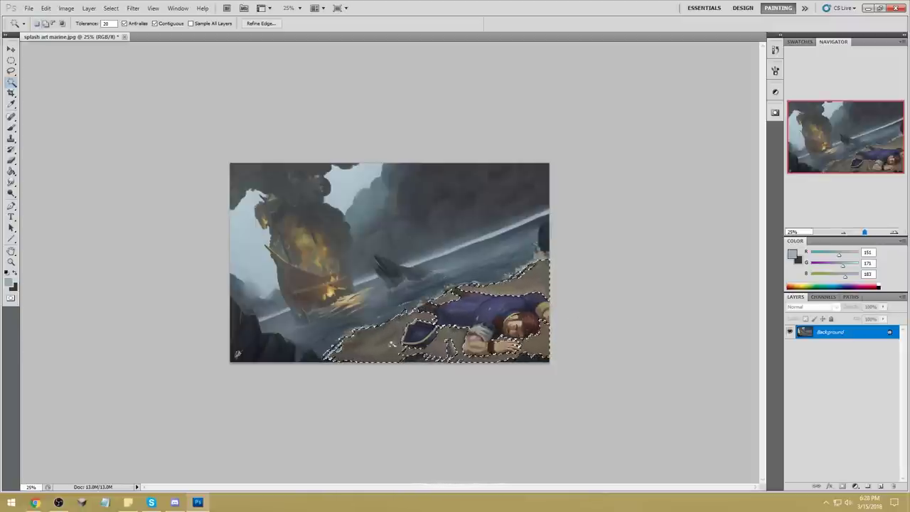
{"action": "left_click", "coordinate": [538, 357], "text": "shift"}
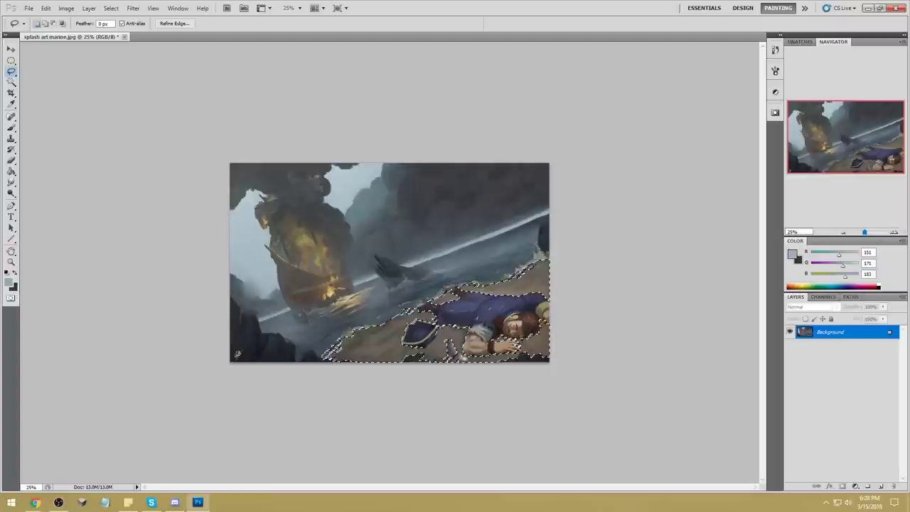
{"action": "key", "text": "ctrl+d"}
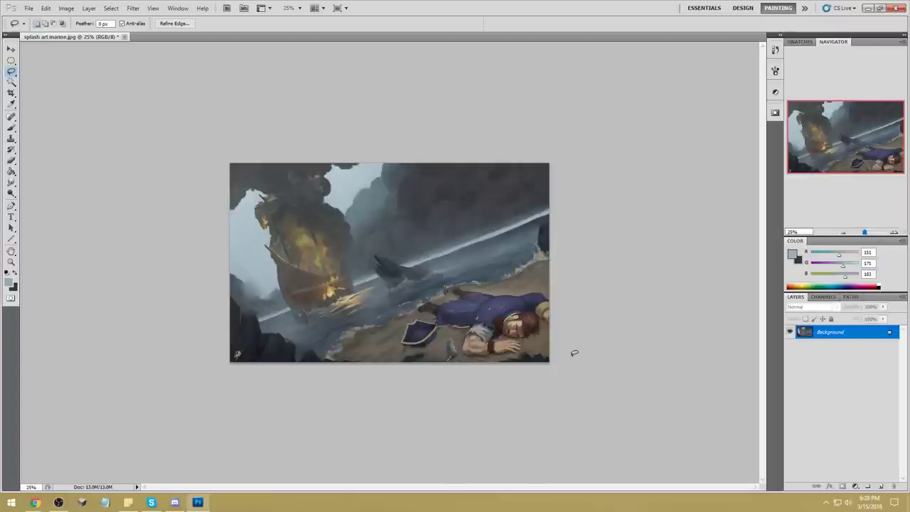
Lighten the selected beach sand with Hue/Saturation, setting Lightness to +19.
{"action": "key", "text": "ctrl+u"}
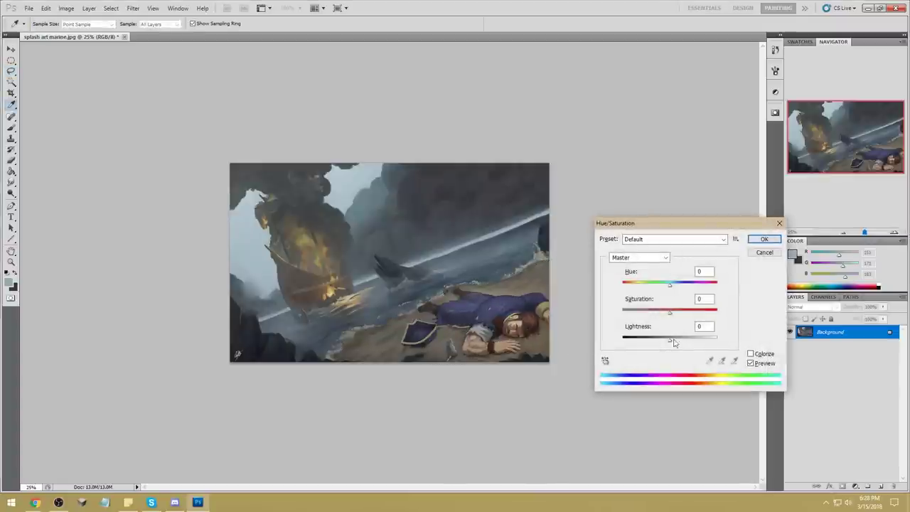
{"action": "left_click_drag", "start_coordinate": [670, 345], "coordinate": [680, 344]}
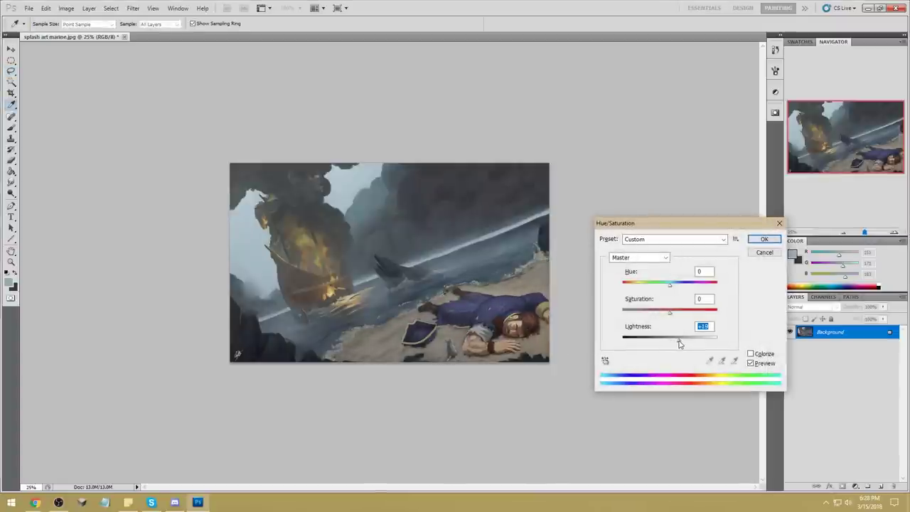
{"action": "left_click", "coordinate": [764, 239]}
Return the background to the history state before the lightening and paste the lightened sand in place on a new layer.
{"action": "key", "text": "m"}
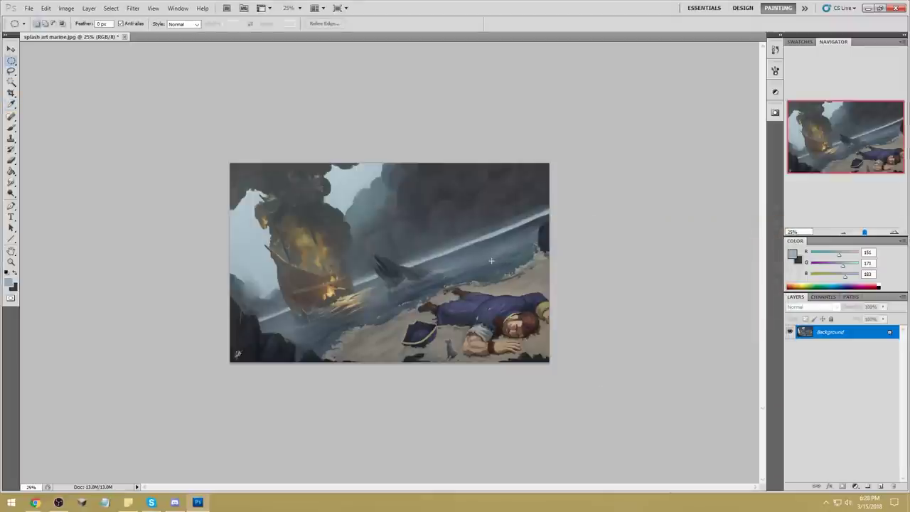
{"action": "right_click", "coordinate": [498, 261]}
{"action": "left_click", "coordinate": [628, 256]}
{"action": "left_click", "coordinate": [775, 50]}
{"action": "left_click", "coordinate": [702, 393]}
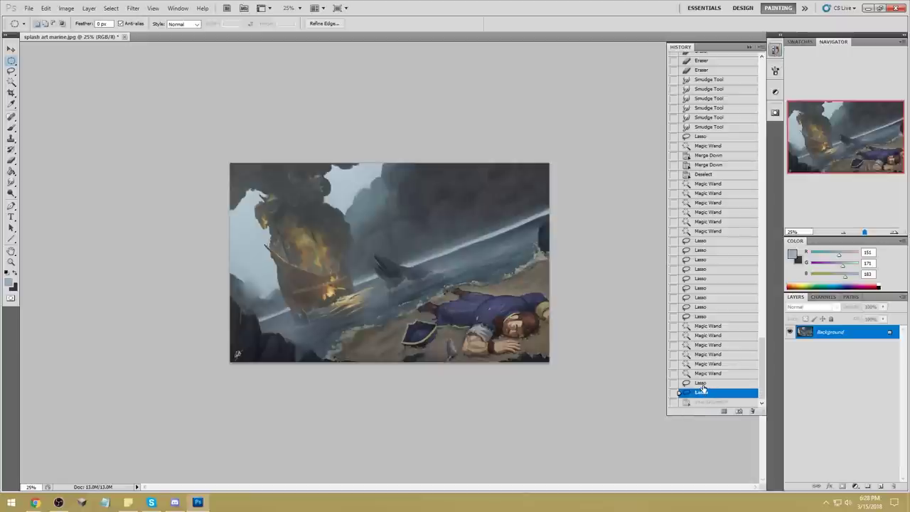
{"action": "key", "text": "ctrl+shift+v"}
Blend the lightened sand into the shoreline with the Eraser and merge its layer down into the background.
{"action": "key", "text": "e"}
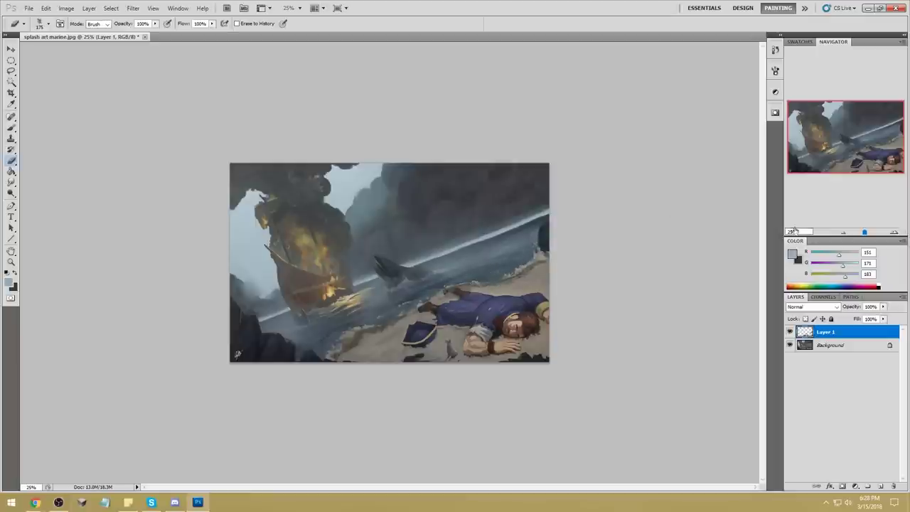
{"action": "right_click", "coordinate": [848, 334]}
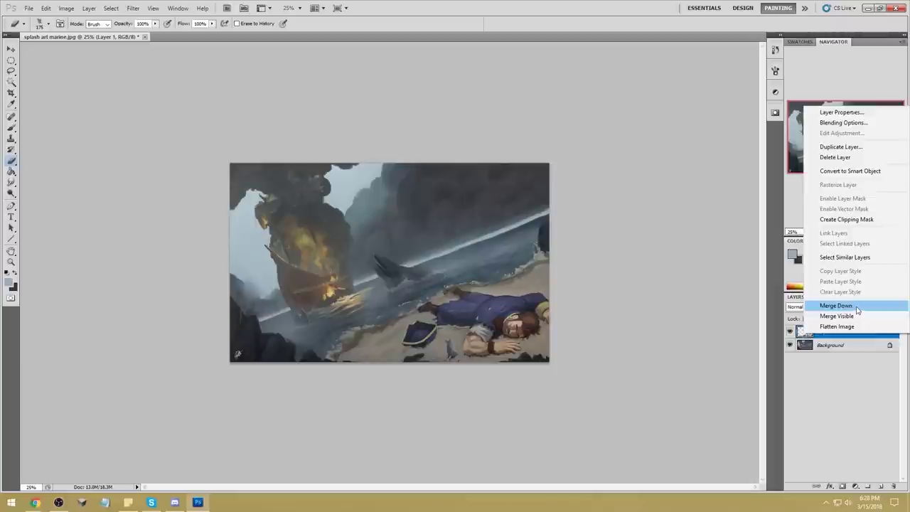
{"action": "left_click", "coordinate": [837, 305]}
{"action": "left_click_drag", "start_coordinate": [7, 183], "coordinate": [36, 198]}
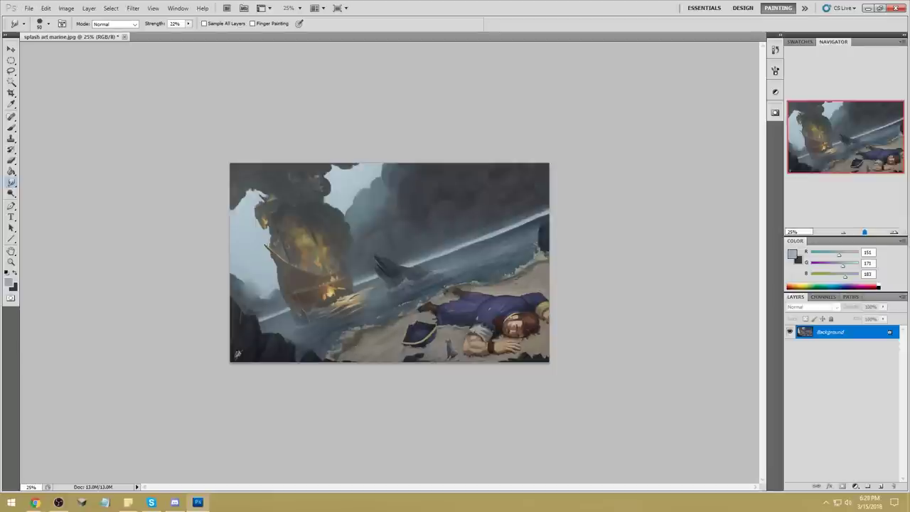
{"action": "right_click", "coordinate": [11, 194]}
{"action": "left_click", "coordinate": [44, 193]}
Add a new layer and set the foreground color to light teal, 78cfd7.
{"action": "left_click", "coordinate": [880, 486]}
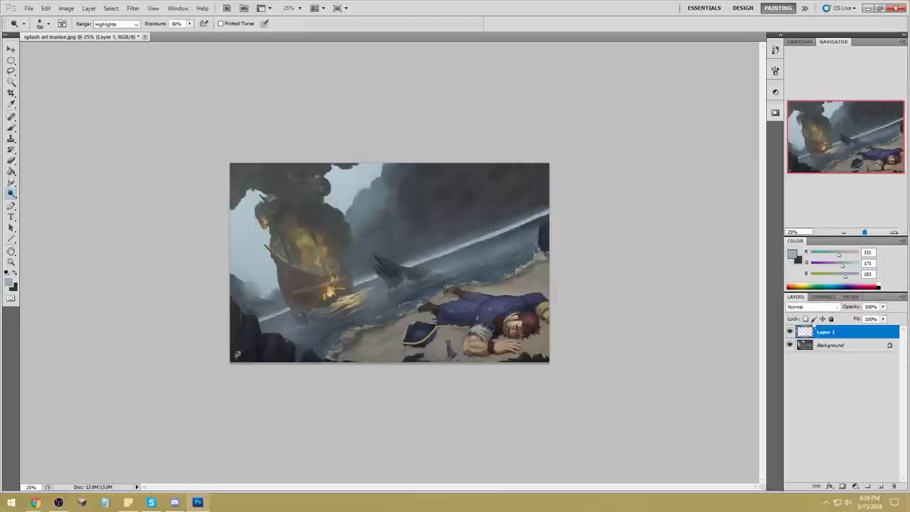
{"action": "left_click", "coordinate": [792, 255]}
{"action": "left_click", "coordinate": [682, 189]}
{"action": "left_click", "coordinate": [783, 170]}
{"action": "left_click_drag", "start_coordinate": [703, 170], "coordinate": [697, 155]}
{"action": "left_click_drag", "start_coordinate": [789, 178], "coordinate": [791, 181]}
{"action": "left_click_drag", "start_coordinate": [714, 150], "coordinate": [704, 132]}
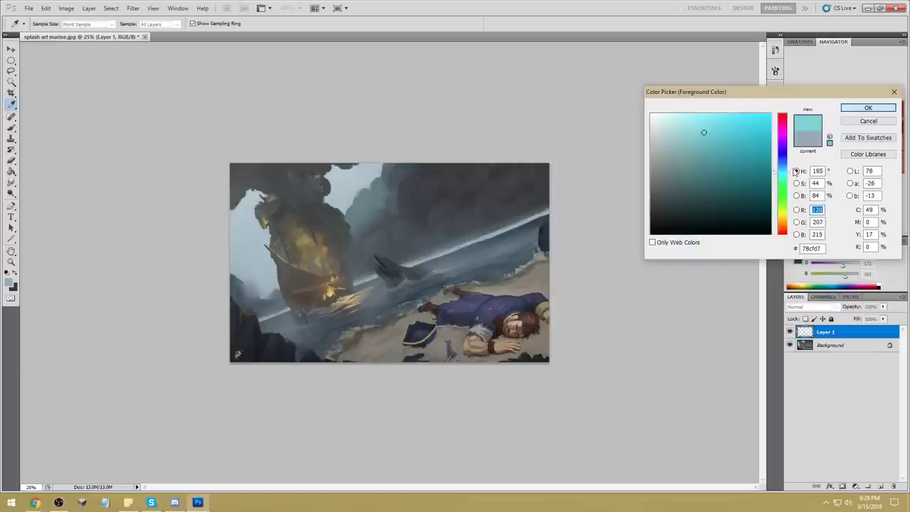
{"action": "left_click", "coordinate": [868, 107]}
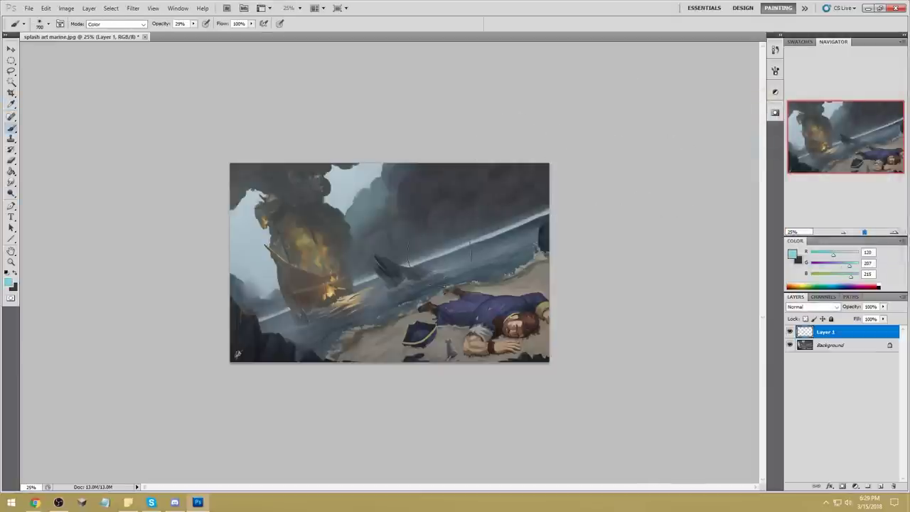
Tint the shallow water along the beach teal with a large Color-mode brush at 29% opacity and merge the layer down.
{"action": "key", "text": "bracketright"}
{"action": "key", "text": "bracketright"}
{"action": "left_click_drag", "start_coordinate": [526, 256], "coordinate": [490, 271]}
{"action": "left_click_drag", "start_coordinate": [433, 290], "coordinate": [320, 347]}
{"action": "key", "text": "bracketright"}
{"action": "key", "text": "bracketright"}
{"action": "key", "text": "bracketright"}
{"action": "key", "text": "bracketright"}
{"action": "key", "text": "bracketright"}
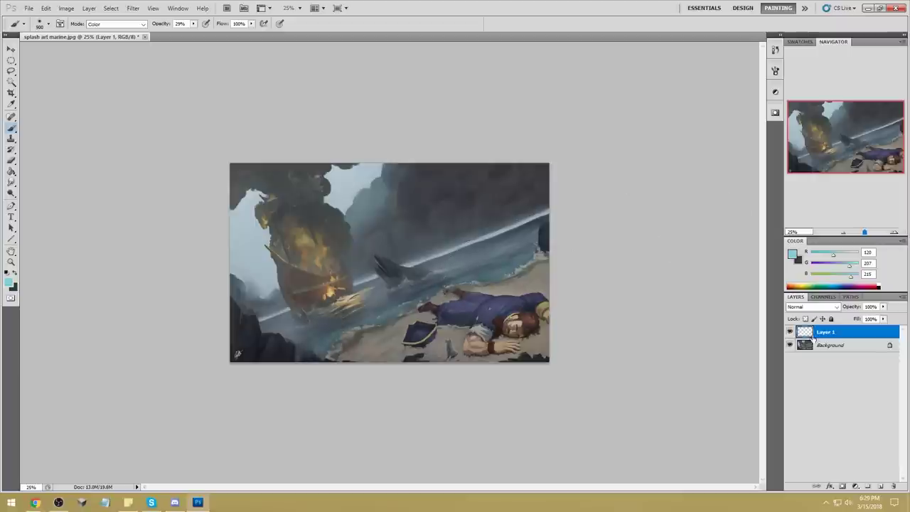
{"action": "right_click", "coordinate": [838, 335]}
{"action": "left_click", "coordinate": [828, 304]}
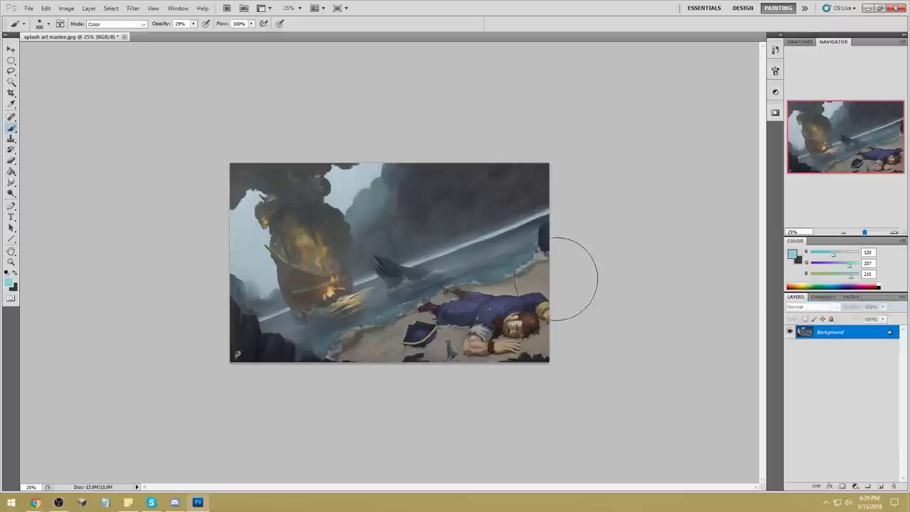
{"action": "left_click", "coordinate": [480, 214], "text": "alt"}
{"action": "key", "text": "bracketleft"}
{"action": "key", "text": "bracketleft"}
{"action": "key", "text": "bracketleft"}
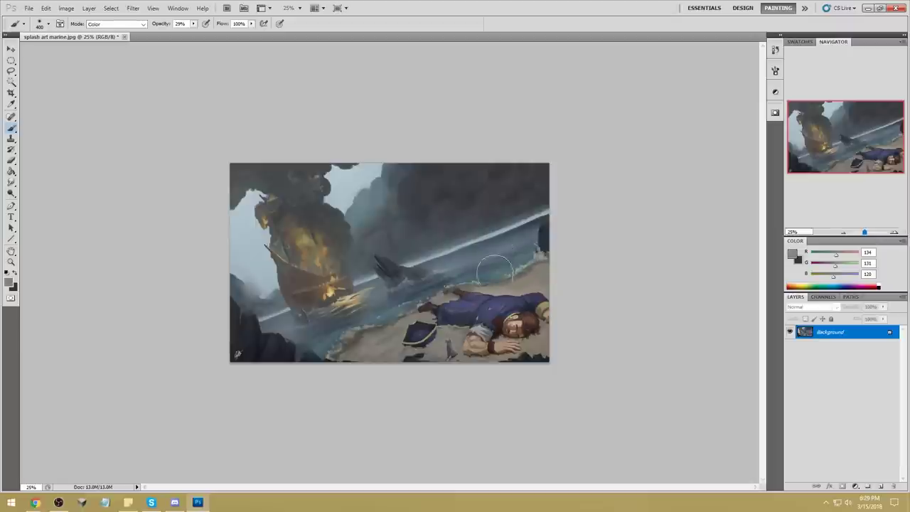
Brighten the shallow water along the shoreline with the Dodge tool at 700 px, with its range set to Midtones.
{"action": "left_click", "coordinate": [11, 194]}
{"action": "left_click", "coordinate": [39, 193]}
{"action": "left_click", "coordinate": [129, 26]}
{"action": "left_click", "coordinate": [112, 41]}
{"action": "left_click", "coordinate": [117, 27]}
{"action": "left_click", "coordinate": [113, 40]}
{"action": "left_click_drag", "start_coordinate": [313, 340], "coordinate": [375, 319]}
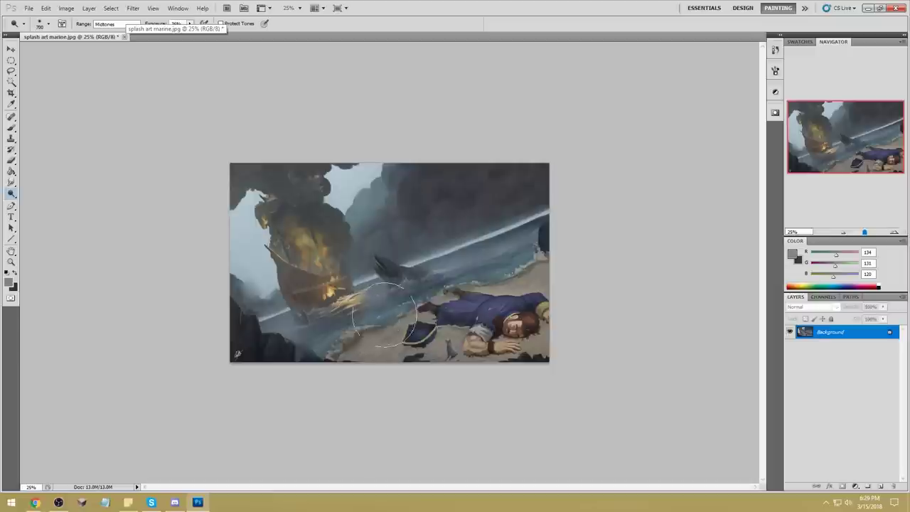
Repaint the small dark rock at the shore's lower-left end in its sampled color, using an 80 px textured brush in Normal mode at 100% opacity.
{"action": "key", "text": "b"}
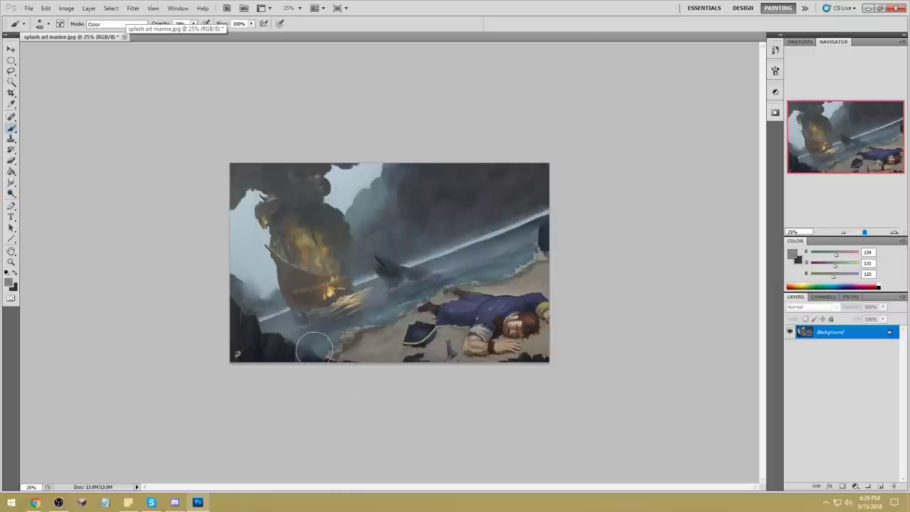
{"action": "key", "text": "e"}
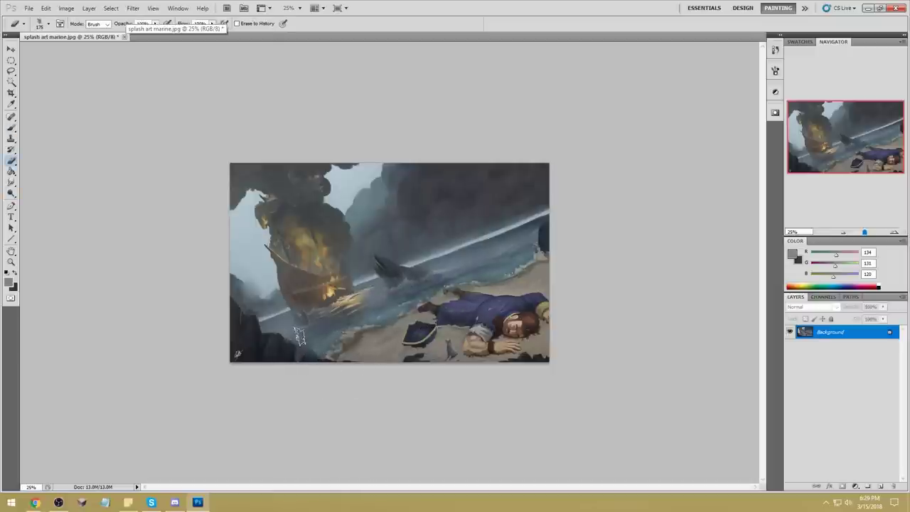
{"action": "key", "text": "b"}
{"action": "right_click", "coordinate": [313, 334]}
{"action": "double_click", "coordinate": [466, 278]}
{"action": "left_click", "coordinate": [309, 358], "text": "alt"}
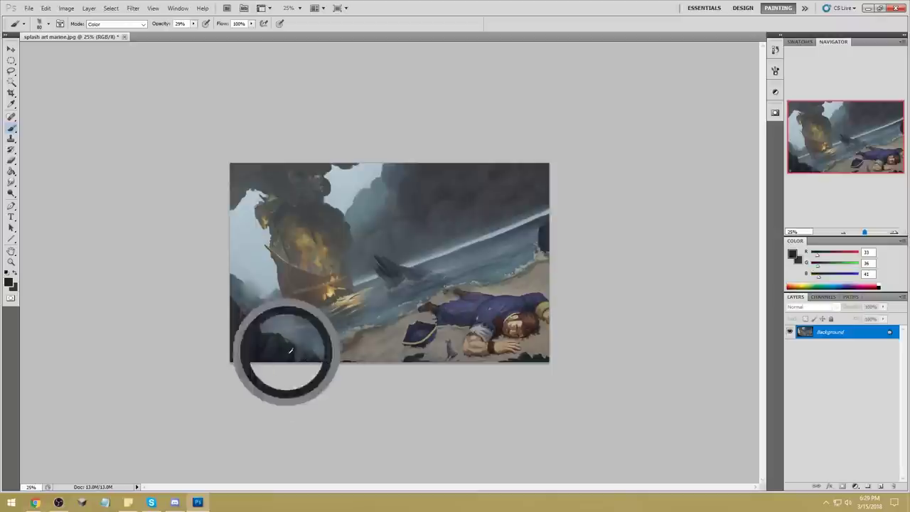
{"action": "left_click", "coordinate": [109, 24]}
{"action": "left_click", "coordinate": [107, 33]}
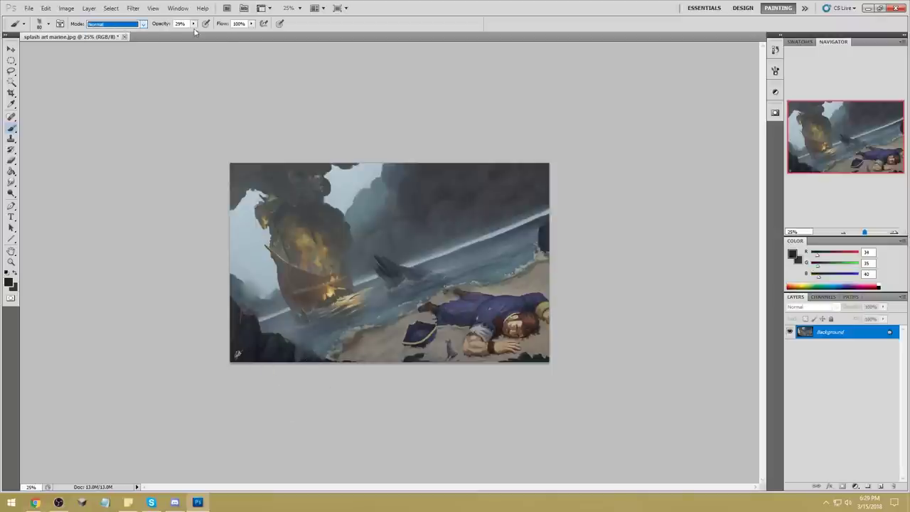
{"action": "left_click", "coordinate": [194, 25]}
{"action": "left_click_drag", "start_coordinate": [194, 33], "coordinate": [299, 38]}
{"action": "left_click", "coordinate": [310, 360]}
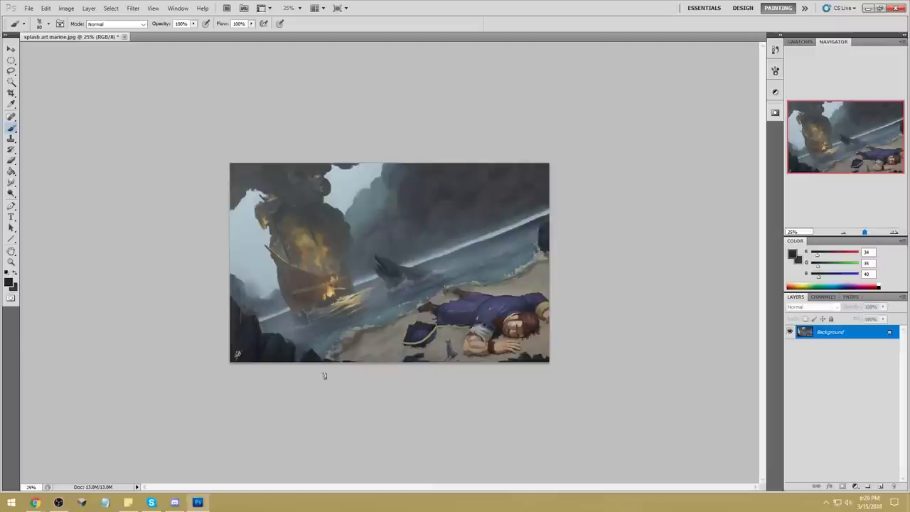
Tone down the bright fire reflections on the water beside the ship with a Darken-mode brush, using colors sampled from the nearby sea.
{"action": "left_click", "coordinate": [341, 279], "text": "alt"}
{"action": "left_click", "coordinate": [112, 24]}
{"action": "left_click", "coordinate": [106, 72]}
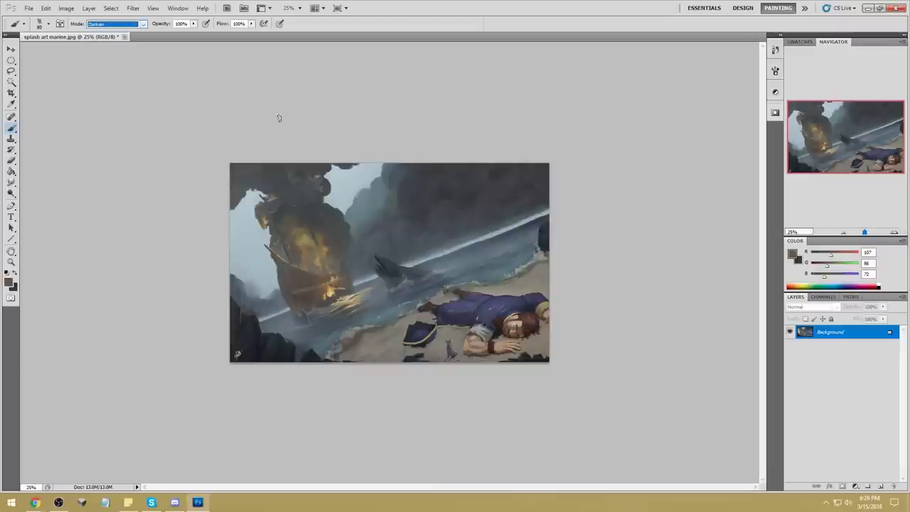
{"action": "left_click", "coordinate": [375, 302], "text": "alt"}
{"action": "left_click", "coordinate": [343, 316], "text": "alt"}
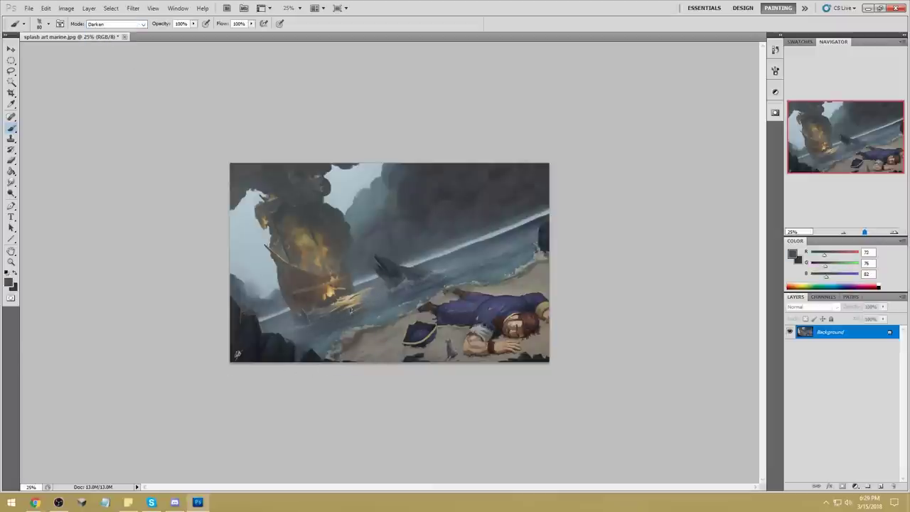
{"action": "left_click_drag", "start_coordinate": [334, 307], "coordinate": [352, 302]}
{"action": "left_click", "coordinate": [364, 301], "text": "alt"}
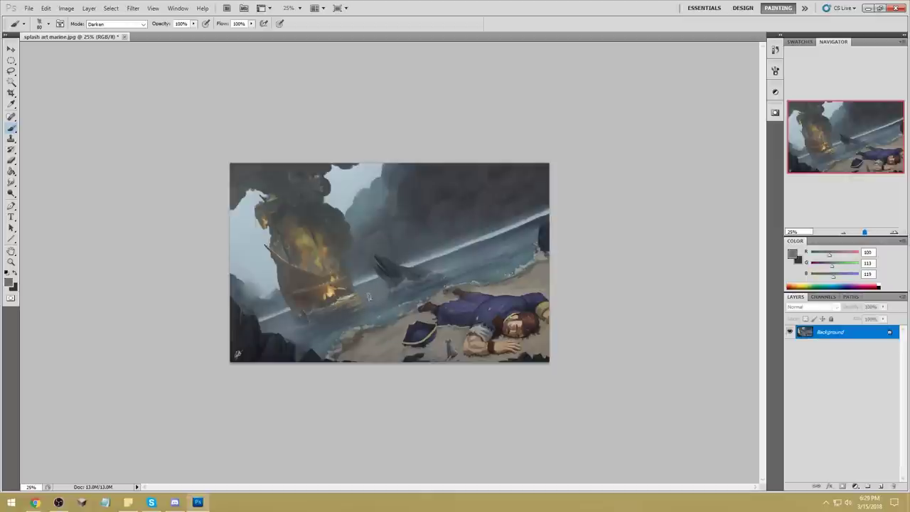
{"action": "left_click", "coordinate": [338, 313], "text": "alt"}
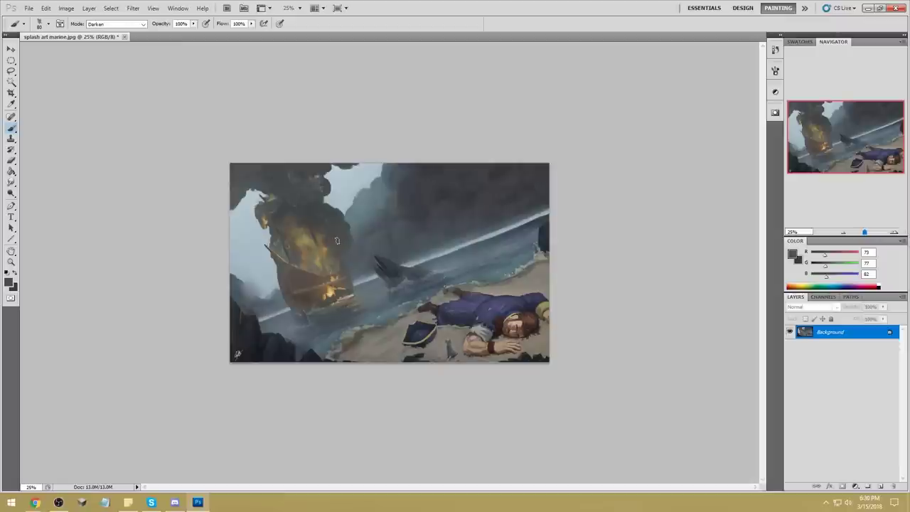
Boost the color of the fallen character's coat and hair with the Sponge tool in Saturate mode at 37% flow.
{"action": "left_click", "coordinate": [13, 194]}
{"action": "left_click", "coordinate": [34, 202]}
{"action": "left_click", "coordinate": [12, 182]}
{"action": "mouse_move", "coordinate": [31, 190]}
{"action": "left_mouse_down"}
{"action": "mouse_move", "coordinate": [28, 183]}
{"action": "mouse_move", "coordinate": [17, 194]}
{"action": "mouse_move", "coordinate": [45, 193]}
{"action": "mouse_move", "coordinate": [11, 193]}
{"action": "mouse_move", "coordinate": [41, 214]}
{"action": "left_mouse_up"}
{"action": "left_click", "coordinate": [114, 23]}
{"action": "left_click", "coordinate": [110, 38]}
{"action": "mouse_move", "coordinate": [519, 305]}
{"action": "left_mouse_down"}
{"action": "mouse_move", "coordinate": [475, 307]}
{"action": "mouse_move", "coordinate": [509, 309]}
{"action": "mouse_move", "coordinate": [523, 326]}
{"action": "mouse_move", "coordinate": [501, 333]}
{"action": "left_mouse_up"}
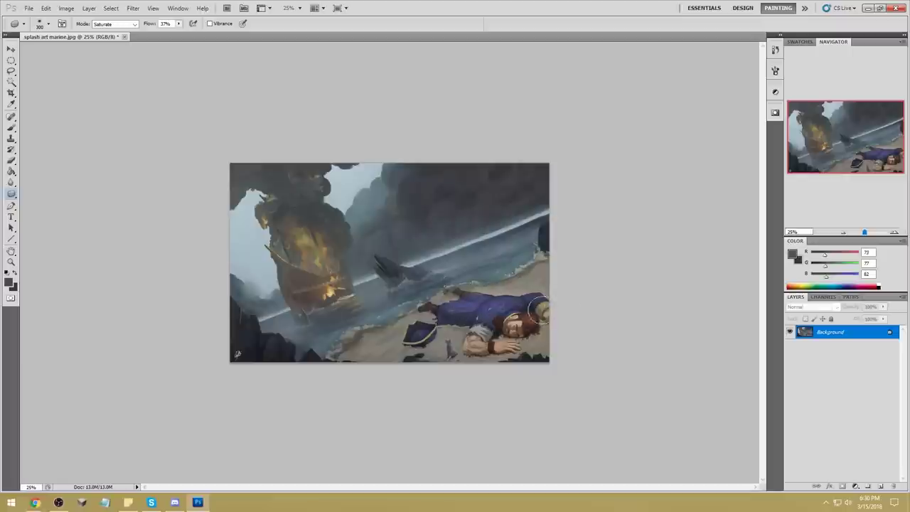
{"action": "key", "text": "b"}
{"action": "right_click", "coordinate": [470, 277]}
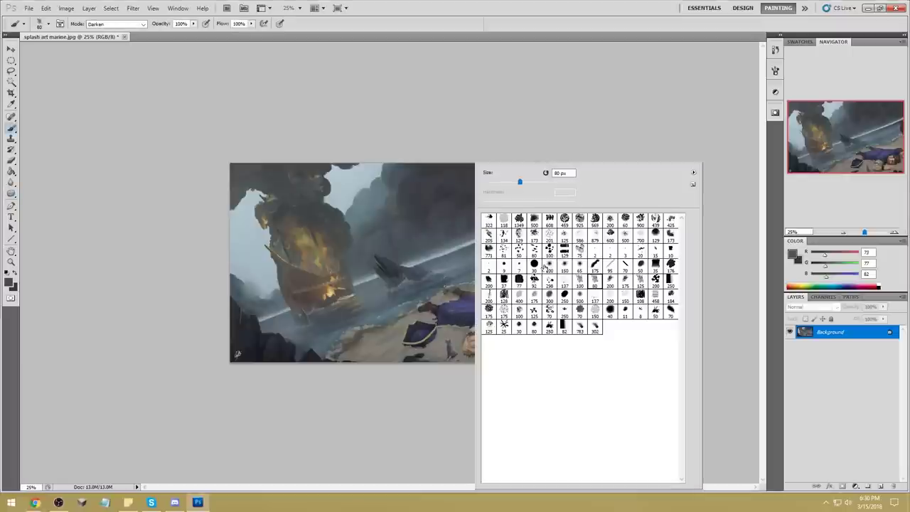
{"action": "left_click", "coordinate": [589, 141]}
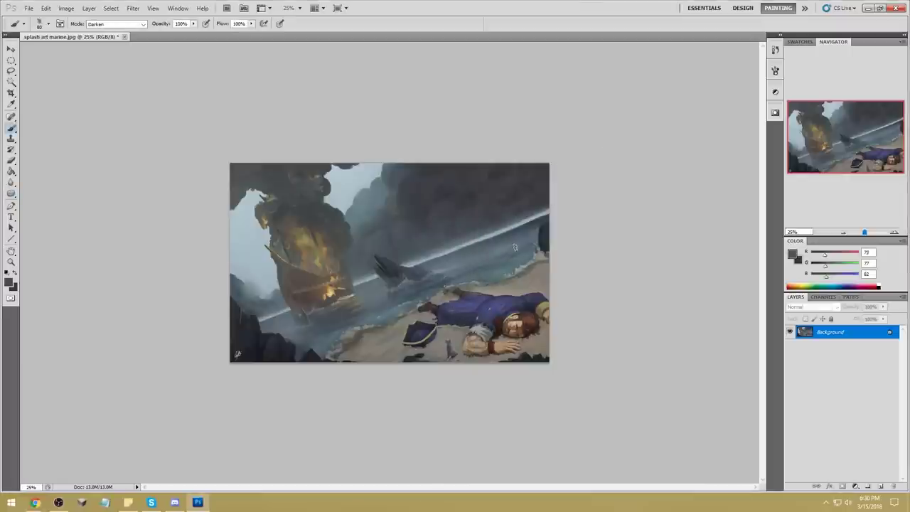
Outline the fallen character's coat with the Lasso, shift its hue to -16 with Hue/Saturation, and deselect.
{"action": "key", "text": "l"}
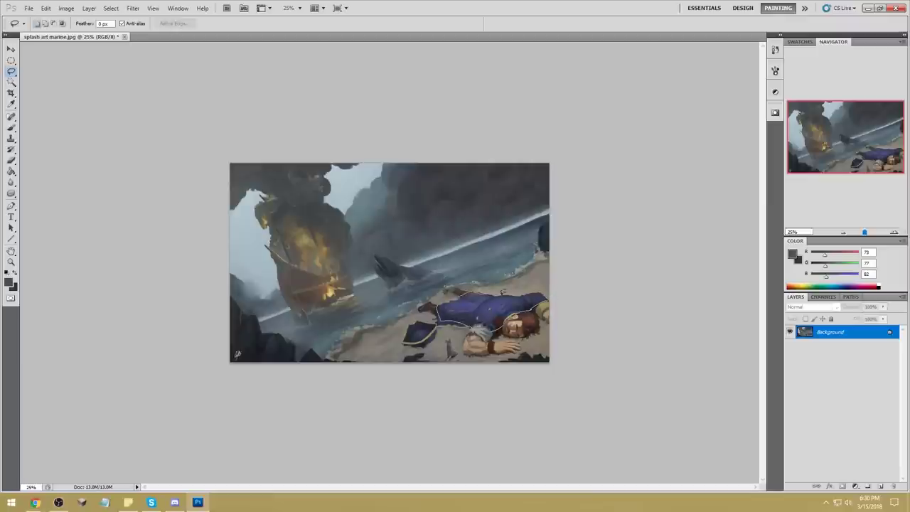
{"action": "key", "text": "ctrl+u"}
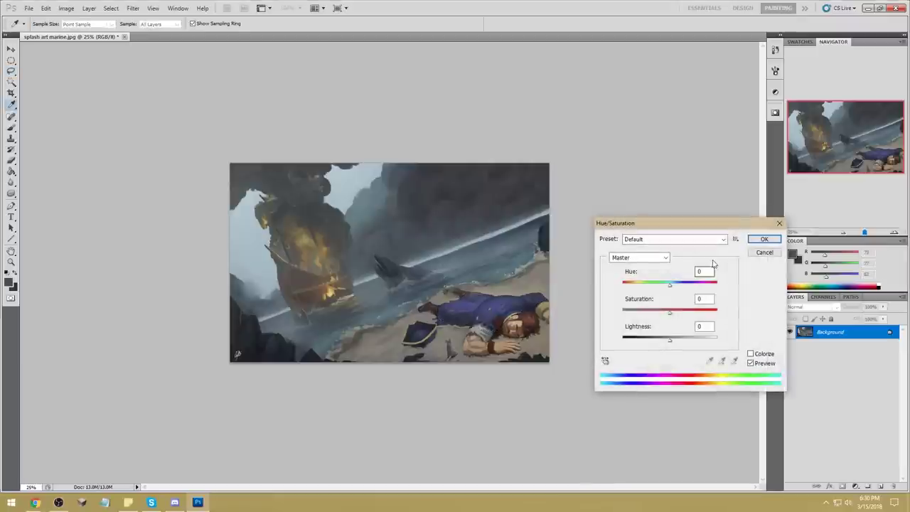
{"action": "left_click_drag", "start_coordinate": [669, 287], "coordinate": [662, 288]}
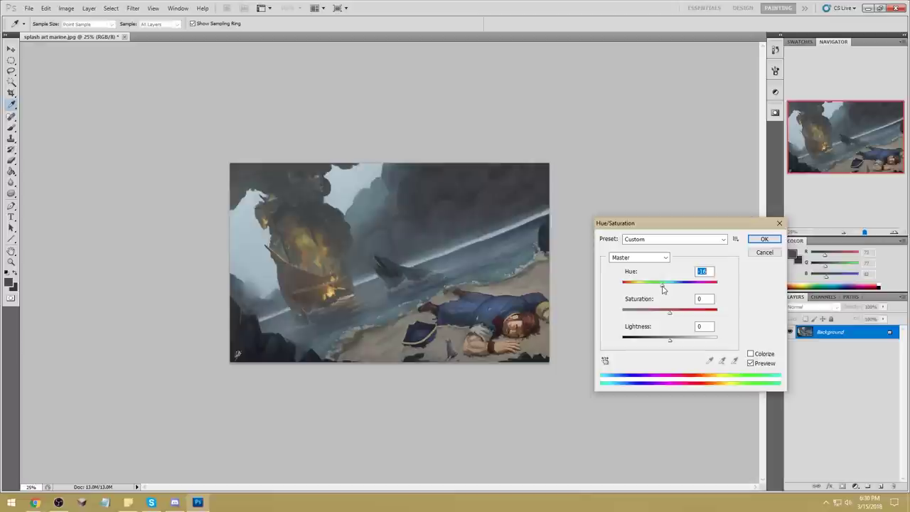
{"action": "left_click", "coordinate": [763, 239]}
{"action": "key", "text": "m"}
{"action": "right_click", "coordinate": [482, 273]}
{"action": "left_click", "coordinate": [621, 240]}
{"action": "key", "text": "b"}
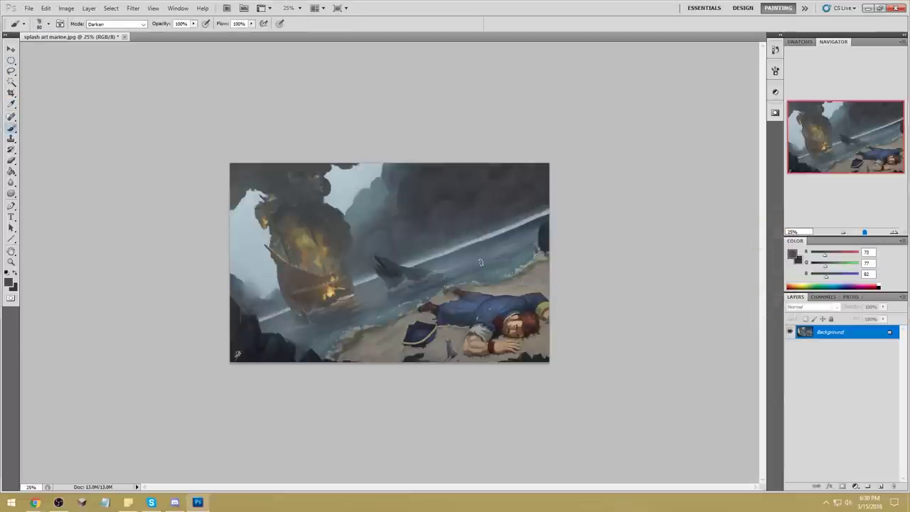
Select both bright sky patches around the smoke with the Magic Wand and raise their Hue/Saturation lightness to +28.
{"action": "key", "text": "w"}
{"action": "left_click", "coordinate": [344, 175]}
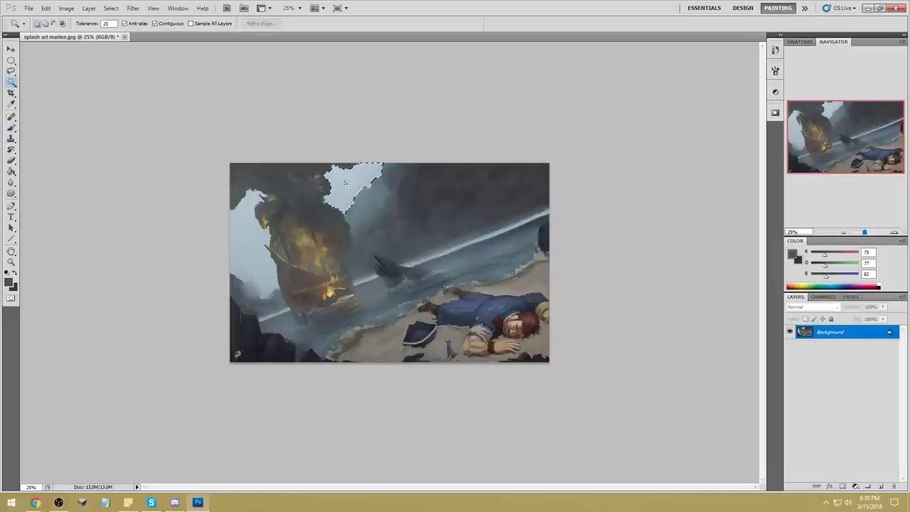
{"action": "left_click", "coordinate": [245, 213], "text": "shift"}
{"action": "key", "text": "ctrl+u"}
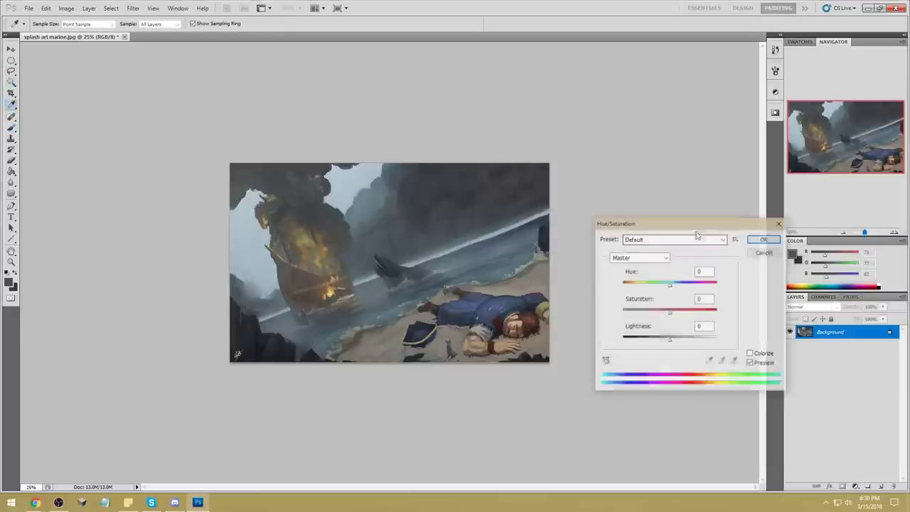
{"action": "left_click_drag", "start_coordinate": [670, 340], "coordinate": [679, 345]}
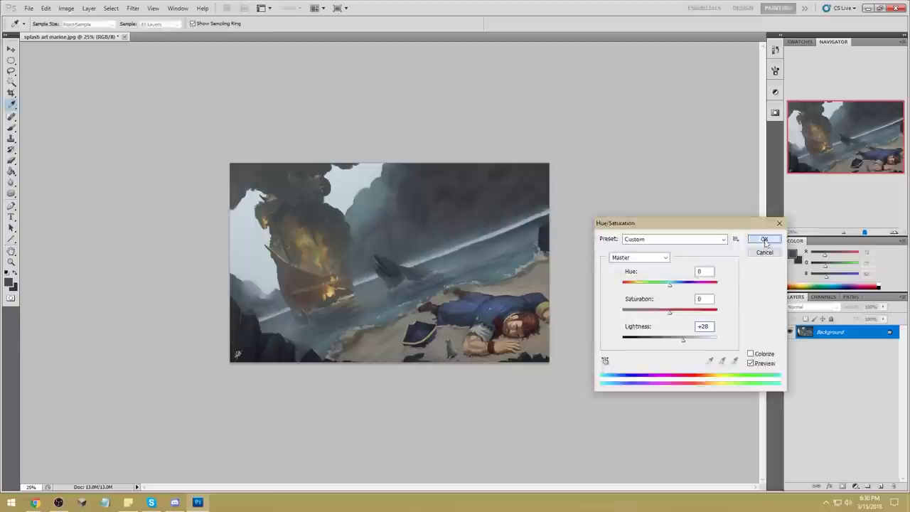
{"action": "left_click", "coordinate": [764, 240]}
Clear the sky selection and work over the burning ship with the Burn tool at 700 px, Shadows range and 29% exposure.
{"action": "left_click", "coordinate": [11, 194]}
{"action": "left_click", "coordinate": [39, 202]}
{"action": "left_click", "coordinate": [116, 24]}
{"action": "left_click", "coordinate": [114, 29]}
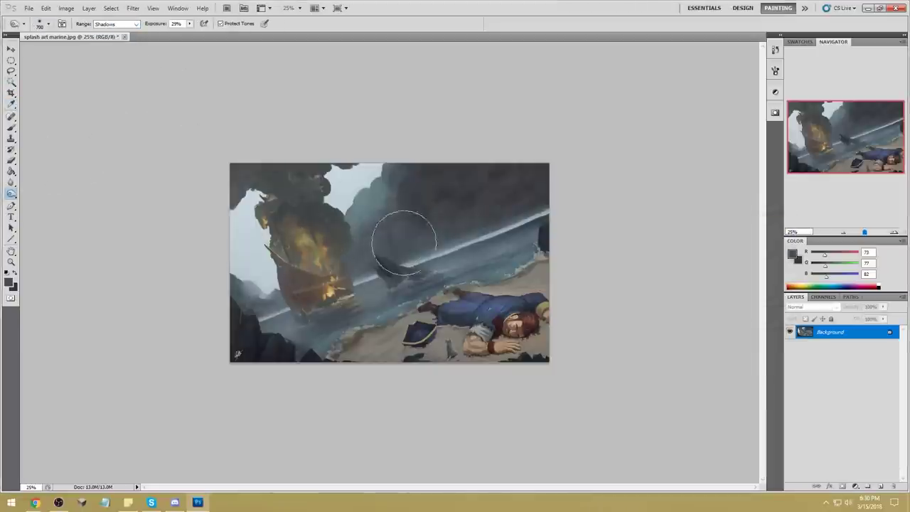
{"action": "right_click", "coordinate": [377, 241]}
{"action": "left_click", "coordinate": [416, 252]}
{"action": "mouse_move", "coordinate": [299, 270]}
{"action": "left_mouse_down"}
{"action": "mouse_move", "coordinate": [325, 277]}
{"action": "mouse_move", "coordinate": [325, 262]}
{"action": "mouse_move", "coordinate": [329, 275]}
{"action": "left_mouse_up"}
{"action": "key", "text": "ctrl+z"}
{"action": "key", "text": "ctrl+z"}
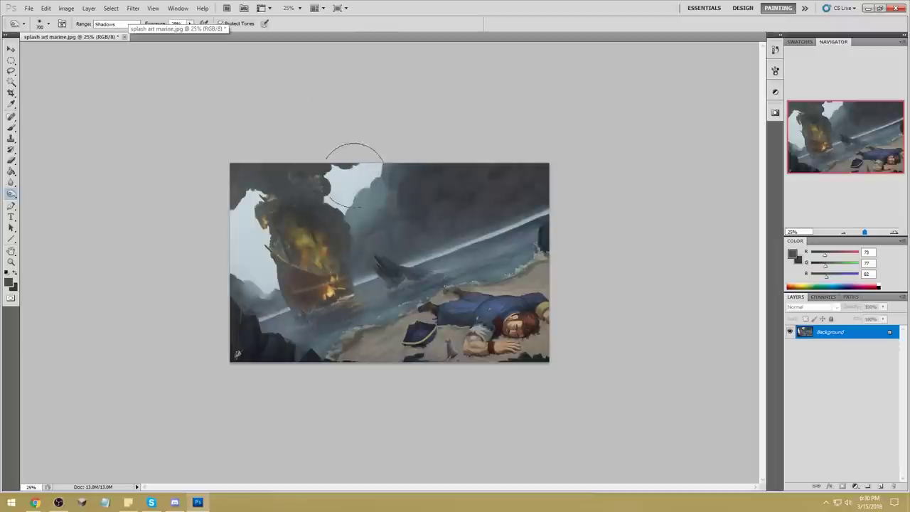
Haze the smoke above the ship with sampled sky color, using a soft 1700 px brush in Normal mode at 31% opacity.
{"action": "key", "text": "b"}
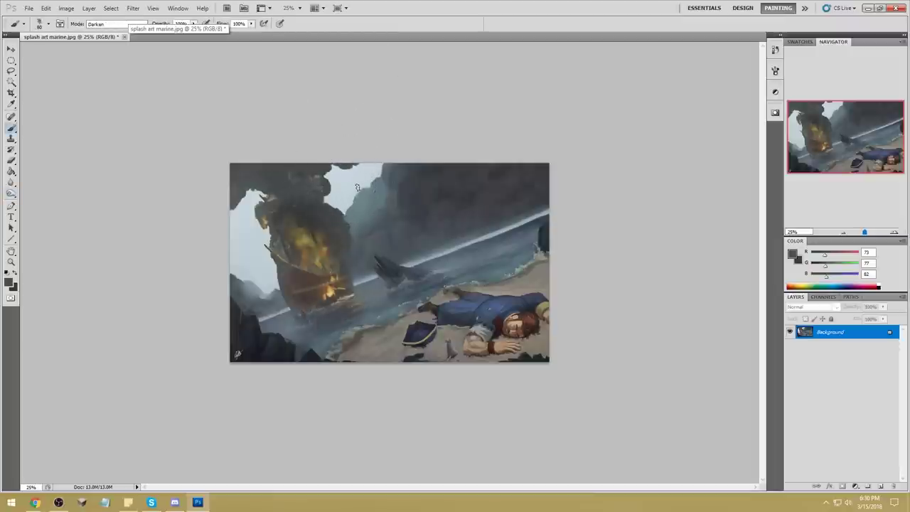
{"action": "right_click", "coordinate": [351, 187]}
{"action": "double_click", "coordinate": [416, 264]}
{"action": "left_click", "coordinate": [354, 179], "text": "alt"}
{"action": "key", "text": "bracketright"}
{"action": "key", "text": "bracketright"}
{"action": "key", "text": "bracketright"}
{"action": "key", "text": "bracketright"}
{"action": "key", "text": "bracketright"}
{"action": "key", "text": "bracketright"}
{"action": "key", "text": "bracketright"}
{"action": "key", "text": "bracketright"}
{"action": "key", "text": "bracketright"}
{"action": "key", "text": "bracketright"}
{"action": "key", "text": "bracketright"}
{"action": "key", "text": "bracketright"}
{"action": "key", "text": "bracketright"}
{"action": "key", "text": "bracketright"}
{"action": "key", "text": "bracketright"}
{"action": "key", "text": "bracketright"}
{"action": "key", "text": "bracketright"}
{"action": "key", "text": "bracketright"}
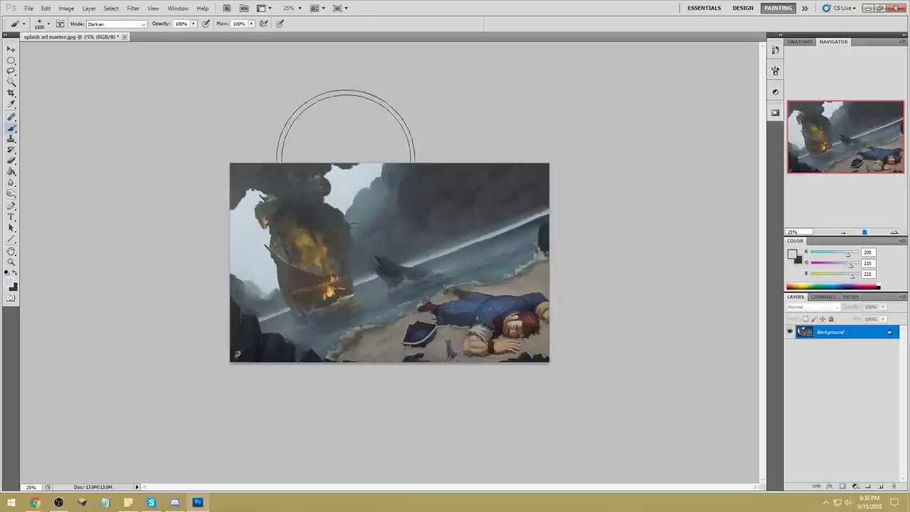
{"action": "left_click", "coordinate": [114, 24]}
{"action": "left_click", "coordinate": [114, 32]}
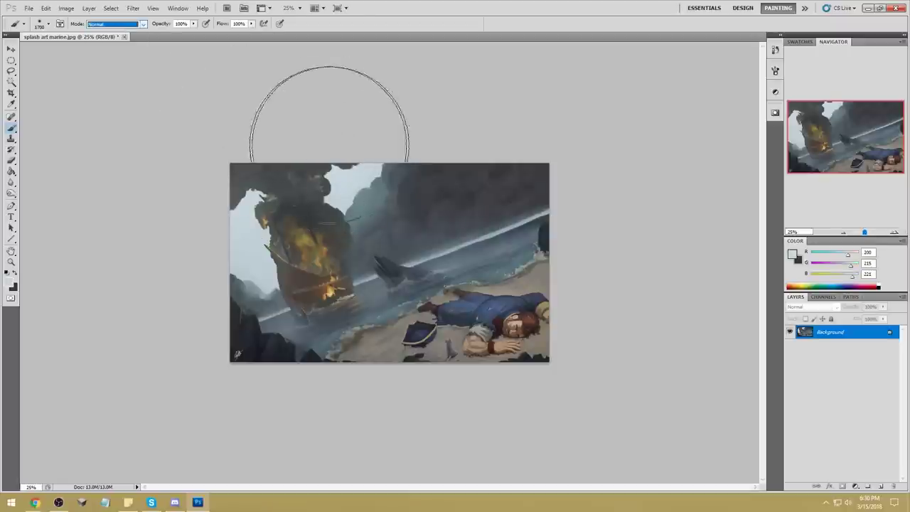
{"action": "left_click_drag", "start_coordinate": [193, 23], "coordinate": [163, 33]}
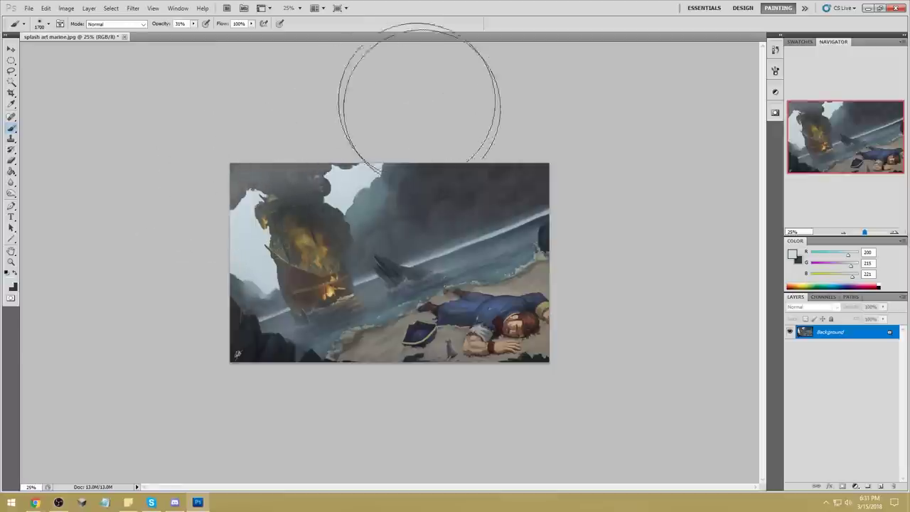
Smudge the upper smoke at 22% strength and cover its edges with sampled sky color, using a 300 px textured brush at 57% opacity.
{"action": "left_click_drag", "start_coordinate": [10, 182], "coordinate": [41, 203]}
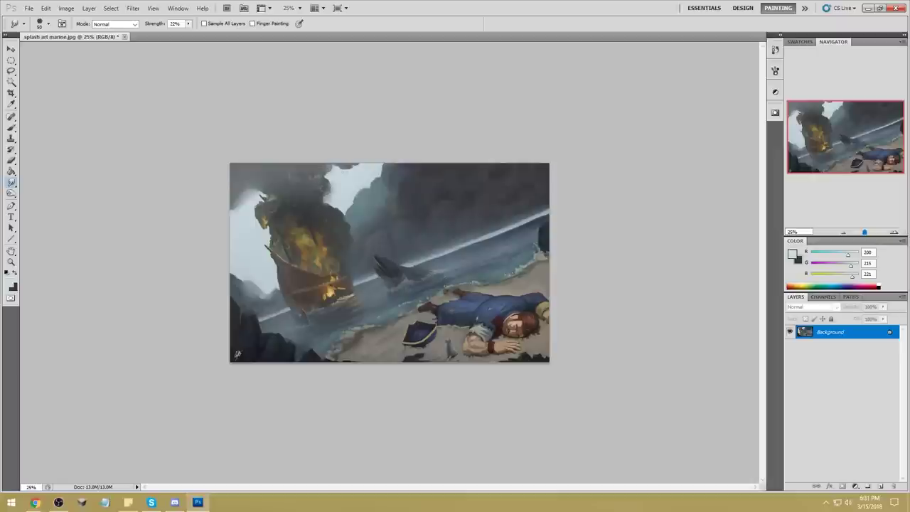
{"action": "key", "text": "b"}
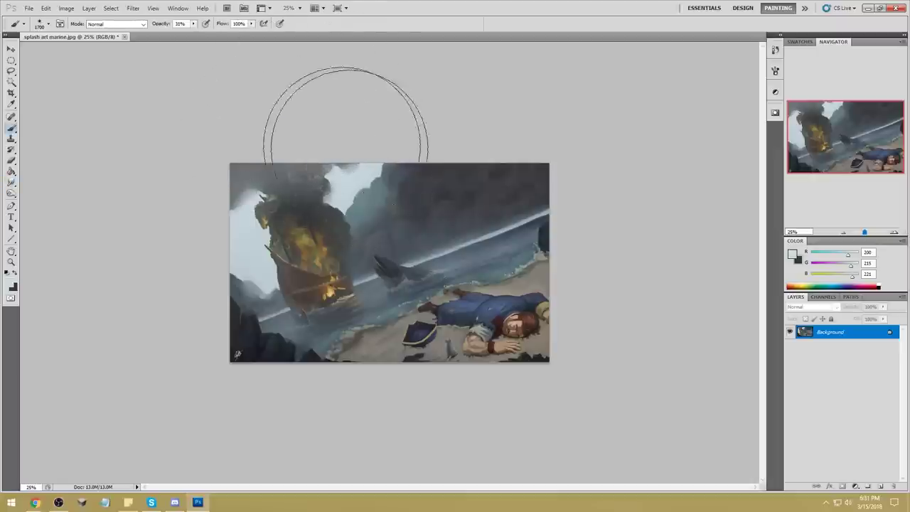
{"action": "right_click", "coordinate": [346, 166]}
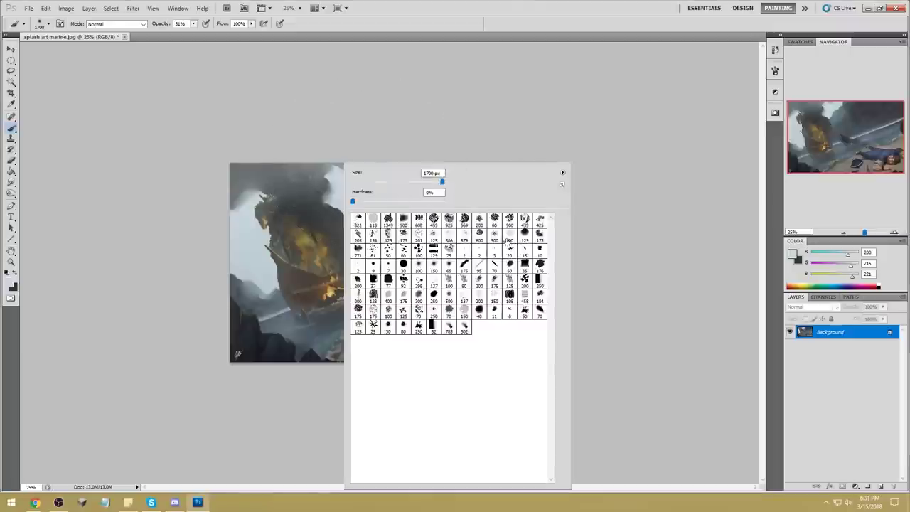
{"action": "left_click", "coordinate": [539, 235]}
{"action": "left_click", "coordinate": [546, 112]}
{"action": "key", "text": "bracketright"}
{"action": "key", "text": "bracketright"}
{"action": "key", "text": "bracketright"}
{"action": "key", "text": "bracketright"}
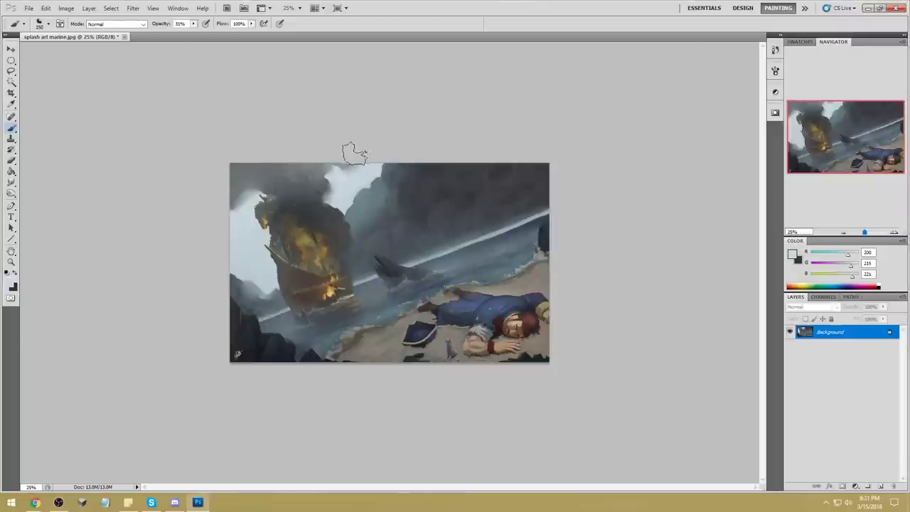
{"action": "left_click", "coordinate": [346, 177], "text": "alt"}
{"action": "left_click", "coordinate": [194, 23]}
{"action": "left_click_drag", "start_coordinate": [193, 33], "coordinate": [207, 33]}
{"action": "left_click", "coordinate": [359, 166], "text": "alt"}
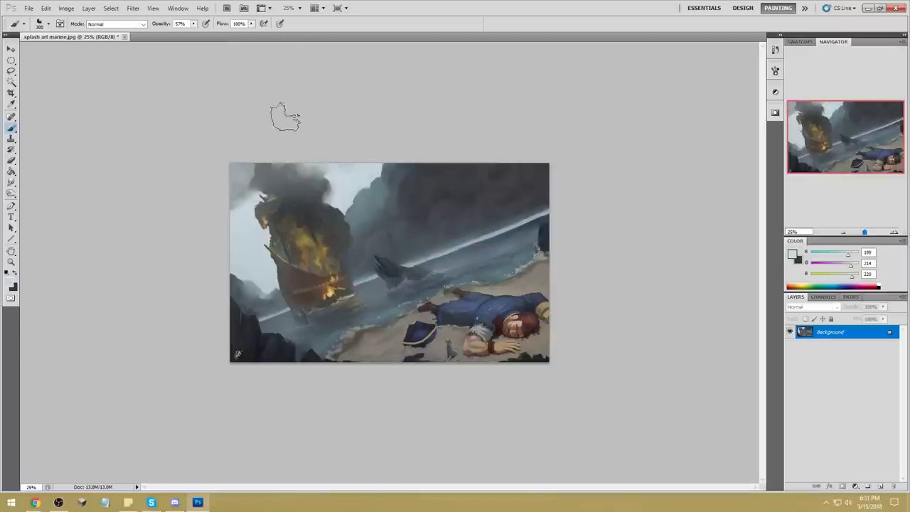
Paint lighter gray smoke over the plume and the ship's upper sails with colors sampled from the smoke and sky.
{"action": "left_click_drag", "start_coordinate": [271, 189], "coordinate": [311, 203]}
{"action": "key", "text": "ctrl+z"}
{"action": "left_click", "coordinate": [274, 173], "text": "alt"}
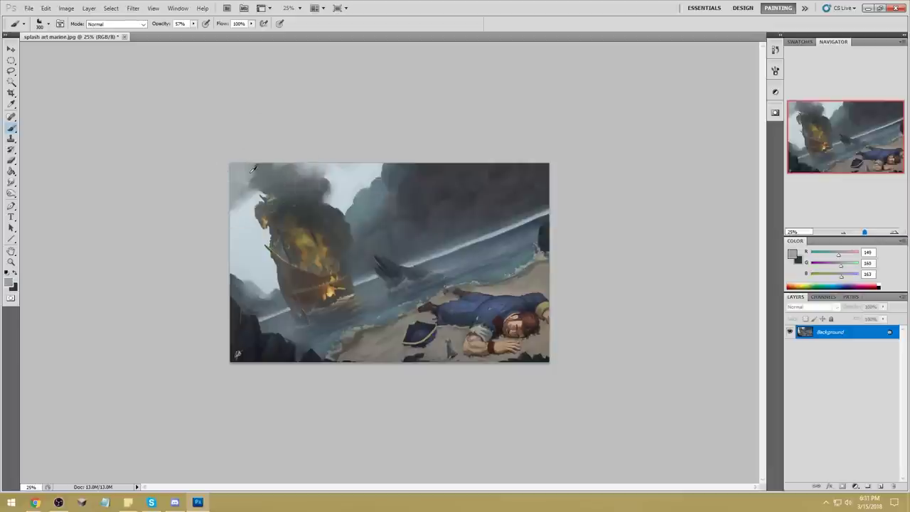
{"action": "left_click_drag", "start_coordinate": [257, 181], "coordinate": [292, 193]}
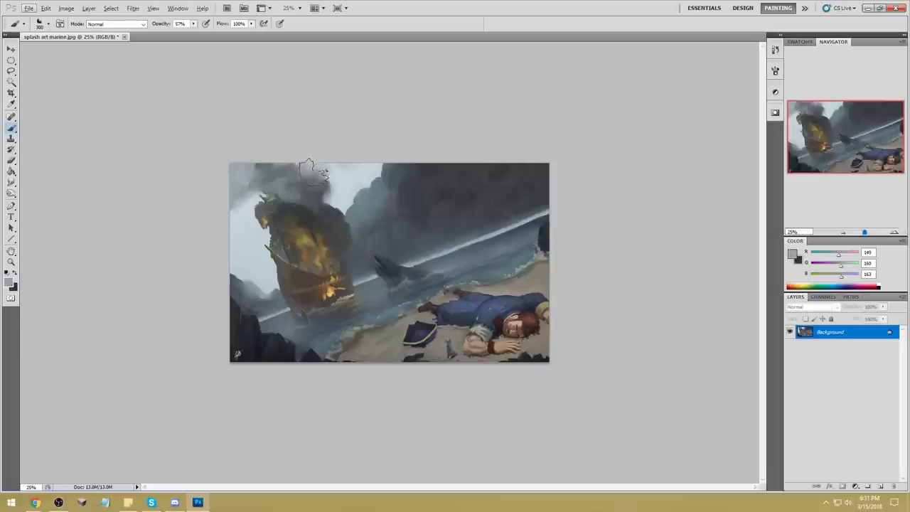
{"action": "left_click", "coordinate": [329, 221], "text": "alt"}
{"action": "left_click", "coordinate": [338, 201], "text": "alt"}
{"action": "left_click_drag", "start_coordinate": [328, 219], "coordinate": [302, 228]}
{"action": "key", "text": "ctrl+z"}
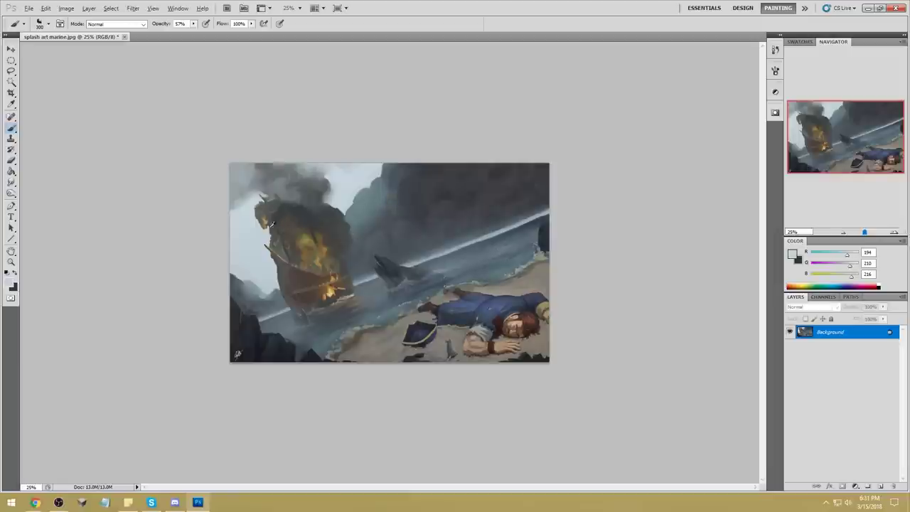
{"action": "mouse_move", "coordinate": [264, 227]}
{"action": "left_mouse_down"}
{"action": "mouse_move", "coordinate": [284, 210]}
{"action": "mouse_move", "coordinate": [302, 215]}
{"action": "left_mouse_up"}
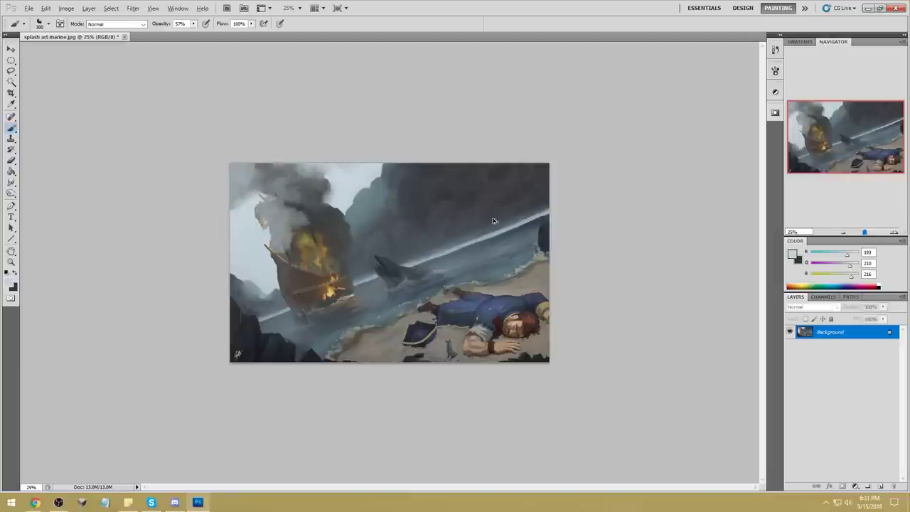
Reshape the smoke column and the sky beside the ship's sails with sampled sky and smoke colors.
{"action": "left_click", "coordinate": [334, 202], "text": "alt"}
{"action": "mouse_move", "coordinate": [330, 212]}
{"action": "left_mouse_down"}
{"action": "mouse_move", "coordinate": [317, 231]}
{"action": "mouse_move", "coordinate": [286, 174]}
{"action": "mouse_move", "coordinate": [333, 220]}
{"action": "mouse_move", "coordinate": [333, 239]}
{"action": "mouse_move", "coordinate": [299, 213]}
{"action": "mouse_move", "coordinate": [340, 222]}
{"action": "mouse_move", "coordinate": [312, 201]}
{"action": "left_mouse_up"}
{"action": "key", "text": "ctrl+z"}
{"action": "left_click", "coordinate": [332, 223], "text": "alt"}
{"action": "left_click", "coordinate": [336, 202], "text": "alt"}
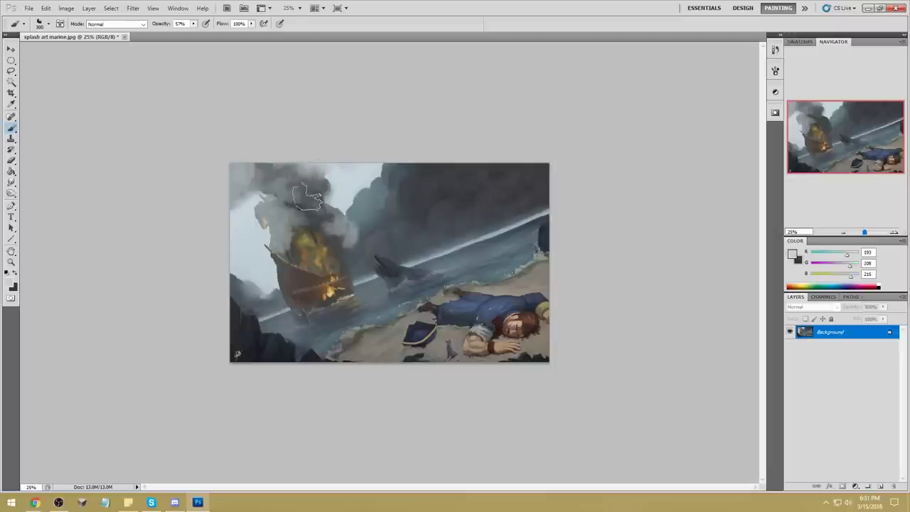
{"action": "left_click", "coordinate": [253, 229], "text": "alt"}
{"action": "mouse_move", "coordinate": [255, 227]}
{"action": "left_mouse_down"}
{"action": "mouse_move", "coordinate": [250, 206]}
{"action": "mouse_move", "coordinate": [241, 207]}
{"action": "left_mouse_up"}
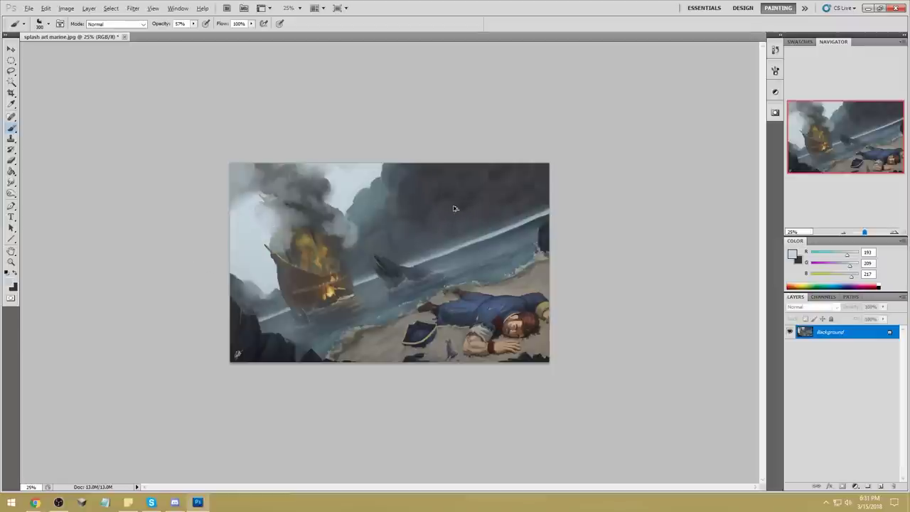
Revert the painting in its history to the last brush stroke made before the smudging.
{"action": "left_click", "coordinate": [775, 50]}
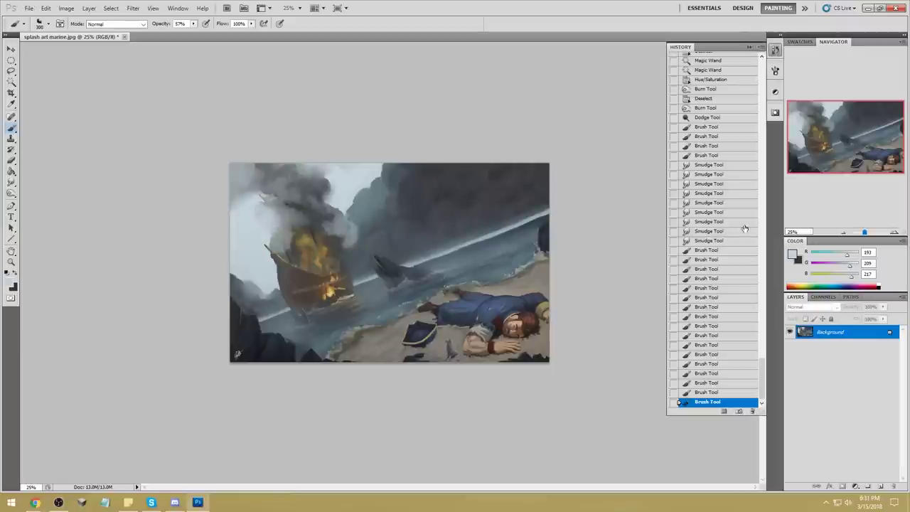
{"action": "left_click_drag", "start_coordinate": [762, 380], "coordinate": [762, 362]}
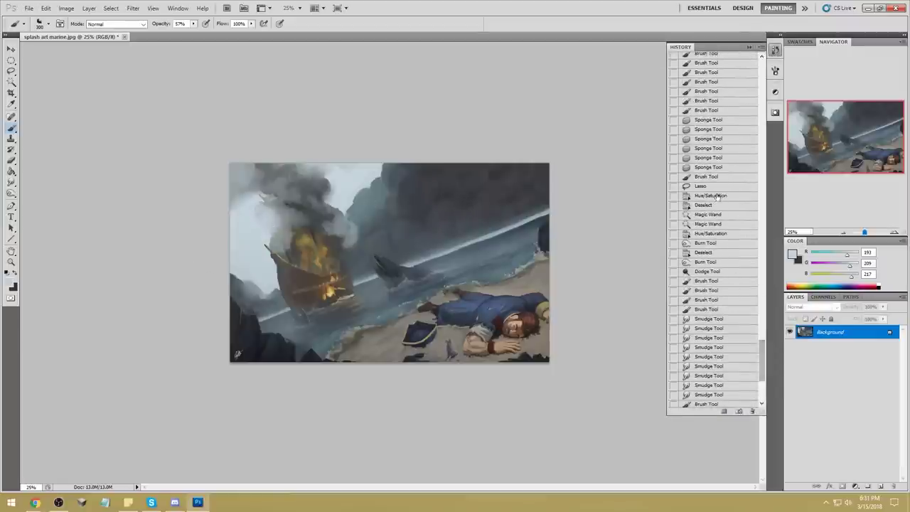
{"action": "left_click", "coordinate": [714, 187]}
{"action": "mouse_move", "coordinate": [713, 198]}
{"action": "left_mouse_down"}
{"action": "mouse_move", "coordinate": [703, 323]}
{"action": "mouse_move", "coordinate": [721, 320]}
{"action": "mouse_move", "coordinate": [715, 308]}
{"action": "left_mouse_up"}
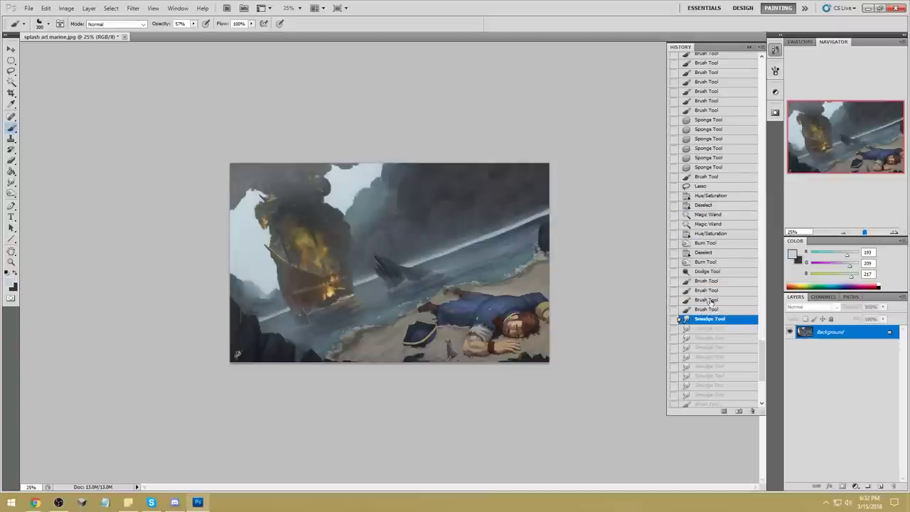
{"action": "left_click", "coordinate": [709, 310]}
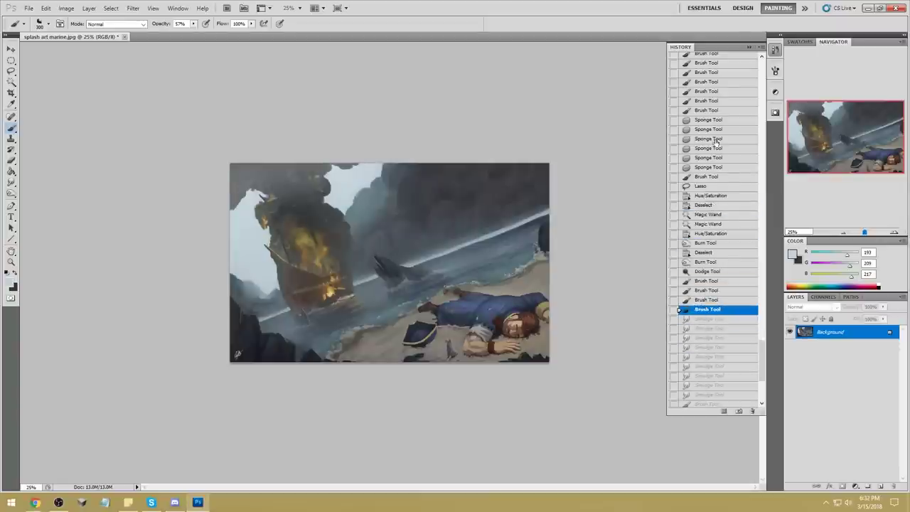
{"action": "left_click", "coordinate": [748, 48]}
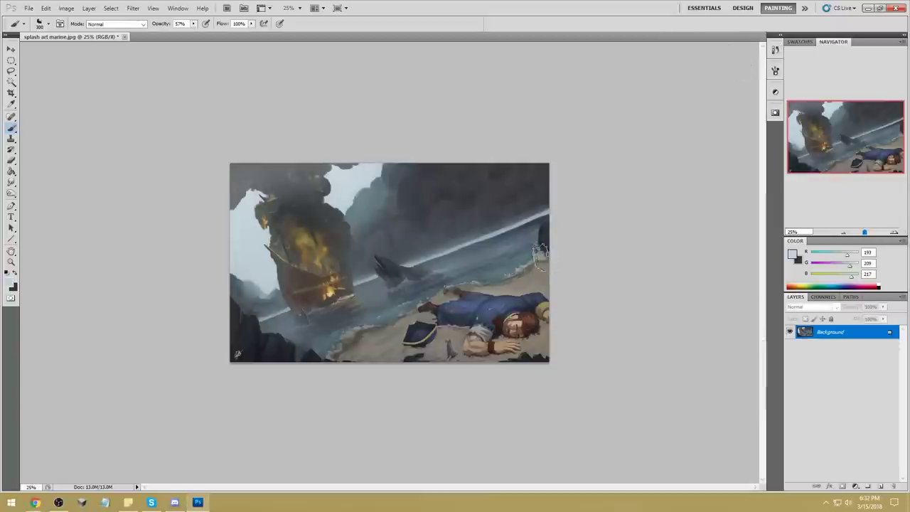
Brighten the whole painting with a Levels adjustment, setting the RGB white input level to 225.
{"action": "key", "text": "m"}
{"action": "right_click", "coordinate": [447, 217]}
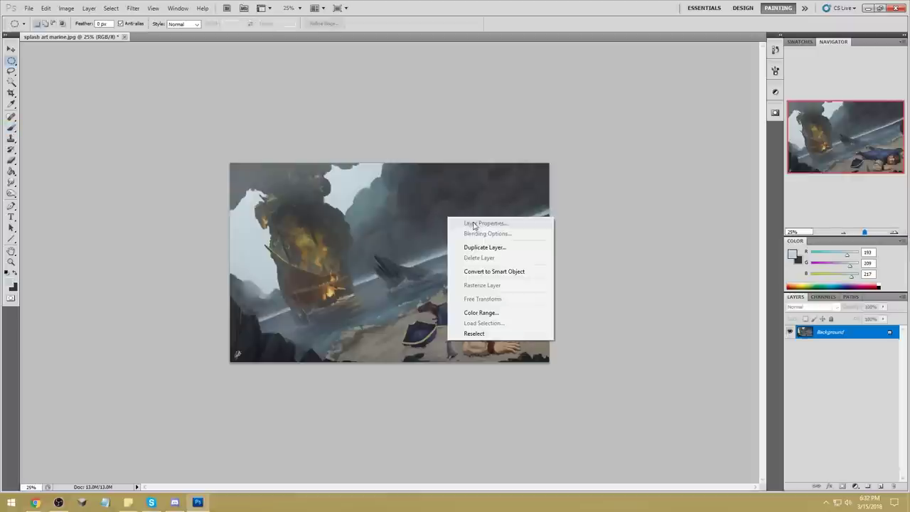
{"action": "left_click", "coordinate": [650, 206]}
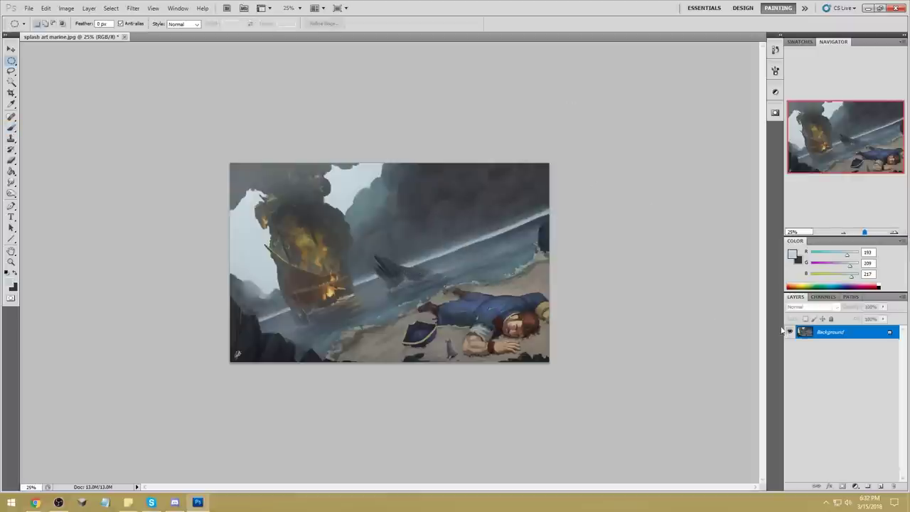
{"action": "key", "text": "ctrl+a"}
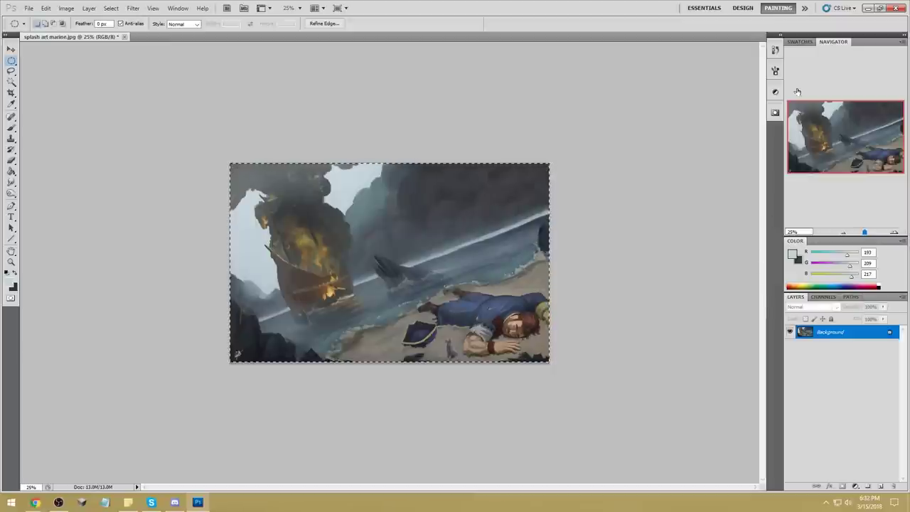
{"action": "left_click", "coordinate": [775, 52]}
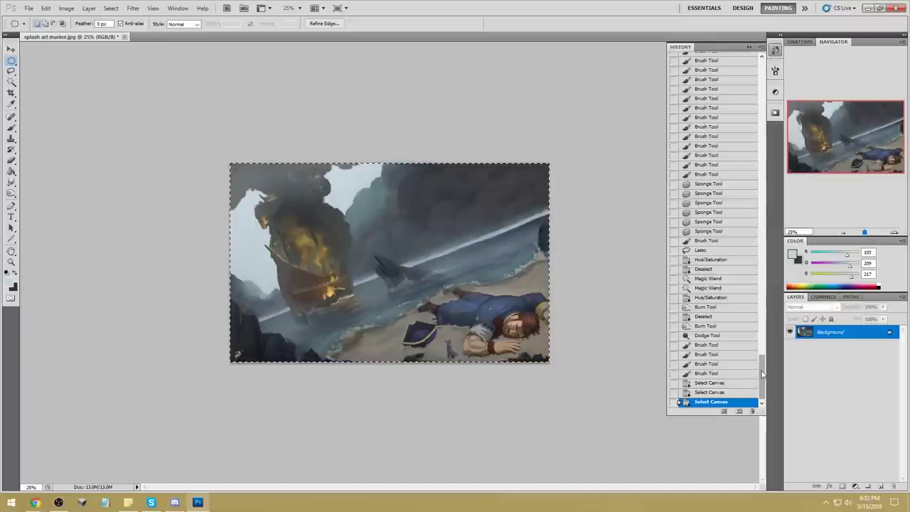
{"action": "key", "text": "ctrl+l"}
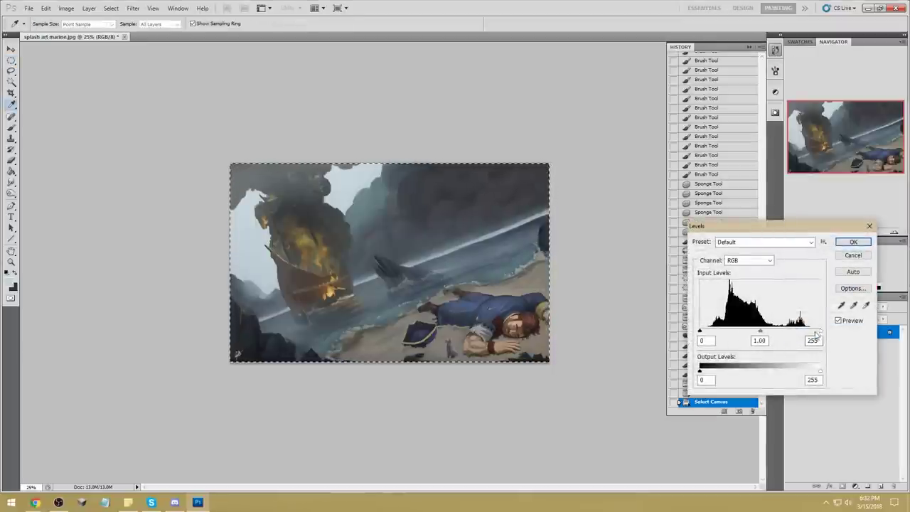
{"action": "left_click_drag", "start_coordinate": [818, 334], "coordinate": [809, 335]}
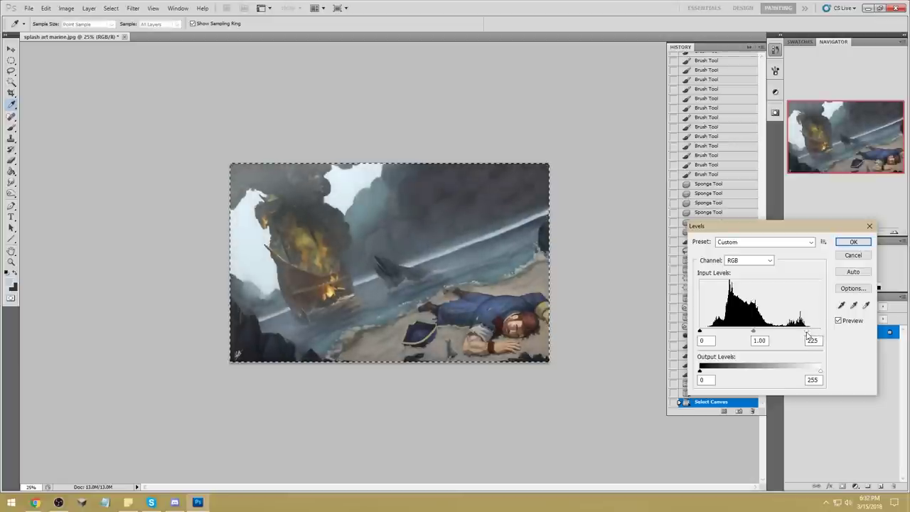
{"action": "key", "text": "Return"}
Copy the entire reworked painting, restore the file's original snapshot from its history, and paste the copy as a new layer.
{"action": "key", "text": "ctrl+a"}
{"action": "key", "text": "ctrl+a"}
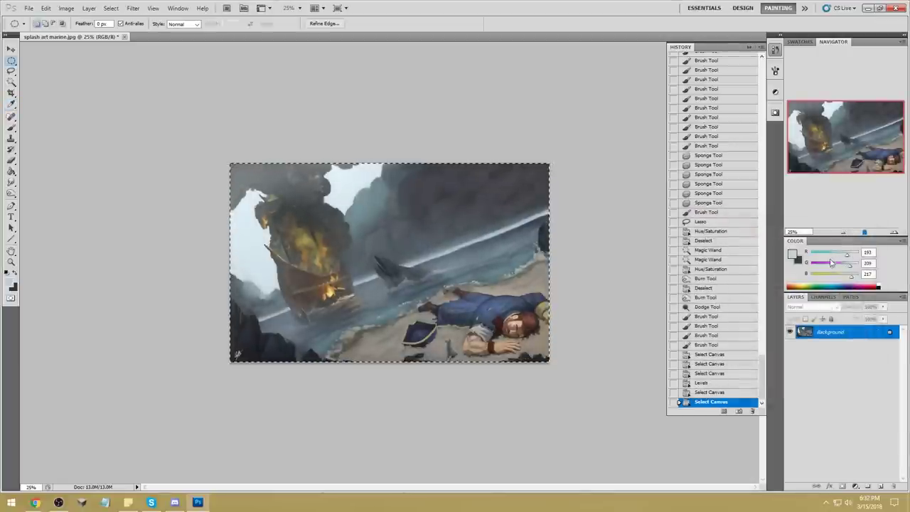
{"action": "scroll", "coordinate": [718, 214], "scroll_direction": "up", "scroll_amount": 15}
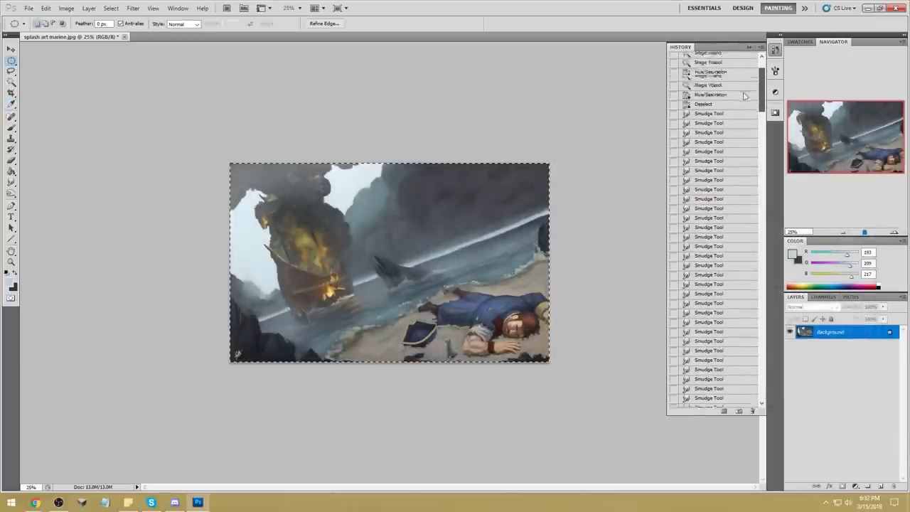
{"action": "left_click", "coordinate": [724, 59]}
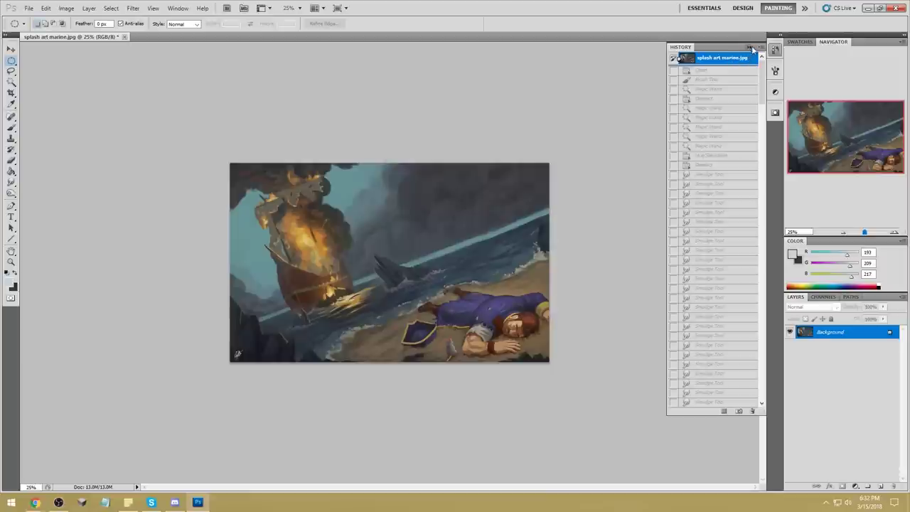
{"action": "left_click", "coordinate": [749, 47]}
{"action": "key", "text": "ctrl+v"}
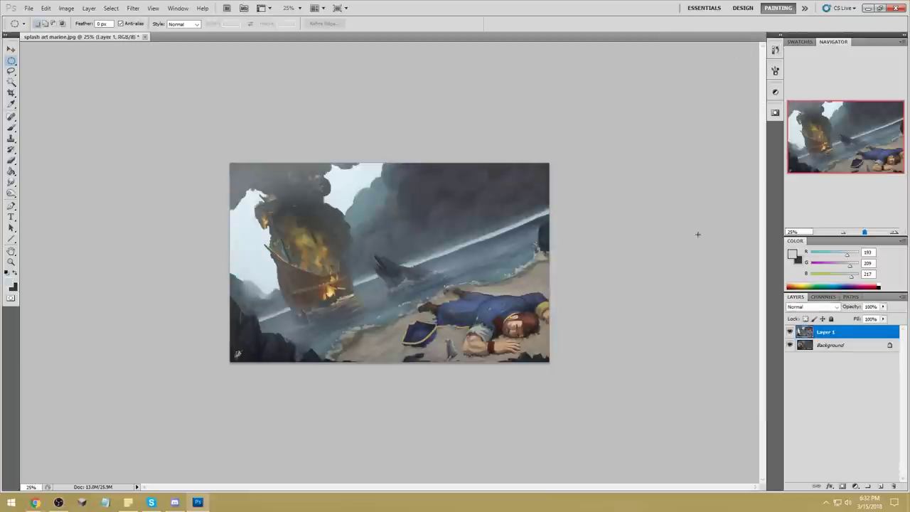
Compare the reworked painting with the original by repeatedly showing and hiding the pasted layer, leaving it hidden.
{"action": "left_click", "coordinate": [789, 333]}
{"action": "left_click", "coordinate": [790, 332]}
{"action": "left_click", "coordinate": [789, 333]}
{"action": "left_click", "coordinate": [790, 333]}
{"action": "left_click", "coordinate": [790, 334]}
{"action": "left_click", "coordinate": [789, 334]}
{"action": "left_click", "coordinate": [789, 333]}
{"action": "left_click", "coordinate": [789, 333]}
{"action": "left_click", "coordinate": [789, 334]}
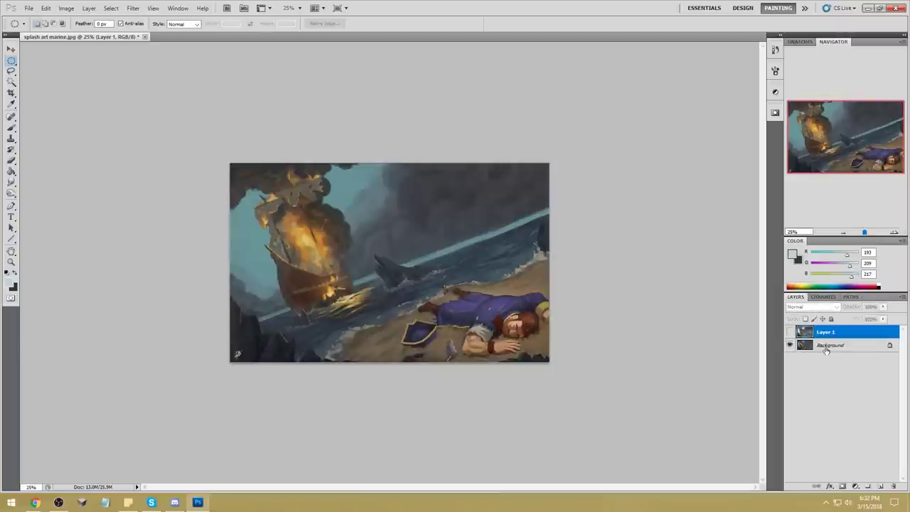
Darken the beach and the lying figure on the background layer with a very large Multiply brush at 57% opacity and a sampled color.
{"action": "left_click", "coordinate": [826, 347]}
{"action": "key", "text": "b"}
{"action": "right_click", "coordinate": [530, 302]}
{"action": "left_click", "coordinate": [532, 265]}
{"action": "left_click", "coordinate": [566, 135]}
{"action": "left_click", "coordinate": [529, 218], "text": "alt"}
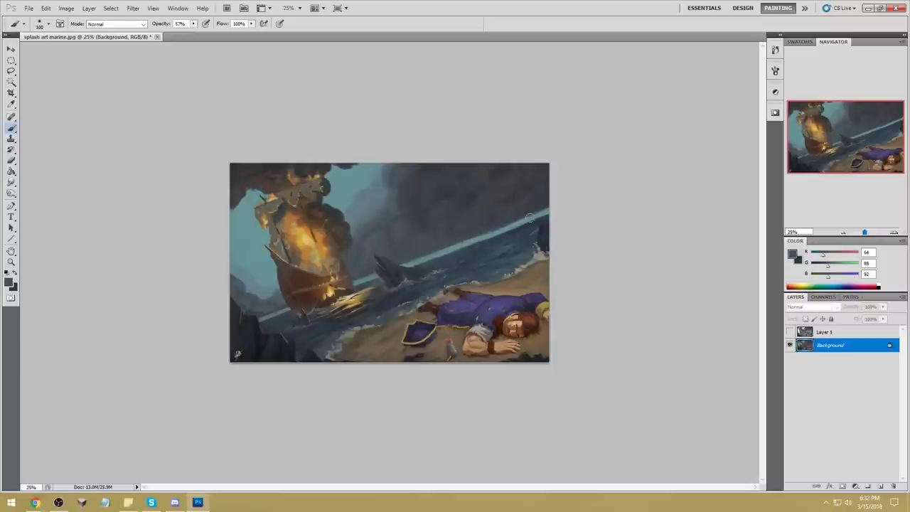
{"action": "left_click", "coordinate": [114, 24]}
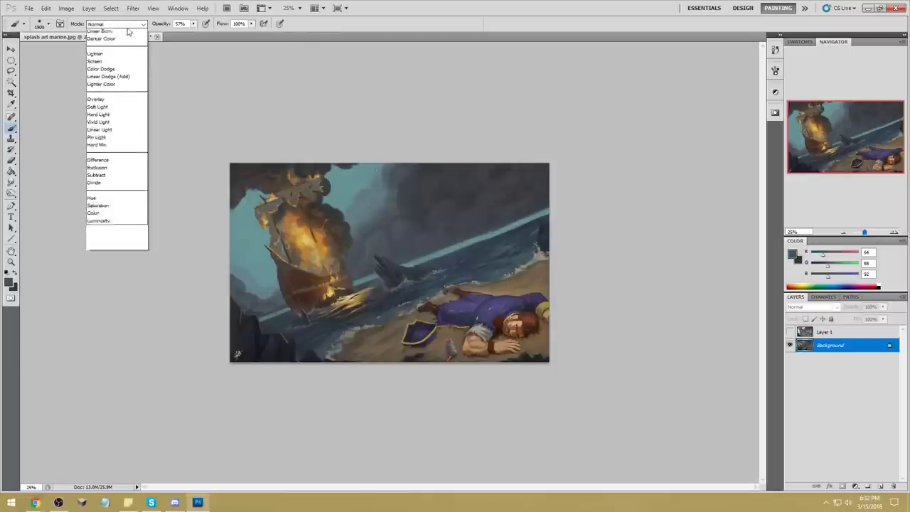
{"action": "left_click", "coordinate": [105, 78]}
{"action": "mouse_move", "coordinate": [540, 291]}
{"action": "left_mouse_down"}
{"action": "mouse_move", "coordinate": [460, 344]}
{"action": "mouse_move", "coordinate": [390, 363]}
{"action": "left_mouse_up"}
{"action": "left_click", "coordinate": [354, 345], "text": "alt"}
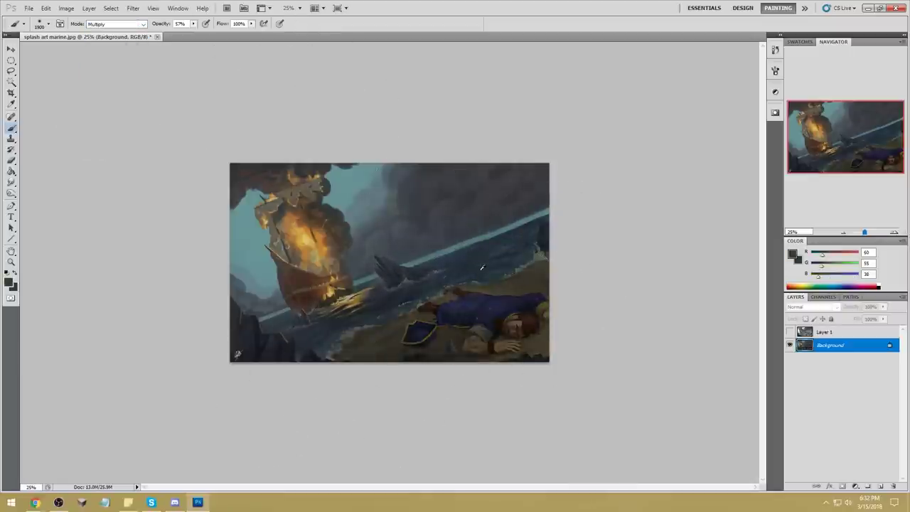
Tint the darkened beach and figure with a color sampled near the water's edge, using the brush in Color mode at 57% opacity.
{"action": "left_click", "coordinate": [114, 24]}
{"action": "left_click", "coordinate": [101, 276]}
{"action": "left_click", "coordinate": [546, 251], "text": "alt"}
{"action": "mouse_move", "coordinate": [547, 251]}
{"action": "left_mouse_down"}
{"action": "mouse_move", "coordinate": [417, 319]}
{"action": "mouse_move", "coordinate": [421, 372]}
{"action": "mouse_move", "coordinate": [435, 308]}
{"action": "left_mouse_up"}
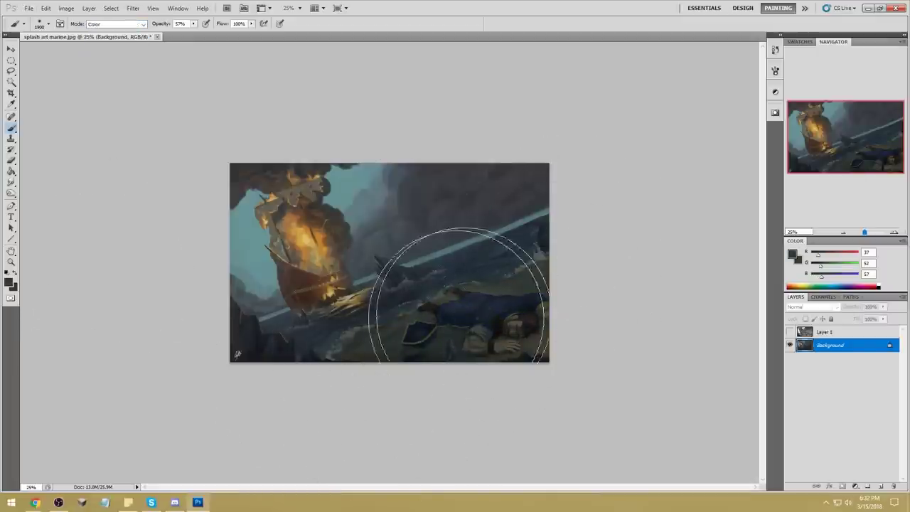
Select the sky patches and horizon strip with the Magic Wand at tolerance 20, lower their lightness in Hue/Saturation, and deselect.
{"action": "left_click", "coordinate": [12, 82]}
{"action": "left_click", "coordinate": [248, 234]}
{"action": "left_click", "coordinate": [355, 183], "text": "shift"}
{"action": "left_click", "coordinate": [389, 272], "text": "shift"}
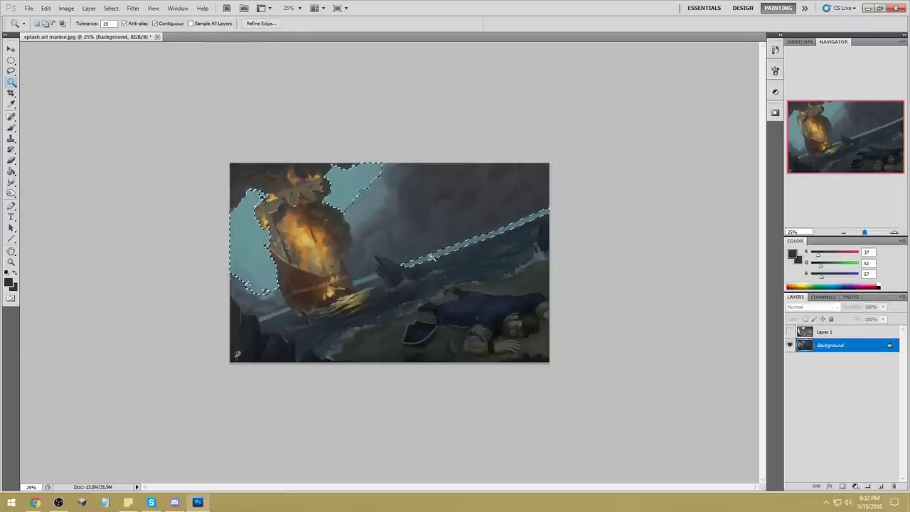
{"action": "key", "text": "ctrl+d"}
{"action": "key", "text": "i"}
{"action": "key", "text": "ctrl+u"}
{"action": "mouse_move", "coordinate": [669, 338]}
{"action": "left_mouse_down"}
{"action": "mouse_move", "coordinate": [690, 341]}
{"action": "mouse_move", "coordinate": [662, 346]}
{"action": "left_mouse_up"}
{"action": "left_click", "coordinate": [771, 240]}
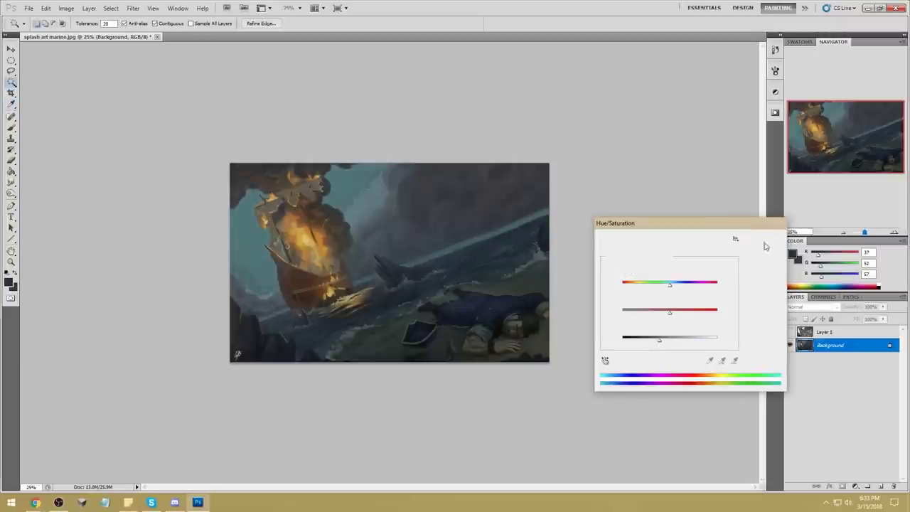
{"action": "key", "text": "m"}
{"action": "right_click", "coordinate": [457, 222]}
{"action": "left_click", "coordinate": [477, 230]}
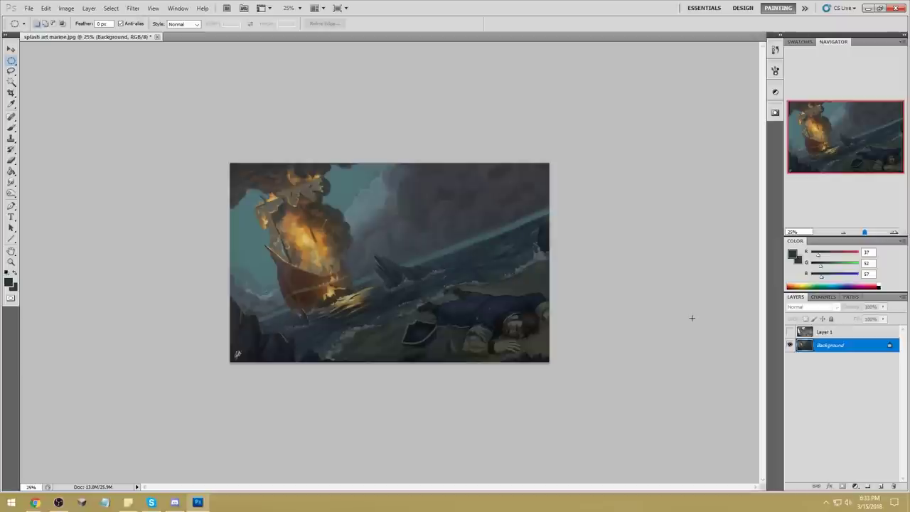
Compare the darkened background version with the brighter reworked version by switching the upper layer's visibility.
{"action": "left_click", "coordinate": [789, 333]}
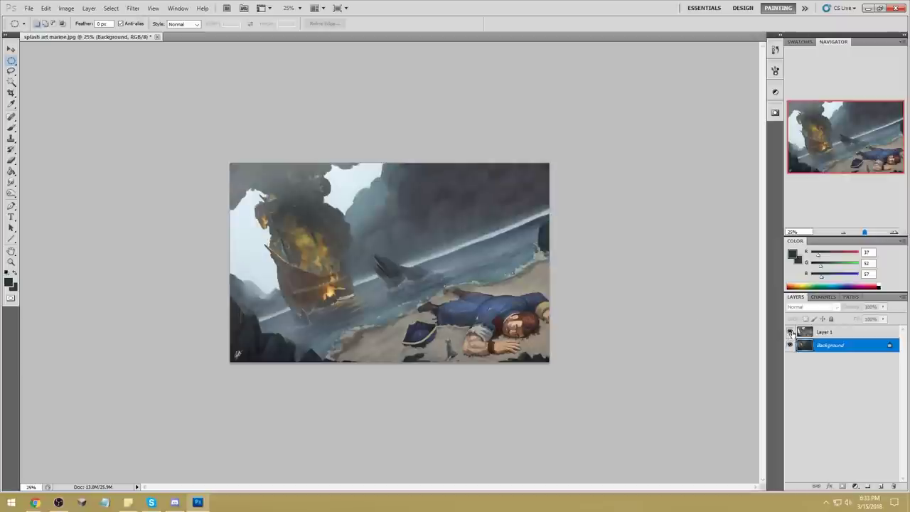
{"action": "left_click", "coordinate": [790, 333]}
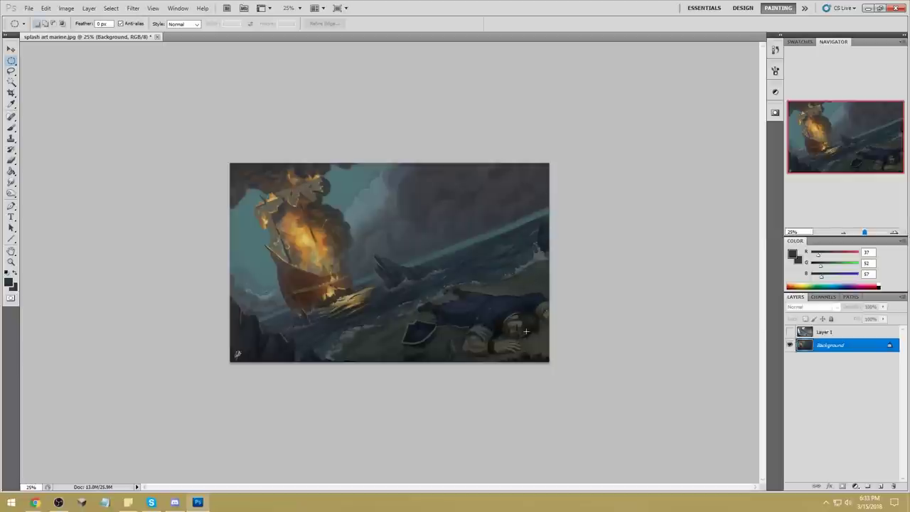
{"action": "left_click", "coordinate": [790, 332]}
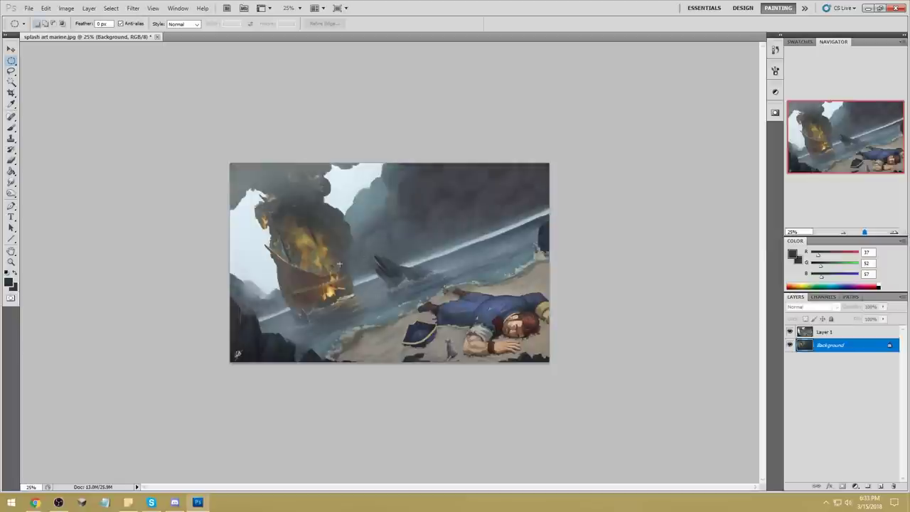
{"action": "left_click", "coordinate": [790, 332]}
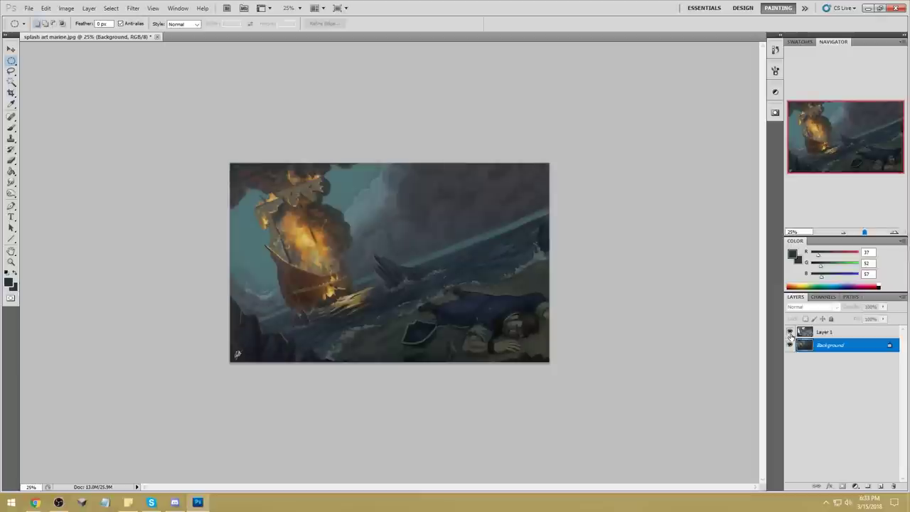
{"action": "left_click", "coordinate": [790, 333]}
{"action": "left_click", "coordinate": [790, 333]}
{"action": "left_click", "coordinate": [790, 333]}
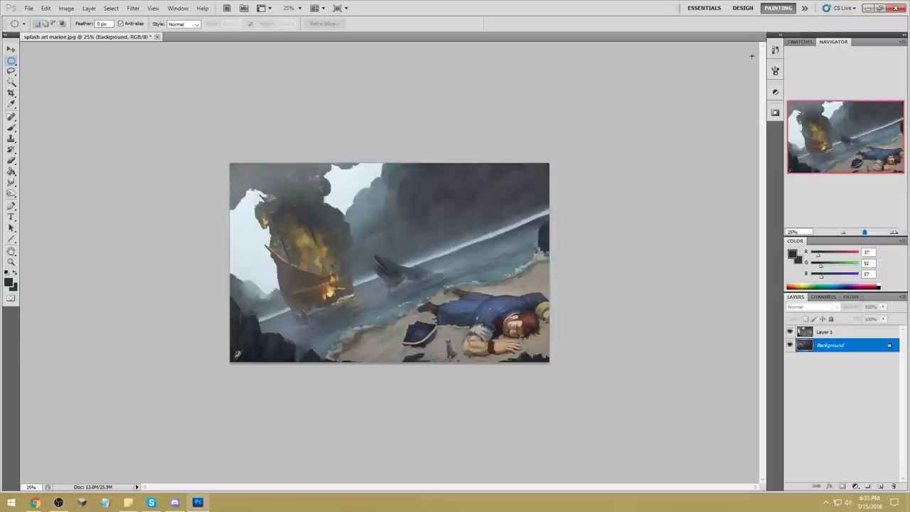
Check the original snapshot in the history, return to the latest state, and compare both versions again, leaving the brighter layer hidden.
{"action": "left_click", "coordinate": [775, 50]}
{"action": "left_click", "coordinate": [731, 58]}
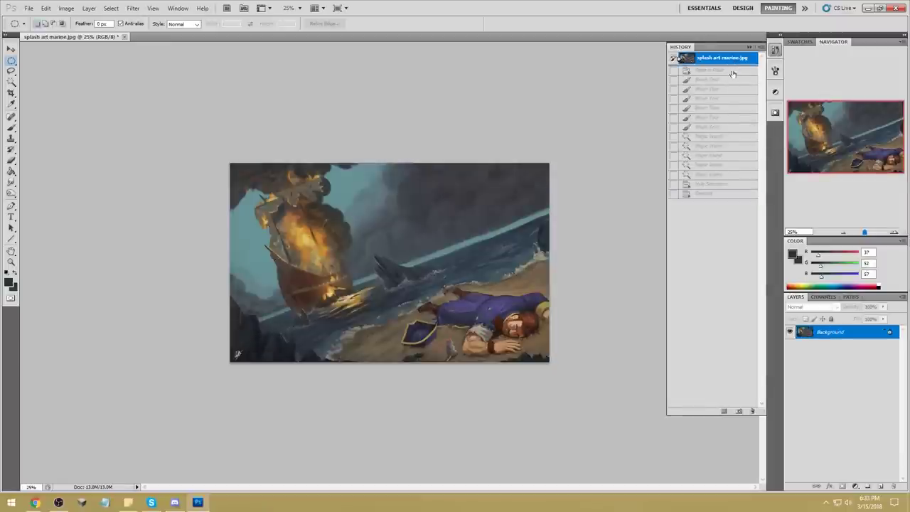
{"action": "left_click", "coordinate": [728, 196]}
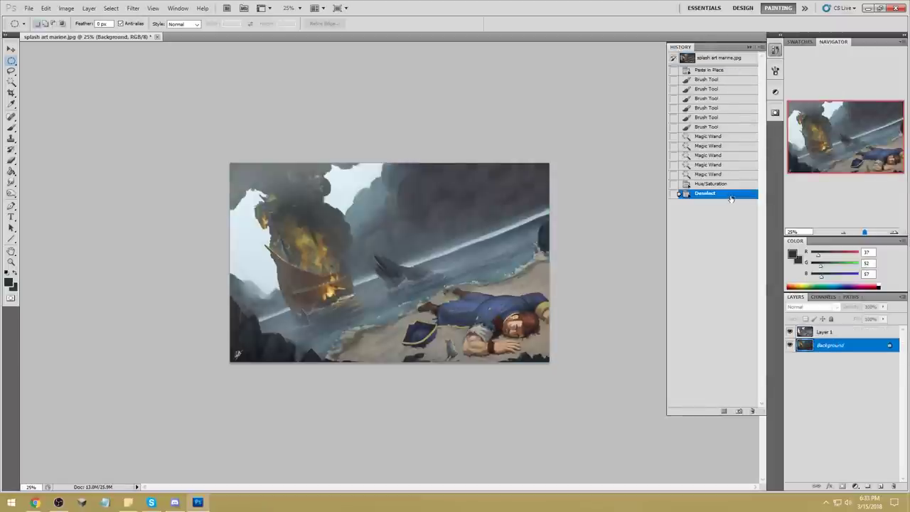
{"action": "left_click", "coordinate": [790, 332]}
{"action": "left_click", "coordinate": [790, 332]}
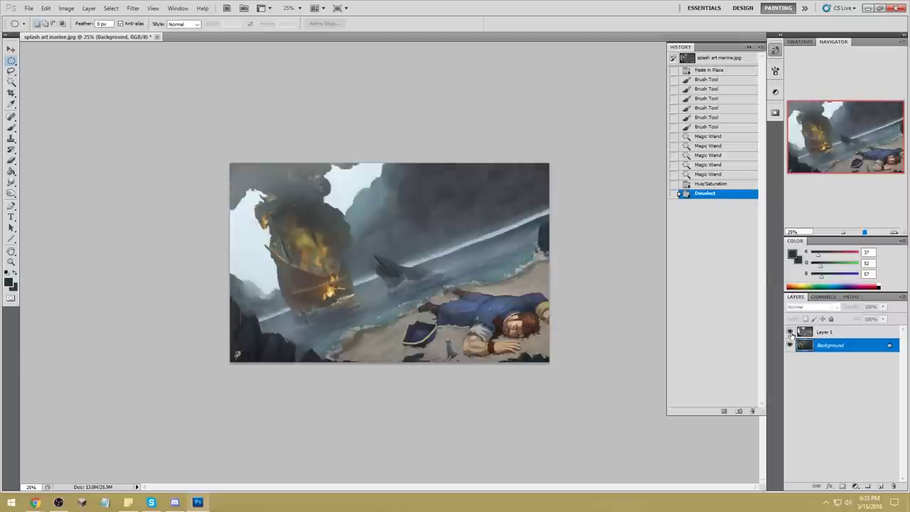
{"action": "left_click", "coordinate": [790, 332]}
{"action": "left_click", "coordinate": [812, 335]}
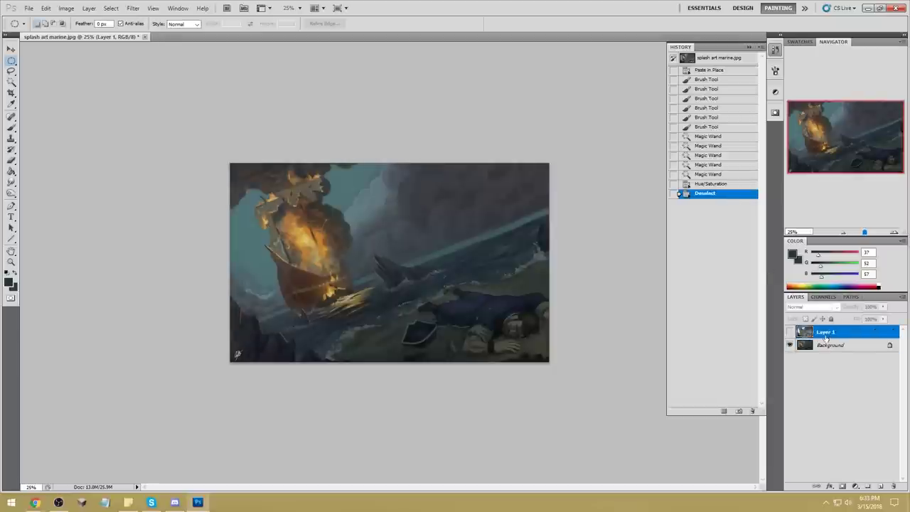
{"action": "left_click", "coordinate": [749, 47]}
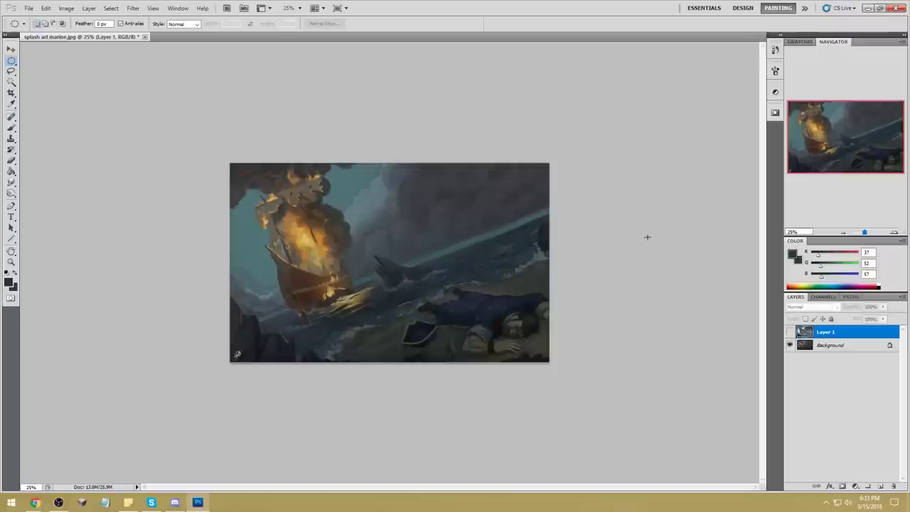
Shift the background layer's overall hue toward blue with Hue/Saturation.
{"action": "left_click", "coordinate": [822, 345]}
{"action": "key", "text": "ctrl+u"}
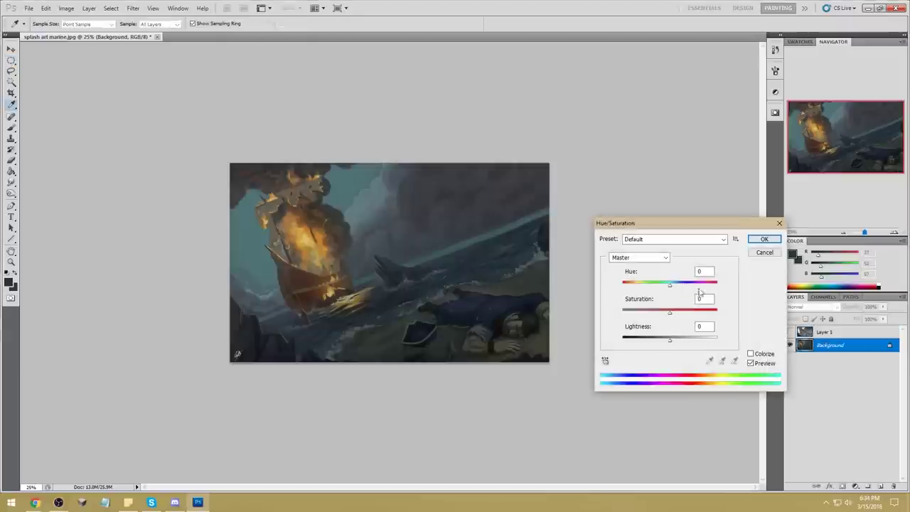
{"action": "left_click_drag", "start_coordinate": [669, 285], "coordinate": [679, 289]}
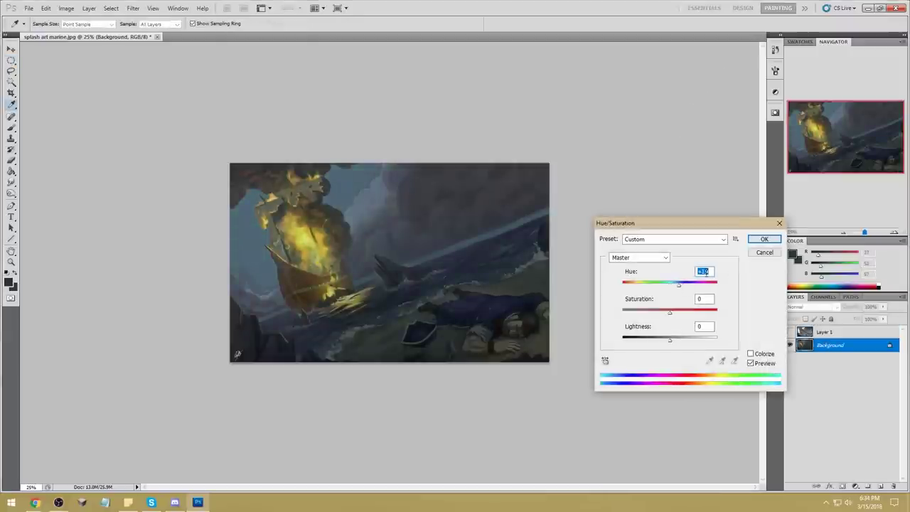
{"action": "left_click", "coordinate": [761, 240]}
Copy the hue-shifted picture, revert the history to before the hue change, and paste the copy in place as a new layer.
{"action": "key", "text": "m"}
{"action": "key", "text": "ctrl+a"}
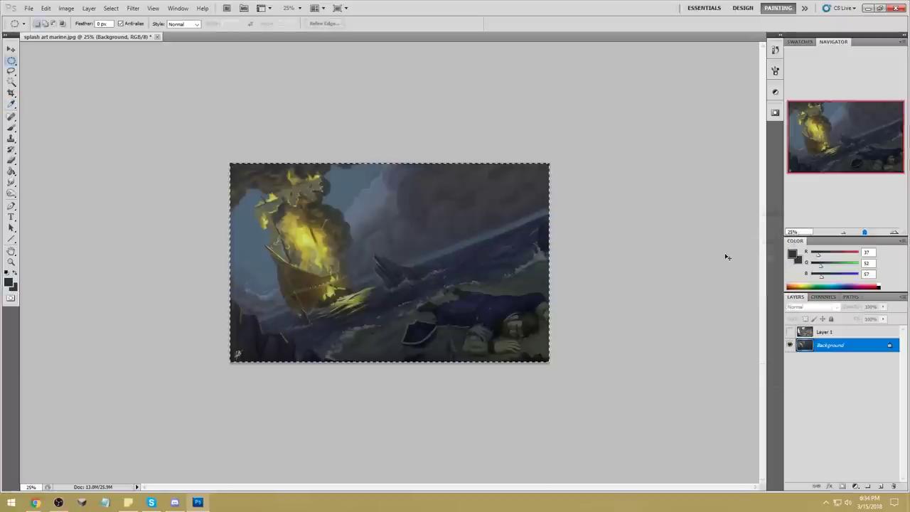
{"action": "left_click", "coordinate": [775, 50]}
{"action": "left_click", "coordinate": [706, 212]}
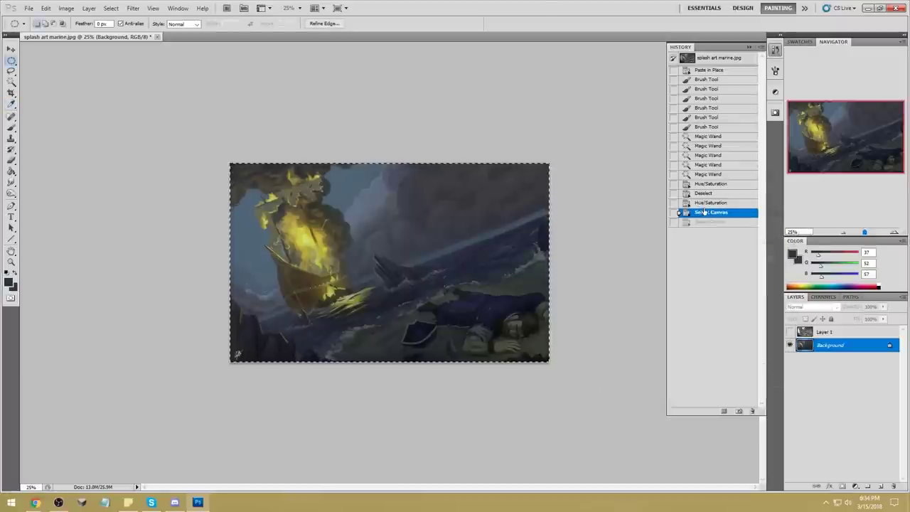
{"action": "left_click", "coordinate": [706, 203]}
{"action": "left_click", "coordinate": [704, 194]}
{"action": "key", "text": "ctrl+shift+v"}
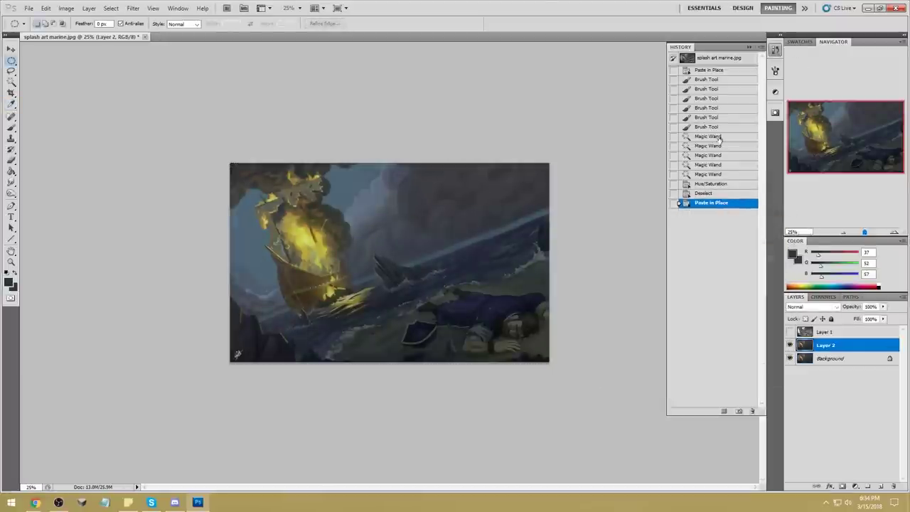
{"action": "left_click", "coordinate": [750, 47]}
Erase the hue-shifted layer over the burning ship and its reflection with a 175 px eraser, and compare by toggling its visibility.
{"action": "key", "text": "e"}
{"action": "mouse_move", "coordinate": [363, 210]}
{"action": "left_mouse_down"}
{"action": "mouse_move", "coordinate": [310, 246]}
{"action": "mouse_move", "coordinate": [288, 214]}
{"action": "mouse_move", "coordinate": [299, 259]}
{"action": "mouse_move", "coordinate": [331, 277]}
{"action": "left_mouse_up"}
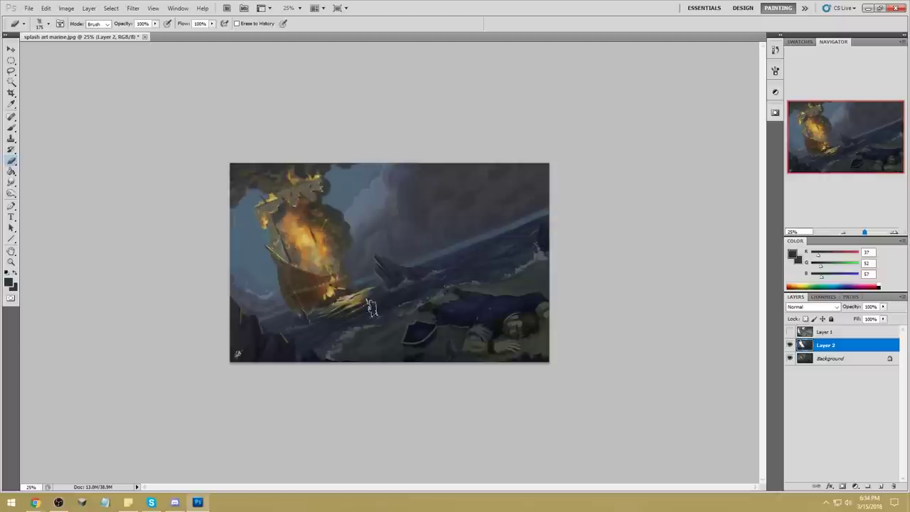
{"action": "left_click", "coordinate": [789, 344]}
{"action": "left_click", "coordinate": [789, 345]}
{"action": "left_click", "coordinate": [789, 346]}
{"action": "left_click", "coordinate": [789, 345]}
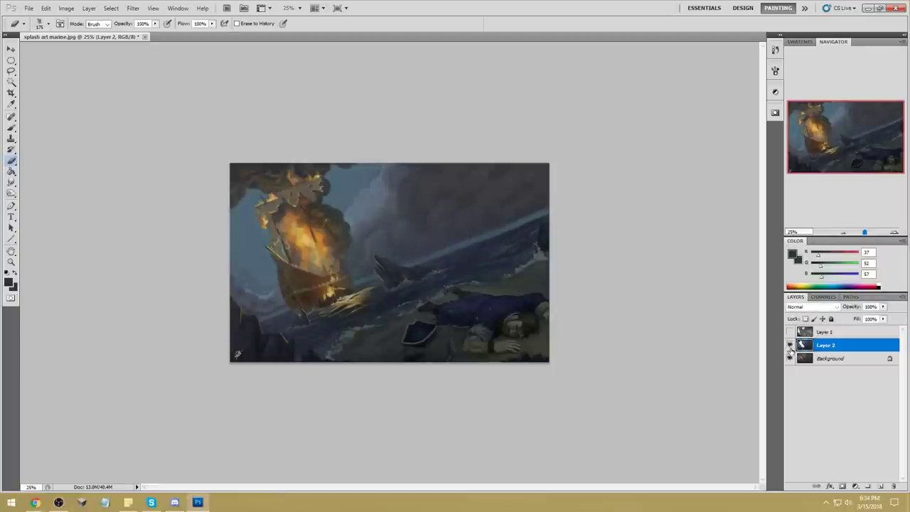
Merge the erased, hue-shifted layer down into the background layer.
{"action": "right_click", "coordinate": [843, 350]}
{"action": "left_click", "coordinate": [841, 319]}
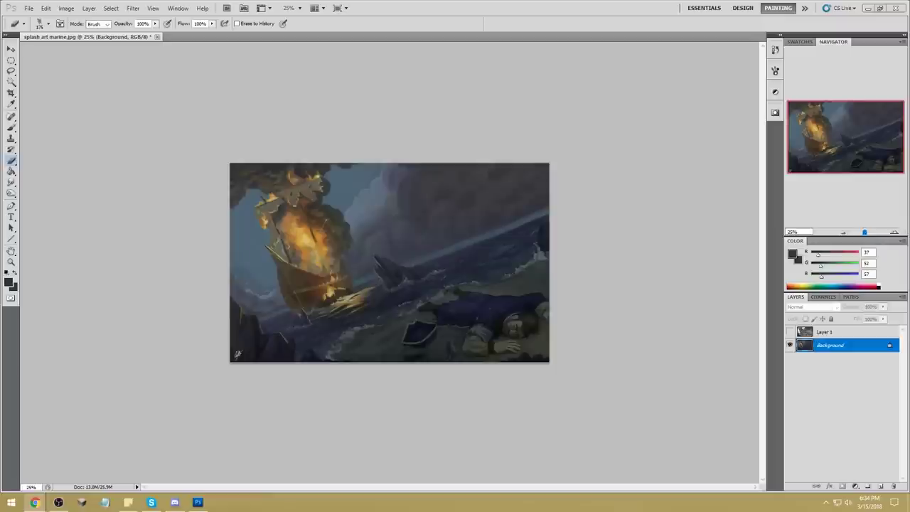
Bring the browser window with istebrak.com over the painting and open the site's Google+ community link in a new tab.
{"action": "left_click_drag", "start_coordinate": [909, 384], "coordinate": [279, 40]}
{"action": "right_click", "coordinate": [633, 184]}
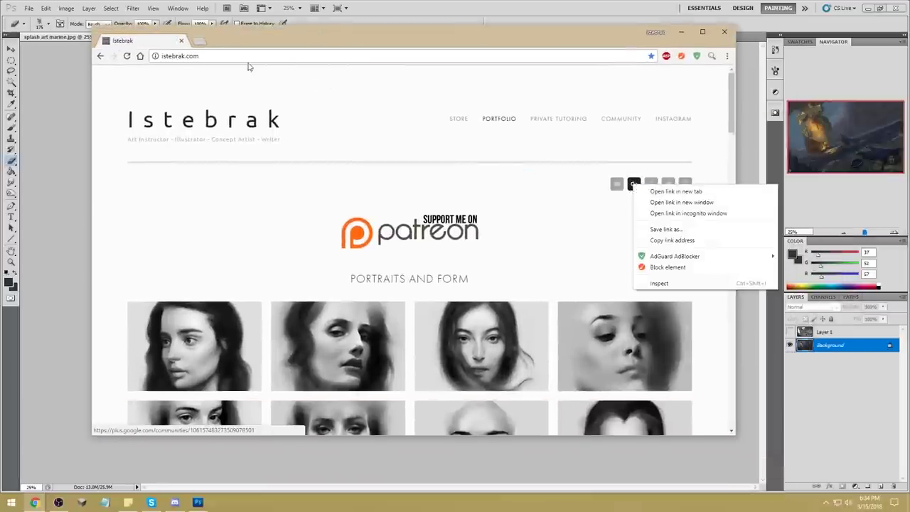
{"action": "left_click", "coordinate": [660, 192]}
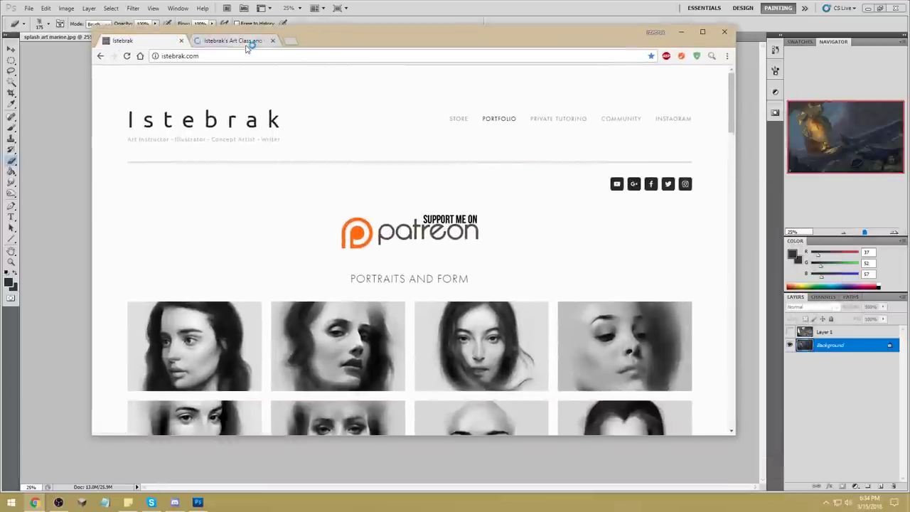
{"action": "left_click", "coordinate": [246, 43]}
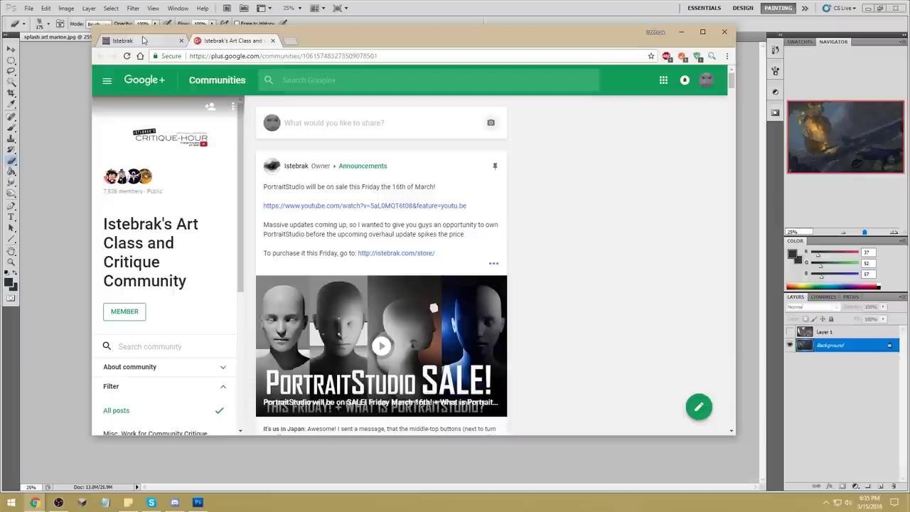
Open the Patreon link from istebrak.com in a new tab and look through the page's description and rewards.
{"action": "left_click", "coordinate": [143, 40]}
{"action": "right_click", "coordinate": [442, 237]}
{"action": "left_click", "coordinate": [472, 242]}
{"action": "left_click", "coordinate": [328, 41]}
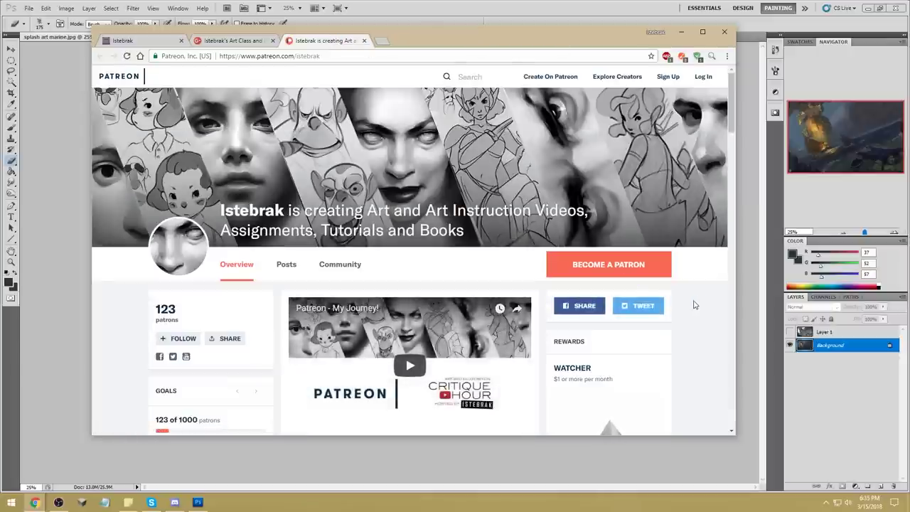
{"action": "scroll", "coordinate": [640, 263], "scroll_direction": "down", "scroll_amount": 5}
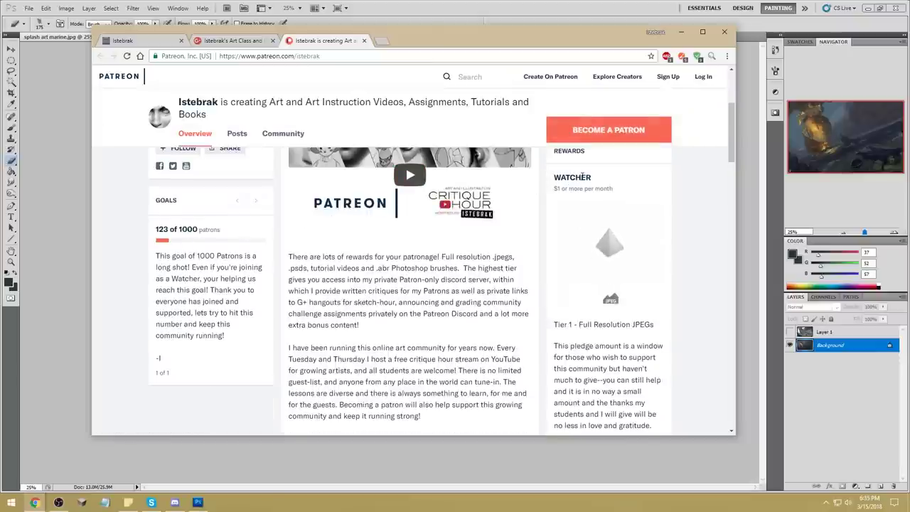
Return to the istebrak.com tab to view the Store page, and switch to OBS.
{"action": "left_click", "coordinate": [145, 41]}
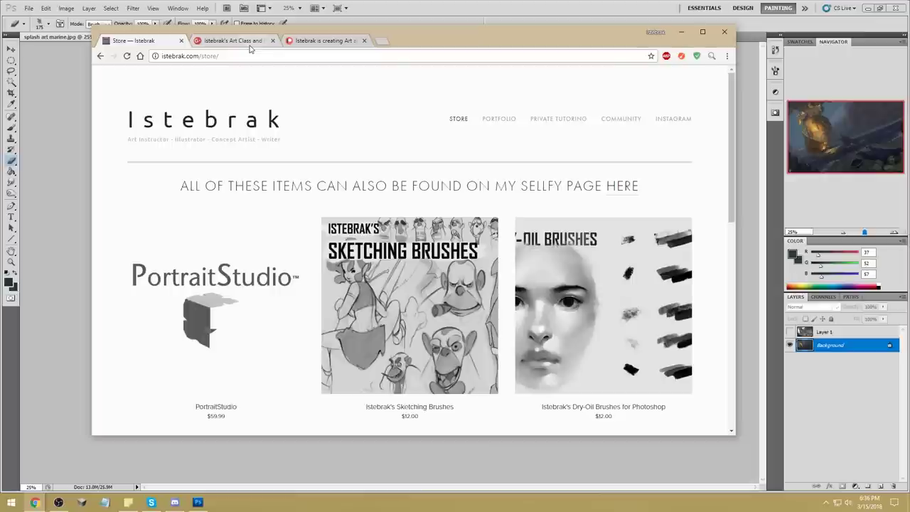
{"action": "left_click", "coordinate": [59, 502]}
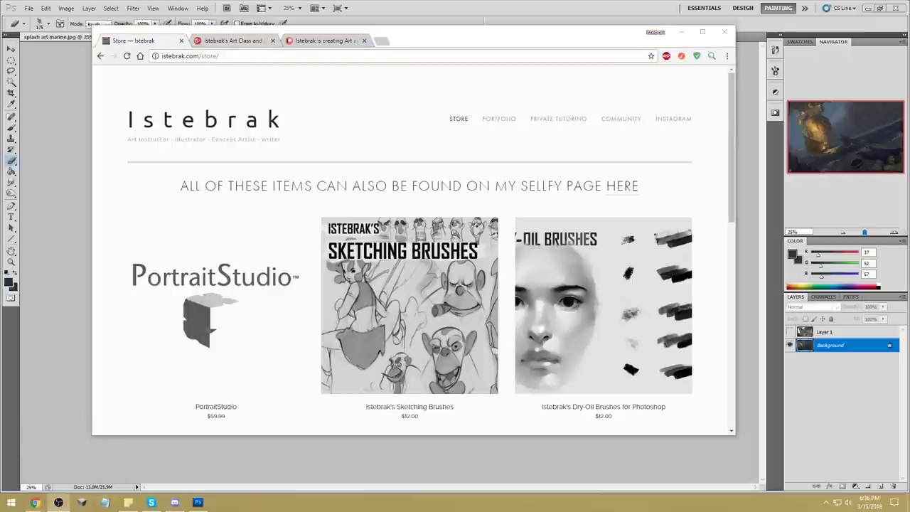